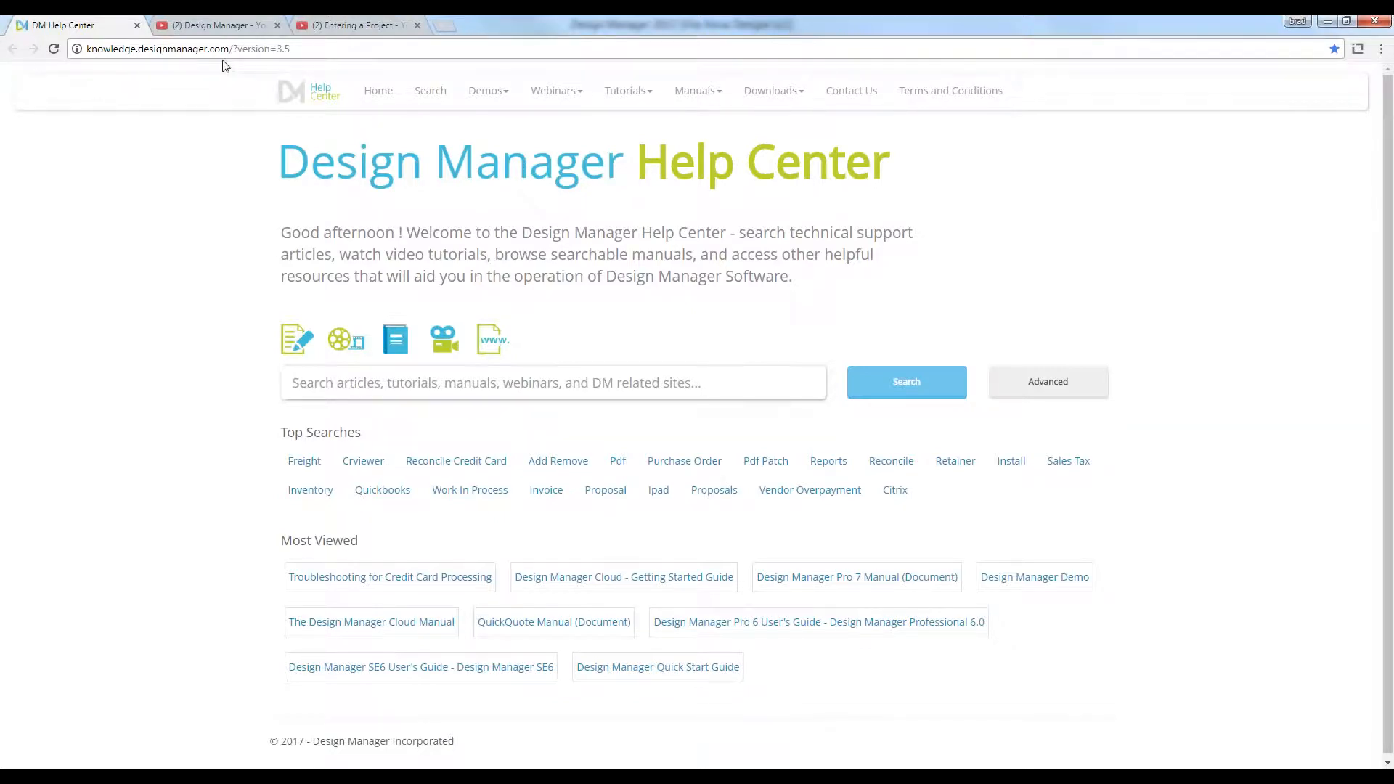
# - View the Help Center's recorded webinars and the Design Manager YouTube channel, and minimize the browser
pyautogui.moveTo(581, 97)
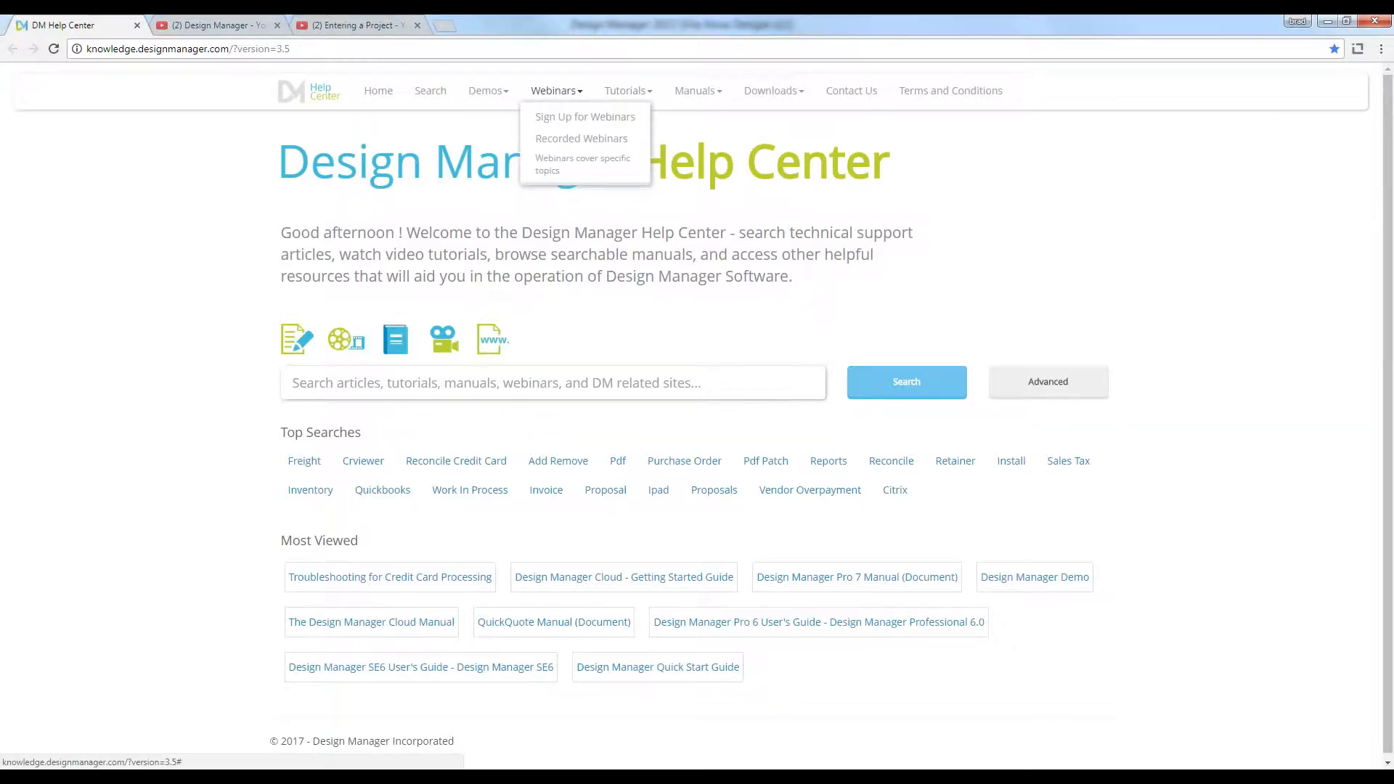
pyautogui.click(573, 138)
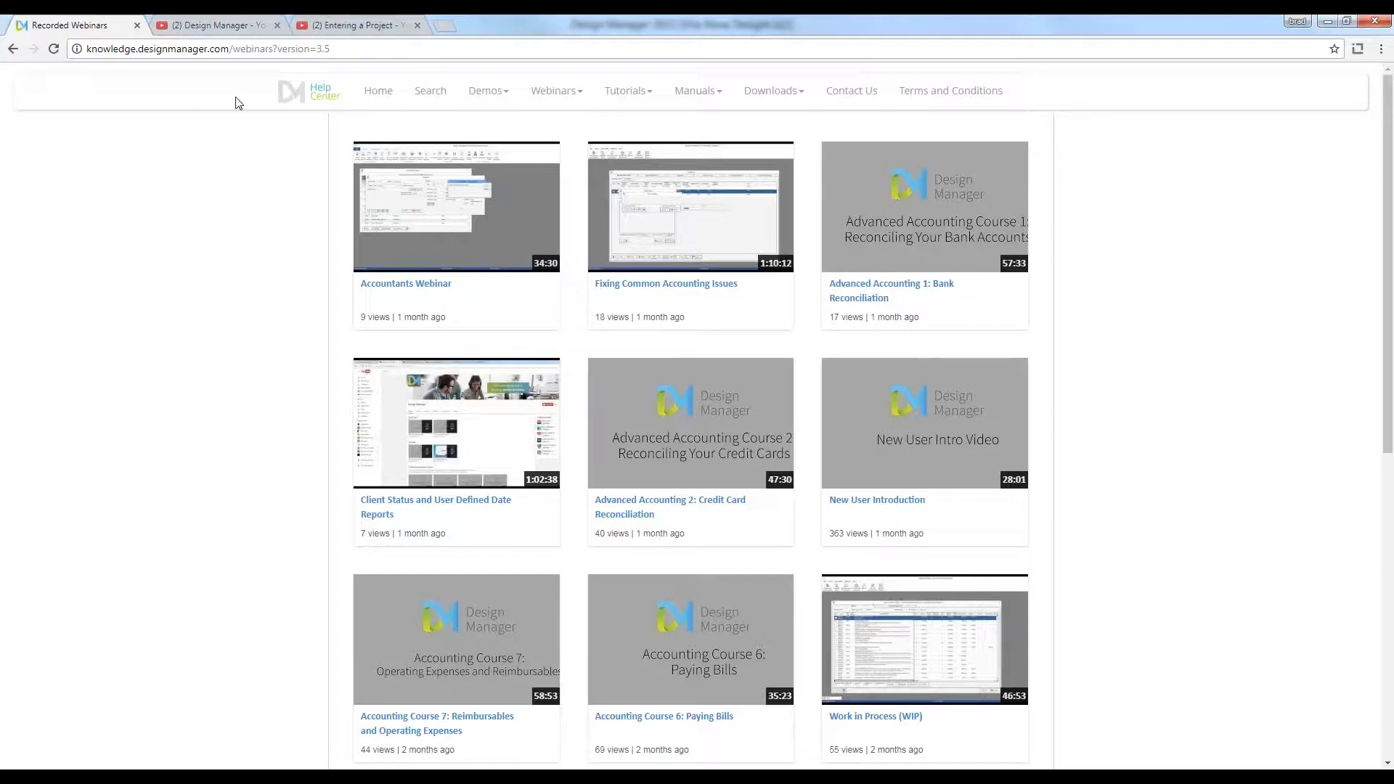
pyautogui.click(216, 25)
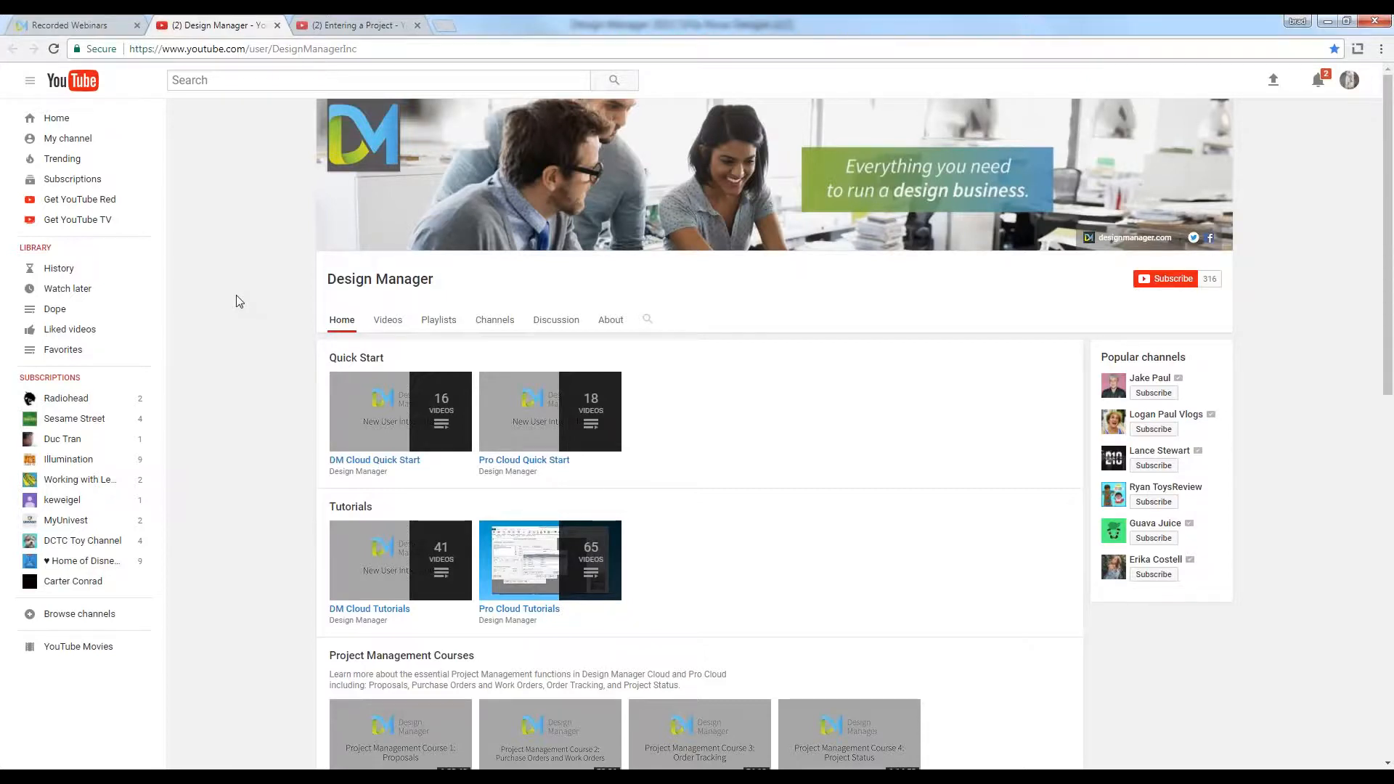
pyautogui.click(1327, 21)
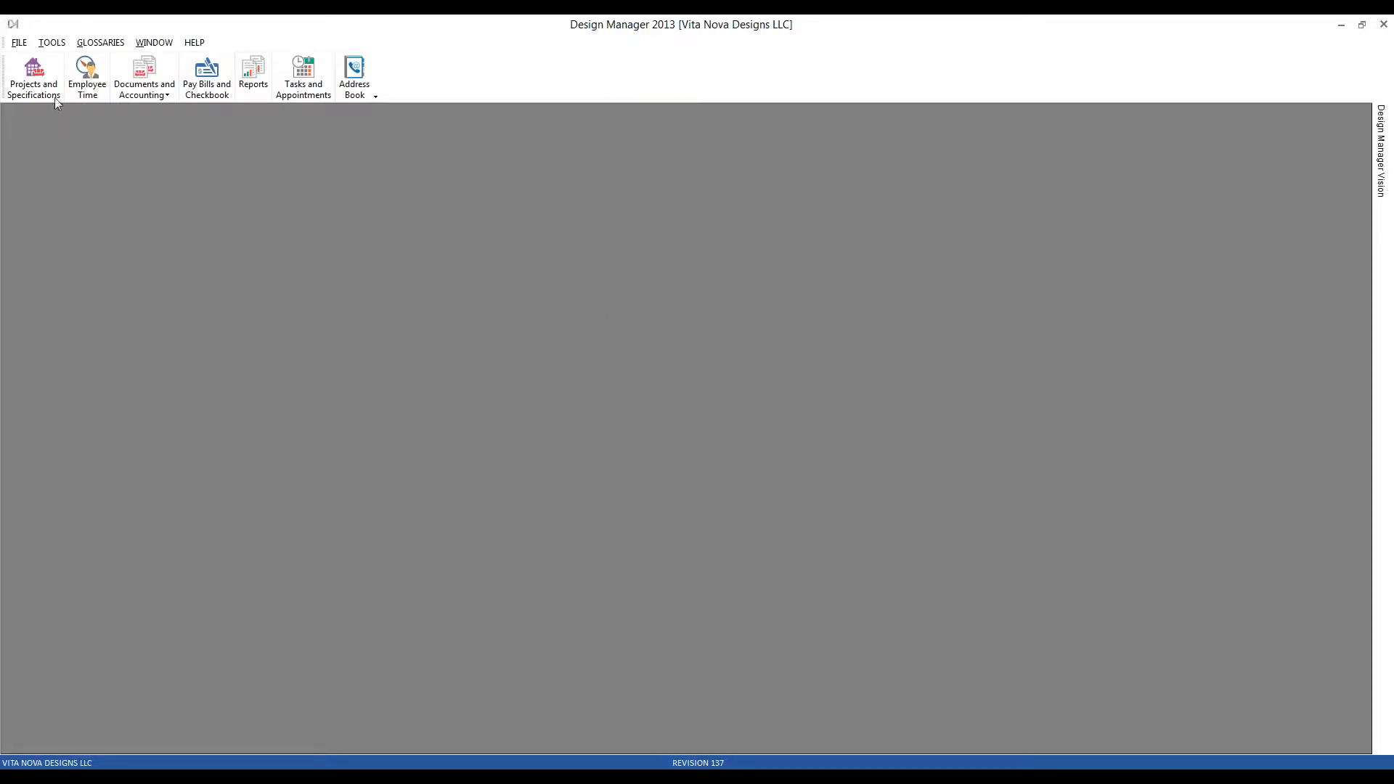
# - View the import types available in Design Manager 2013, highlight Clients, and cancel without importing
pyautogui.click(19, 42)
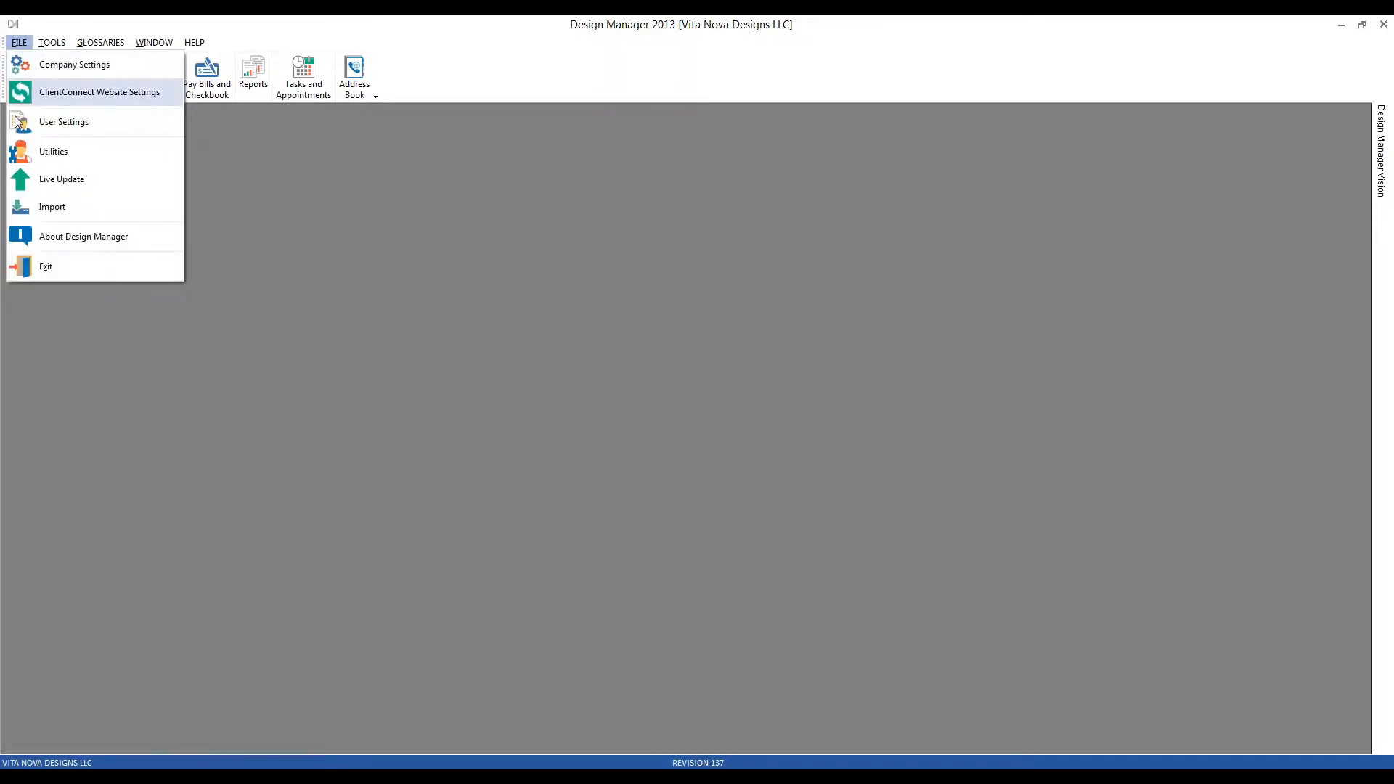
pyautogui.click(76, 208)
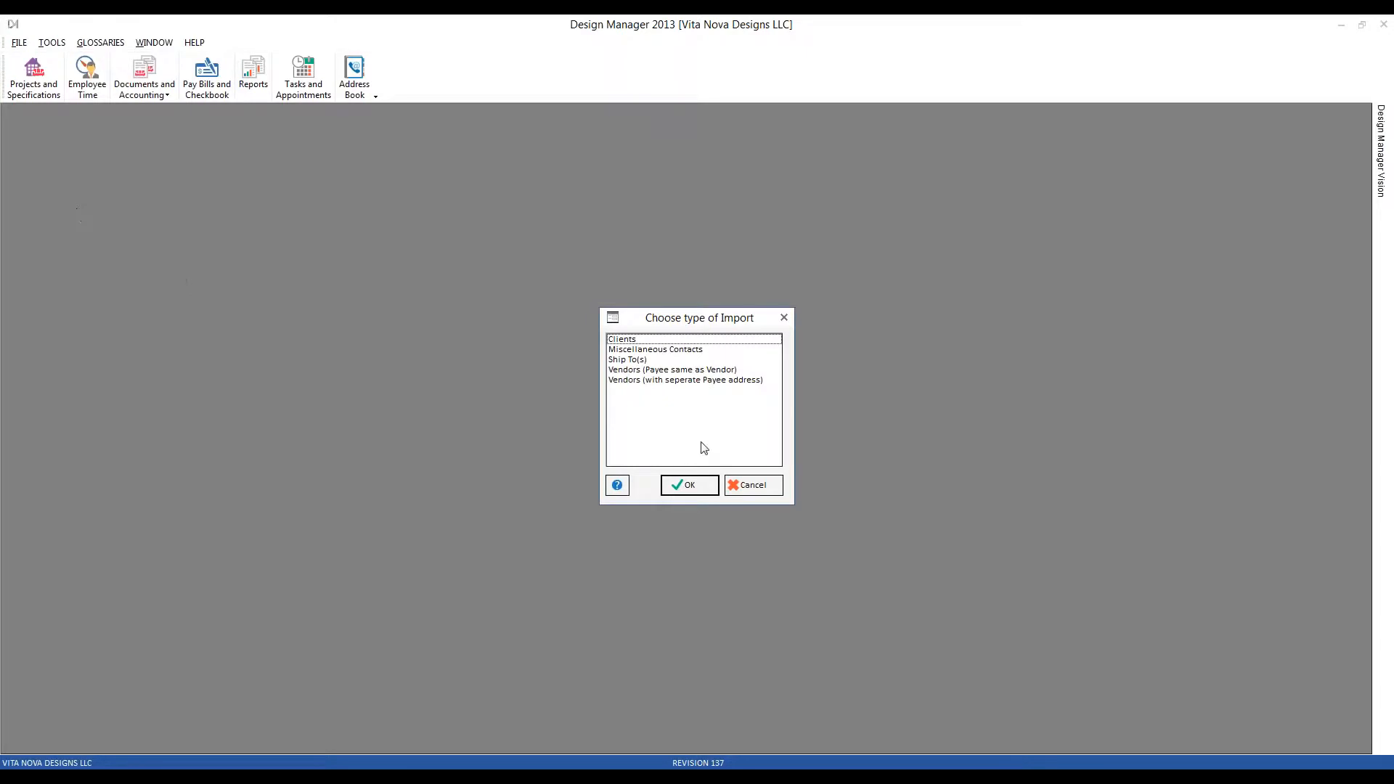
pyautogui.click(661, 342)
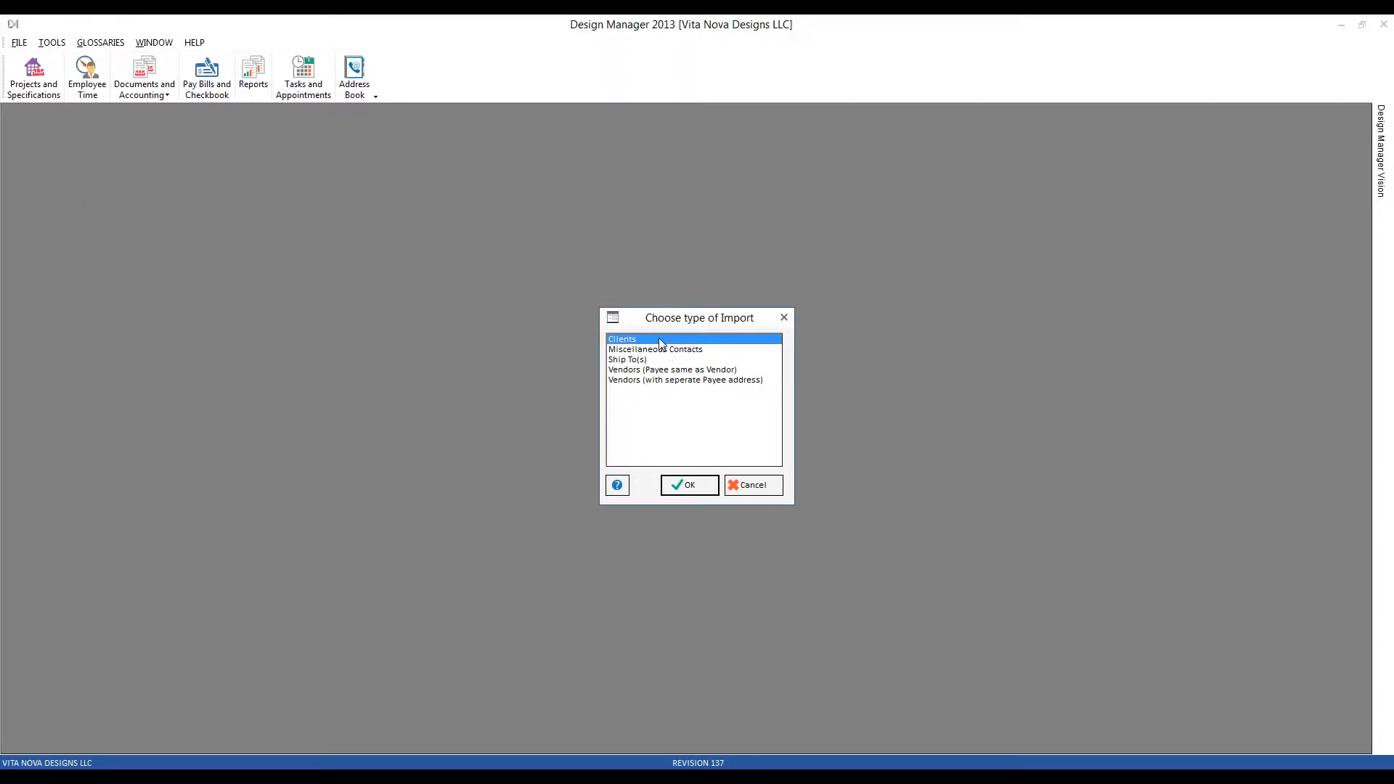
pyautogui.click(777, 480)
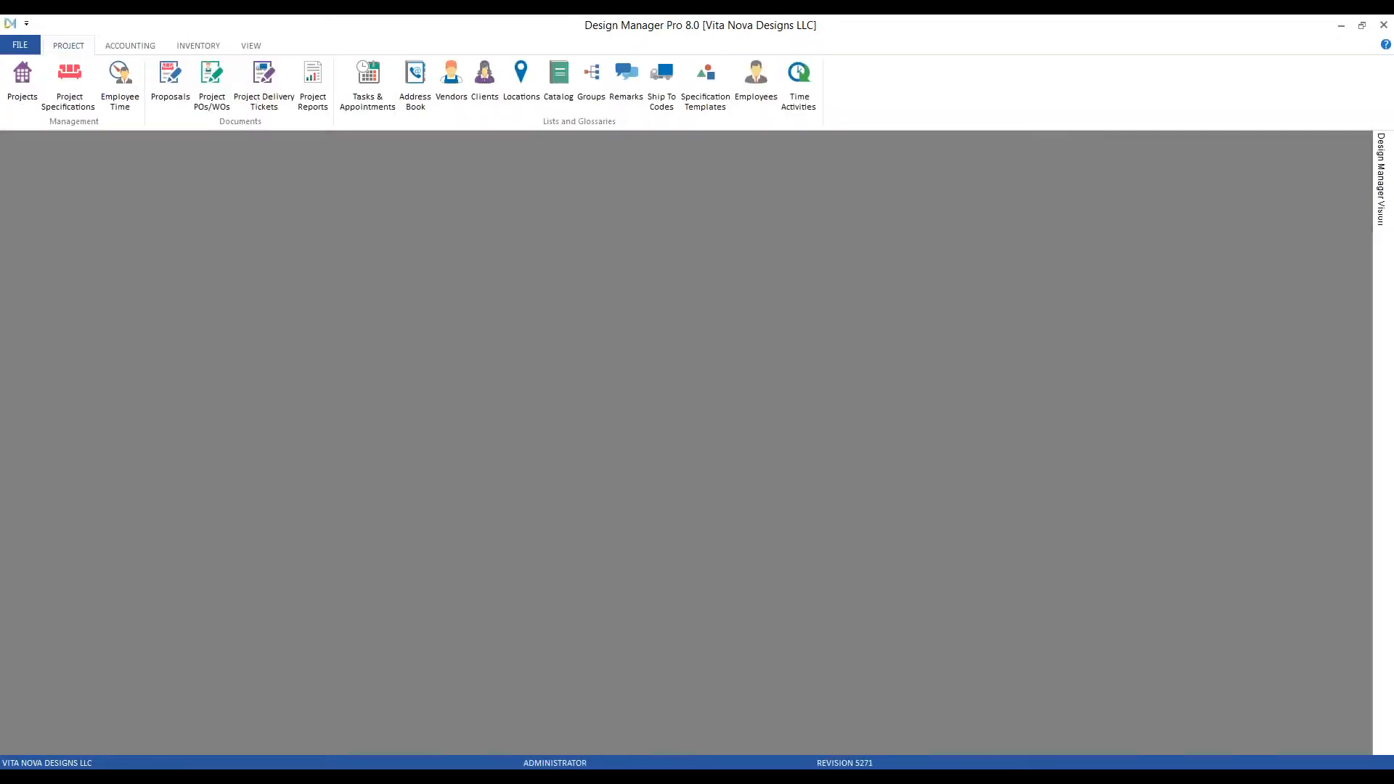
# - View the Import from File types in Design Manager Pro 8.0, highlight Clients, cancel, and return to Design Manager 2013
pyautogui.click(36, 49)
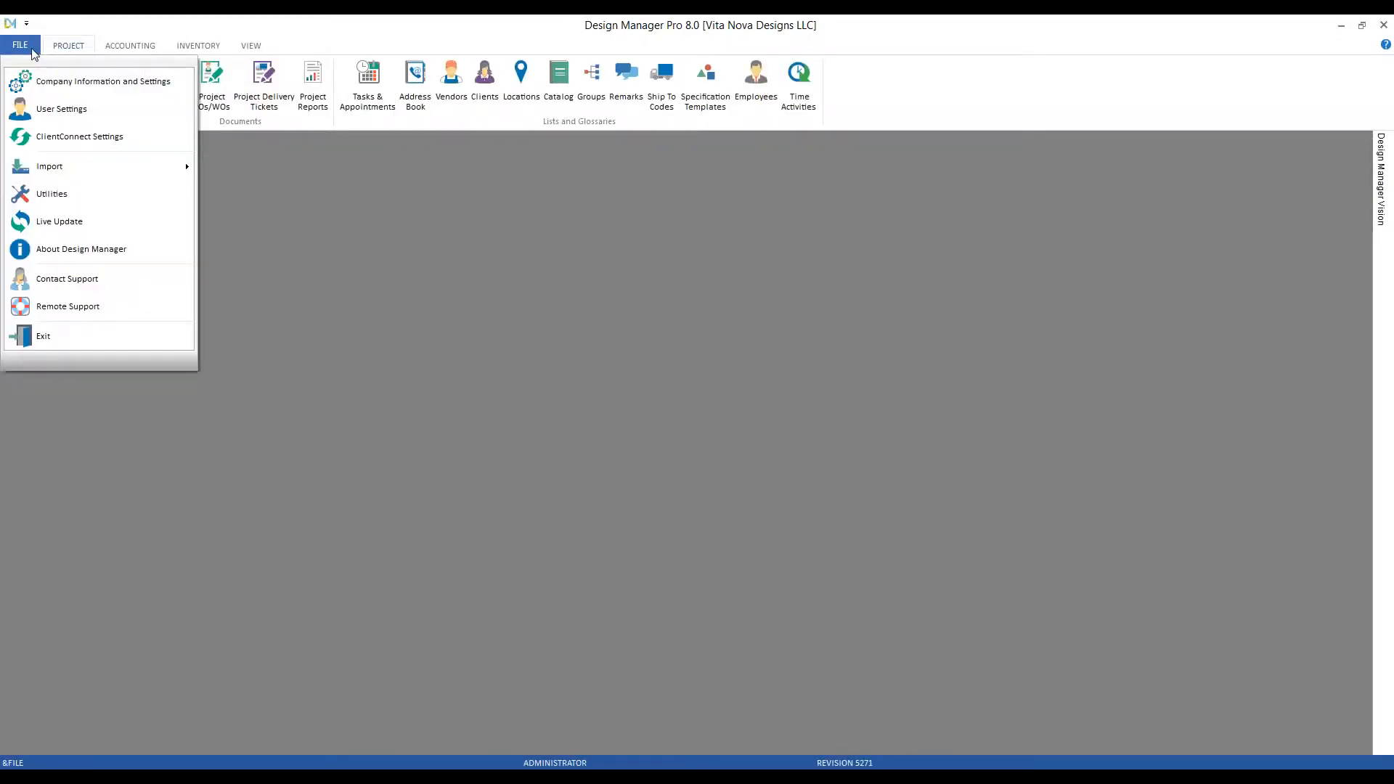
pyautogui.moveTo(71, 166)
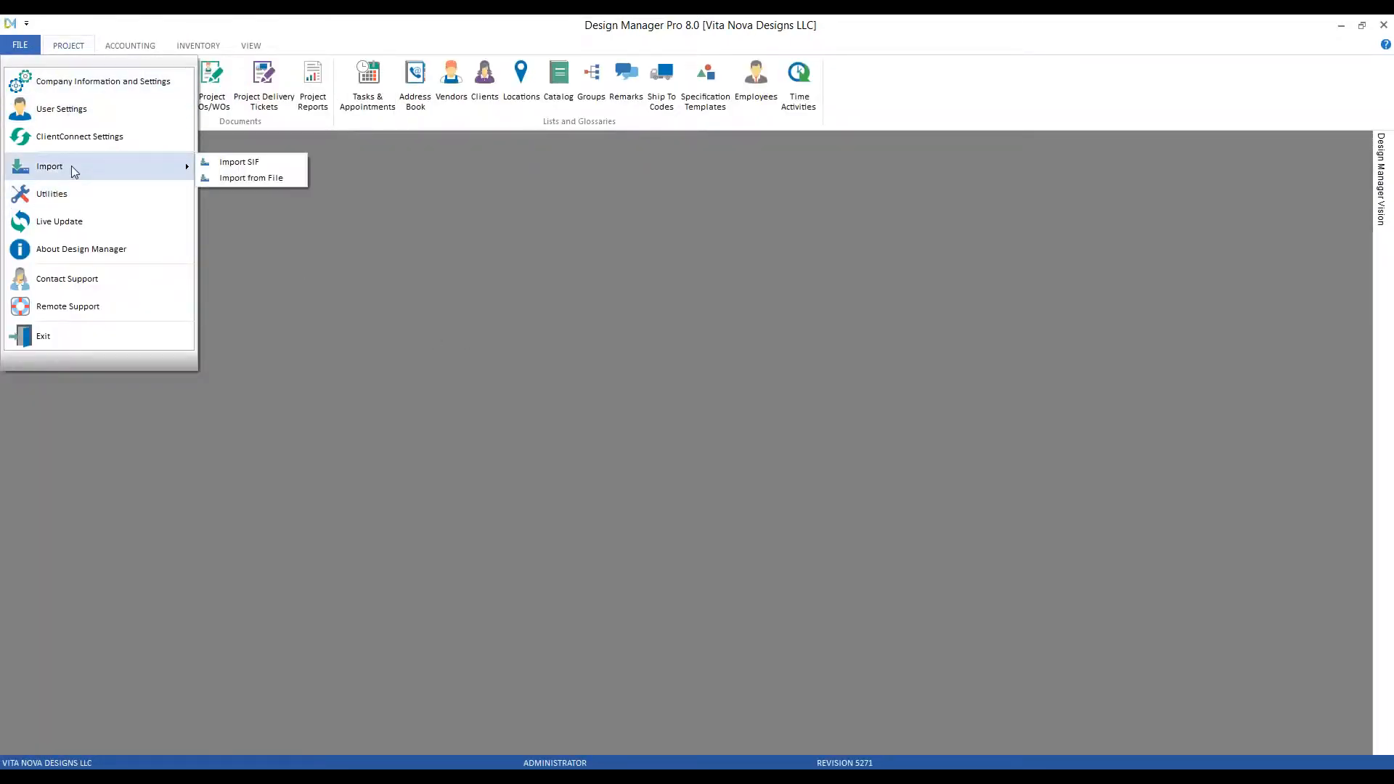
pyautogui.click(289, 177)
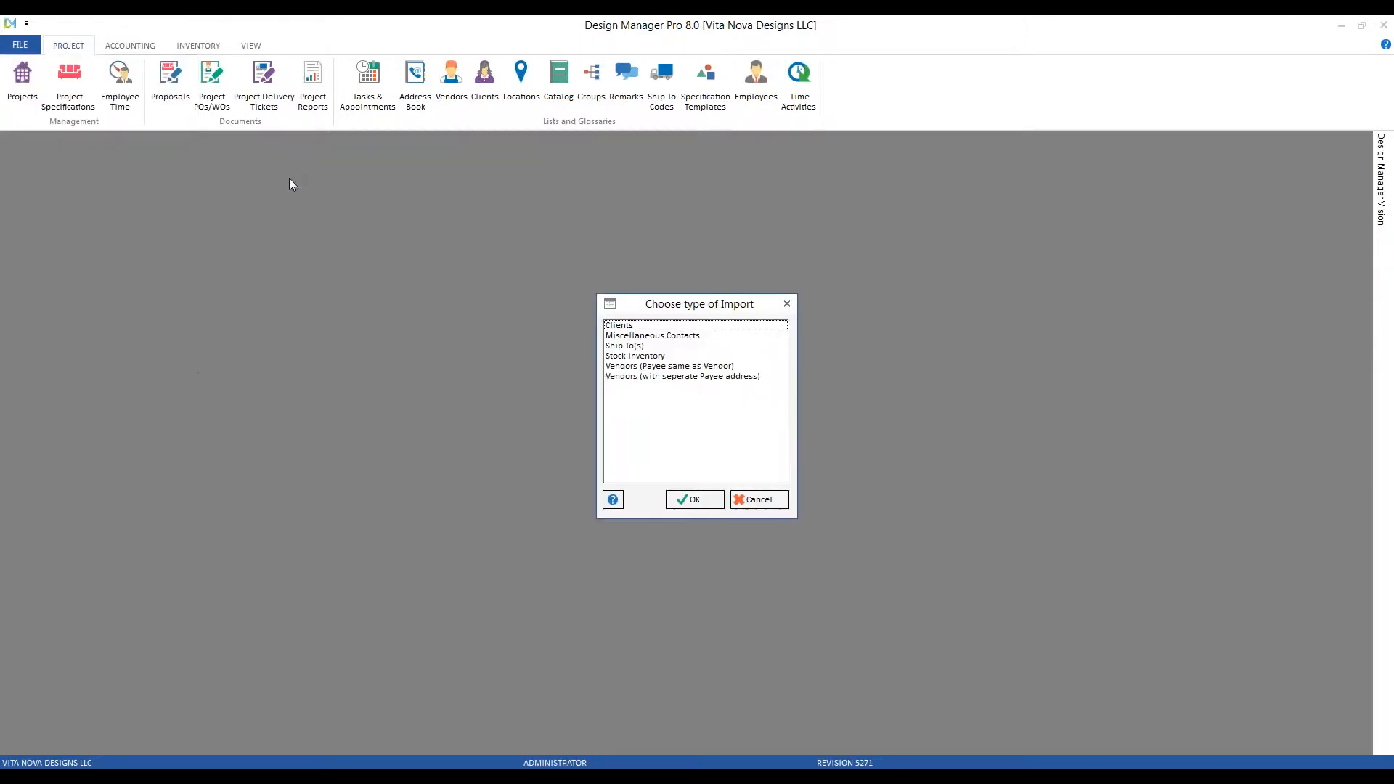
pyautogui.click(634, 326)
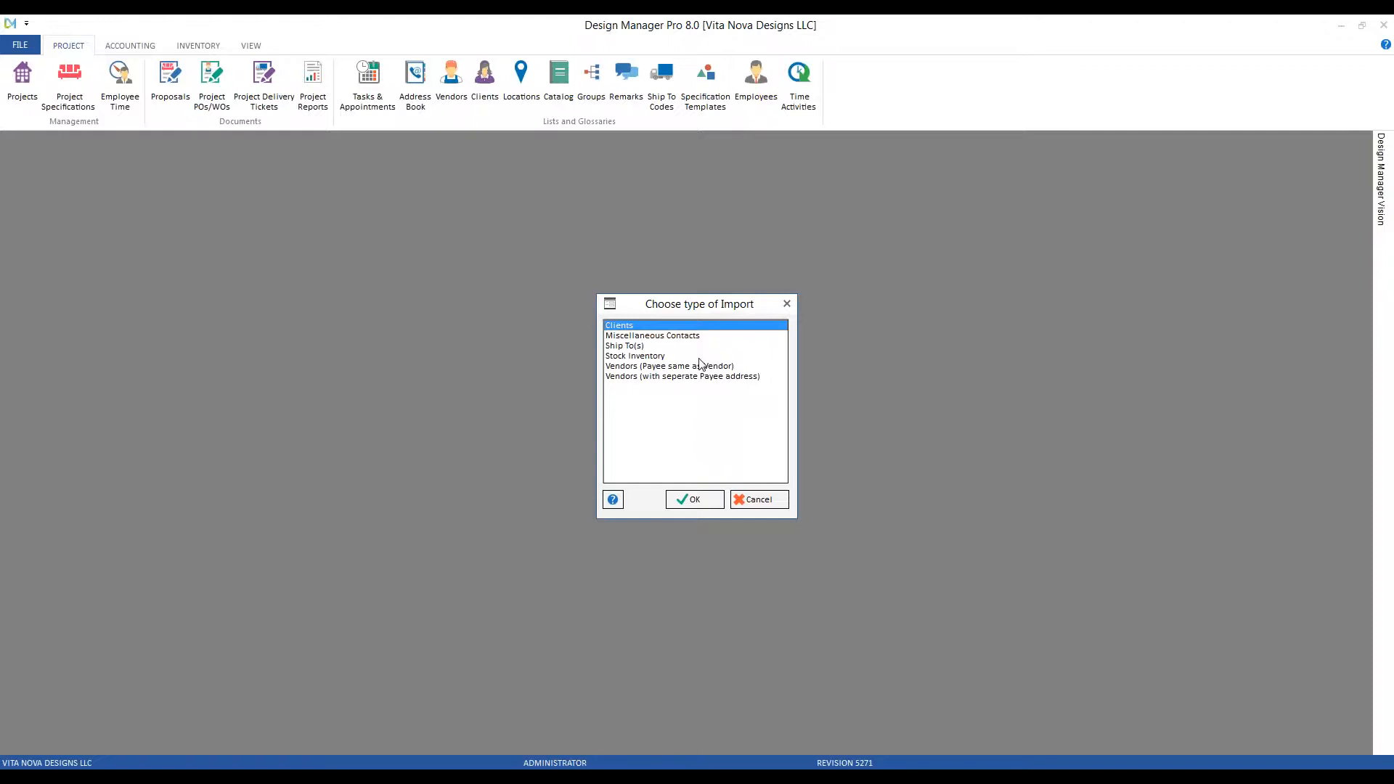
pyautogui.click(760, 501)
pyautogui.click(688, 774)
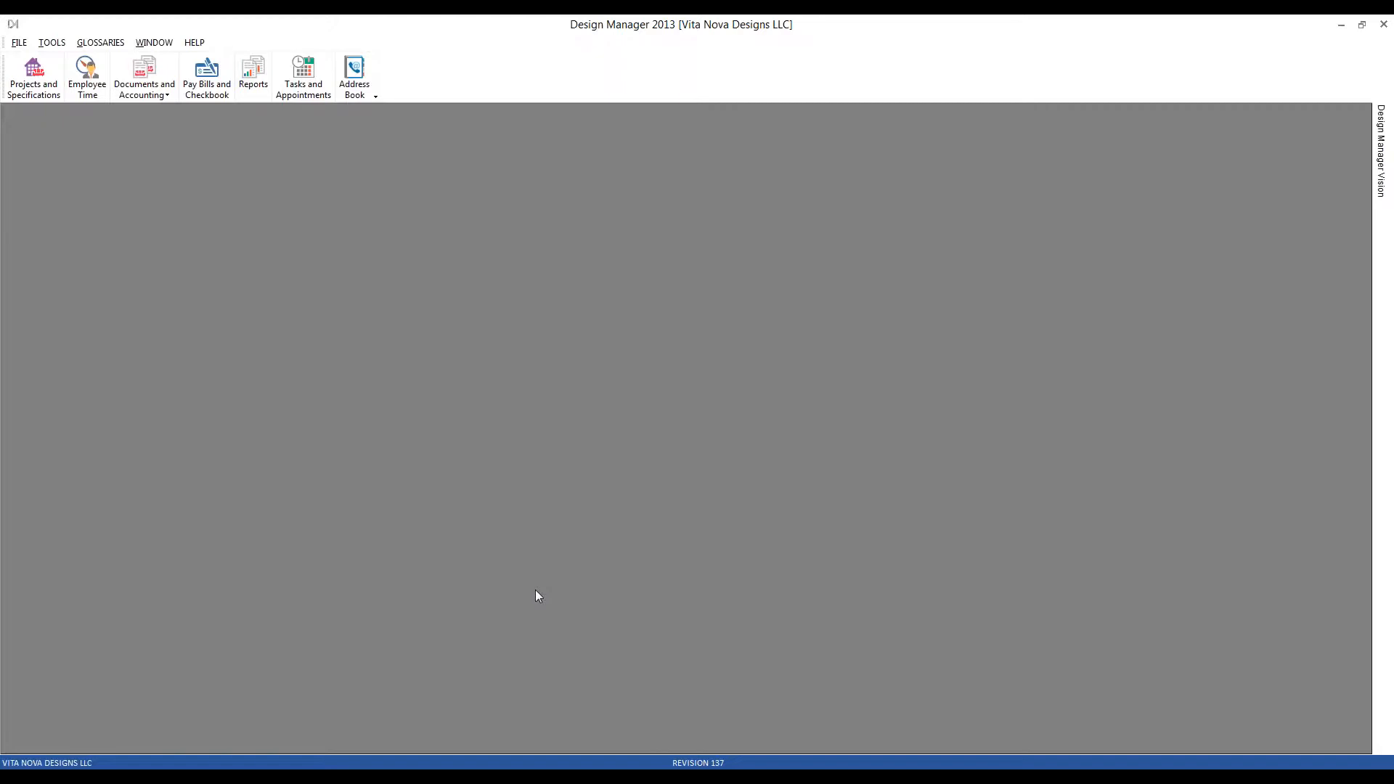
# - Review both pages of the Opening Balances Trial Balance PDF in Adobe Acrobat Reader and return to Design Manager 2013
pyautogui.click(491, 777)
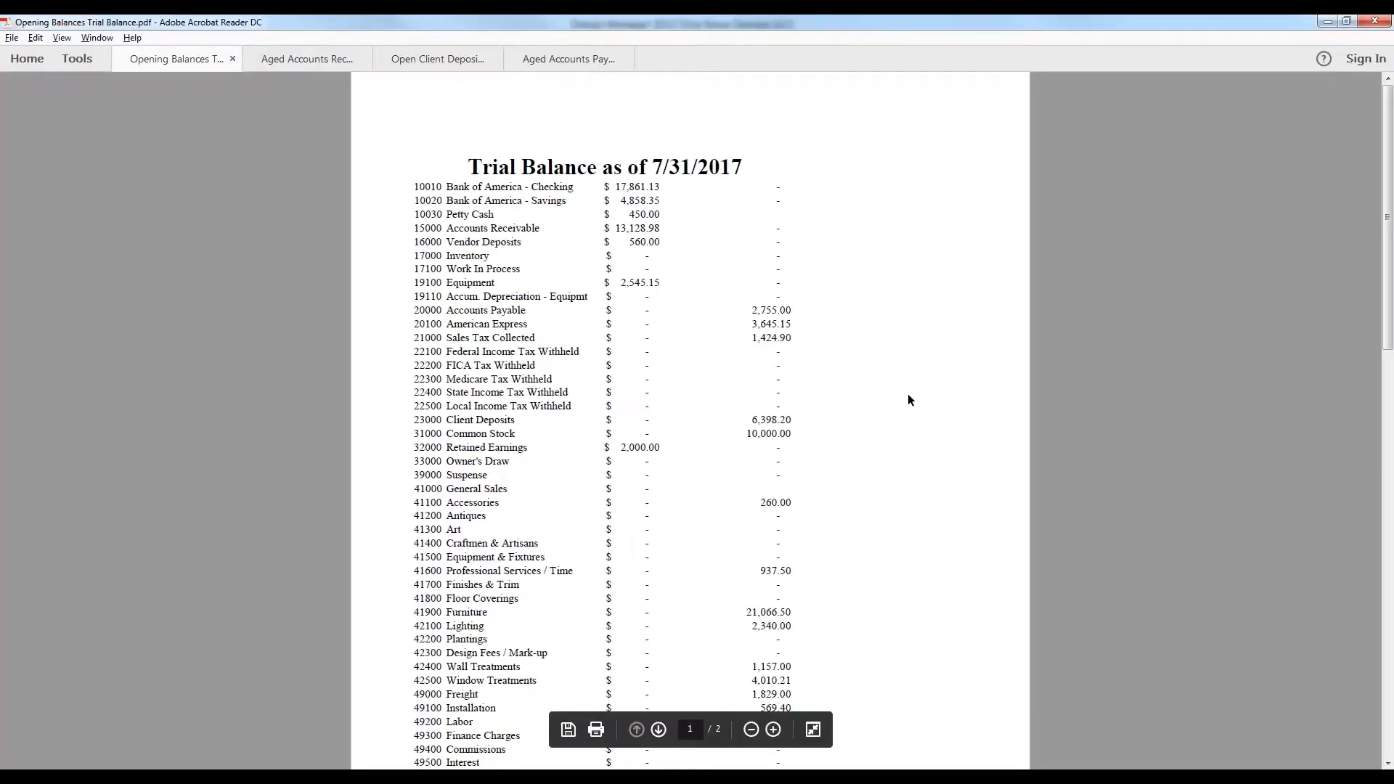
pyautogui.scroll(-5, 905, 418)
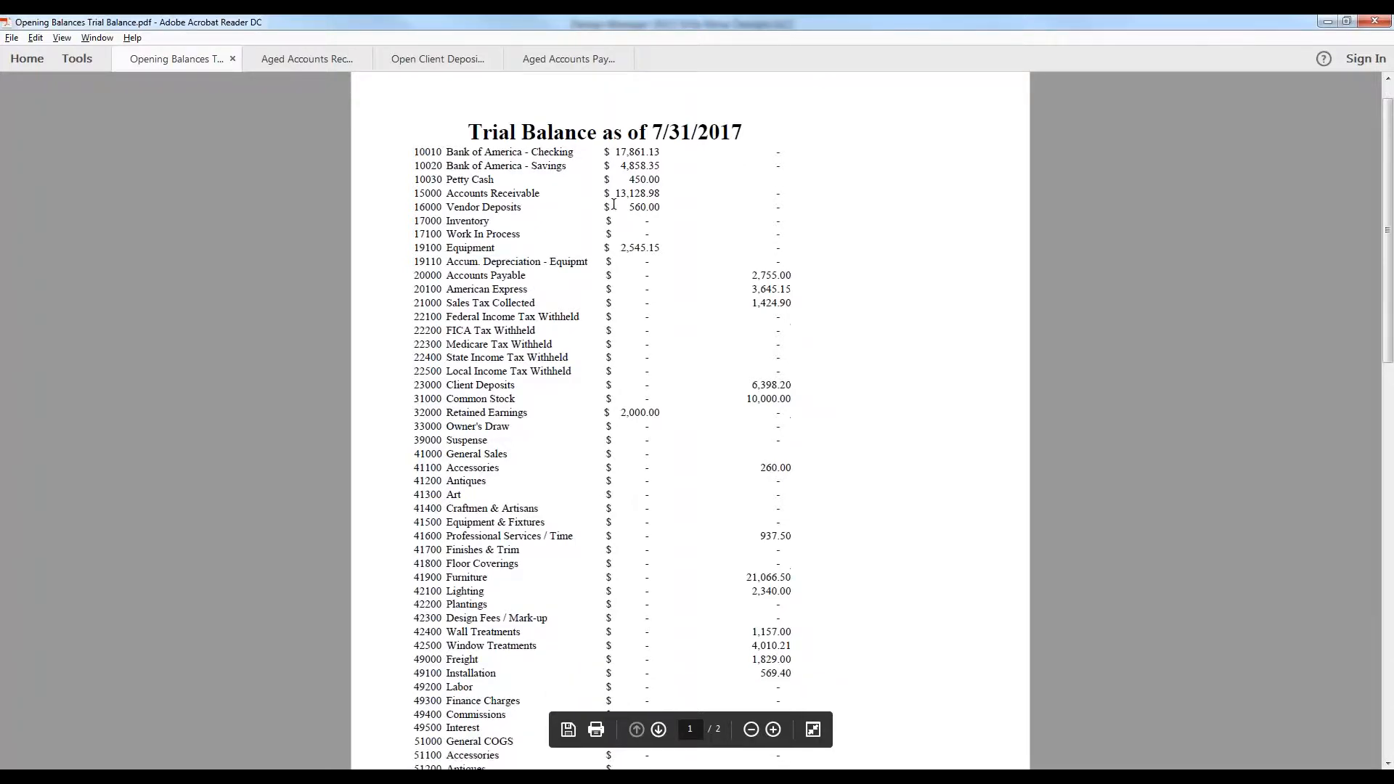
pyautogui.scroll(-8, 614, 222)
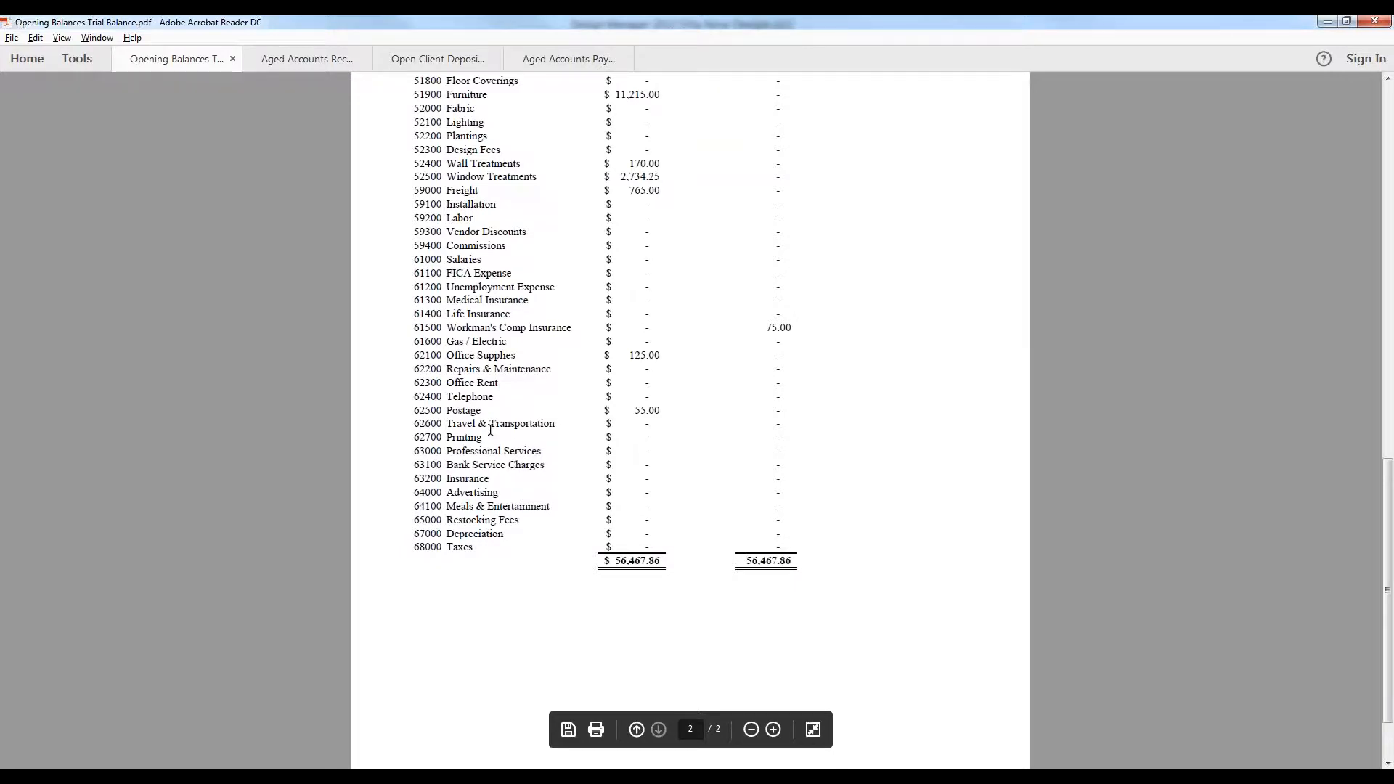
pyautogui.scroll(1, 490, 430)
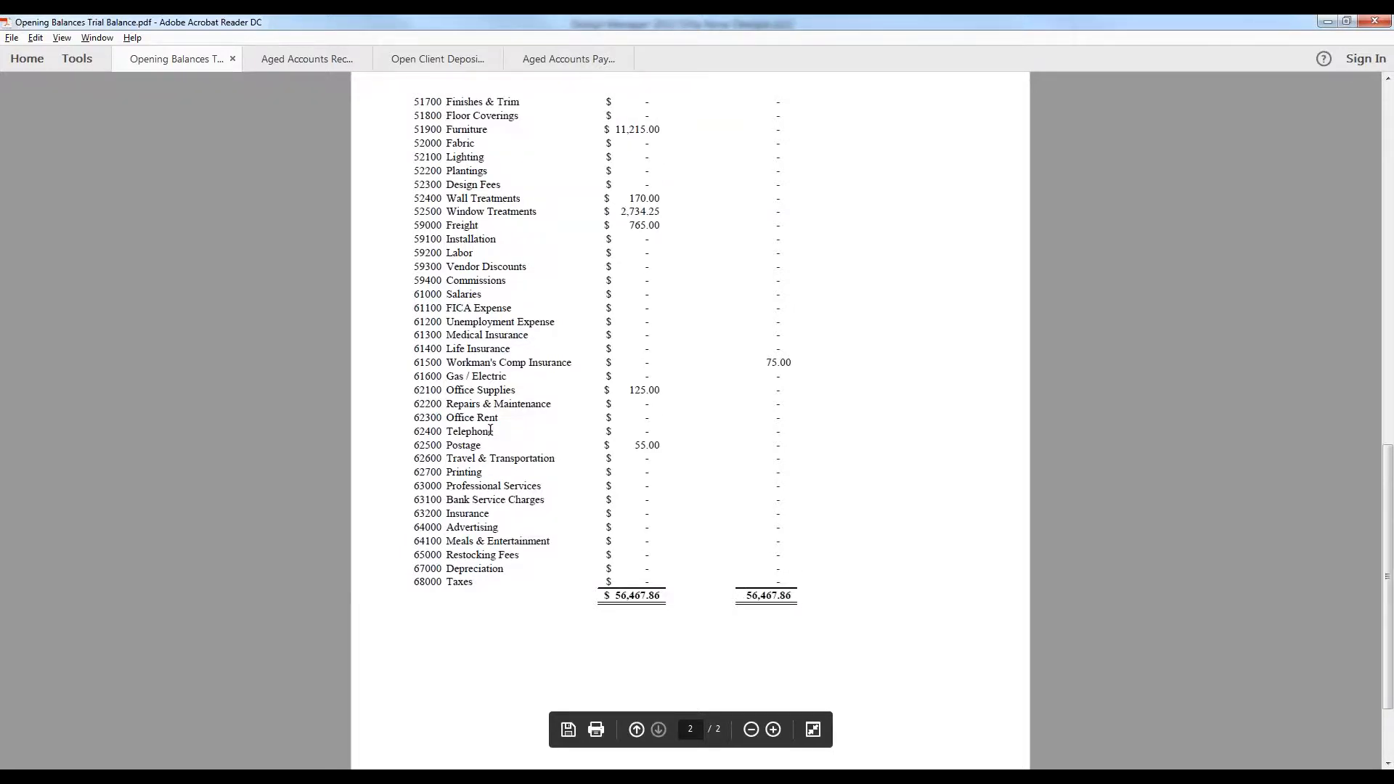
pyautogui.scroll(20, 490, 430)
pyautogui.scroll(5, 490, 430)
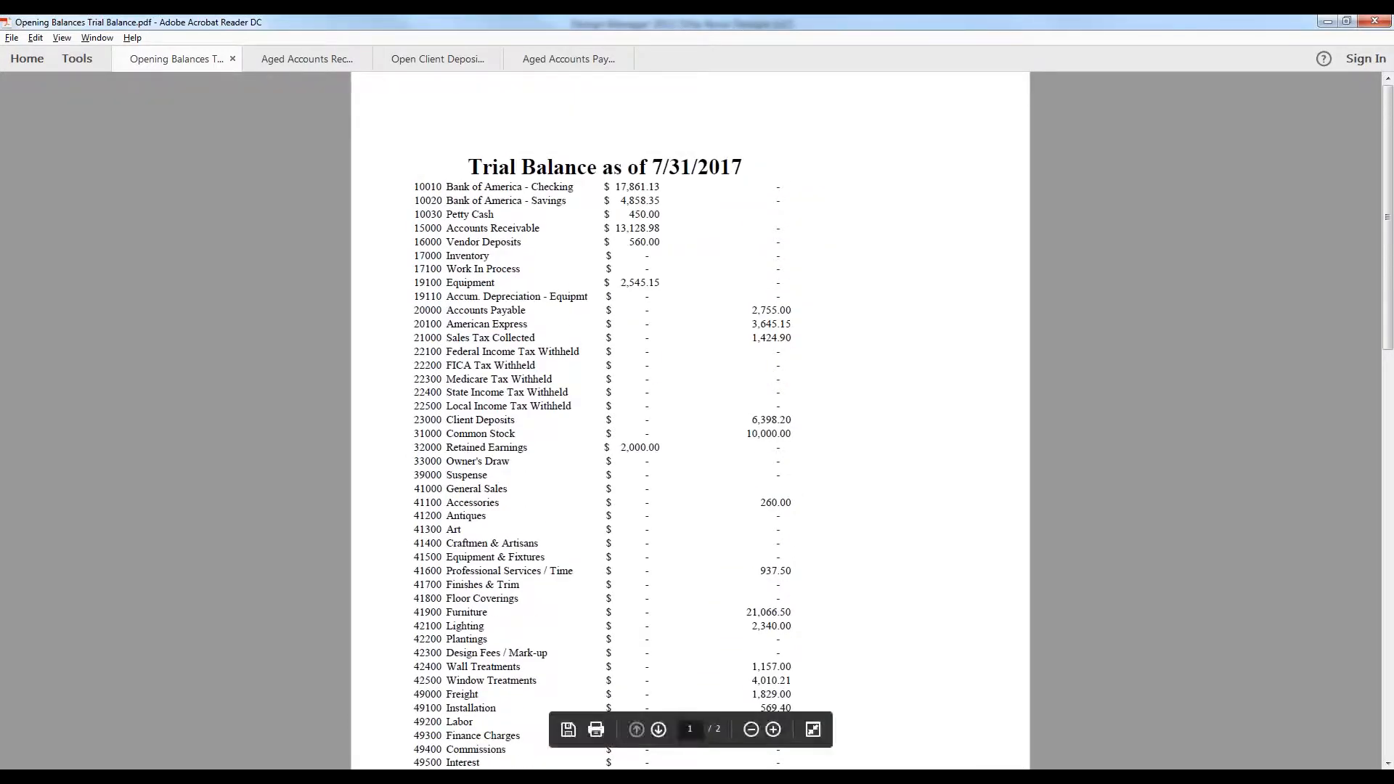
pyautogui.hotkey('alt', 'Tab')
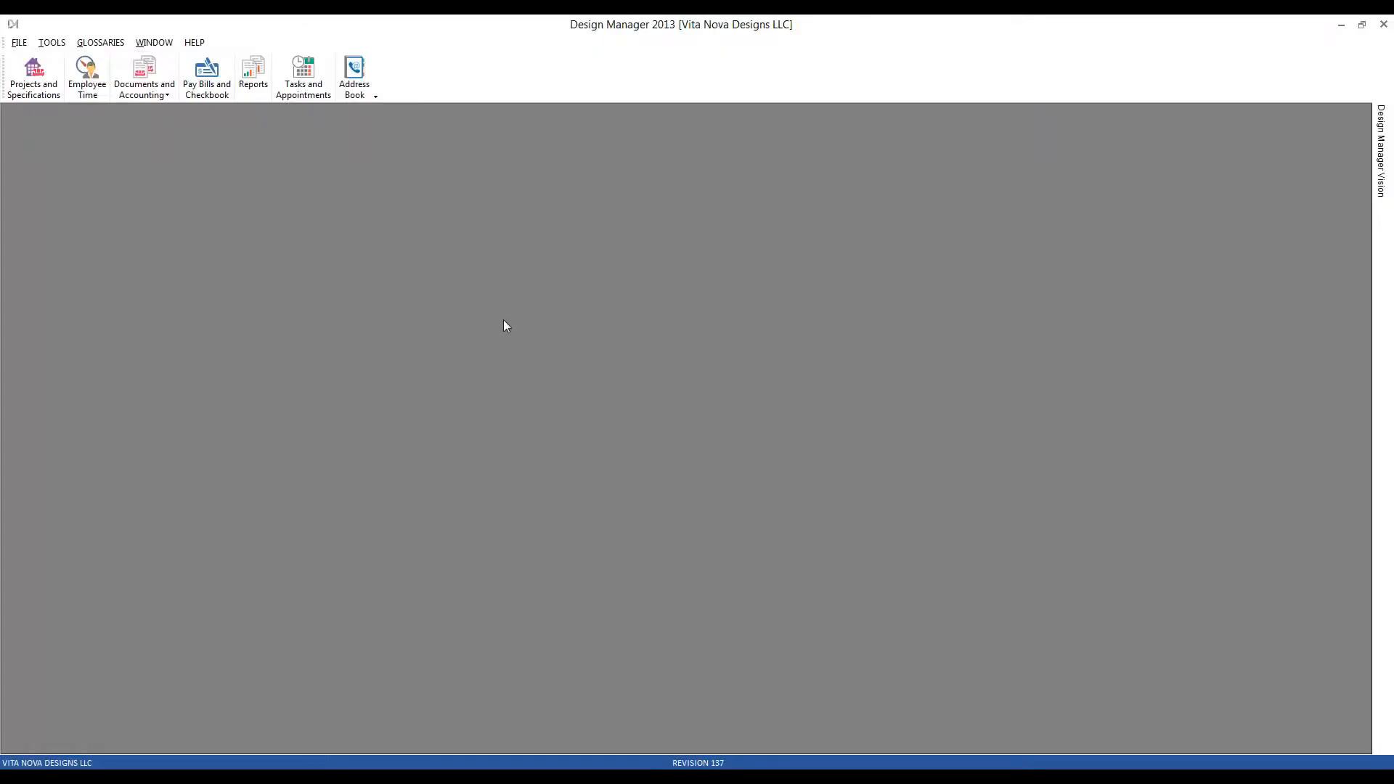
# - Find the Trial Balance report among the General Ledger reports and add it to the favorite reports
pyautogui.click(254, 75)
pyautogui.moveTo(198, 241); pyautogui.dragTo(138, 197)
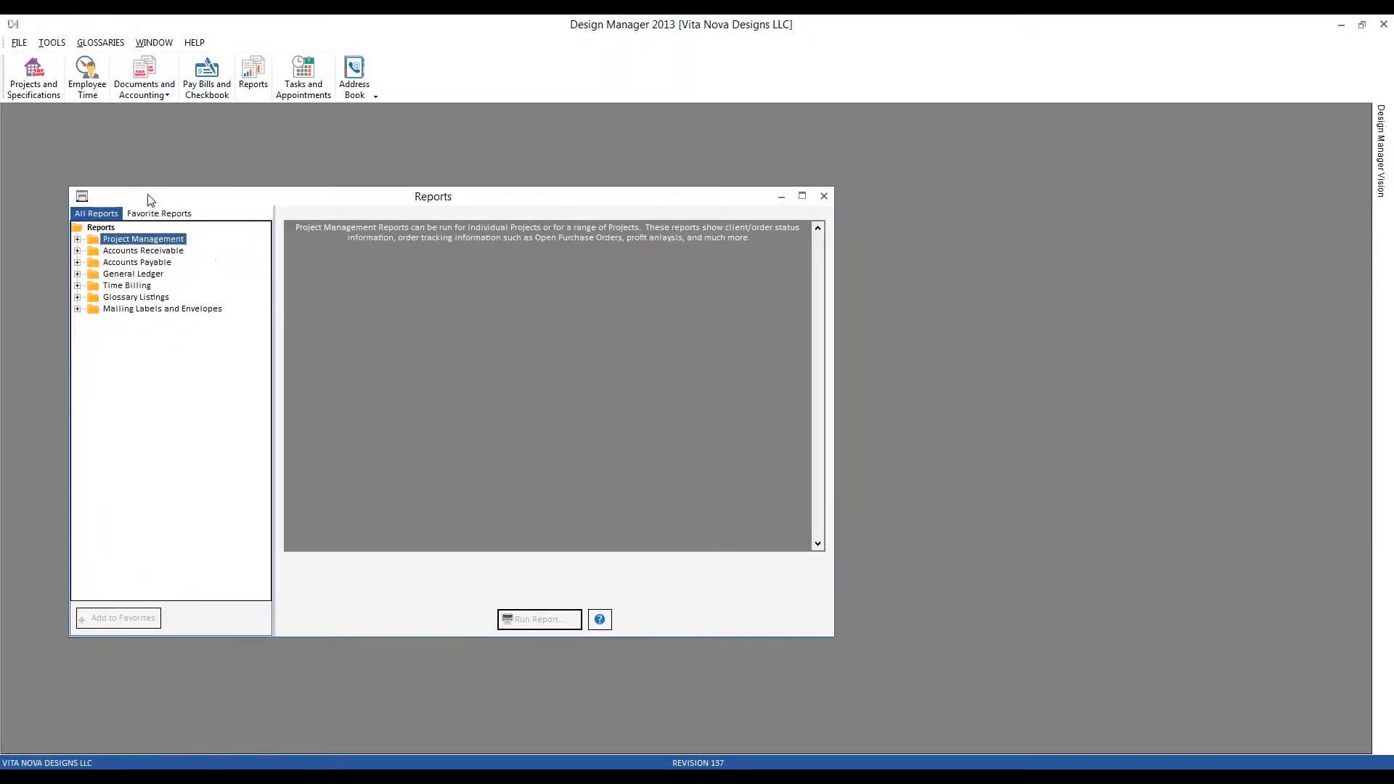
pyautogui.click(131, 273)
pyautogui.click(77, 274)
pyautogui.click(161, 286)
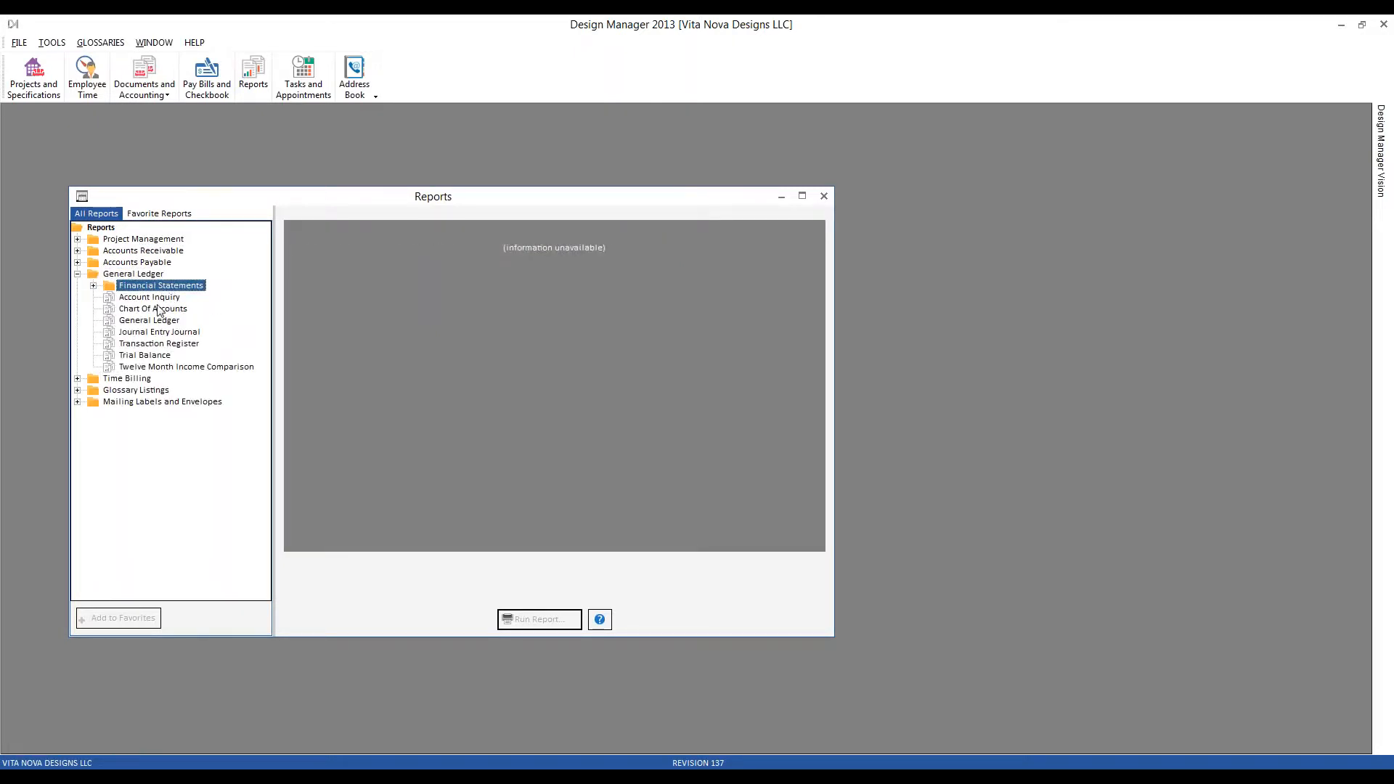
pyautogui.click(144, 355)
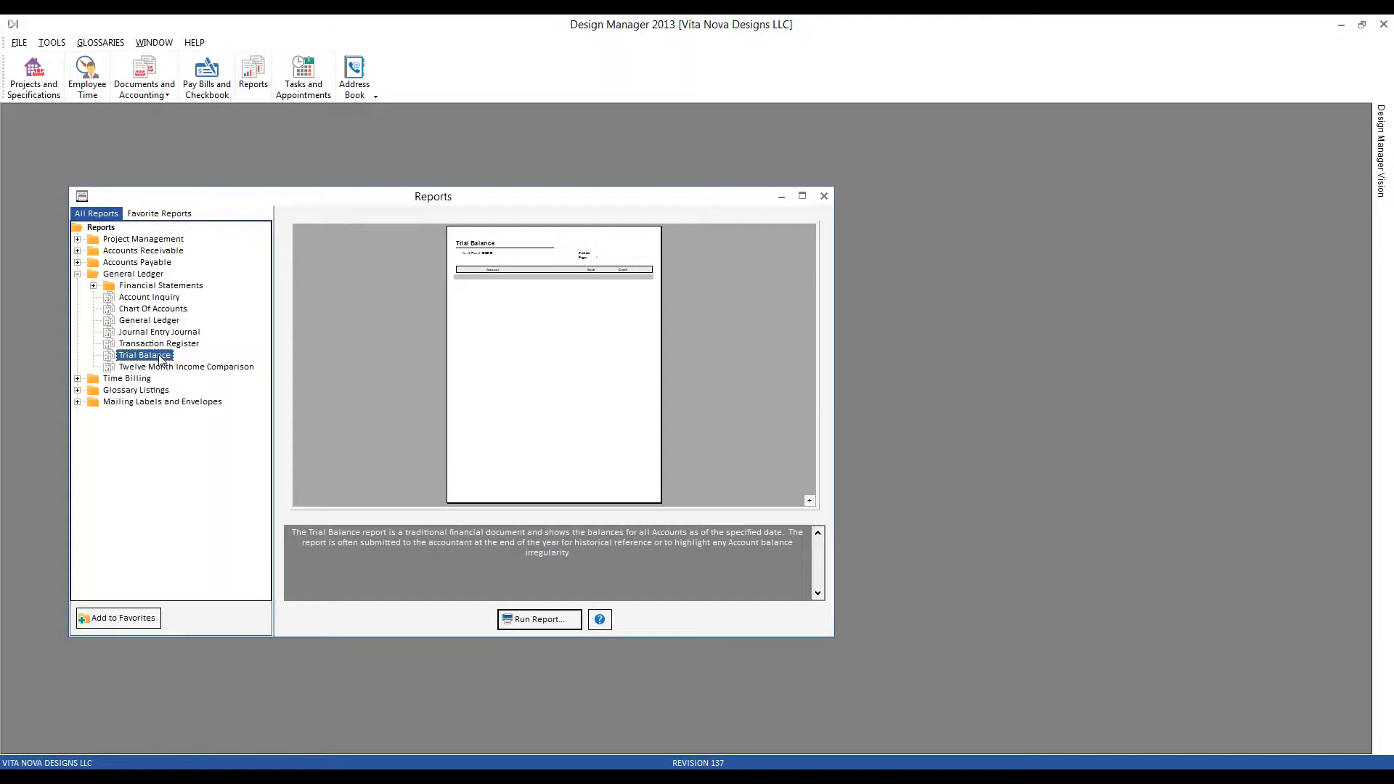
pyautogui.click(129, 623)
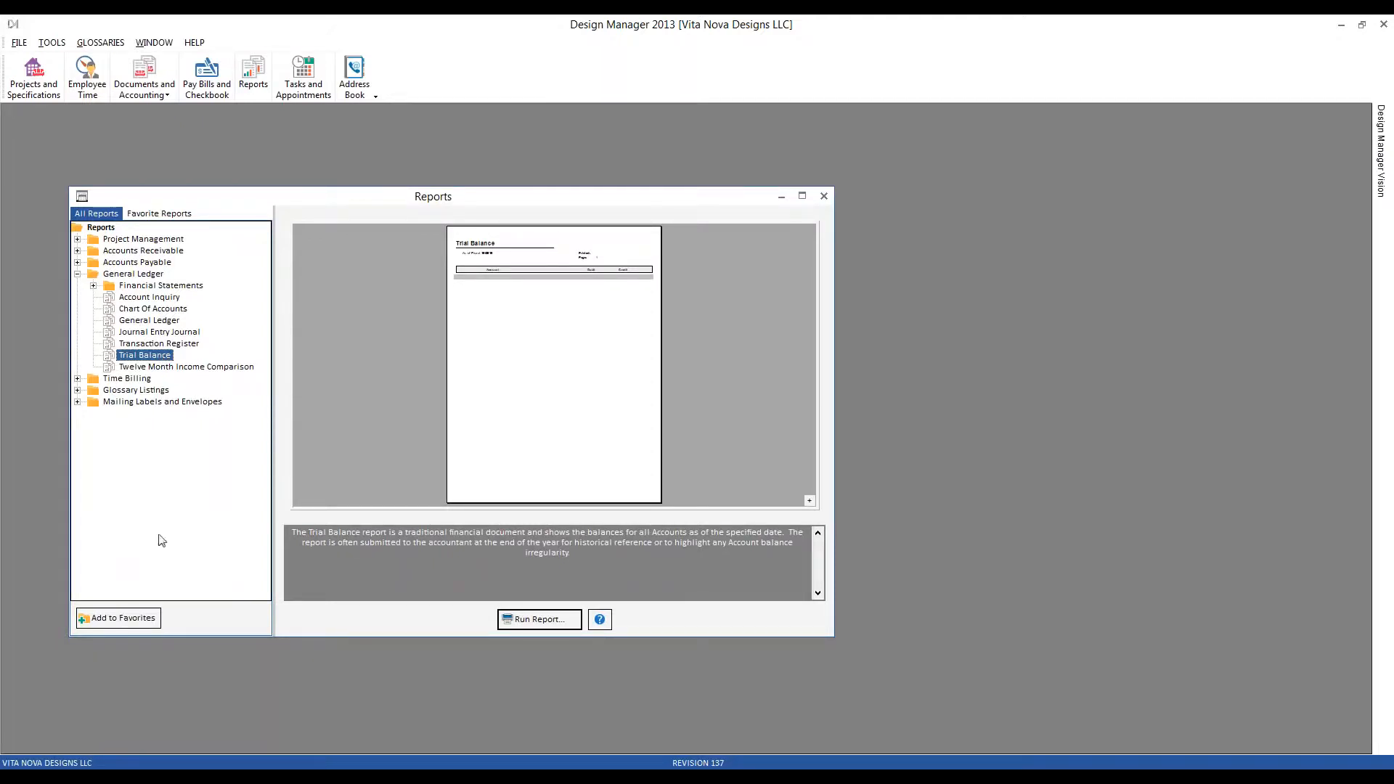
# - Run the favorite Trial Balance report for month ending 07/2017 without suppressing zero accounts, and look through its pages
pyautogui.click(179, 216)
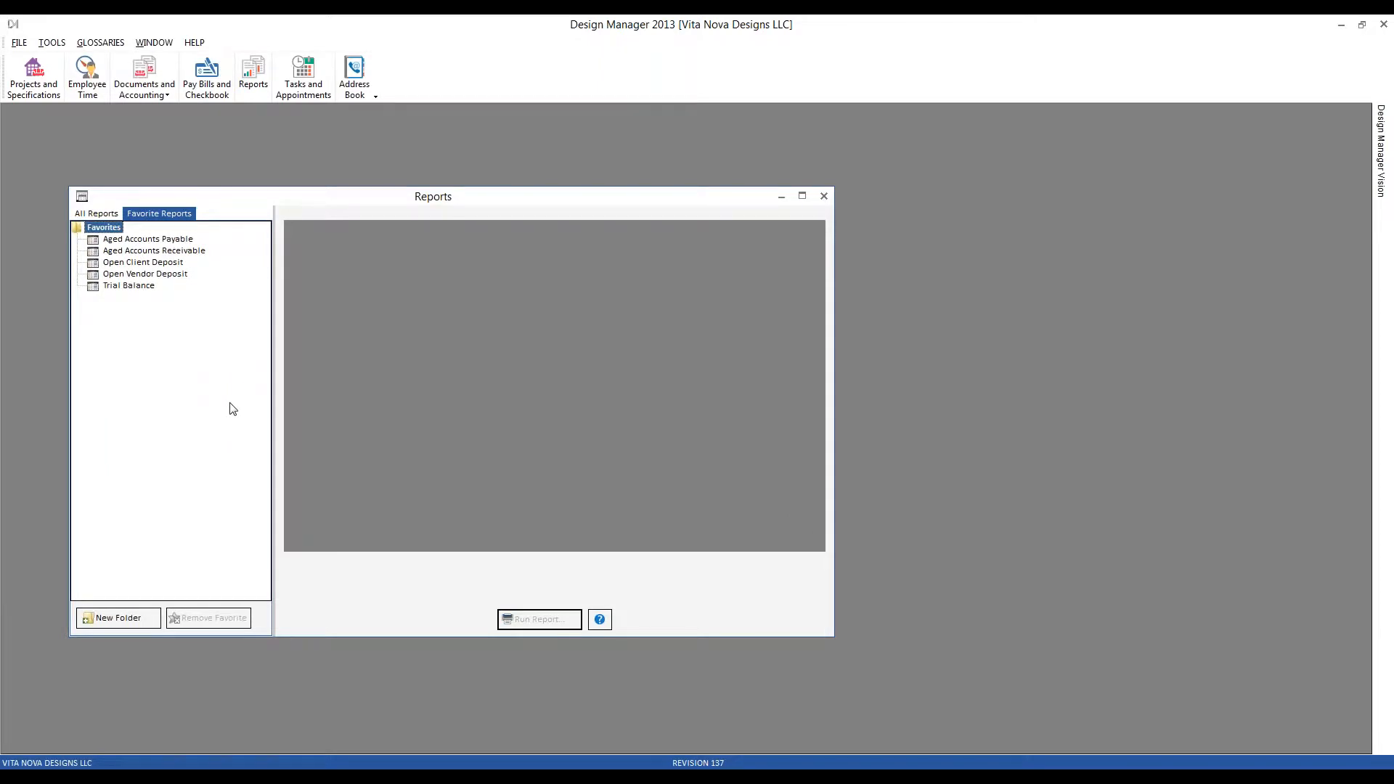
pyautogui.click(133, 286)
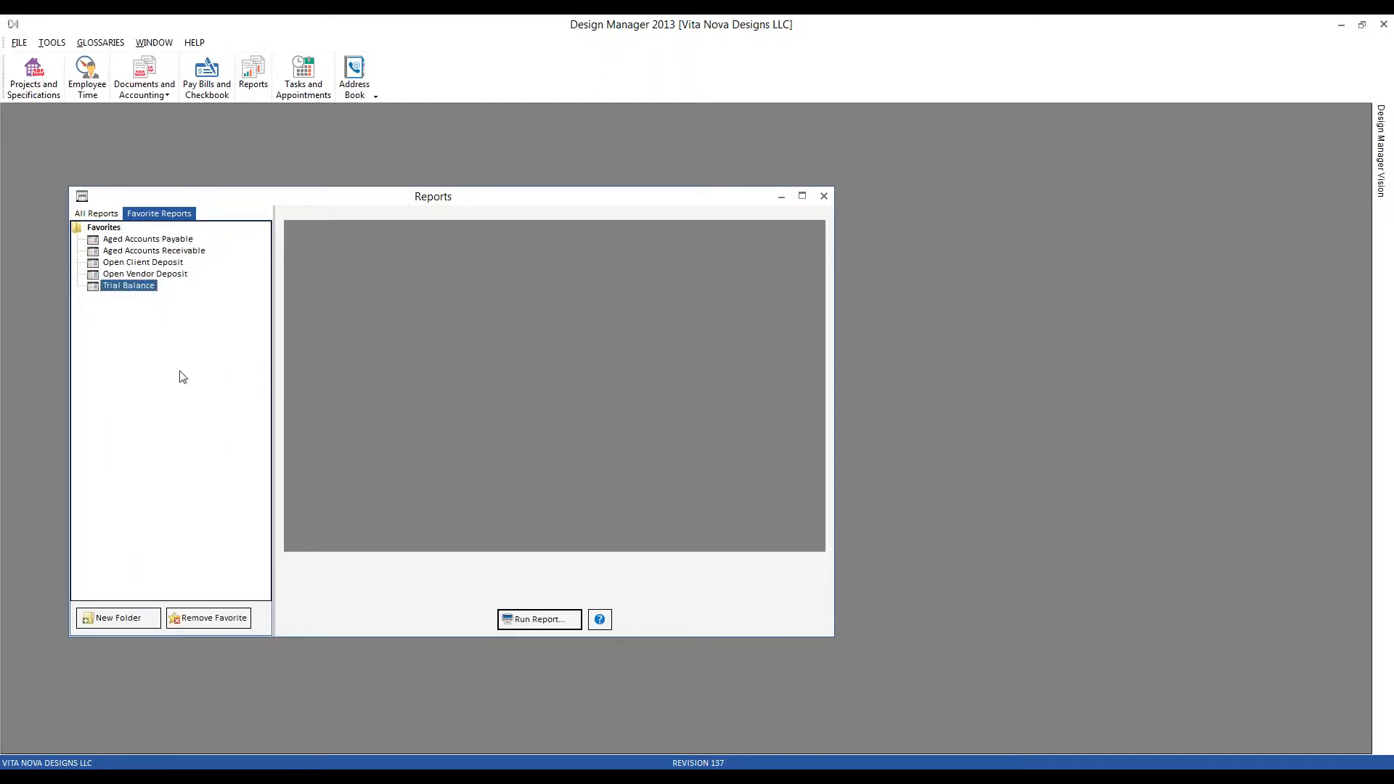
pyautogui.doubleClick(130, 285)
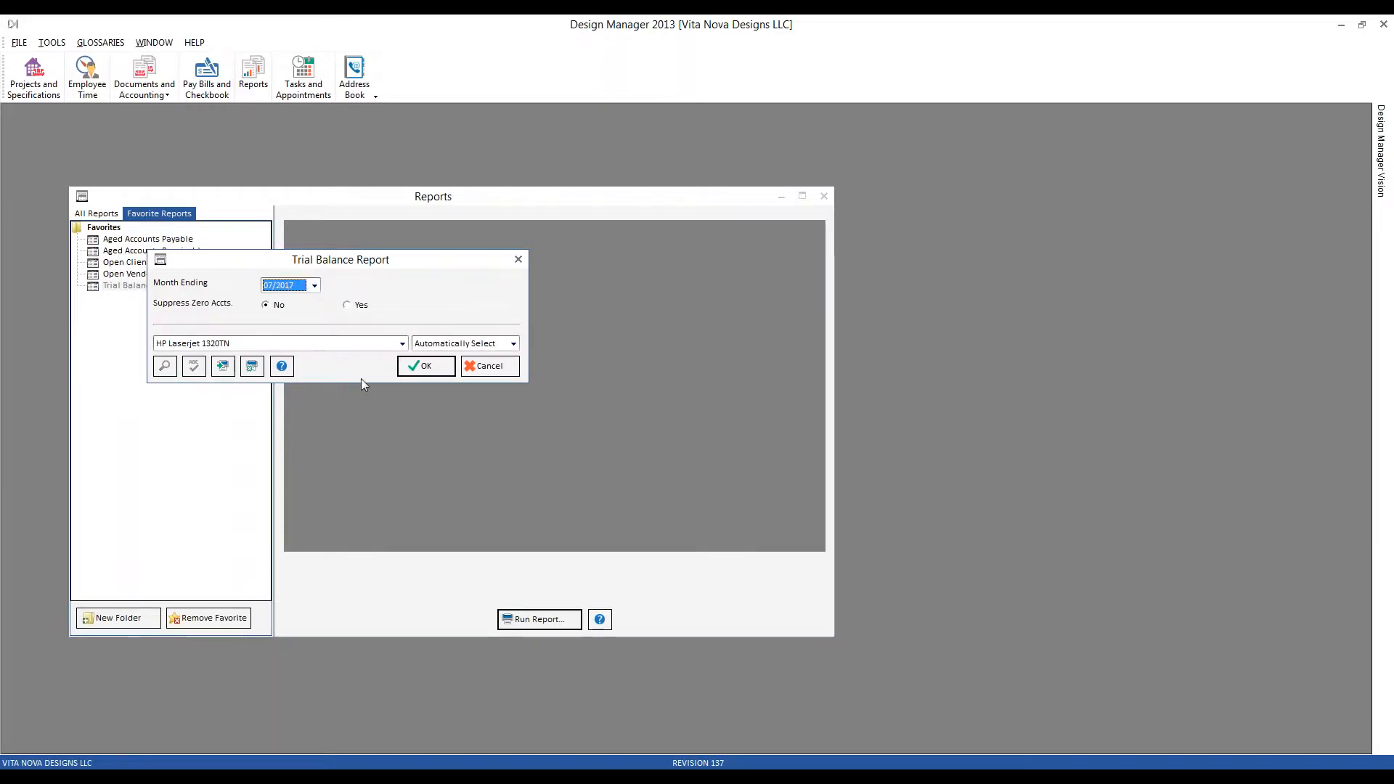
pyautogui.click(425, 366)
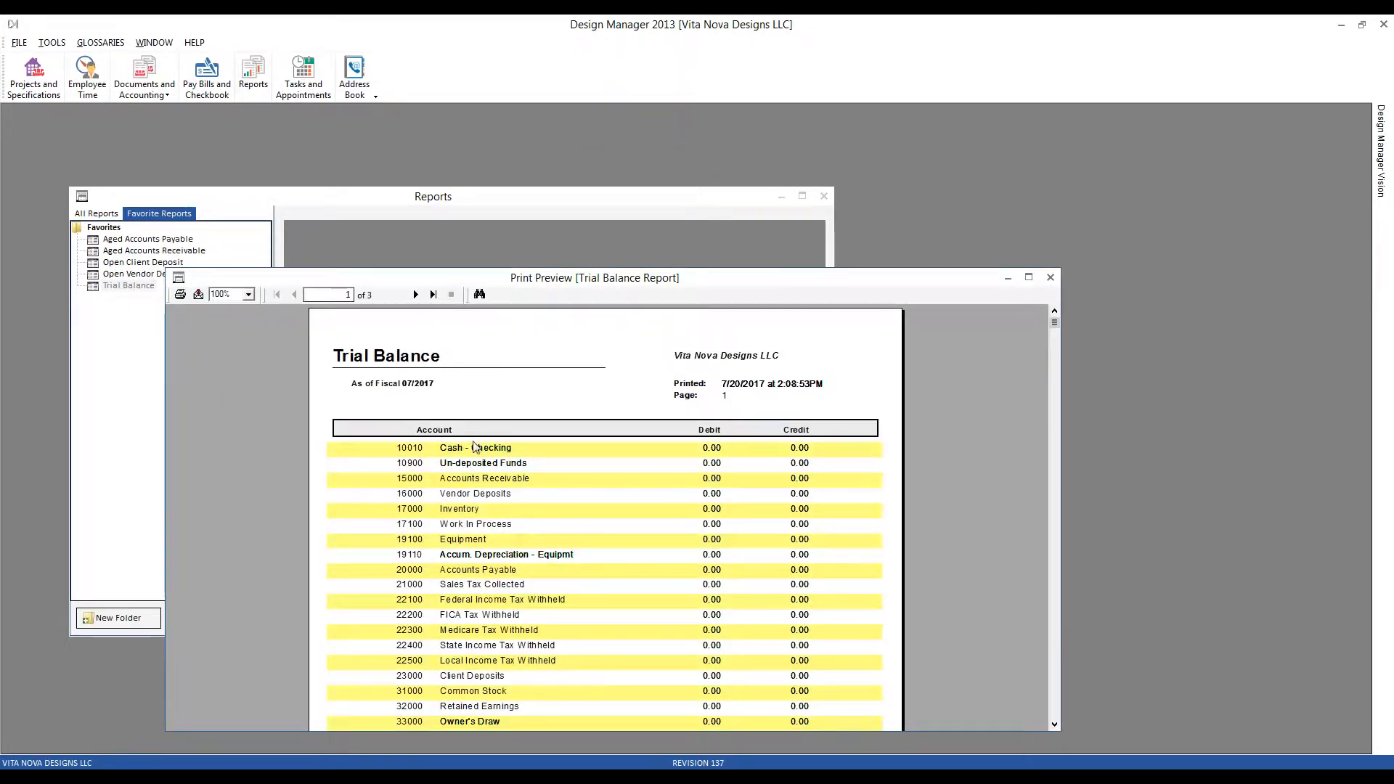
pyautogui.scroll(-5, 485, 476)
pyautogui.scroll(-10, 485, 465)
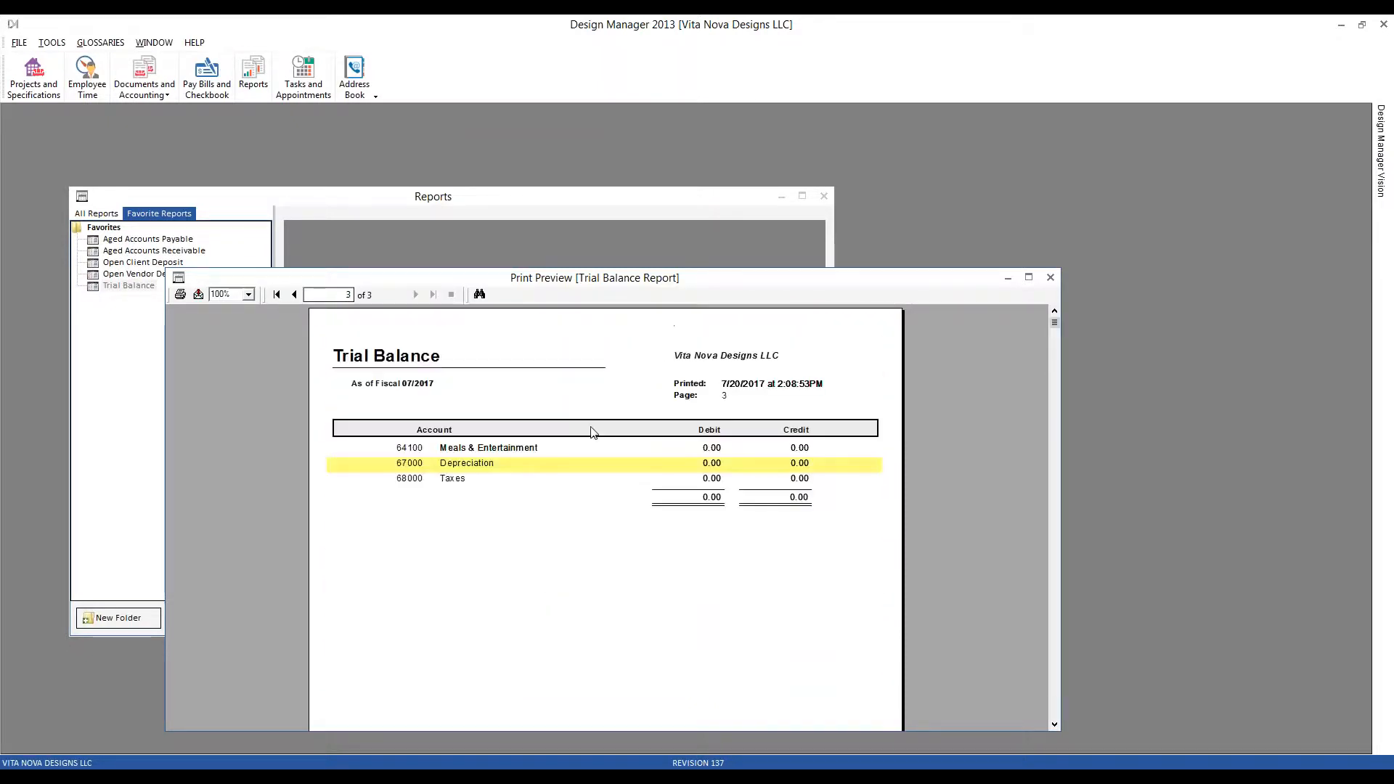
pyautogui.click(276, 294)
# - Compare the Trial Balance preview's account list with the opening balances PDF in Adobe Acrobat Reader, and close the preview
pyautogui.moveTo(177, 265); pyautogui.dragTo(107, 107)
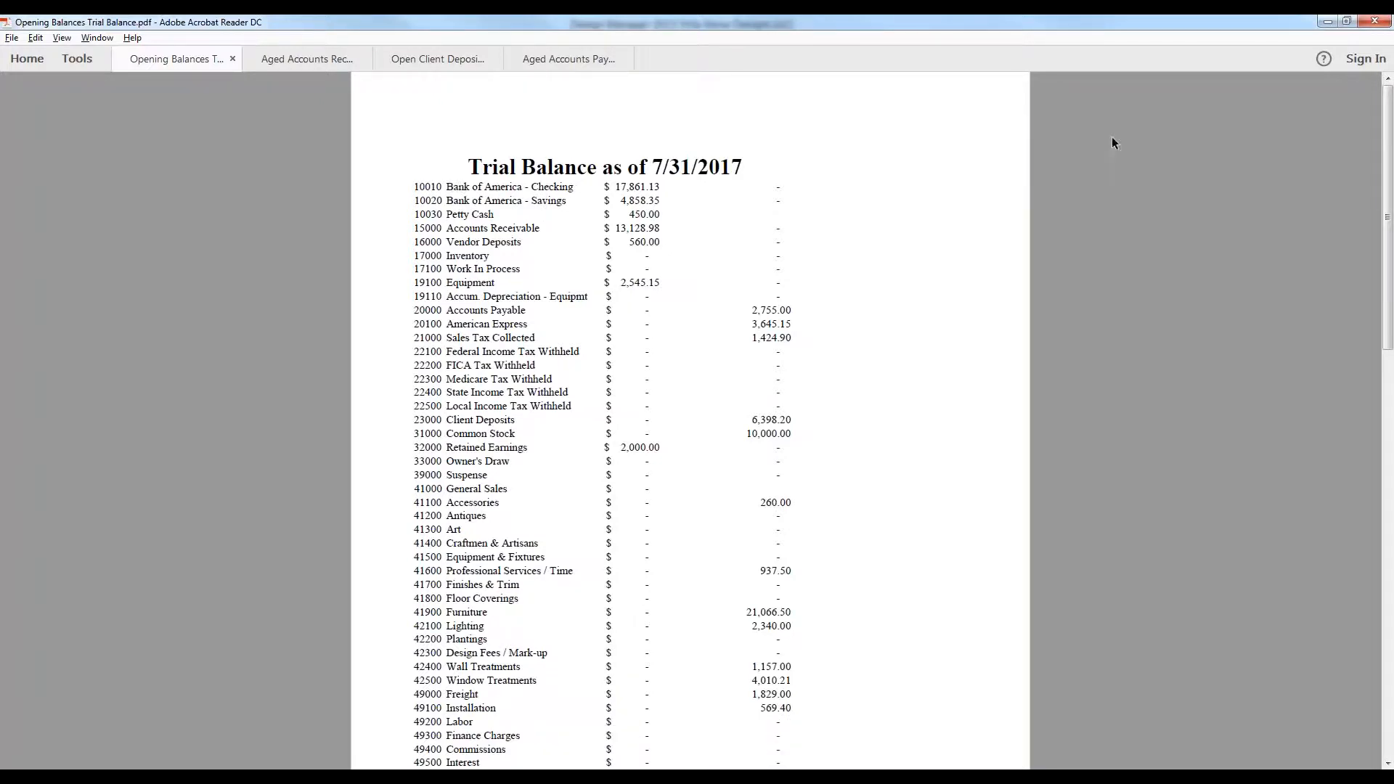
pyautogui.click(1328, 22)
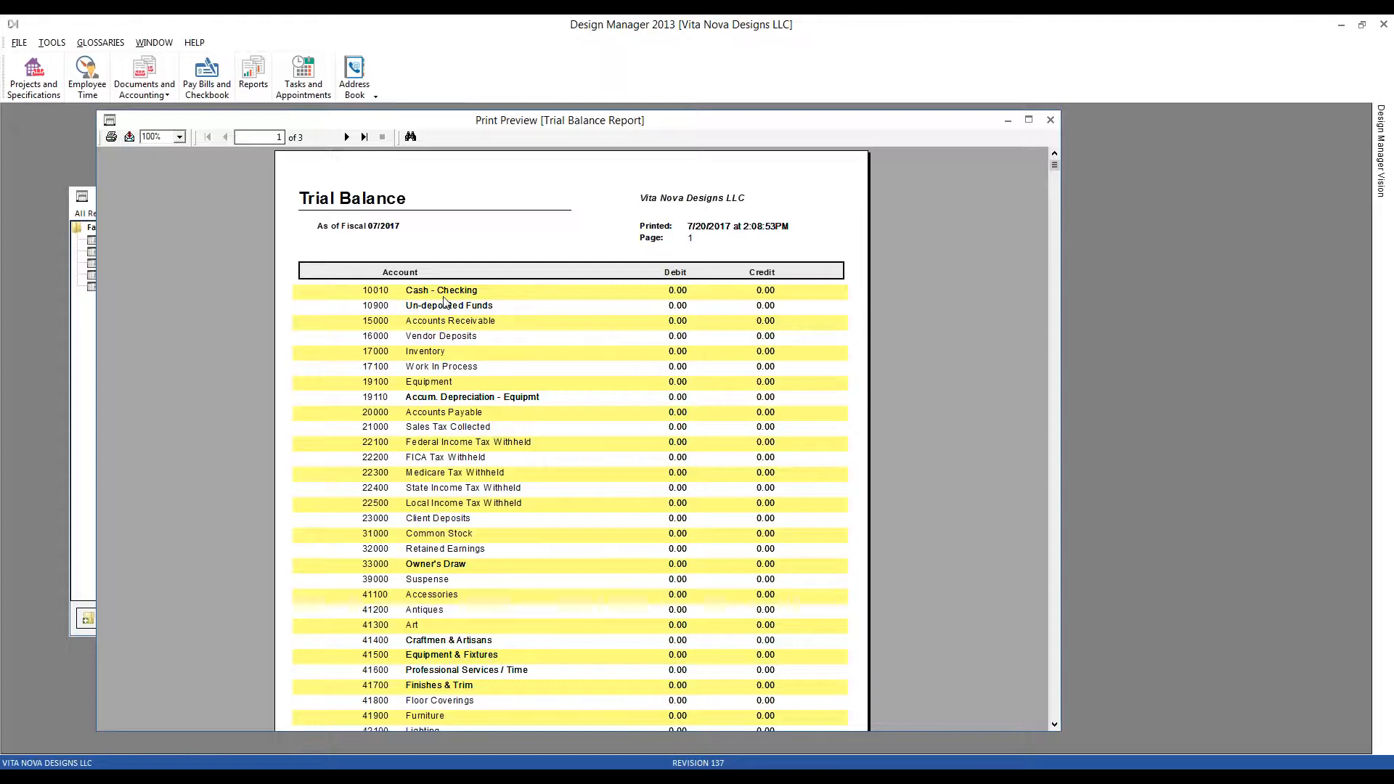
pyautogui.click(509, 775)
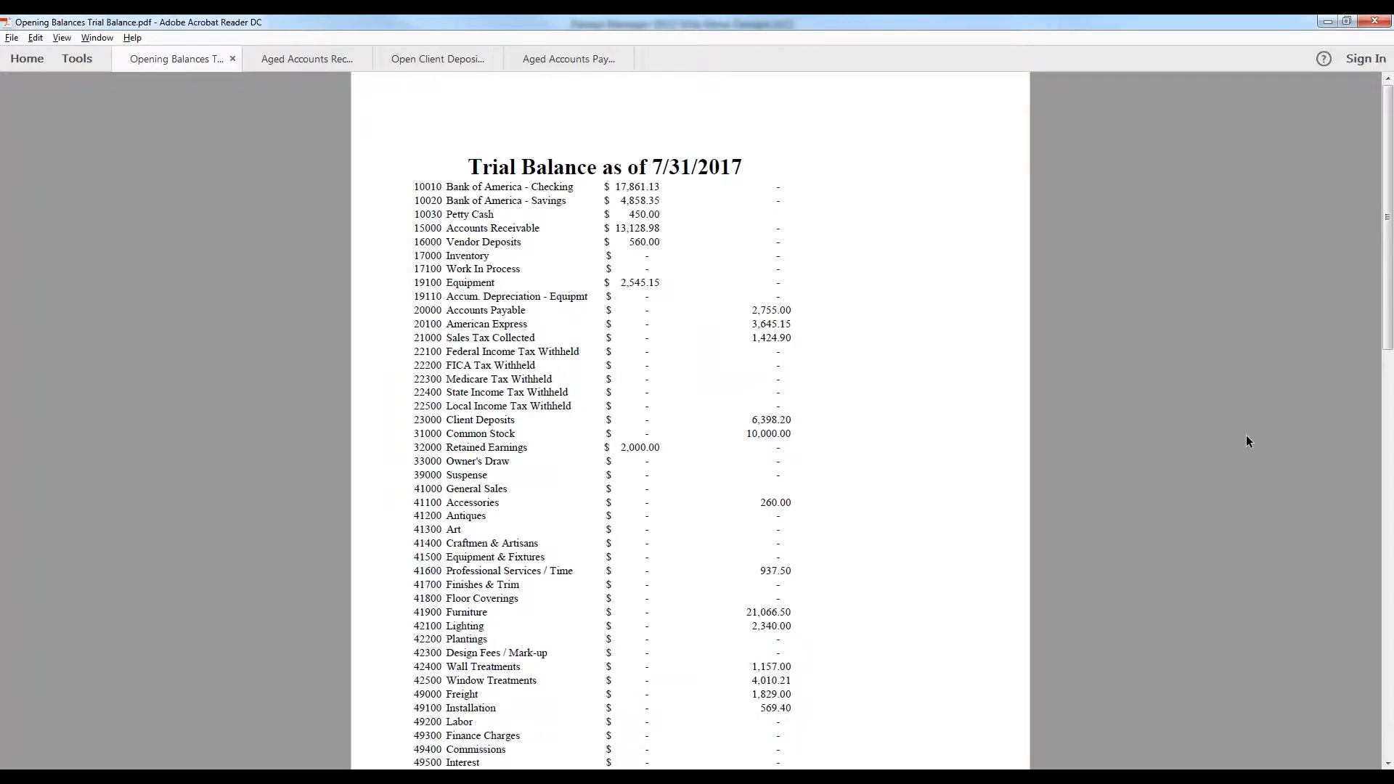
pyautogui.click(1324, 22)
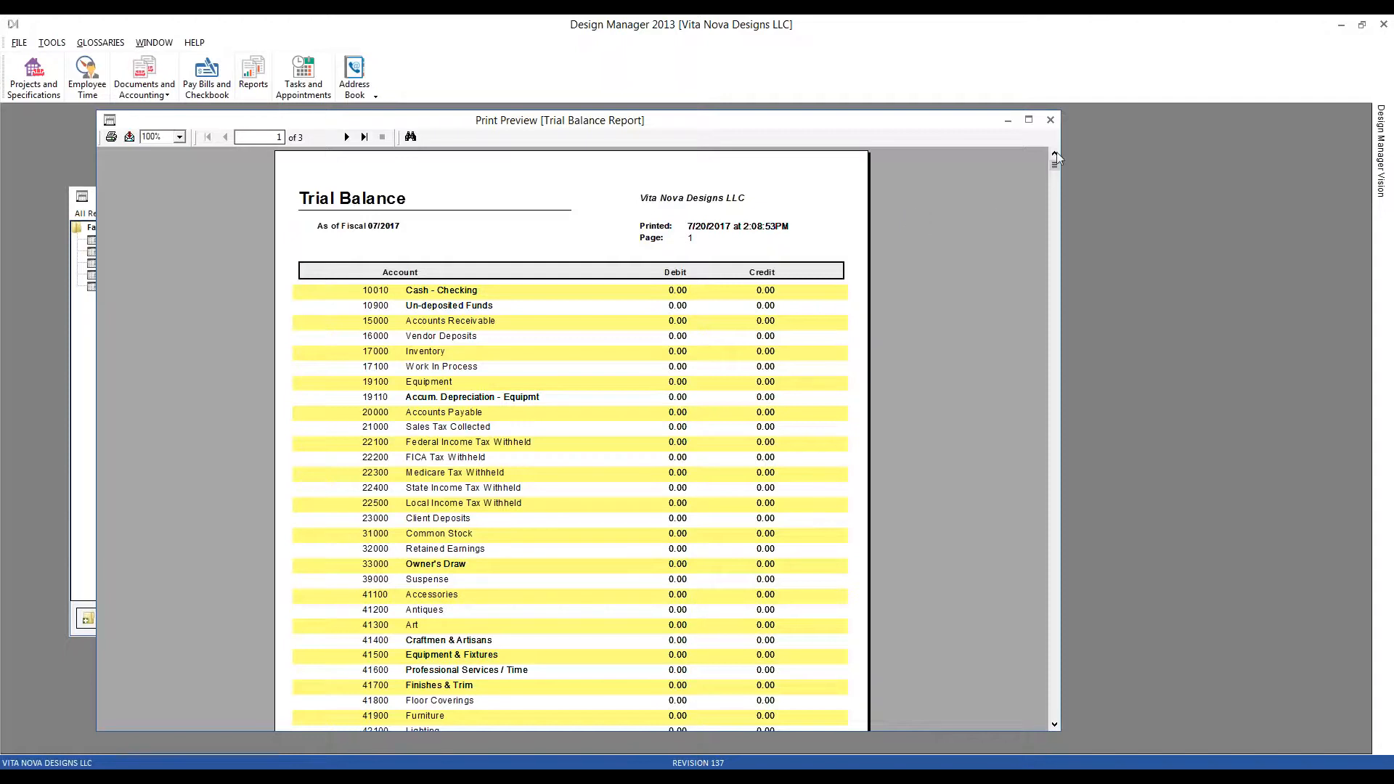
pyautogui.click(1051, 119)
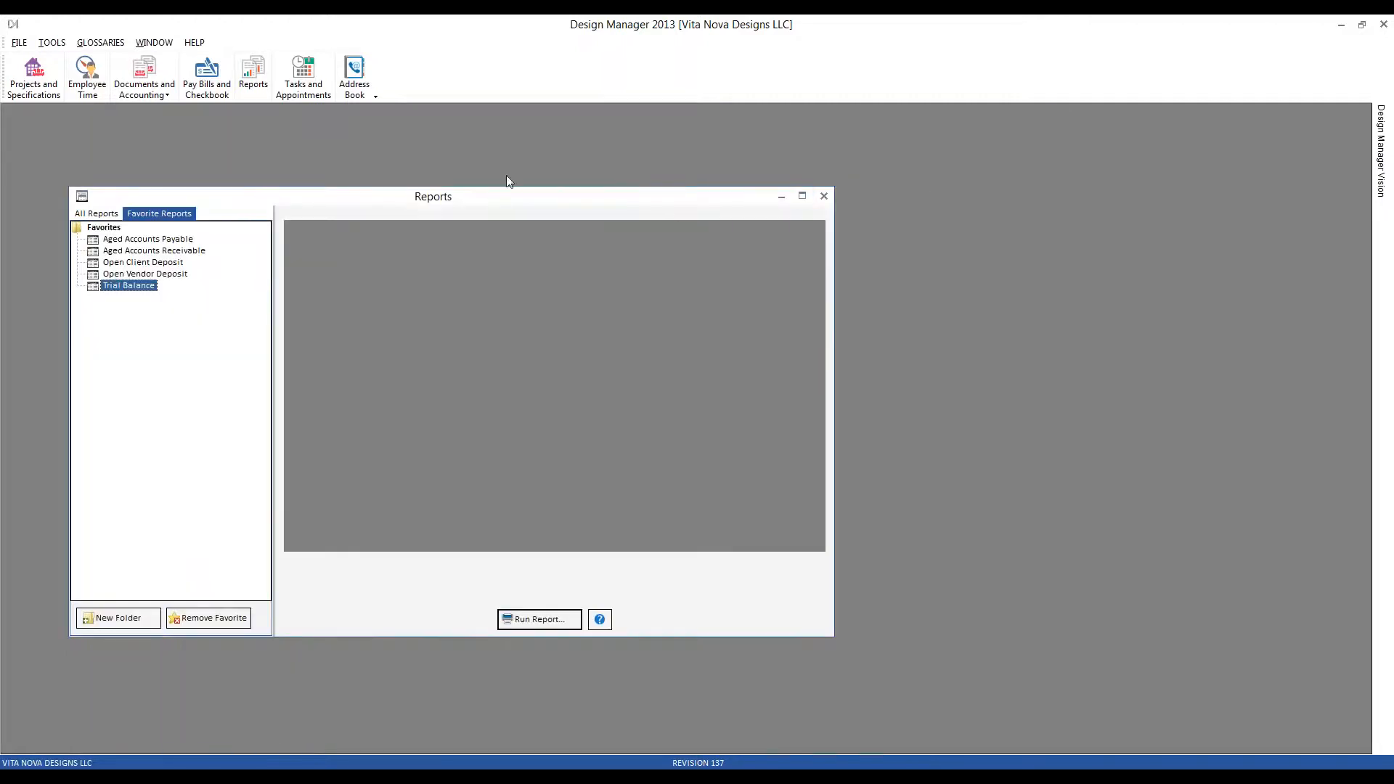
# - Open the Account Glossary to view the chart of accounts and move its window clear of the Reports window
pyautogui.click(100, 42)
pyautogui.click(115, 65)
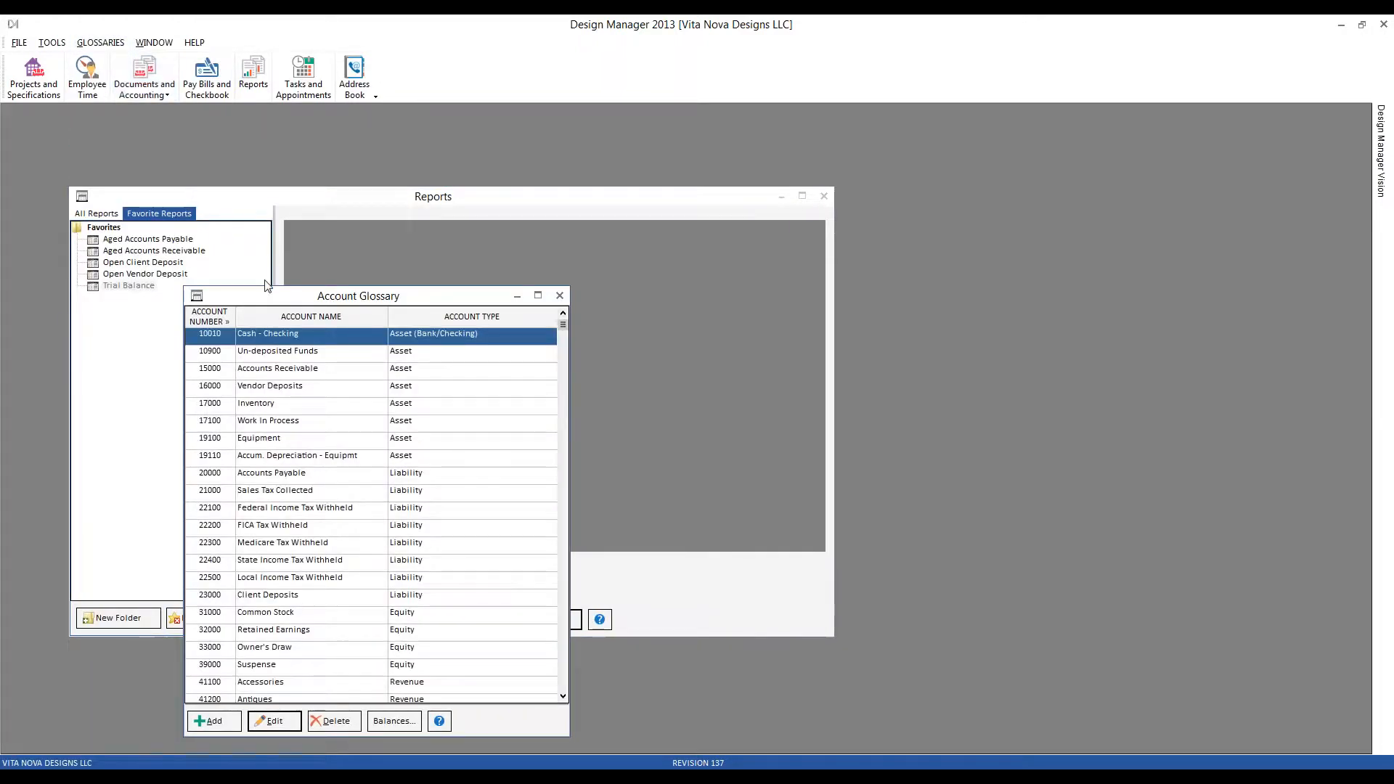
pyautogui.moveTo(185, 288); pyautogui.dragTo(81, 137)
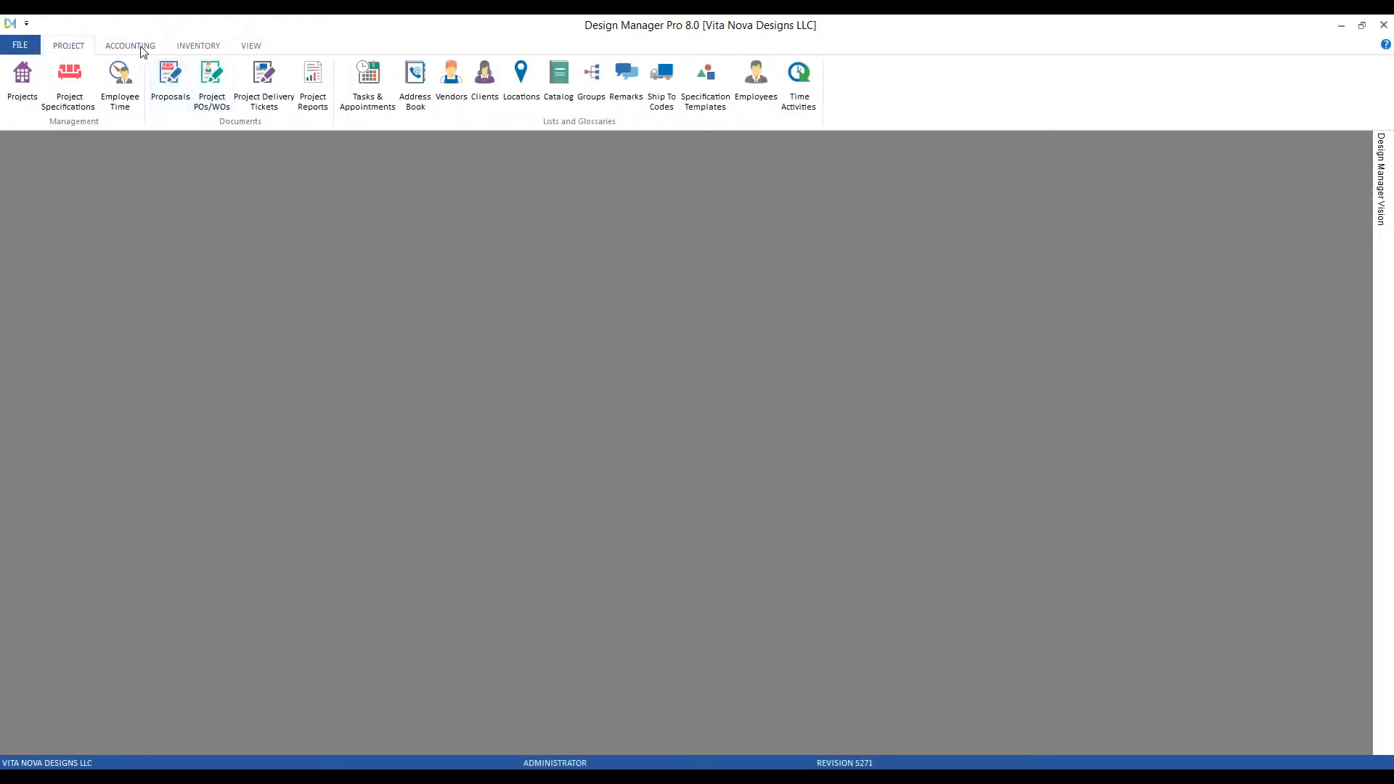
# - View the chart of accounts in Design Manager Pro 8.0, shift the Account Glossary window's upper-left corner outward, and close it
pyautogui.click(141, 48)
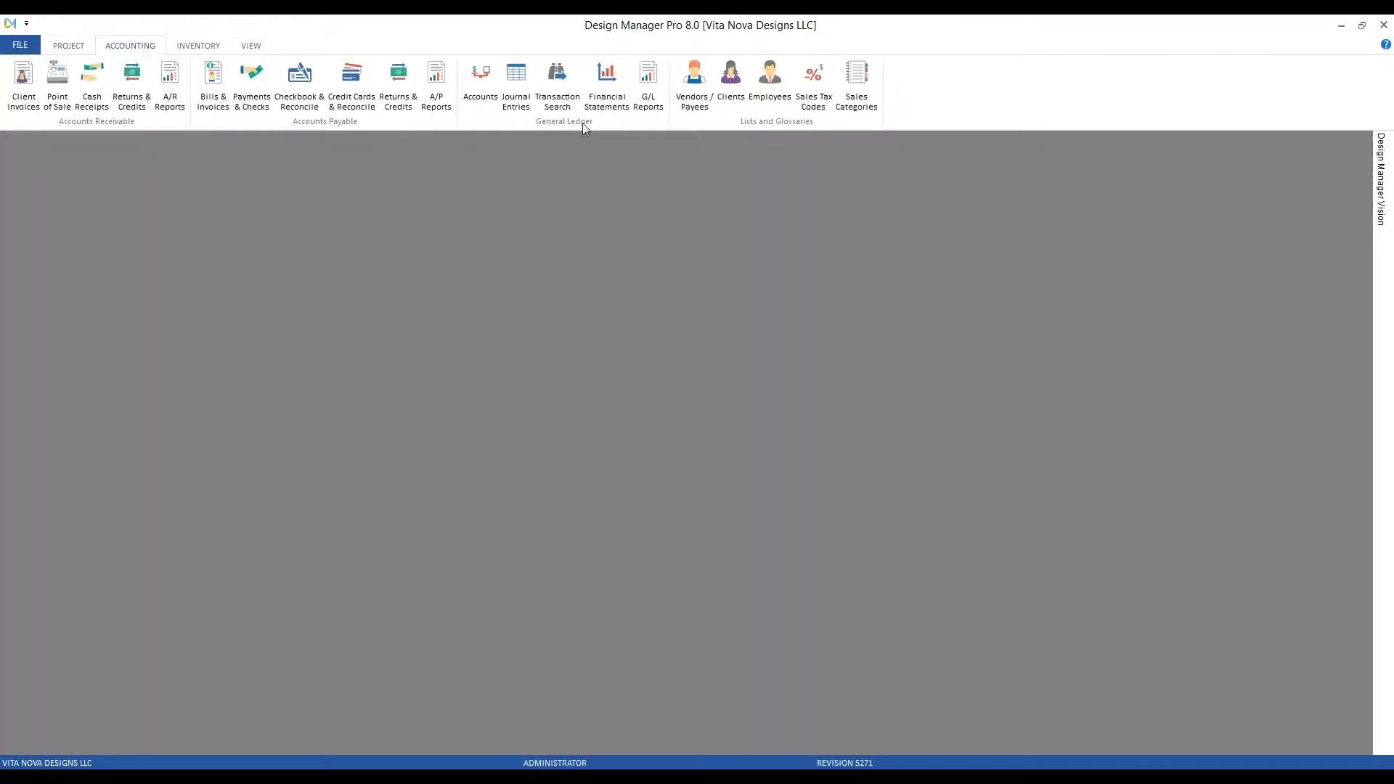
pyautogui.click(480, 80)
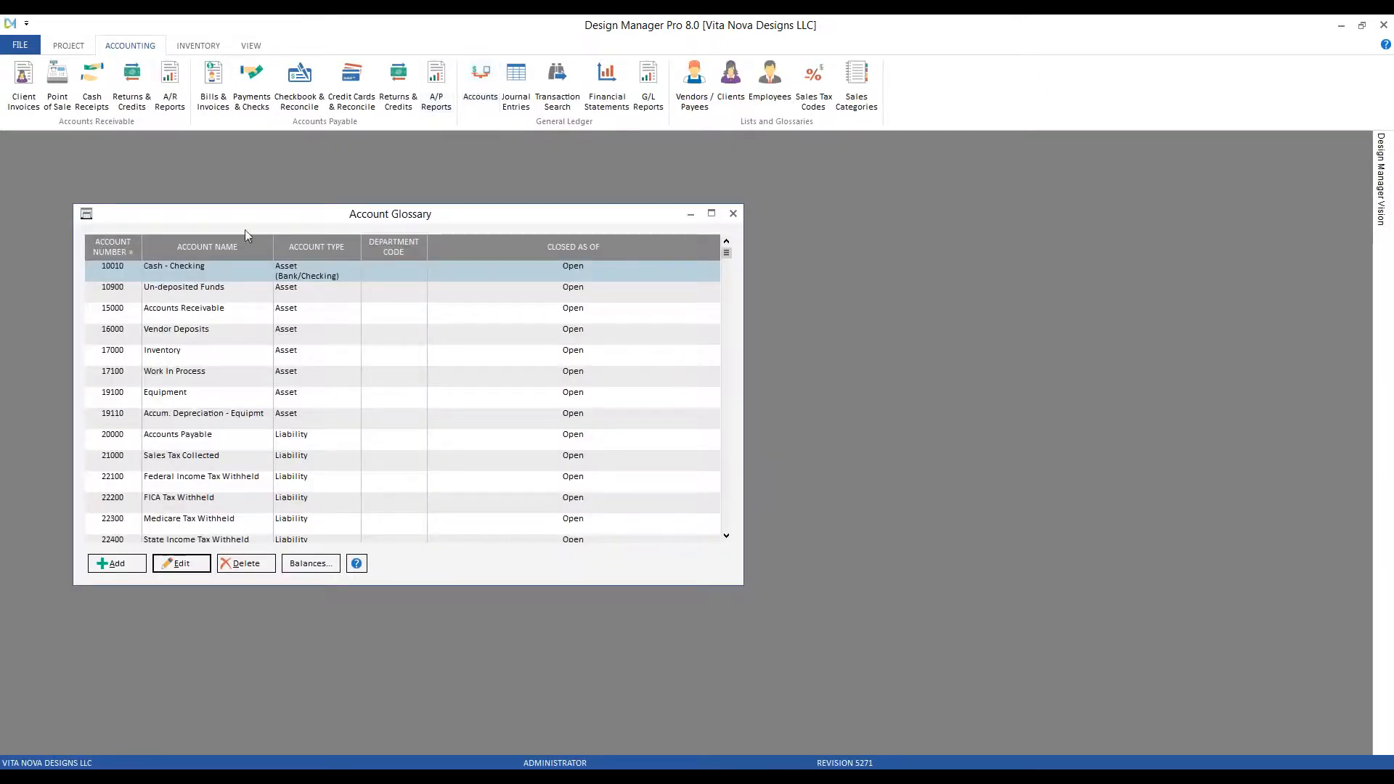
pyautogui.moveTo(73, 206); pyautogui.dragTo(19, 142)
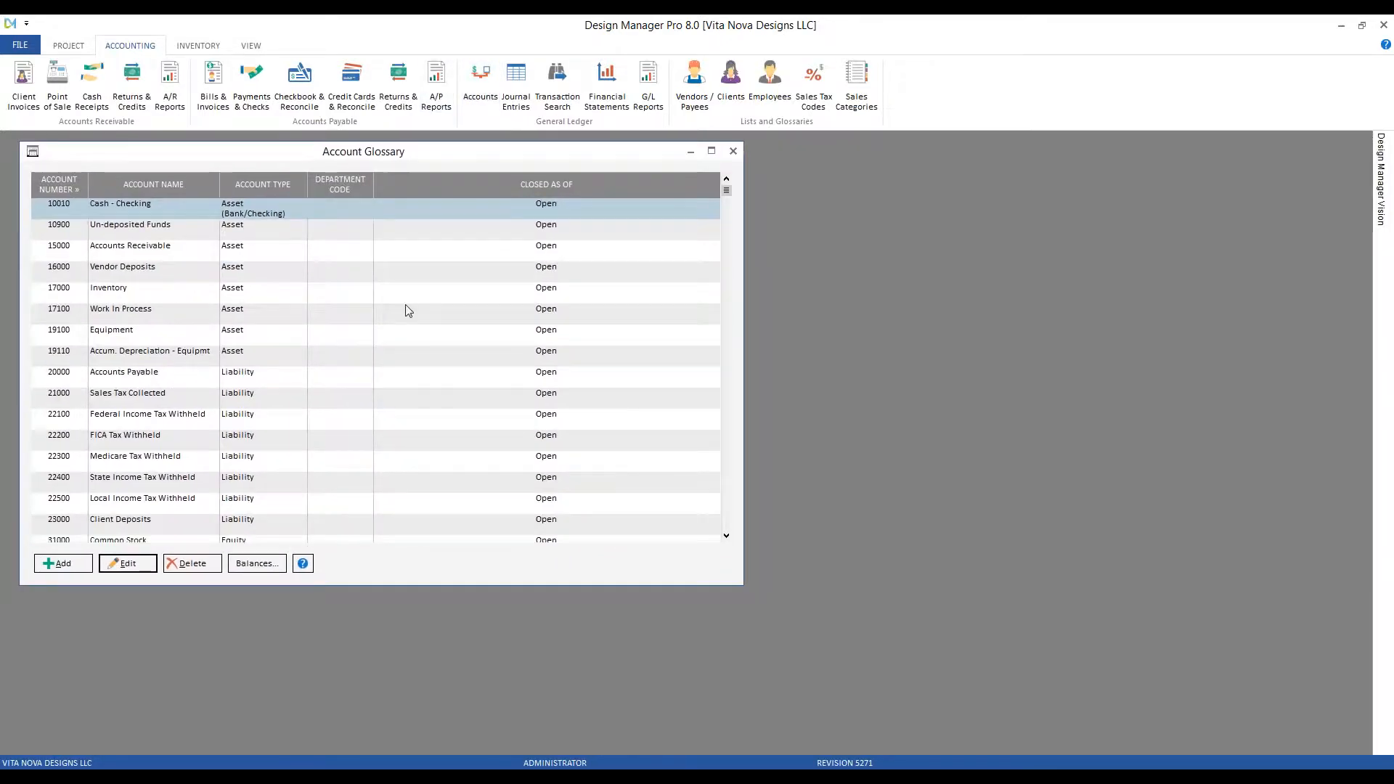
pyautogui.click(734, 152)
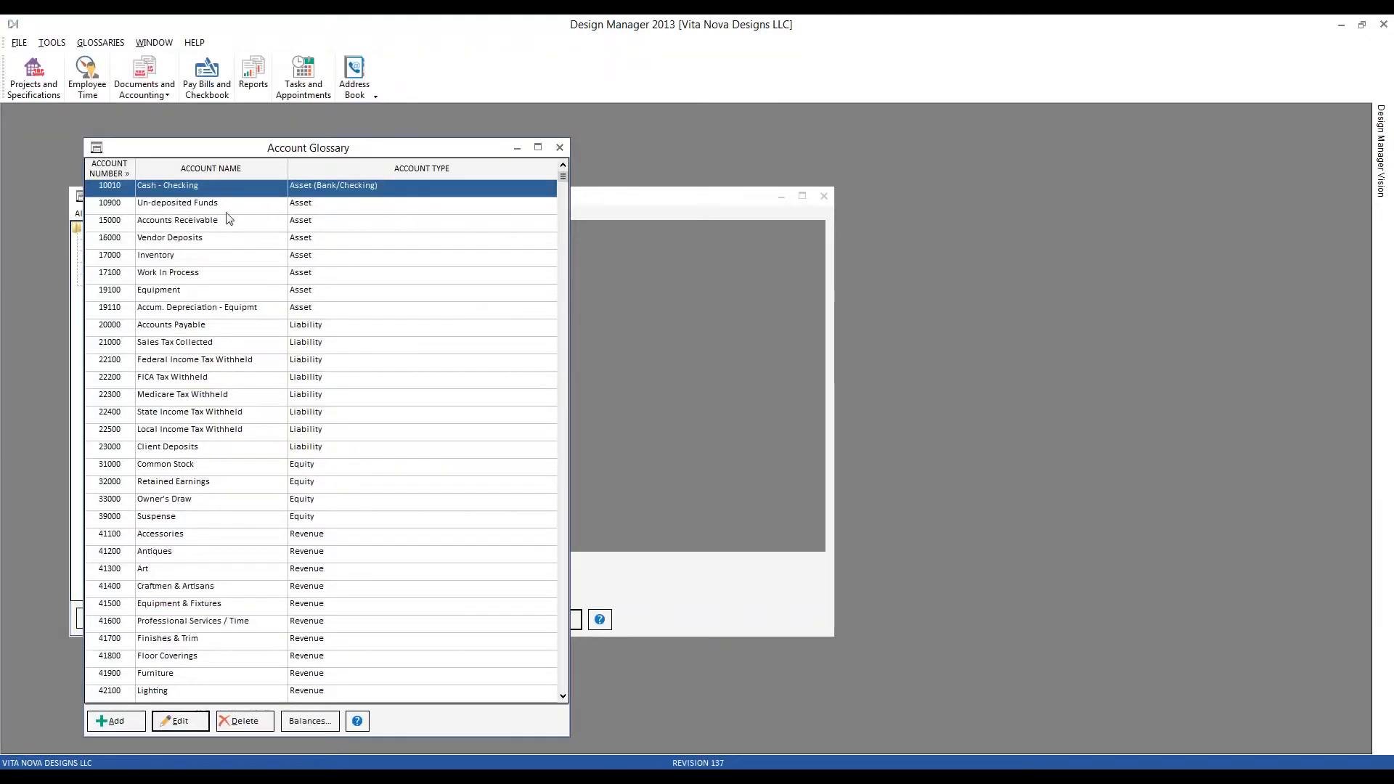
# - Rename account 10010 in the Account Glossary to "Bank of America - Checking" and close the Reports window
pyautogui.click(177, 190)
pyautogui.doubleClick(242, 193)
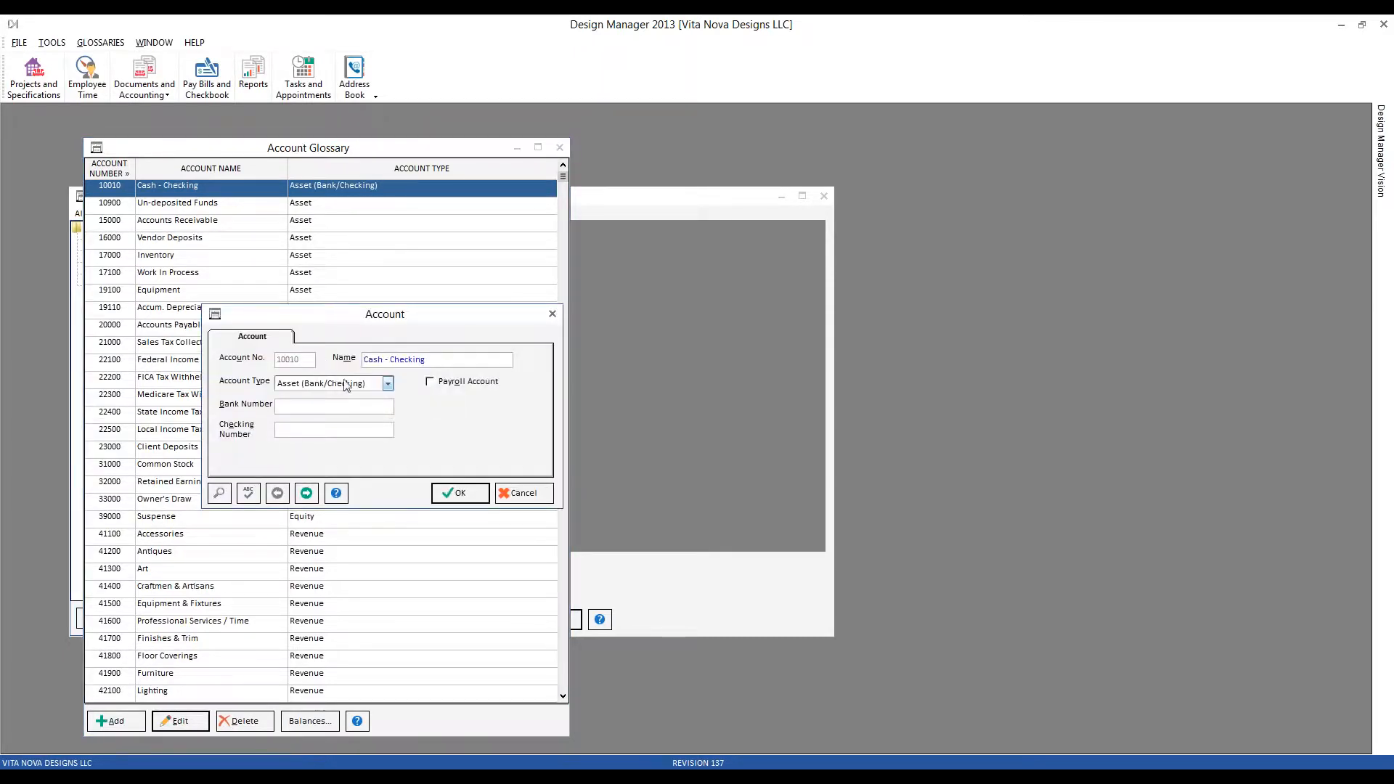
pyautogui.doubleClick(370, 359)
pyautogui.write('Bank of America')
pyautogui.hotkey('shift', 'Home')
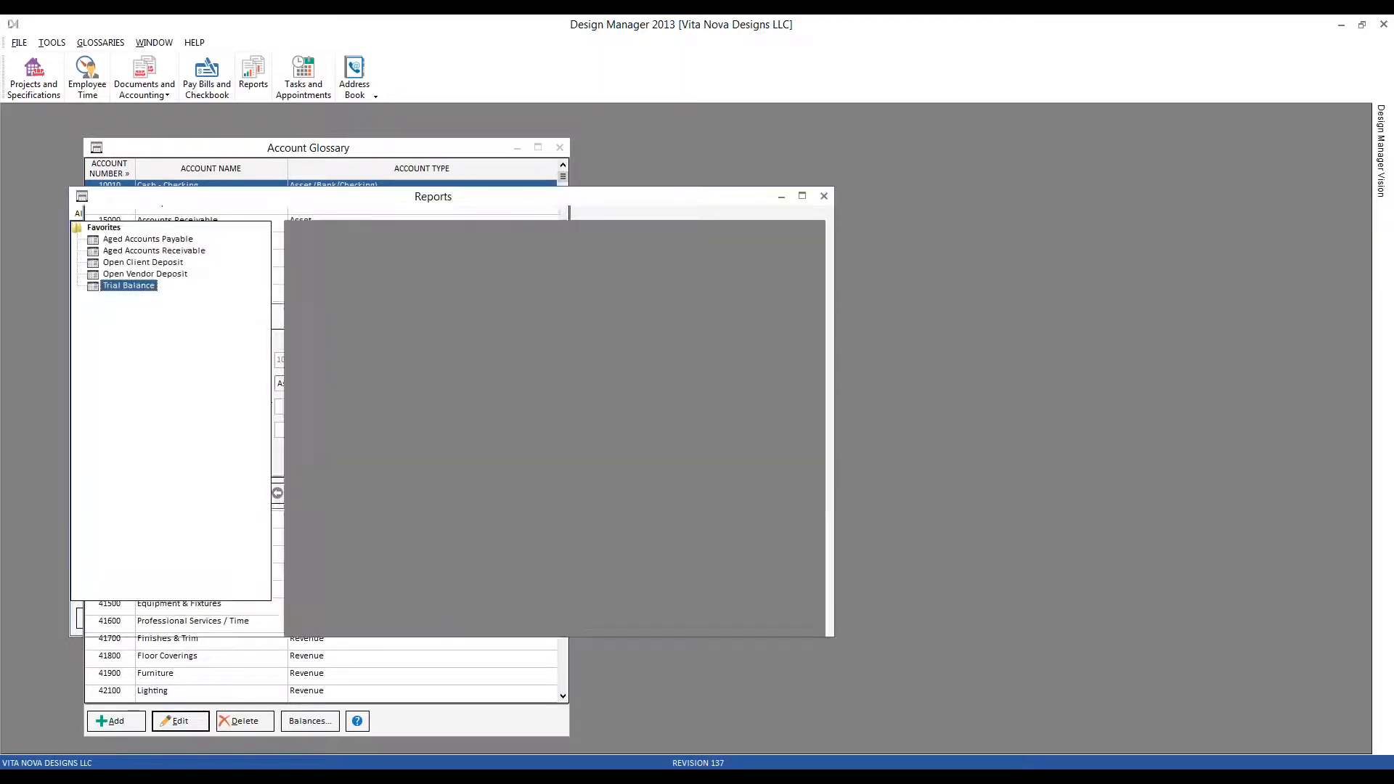
pyautogui.click(461, 493)
pyautogui.click(826, 194)
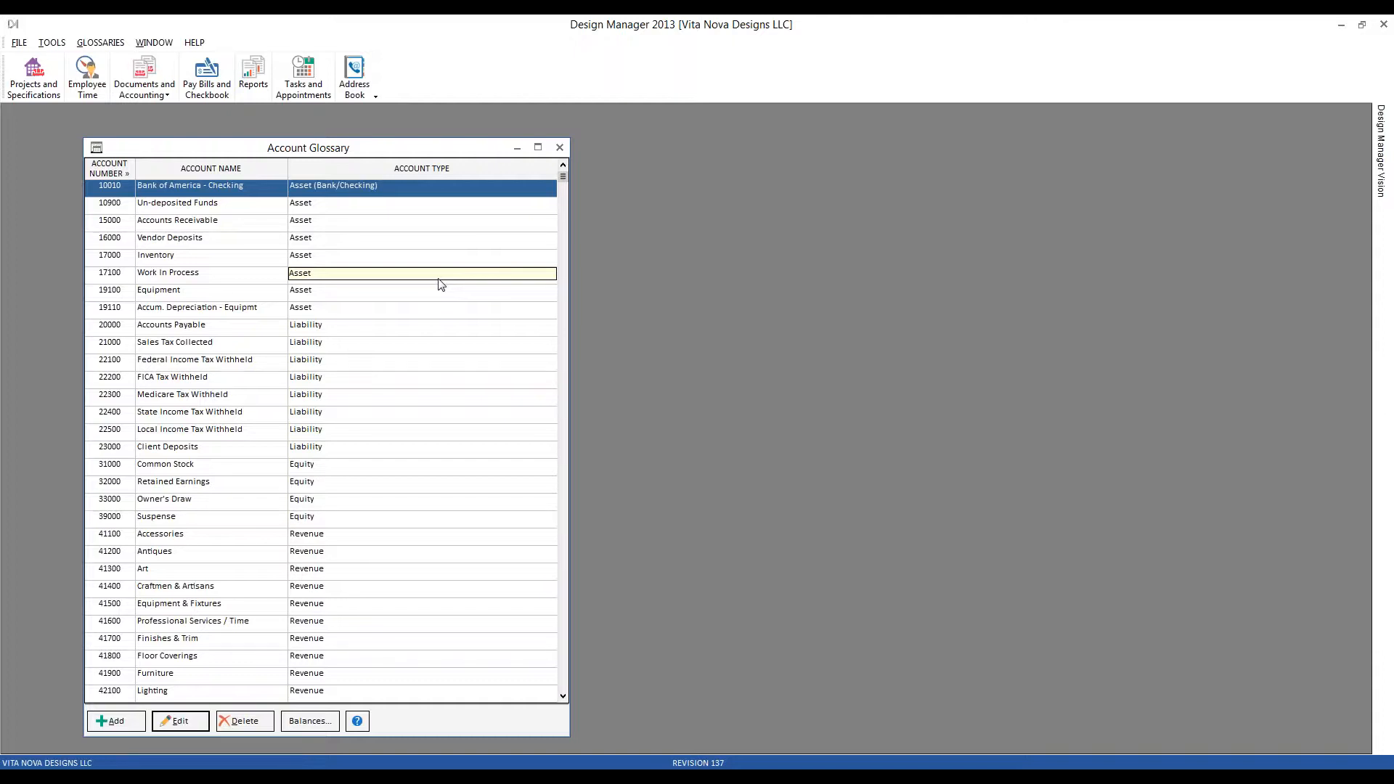
# - Check the savings account in the Acrobat Reader trial balance PDF and add account 10020 "Bank of America - Savings" with type Asset (Bank/Checking)
pyautogui.click(552, 775)
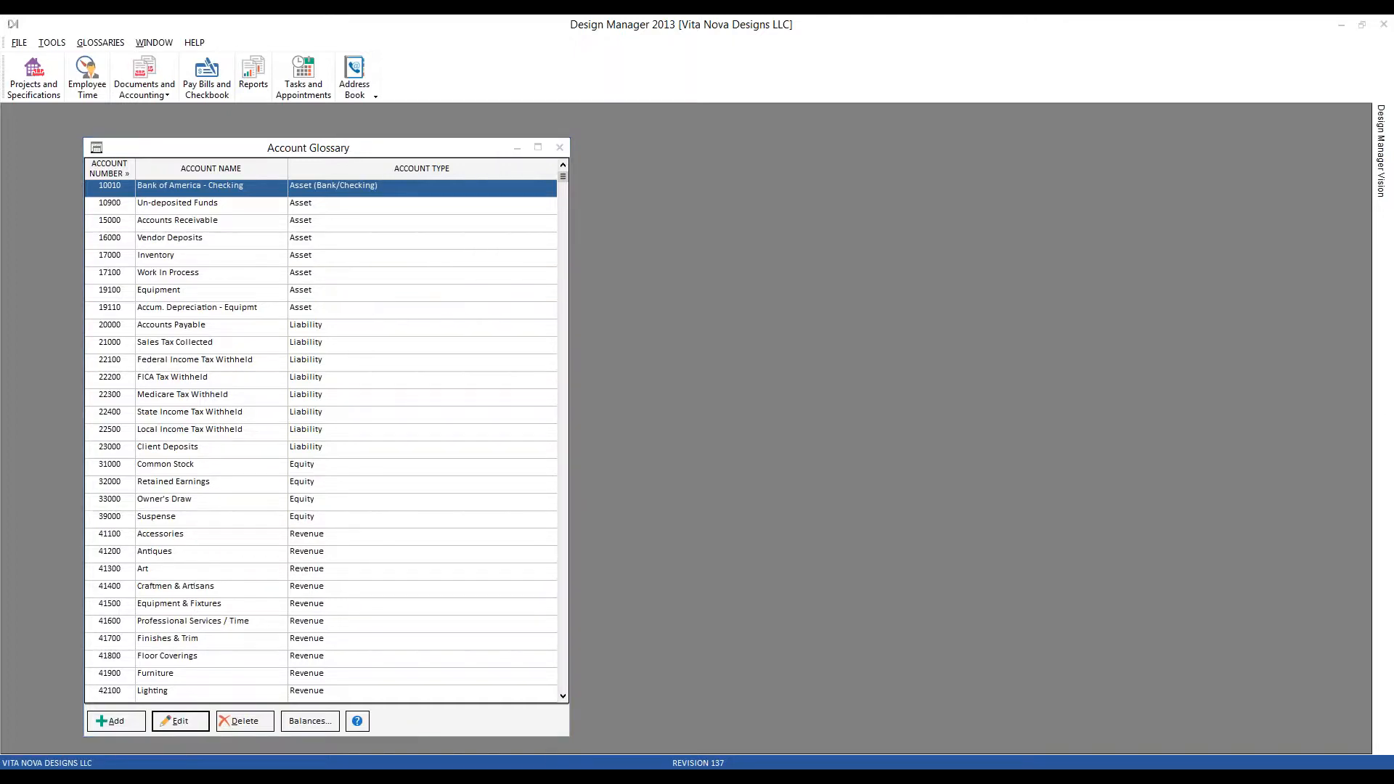
pyautogui.moveTo(448, 202); pyautogui.dragTo(556, 206)
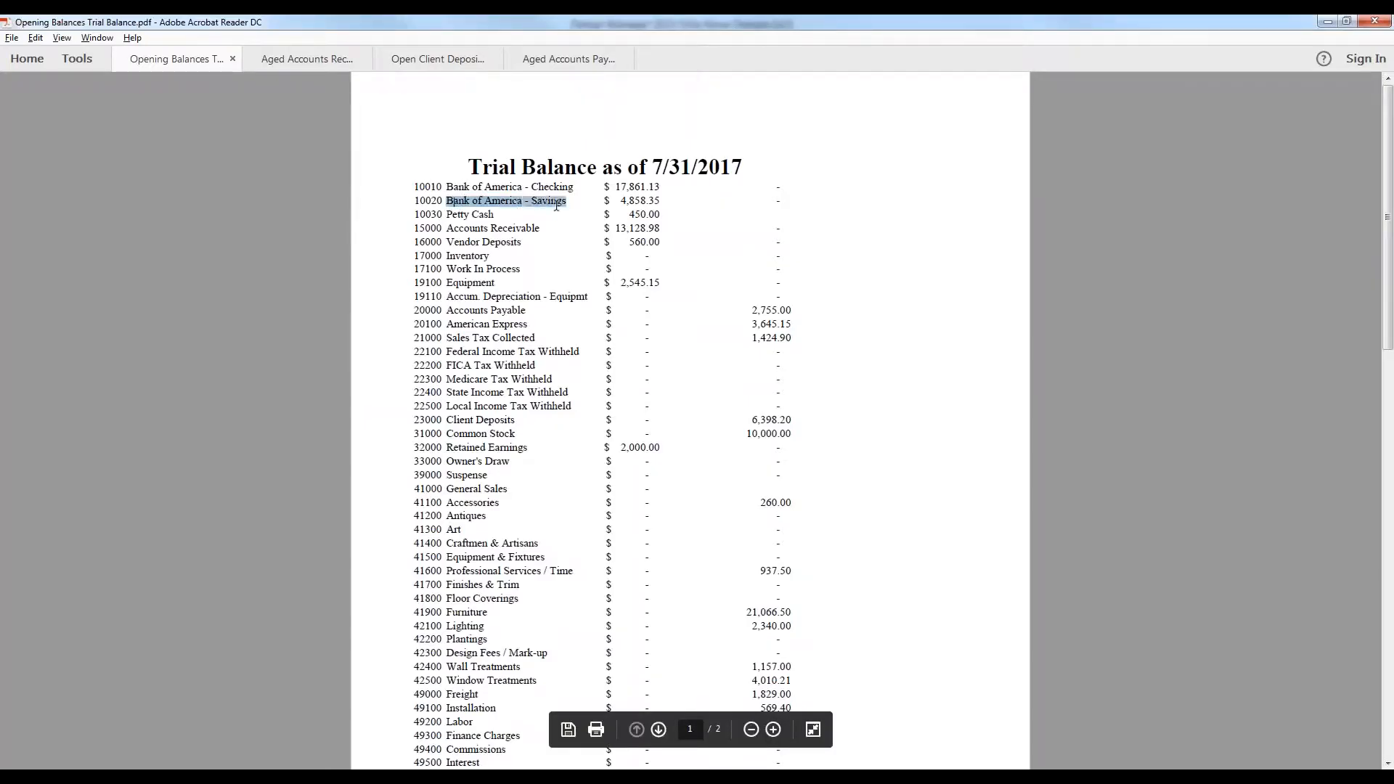
pyautogui.click(1328, 22)
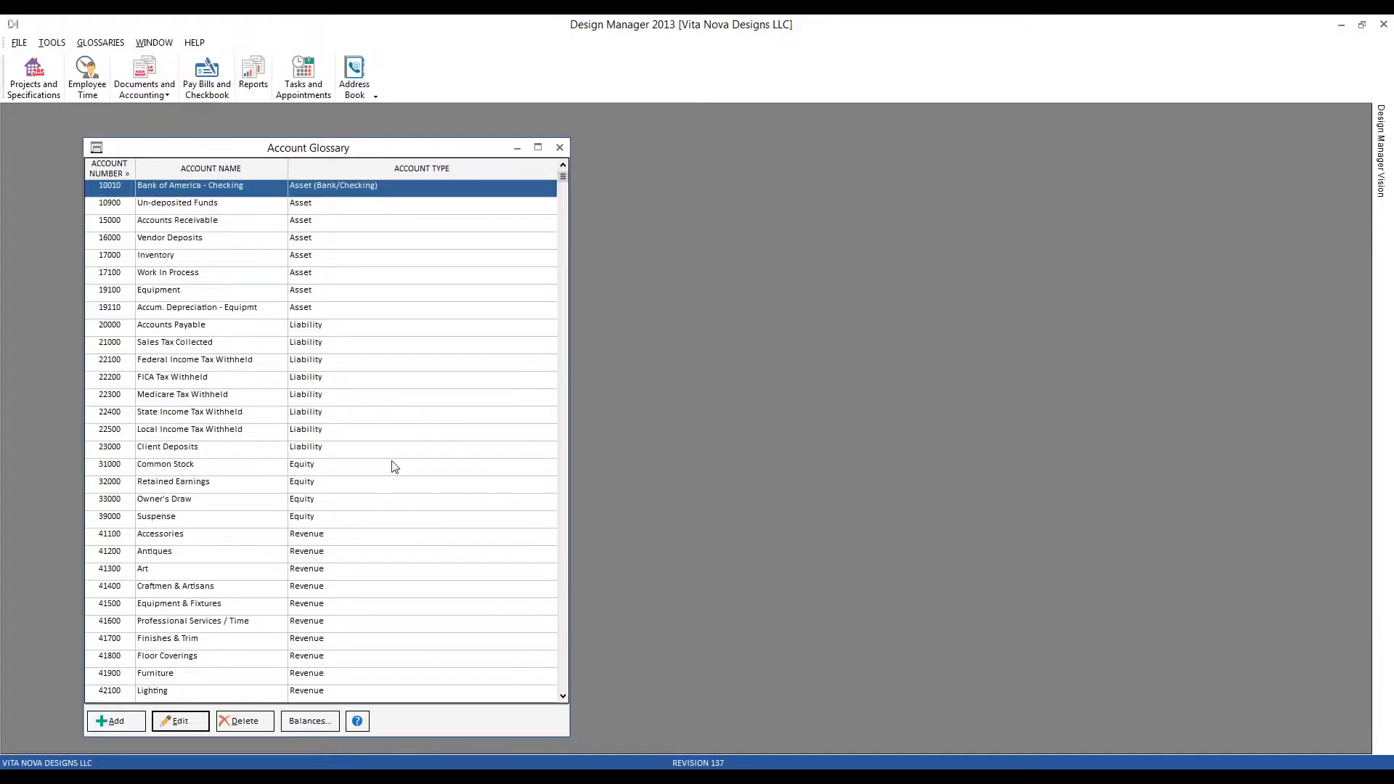
pyautogui.click(114, 723)
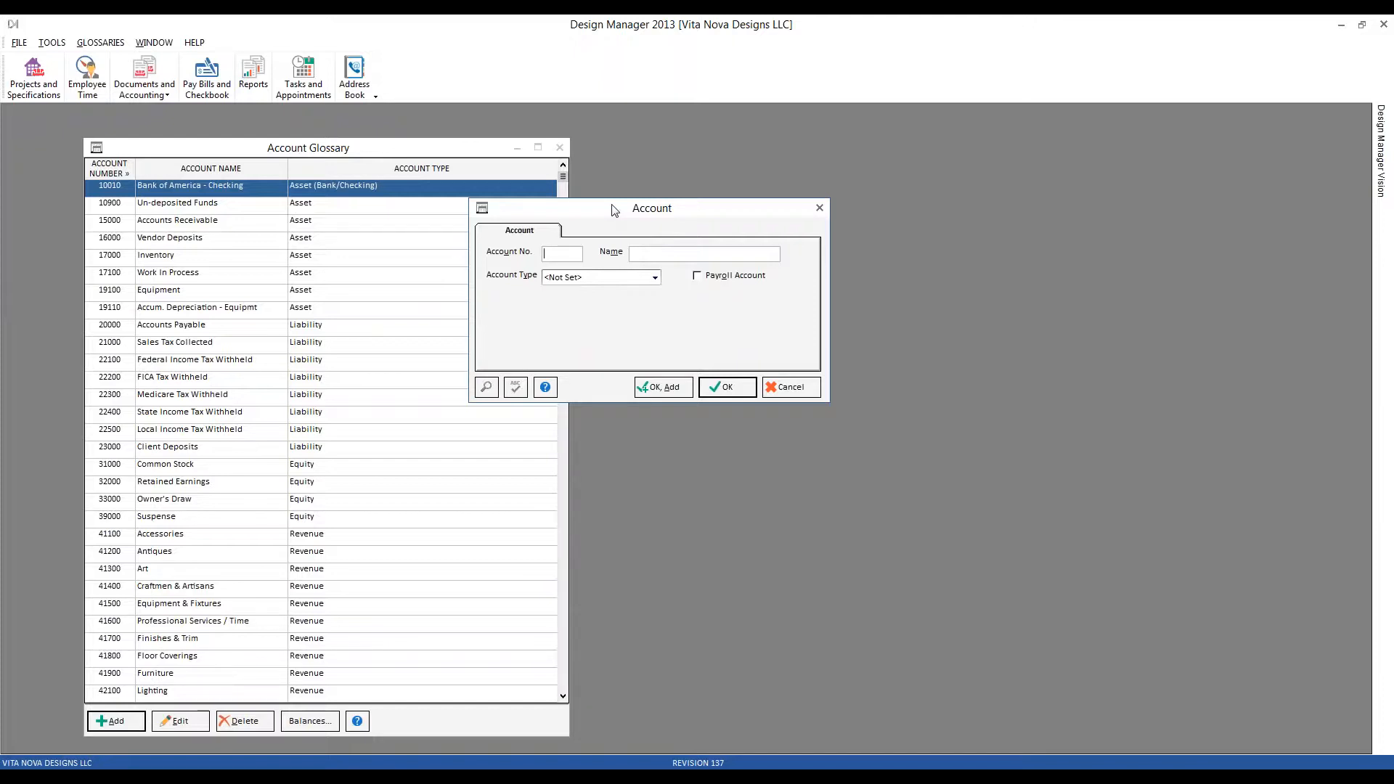
pyautogui.write('100')
pyautogui.write('Bank of America')
pyautogui.write(' - Saving')
pyautogui.click(559, 277)
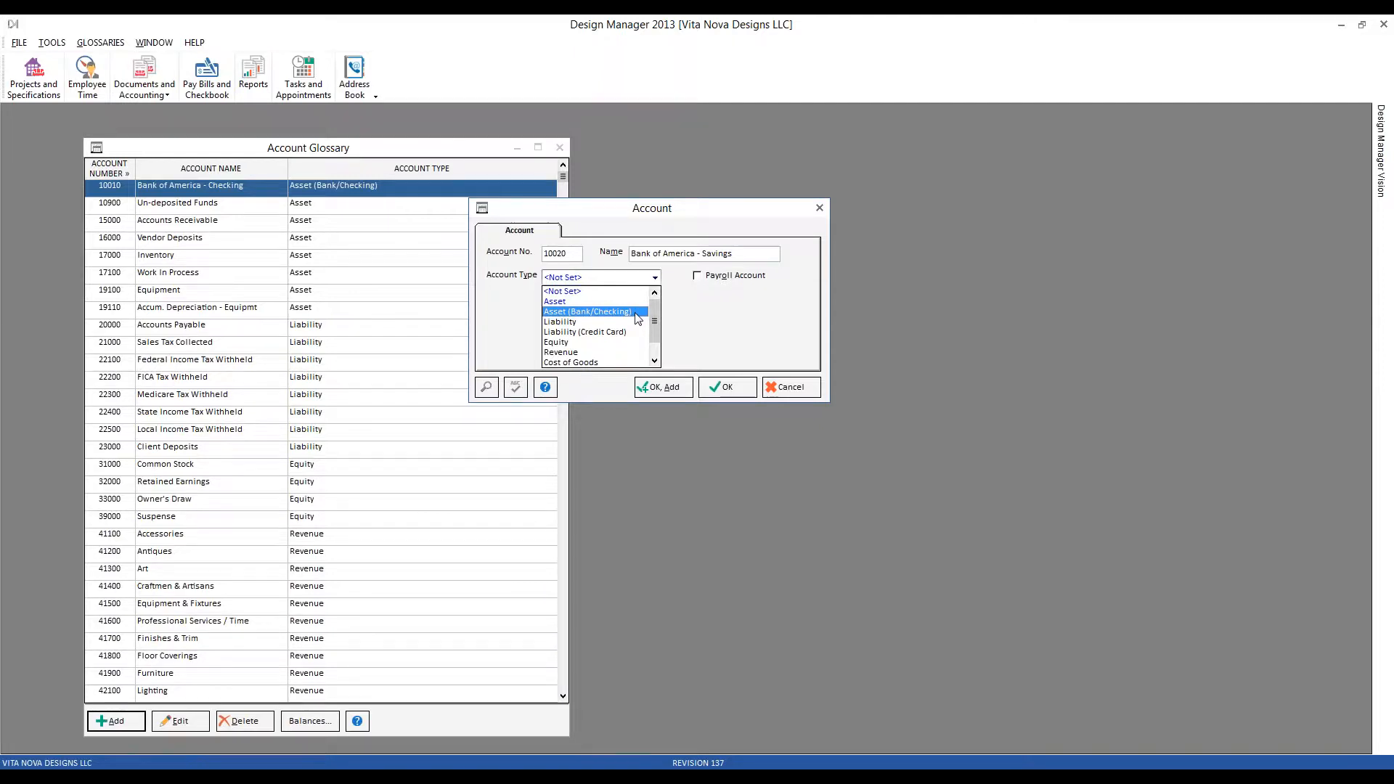
pyautogui.click(637, 318)
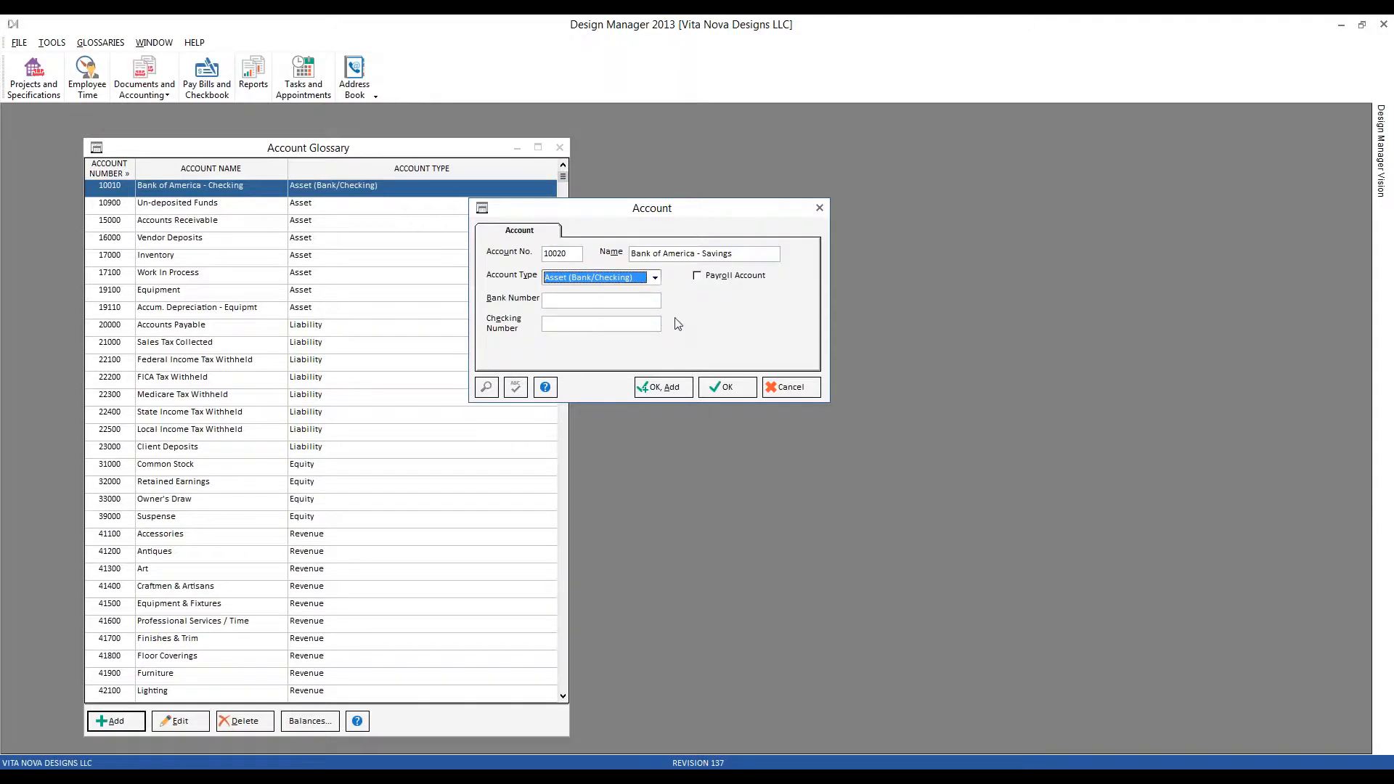
pyautogui.click(644, 305)
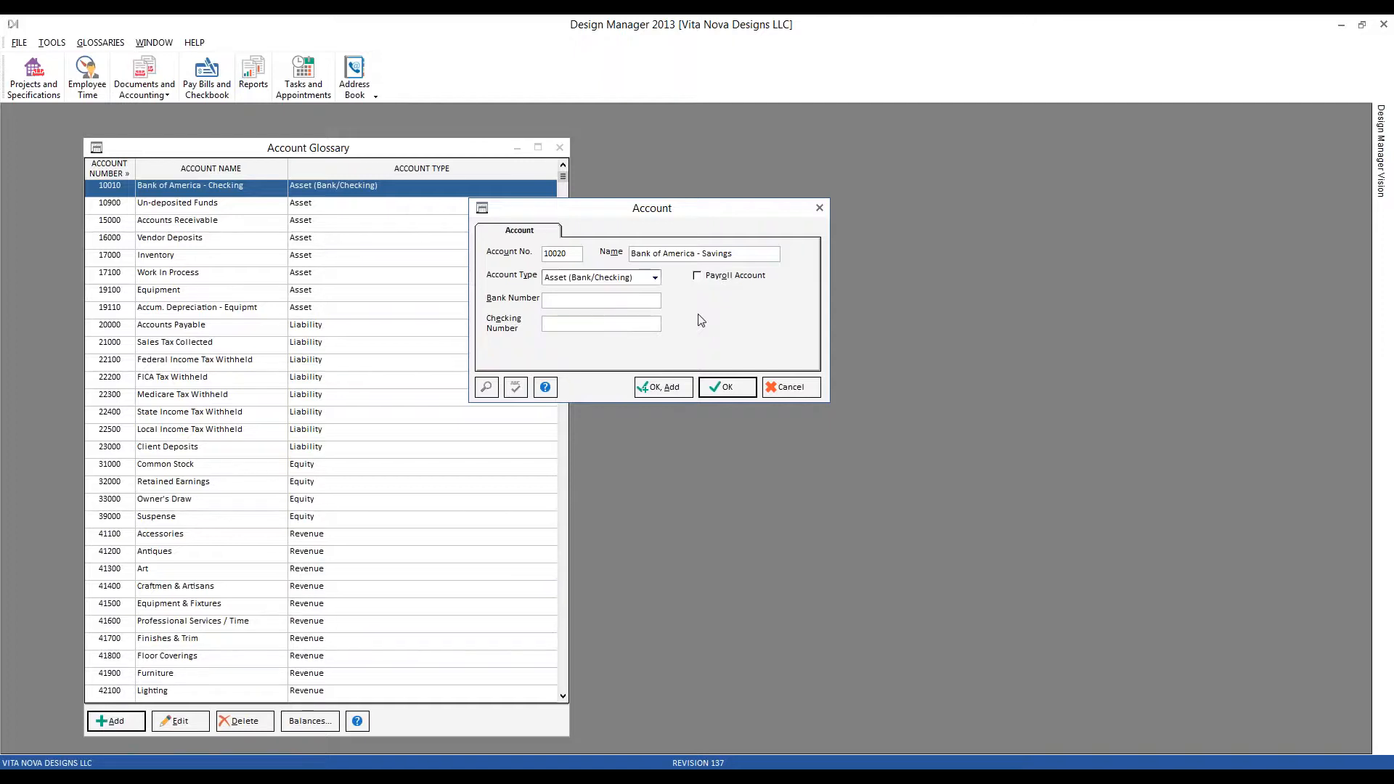
pyautogui.click(728, 392)
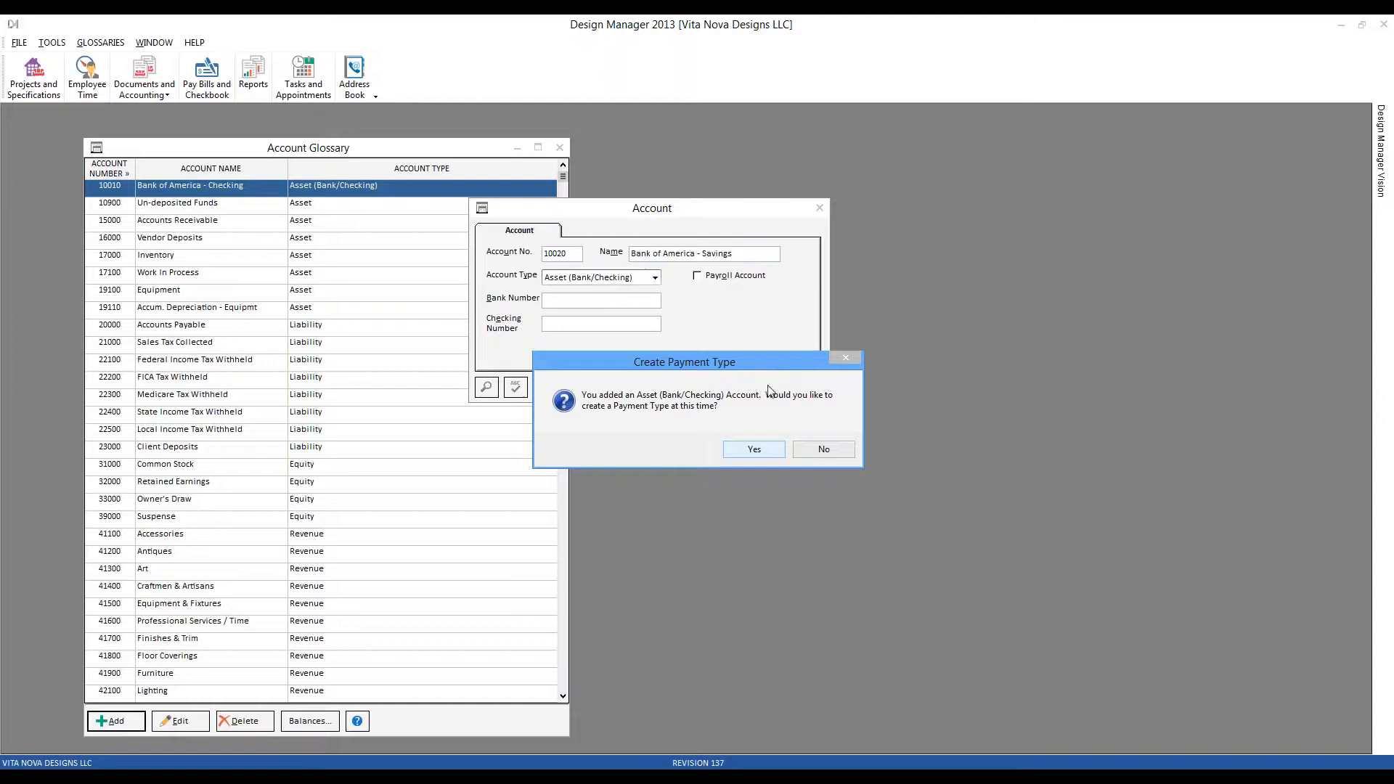
# - Create a cash receipt payment type named SAVINGS that uses the 10020 - Bank of America - Savings account
pyautogui.click(758, 451)
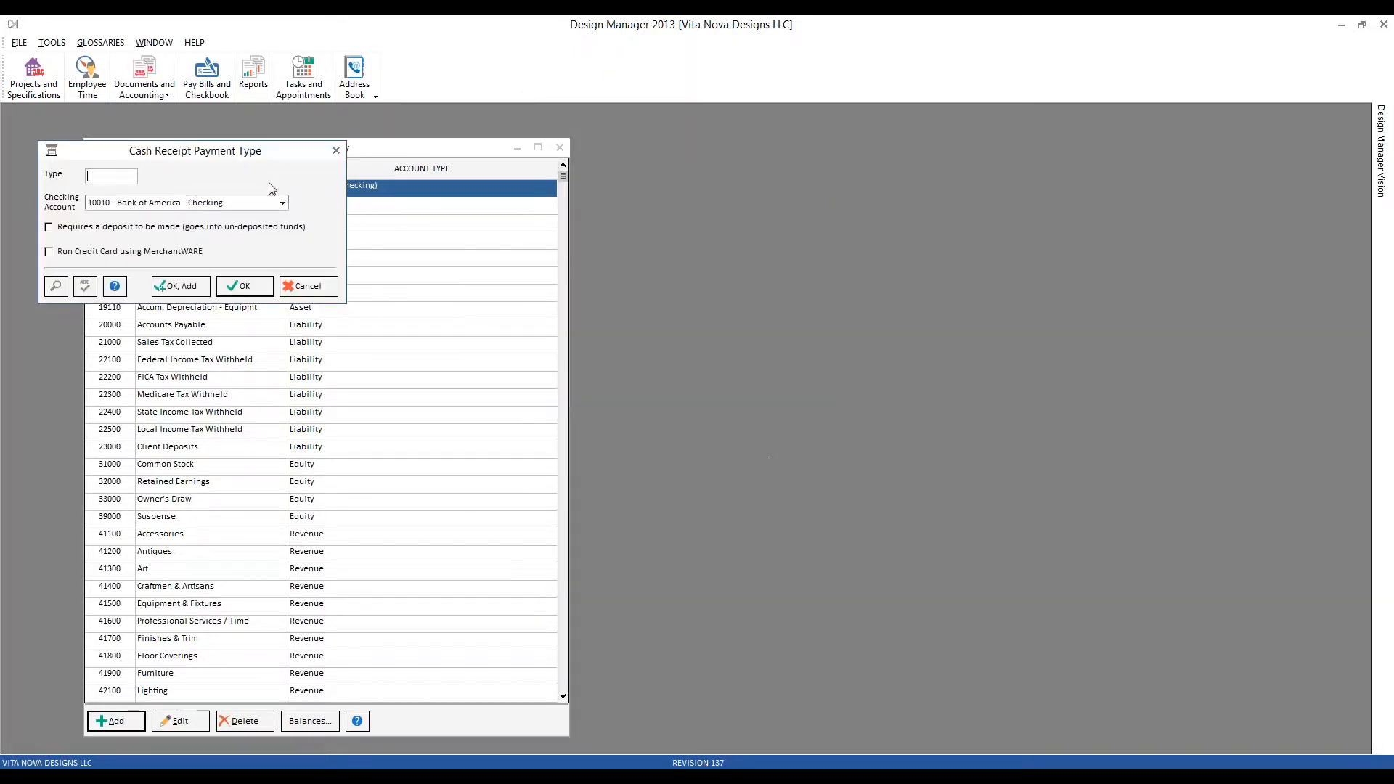
pyautogui.moveTo(214, 158); pyautogui.dragTo(772, 350)
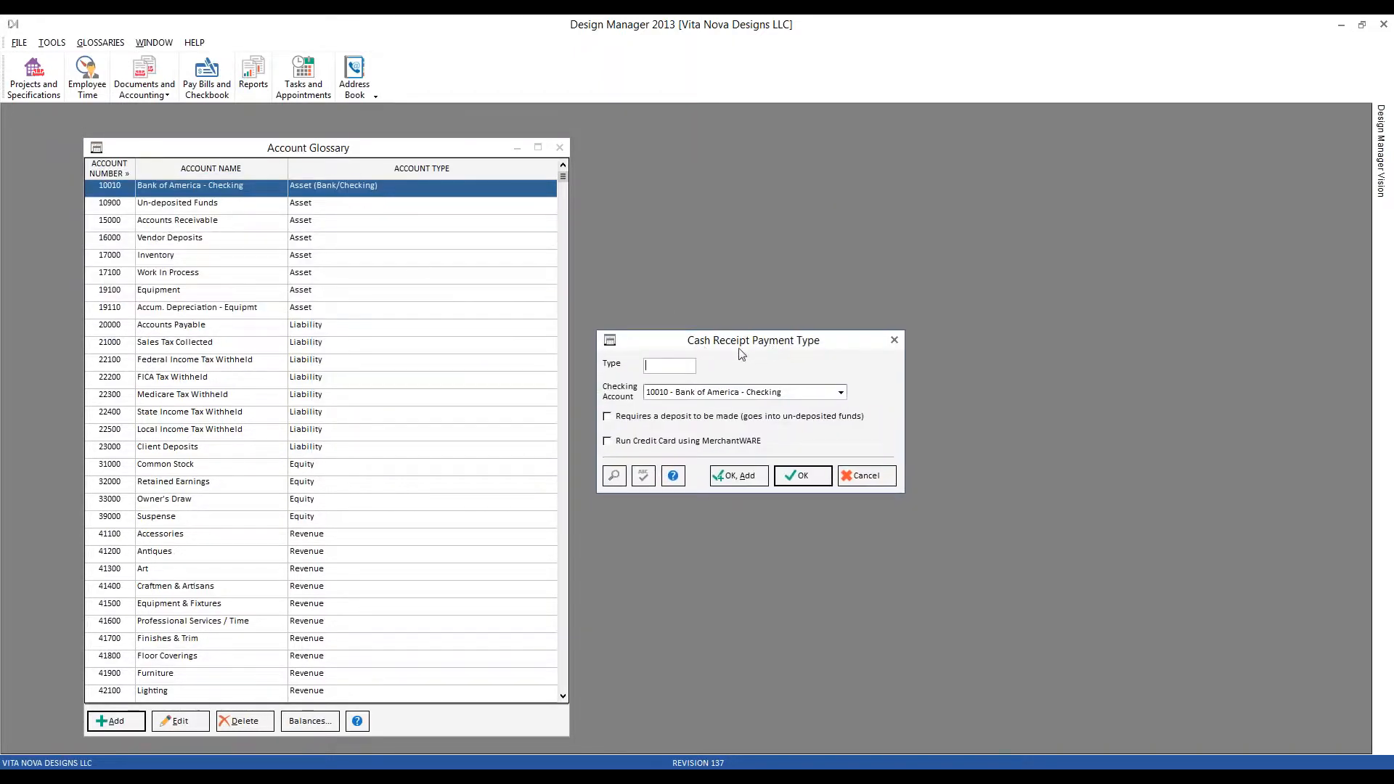
pyautogui.write('SAVINGS')
pyautogui.click(806, 392)
pyautogui.click(777, 413)
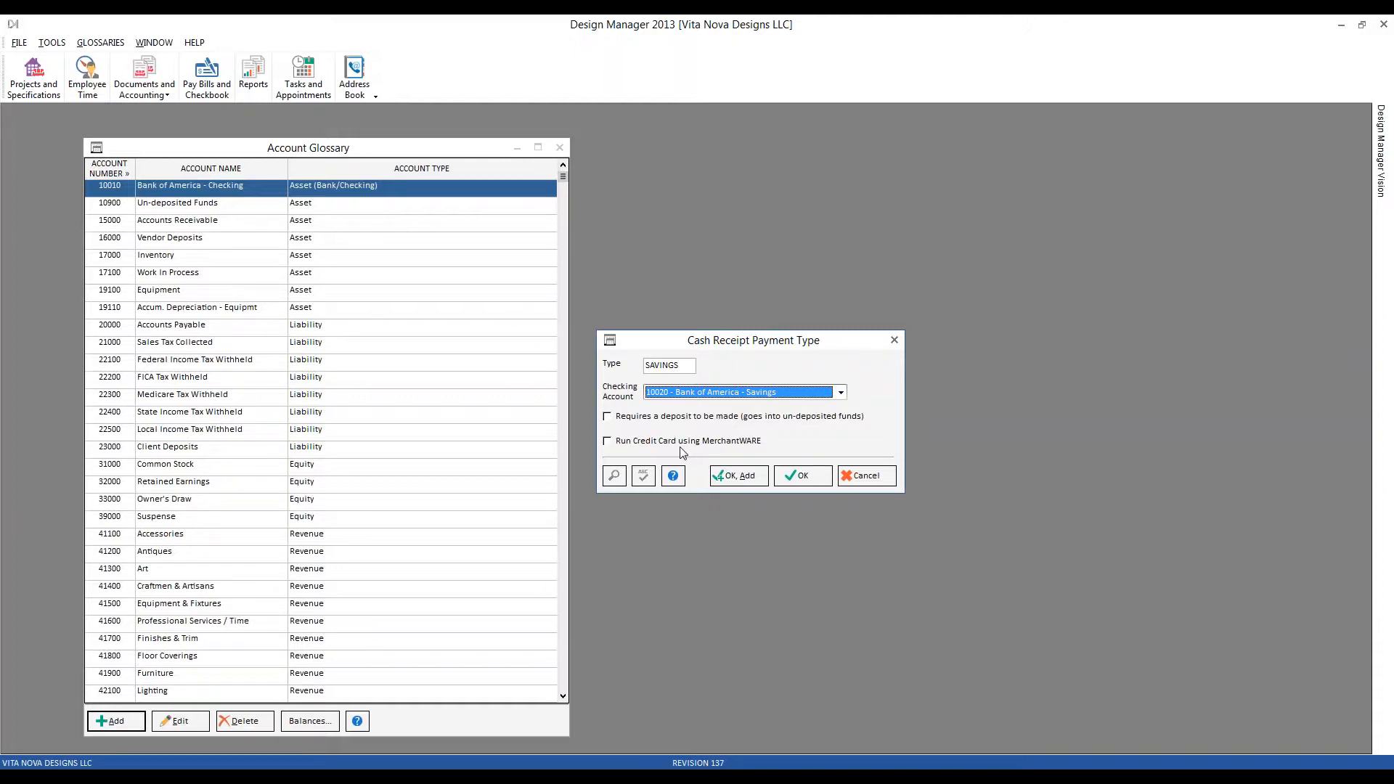
pyautogui.click(803, 476)
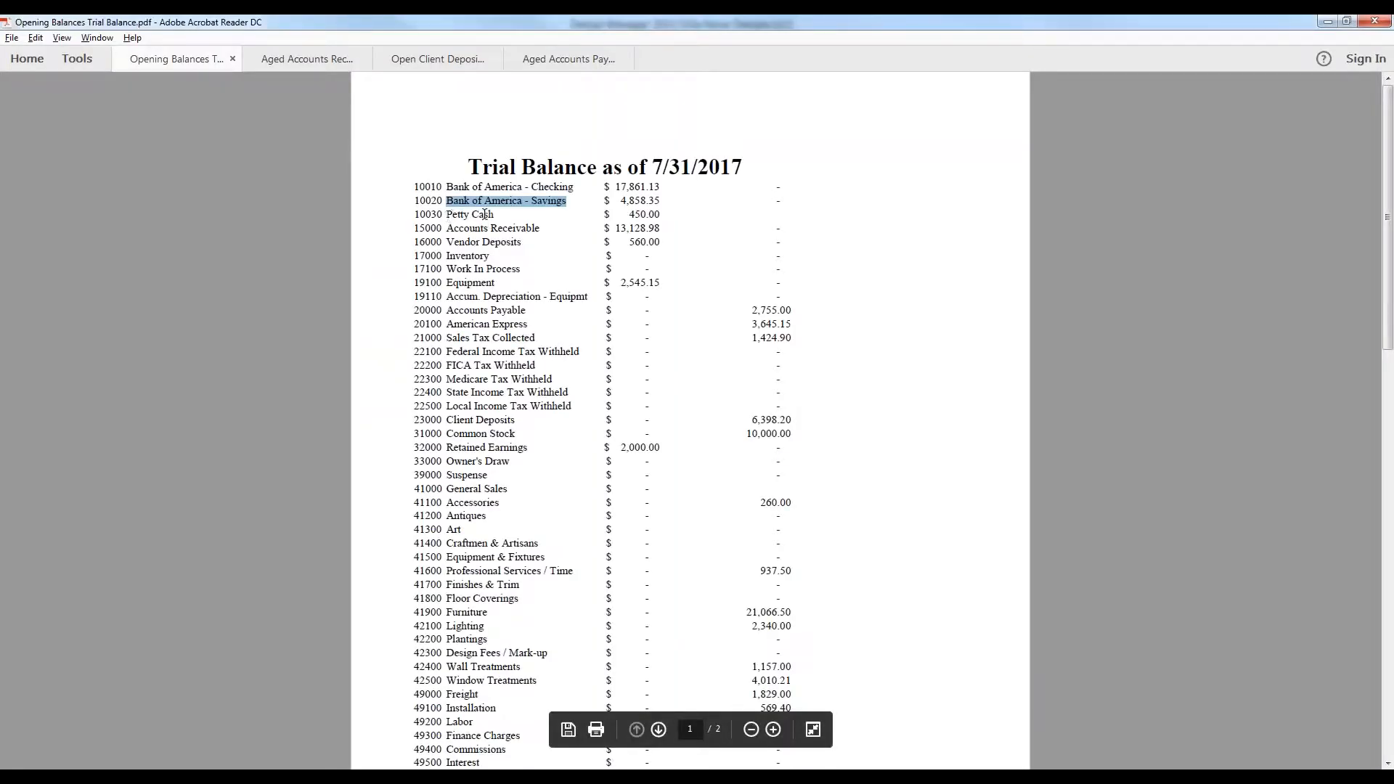
# - Add account 10030 "Petty Cash" with type Asset (Bank/Checking) to the glossary, without creating a payment type for it
pyautogui.click(1329, 23)
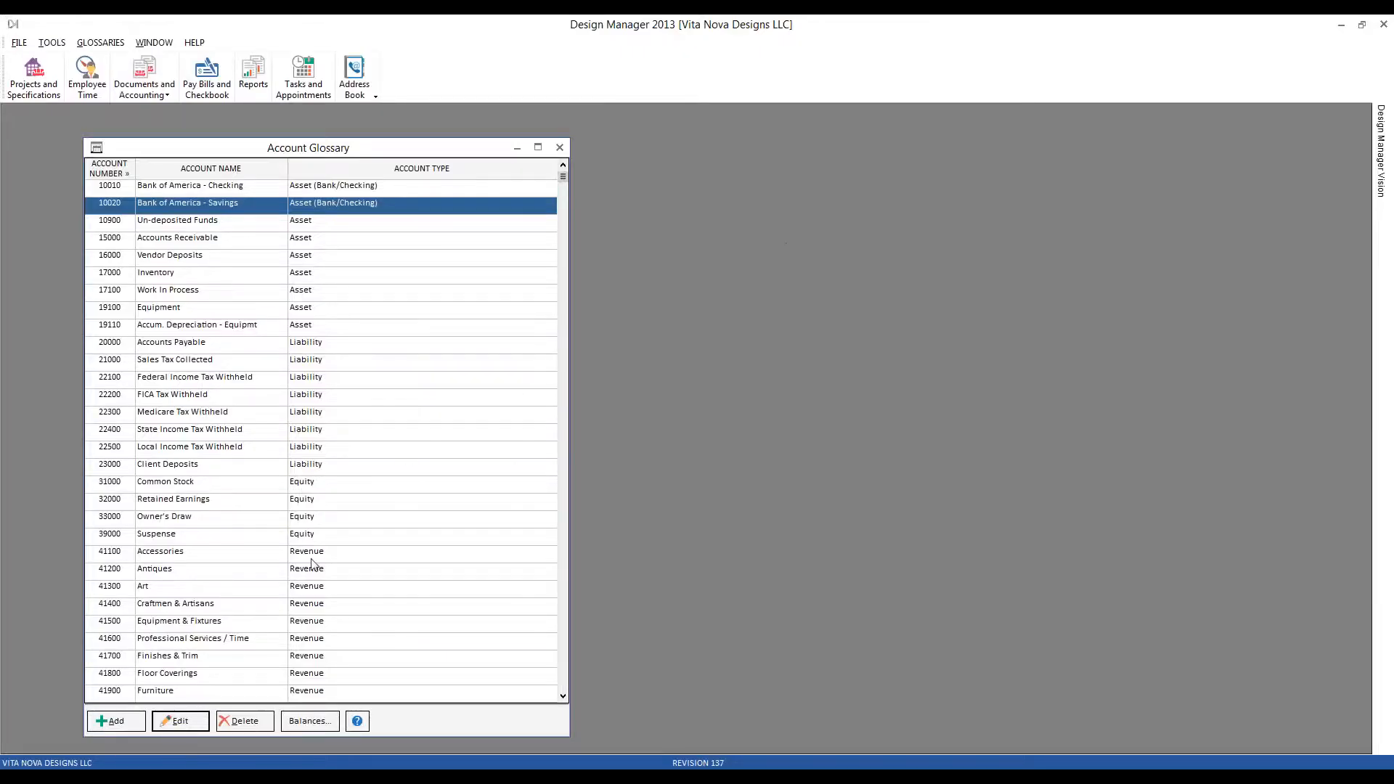
pyautogui.click(115, 721)
pyautogui.write('10030')
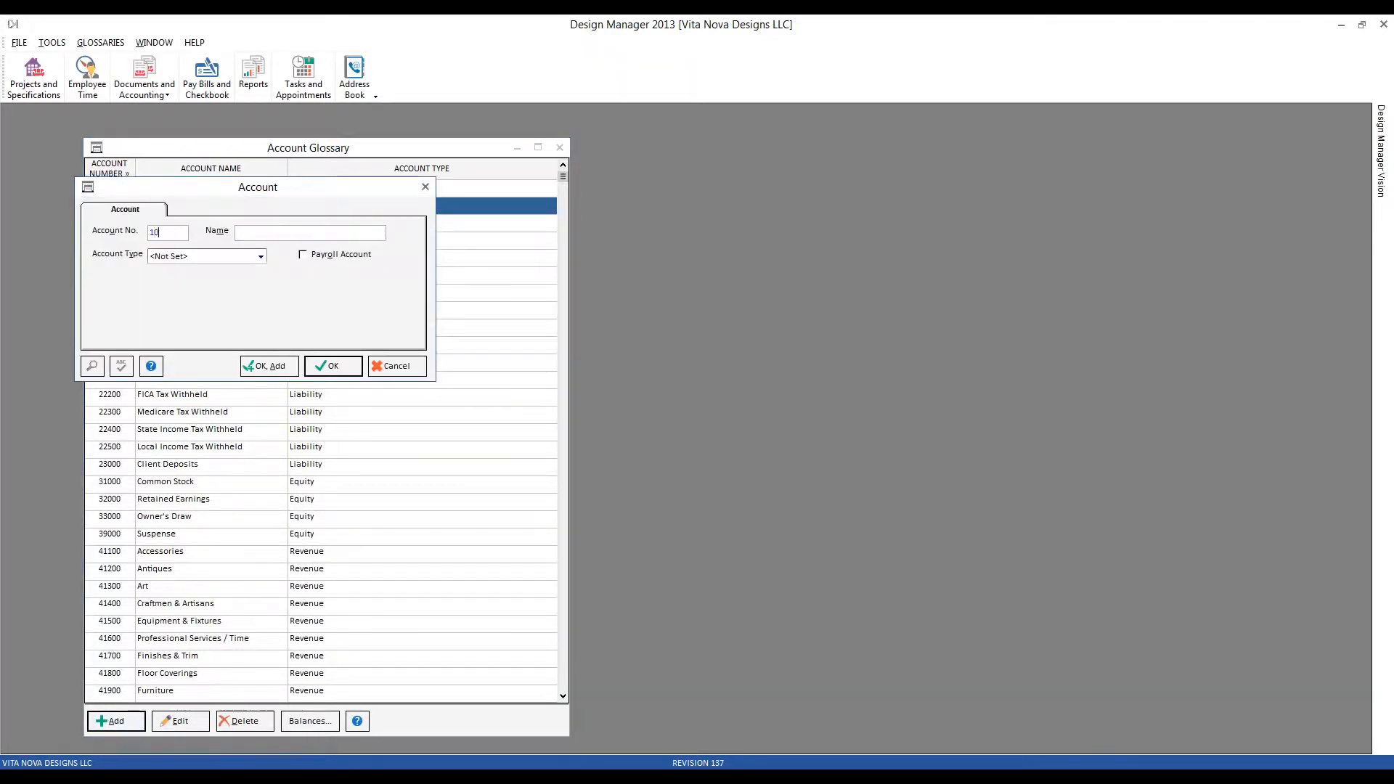
pyautogui.press('Tab')
pyautogui.write('Petty Cash')
pyautogui.press('Tab')
pyautogui.press('a')
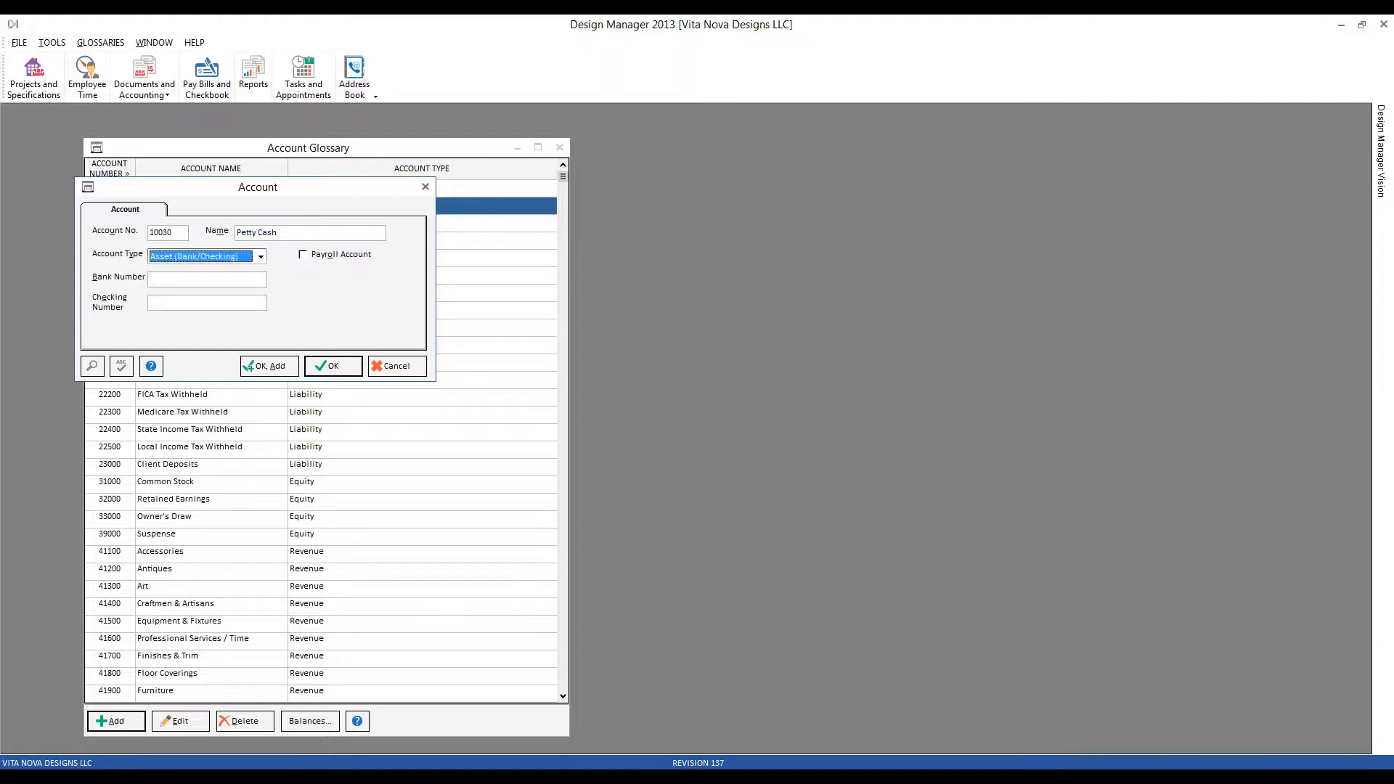
pyautogui.click(345, 363)
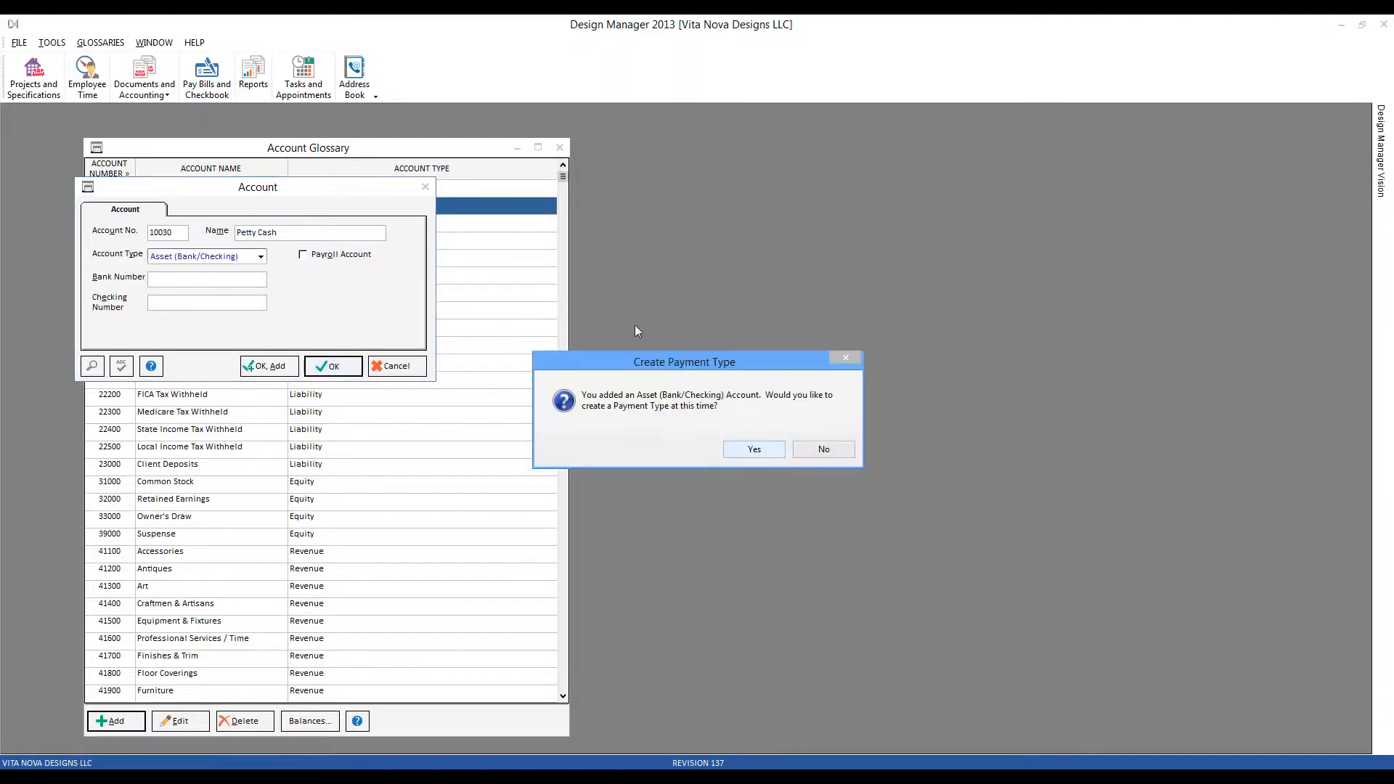
pyautogui.click(825, 451)
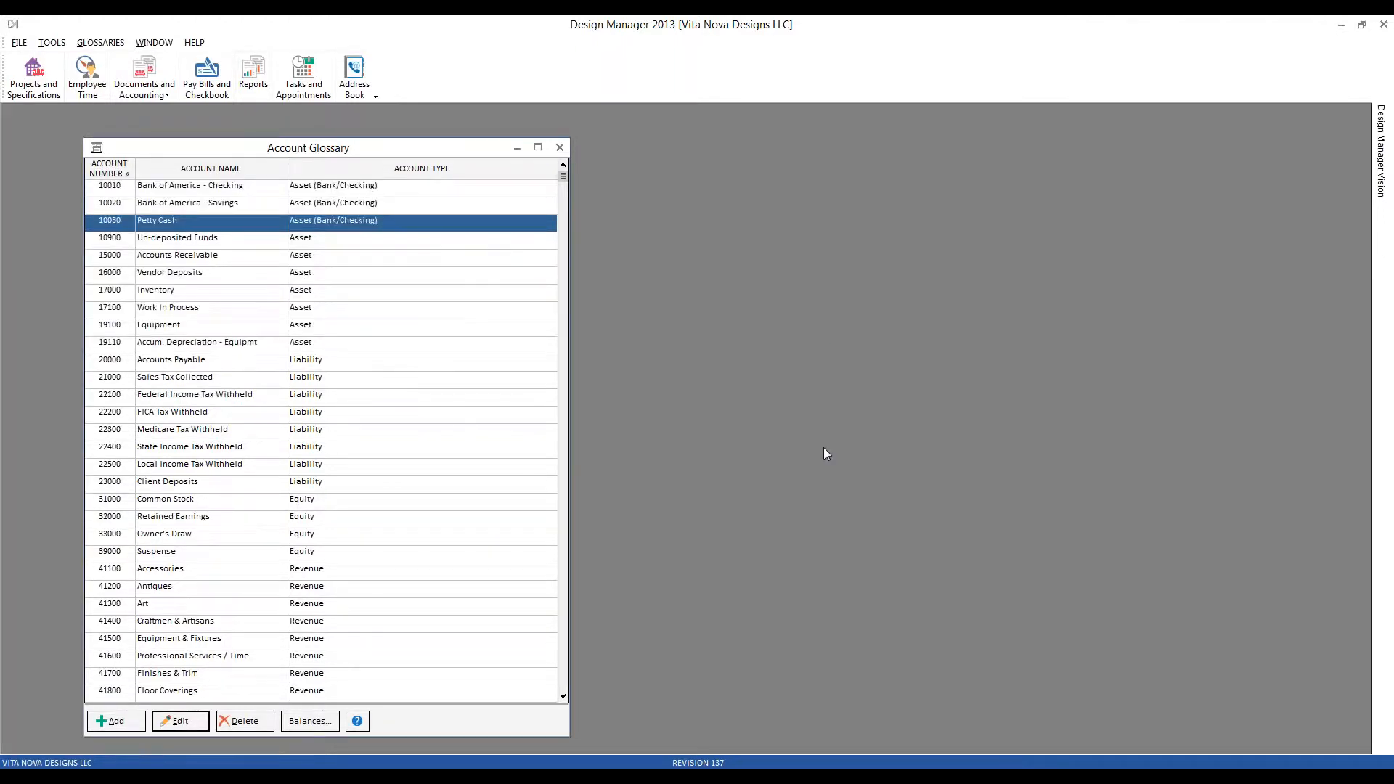
# - Highlight 41000 General Sales and 51000 General COGS in the Acrobat Reader trial balance PDF and compare with the Account Glossary's list
pyautogui.click(558, 767)
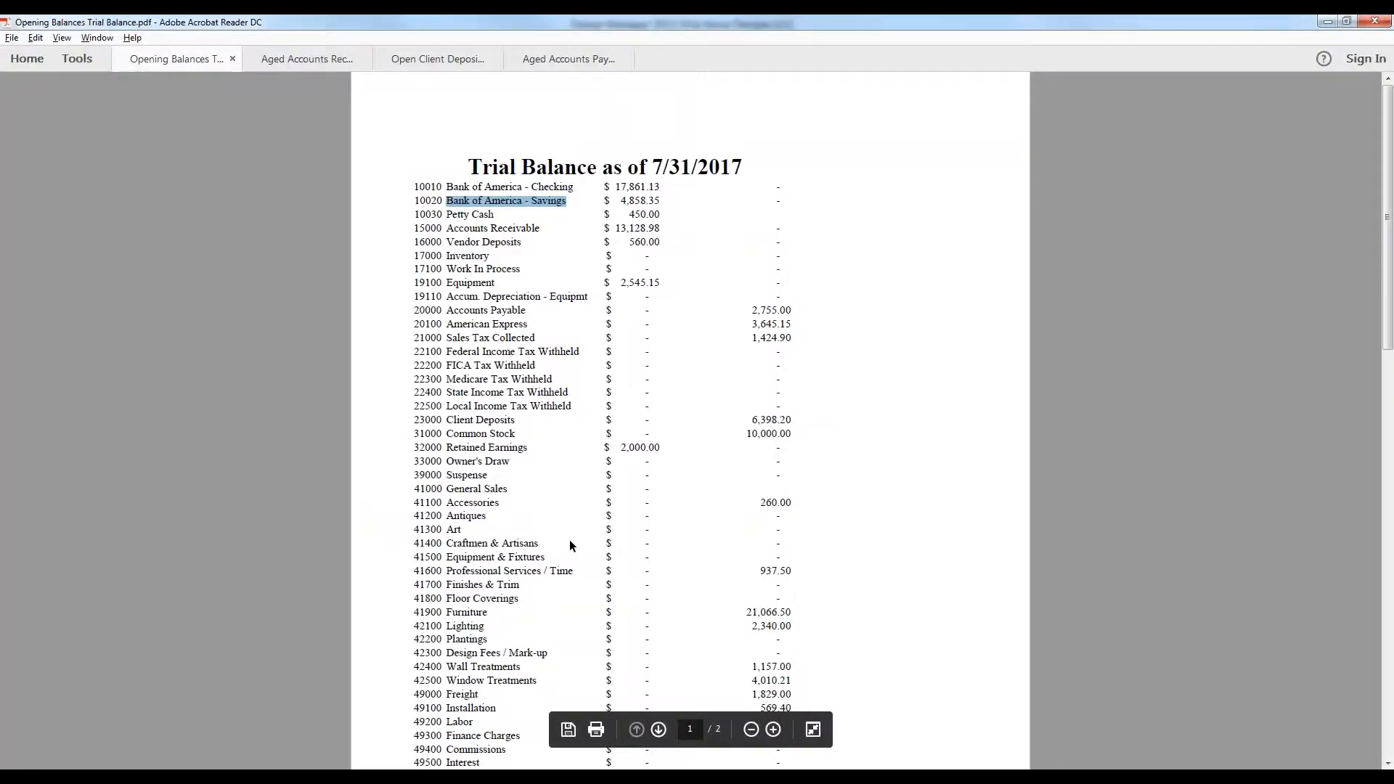
pyautogui.scroll(-1, 571, 496)
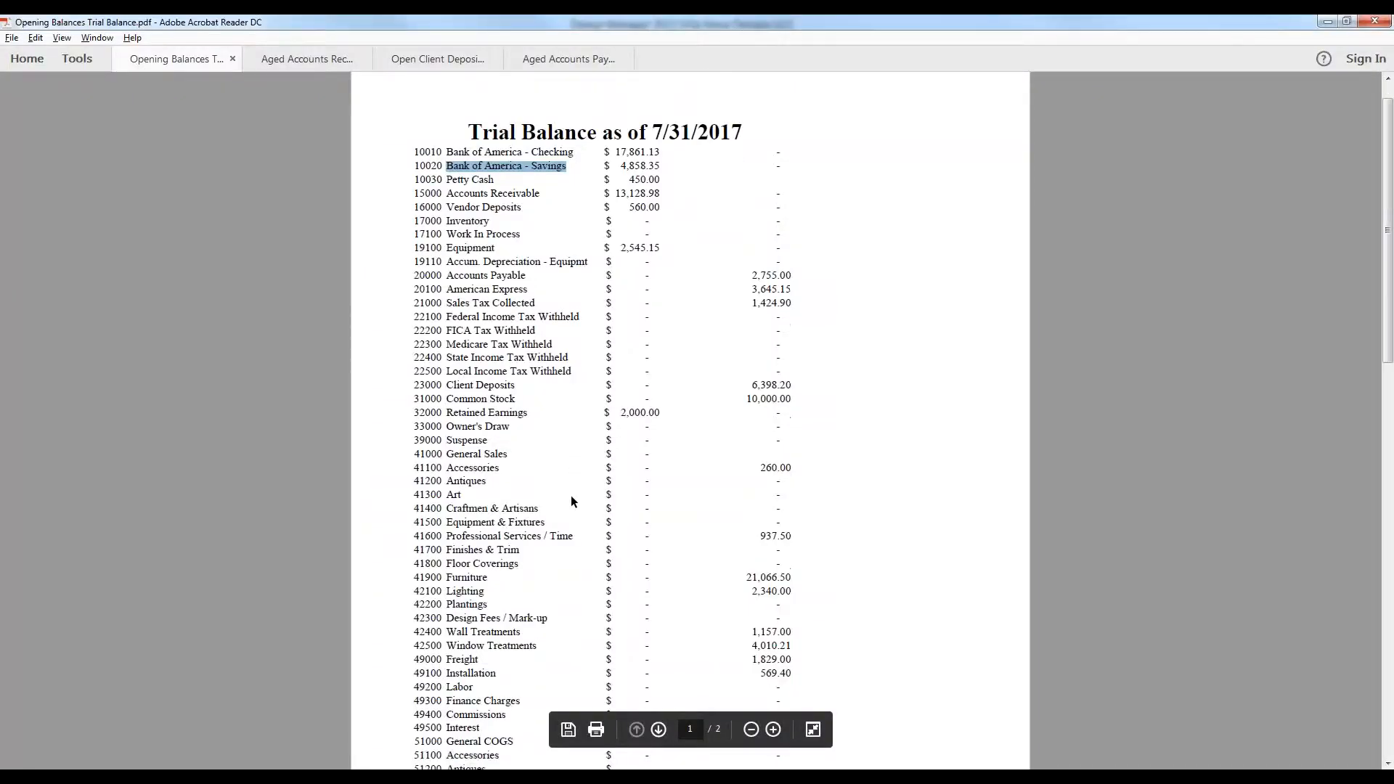
pyautogui.moveTo(426, 454); pyautogui.dragTo(508, 454)
pyautogui.scroll(-1, 579, 504)
pyautogui.scroll(-1, 579, 504)
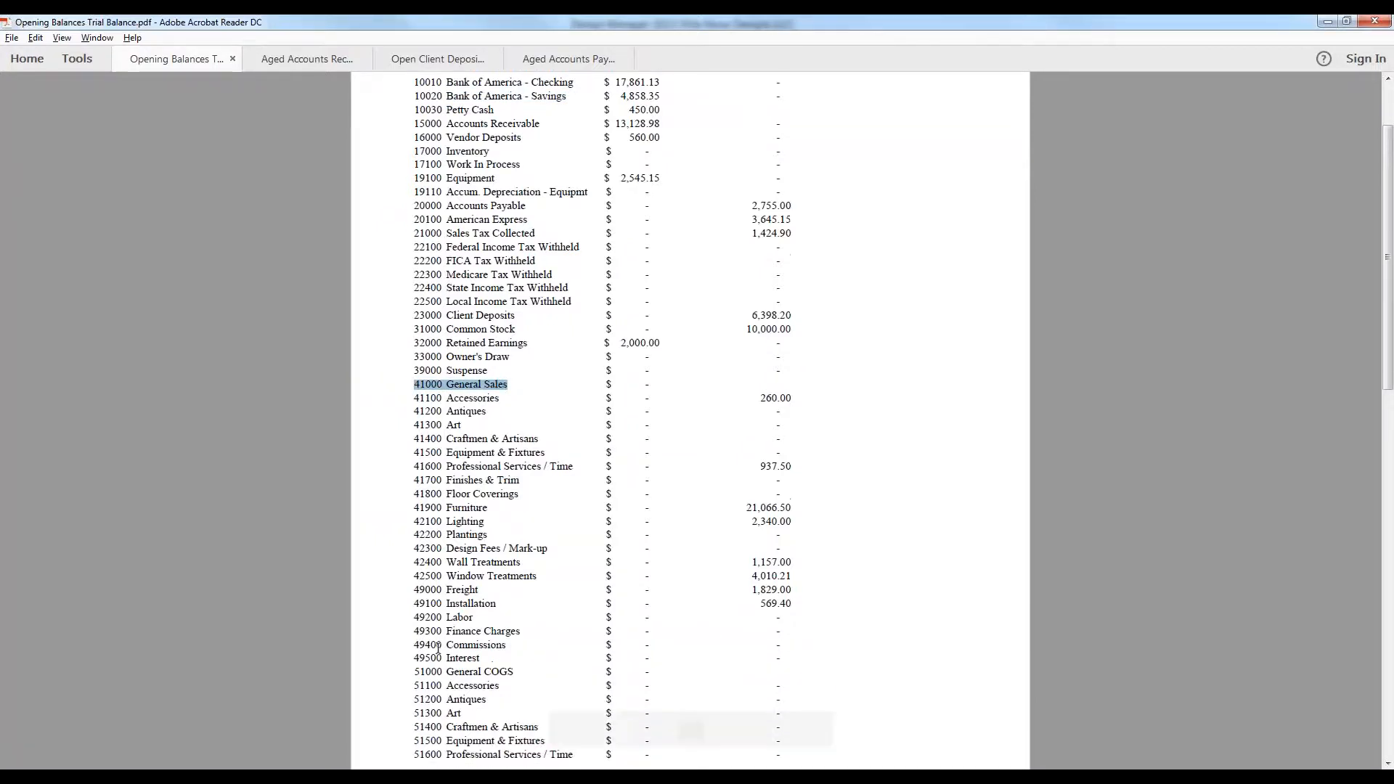
pyautogui.moveTo(415, 673); pyautogui.dragTo(509, 672)
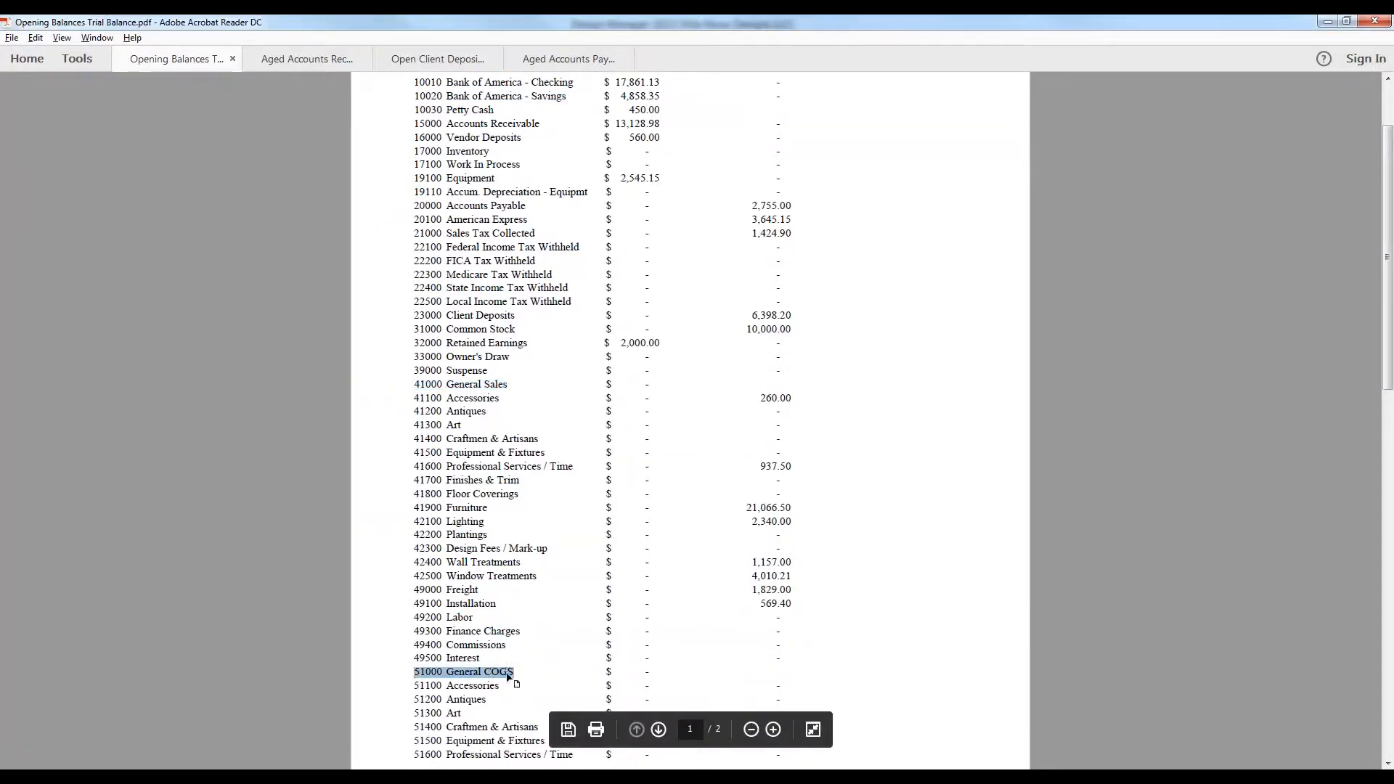
pyautogui.hotkey('alt', 'Tab')
pyautogui.scroll(-2, 297, 421)
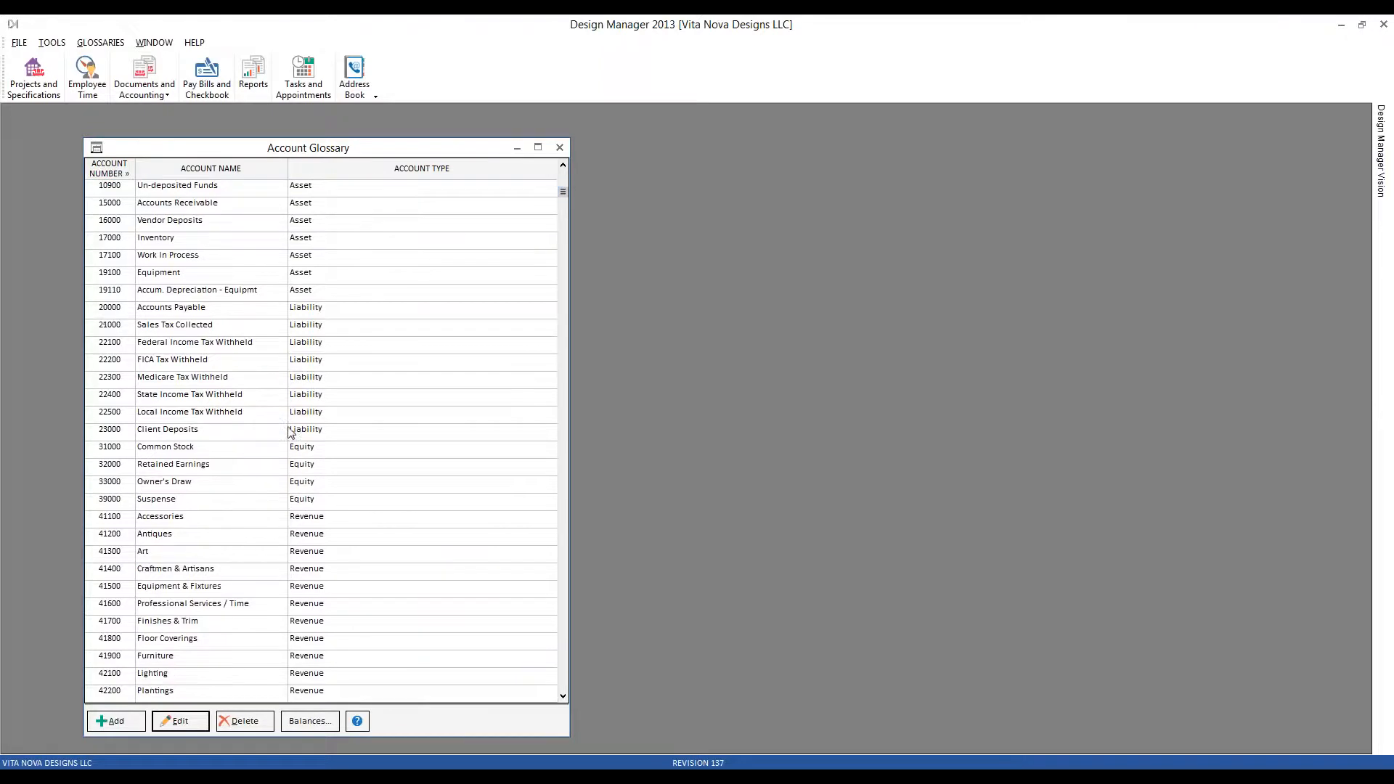
pyautogui.click(175, 485)
pyautogui.scroll(-3, 196, 488)
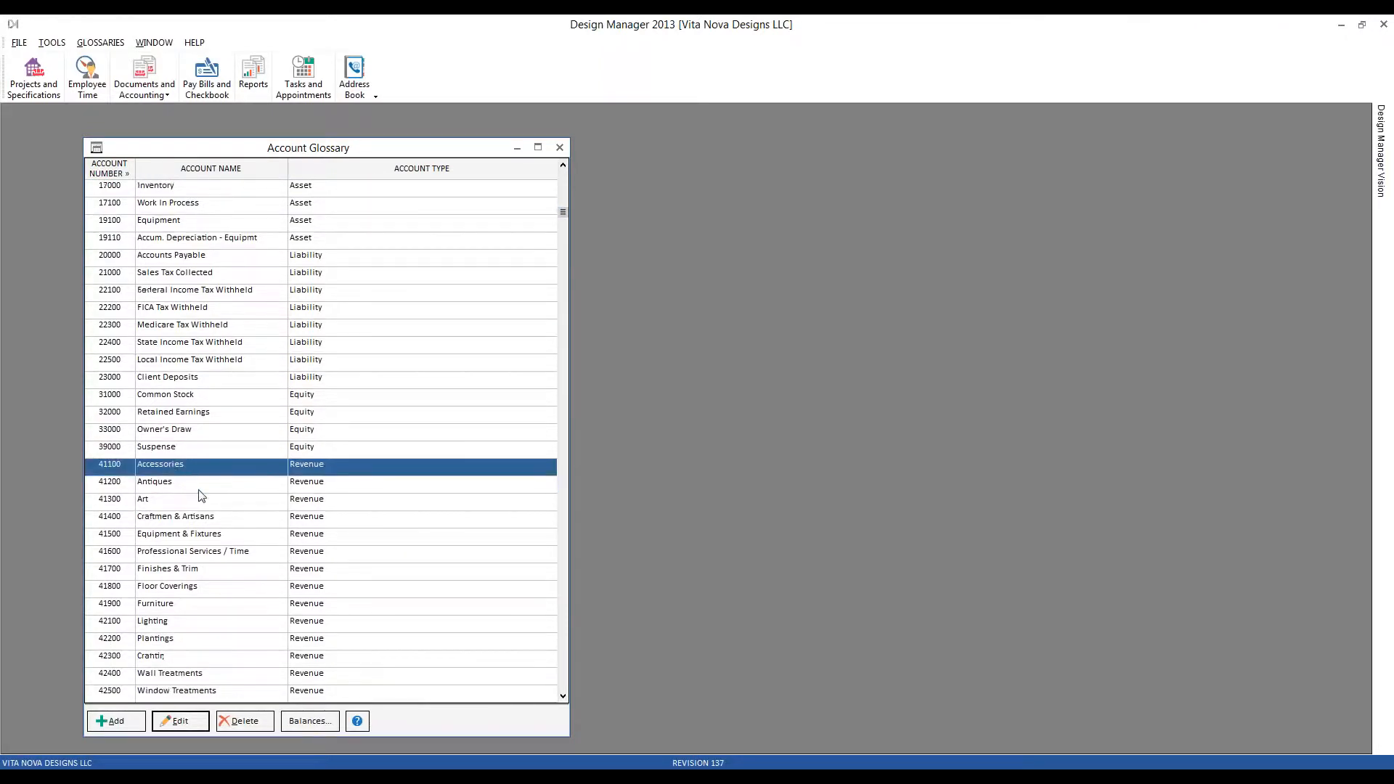
pyautogui.scroll(4, 434, 467)
pyautogui.scroll(2, 434, 467)
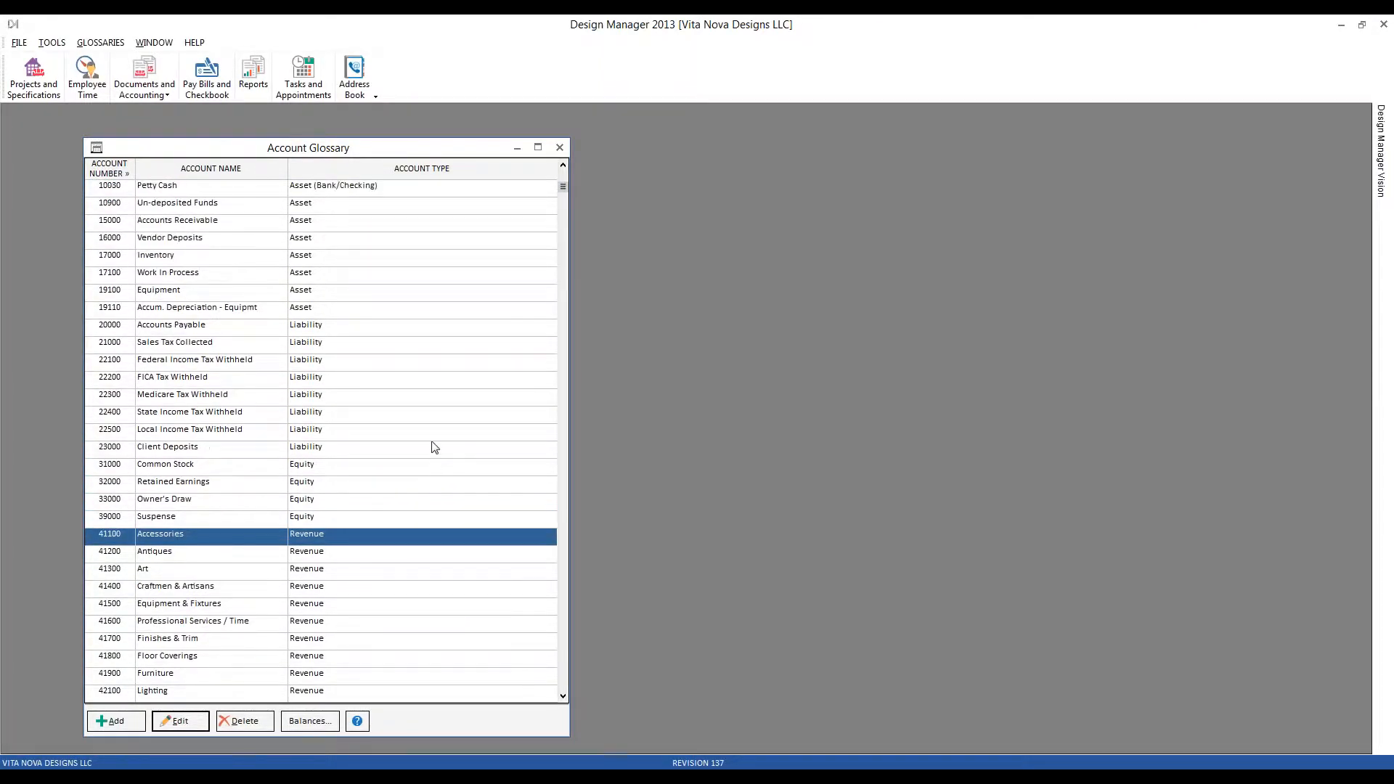
# - Add account 41000 "General Sales" with type Revenue to the Account Glossary and continue with another new account
pyautogui.click(136, 724)
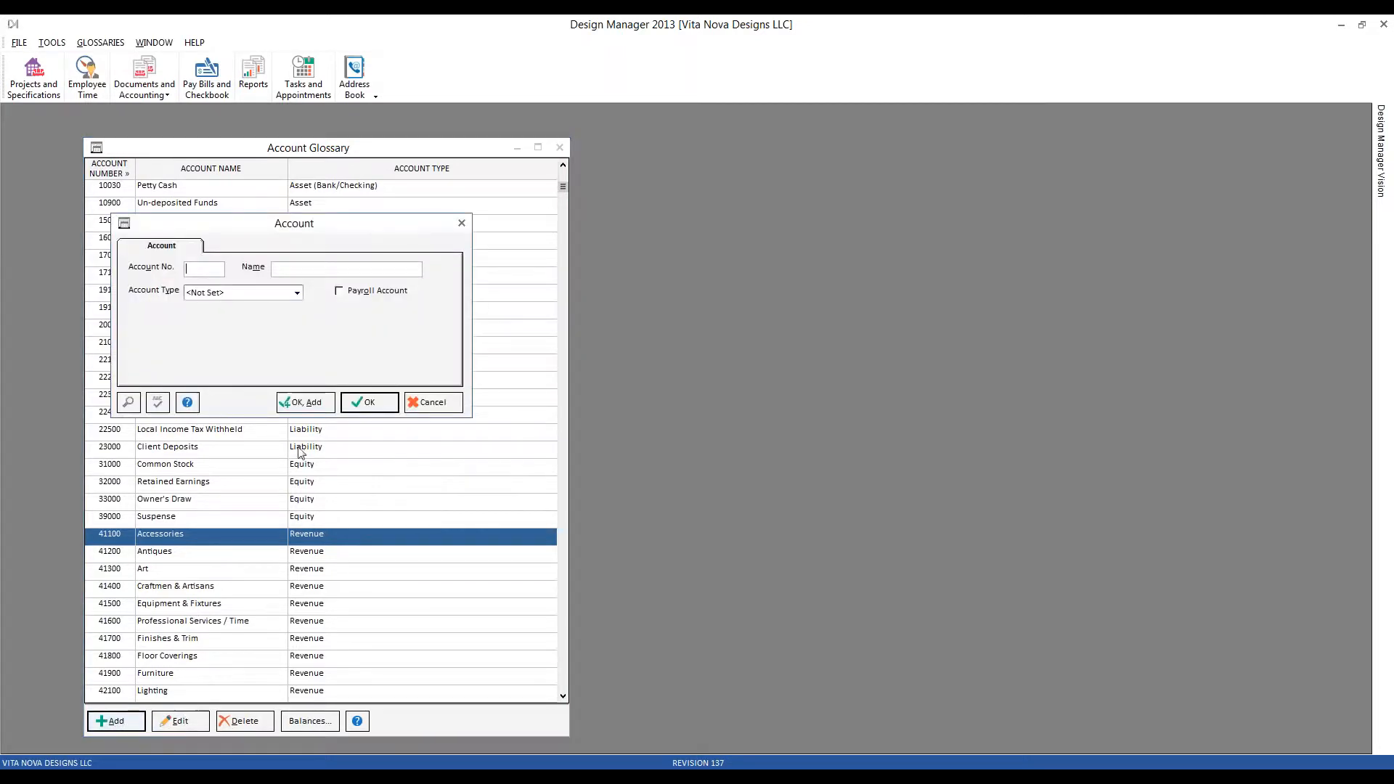
pyautogui.moveTo(224, 227); pyautogui.dragTo(636, 354)
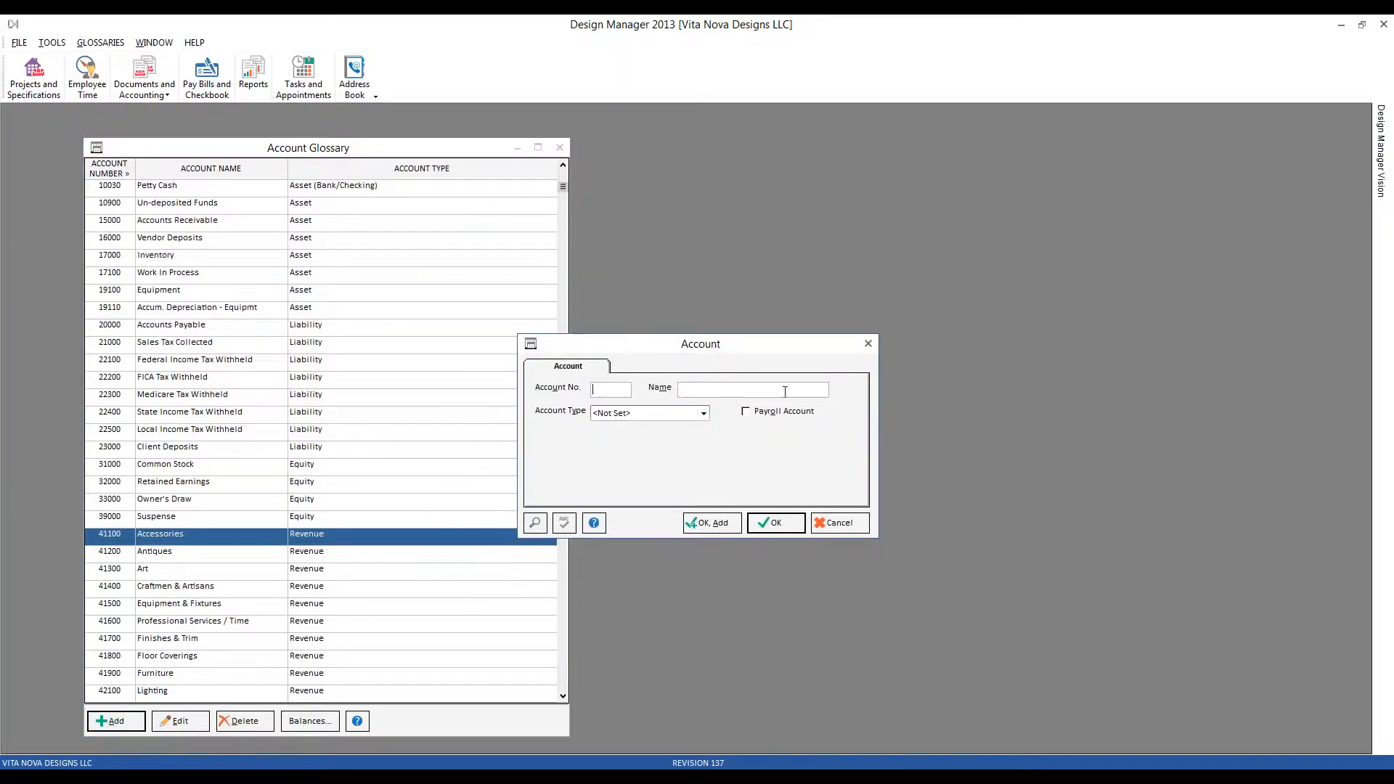
pyautogui.write('41')
pyautogui.write('00')
pyautogui.write('General ')
pyautogui.write('Sales')
pyautogui.click(665, 414)
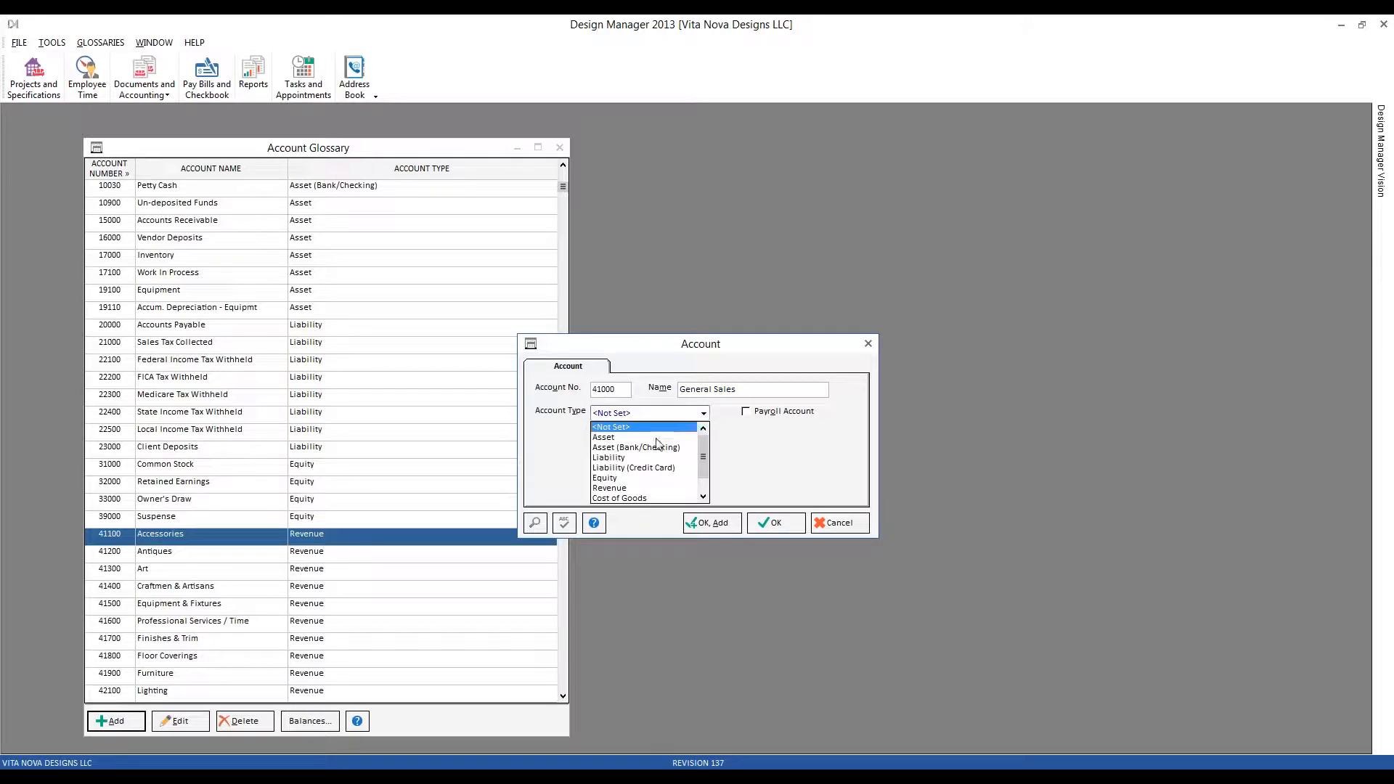
pyautogui.click(636, 493)
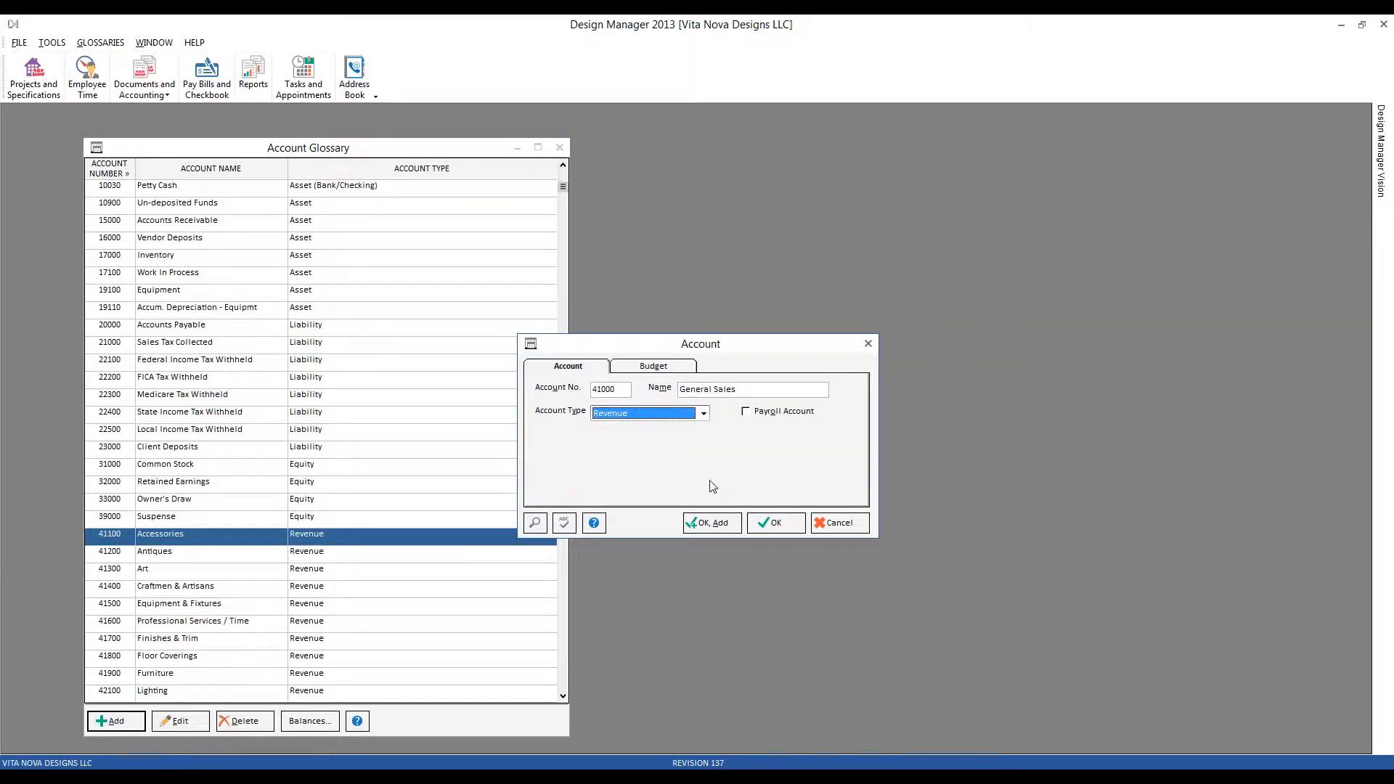
pyautogui.click(716, 525)
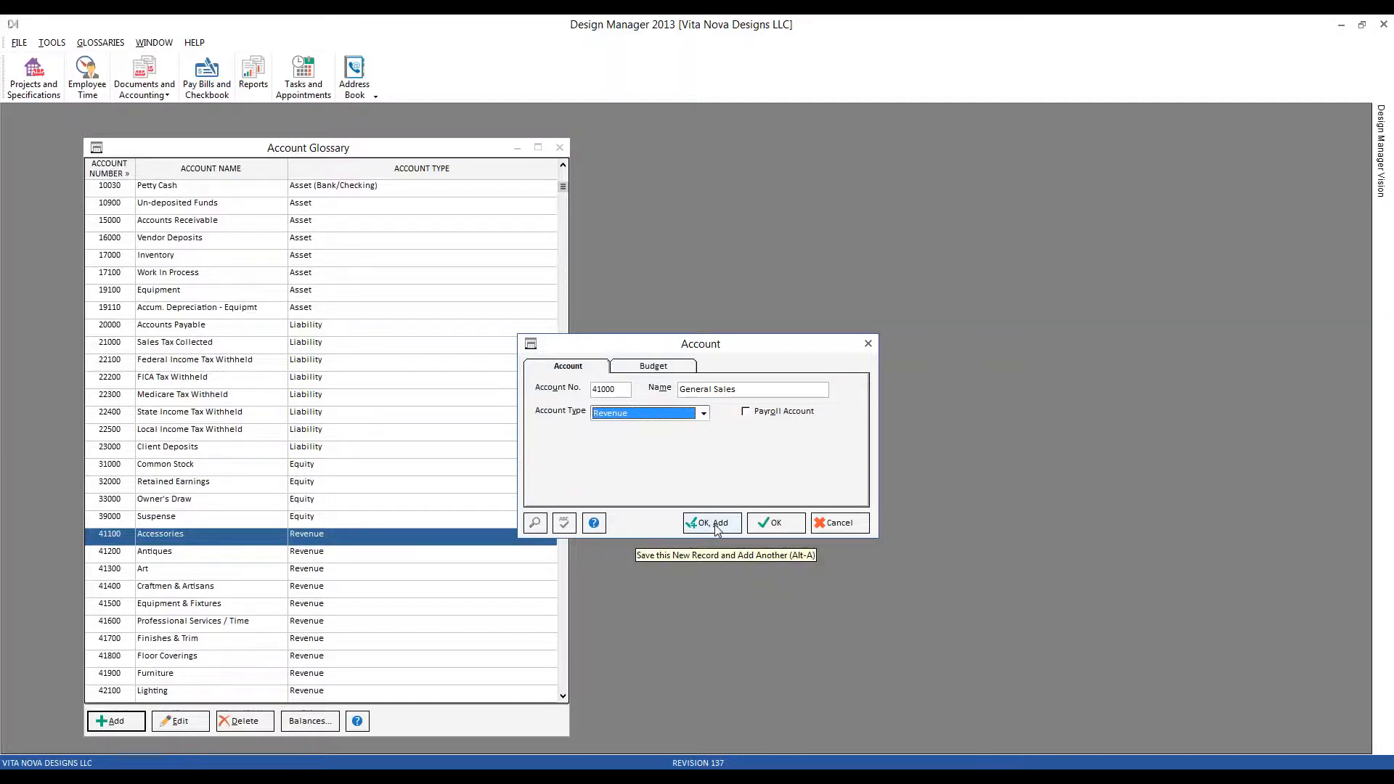
# - Add account 51000 "General Cost of Goods Sold" with type Cost of Goods
pyautogui.write('51000')
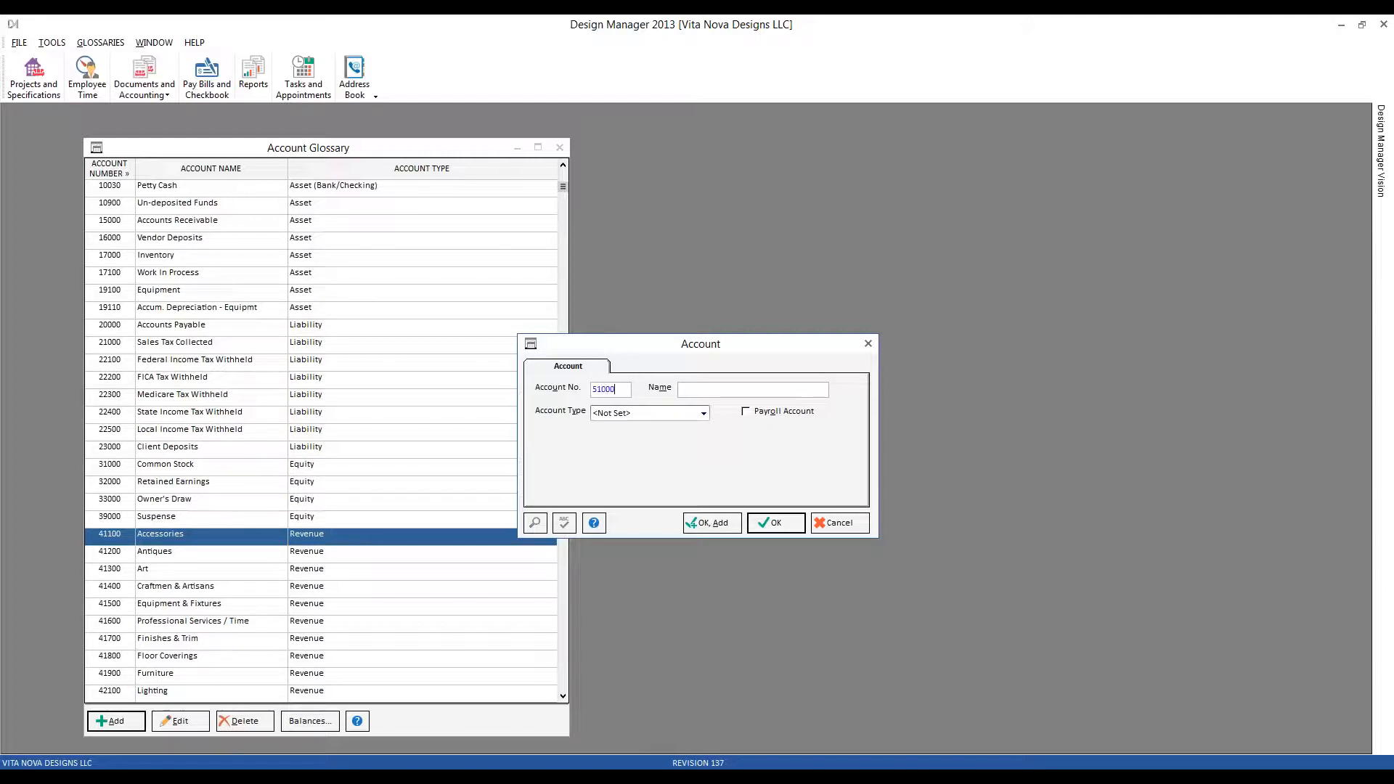
pyautogui.write('General Cost of Goods Sold')
pyautogui.press('Tab')
pyautogui.press('c')
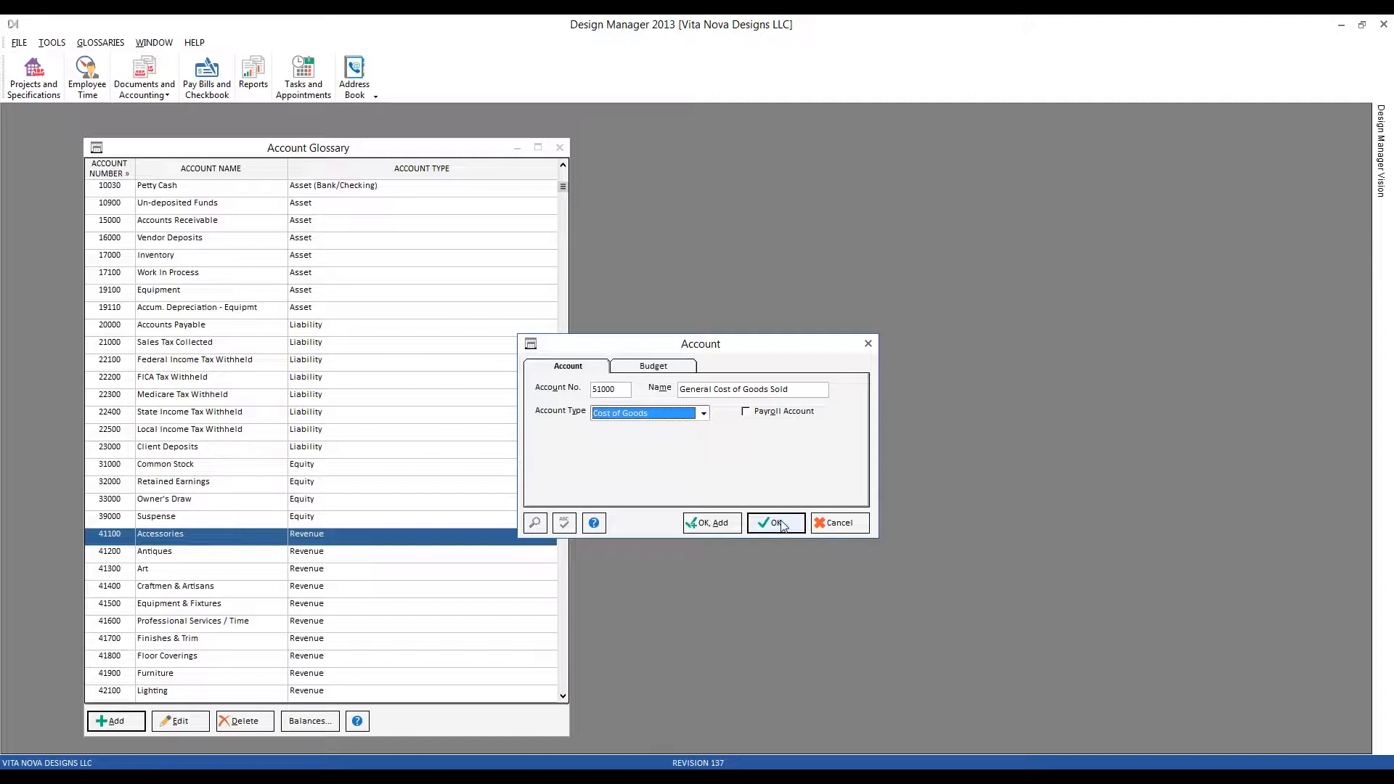
pyautogui.click(780, 525)
# - Look over the revenue and cost of goods accounts in the glossary and select 41000 General Sales
pyautogui.scroll(1, 217, 358)
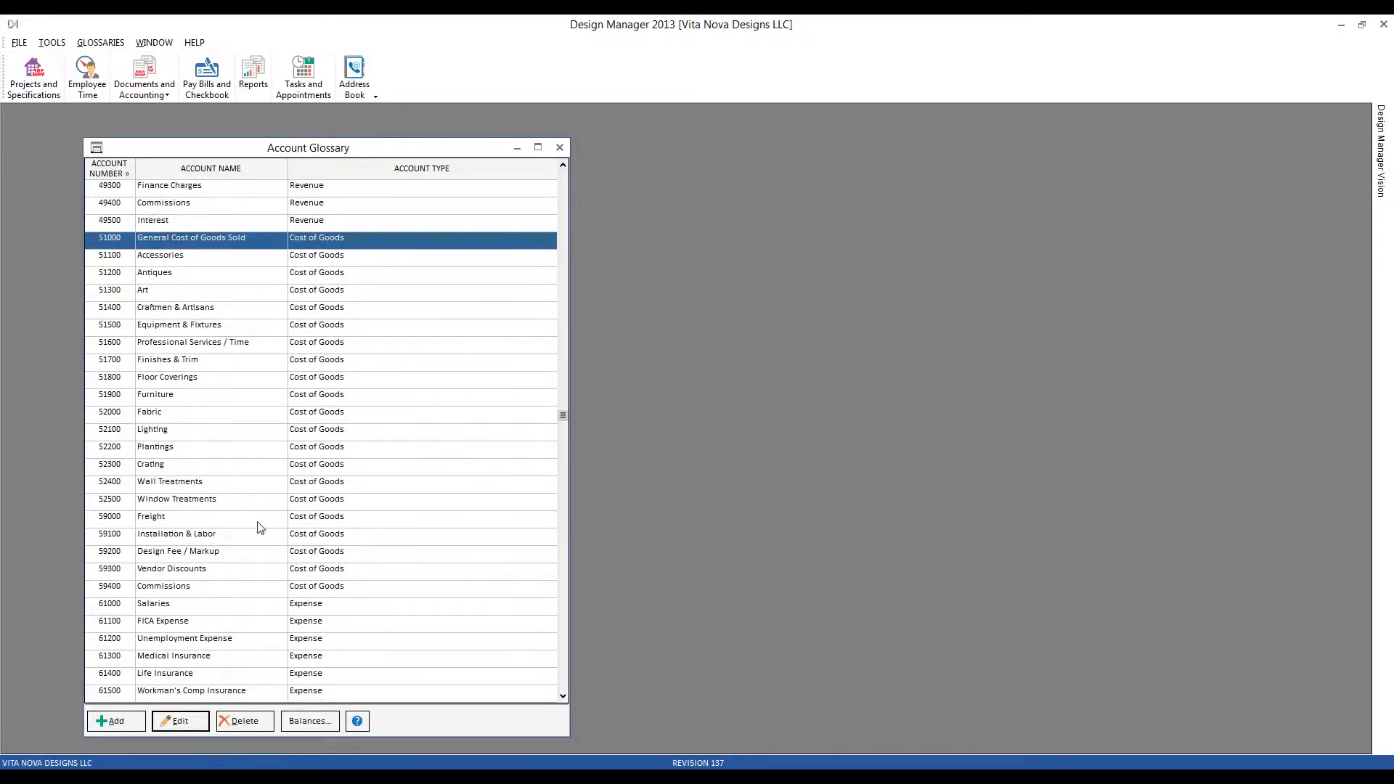
pyautogui.scroll(3, 259, 527)
pyautogui.scroll(3, 259, 525)
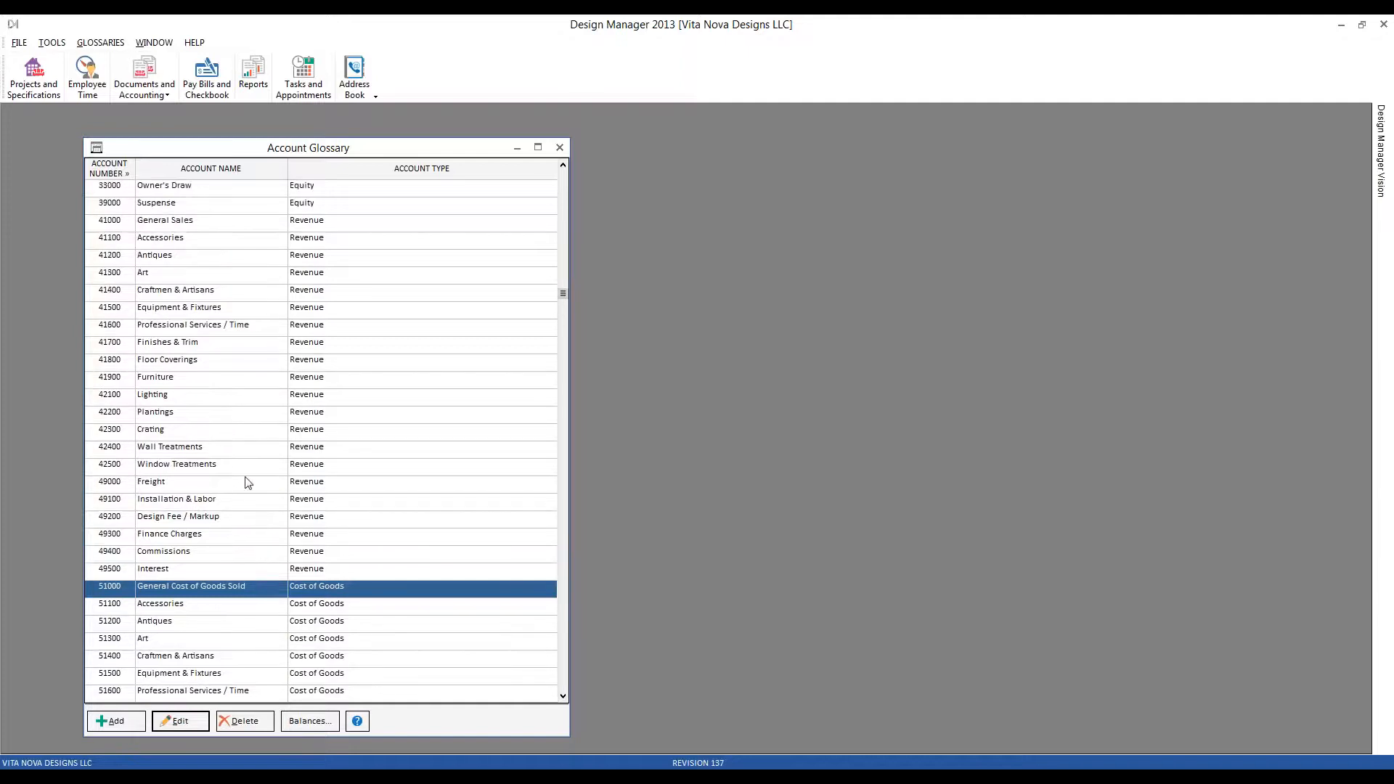
pyautogui.write('4')
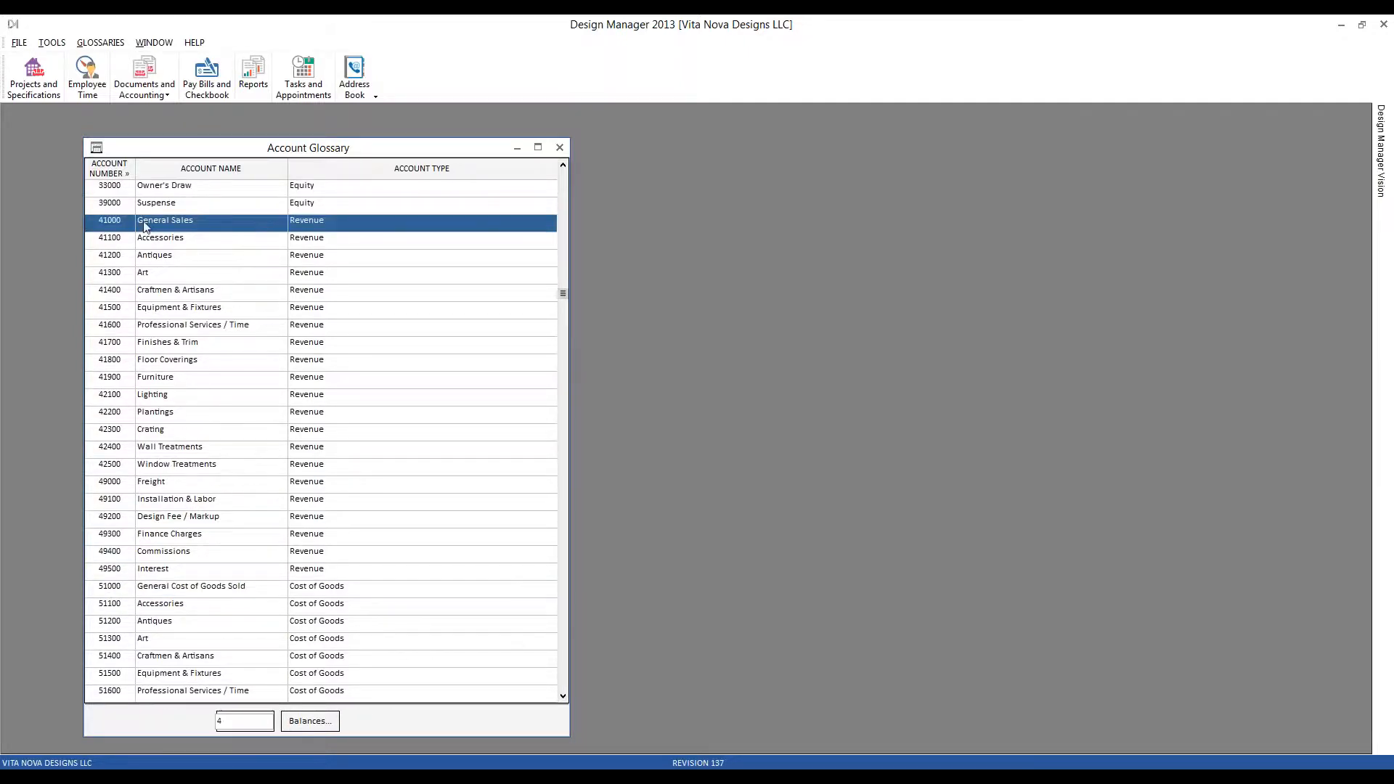
pyautogui.click(213, 227)
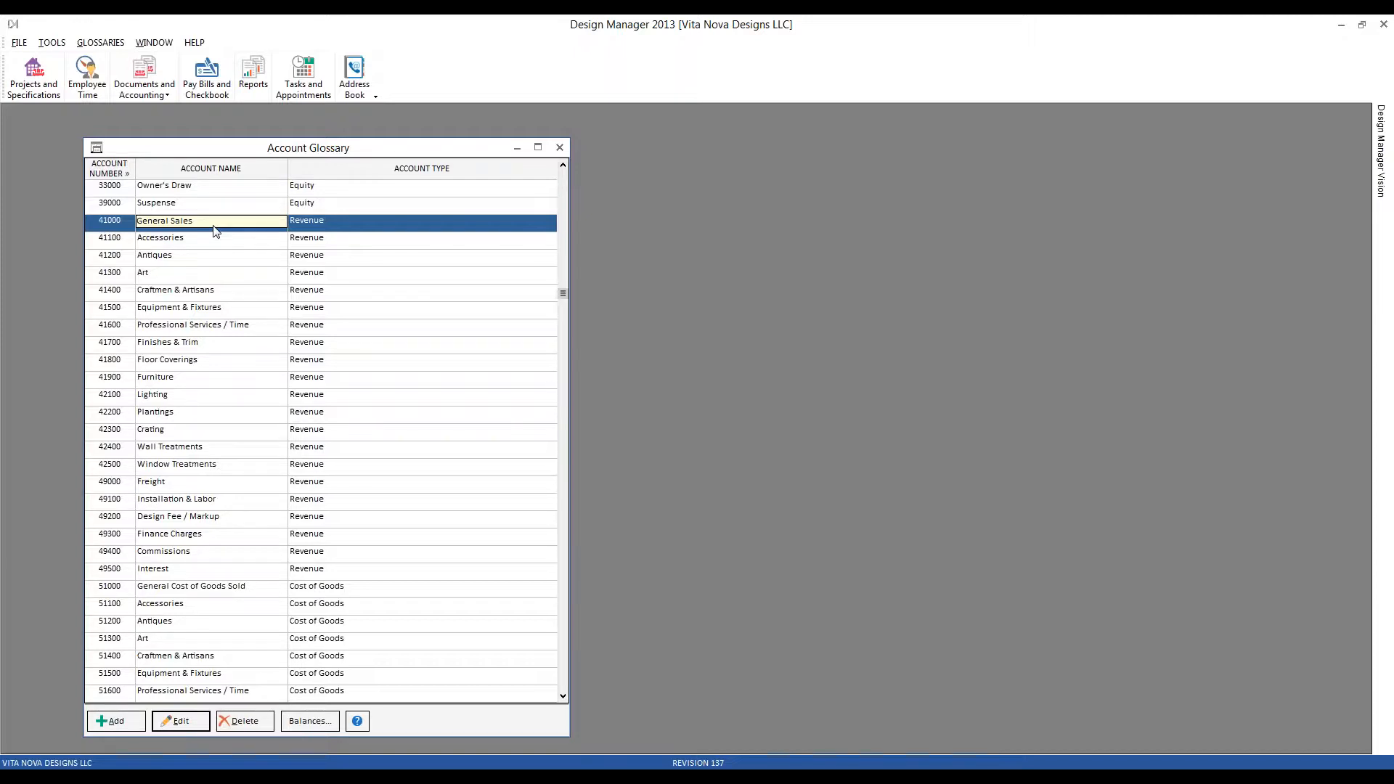
# - Switch to Acrobat Reader, examine the trial balance from its first accounts, and return to Design Manager
pyautogui.click(469, 777)
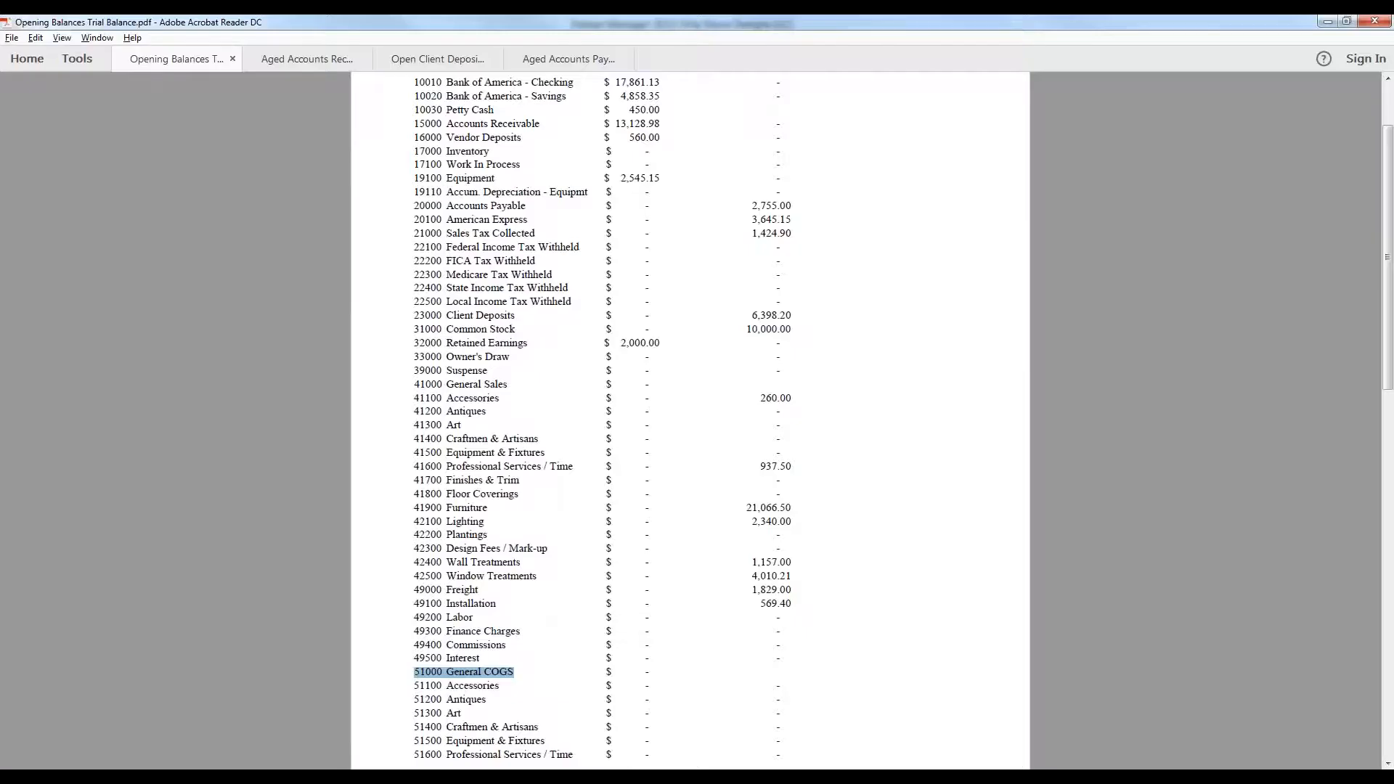
pyautogui.scroll(3, 734, 358)
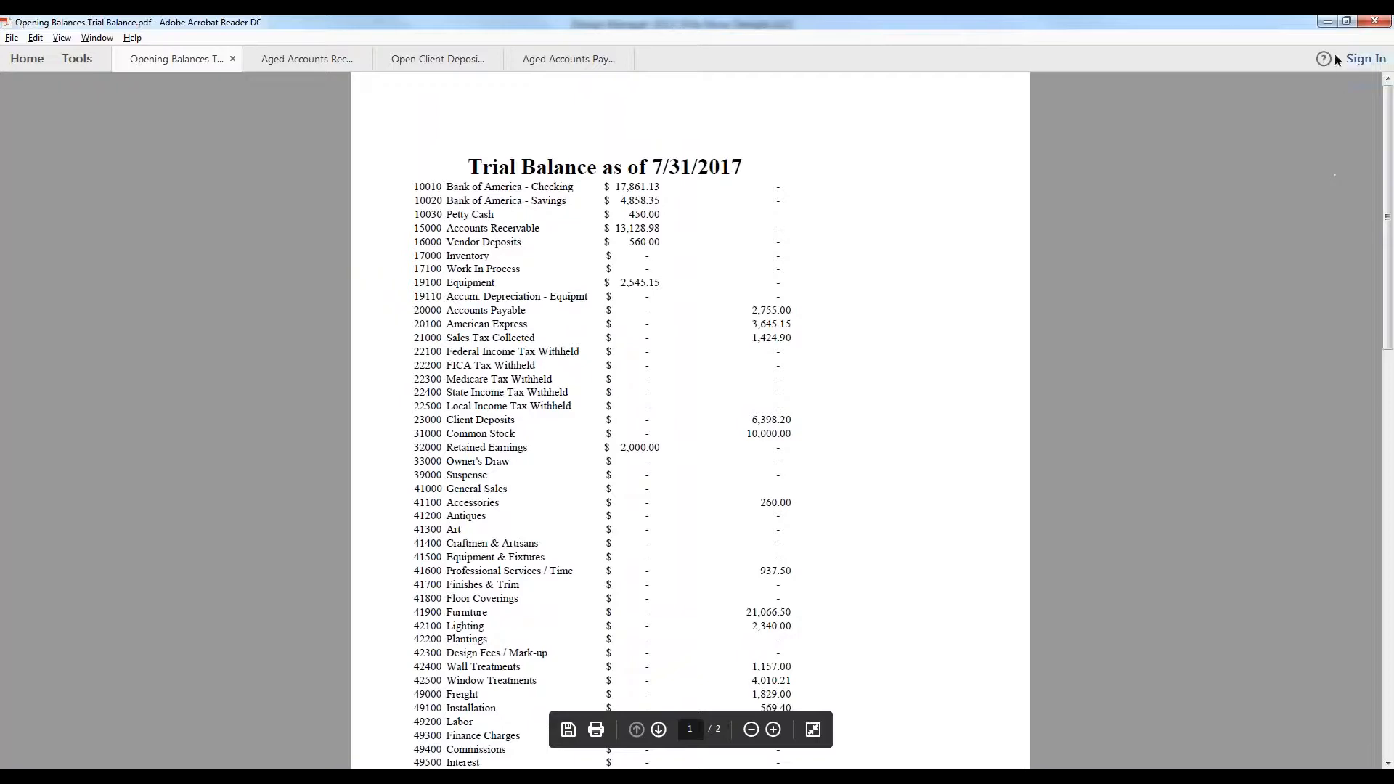
pyautogui.click(1327, 21)
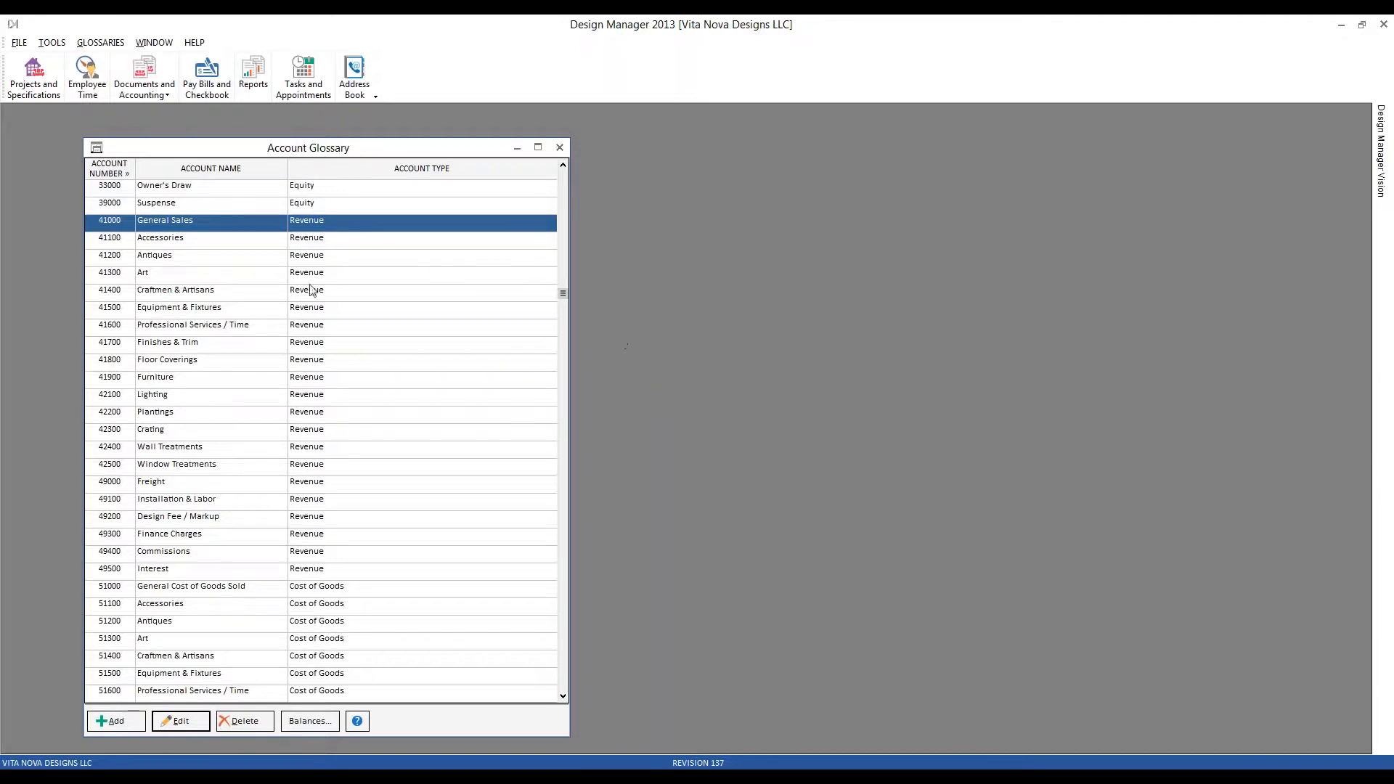
# - Examine the Accounts Receivable, Accounts Payable, Client Deposits and Vendor Deposits accounts in the Account Glossary
pyautogui.scroll(1, 218, 215)
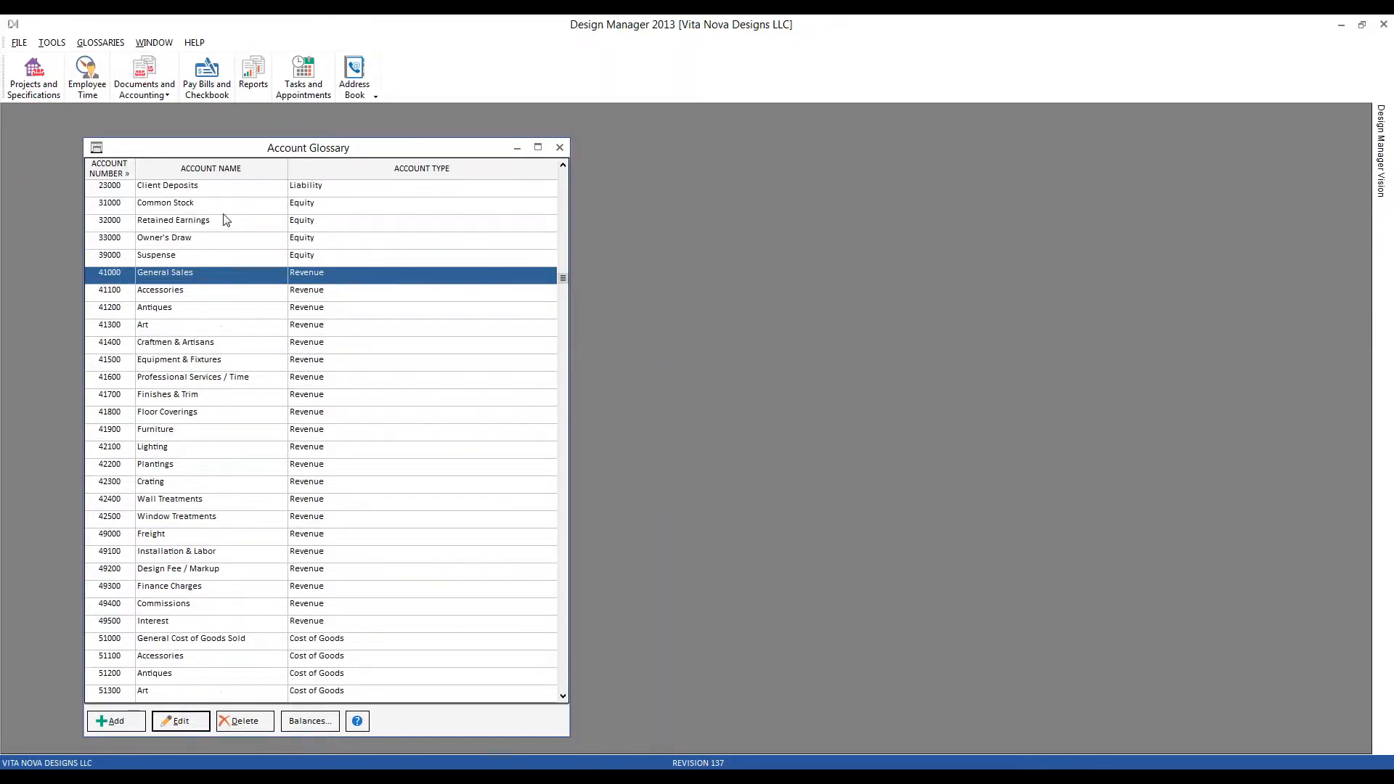
pyautogui.scroll(6, 223, 217)
pyautogui.click(244, 259)
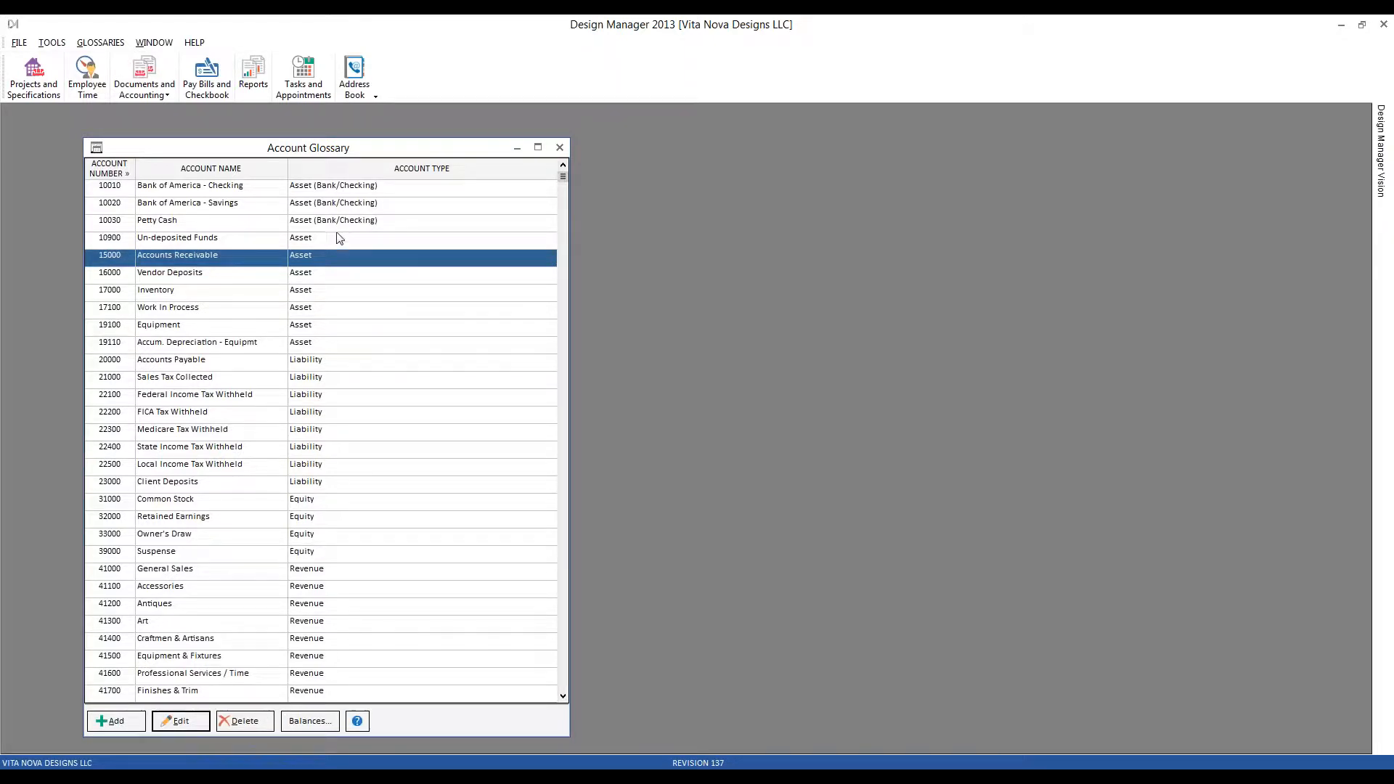
pyautogui.click(218, 365)
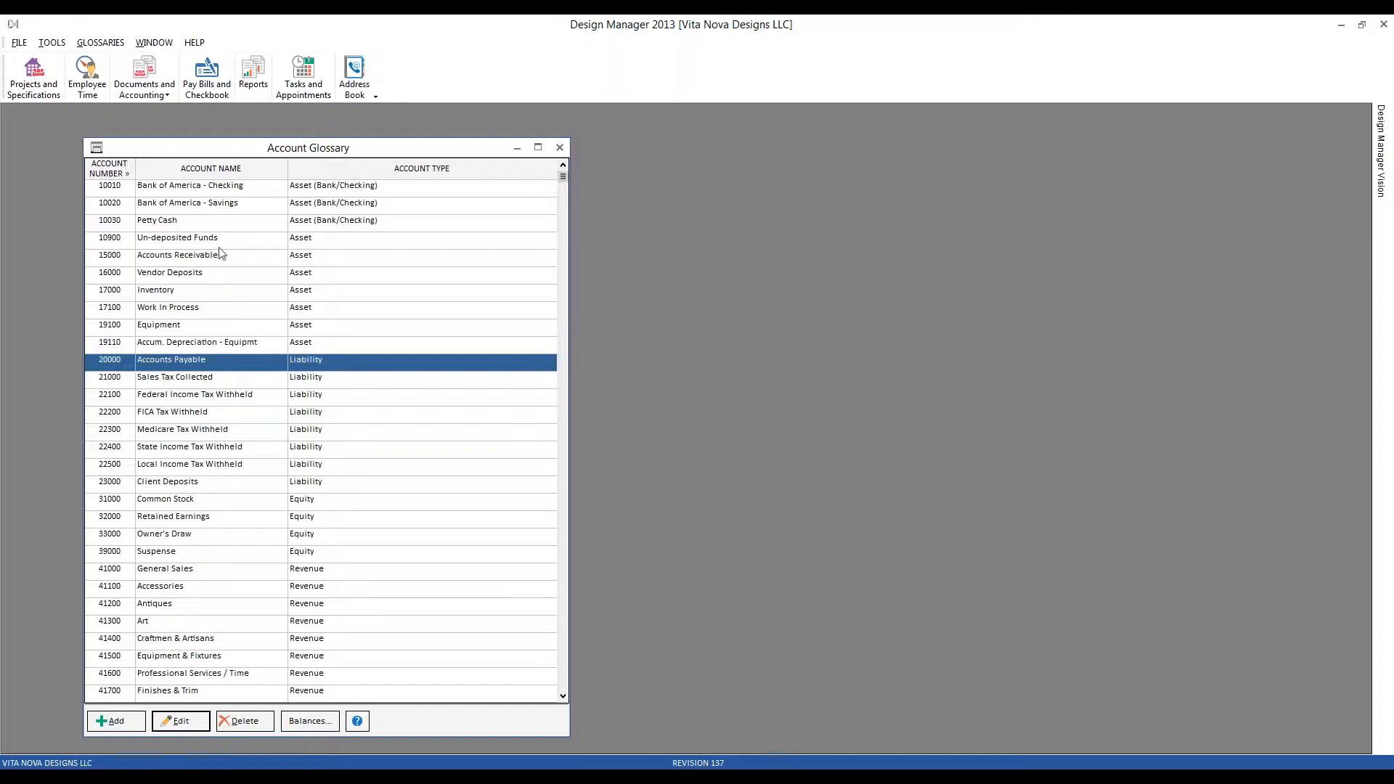
pyautogui.click(214, 485)
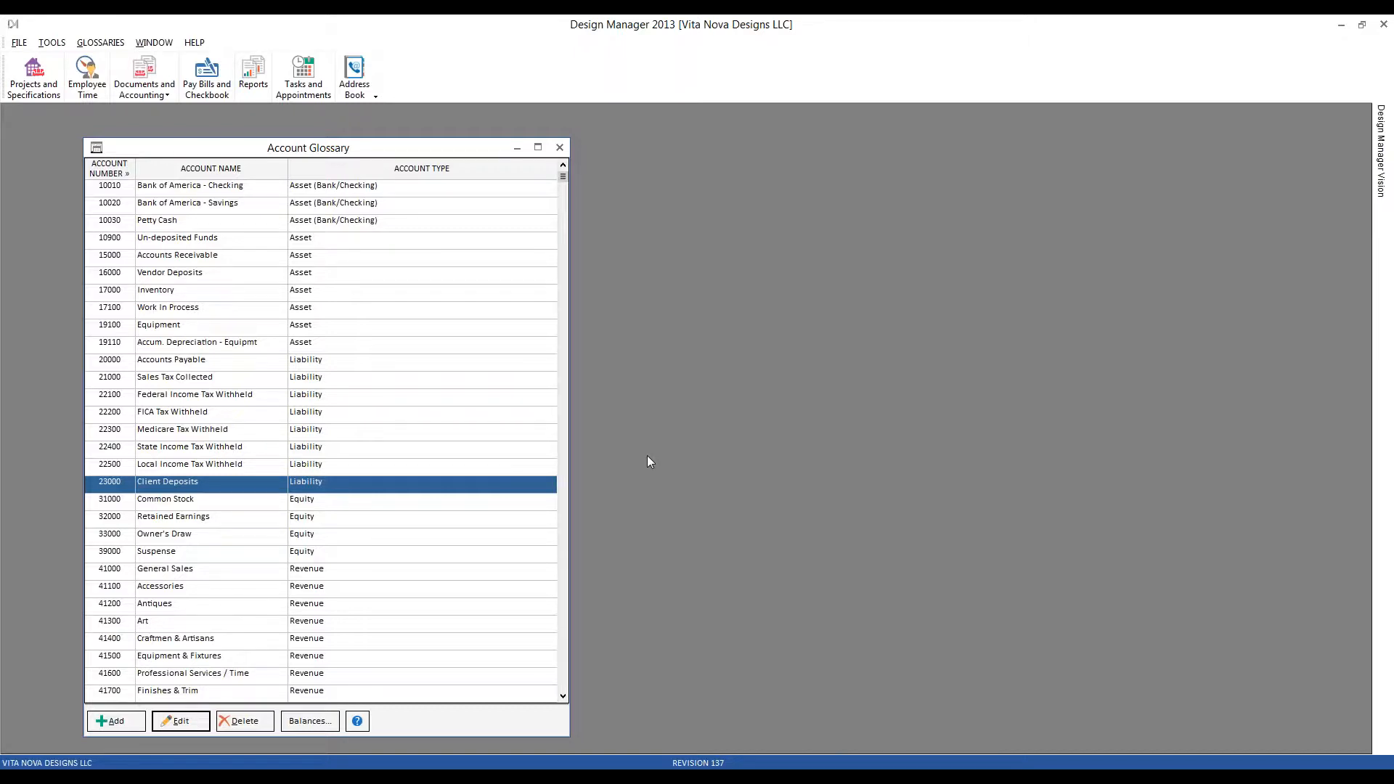
pyautogui.click(249, 273)
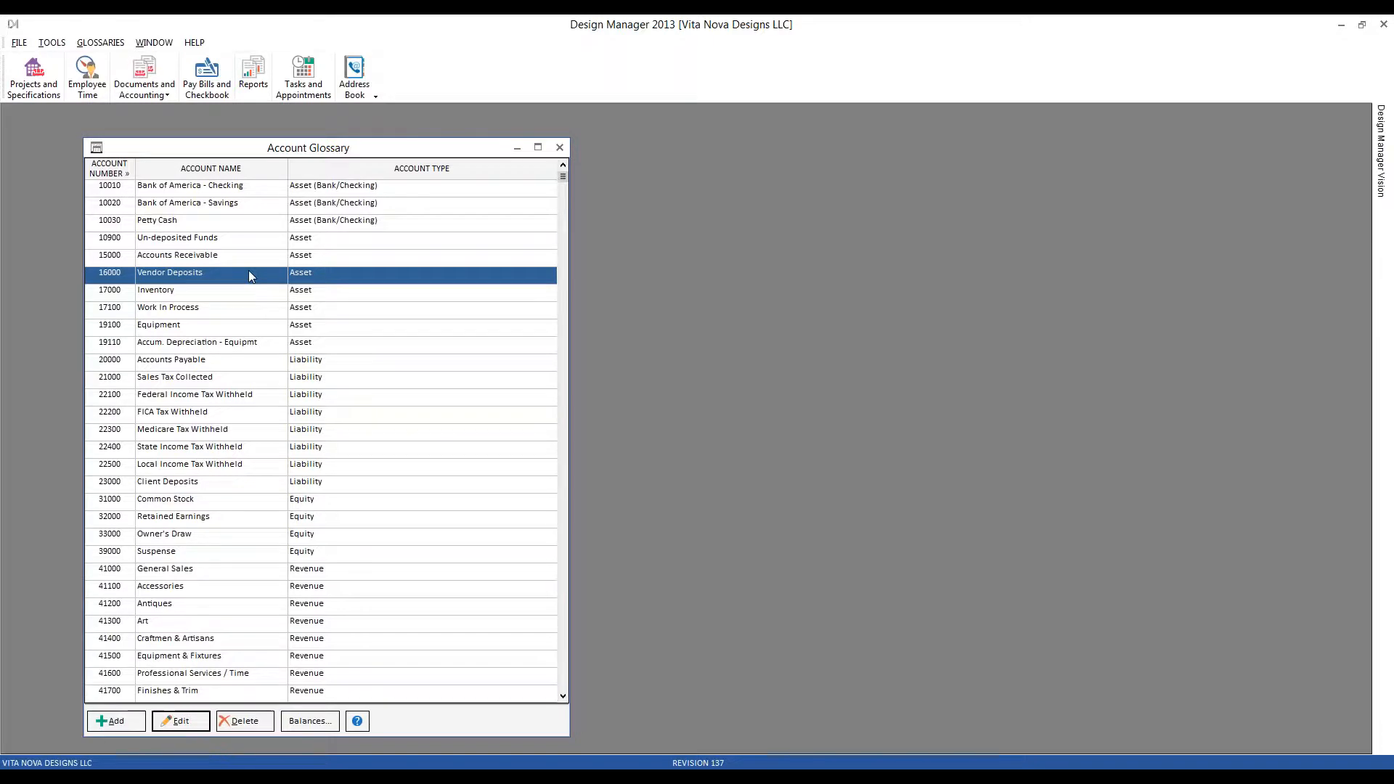
pyautogui.click(248, 259)
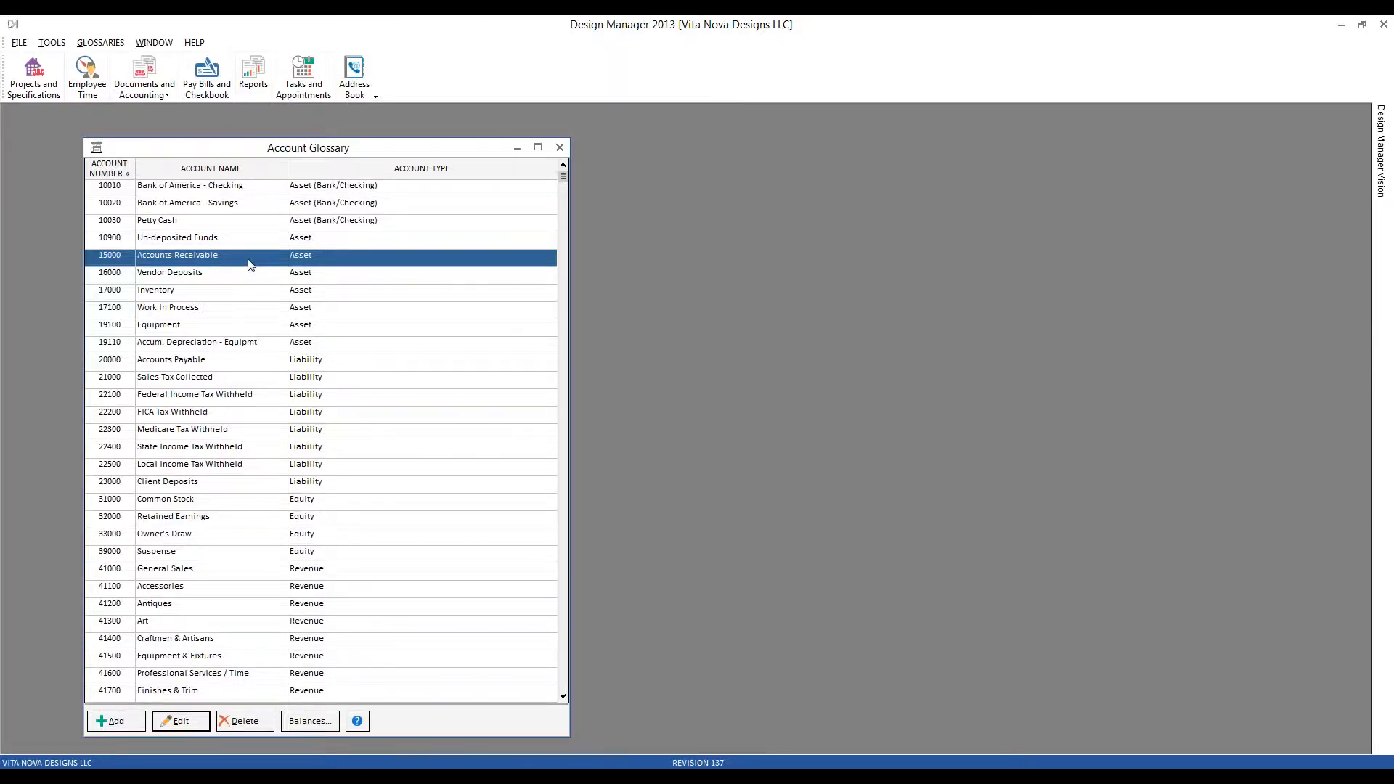
# - In Acrobat Reader, compare the Aged Accounts Receivable report with the trial balance's Accounts Receivable amount
pyautogui.click(524, 777)
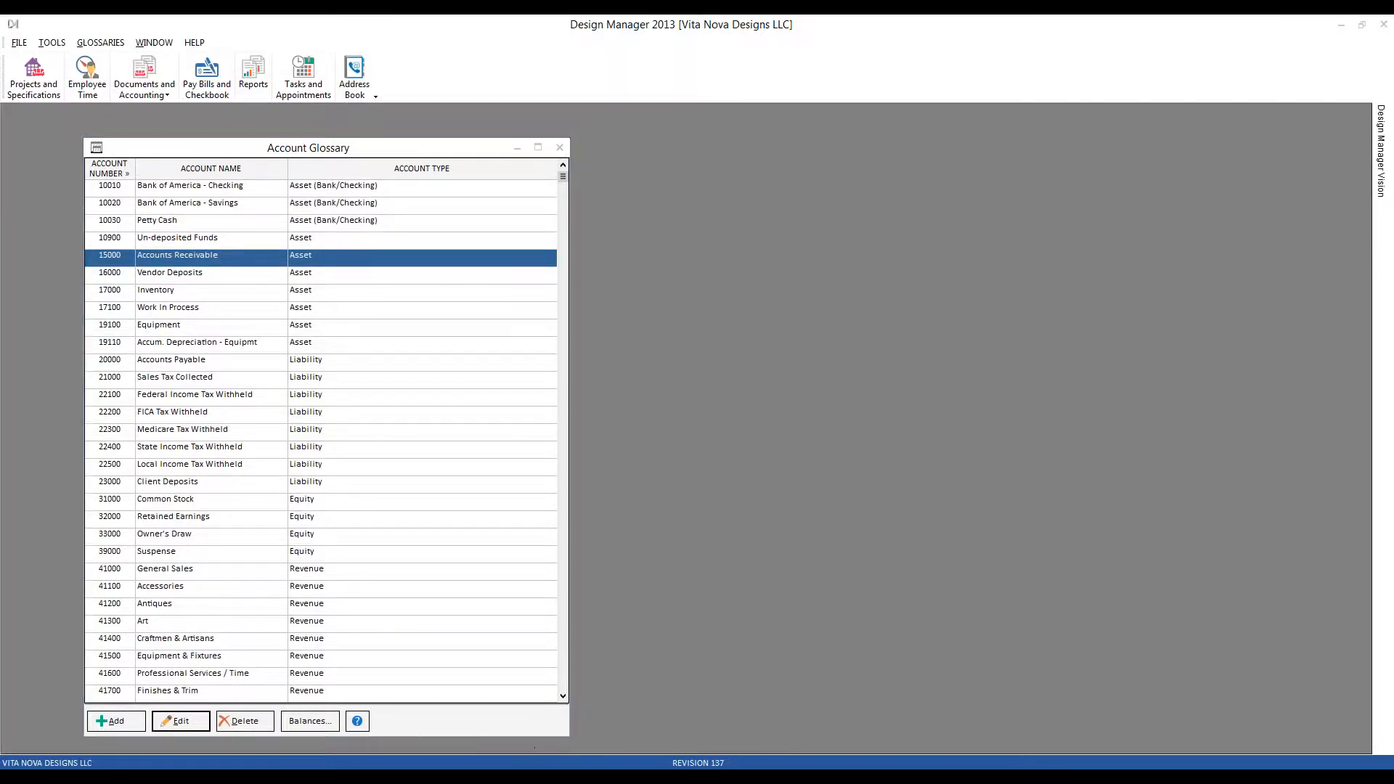
pyautogui.click(306, 59)
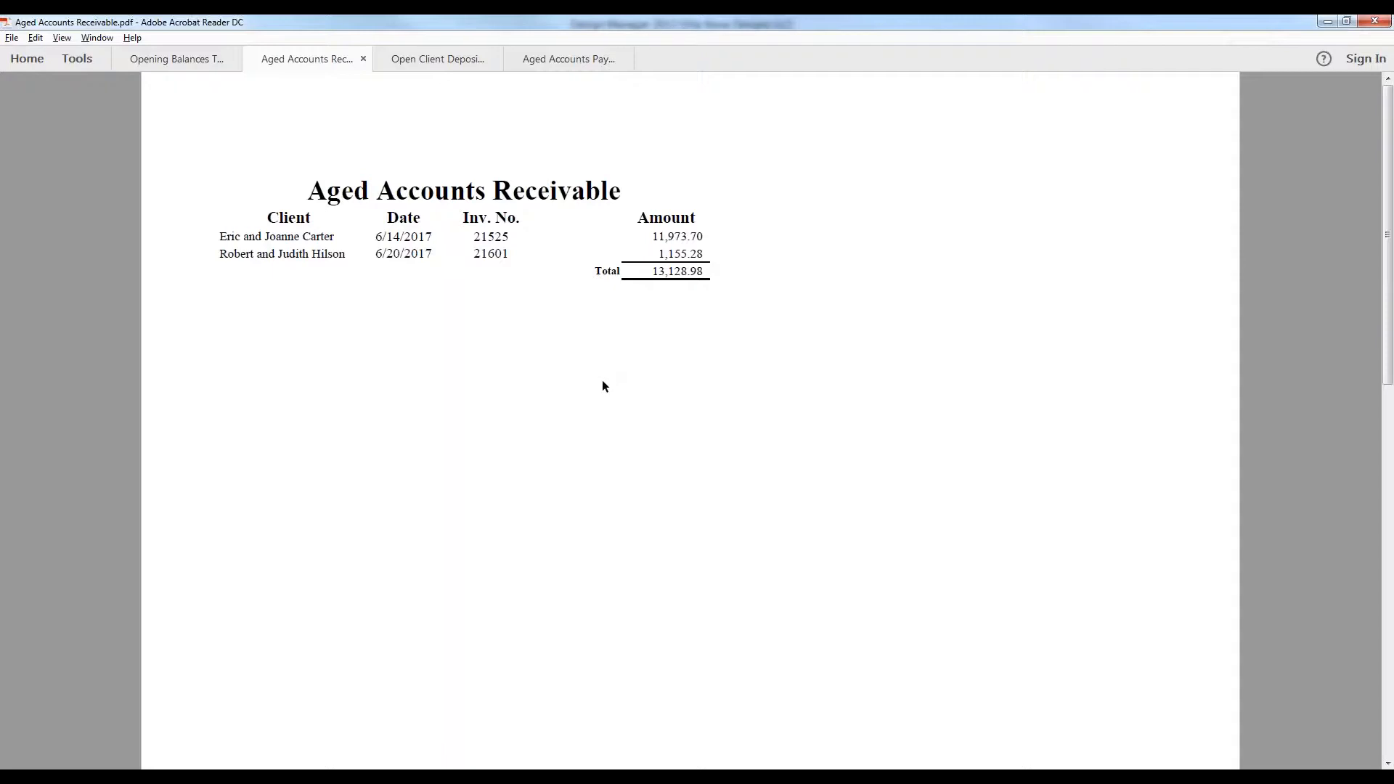
pyautogui.click(180, 62)
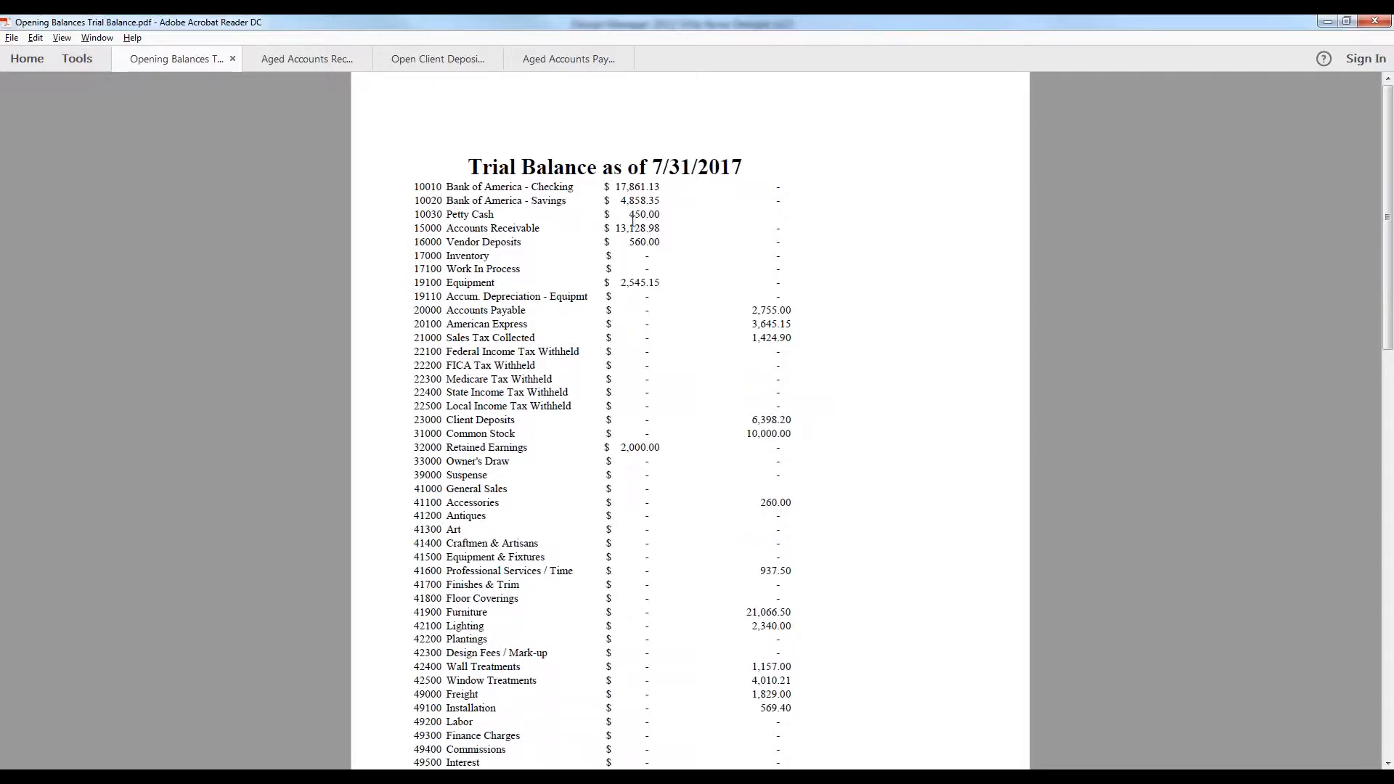
pyautogui.click(344, 62)
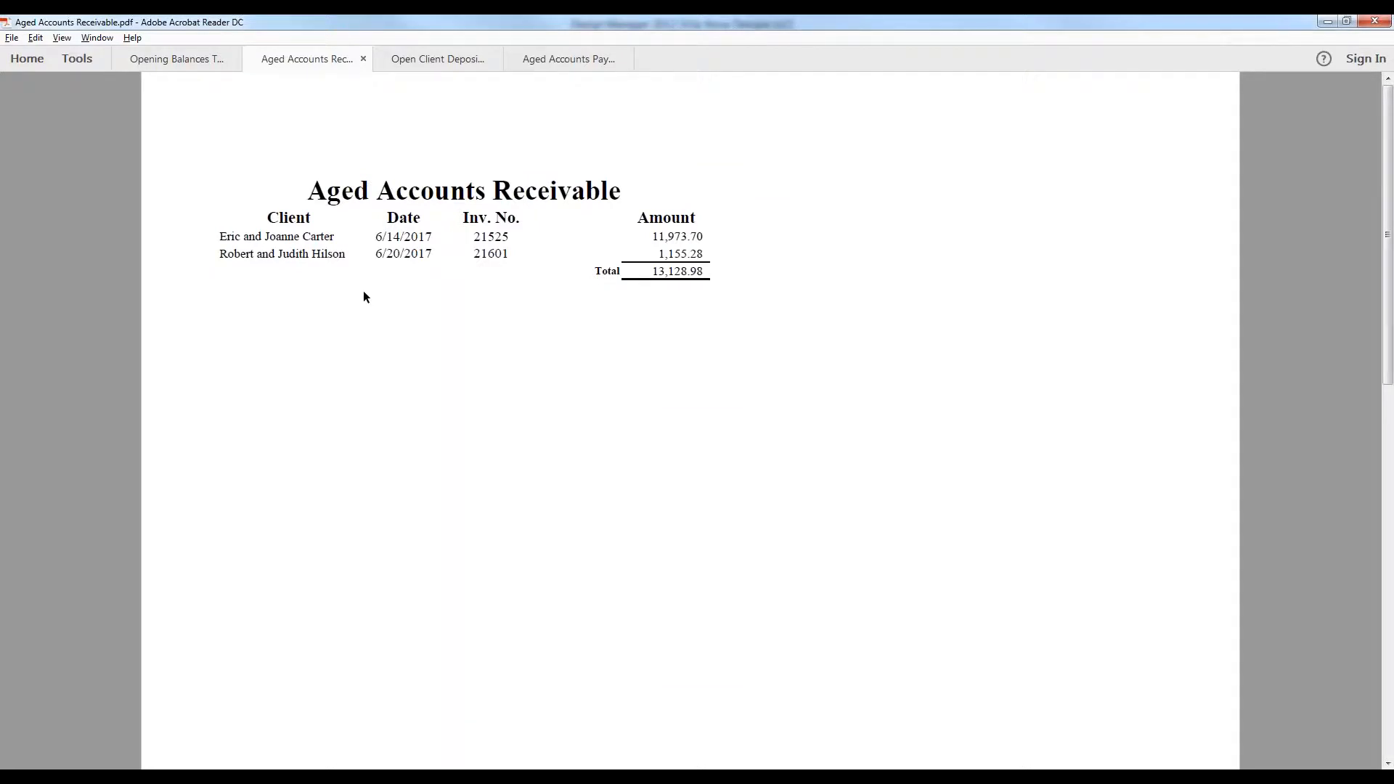
pyautogui.click(1328, 22)
# - Close the Account Glossary and check the Client Glossary for the two clients on the receivables report
pyautogui.click(559, 148)
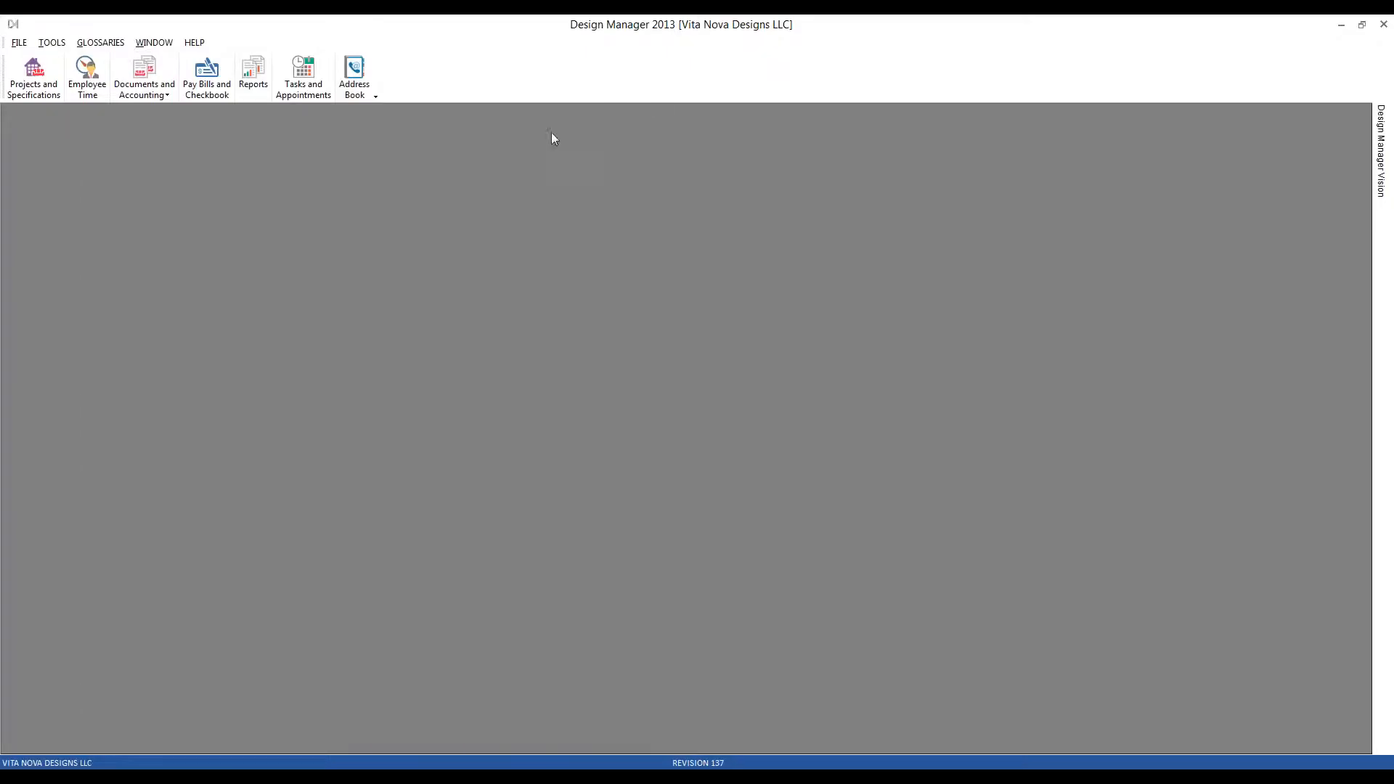
pyautogui.click(100, 42)
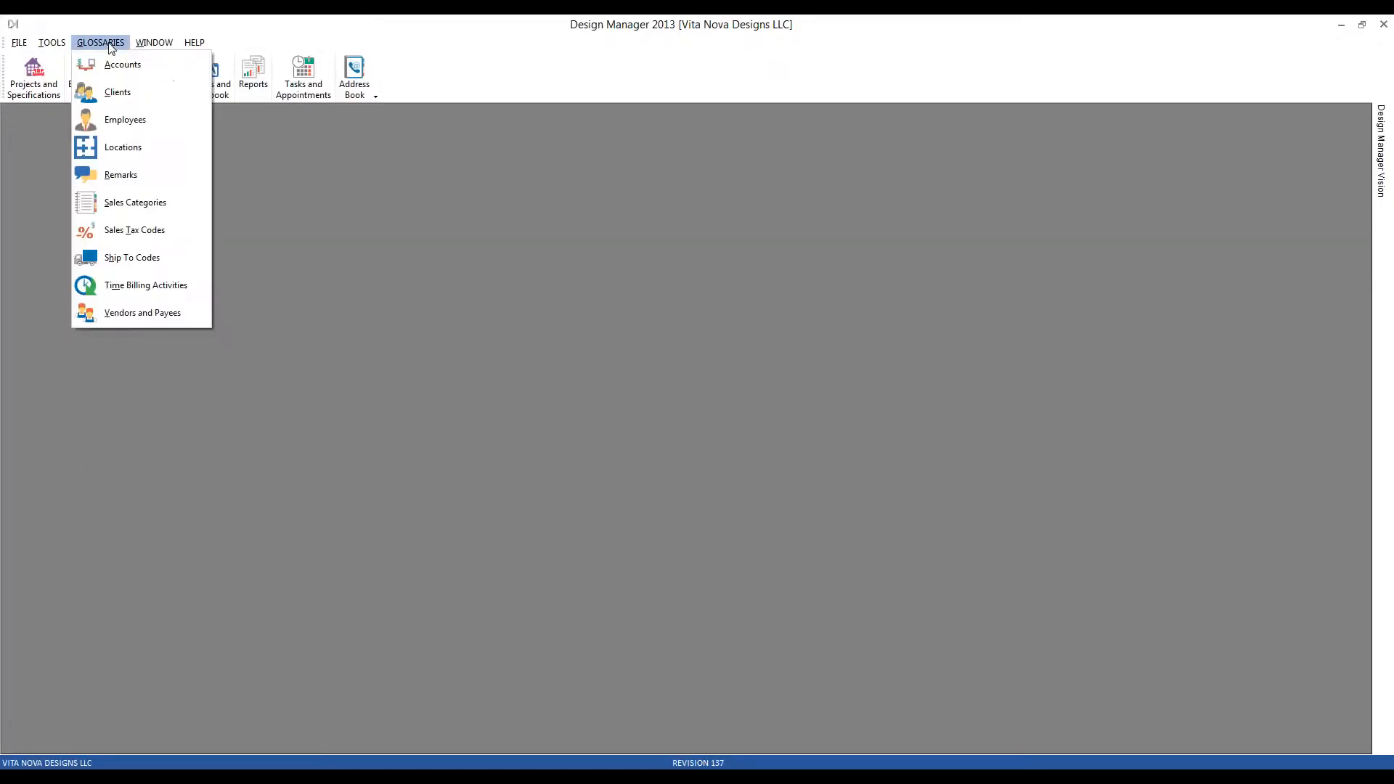
pyautogui.click(159, 92)
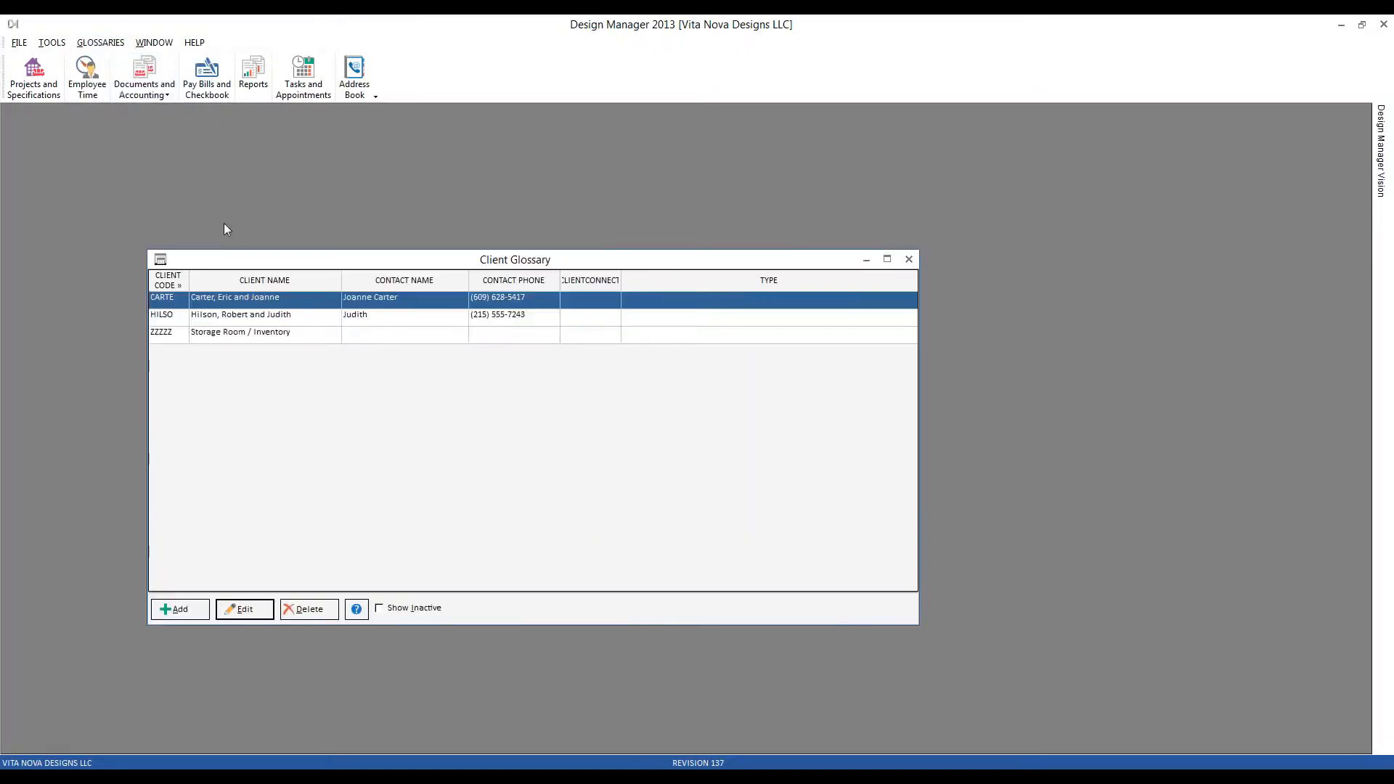
pyautogui.click(283, 313)
pyautogui.click(284, 307)
pyautogui.click(287, 318)
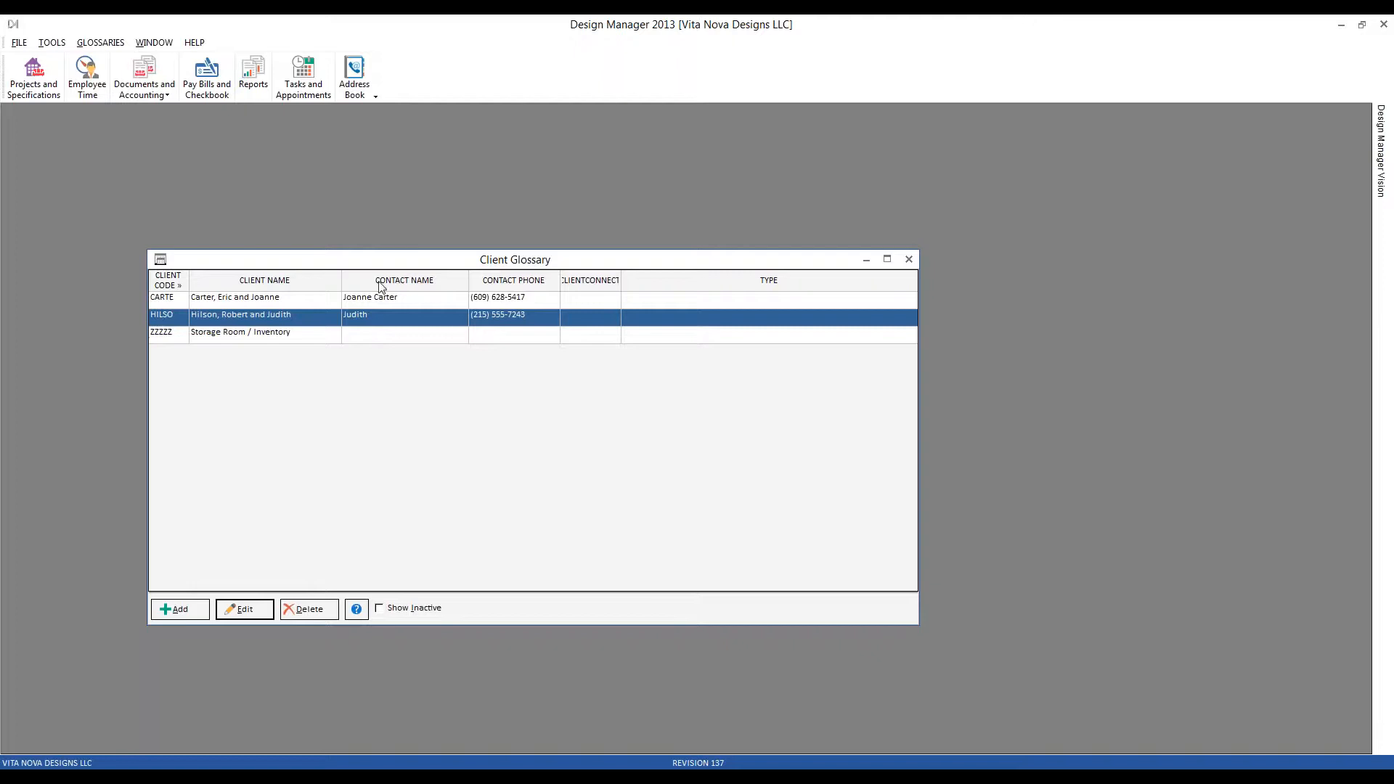
pyautogui.doubleClick(160, 260)
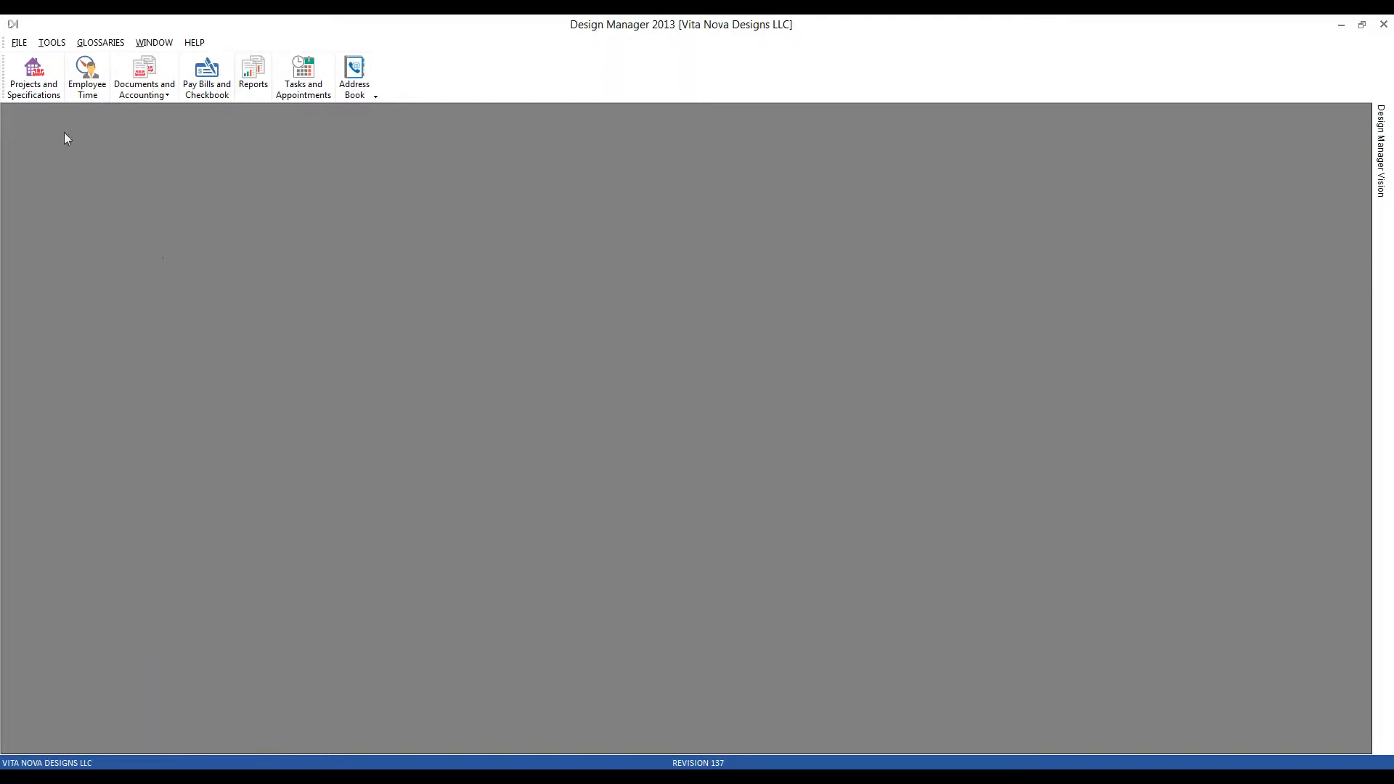
# - Open the projects list and check the entries there
pyautogui.click(34, 76)
pyautogui.click(268, 395)
pyautogui.click(270, 380)
pyautogui.click(268, 396)
pyautogui.click(281, 378)
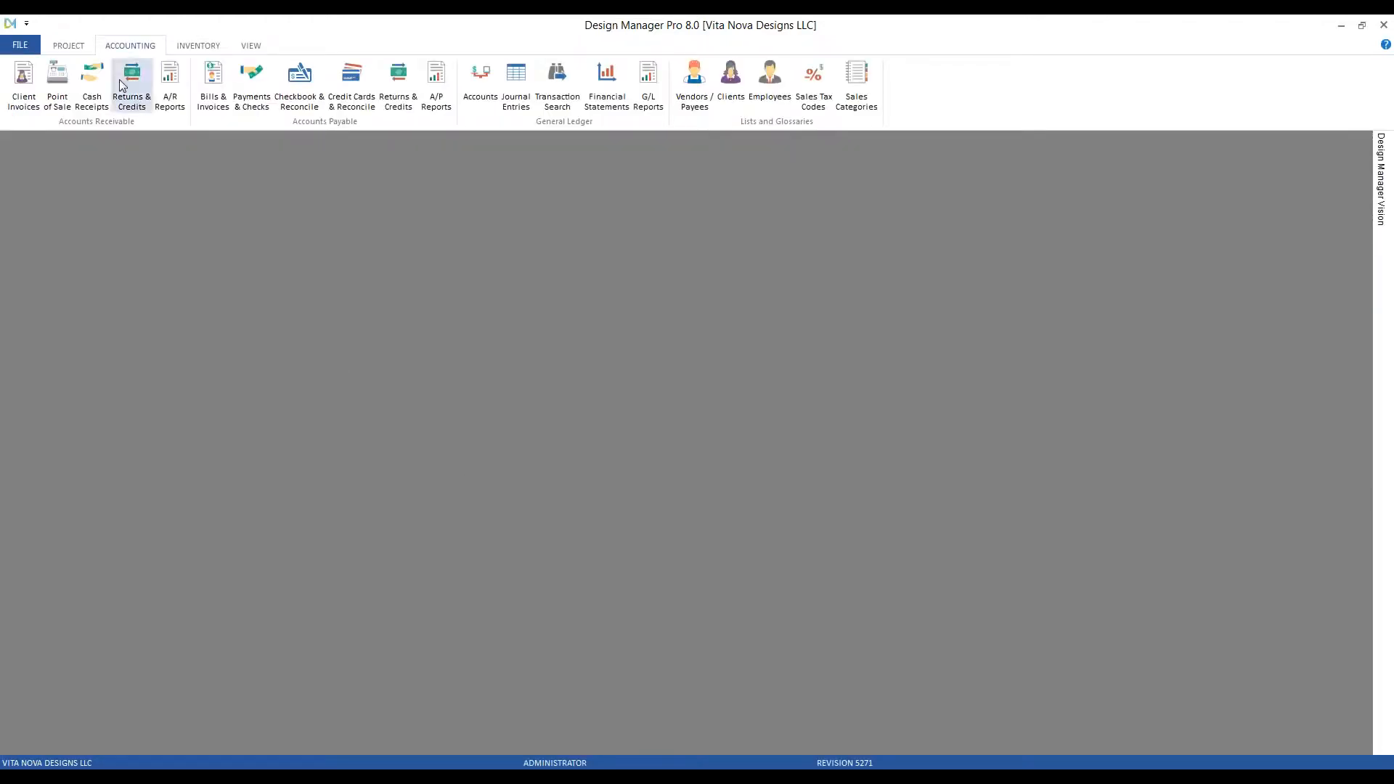
# - In Design Manager Pro 8.0, view the Client Glossary, close it, and open the projects list
pyautogui.click(68, 45)
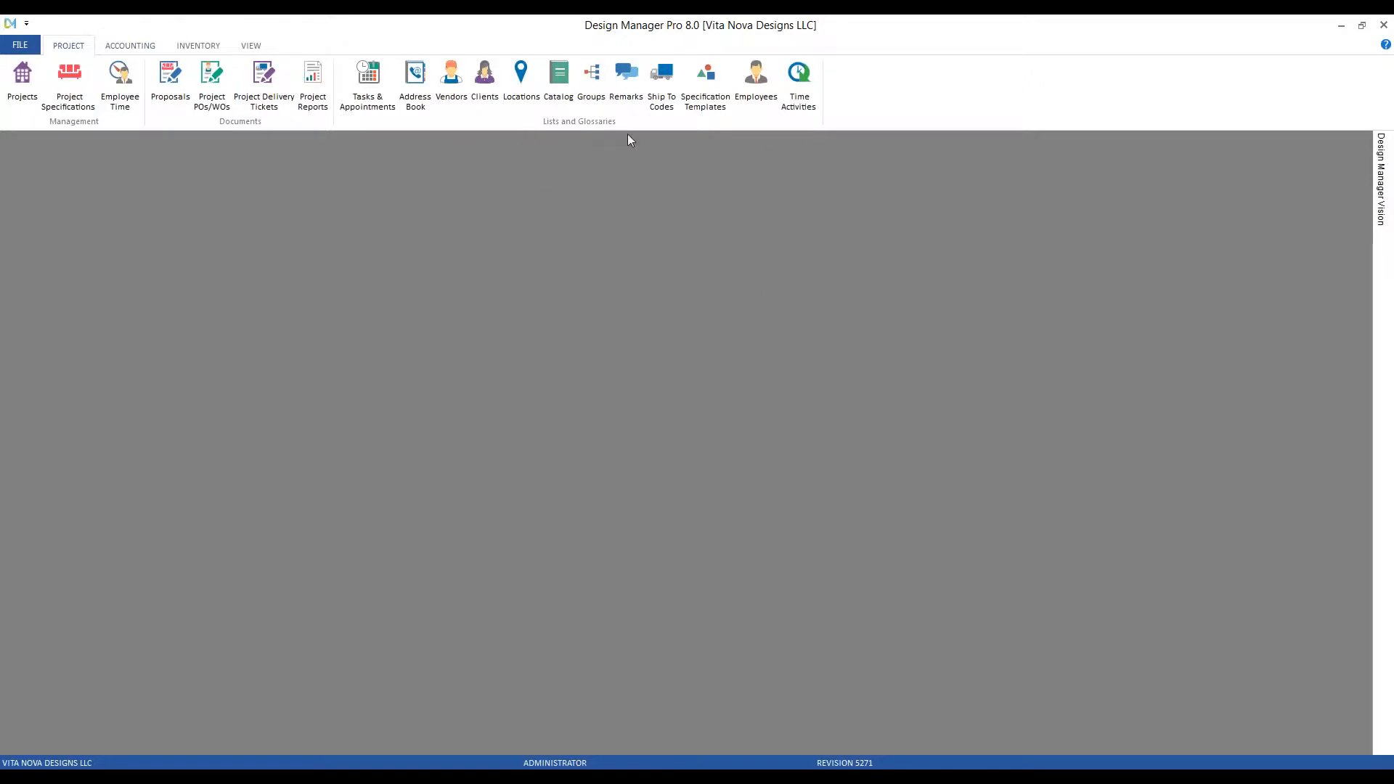
pyautogui.click(485, 76)
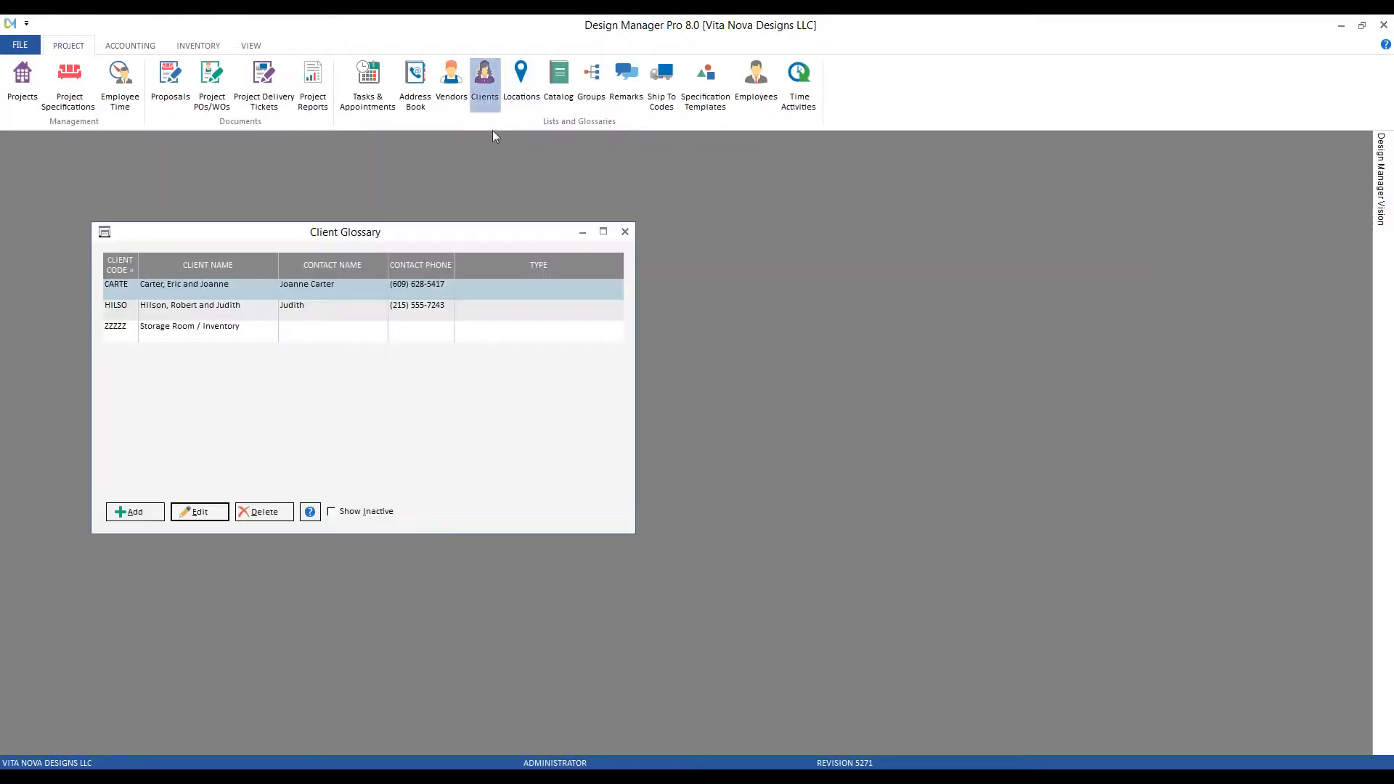
pyautogui.click(627, 232)
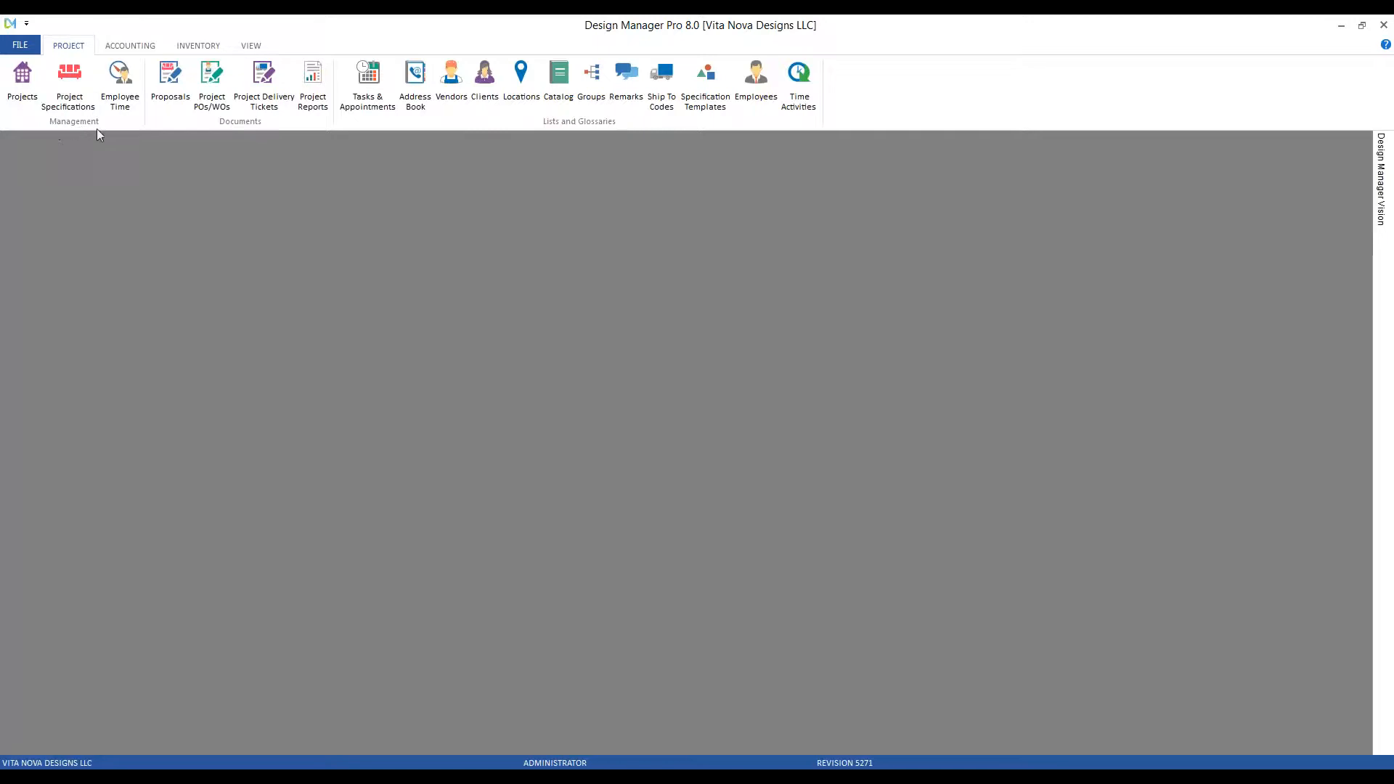
pyautogui.click(22, 80)
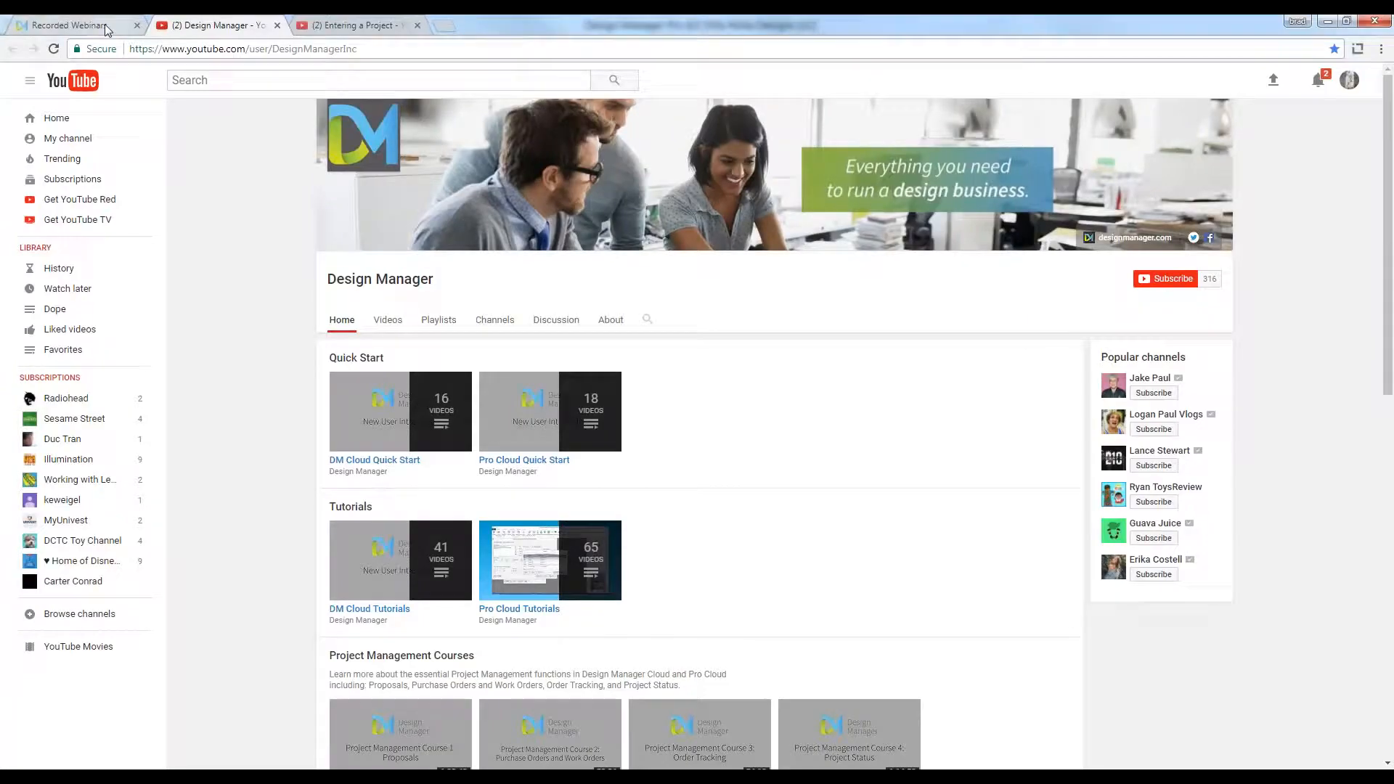
# - Look over the recorded webinars page, the Design Manager YouTube channel and the Entering a Project video, and leave the browser
pyautogui.click(105, 24)
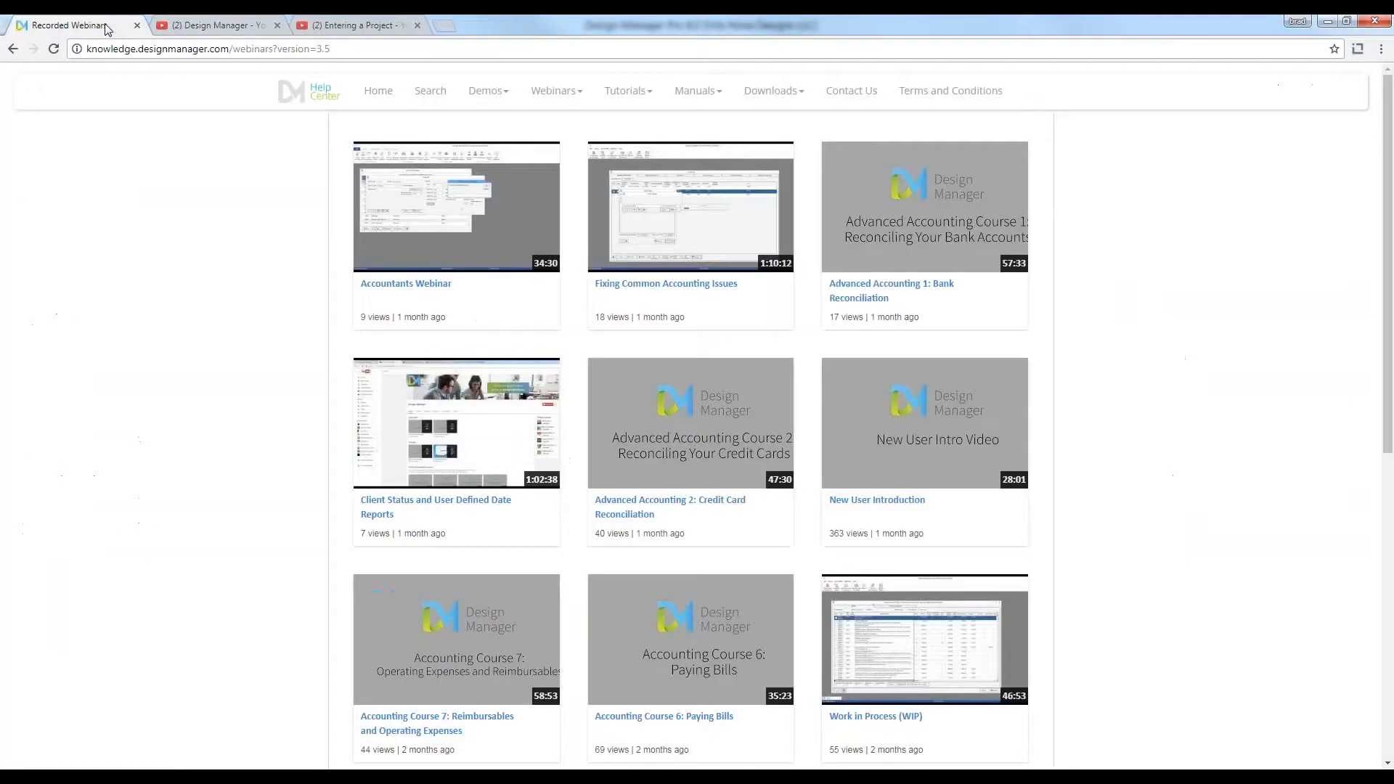
pyautogui.click(224, 27)
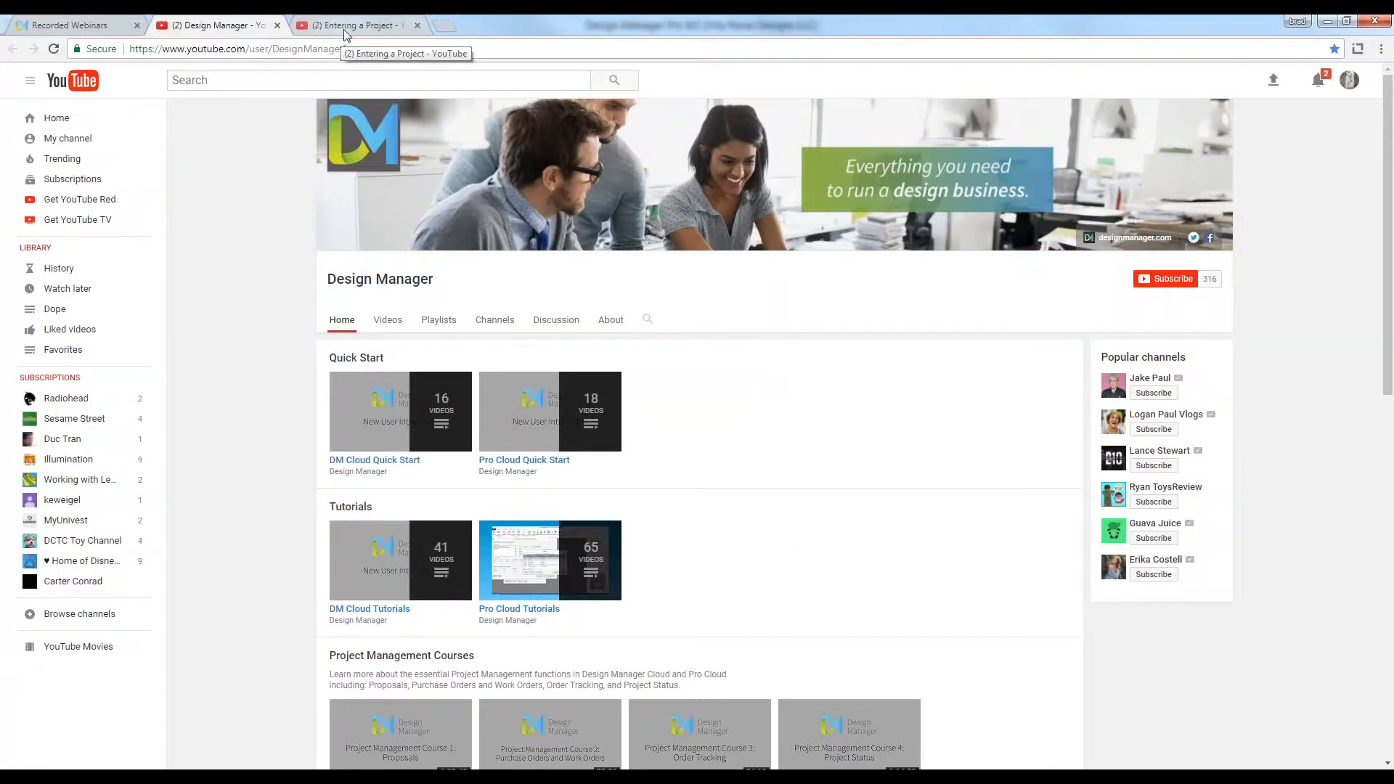
pyautogui.click(373, 29)
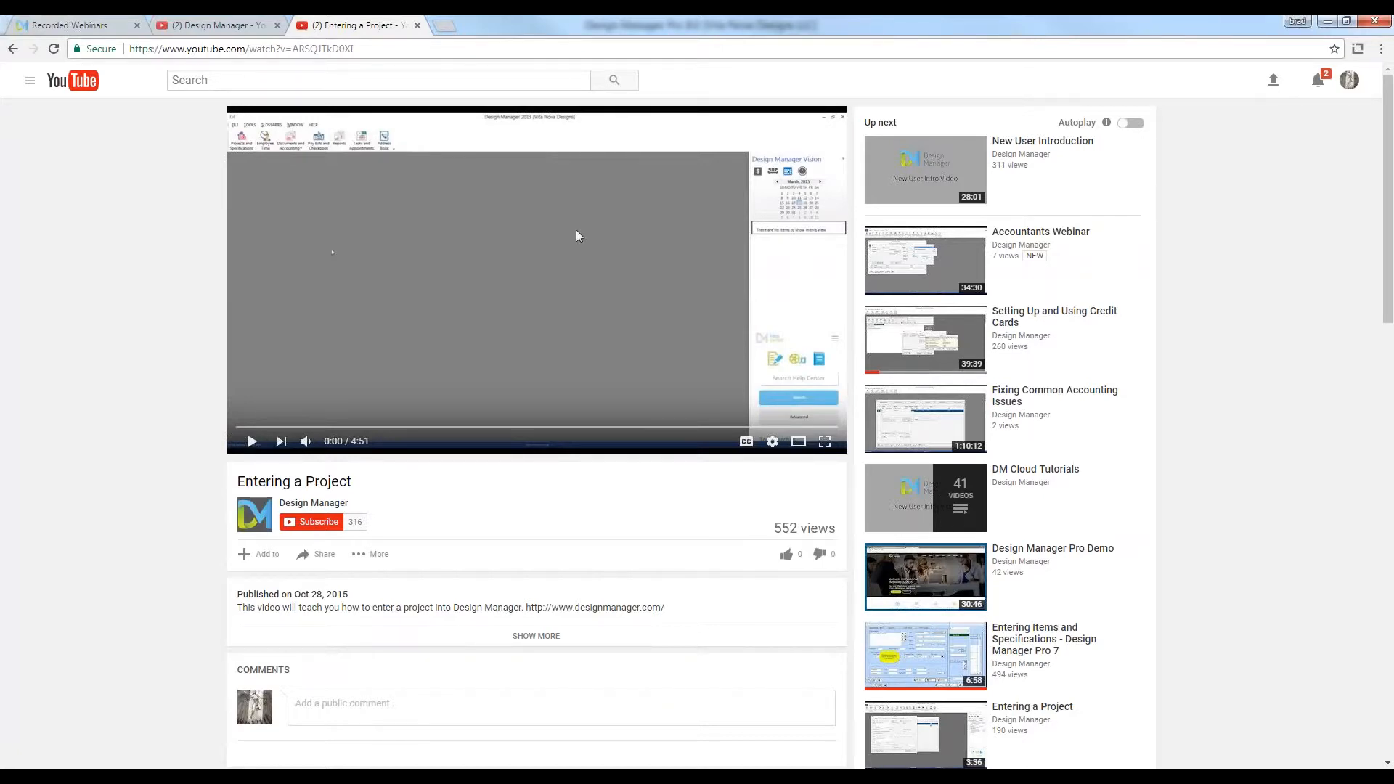
pyautogui.click(1332, 20)
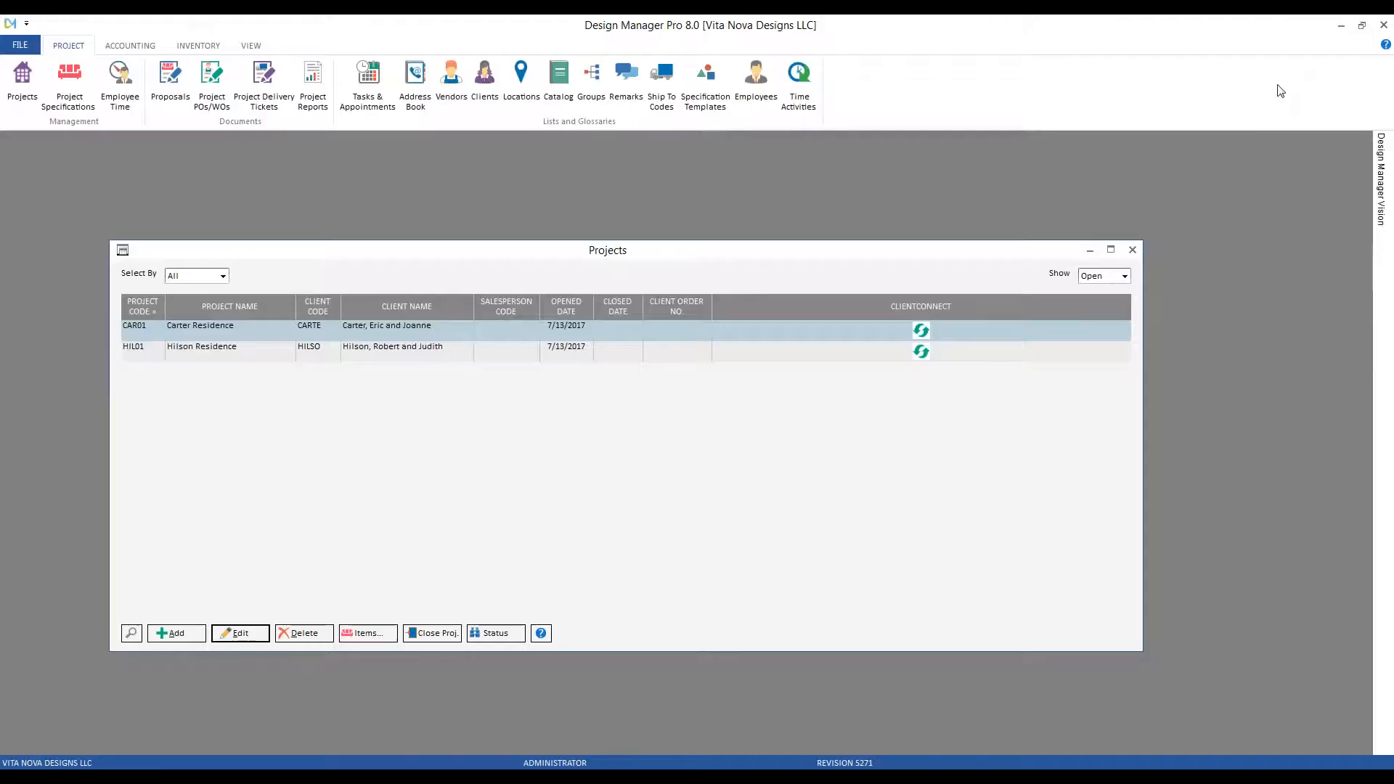
# - In Design Manager Pro 8.0, close the projects list, view the project specifications for CAR01, and close that window
pyautogui.click(1131, 251)
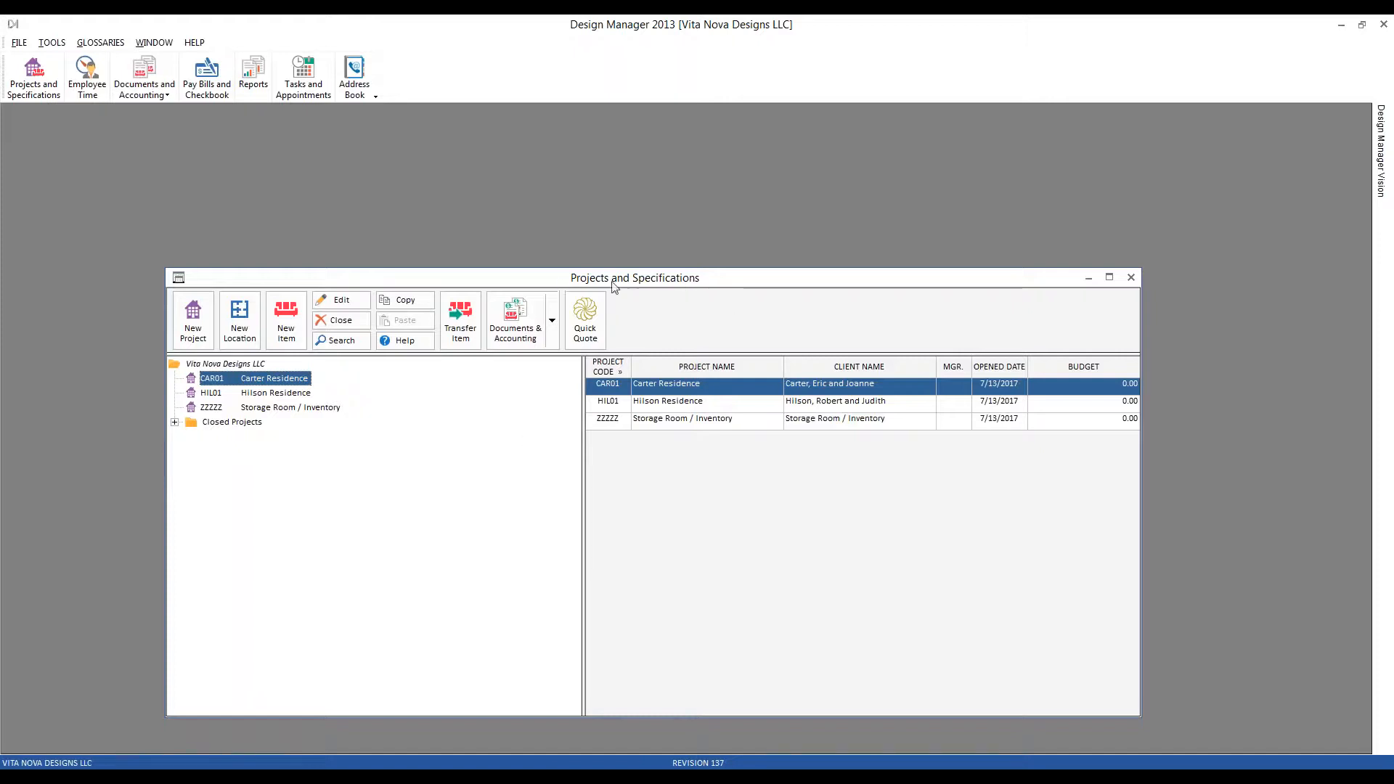
pyautogui.click(737, 775)
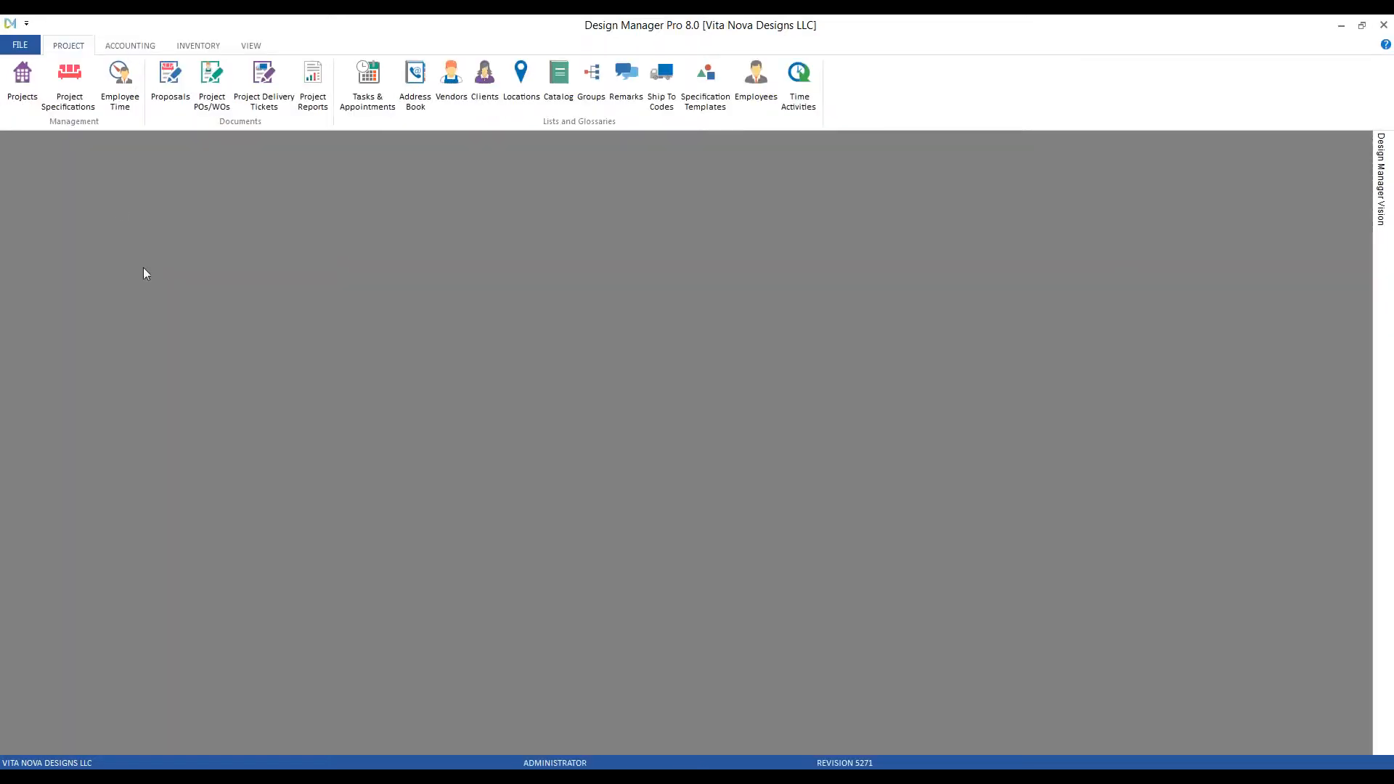
pyautogui.click(80, 79)
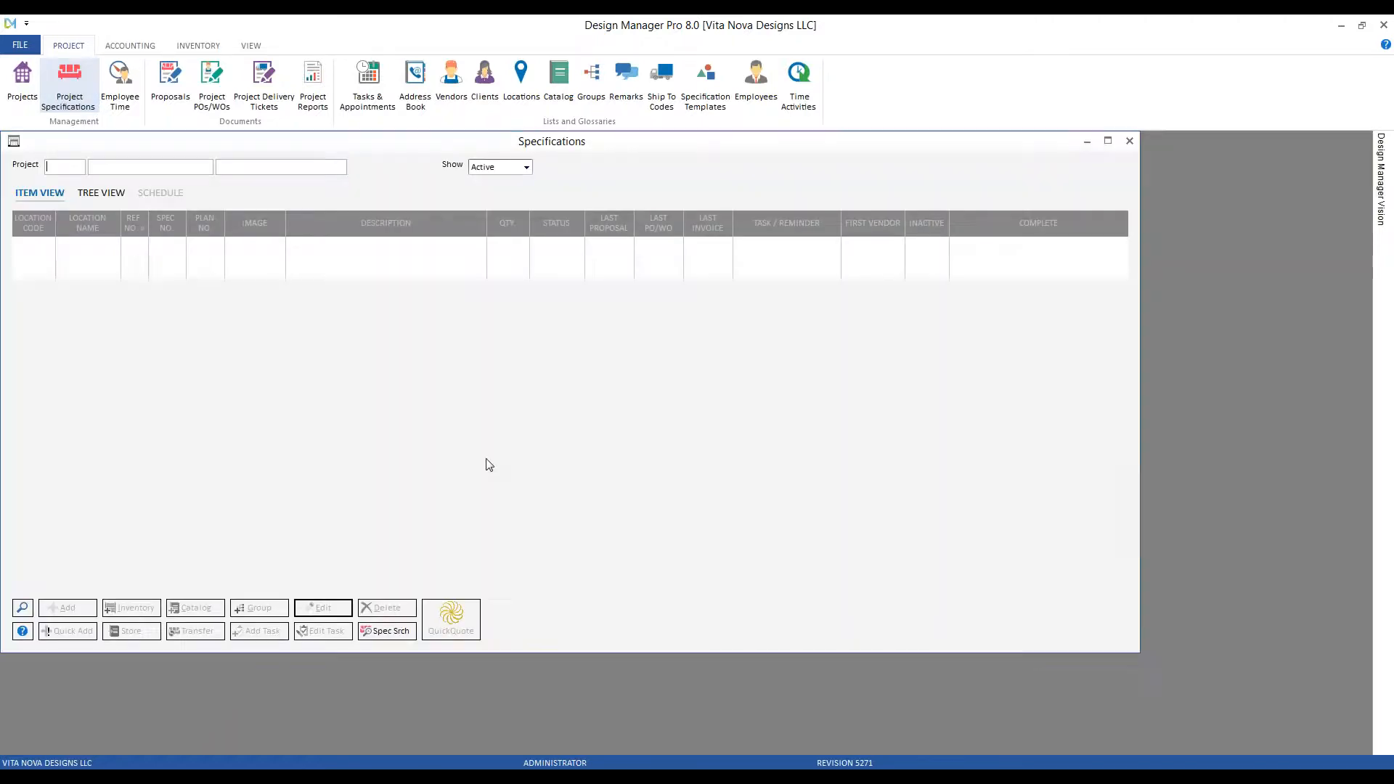
pyautogui.write('CAR01')
pyautogui.press('Tab')
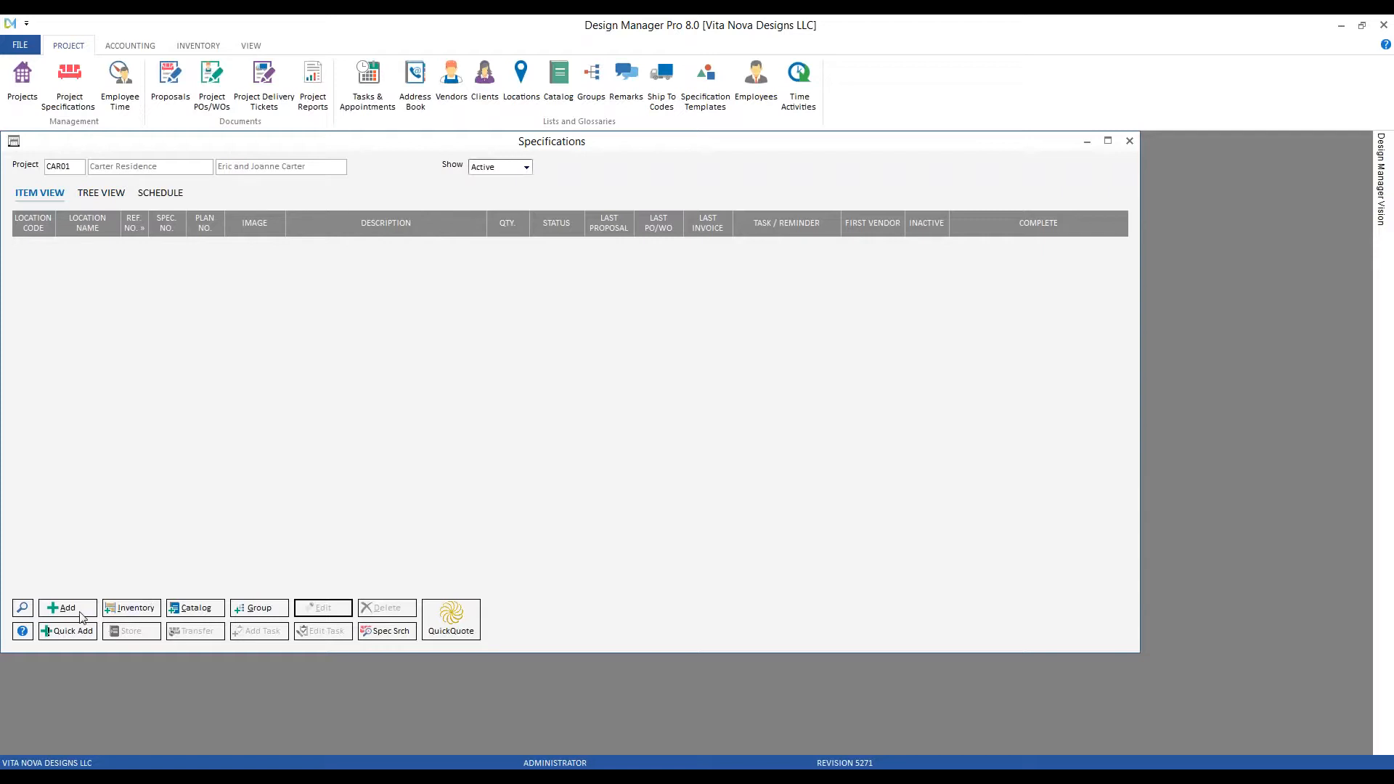
pyautogui.click(1130, 141)
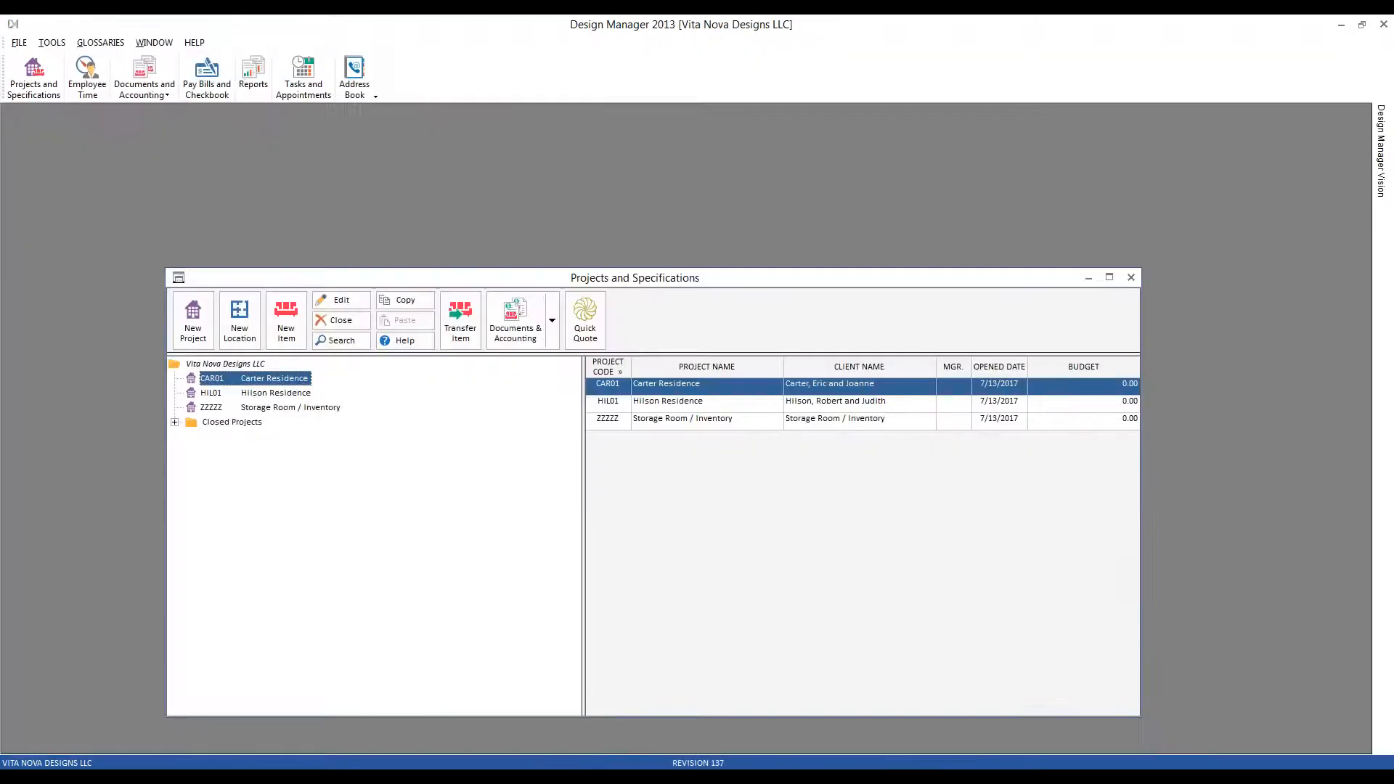
# - Check the invoices on the Aged Accounts Receivable report in Acrobat Reader, and return to Design Manager 2013
pyautogui.moveTo(376, 283); pyautogui.dragTo(376, 269)
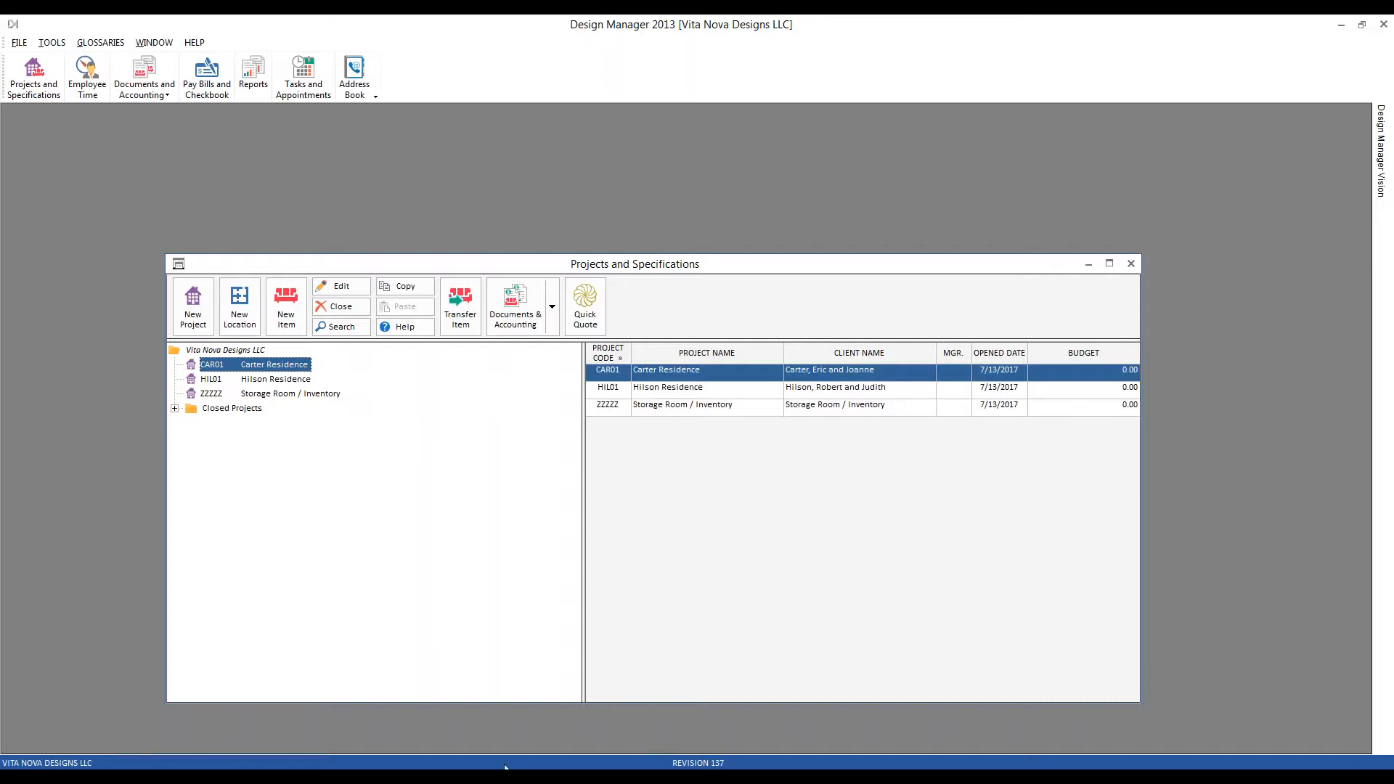
pyautogui.moveTo(496, 774)
pyautogui.click(407, 719)
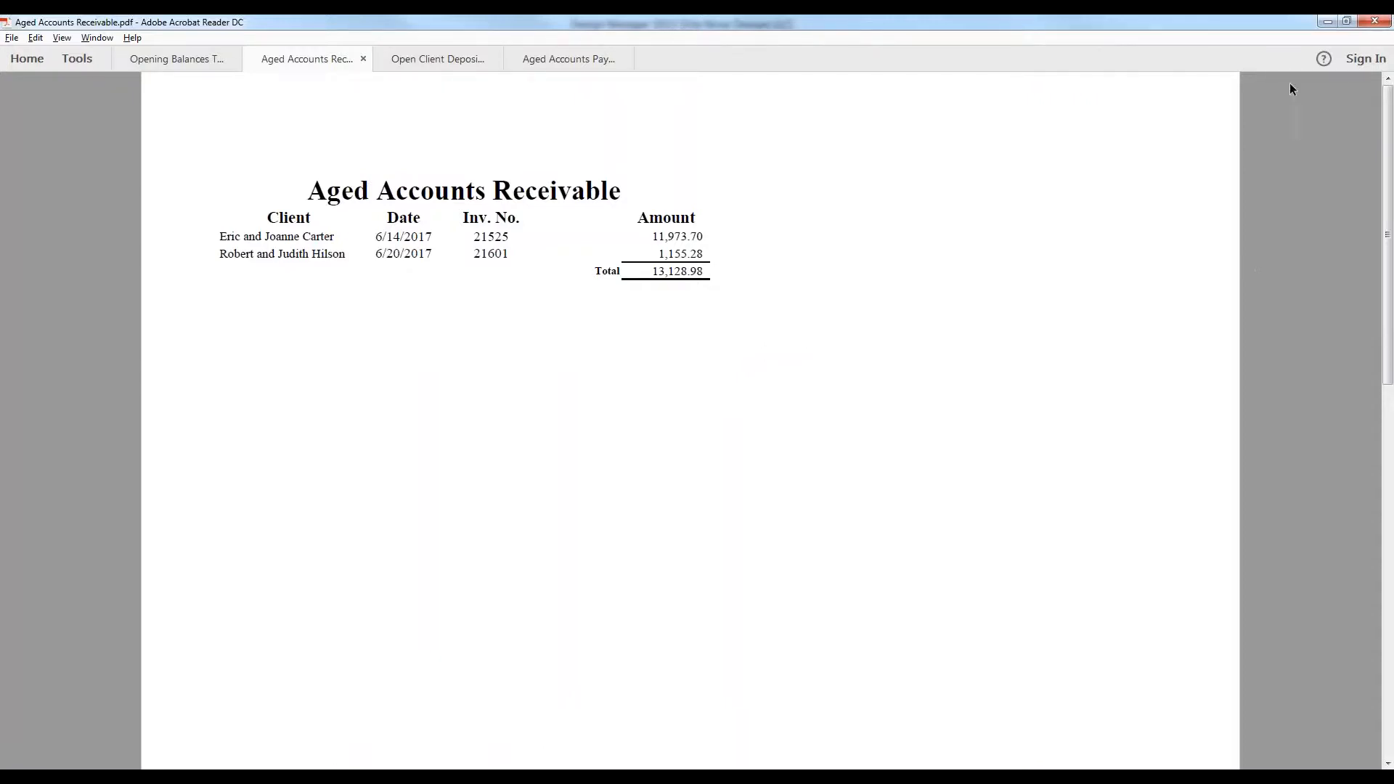
pyautogui.click(1327, 21)
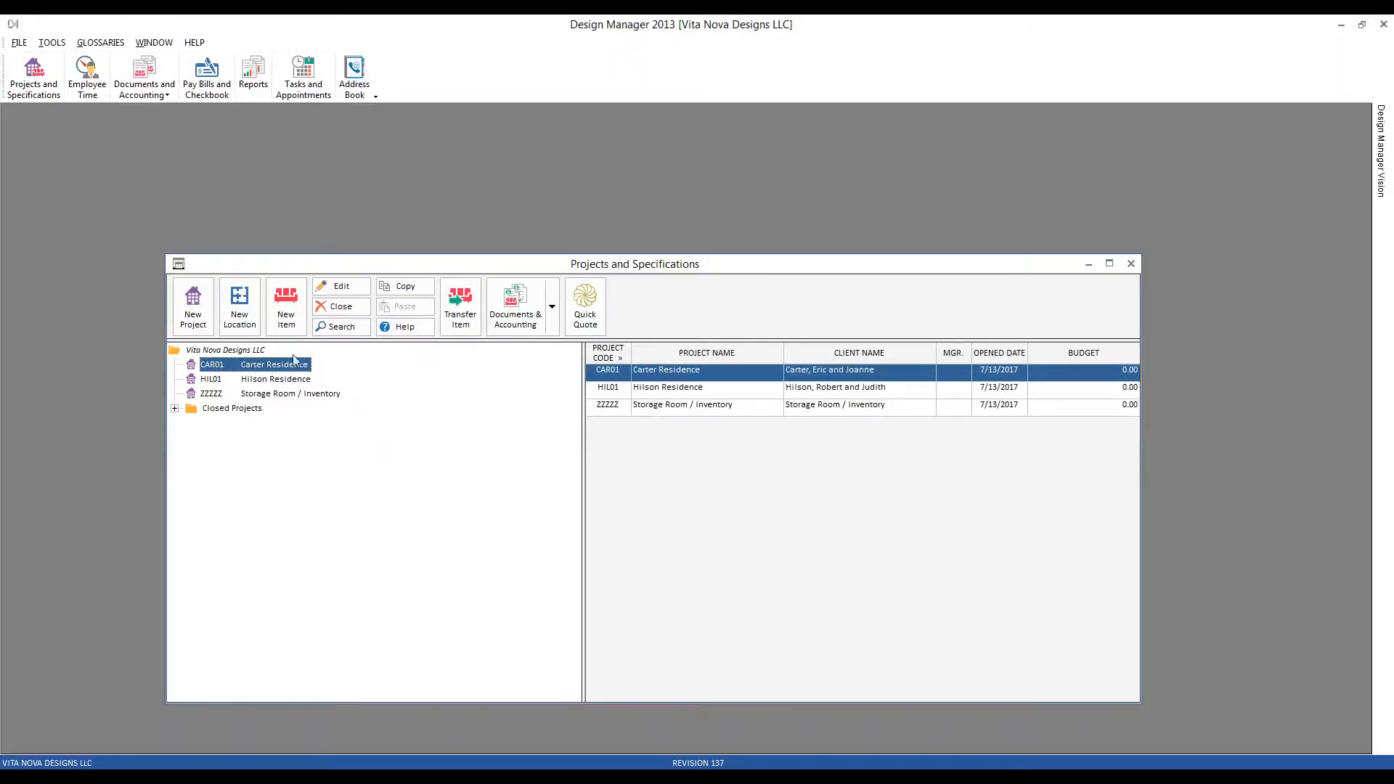
# - Add an item described as "Old Invoice #21525" to project CAR01 and open a new component for it
pyautogui.click(289, 313)
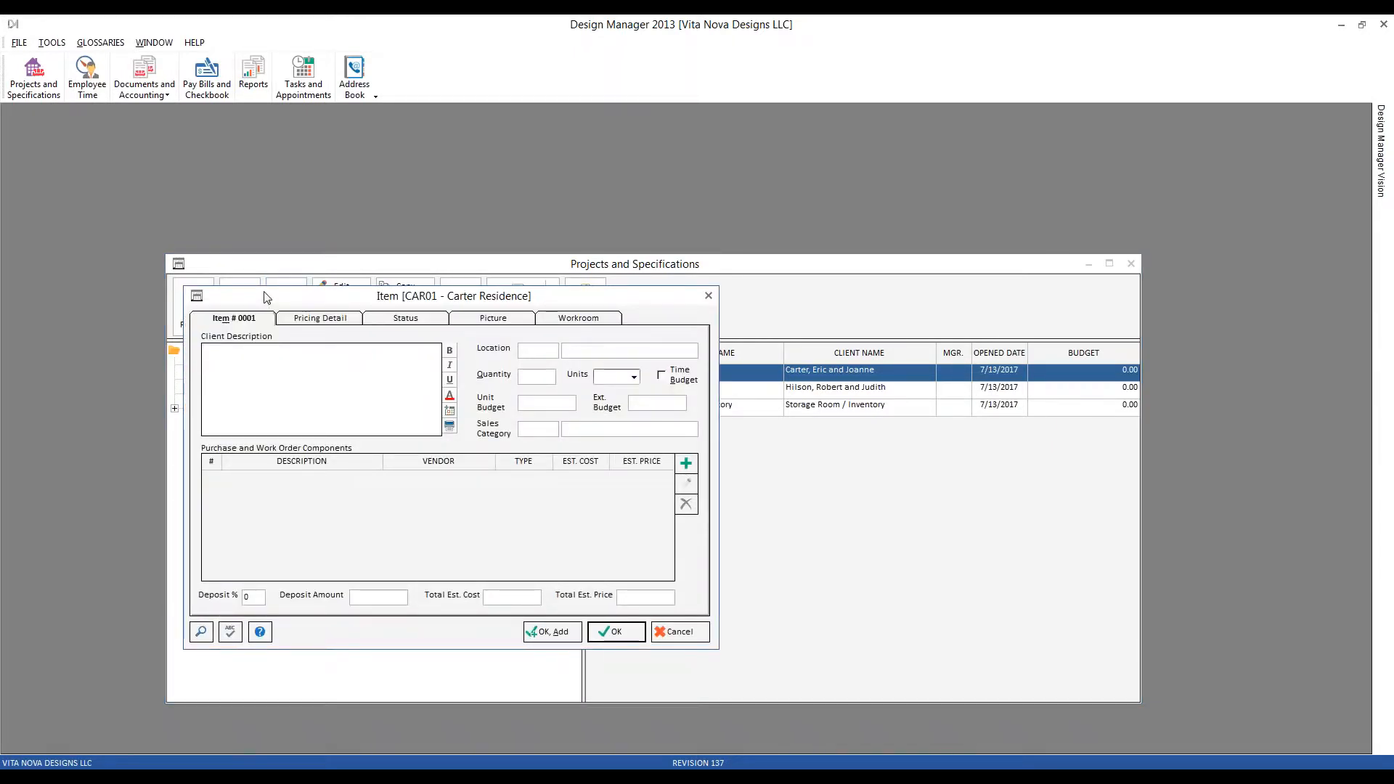
pyautogui.write('Old Invoice #21525')
pyautogui.click(685, 463)
pyautogui.moveTo(319, 318); pyautogui.dragTo(315, 312)
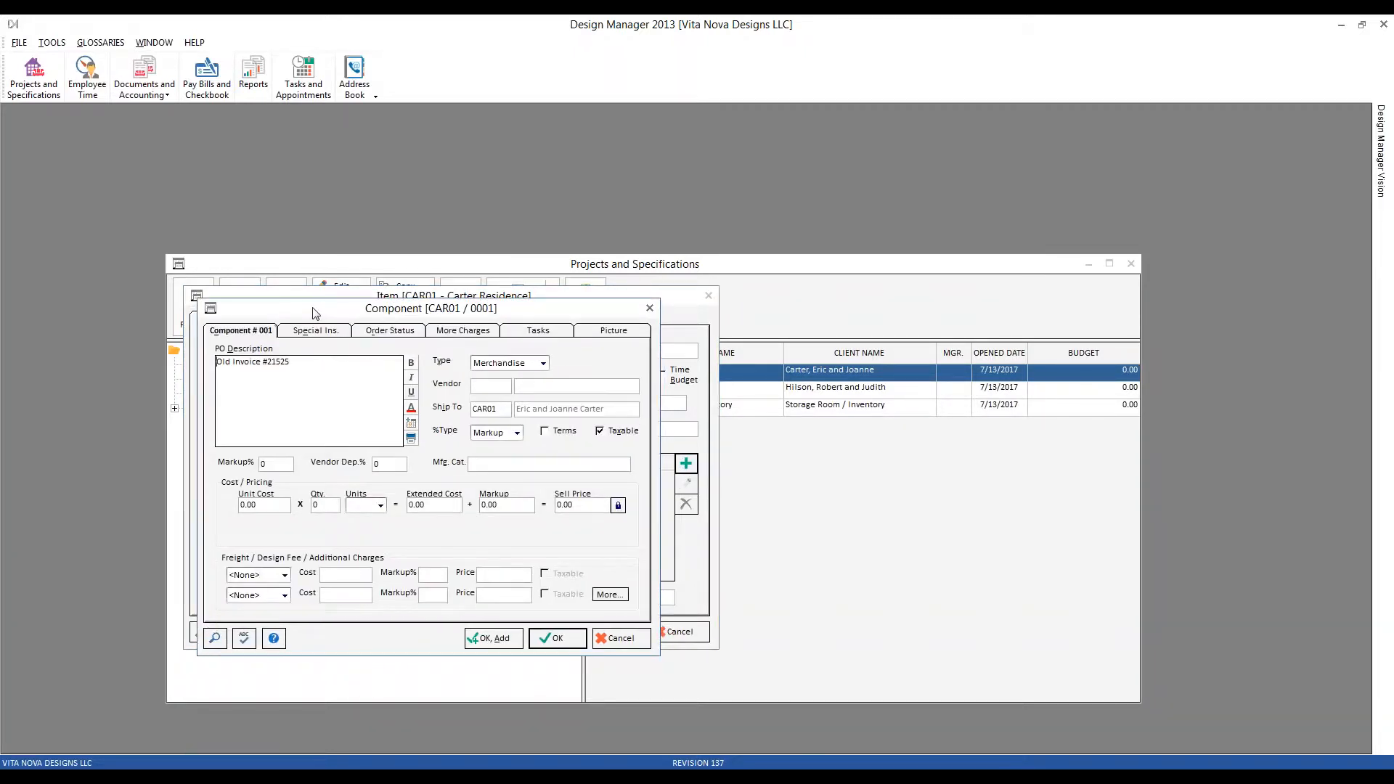
# - Make the CAR01 component non-taxable with a unit cost of 11,973.70, and save the component and its item
pyautogui.click(623, 431)
pyautogui.click(247, 505)
pyautogui.write('11973.70')
pyautogui.press('Tab')
pyautogui.click(557, 639)
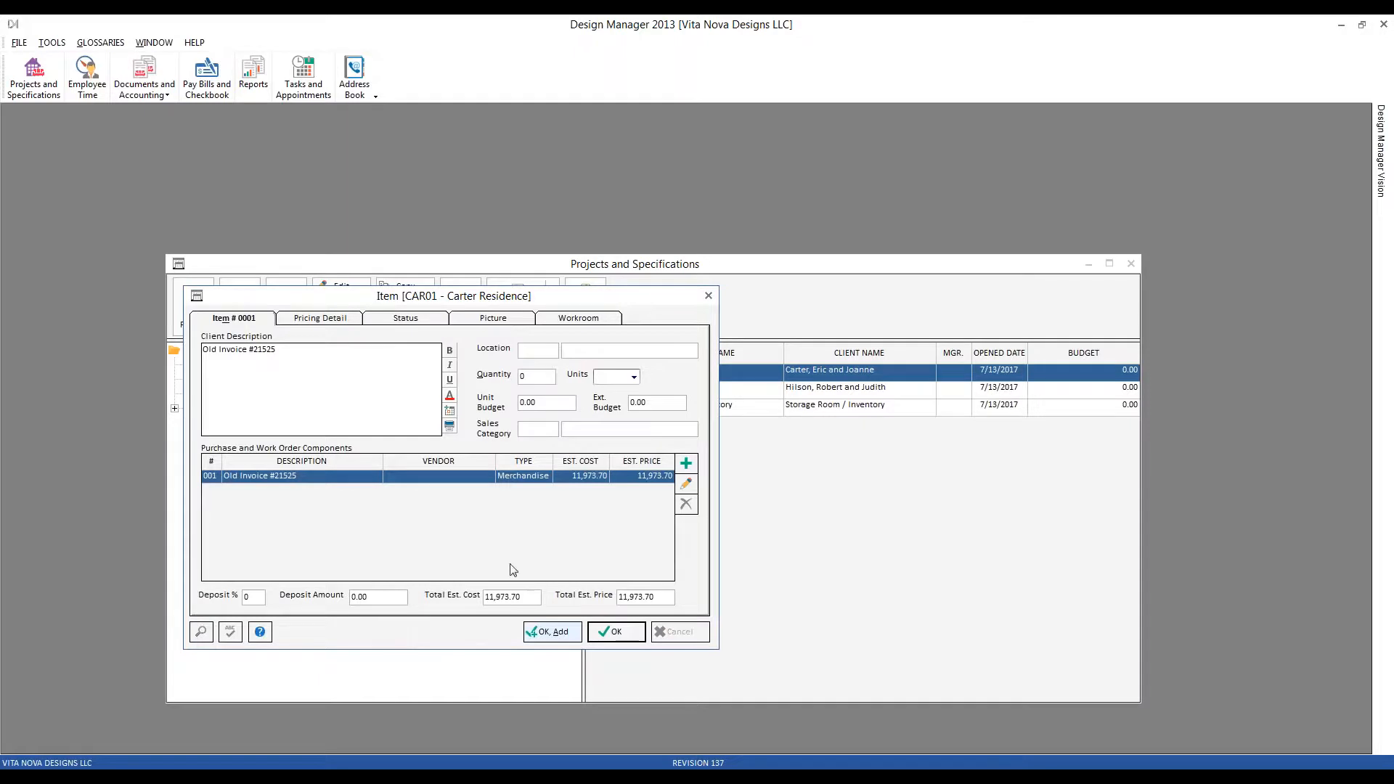
pyautogui.click(618, 633)
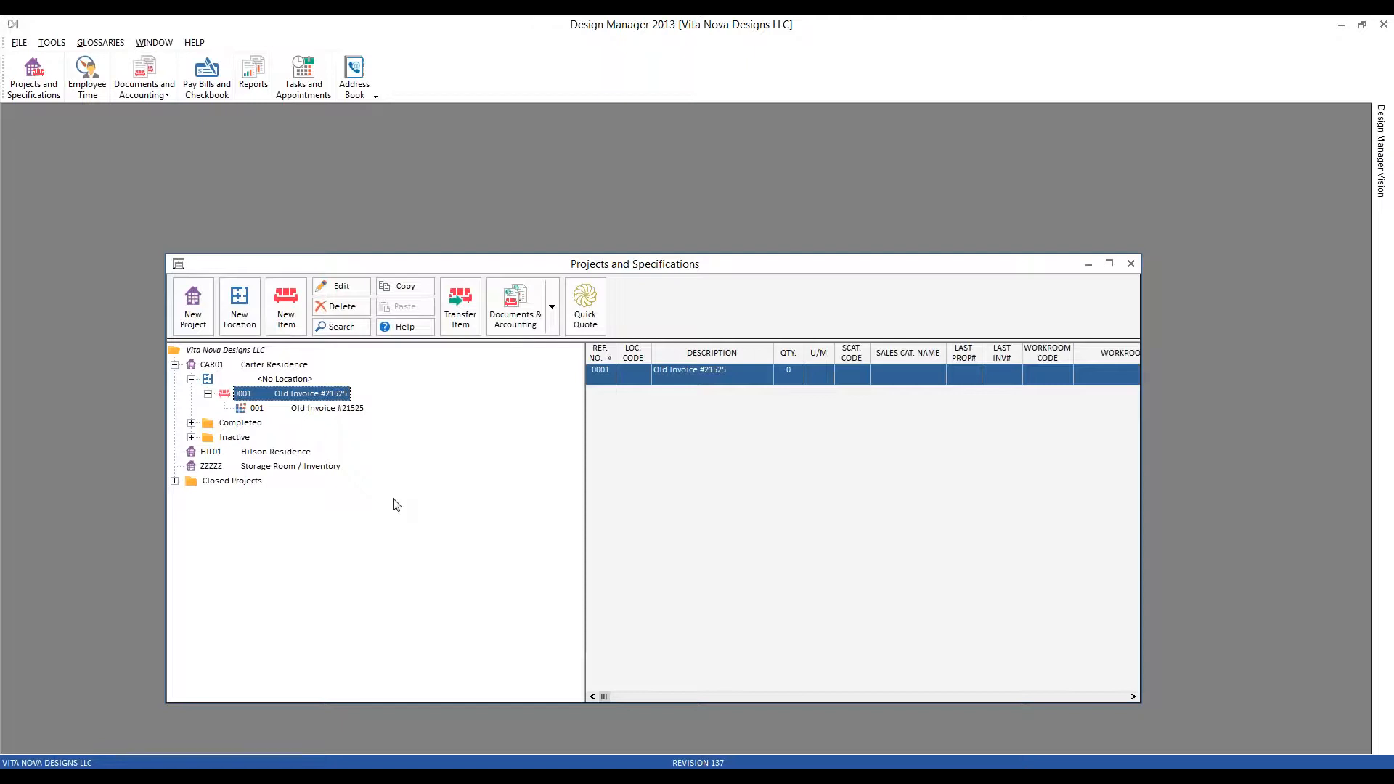
# - Add an item described as "Old Invoice #21601" to project HIL01 and open a new component for it
pyautogui.click(300, 453)
pyautogui.click(286, 305)
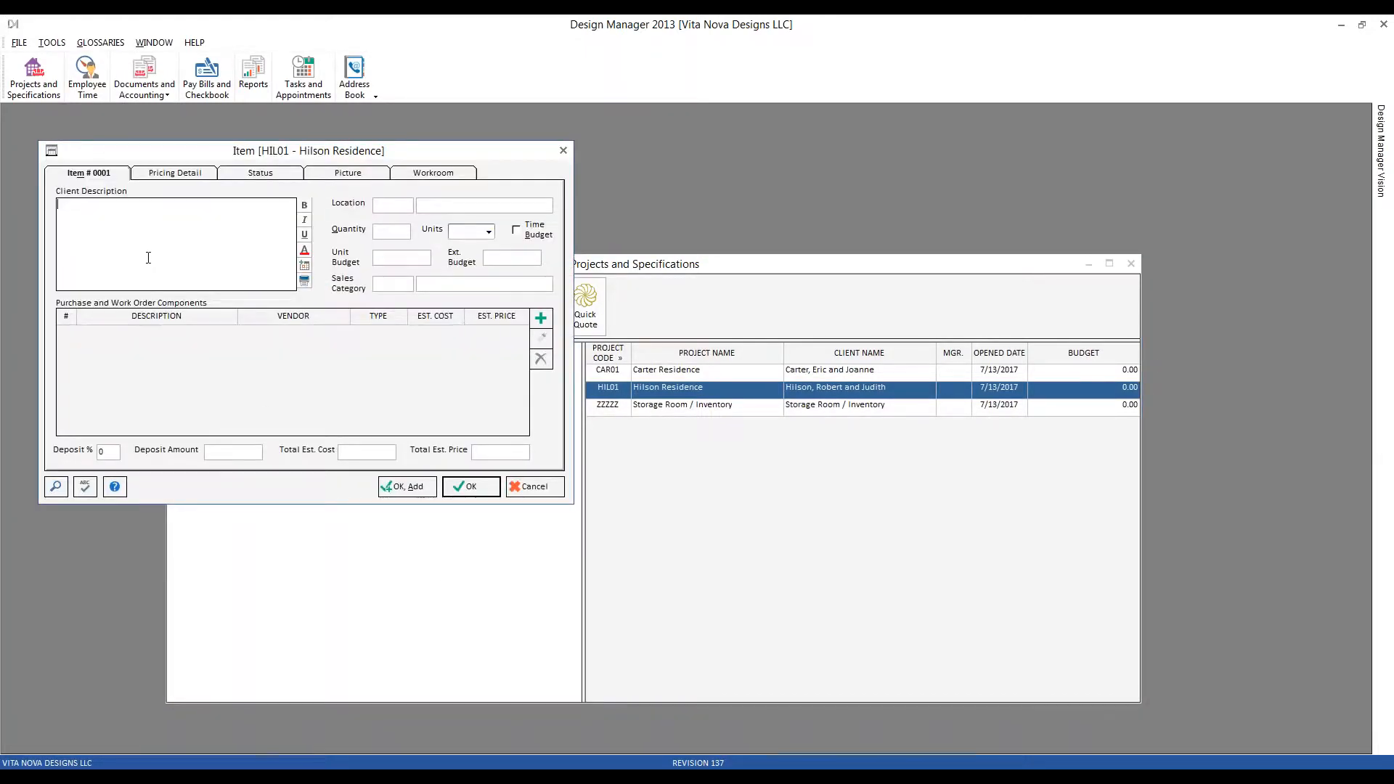
pyautogui.write('Old Invoice #21601')
pyautogui.click(541, 319)
pyautogui.moveTo(226, 166); pyautogui.dragTo(361, 291)
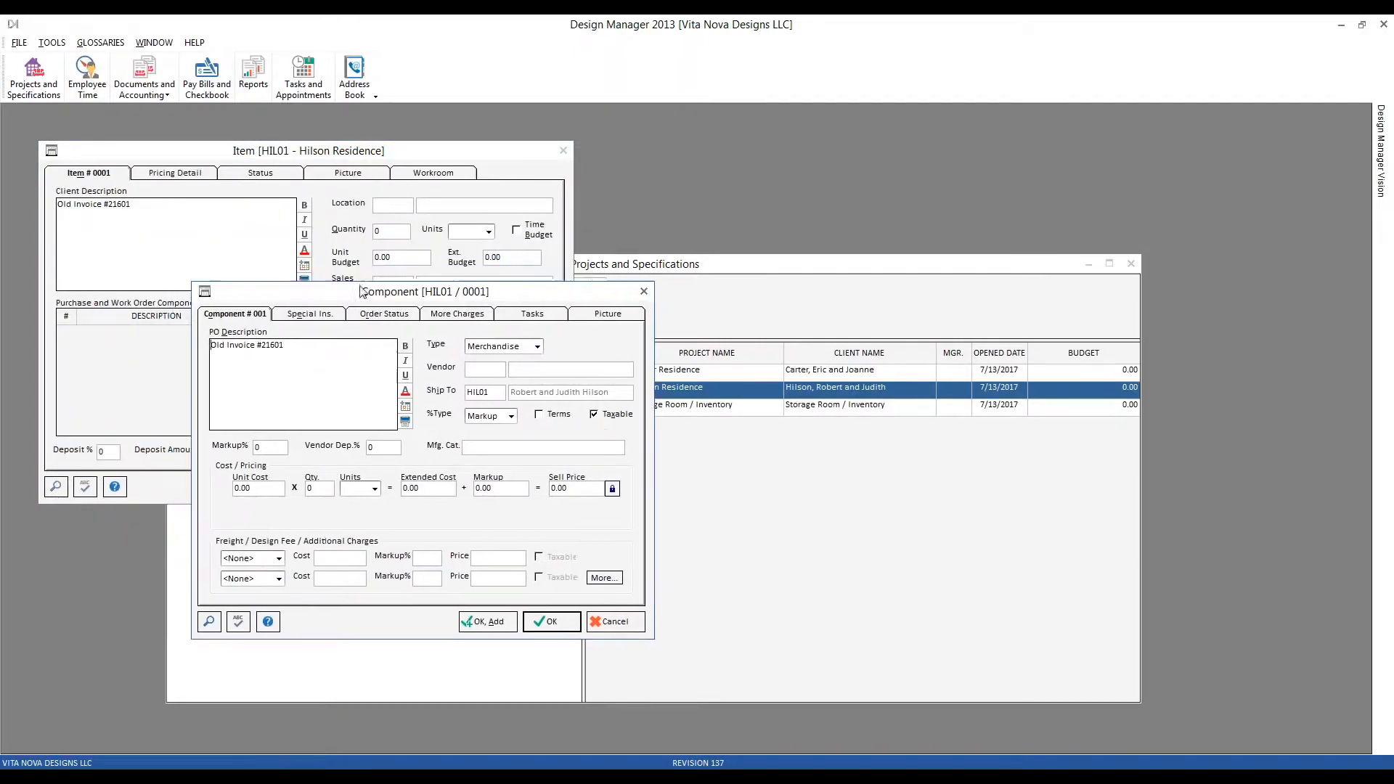
# - Make the HIL01 component non-taxable with a unit cost of 1,155.28, and save the component and its item
pyautogui.click(618, 415)
pyautogui.click(264, 488)
pyautogui.write('1155.28')
pyautogui.press('Return')
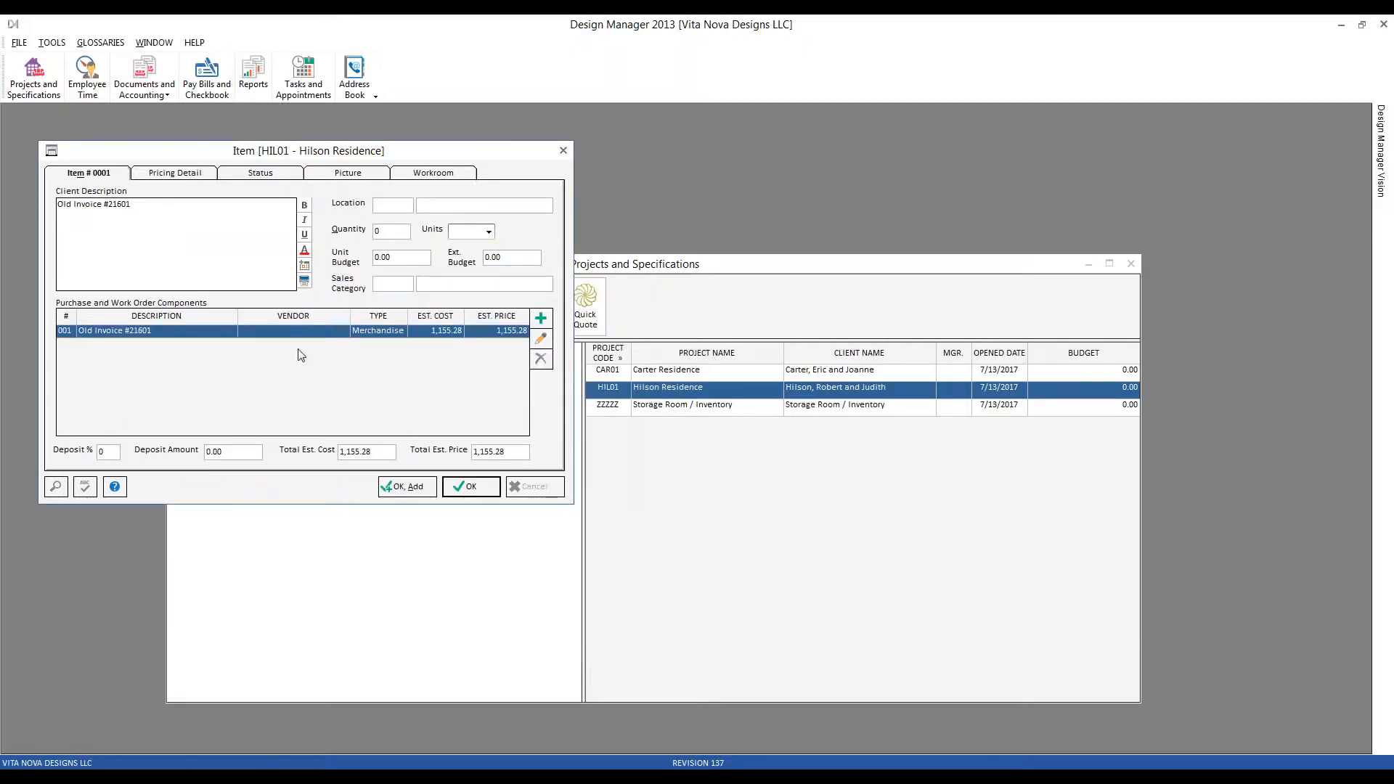
pyautogui.click(468, 486)
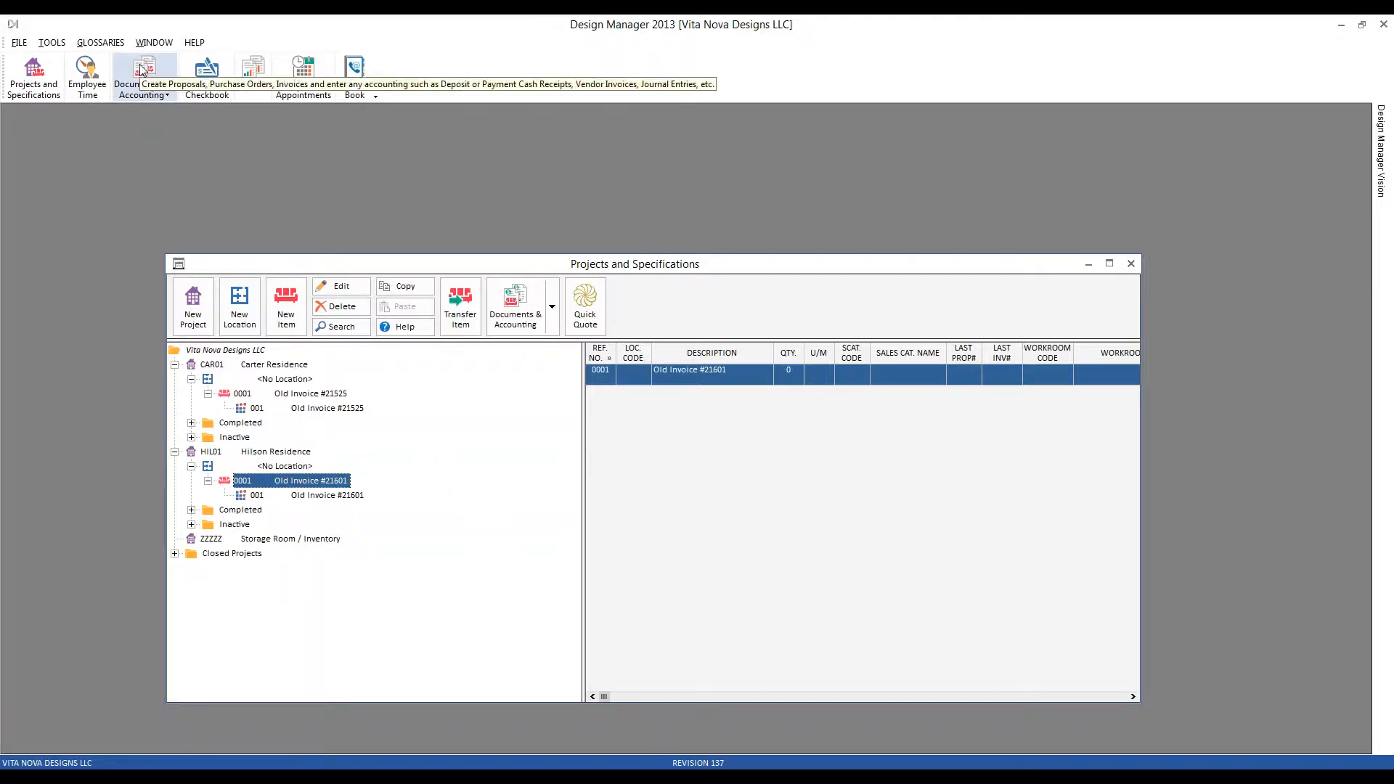
# - Start a new client invoice for project CAR01 and set its date to 6/14/2017, checked against the receivables report
pyautogui.click(248, 365)
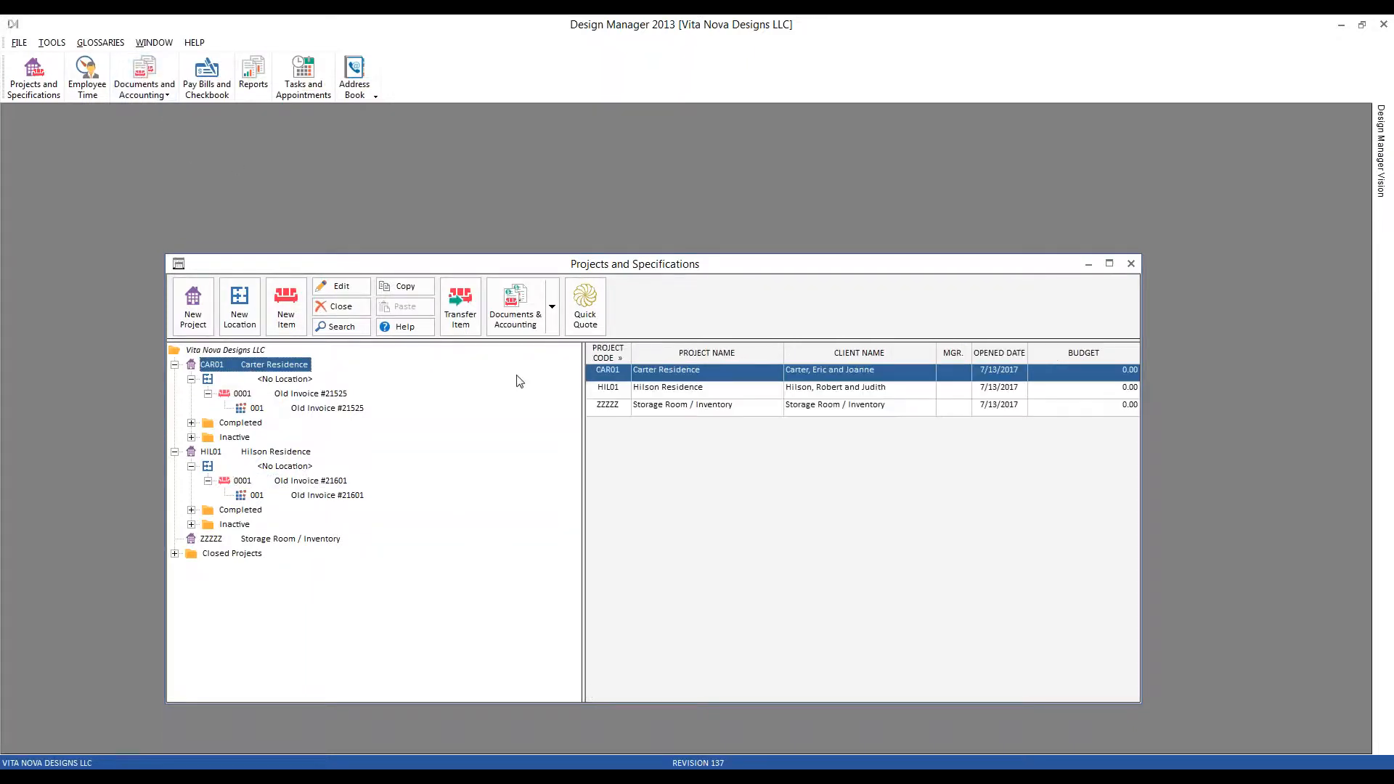
pyautogui.click(515, 319)
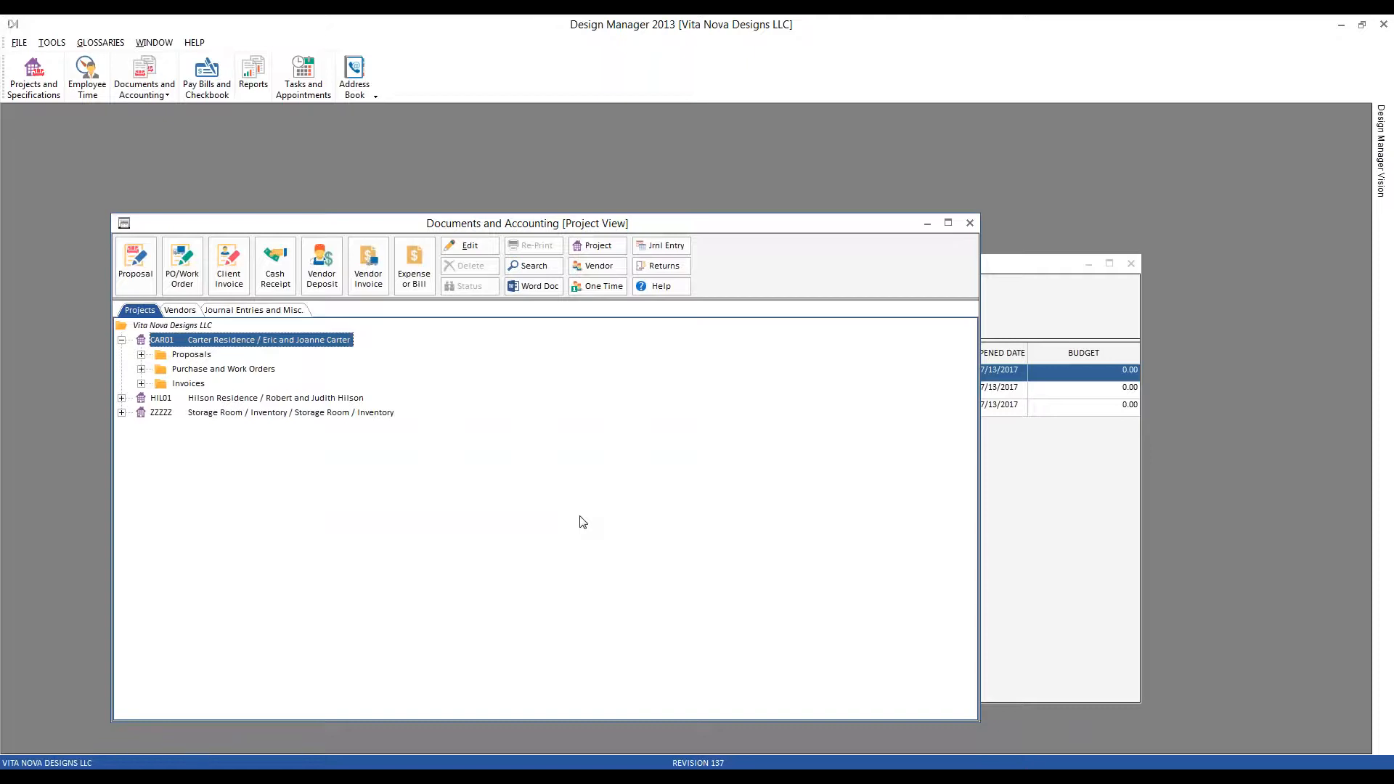
pyautogui.click(237, 278)
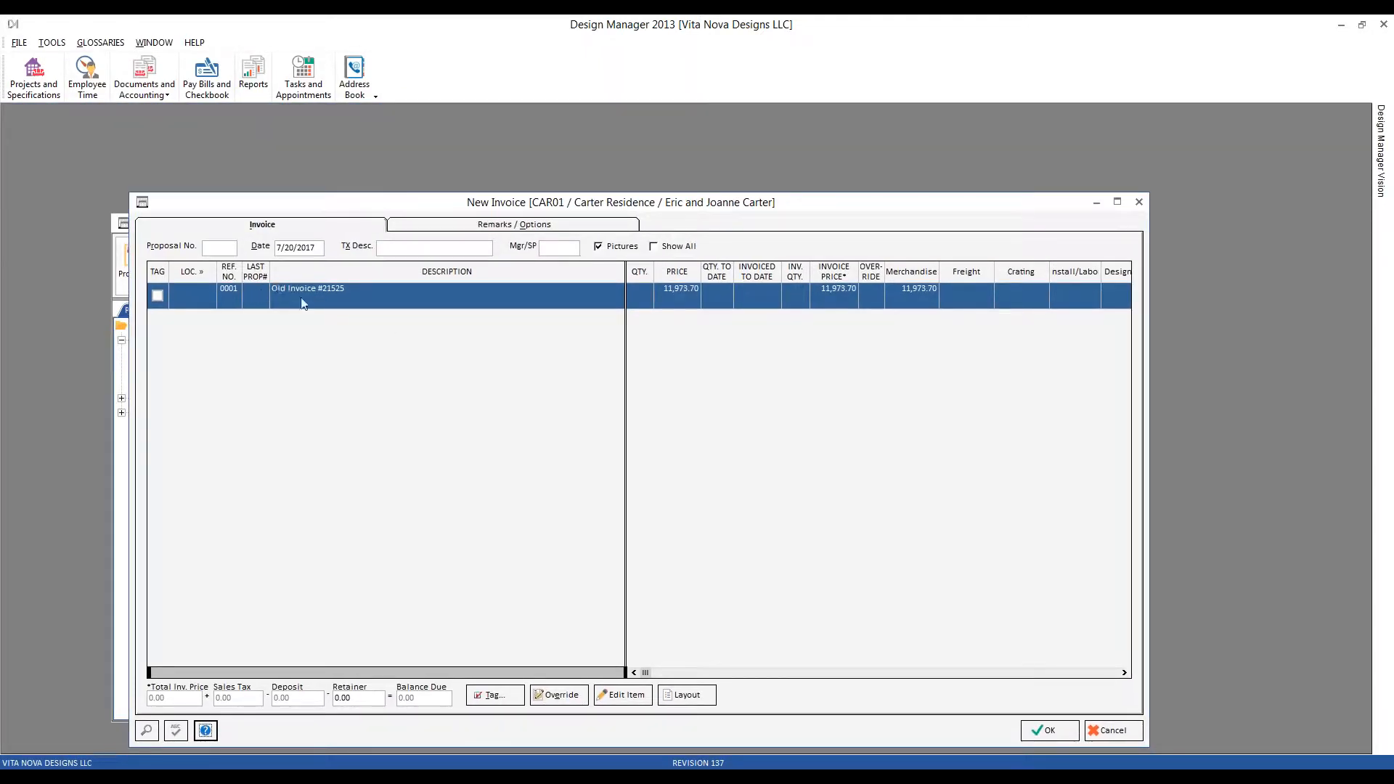
pyautogui.click(350, 305)
pyautogui.click(315, 248)
pyautogui.hotkey('alt', 'Tab')
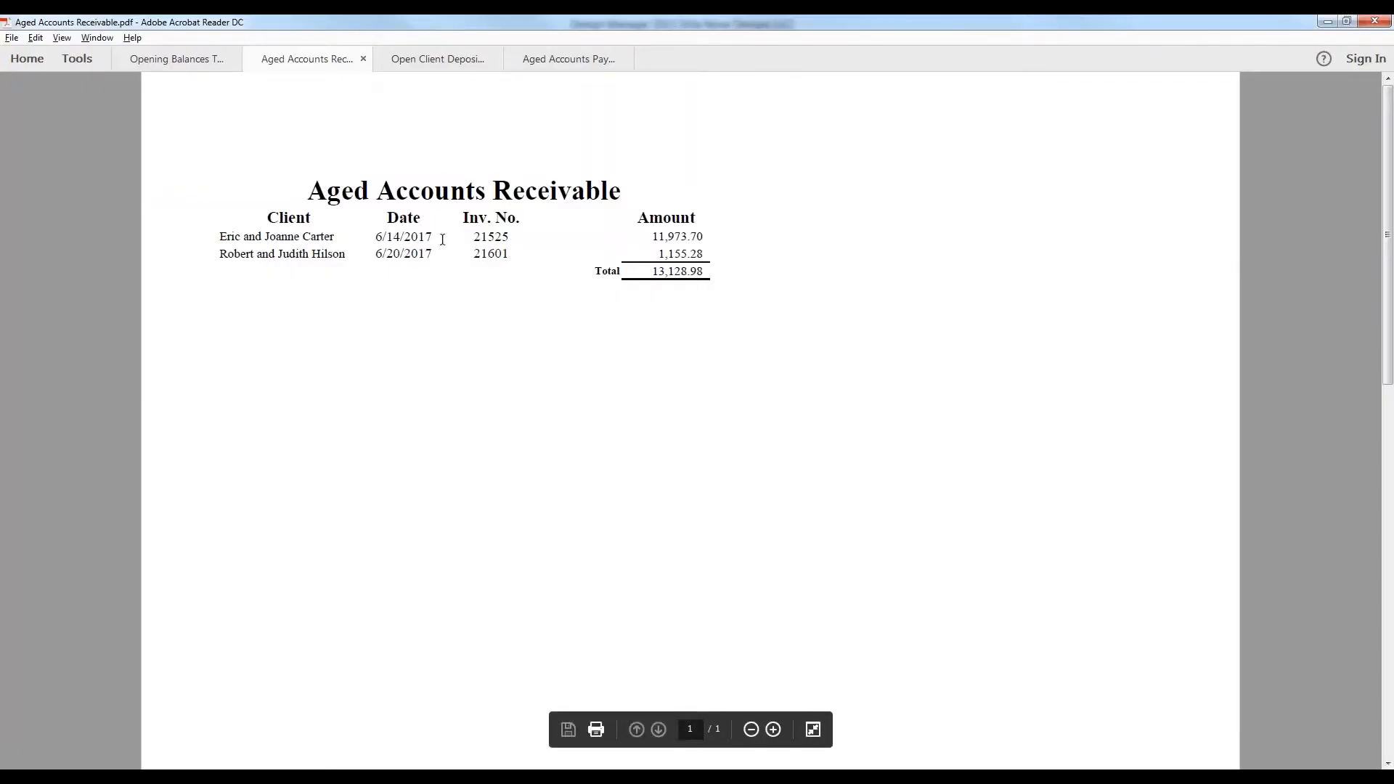
pyautogui.click(1328, 22)
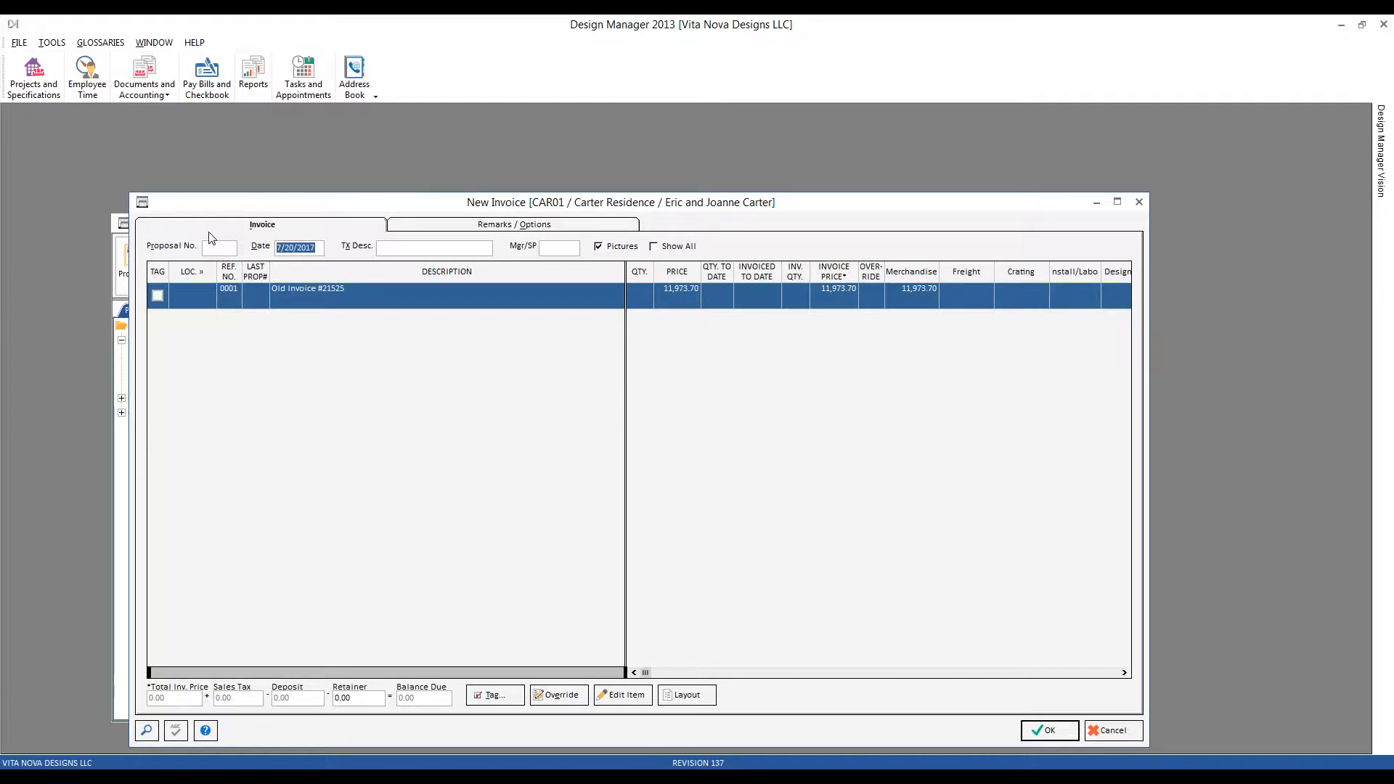
pyautogui.write('6 14')
pyautogui.click(147, 731)
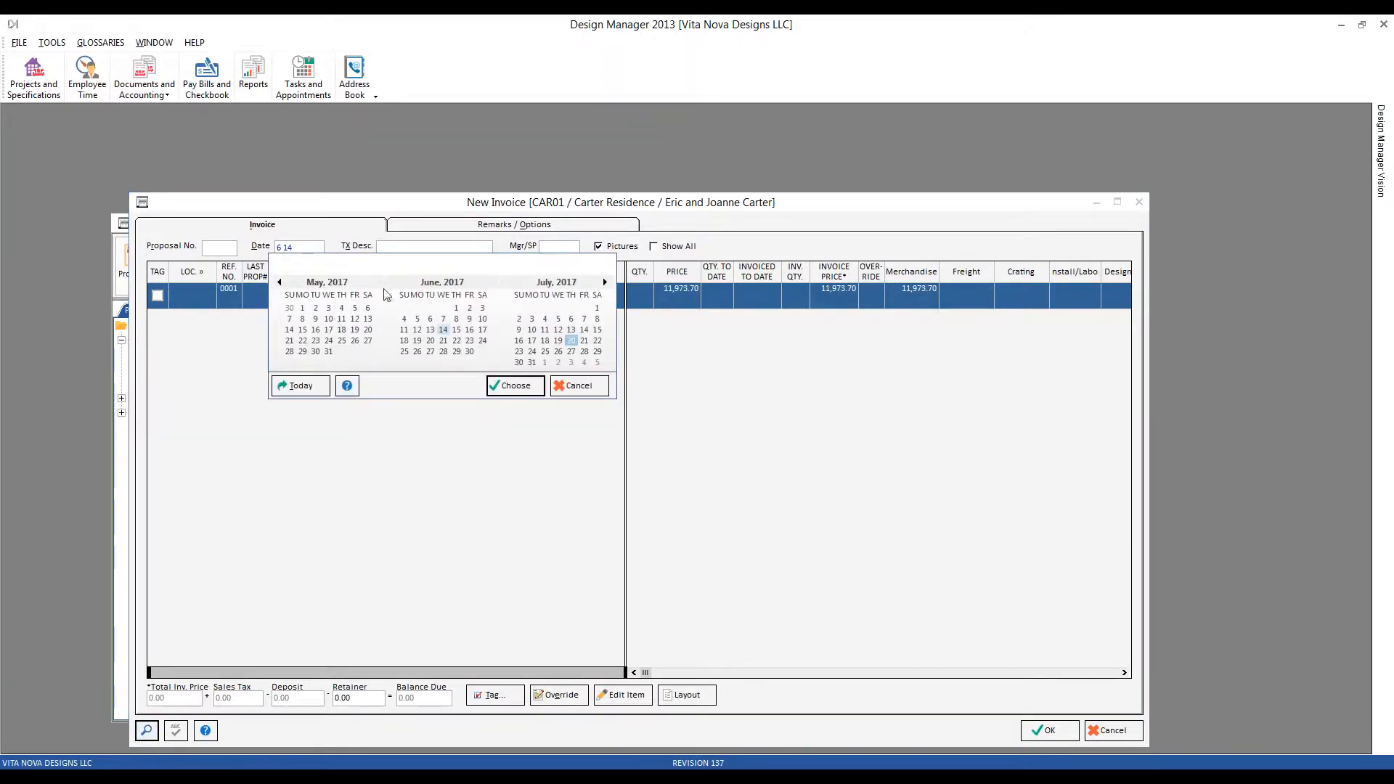
pyautogui.click(512, 385)
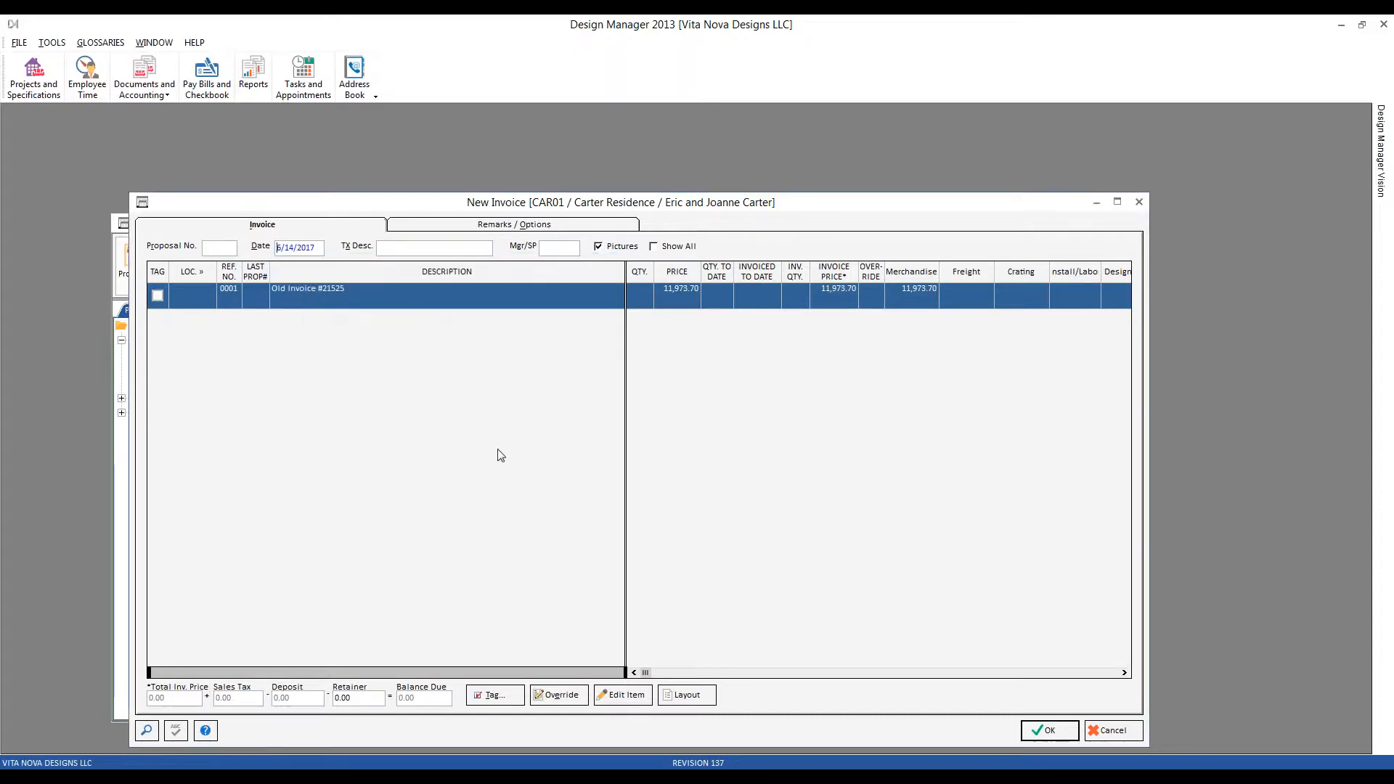
# - Give the invoice the transaction description "old invoice #21525" and tag item 0001 for invoicing
pyautogui.click(402, 248)
pyautogui.write('old invoice #21525')
pyautogui.click(330, 303)
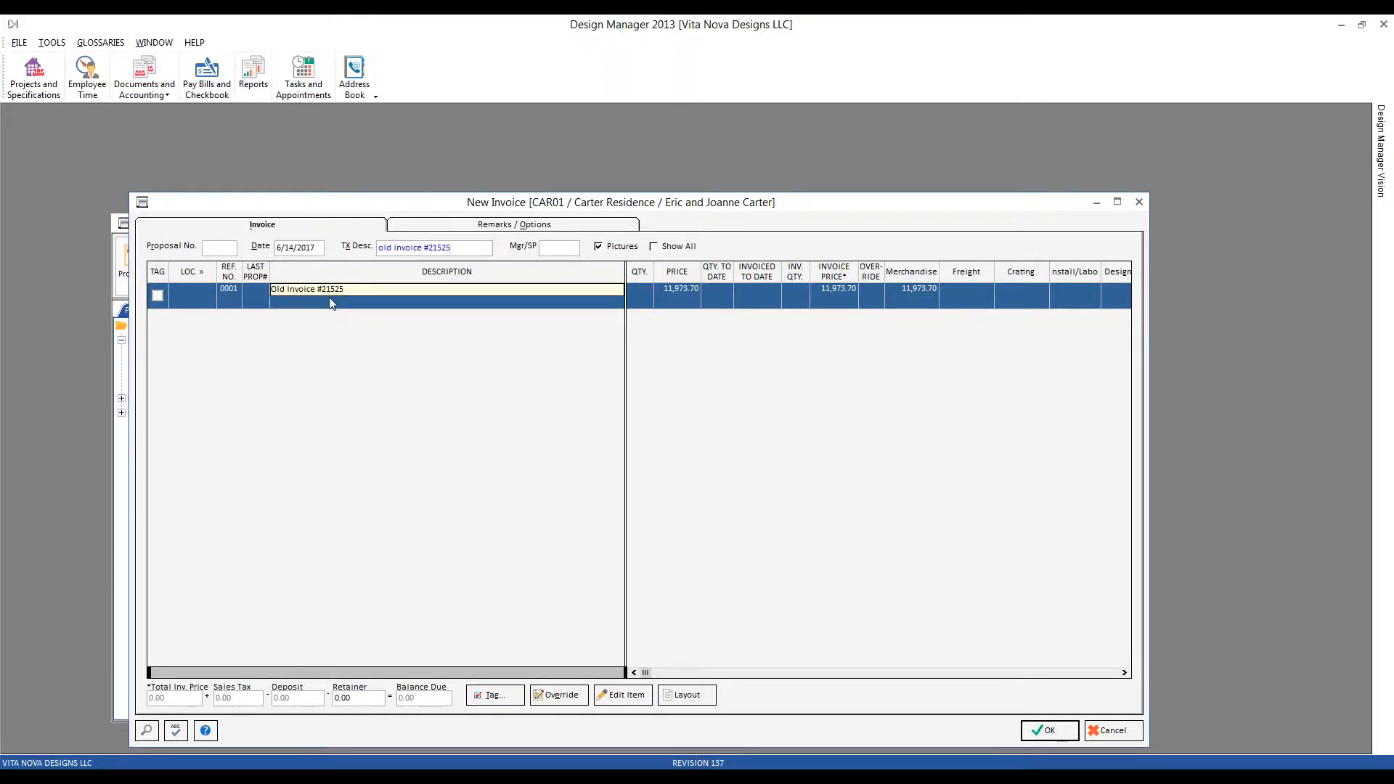
pyautogui.click(157, 296)
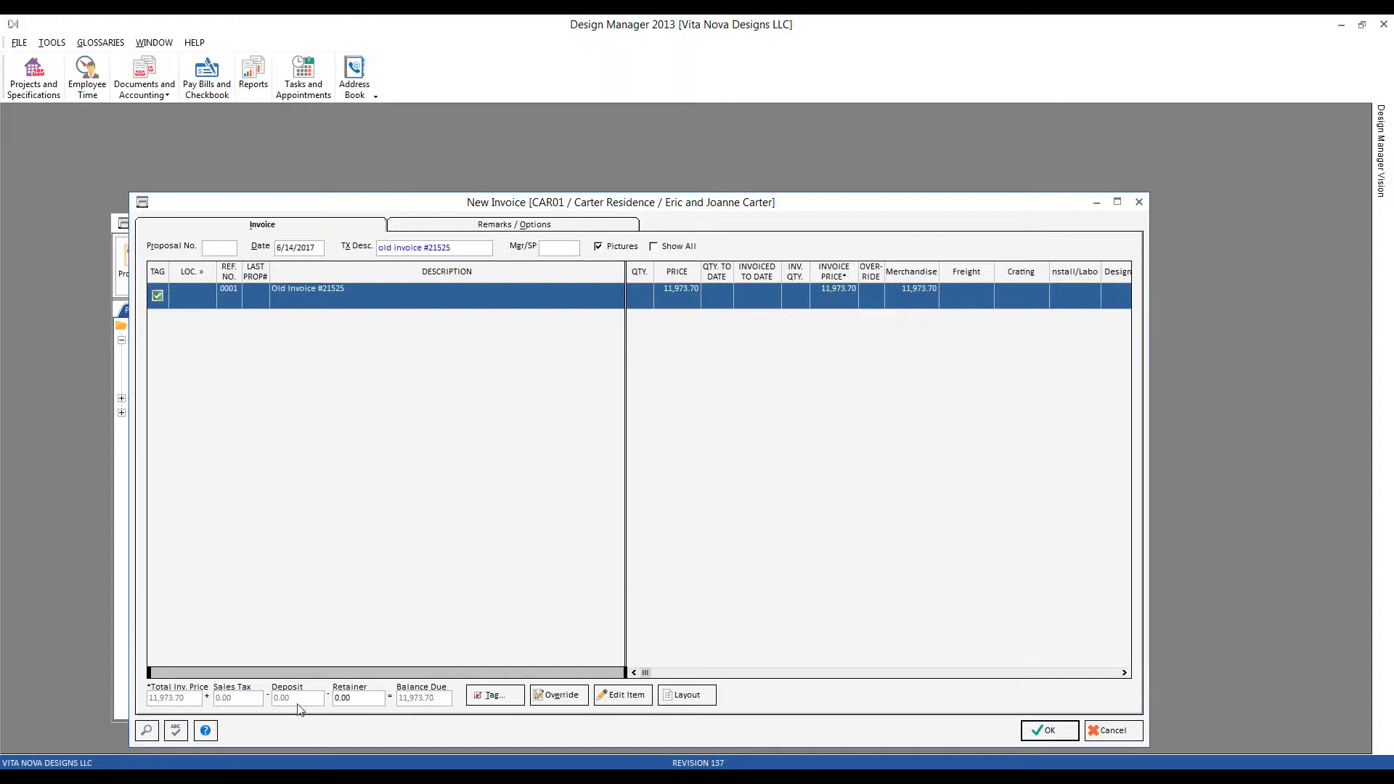
# - Preview the CAR01 client invoice in the Modern style, review it, and accept it
pyautogui.click(1048, 733)
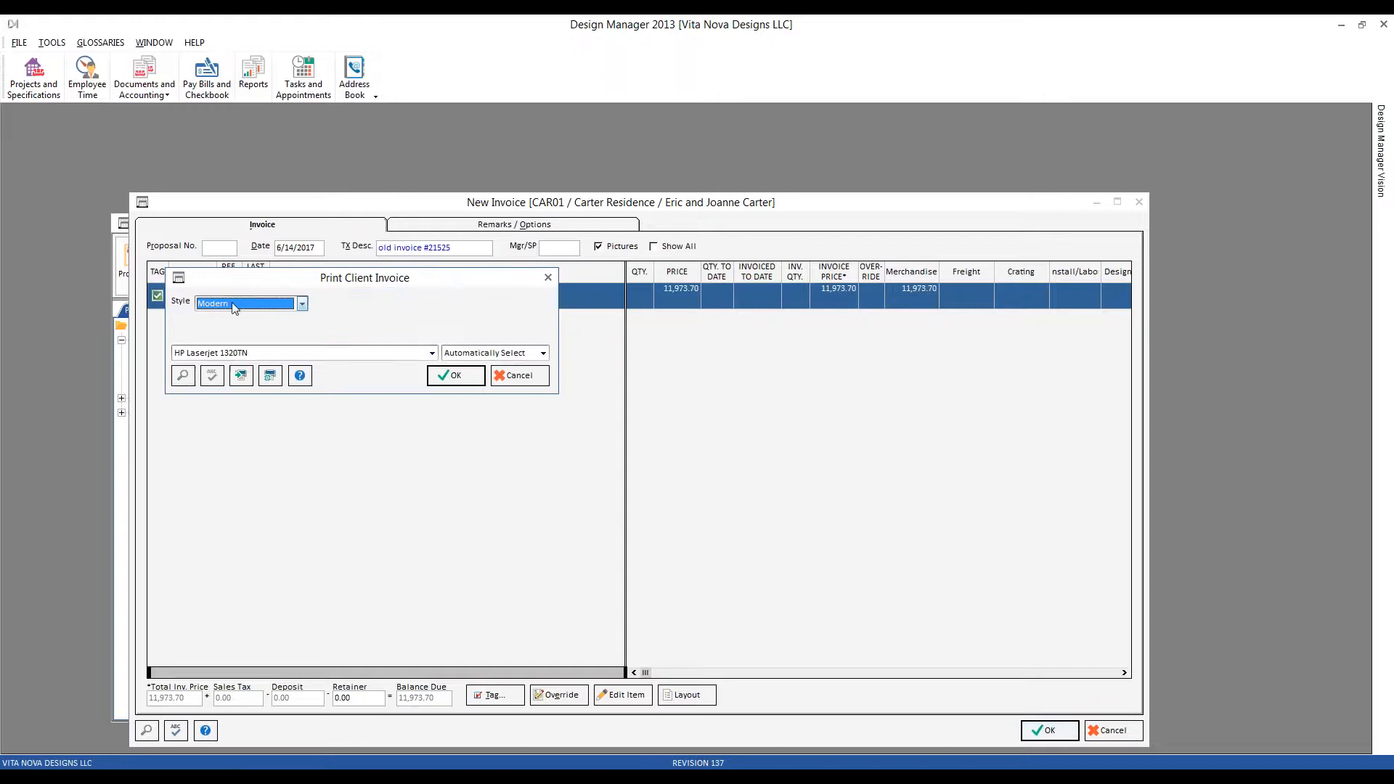
pyautogui.click(468, 376)
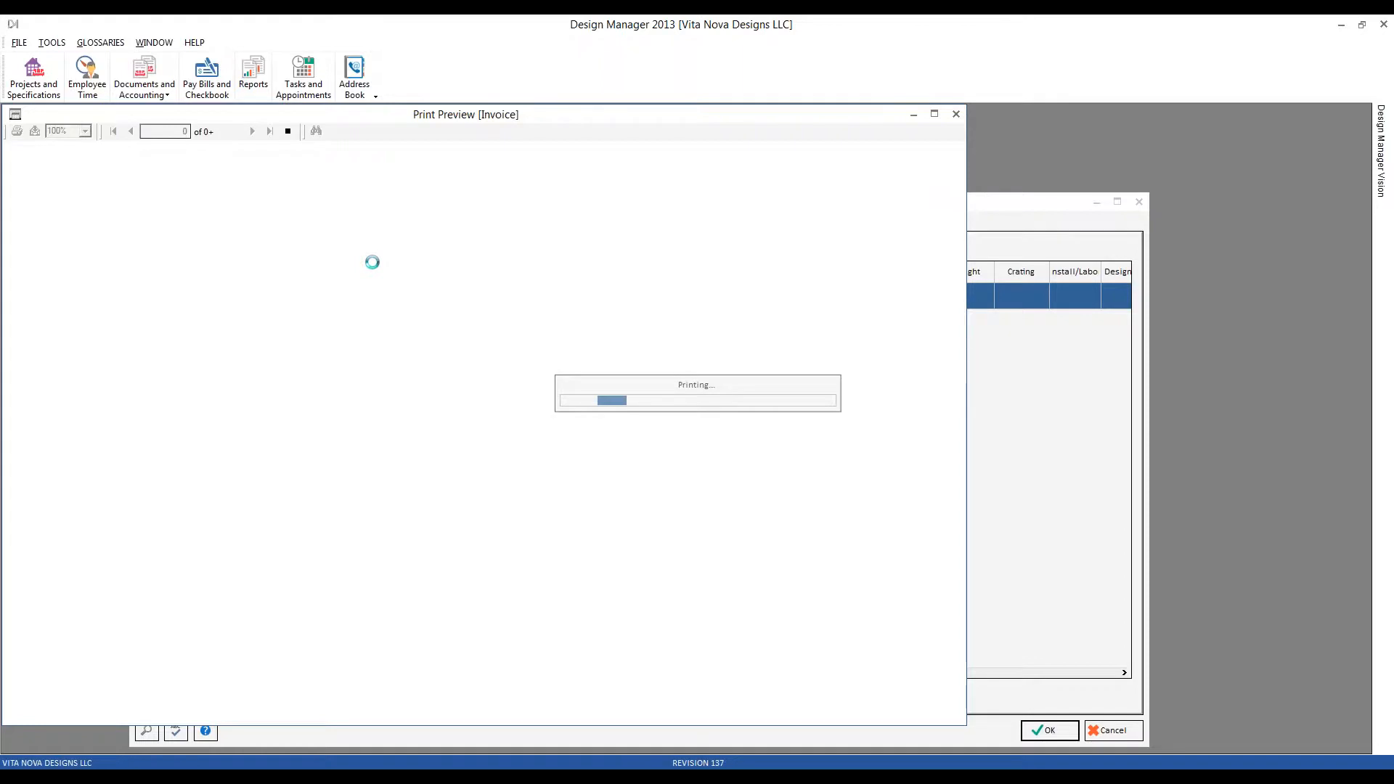
pyautogui.scroll(-3, 377, 281)
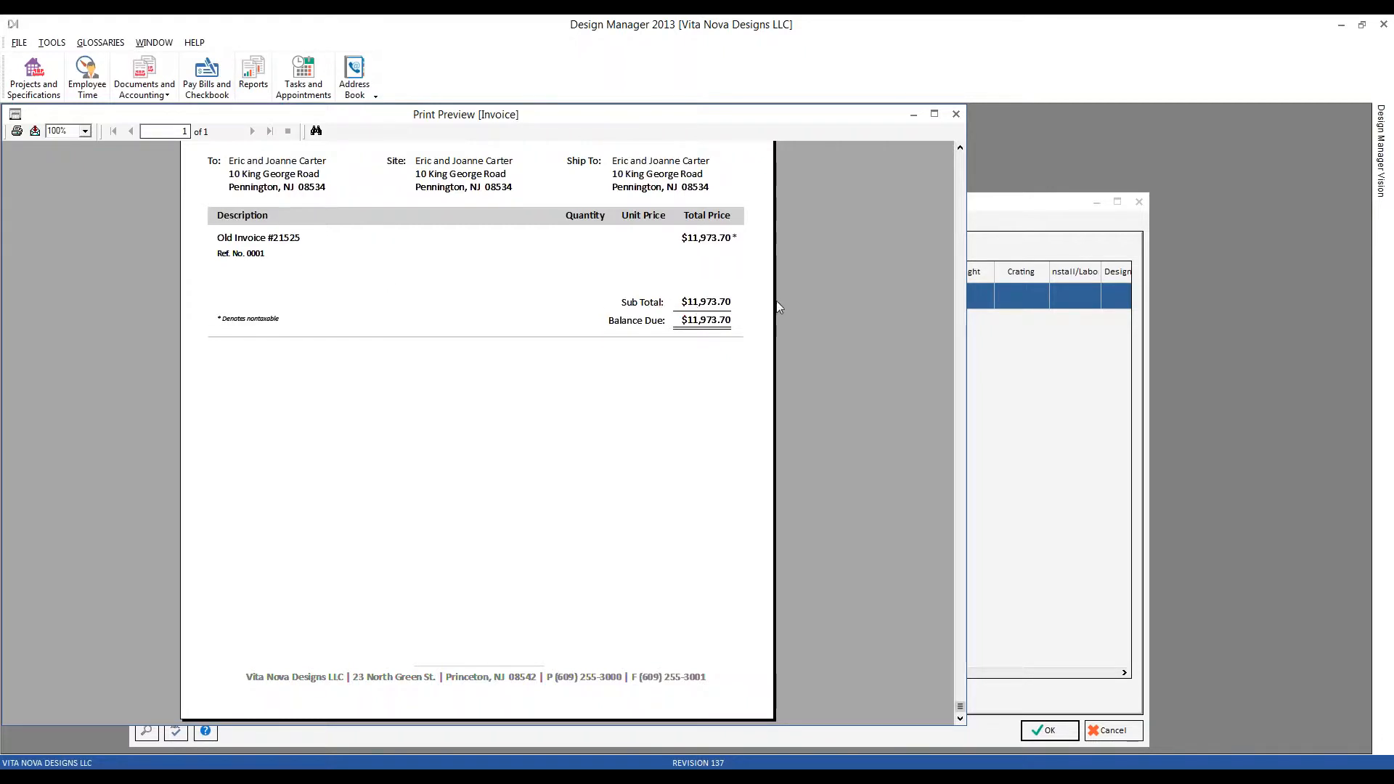
pyautogui.click(955, 116)
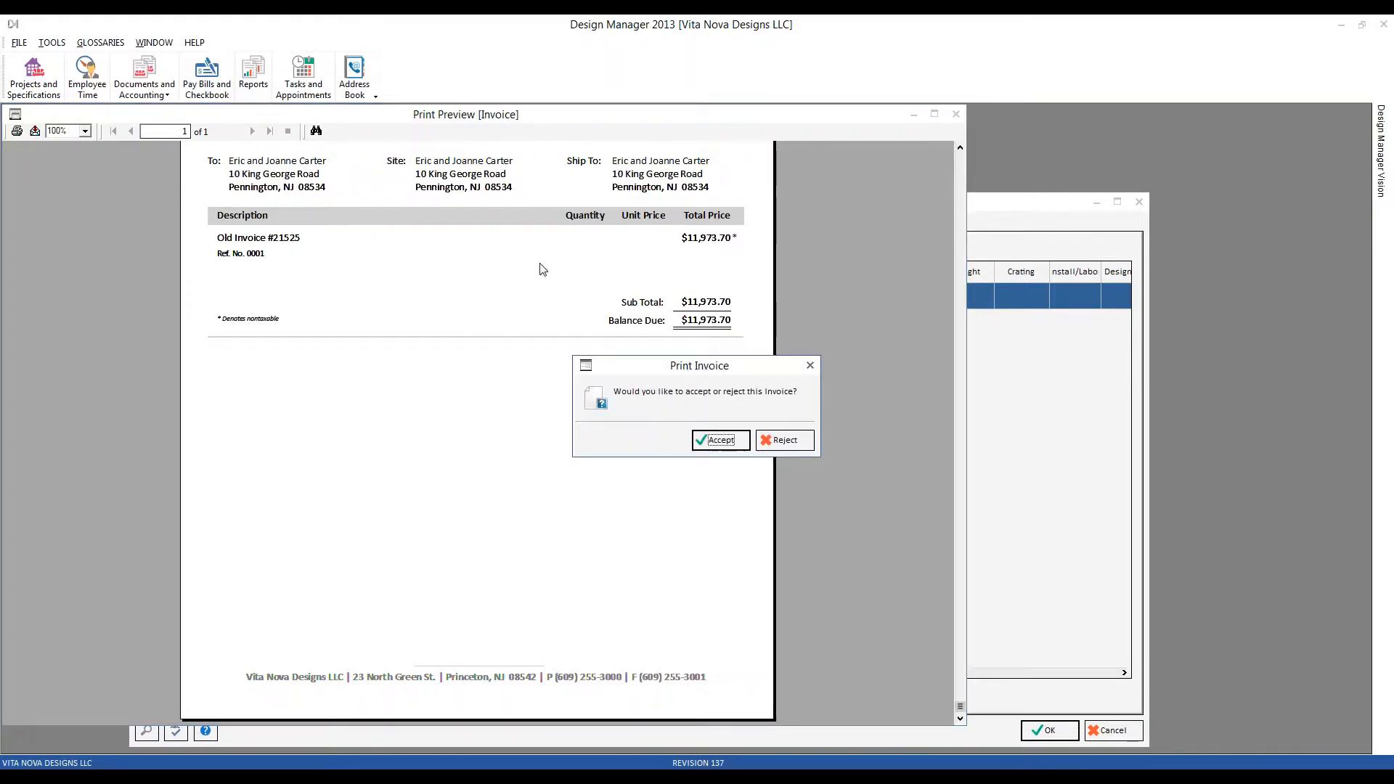
pyautogui.click(715, 441)
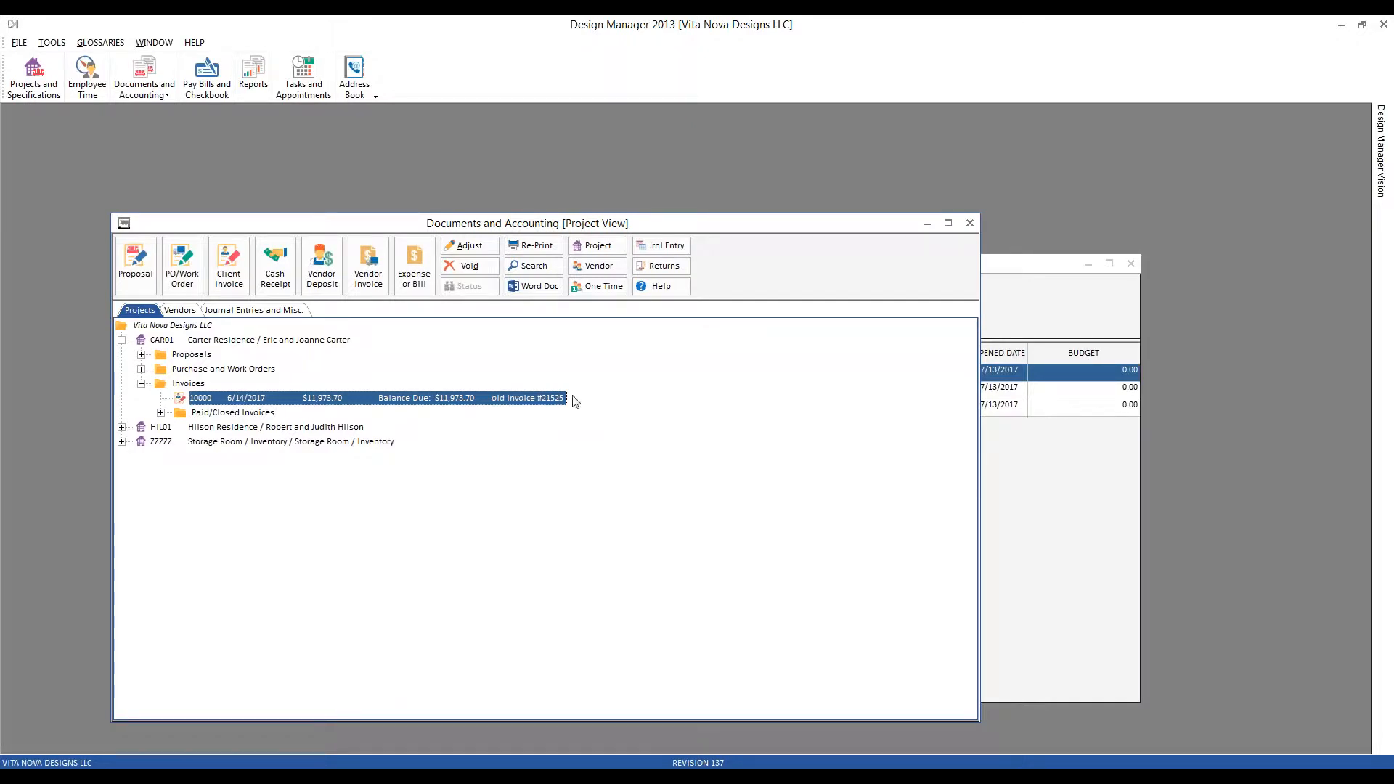
# - Create a client invoice for project HIL01 dated 6/20/2017, with transaction description "old invoice #21601" and item 0001 tagged
pyautogui.click(260, 428)
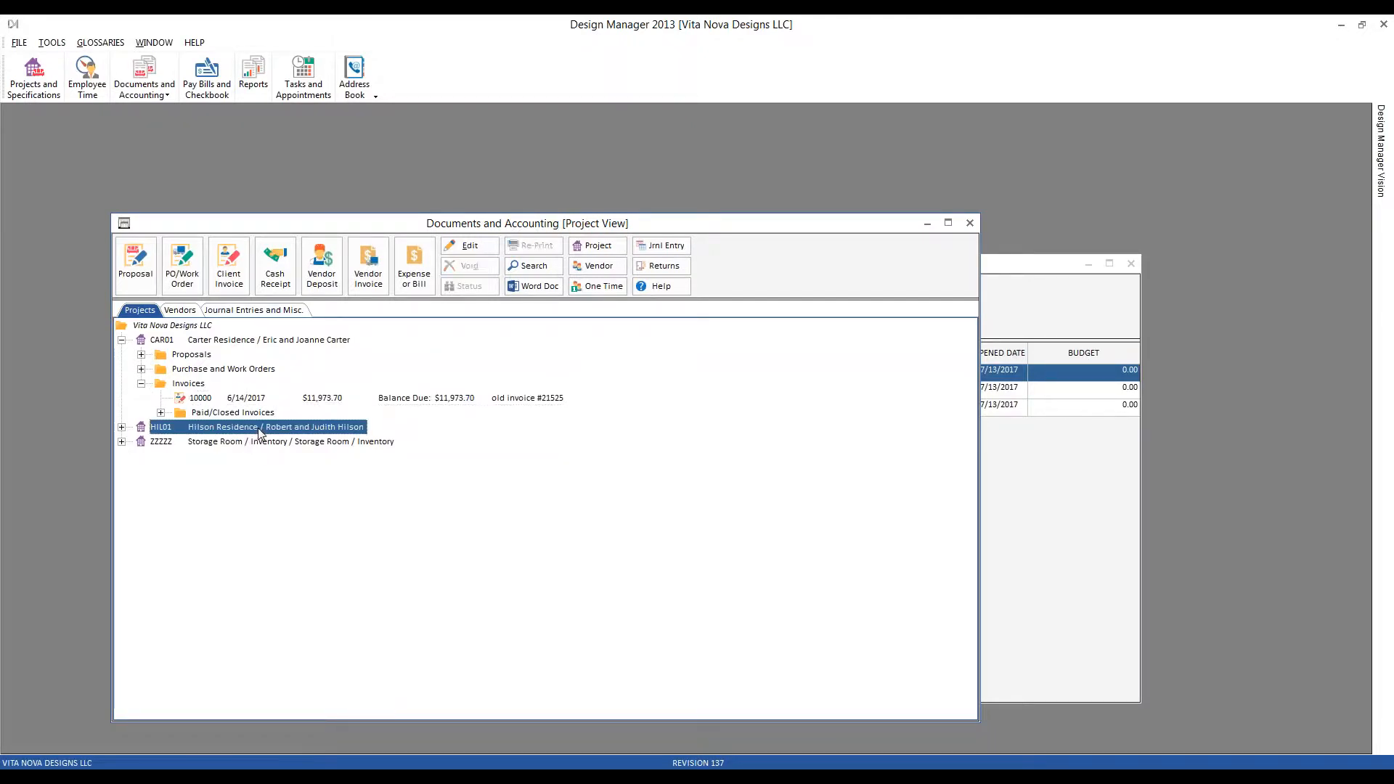
pyautogui.click(231, 271)
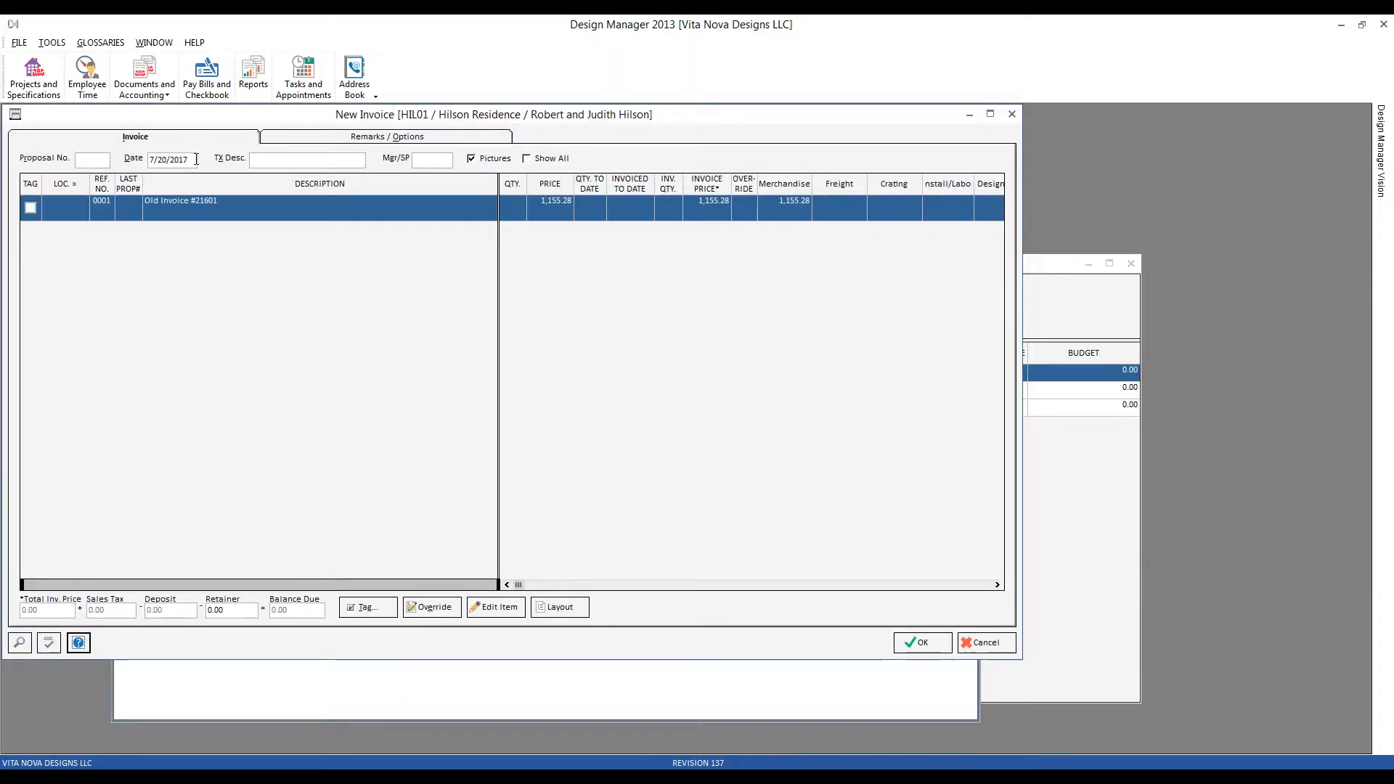
pyautogui.click(196, 159)
pyautogui.write('6 20')
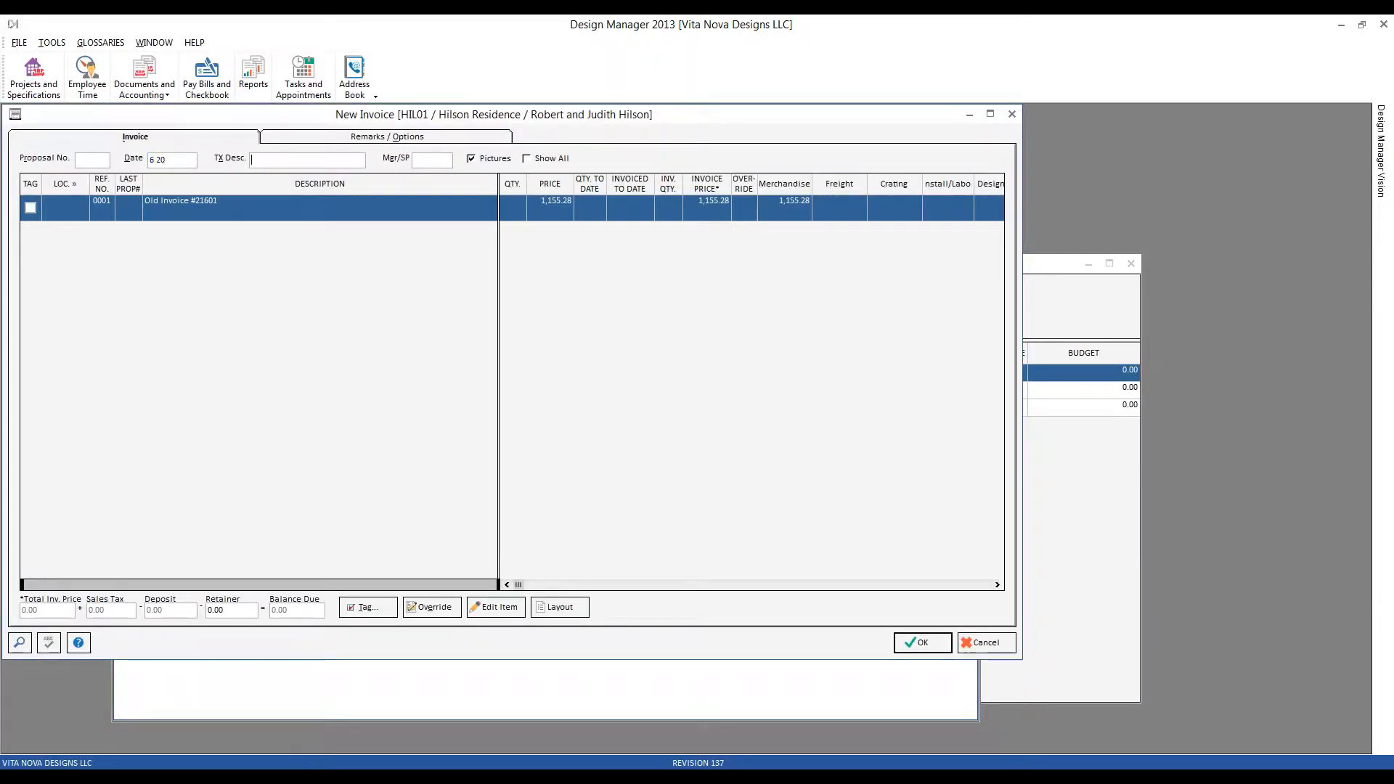
pyautogui.write('old invoice #21601')
pyautogui.click(30, 208)
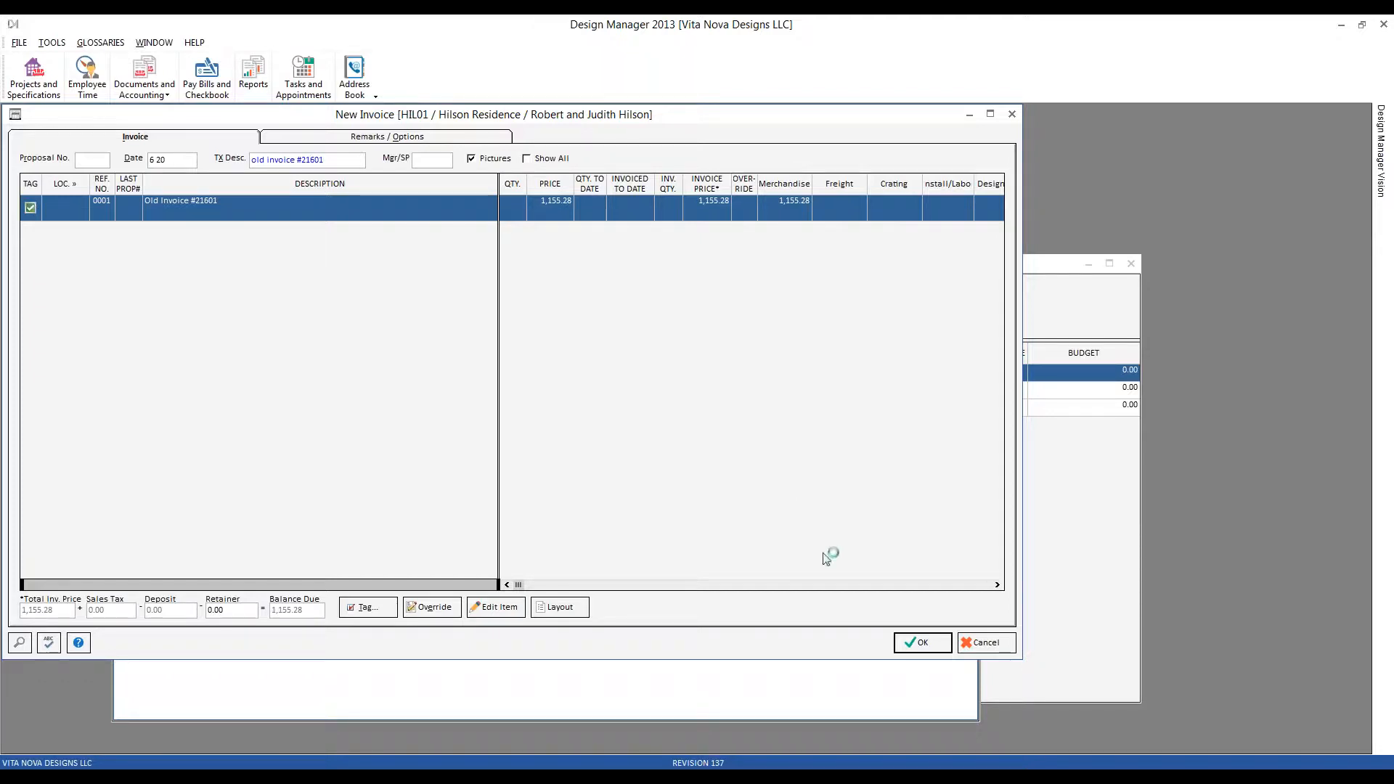
# - Preview the HIL01 client invoice in the Modern style, review it, and accept it
pyautogui.click(922, 642)
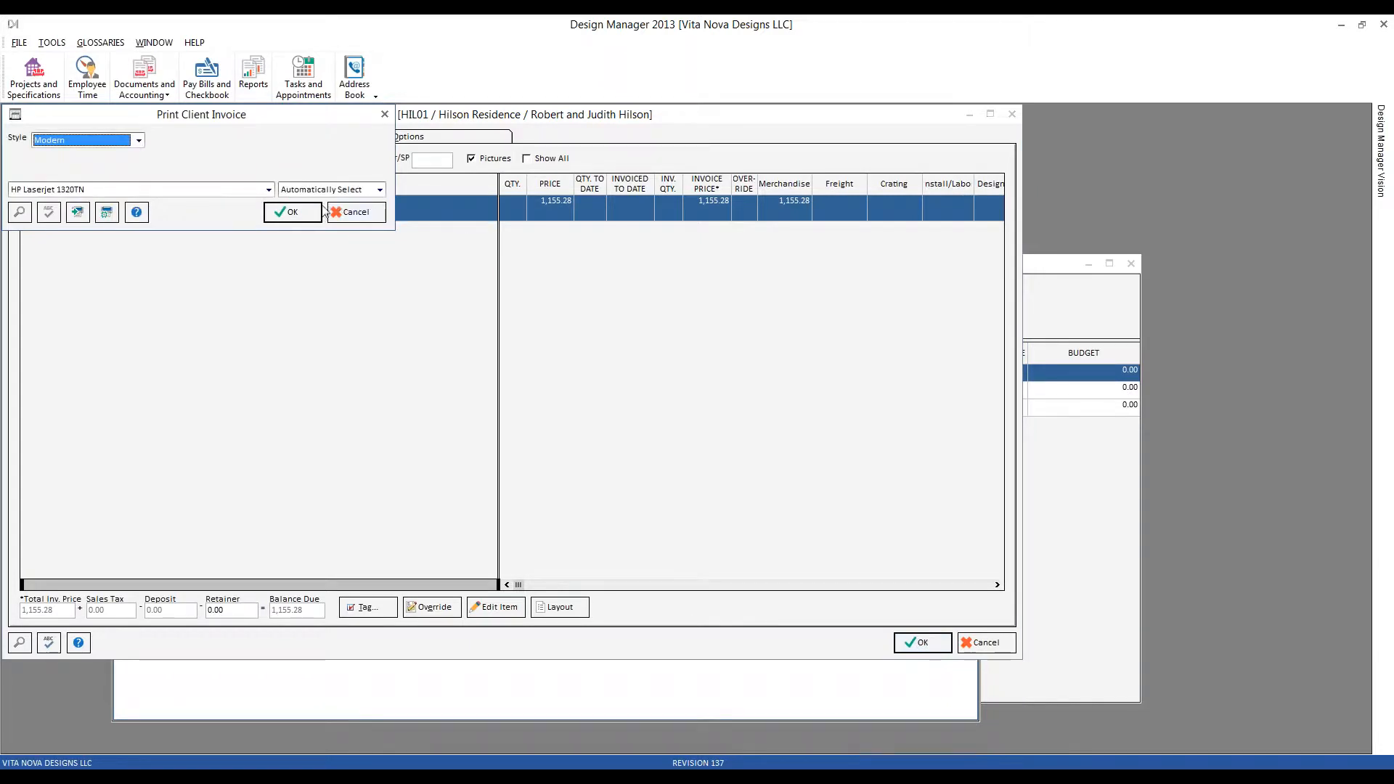
pyautogui.click(291, 212)
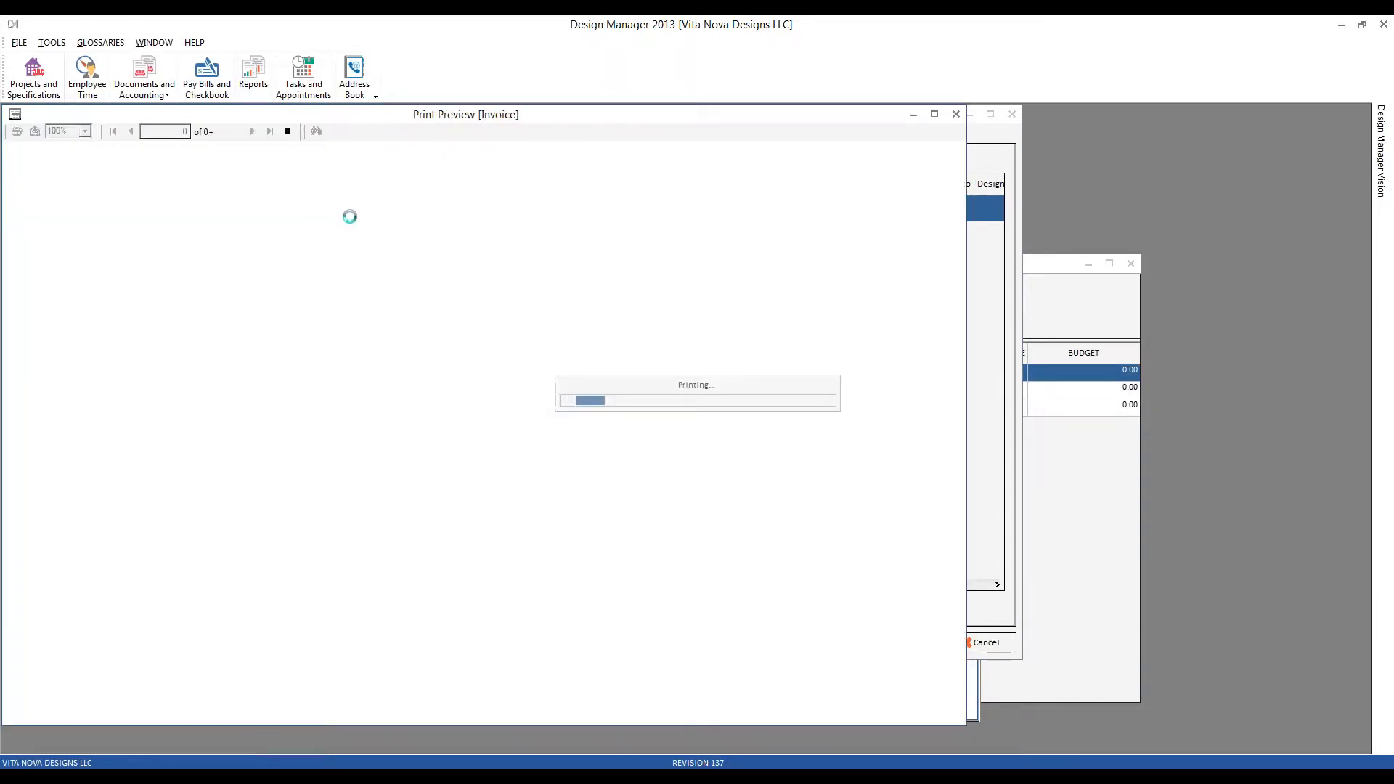
pyautogui.scroll(-3, 483, 352)
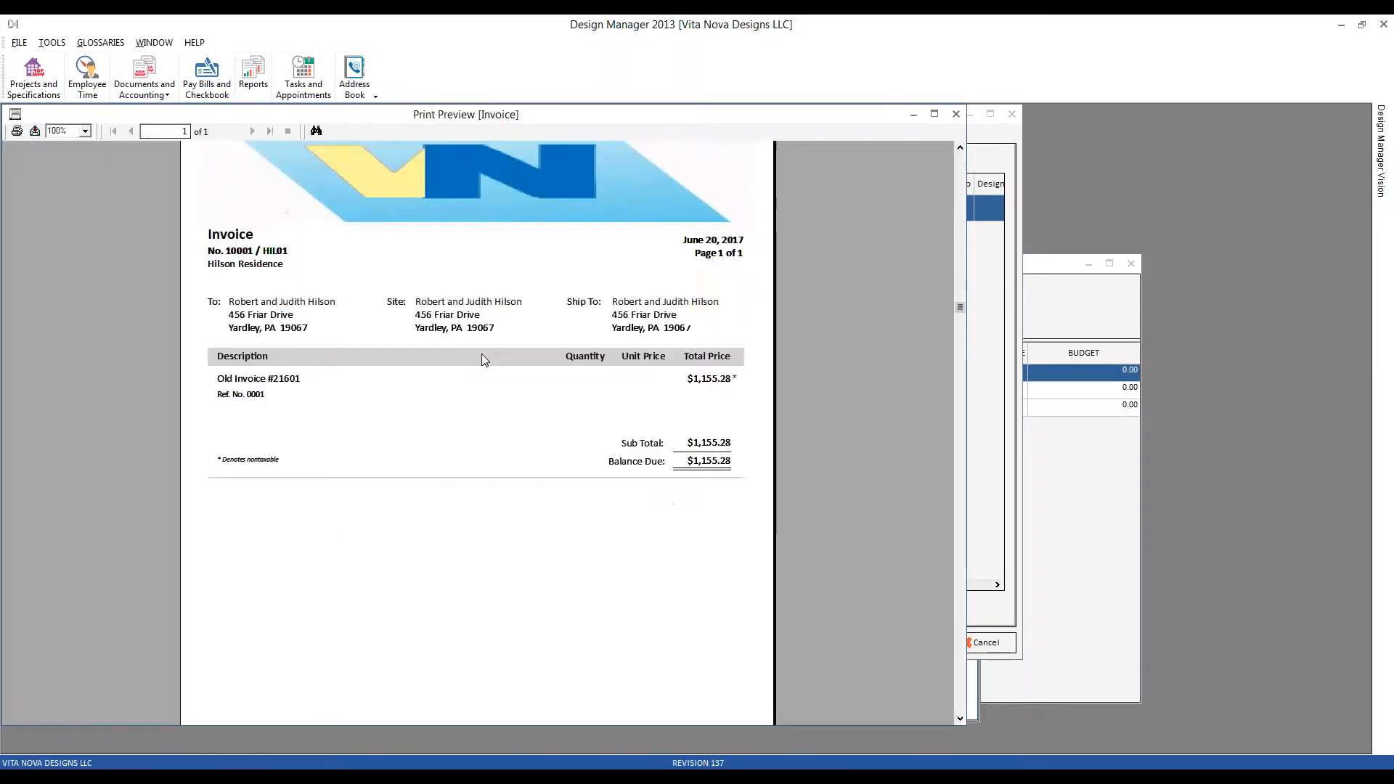
pyautogui.click(955, 114)
pyautogui.click(739, 436)
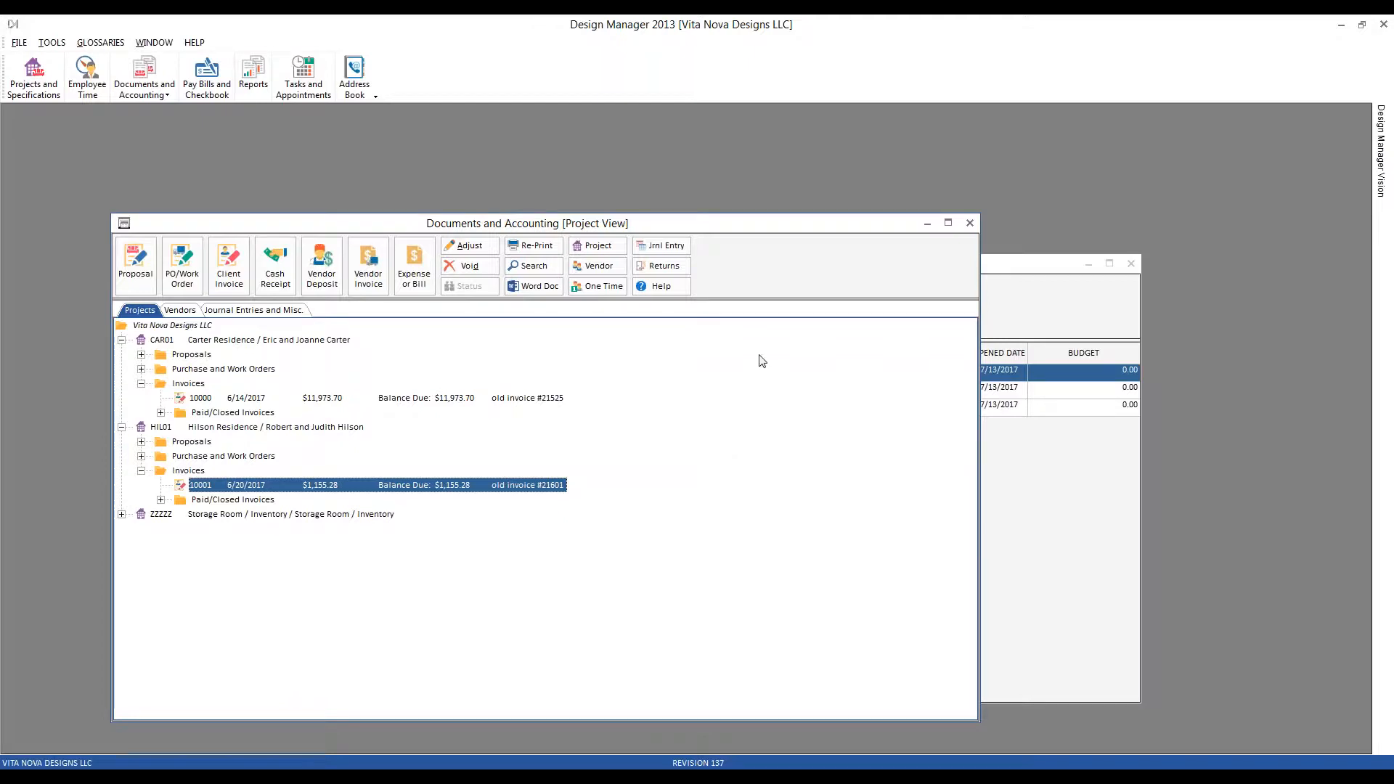
# - Close the accounting and project windows, and find the Aged Accounts Receivable report among all the accounts receivable reports
pyautogui.click(972, 223)
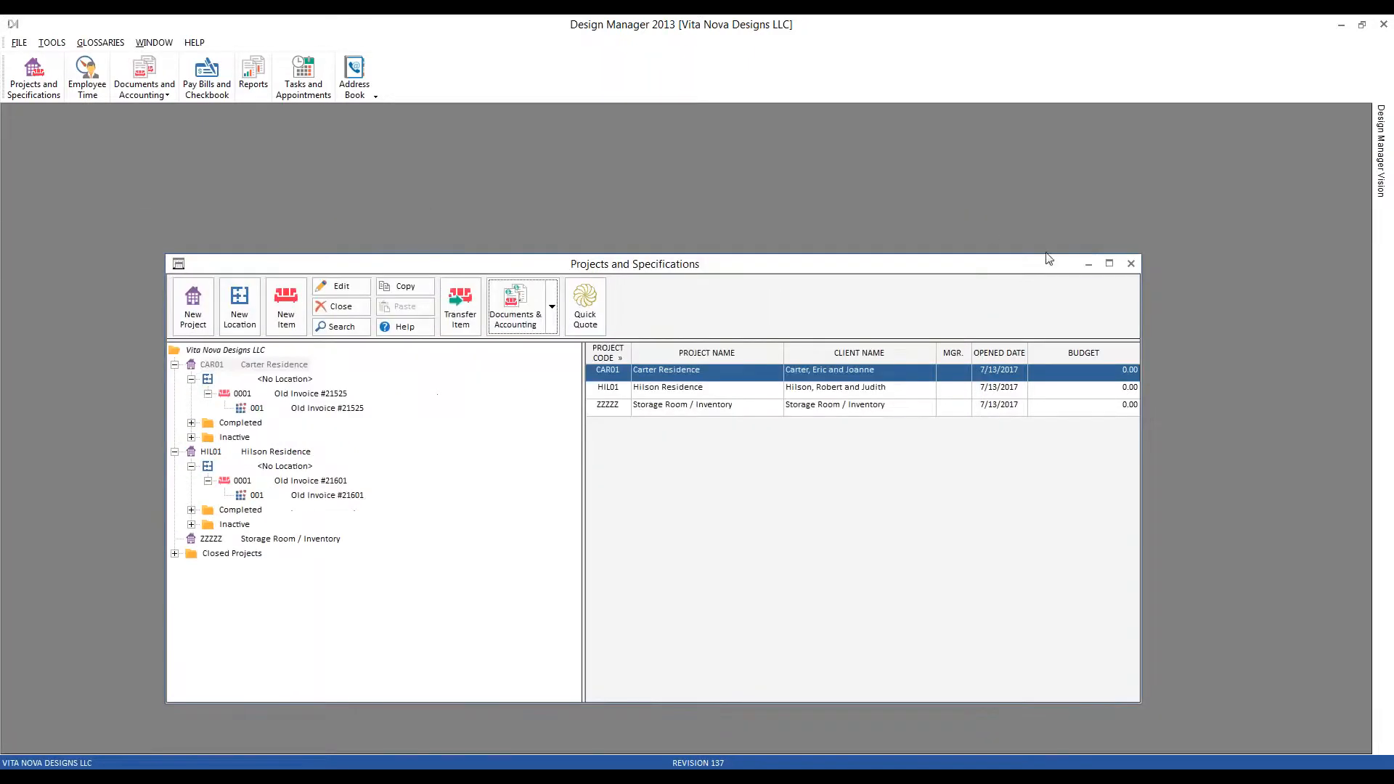
pyautogui.click(1130, 263)
pyautogui.click(253, 72)
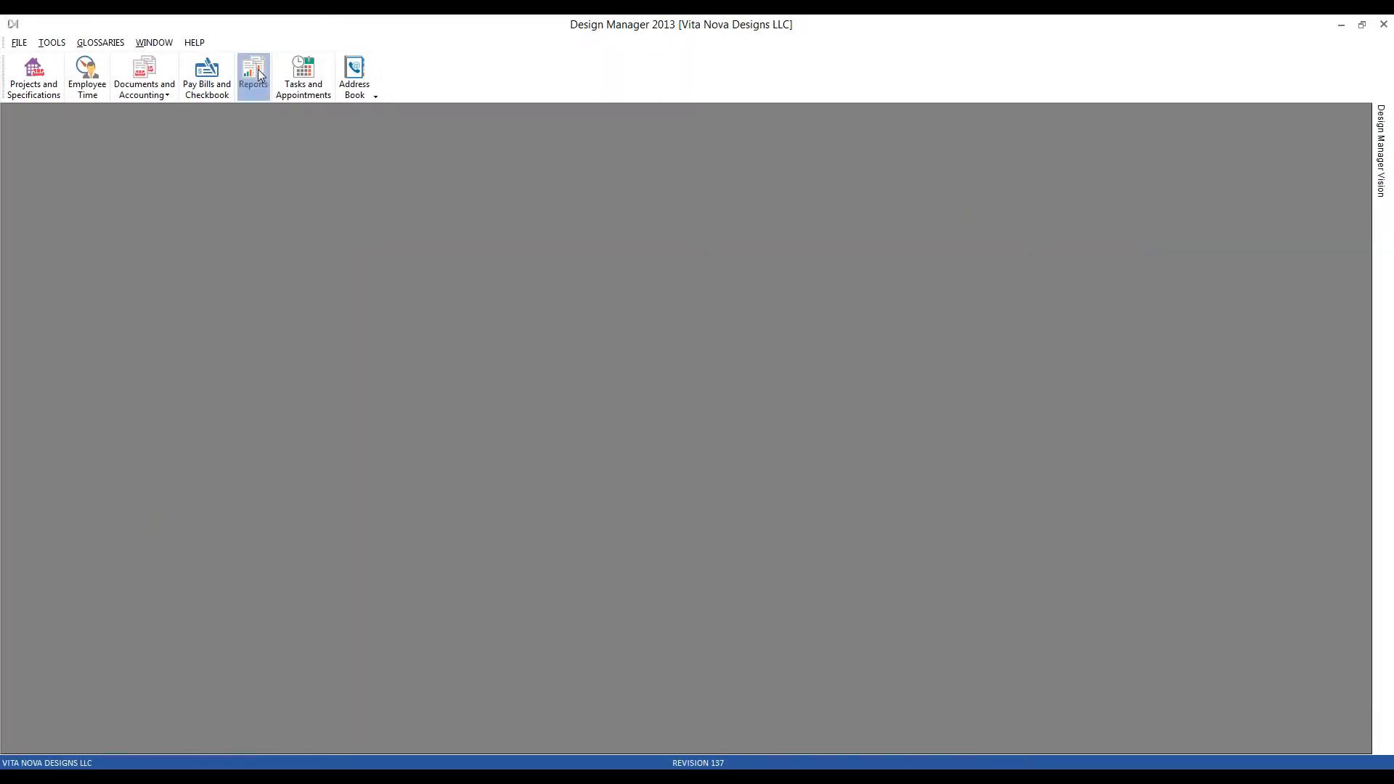
pyautogui.click(118, 204)
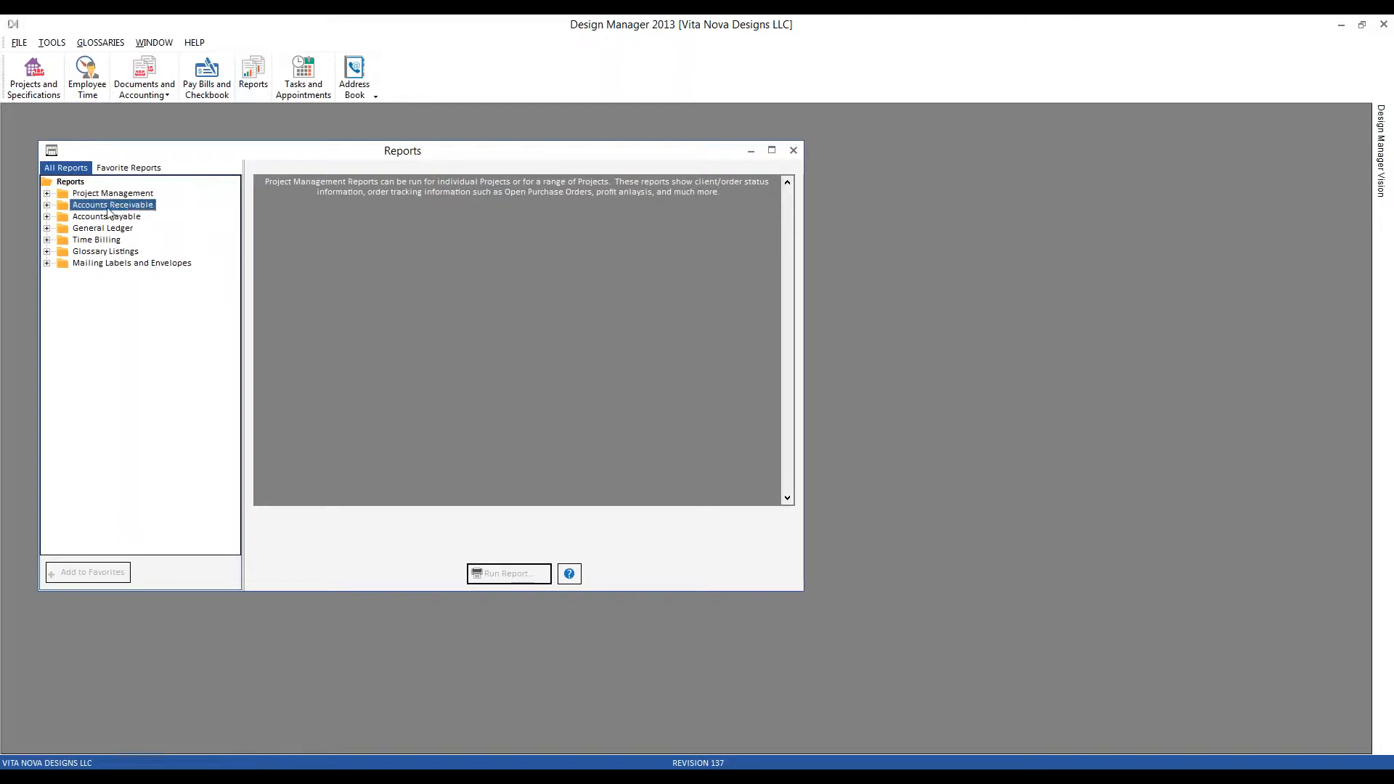
pyautogui.click(47, 205)
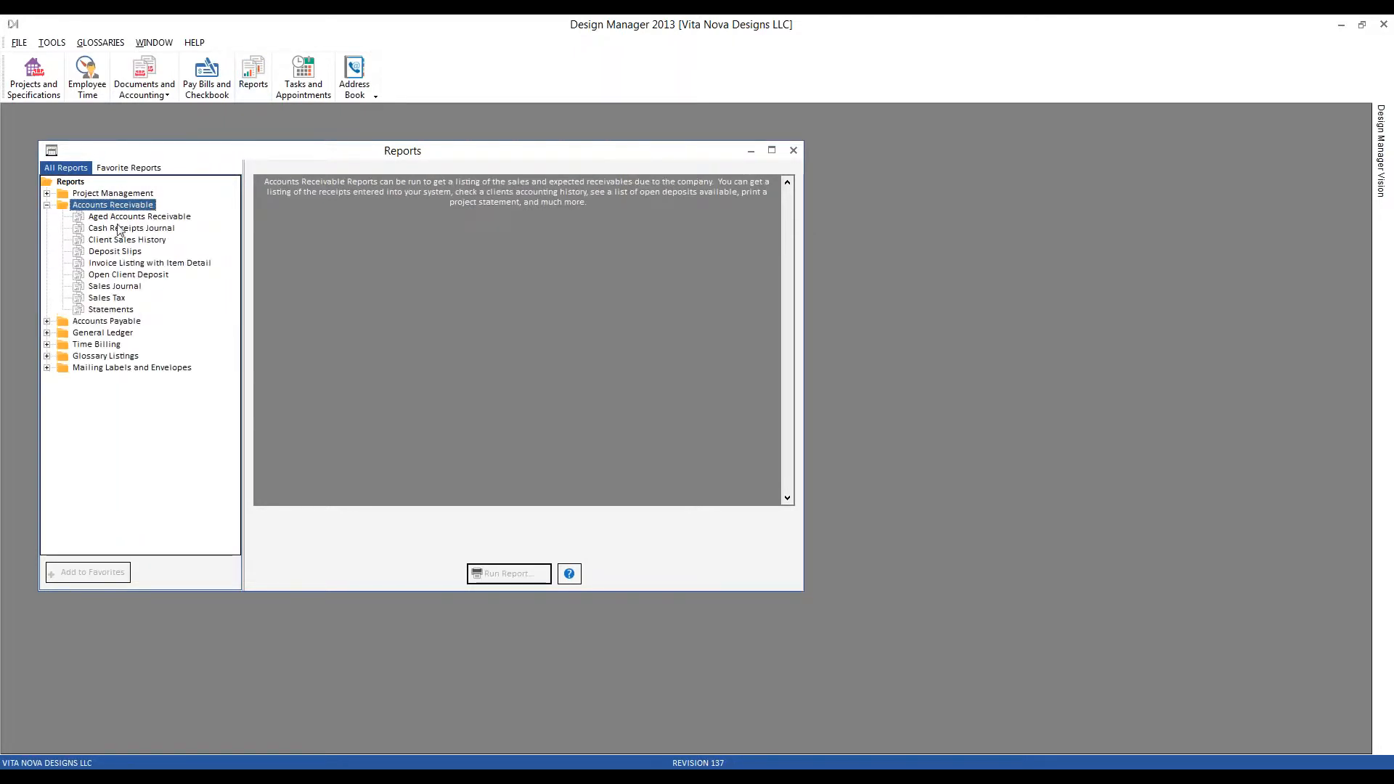
pyautogui.click(120, 217)
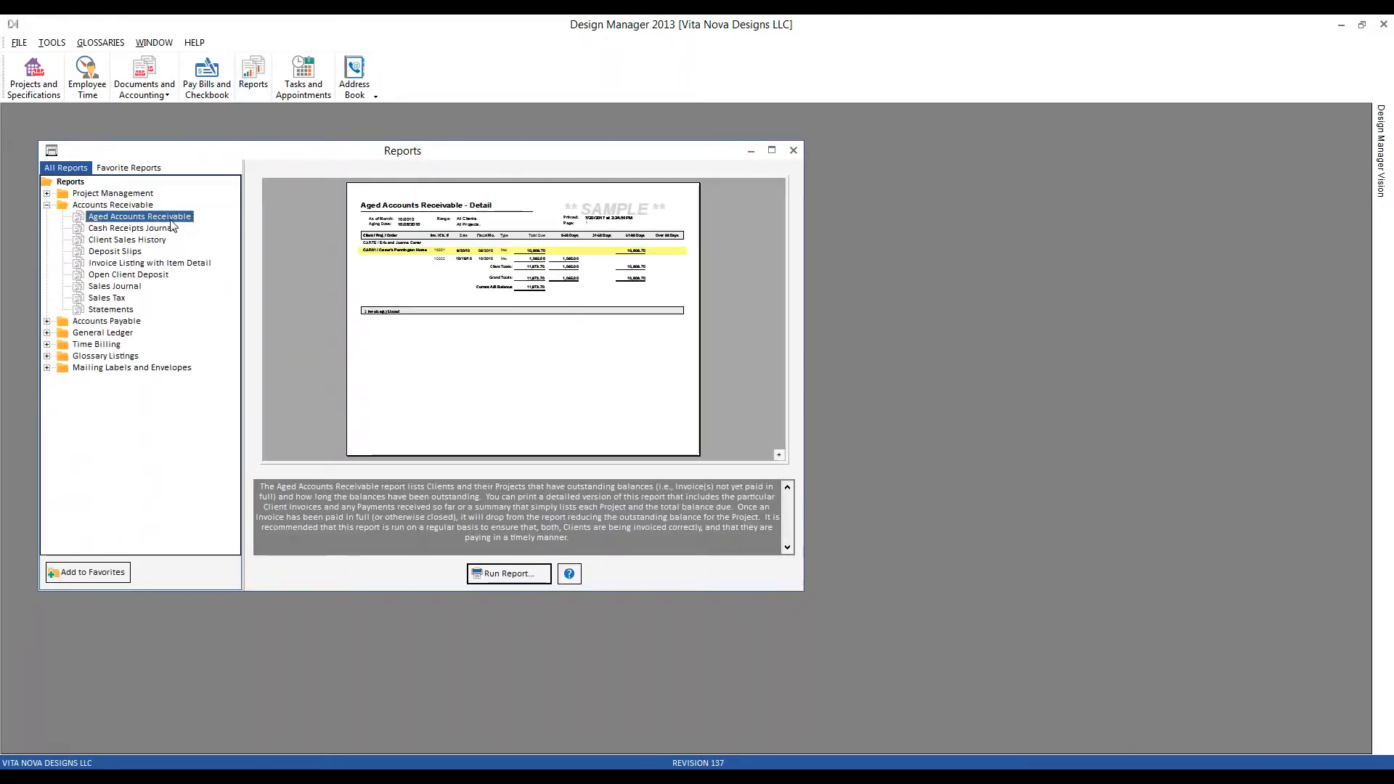
# - Run the favorite Aged Accounts Receivable report in detail as of 07/2017, review the invoices and totals, and close the preview
pyautogui.click(125, 169)
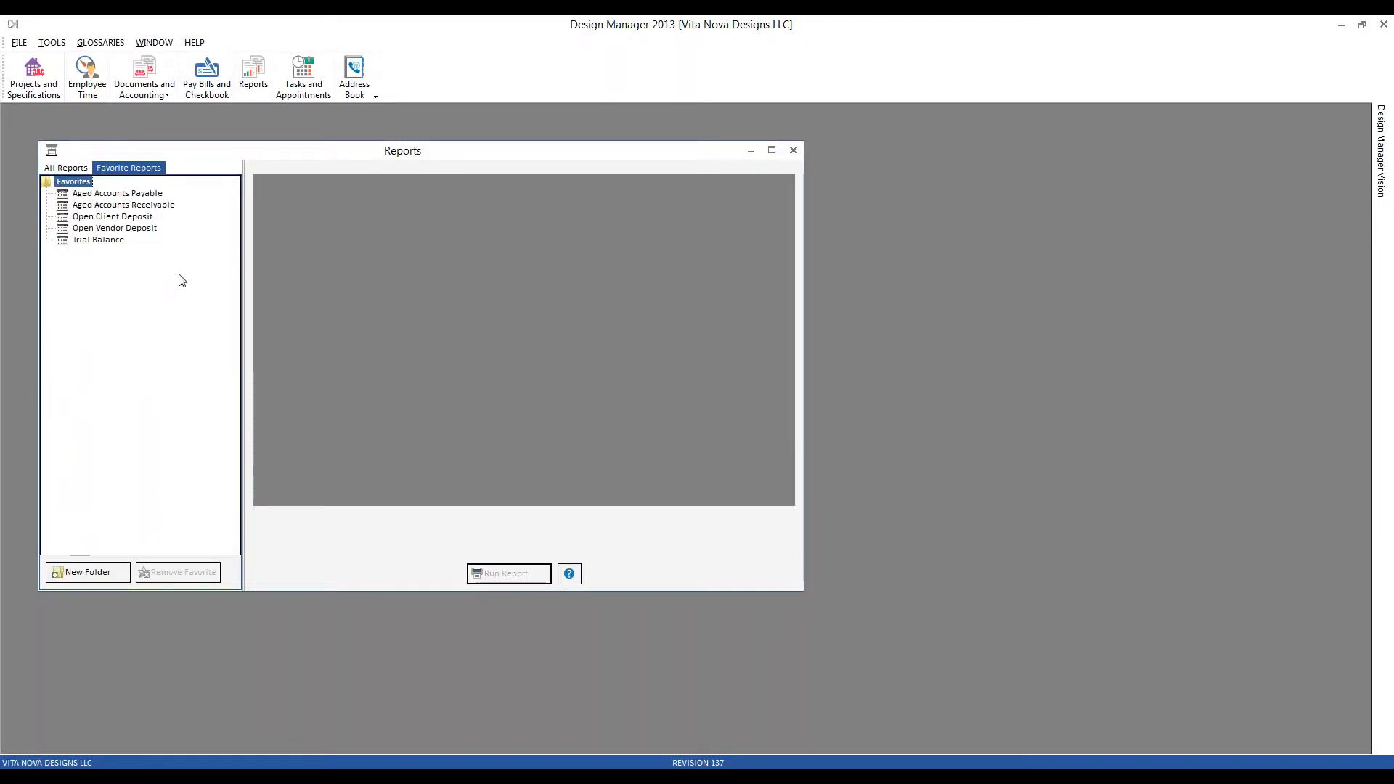
pyautogui.doubleClick(140, 206)
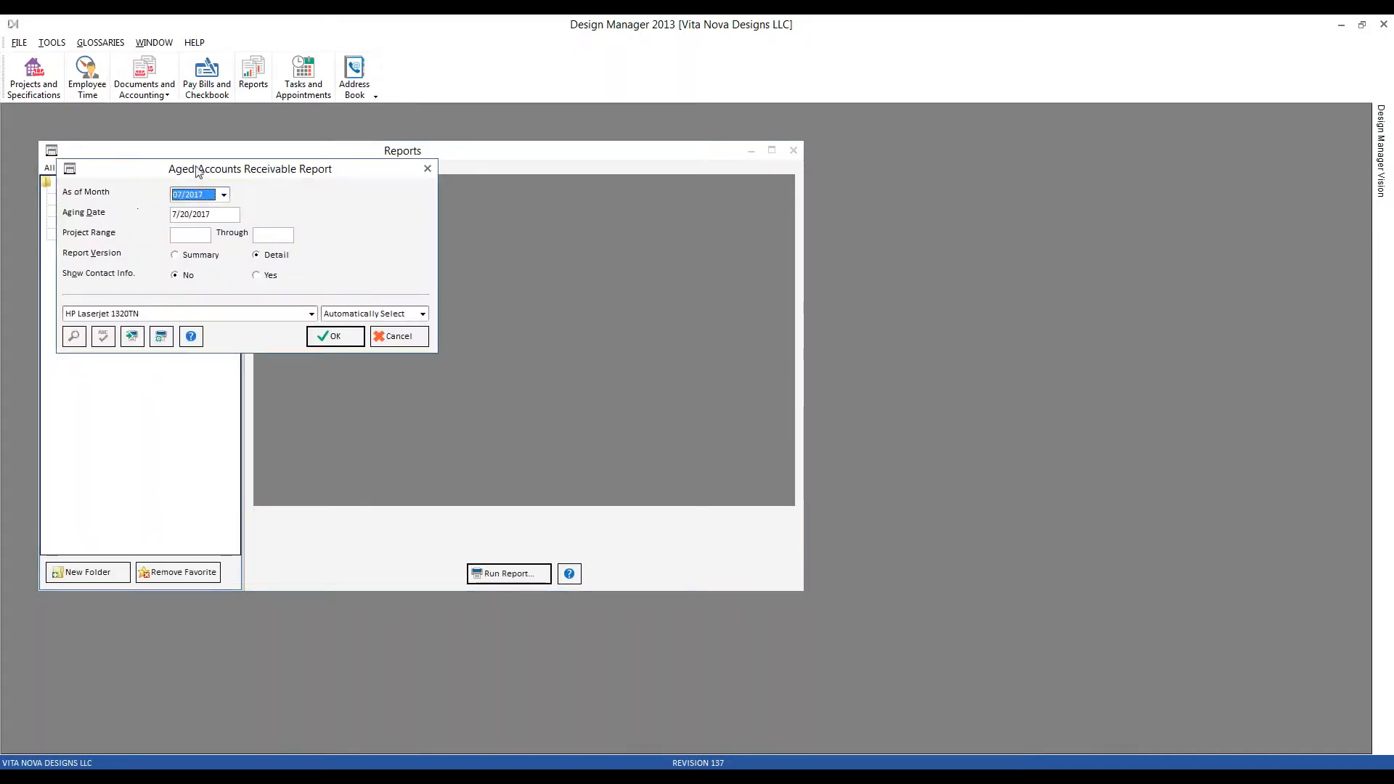
pyautogui.click(334, 337)
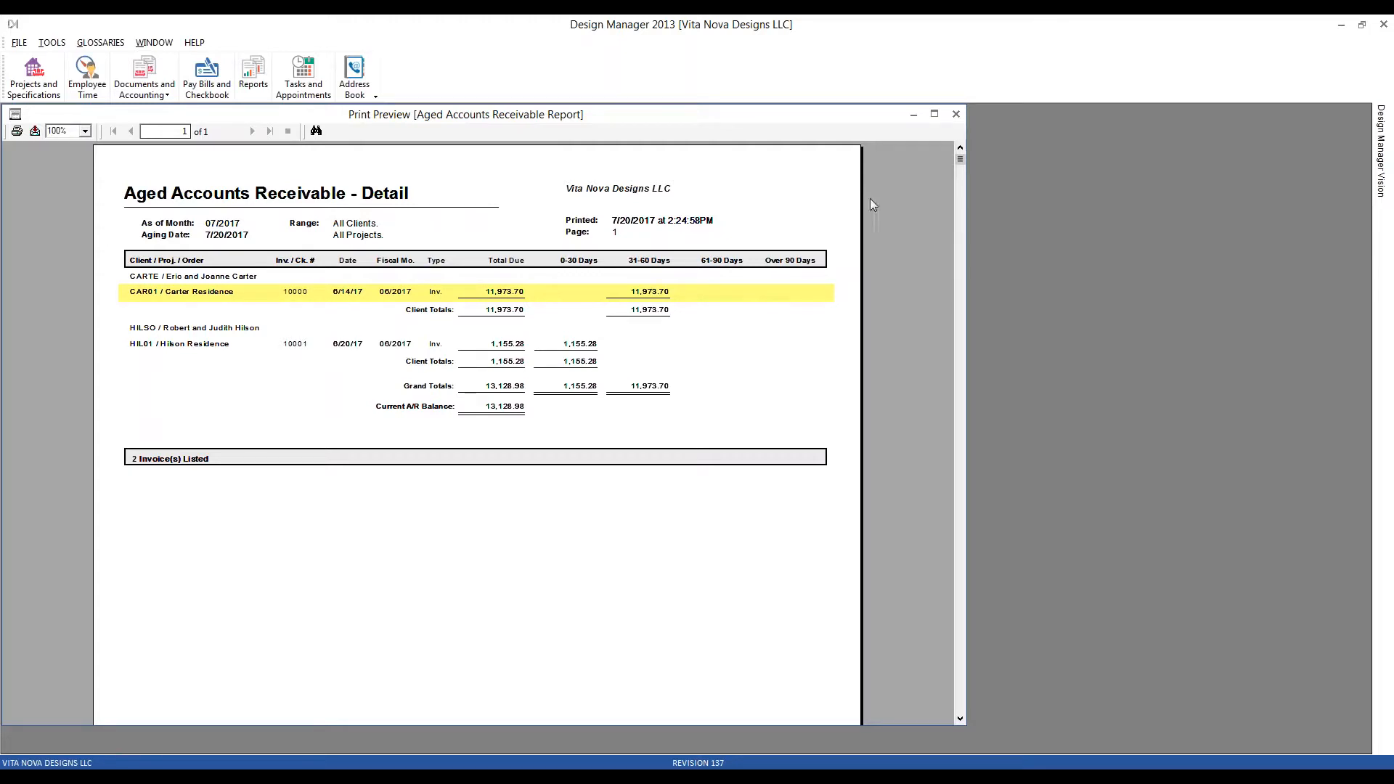
pyautogui.click(956, 115)
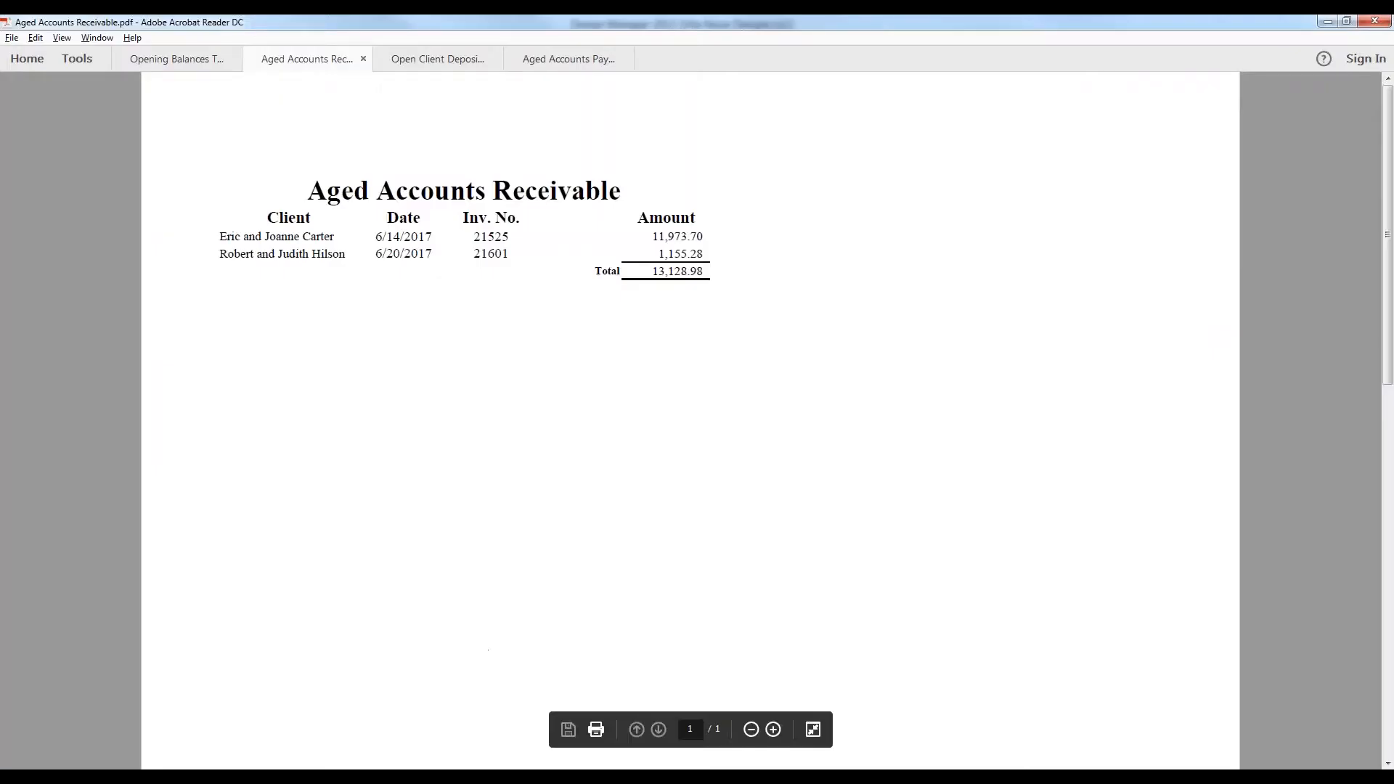
# - Compare the Open Client Deposits PDF with the client deposits balance in the trial balance PDF
pyautogui.click(439, 60)
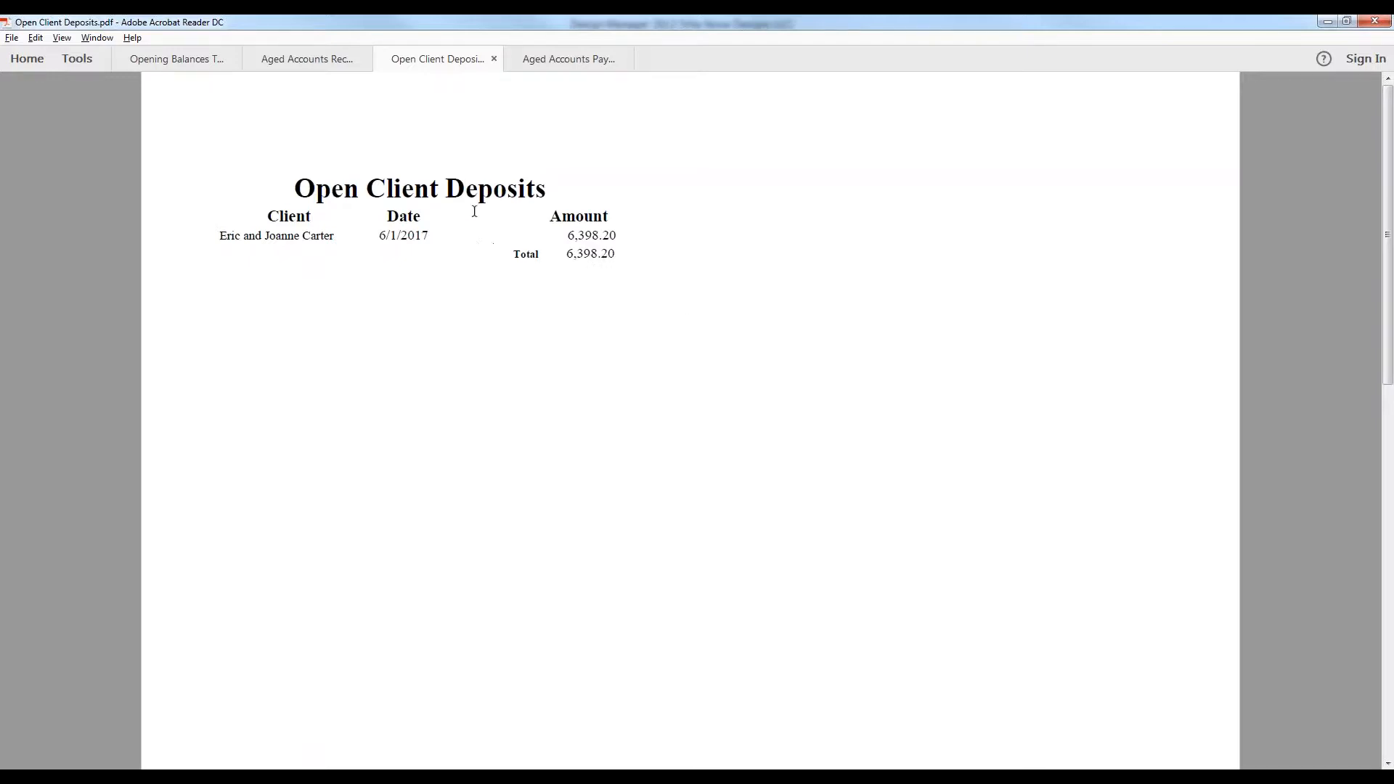
pyautogui.click(193, 61)
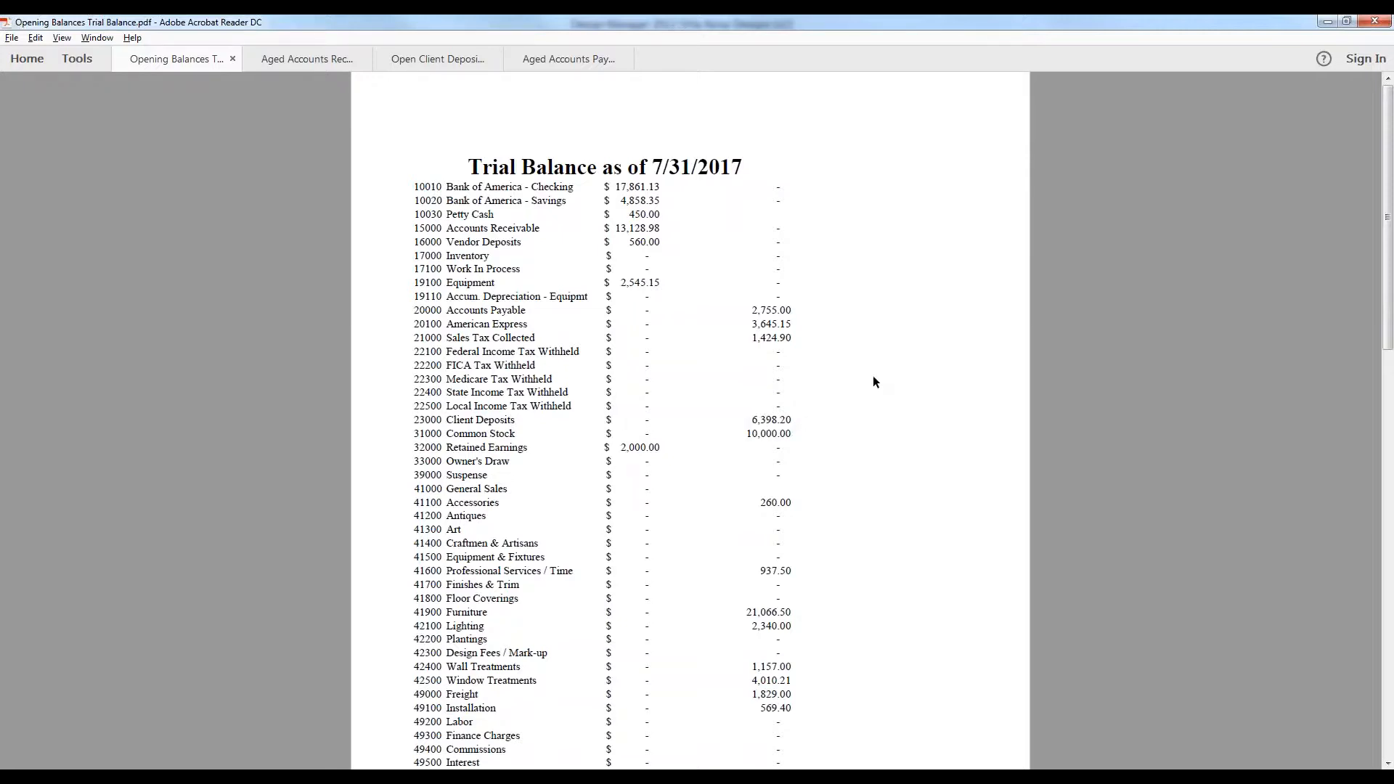
pyautogui.click(412, 63)
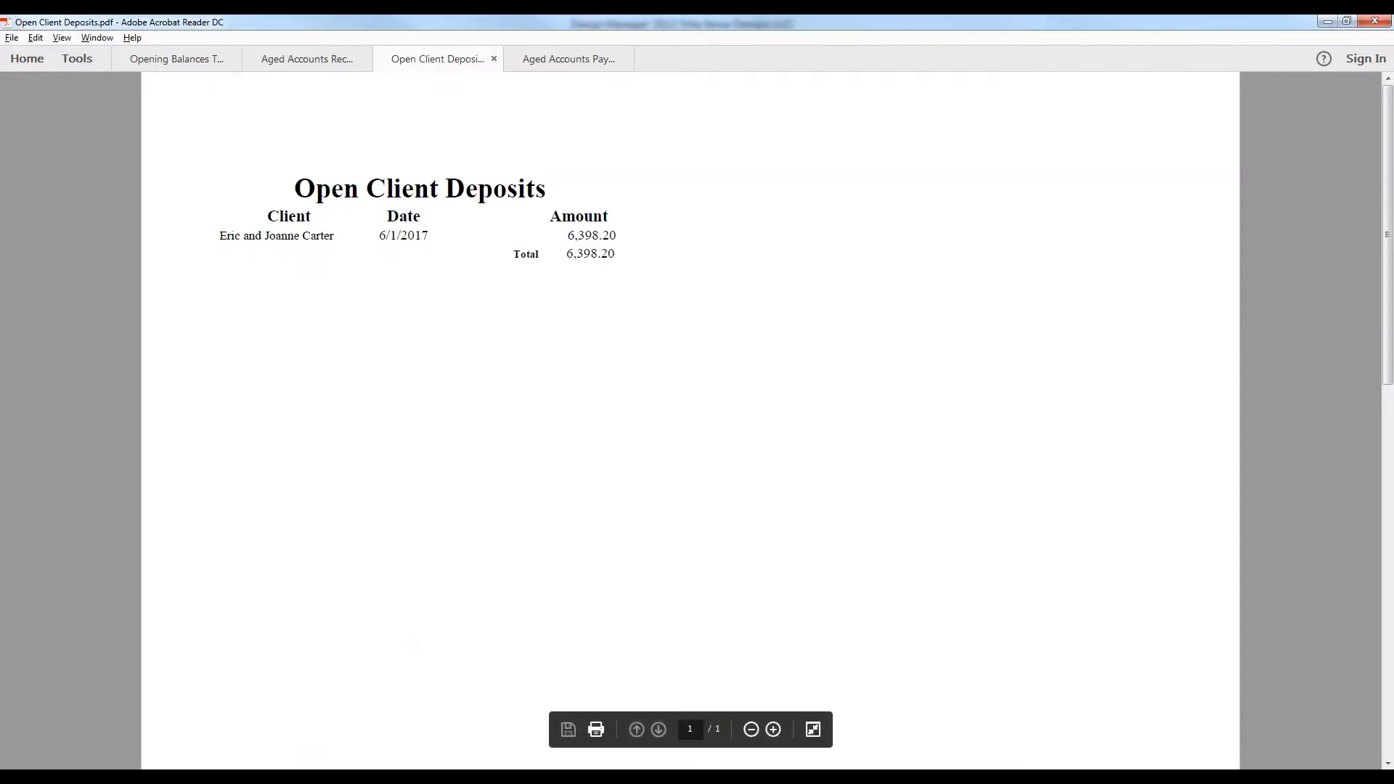
# - Switch back to Design Manager 2013, close the reports, and start a new cash receipt for project CAR01
pyautogui.hotkey('alt', 'Tab')
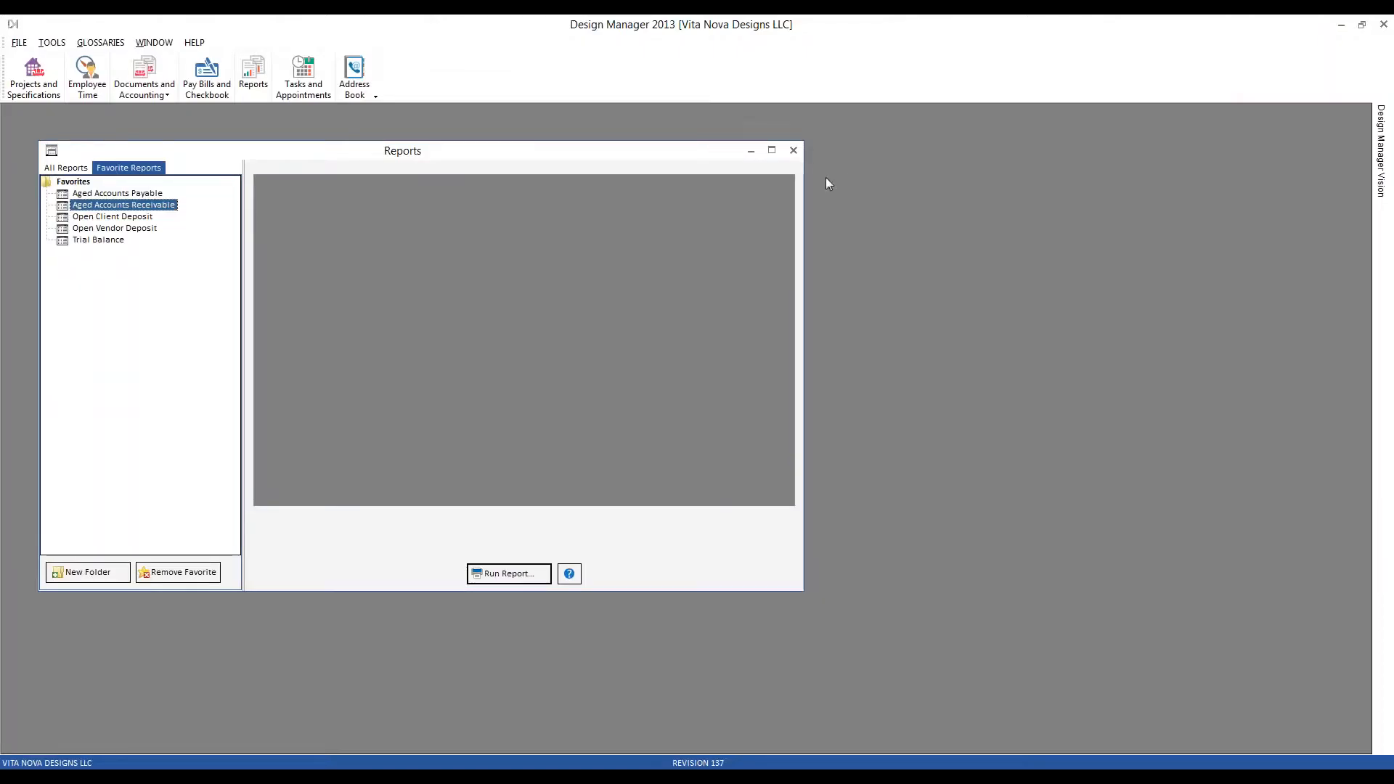
pyautogui.click(793, 150)
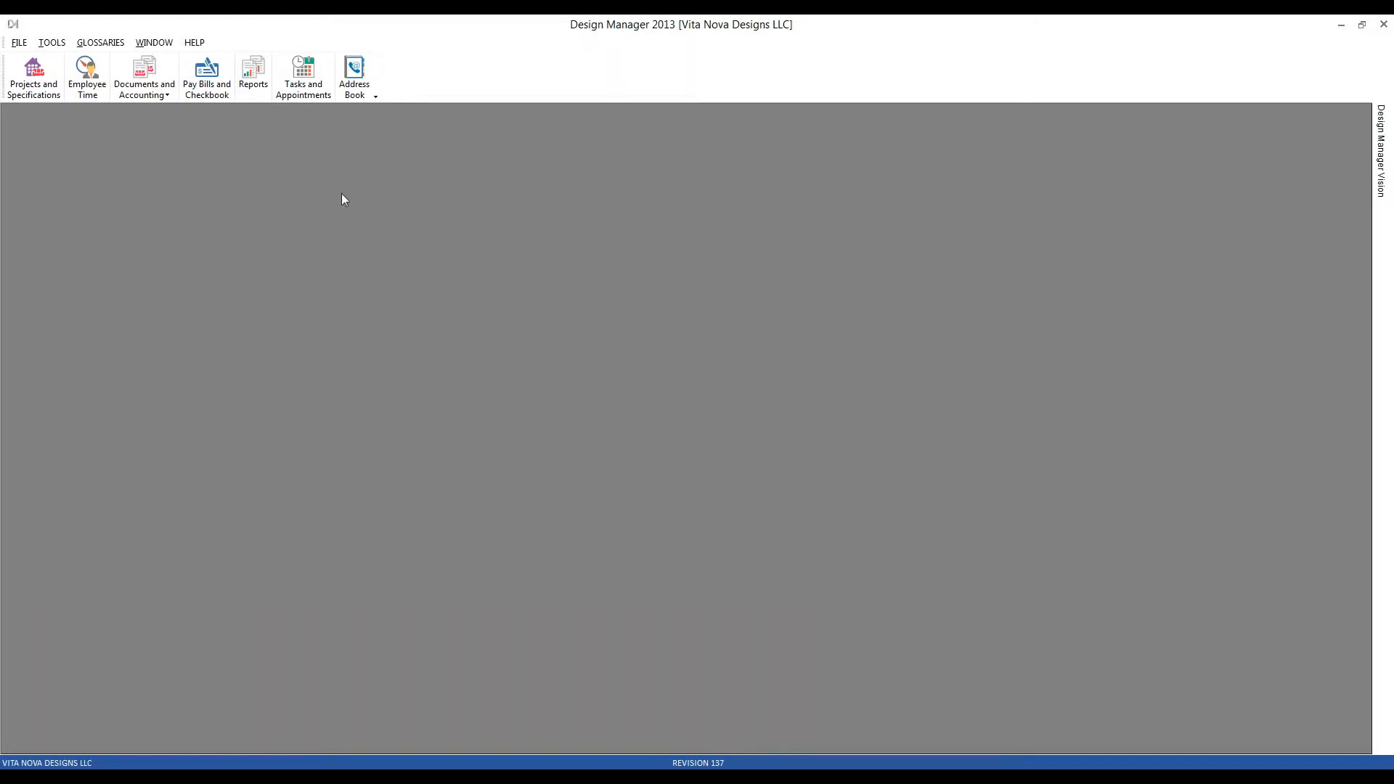
pyautogui.click(144, 73)
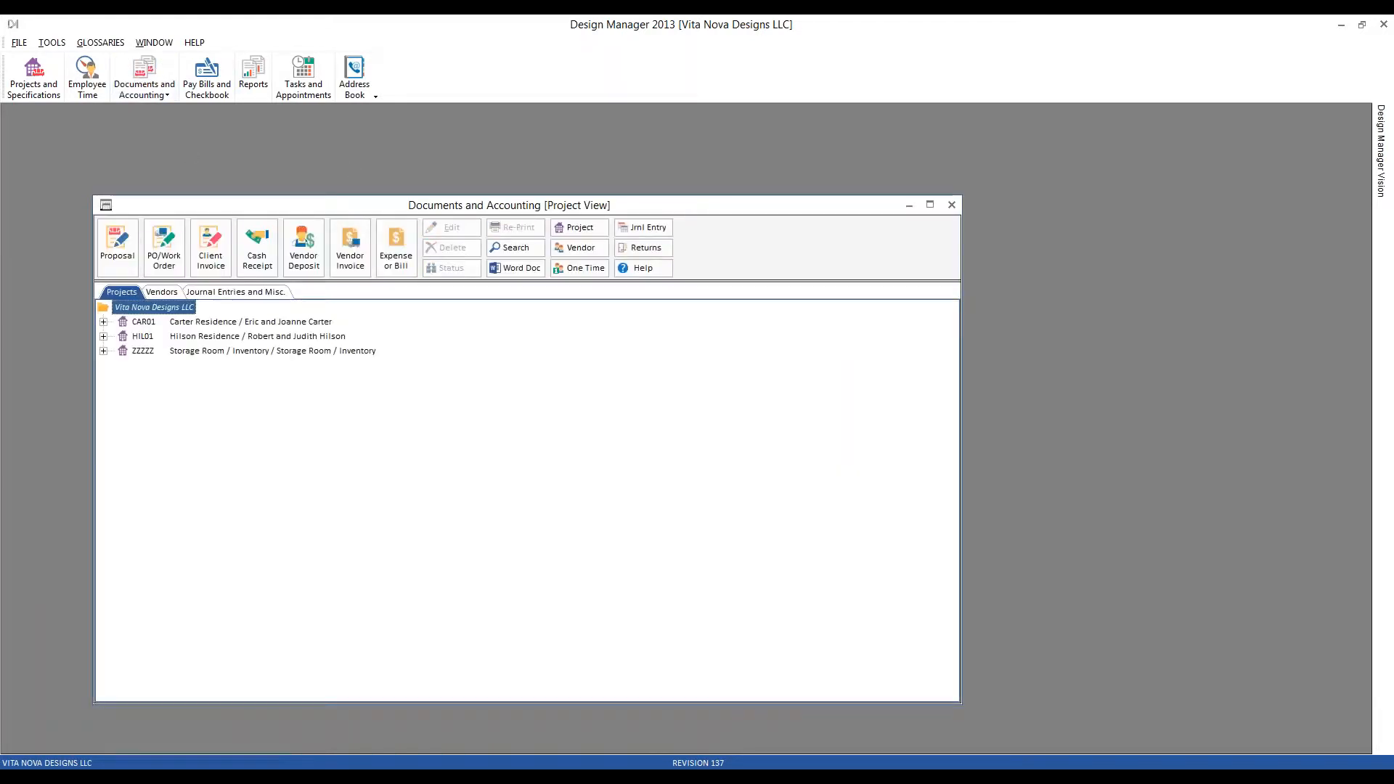
pyautogui.click(190, 322)
pyautogui.click(257, 247)
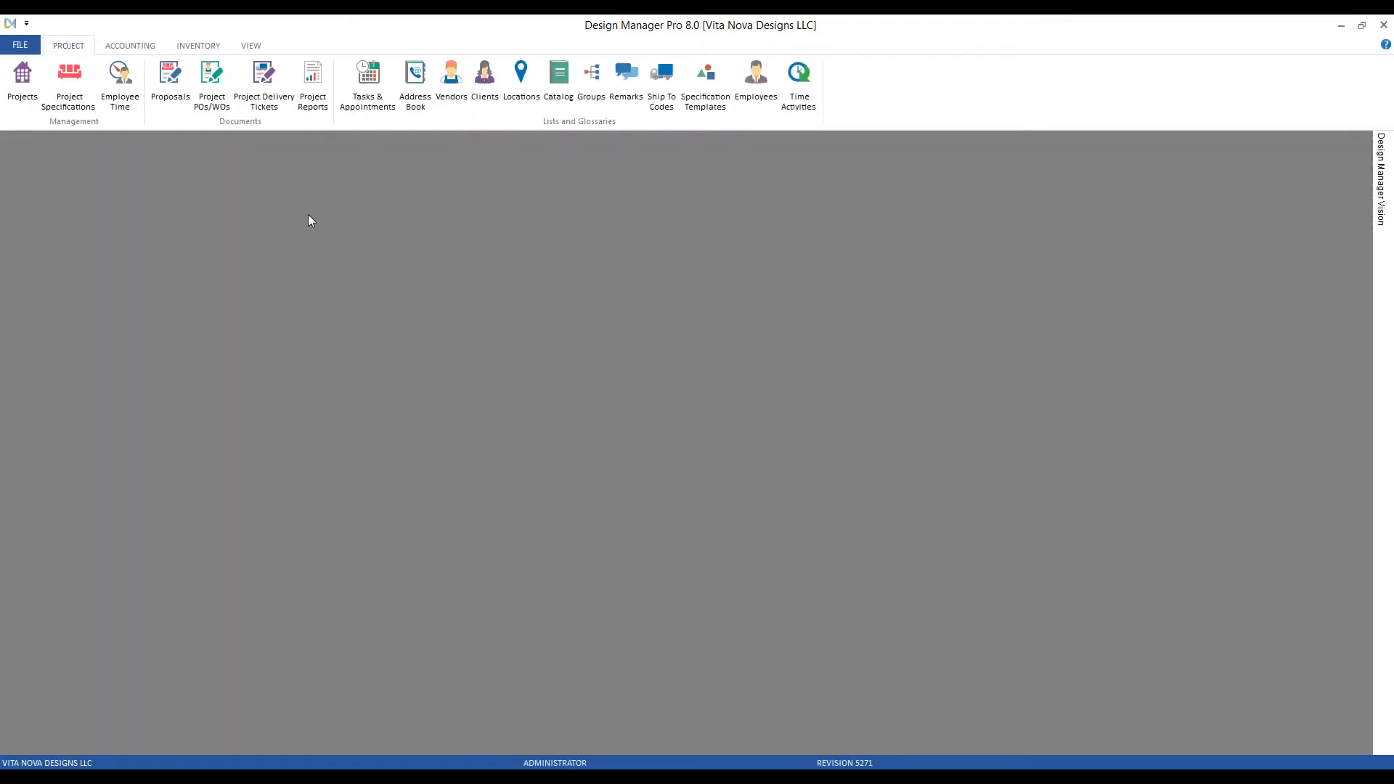
# - Switch to Design Manager Pro 8.0, bring up a new cash receipt for project CAR01, and cancel it without saving
pyautogui.click(145, 49)
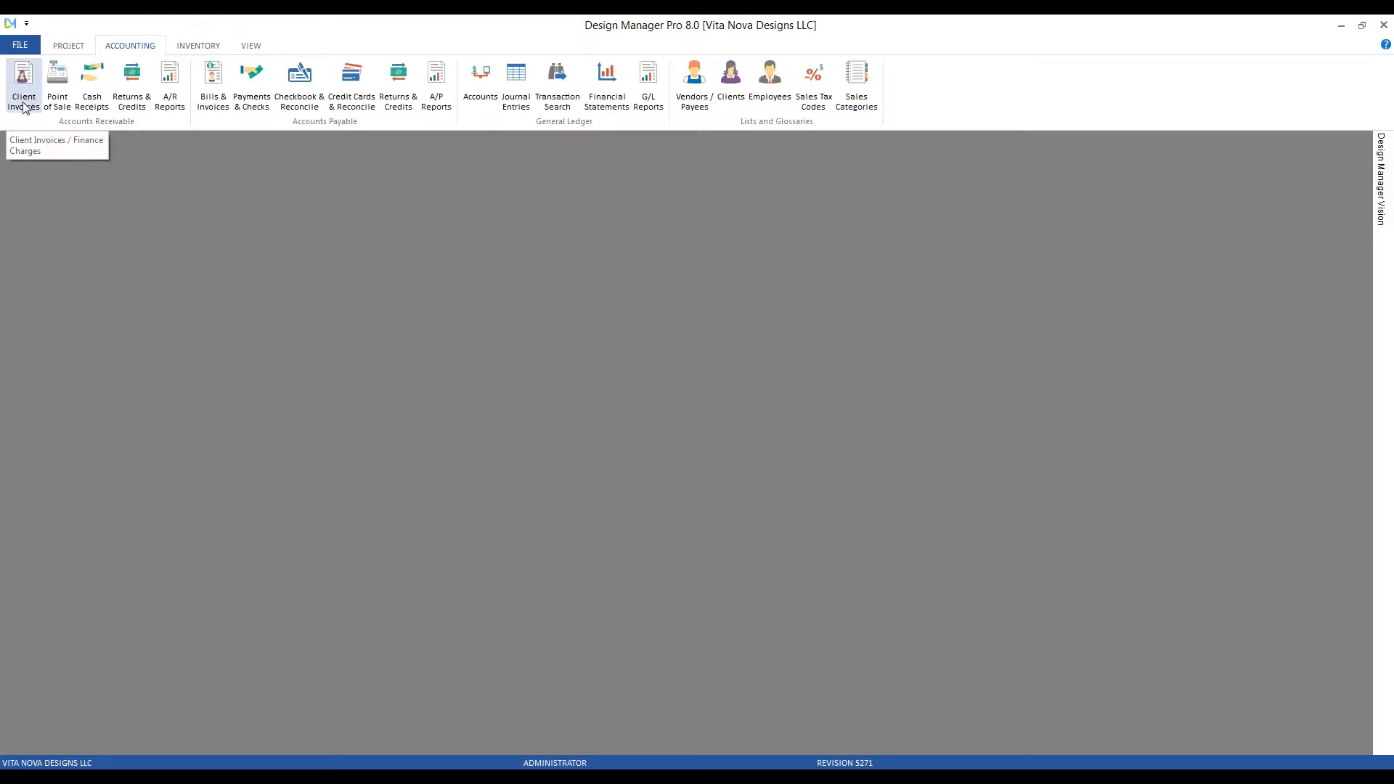
pyautogui.click(100, 76)
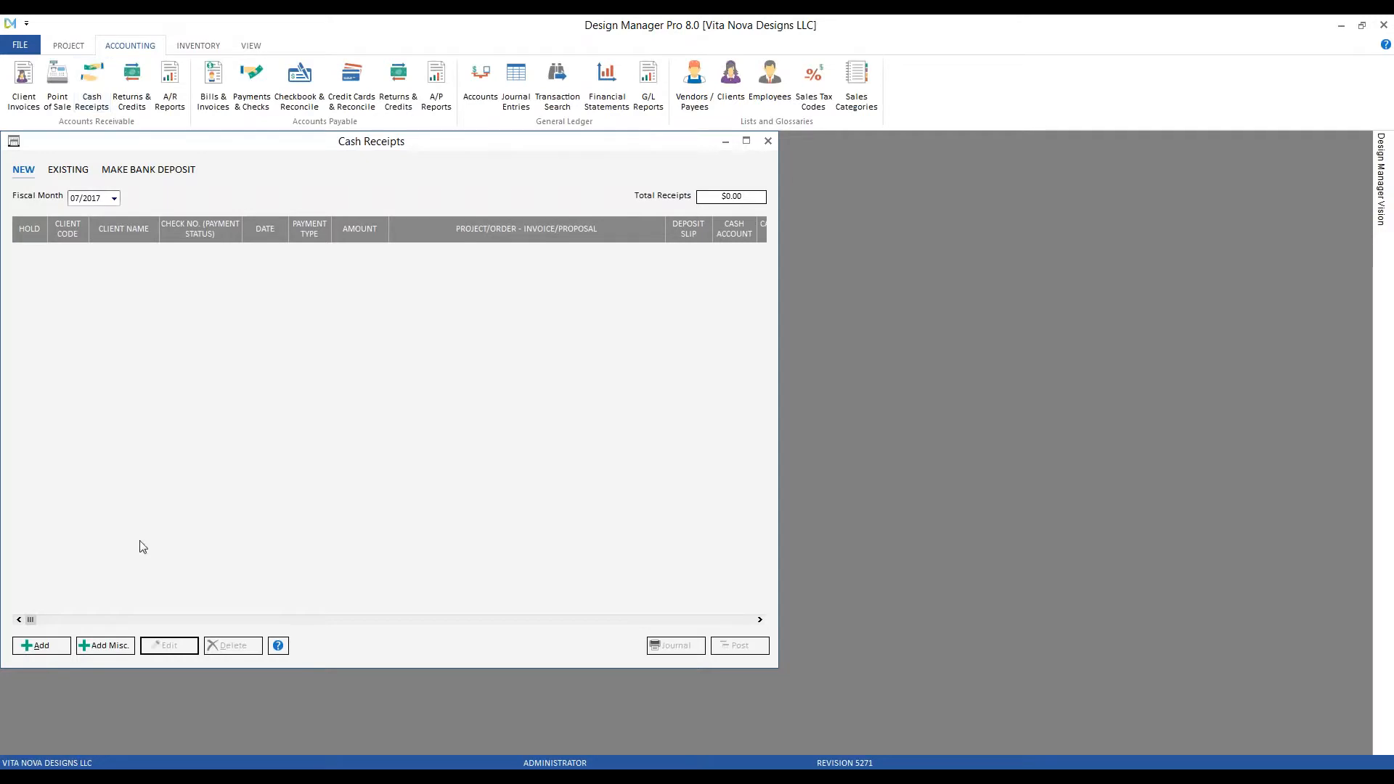
pyautogui.click(57, 647)
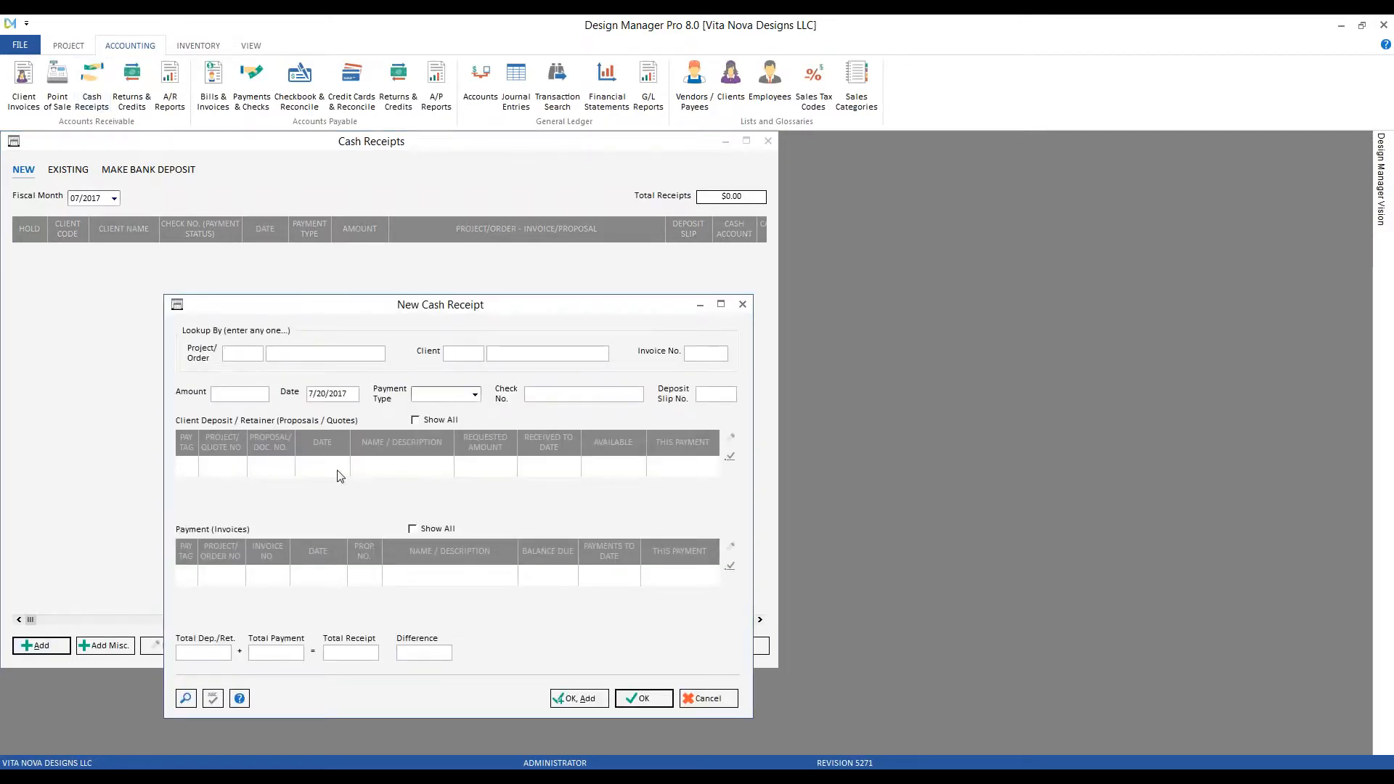
pyautogui.write('CAR01')
pyautogui.press('Tab')
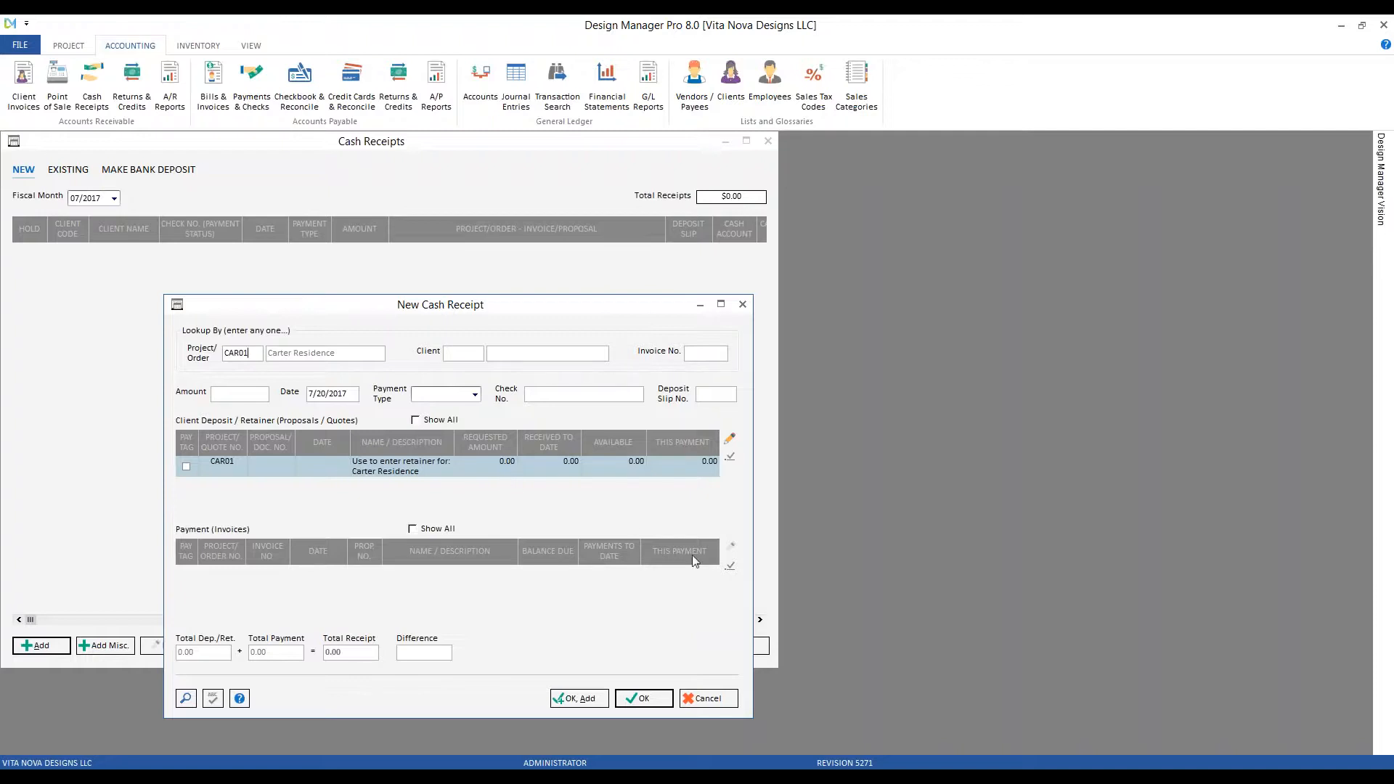
pyautogui.click(714, 699)
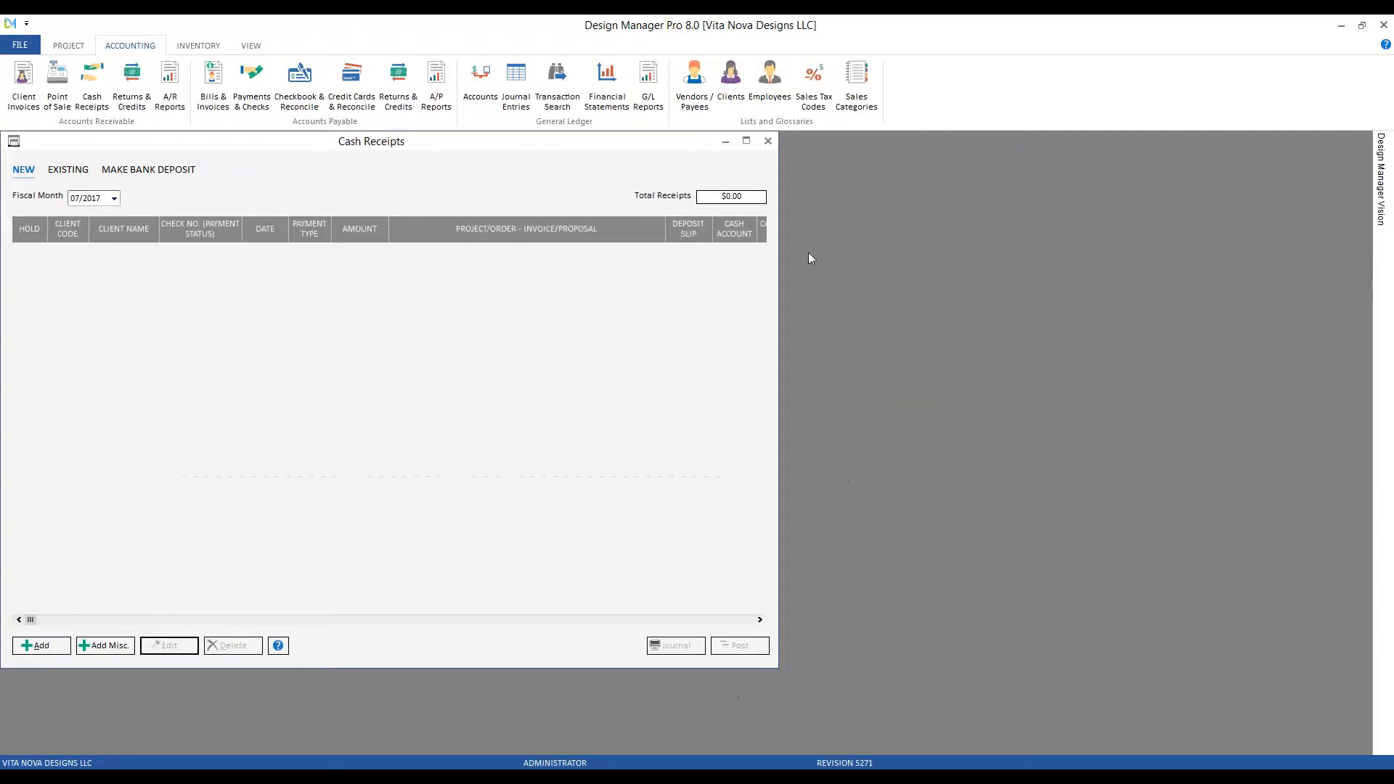
pyautogui.click(767, 141)
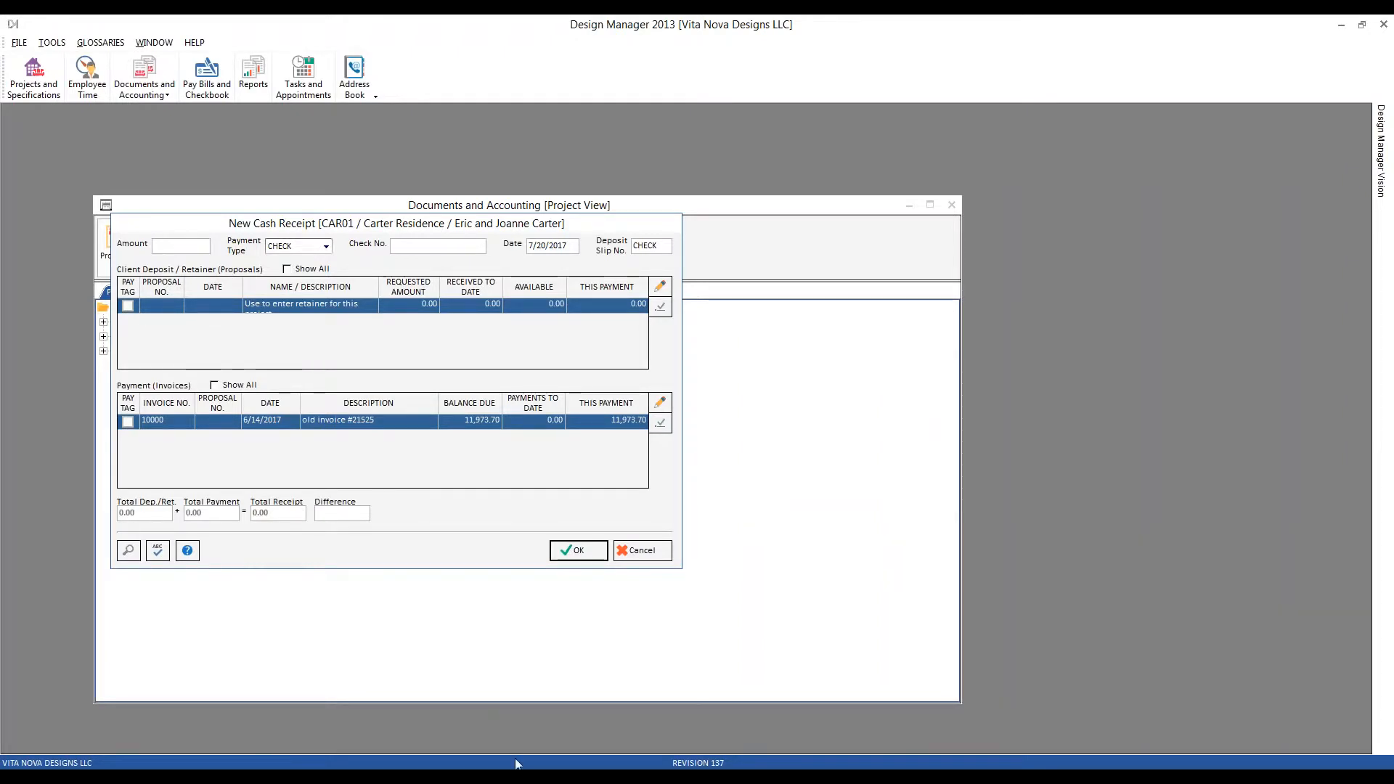
# - In the CAR01 cash receipt in Design Manager 2013, enter amount 6,398.20, check number 7501 and date 6/1, keeping payment type CHECK
pyautogui.moveTo(518, 766)
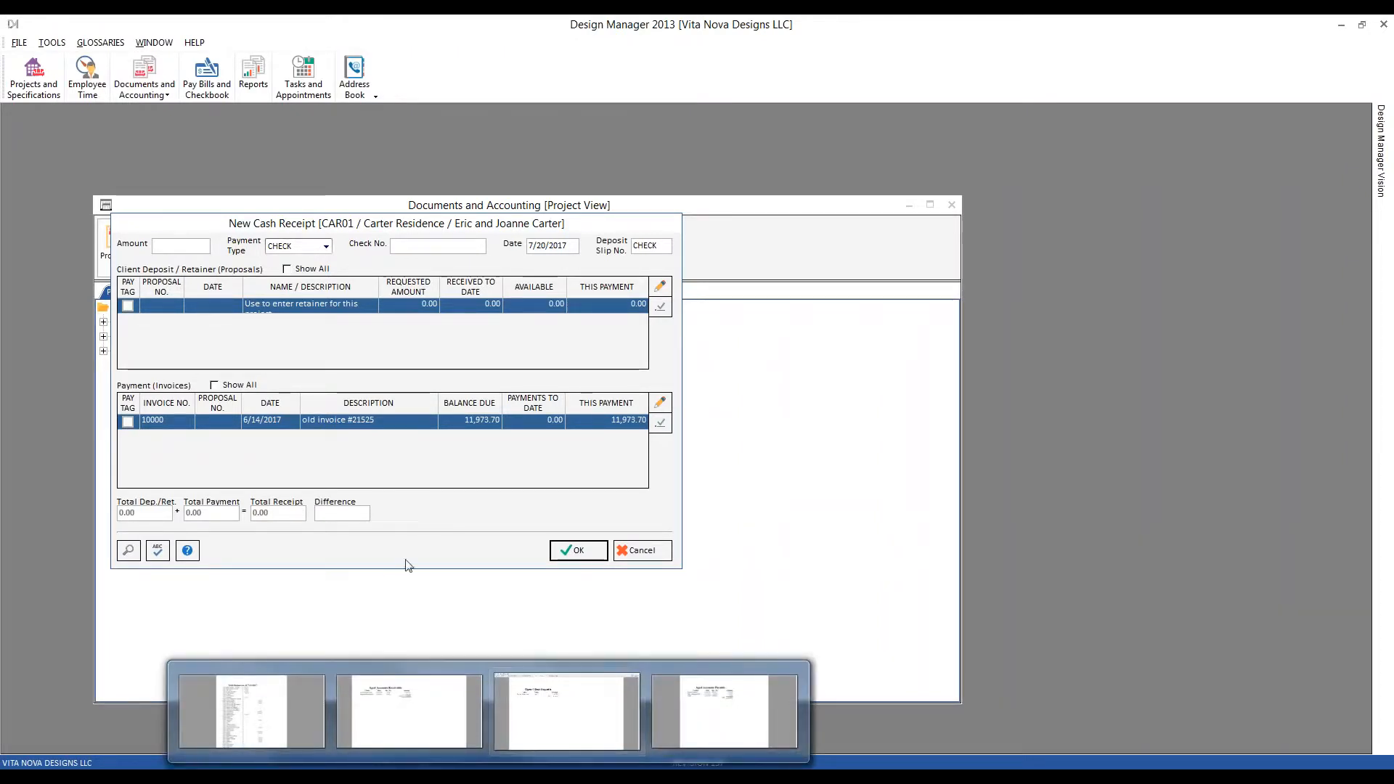
pyautogui.write('63')
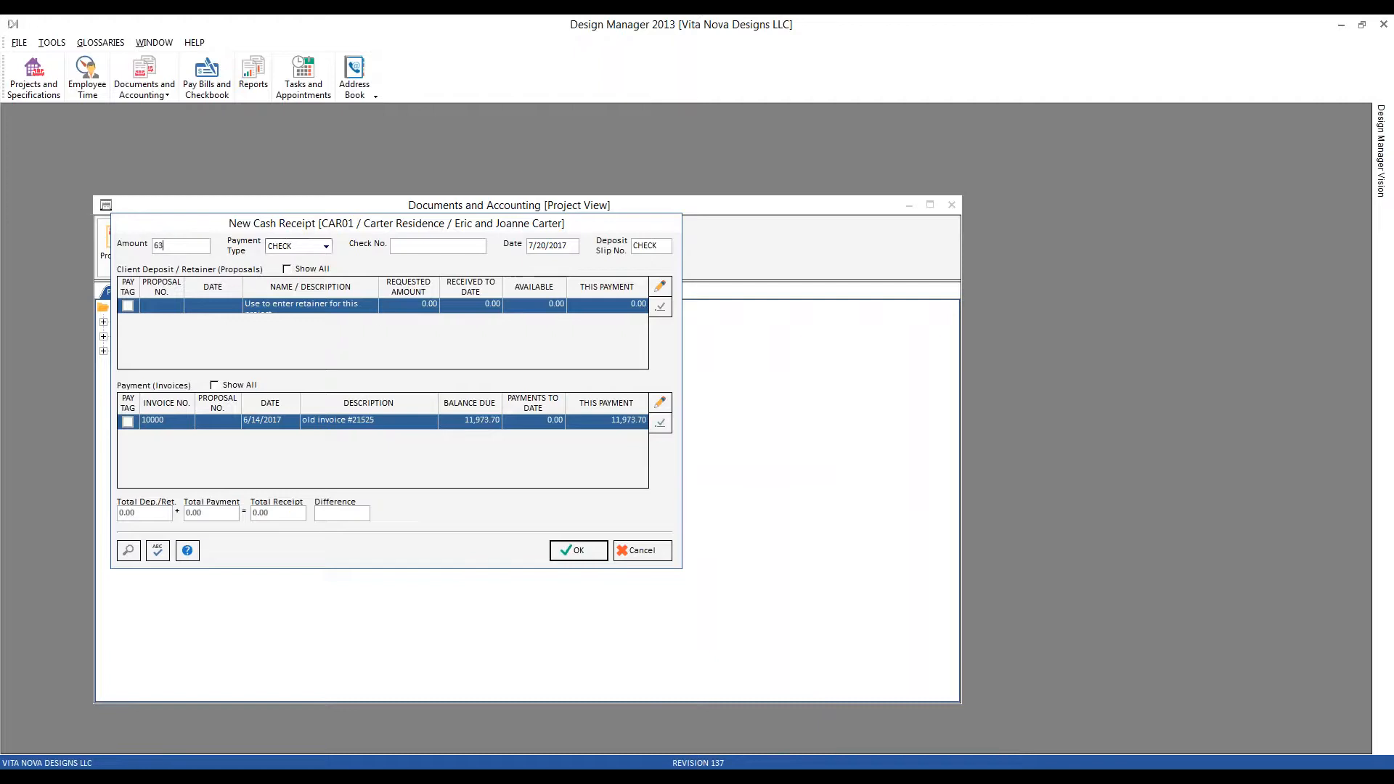
pyautogui.write('98.20')
pyautogui.press('Tab')
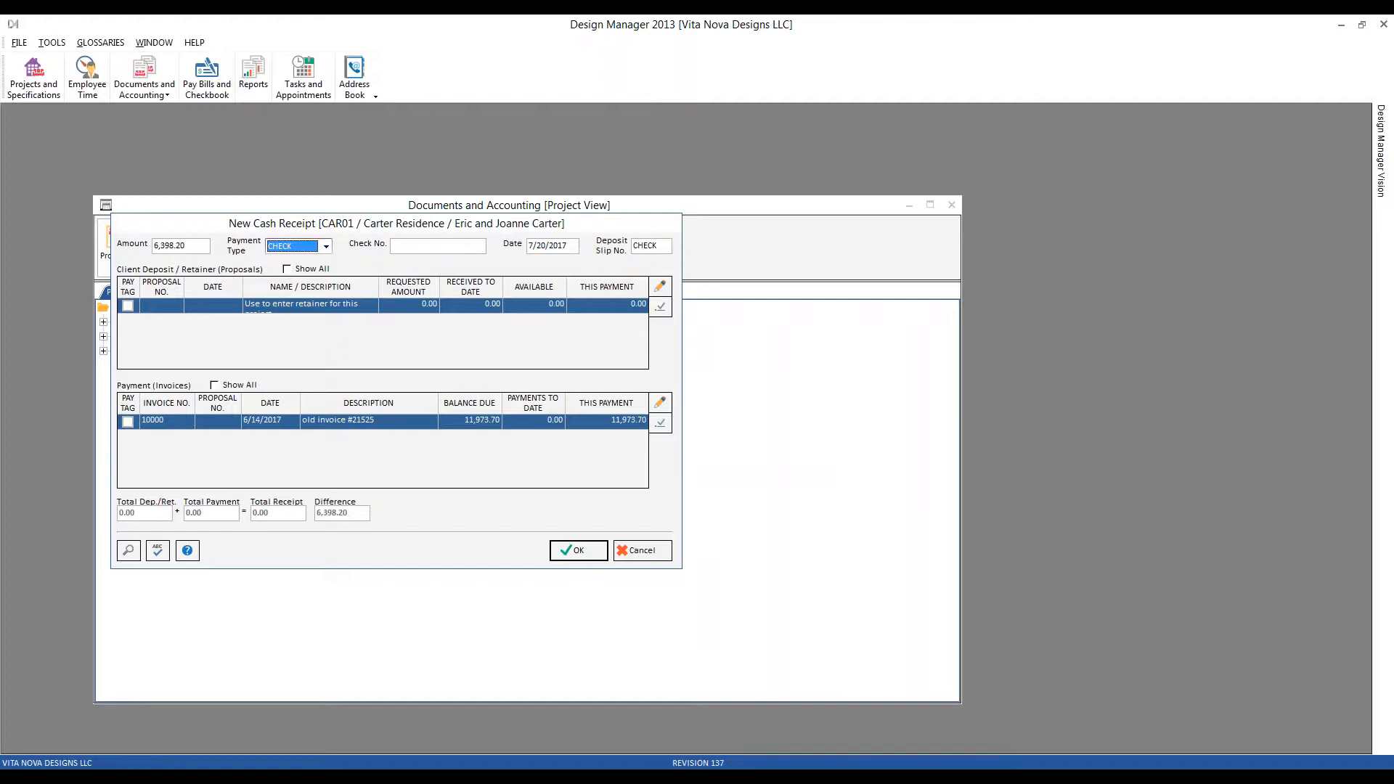
pyautogui.press('Tab')
pyautogui.write('7501')
pyautogui.press('Tab')
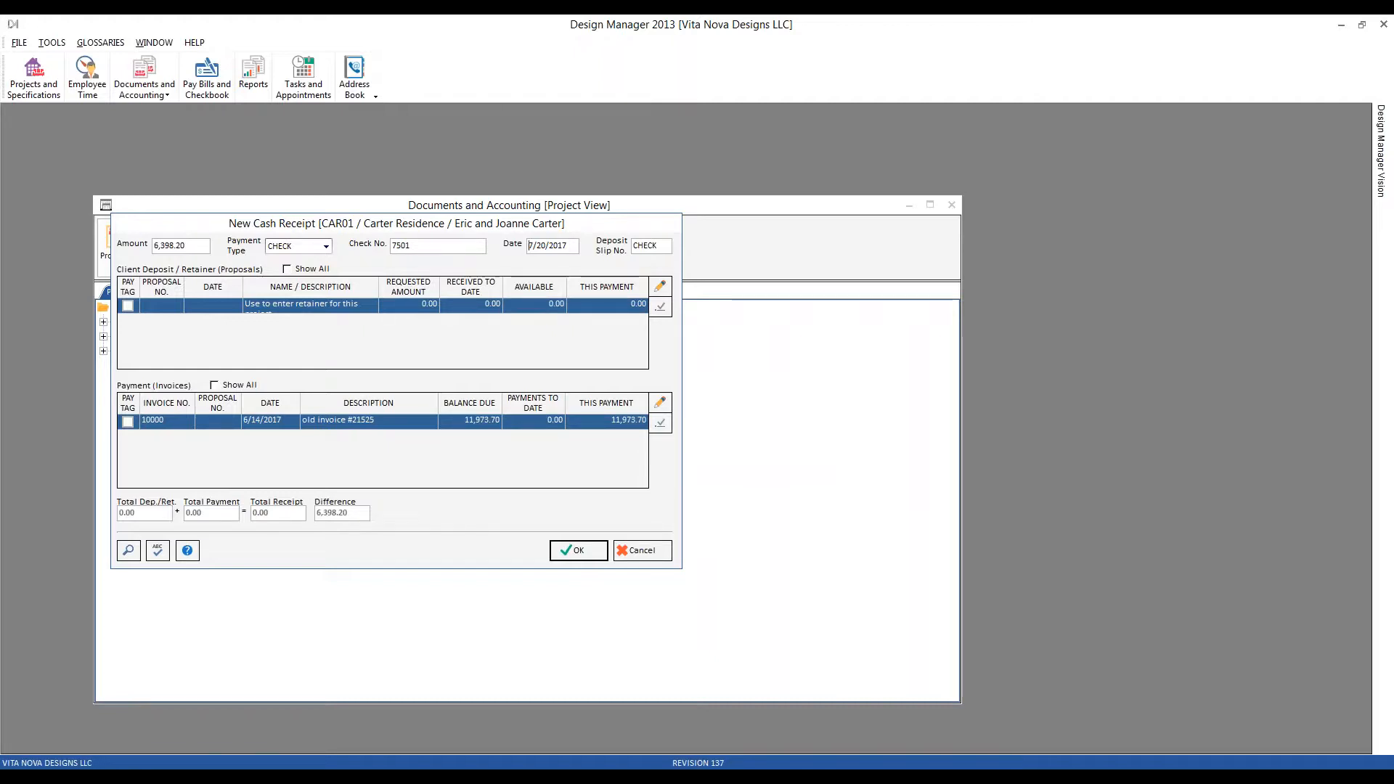
pyautogui.write('6 1')
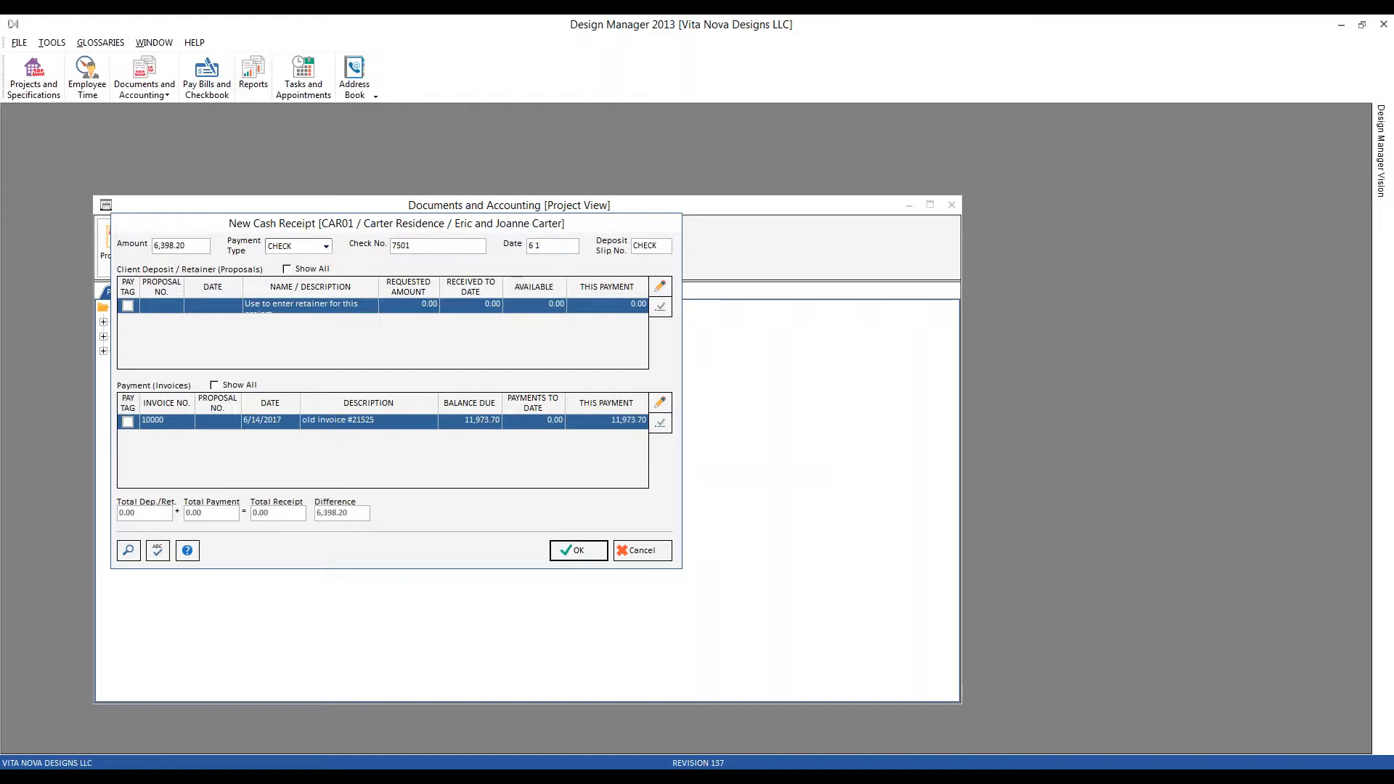
# - Edit the retainer line of the CAR01 cash receipt, setting its amount to 6,398.20 and its transaction description to "outstanding client deposit"
pyautogui.press('Tab')
pyautogui.click(409, 305)
pyautogui.click(447, 342)
pyautogui.click(666, 292)
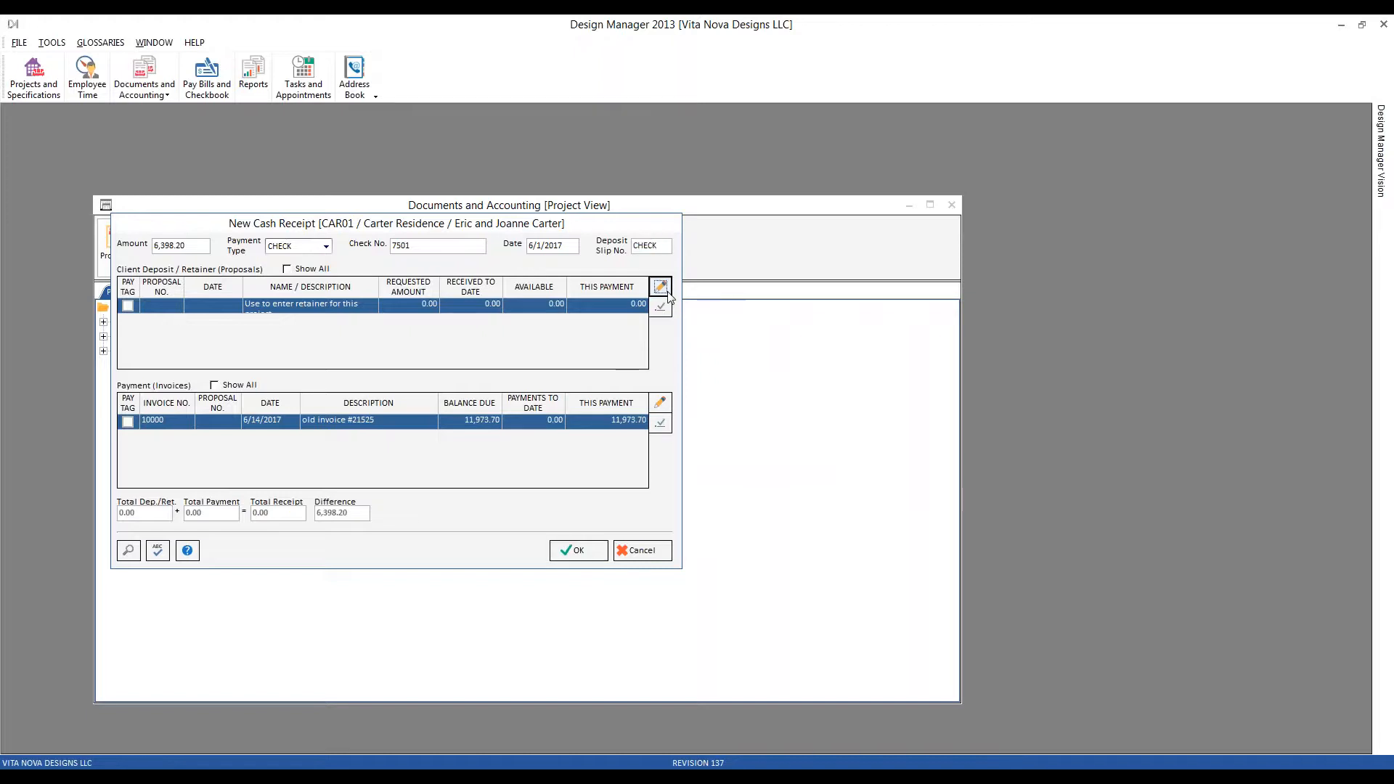
pyautogui.moveTo(260, 252); pyautogui.dragTo(651, 371)
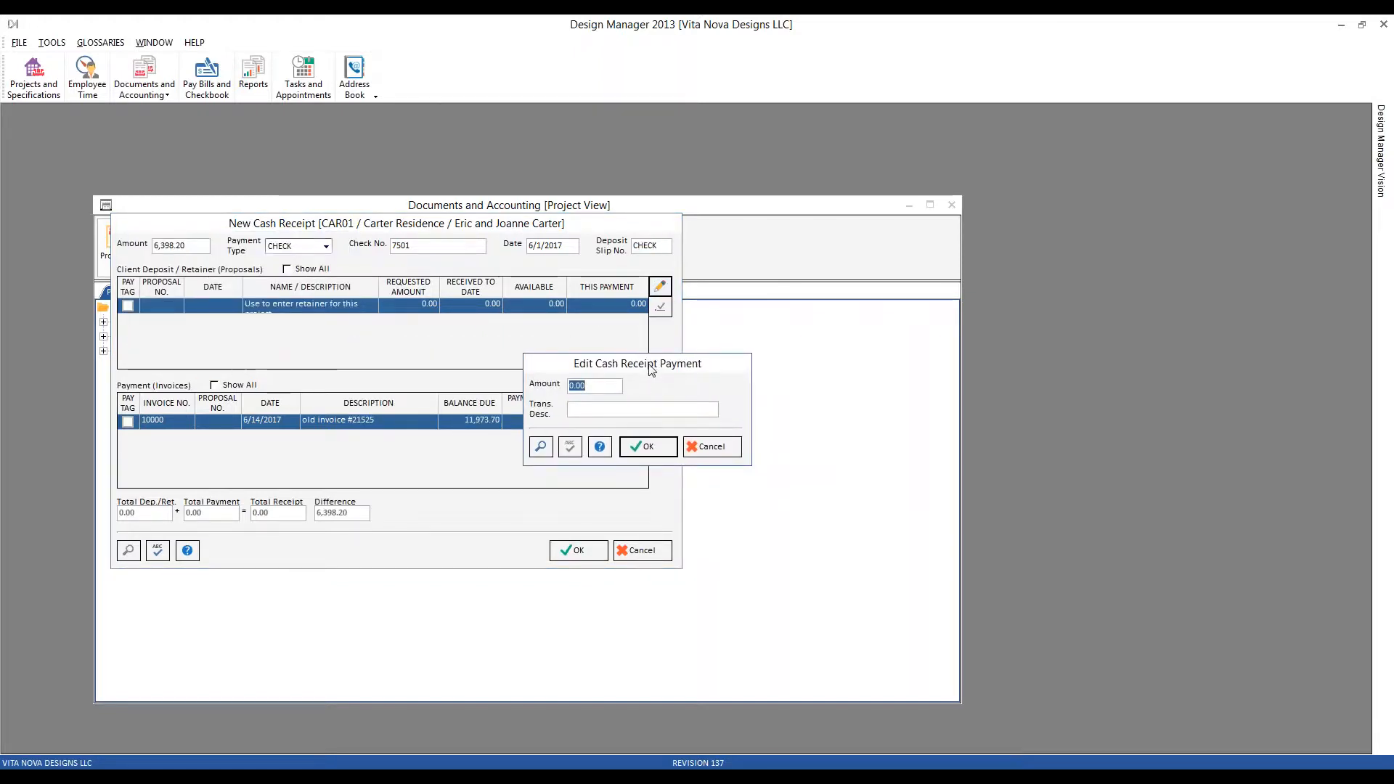
pyautogui.write('6398.20')
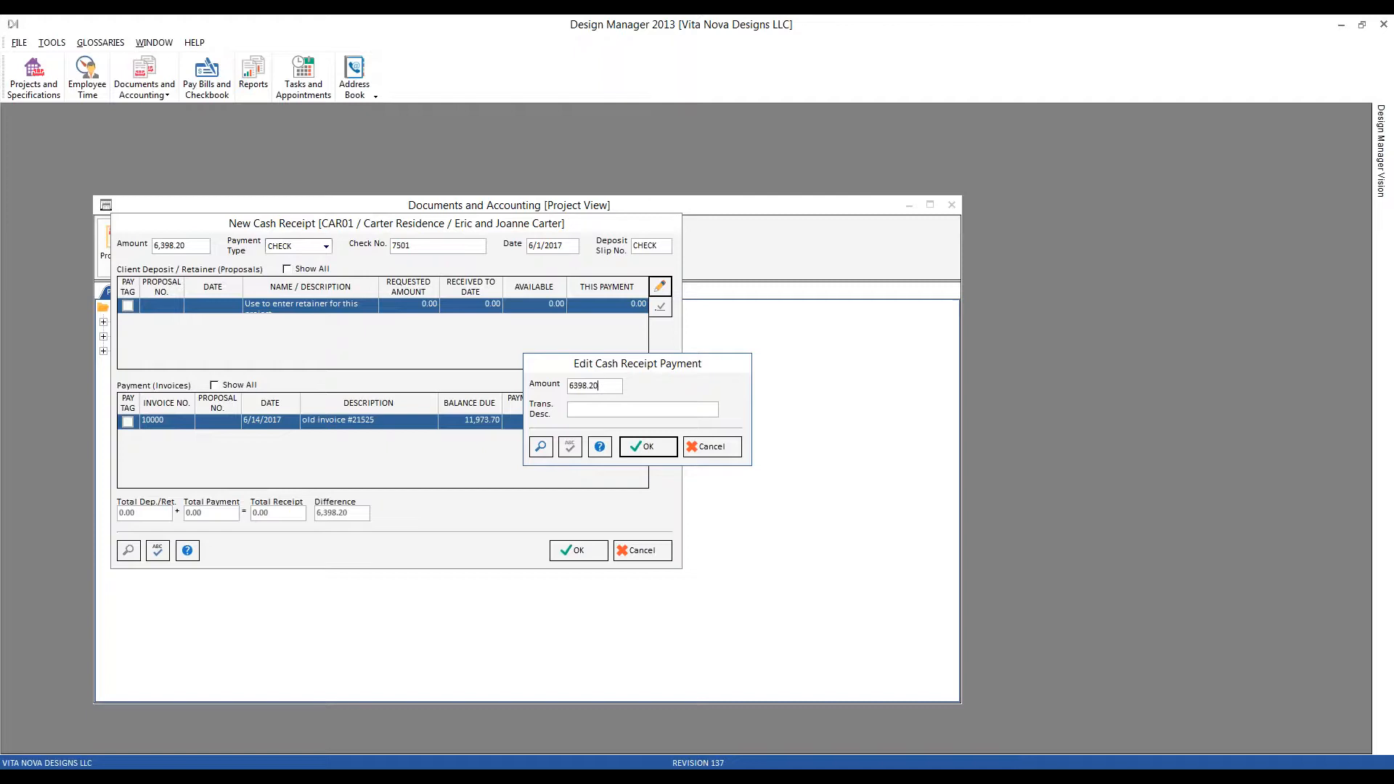
pyautogui.press('Tab')
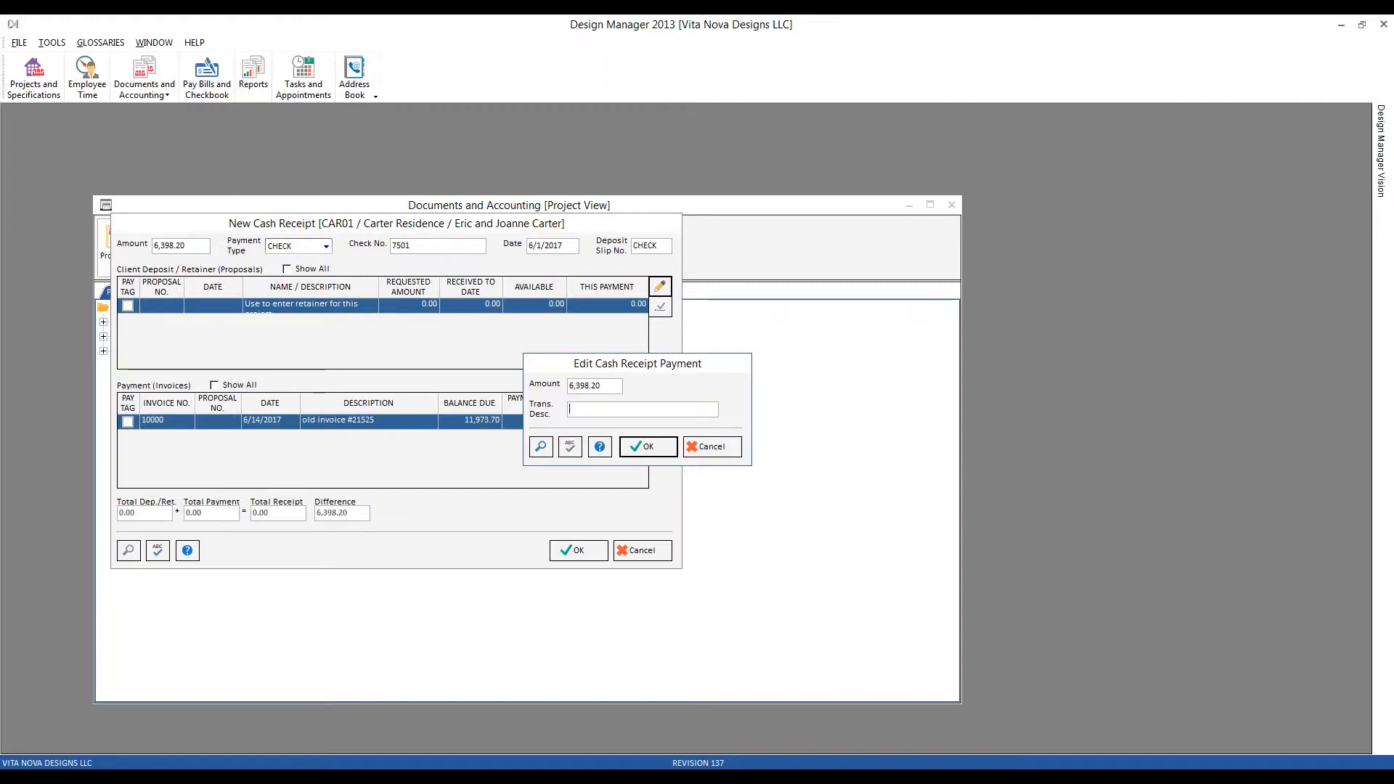
pyautogui.write('outstanding client')
pyautogui.write('deposit')
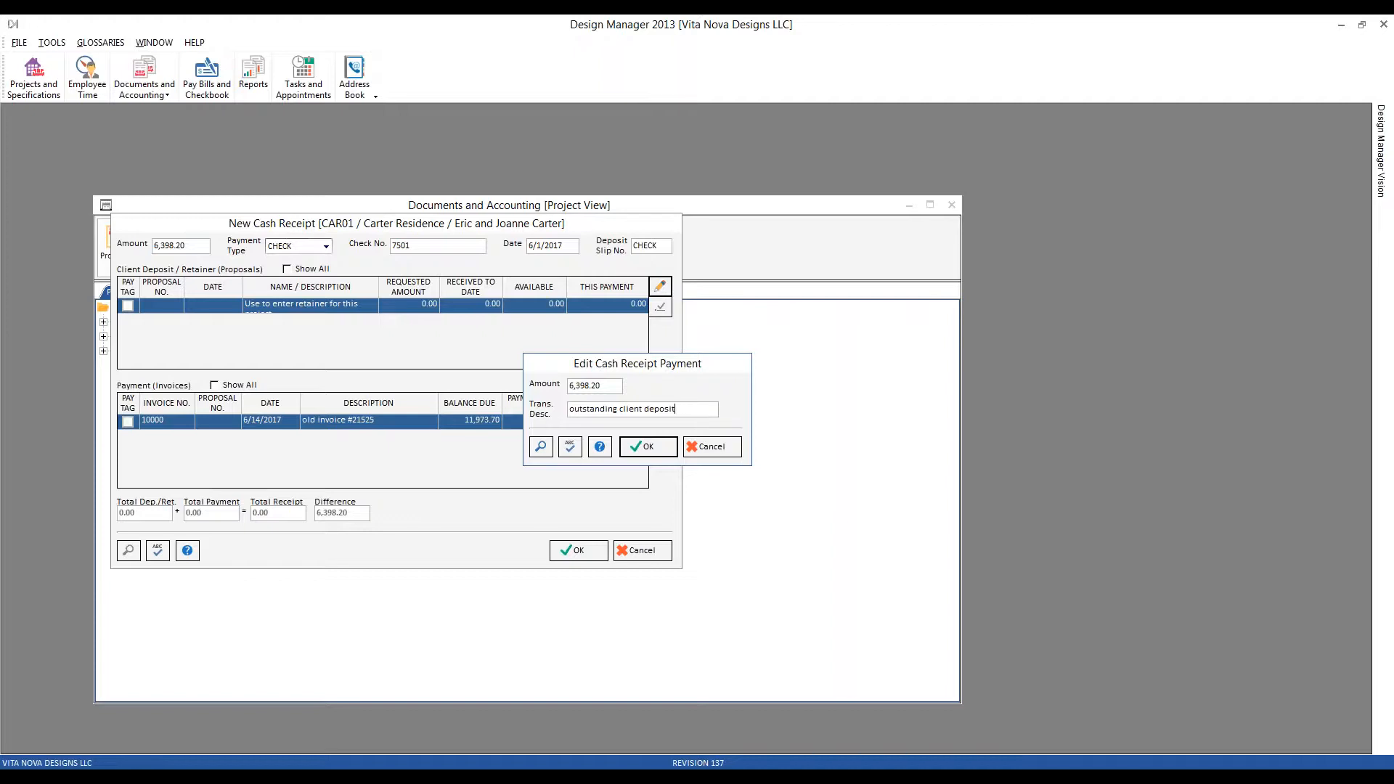
pyautogui.click(649, 447)
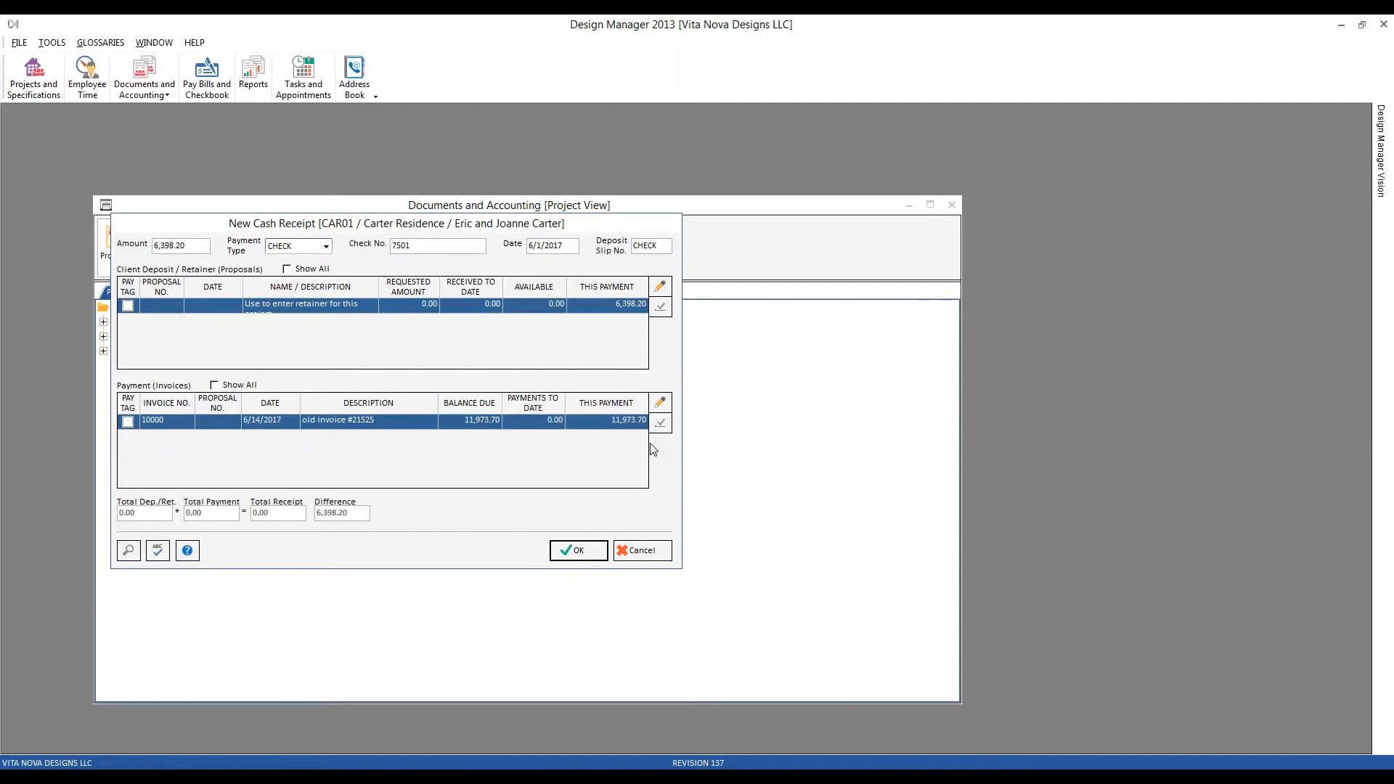
# - Tag the retainer line for payment, save the cash receipt, and close Documents and Accounting
pyautogui.click(128, 306)
pyautogui.click(574, 550)
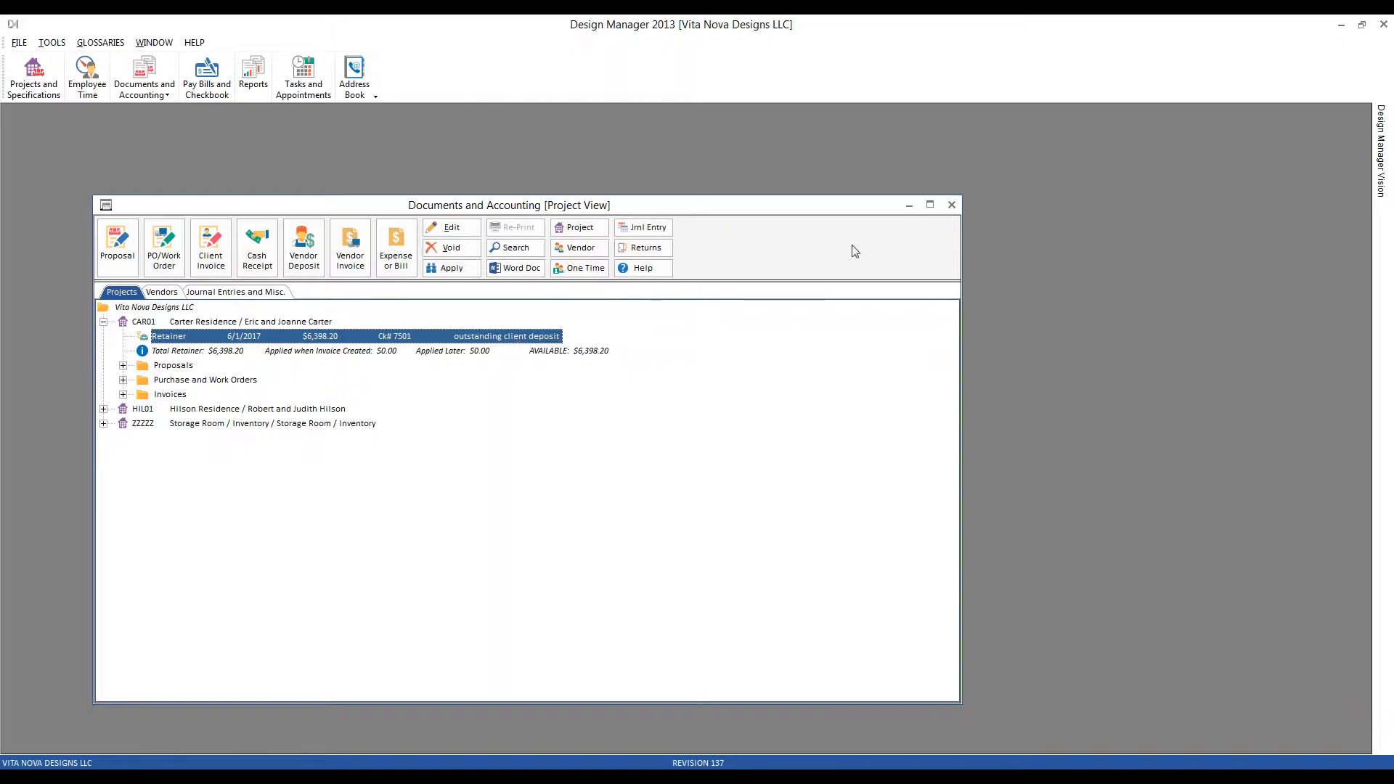
pyautogui.click(951, 205)
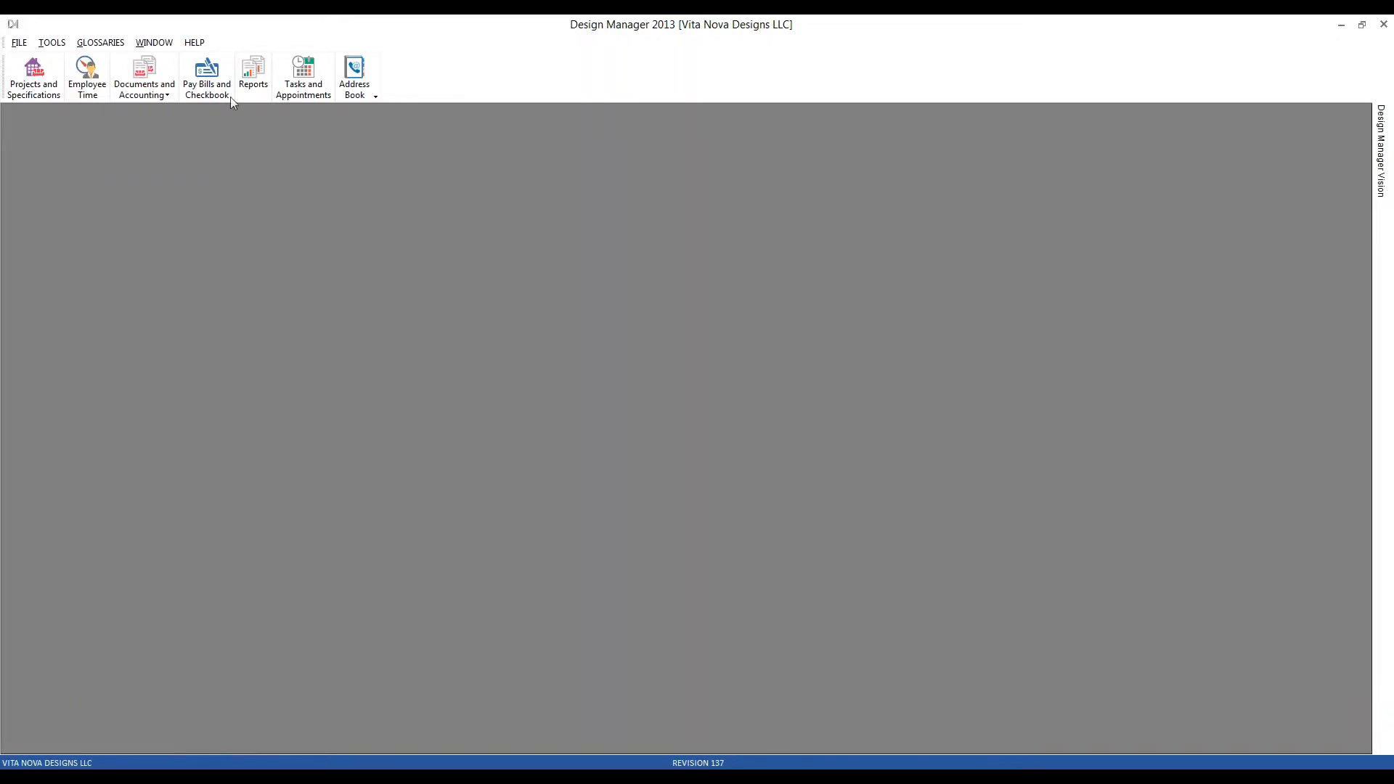
# - Run the Open Client Deposit report from the favorite reports in its Detail version as of month 07/2017
pyautogui.click(253, 72)
pyautogui.moveTo(234, 290); pyautogui.dragTo(100, 189)
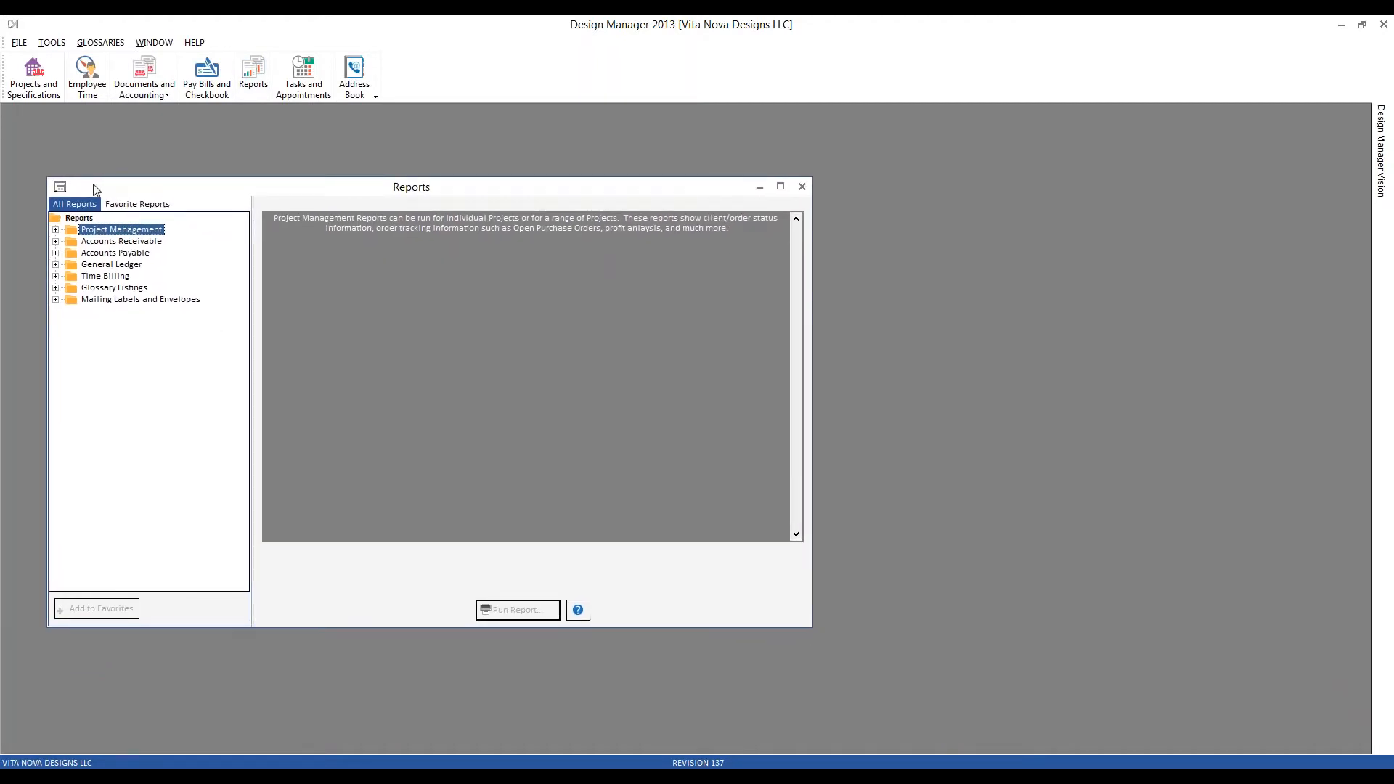
pyautogui.click(56, 242)
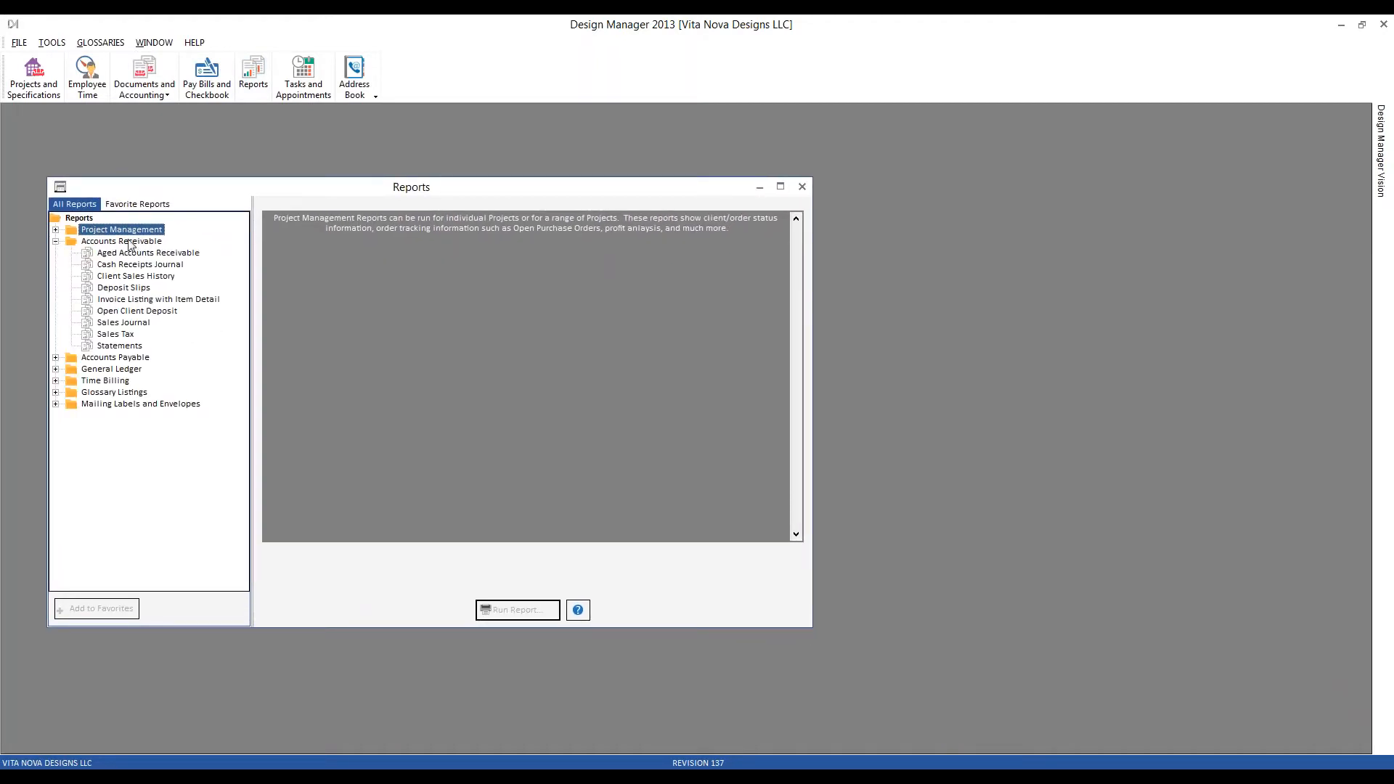
pyautogui.click(120, 310)
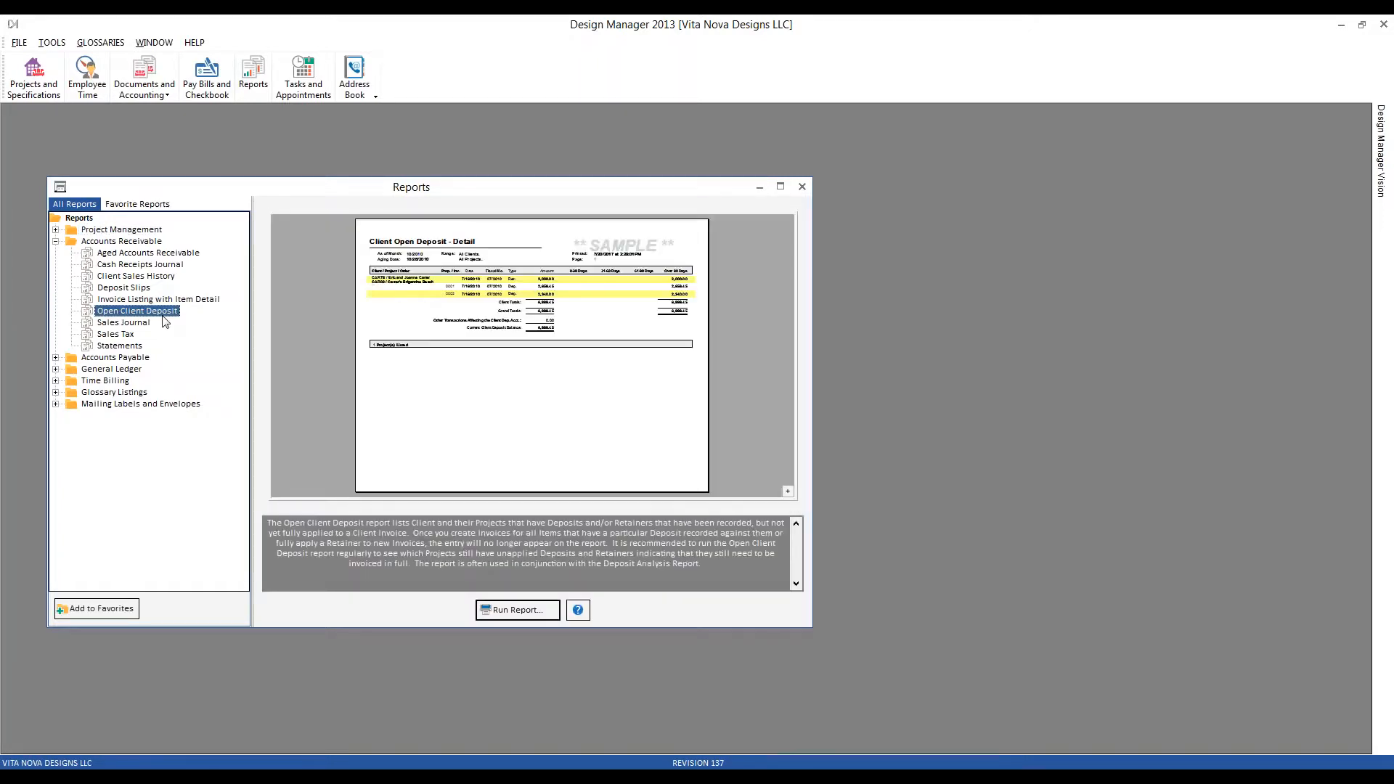
pyautogui.click(157, 204)
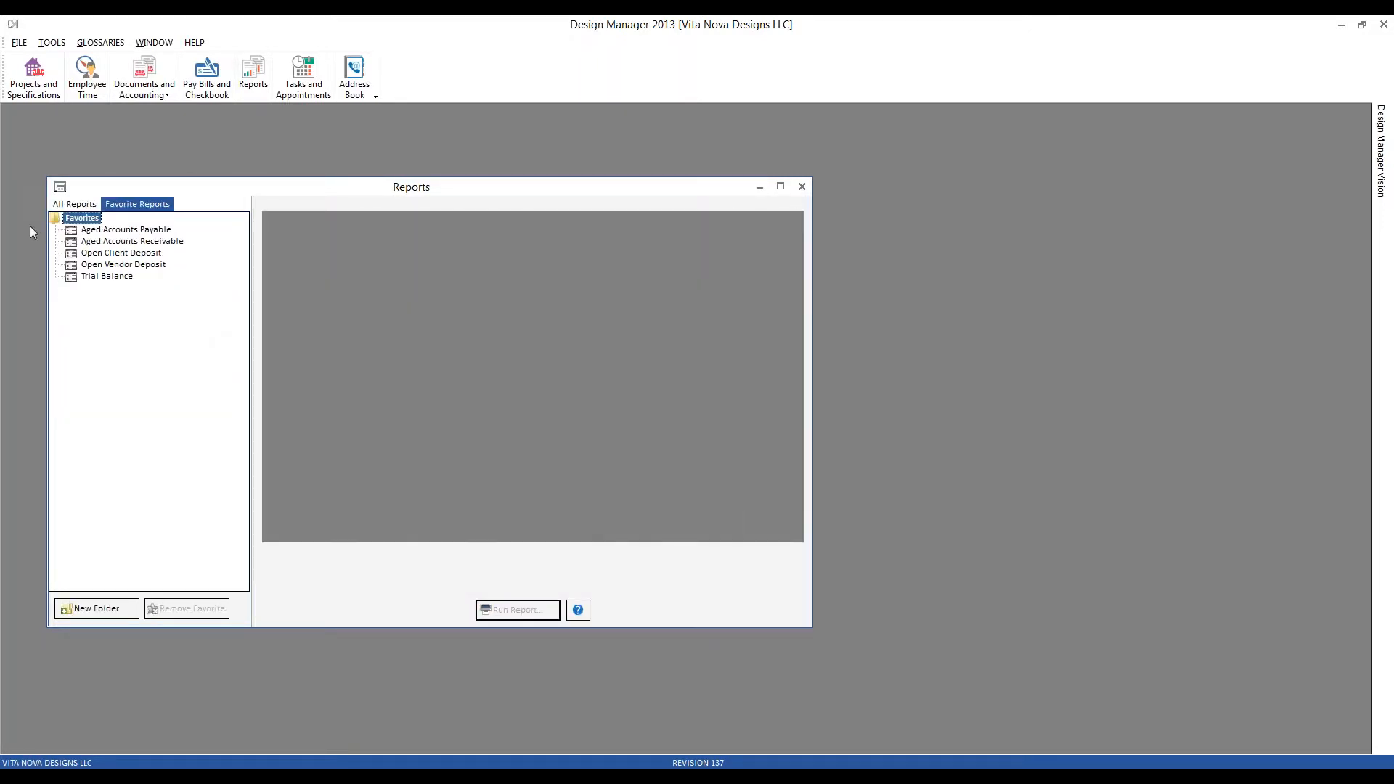
pyautogui.doubleClick(116, 254)
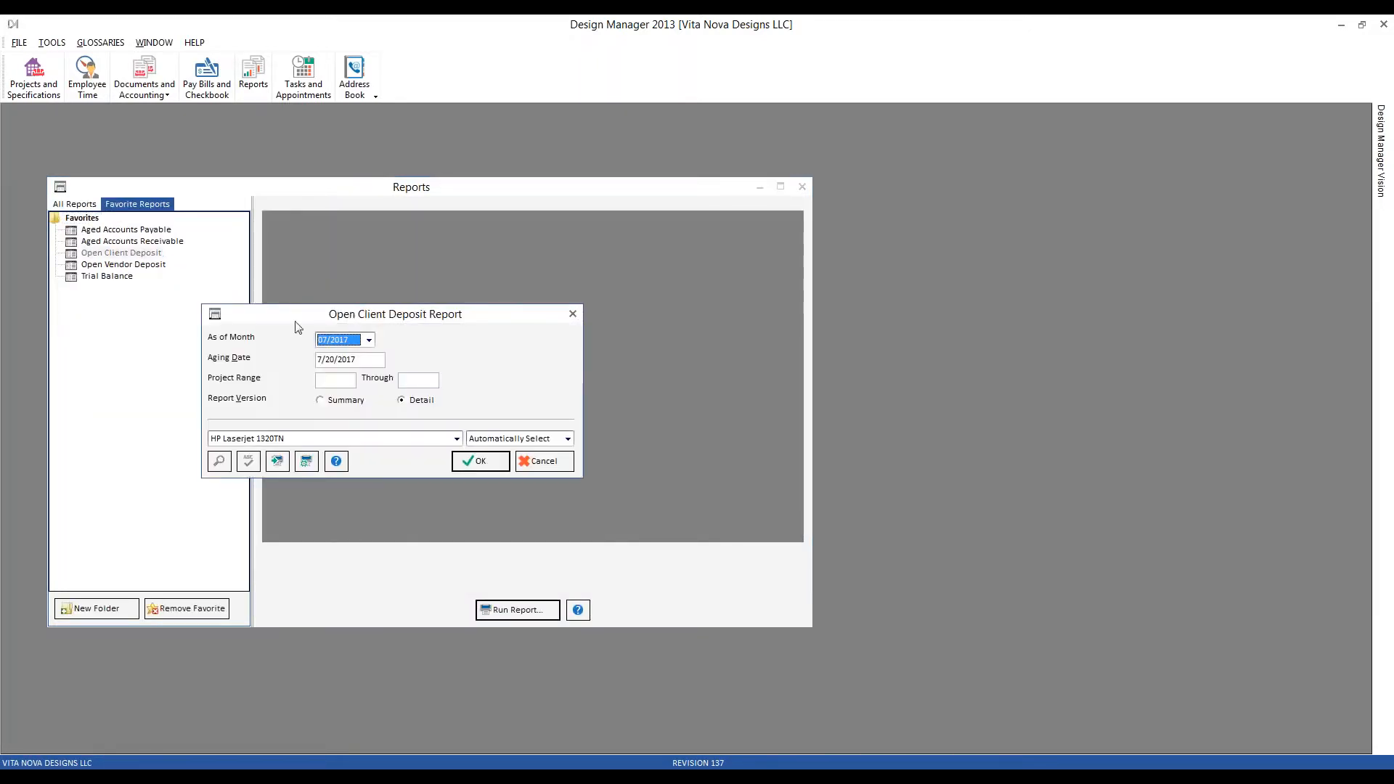
pyautogui.click(481, 461)
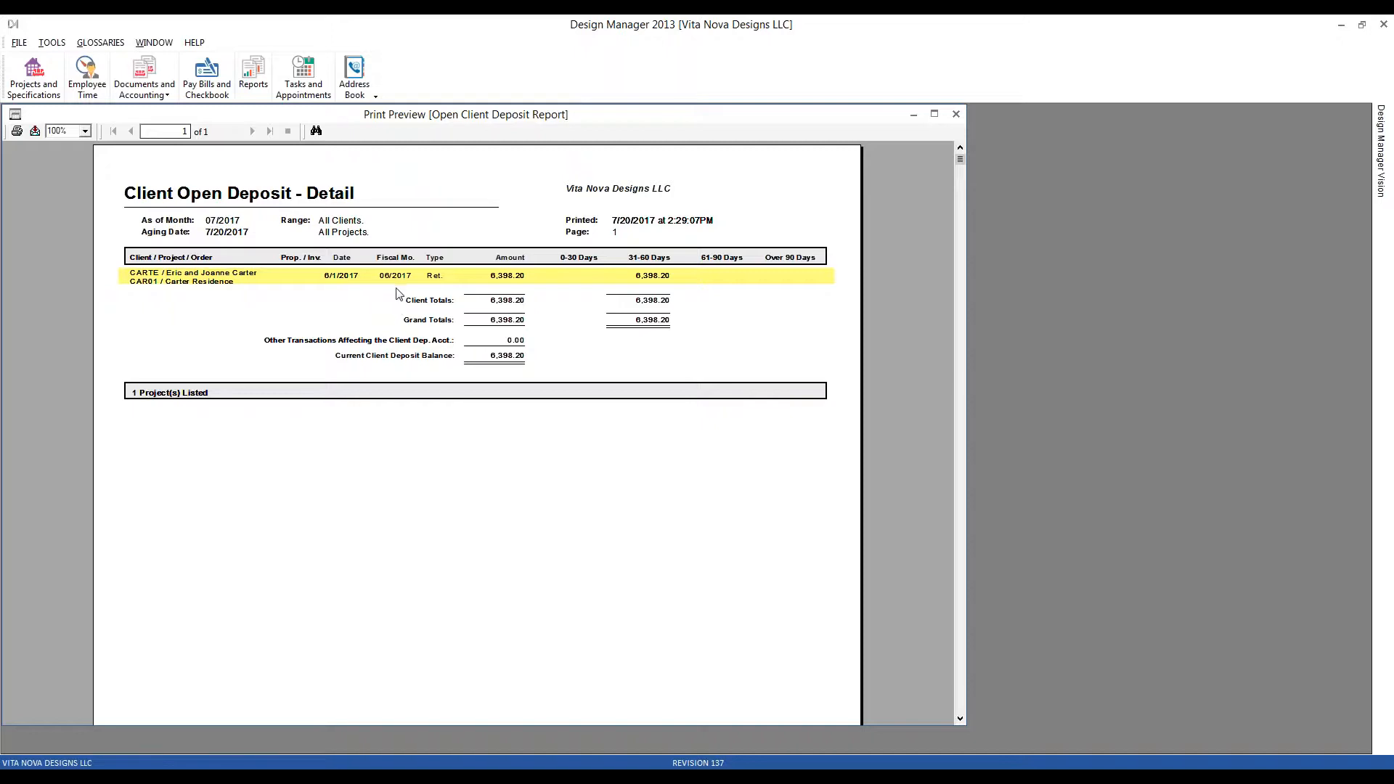
# - Compare the deposit amount in the report with the Open Client Deposits PDF, and close the preview and the Reports window
pyautogui.click(517, 282)
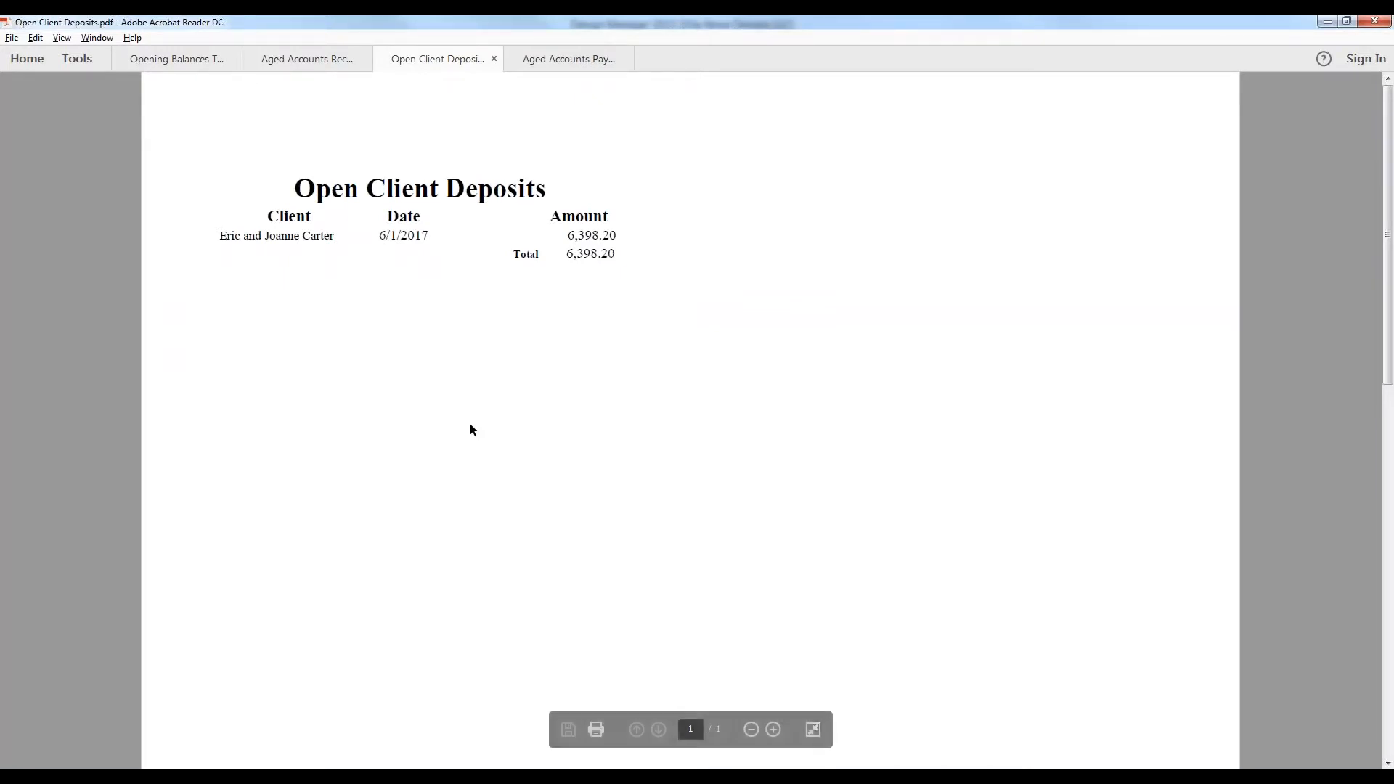
pyautogui.click(1328, 24)
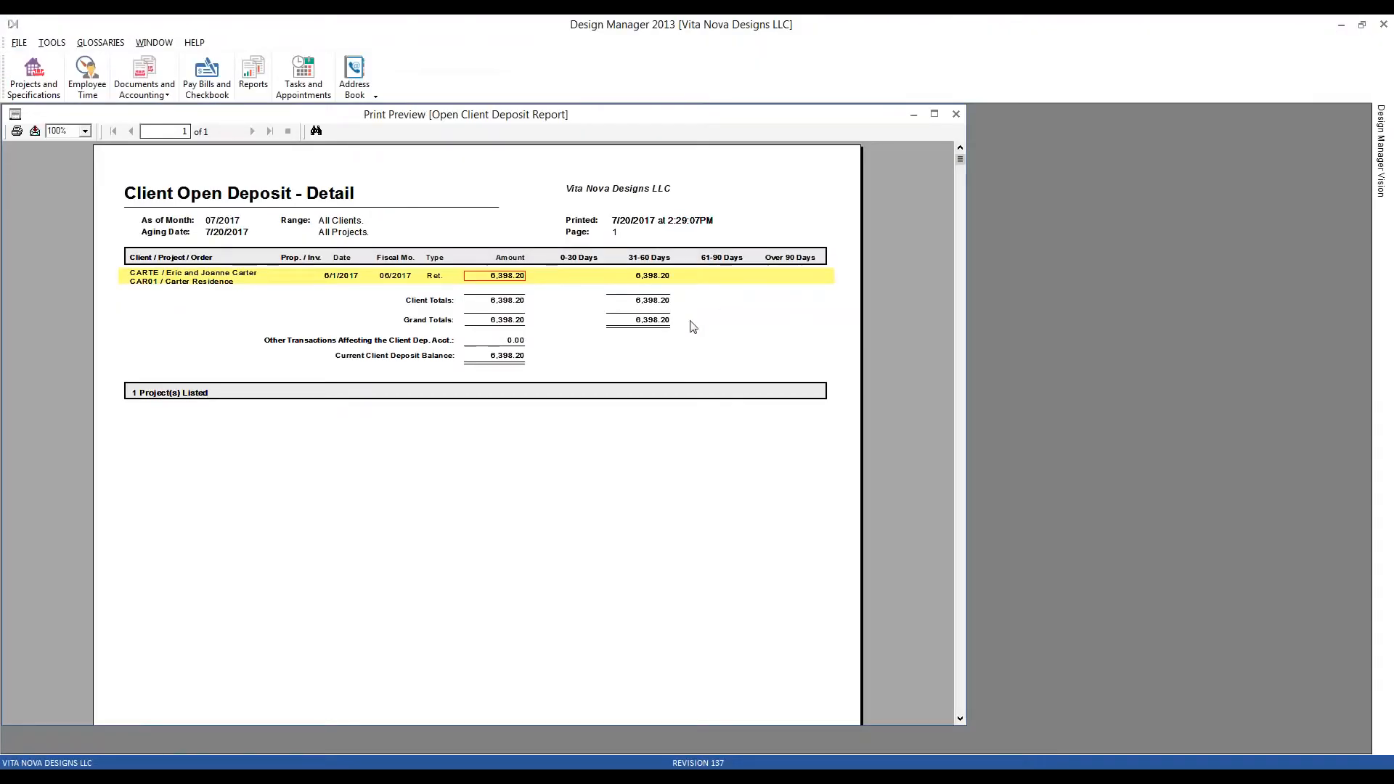
pyautogui.click(955, 115)
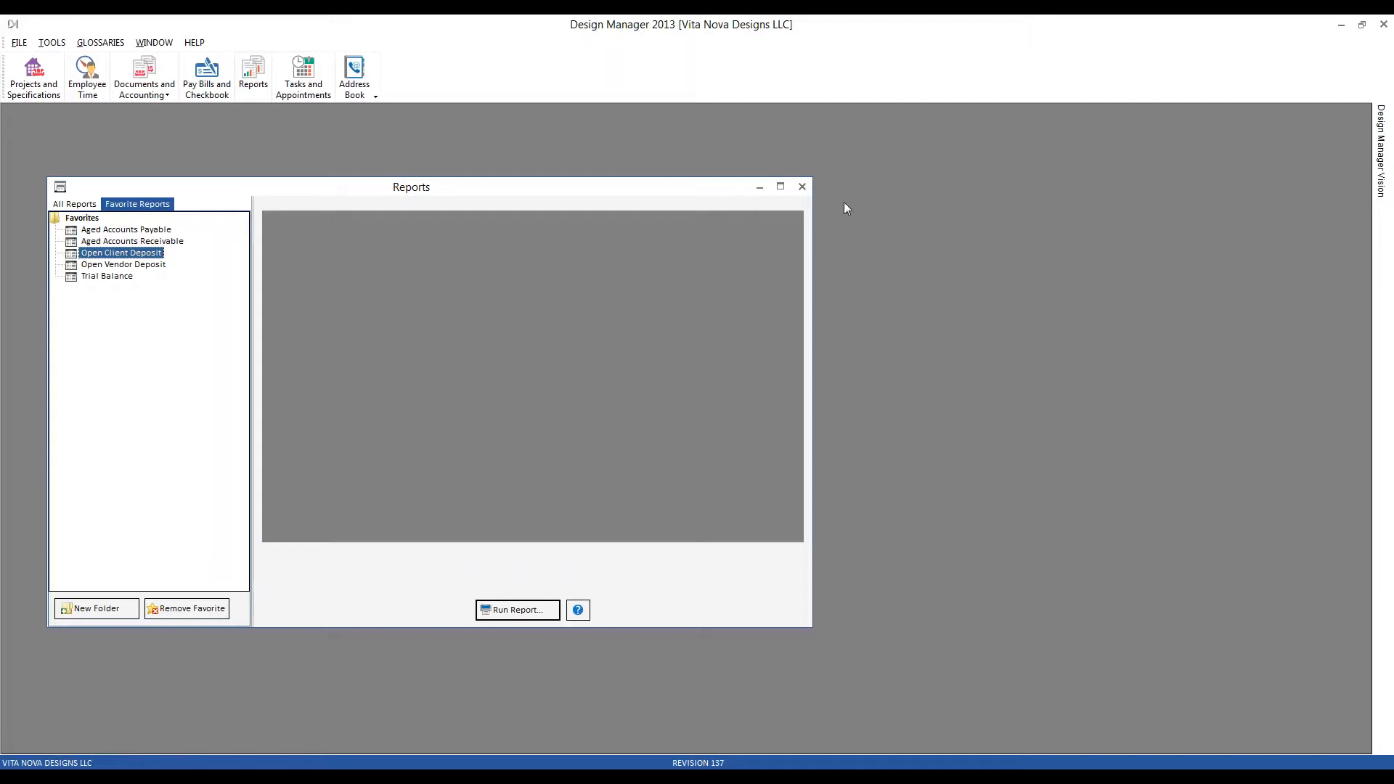
pyautogui.click(802, 187)
# - Switch to Acrobat Reader, review the Aged Accounts Payable PDF, and return to Design Manager 2013
pyautogui.click(550, 778)
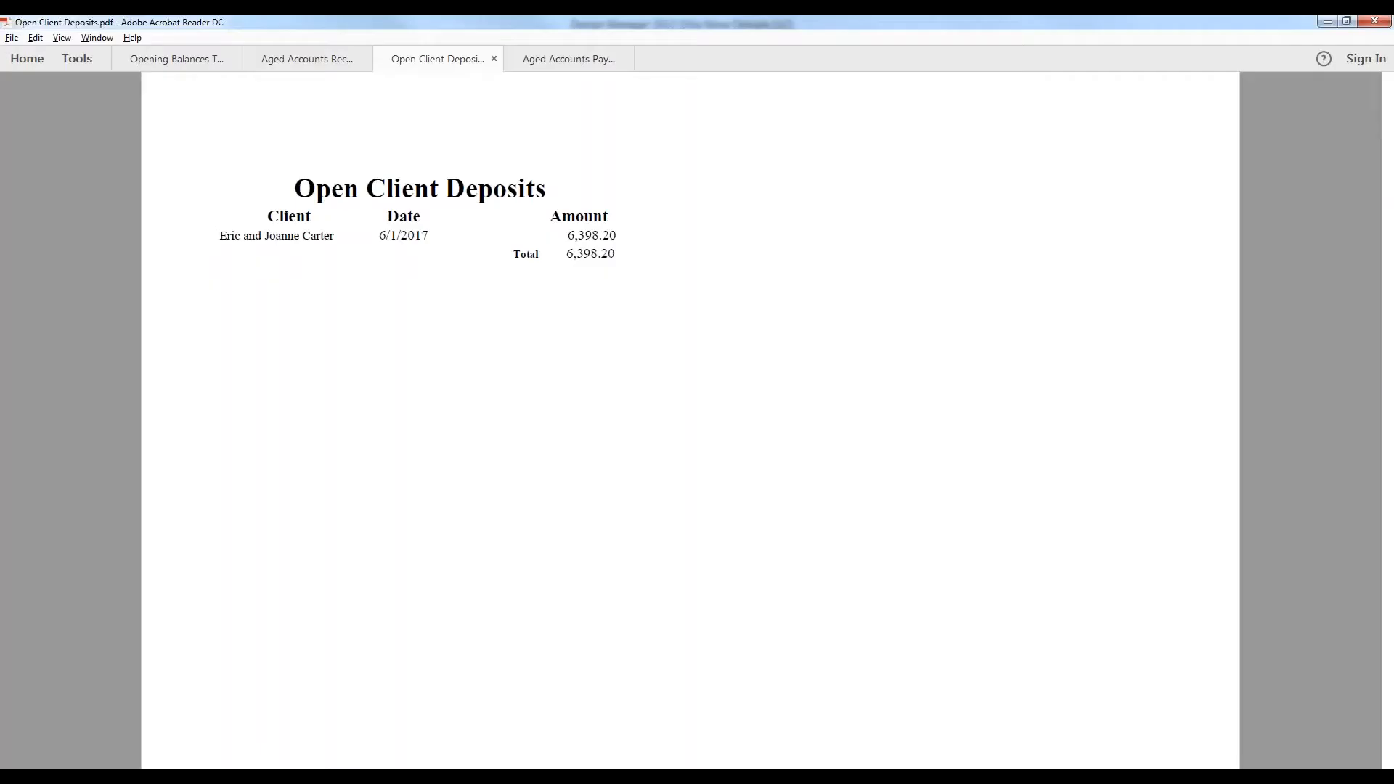
pyautogui.click(569, 63)
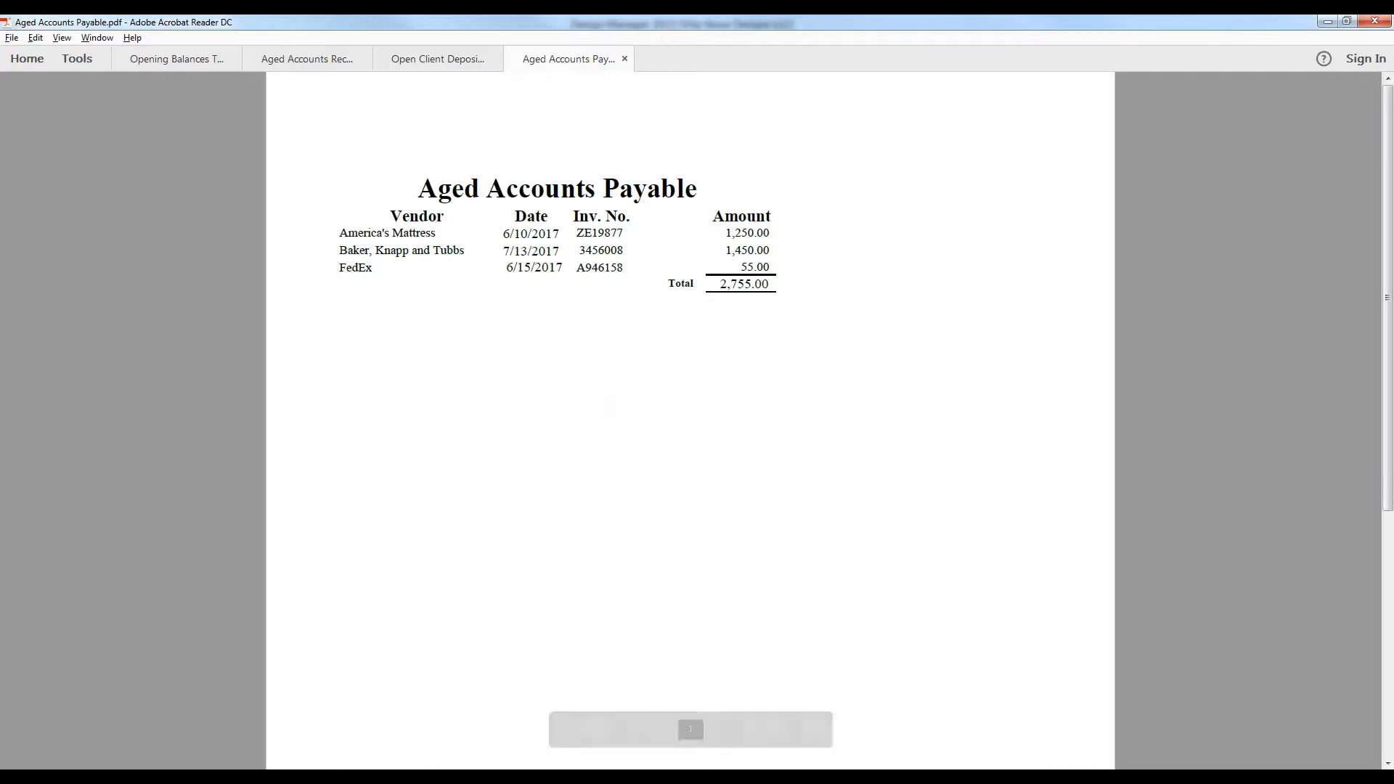
pyautogui.hotkey('alt', 'Tab')
# - Look at the available import types, highlight Vendors (Payee same as Vendor), and cancel the import
pyautogui.click(19, 42)
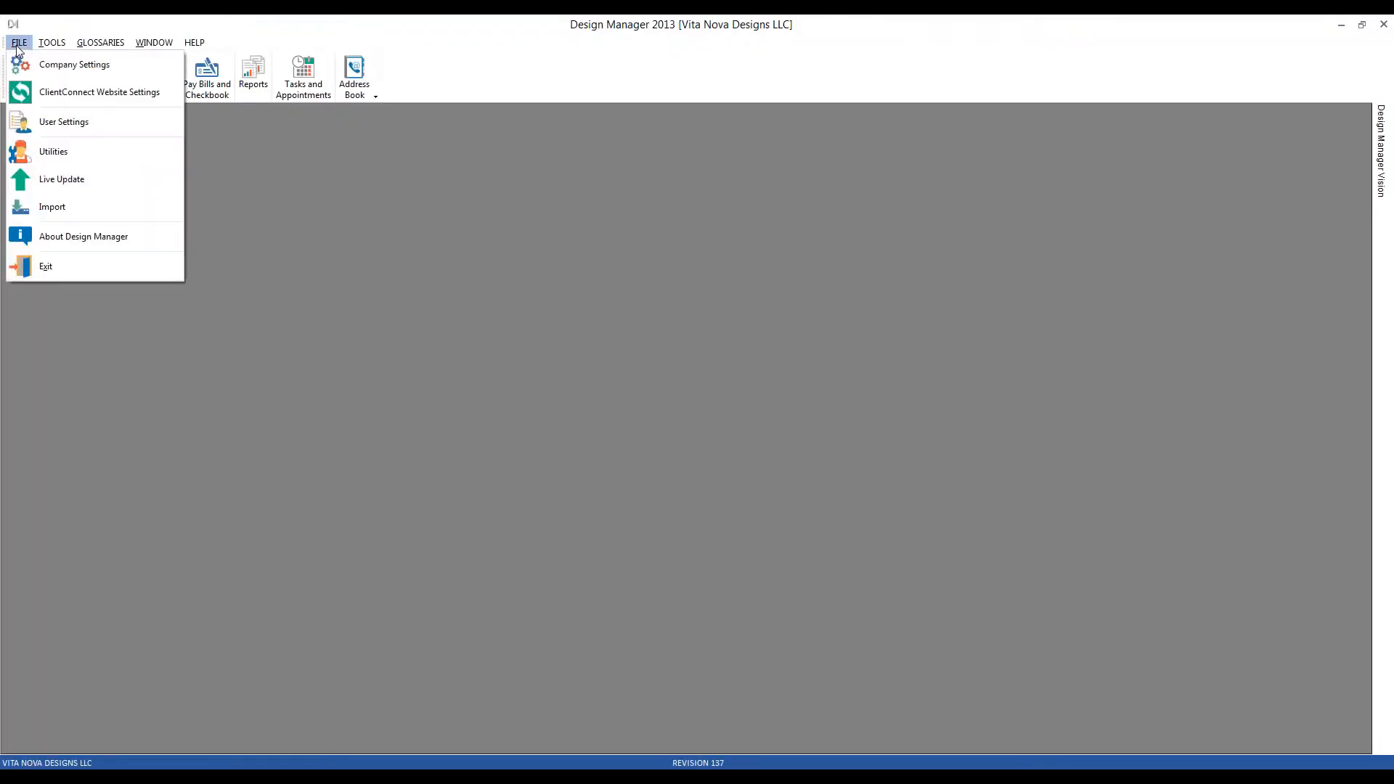
pyautogui.click(76, 209)
pyautogui.click(646, 372)
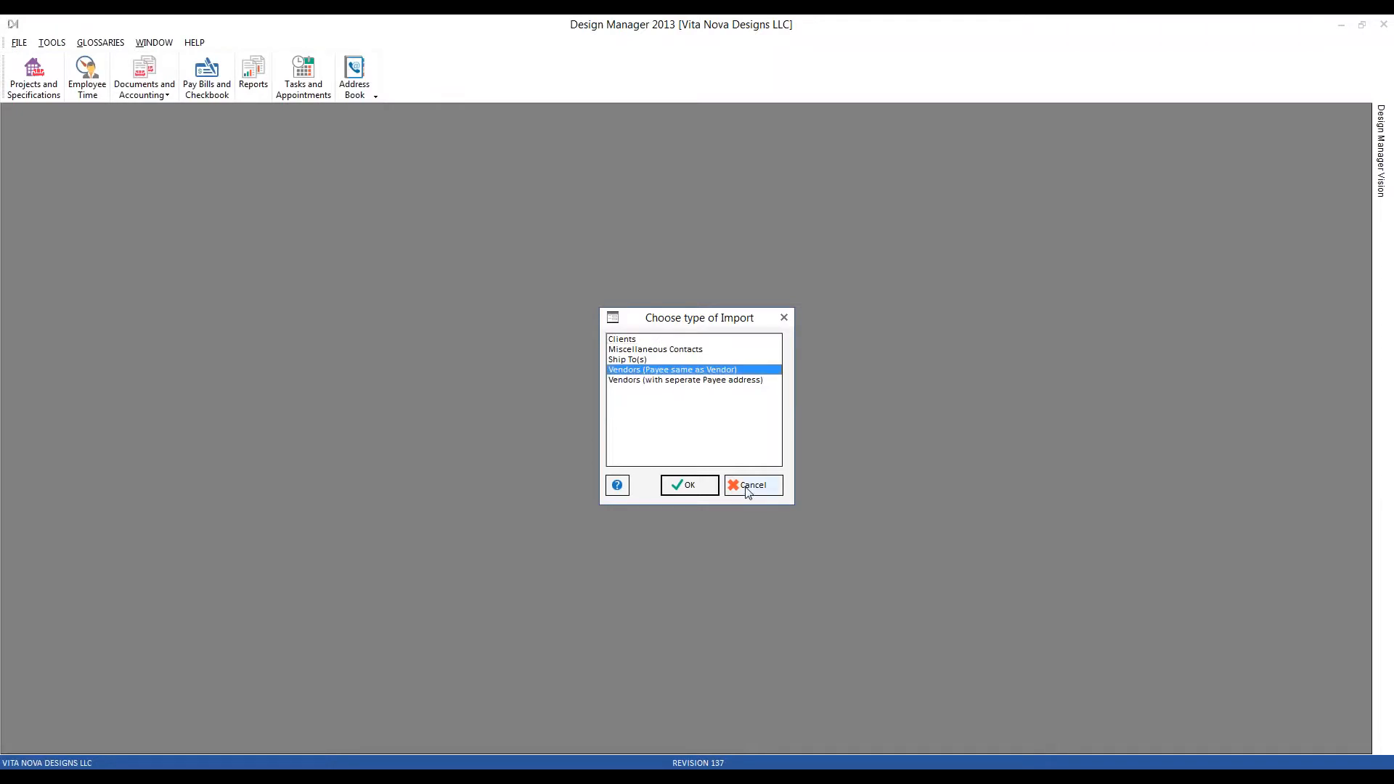
pyautogui.click(750, 489)
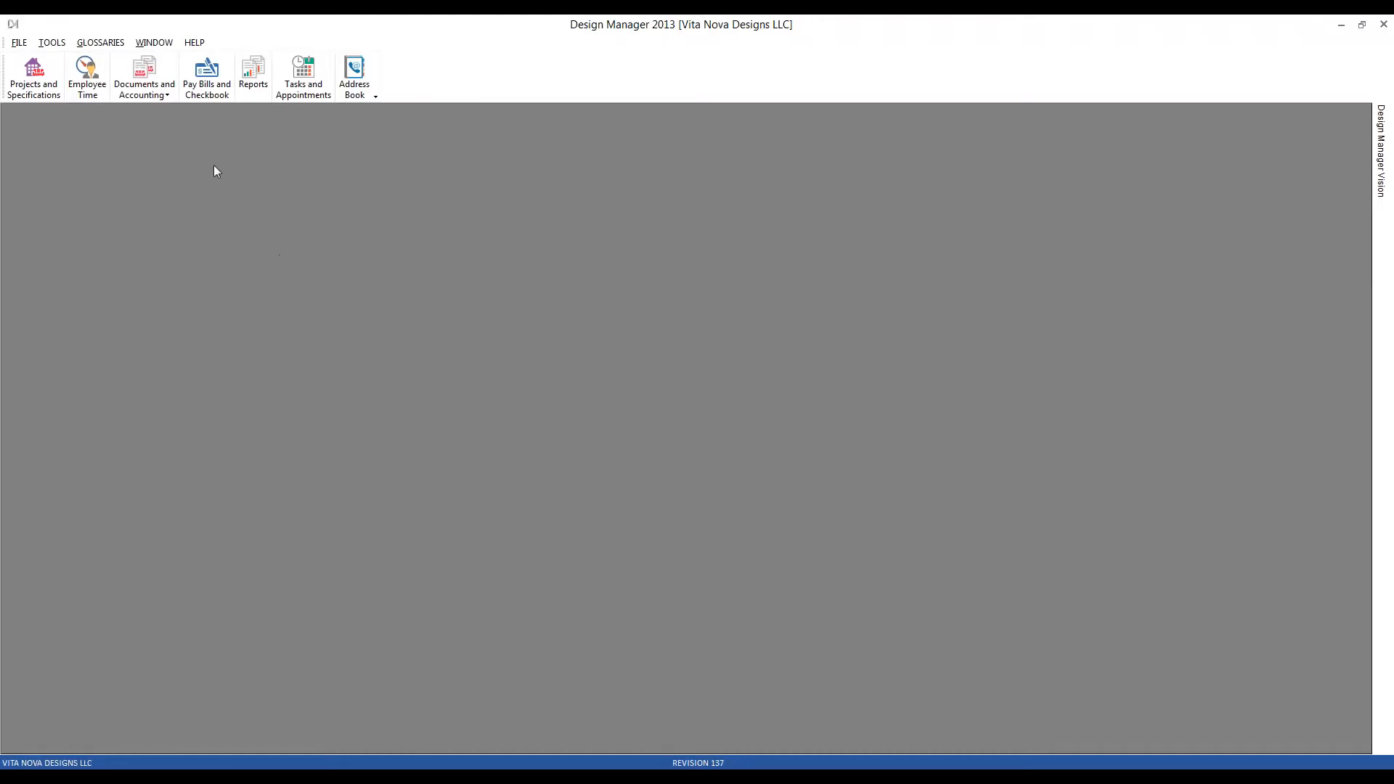
# - Check the vendor view of Documents and Accounting against the Aged Accounts Payable PDF, and start a new expense or bill for America's Mattress
pyautogui.click(147, 67)
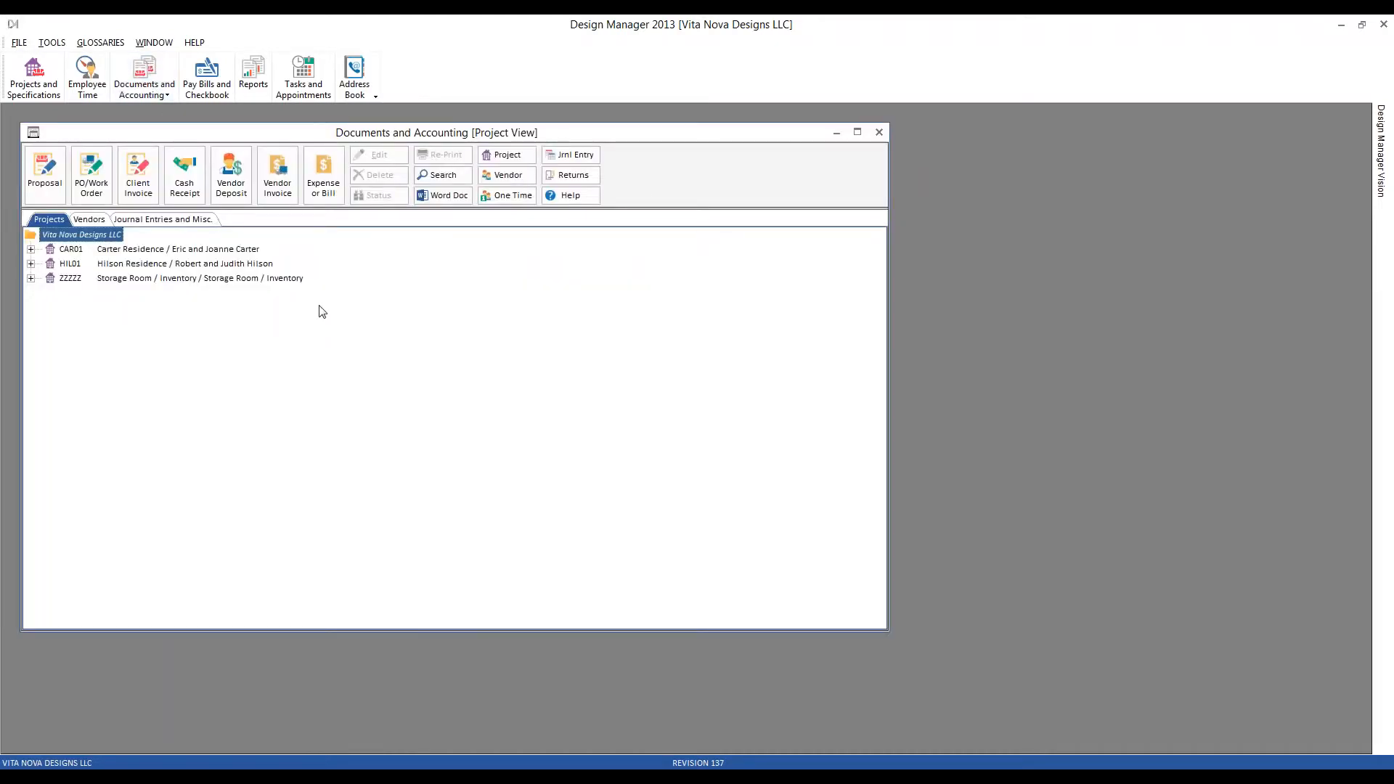
pyautogui.click(102, 221)
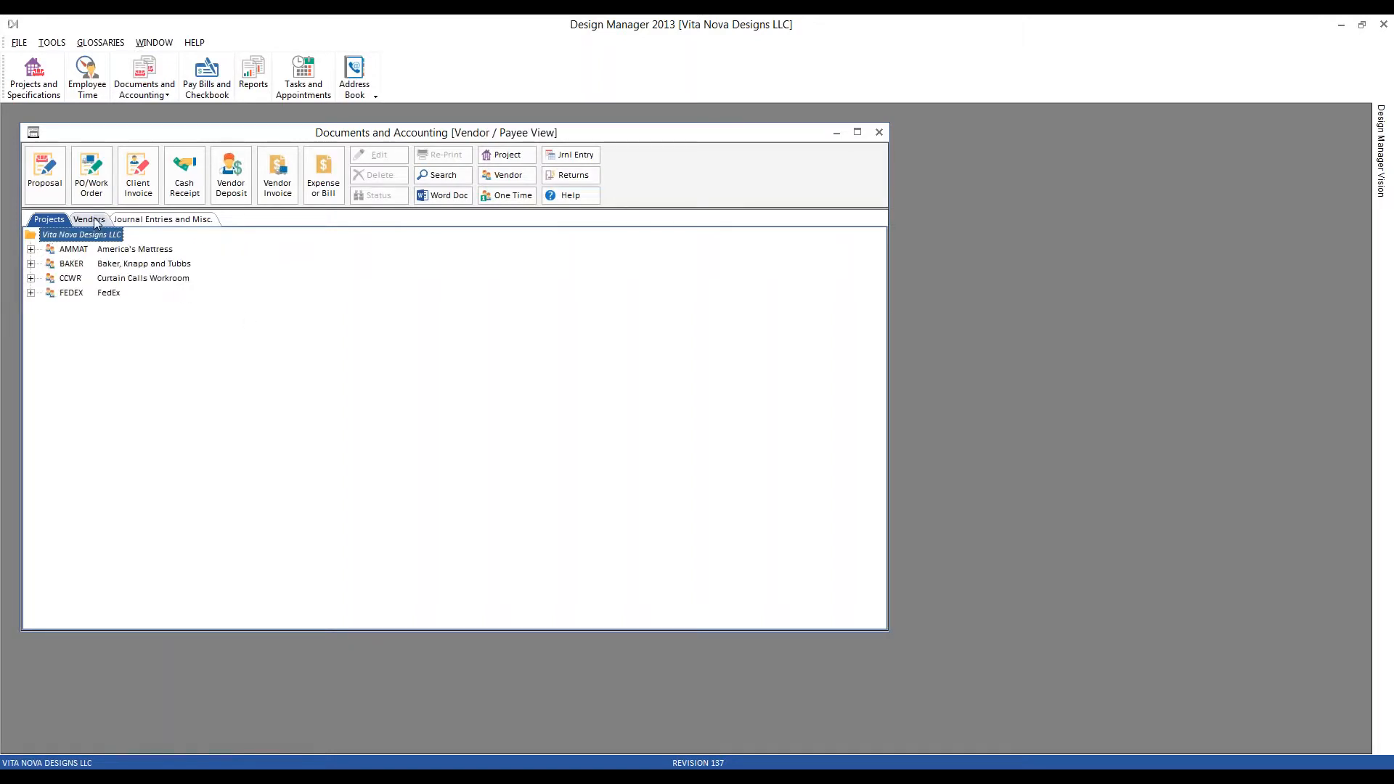
pyautogui.click(145, 263)
pyautogui.click(119, 279)
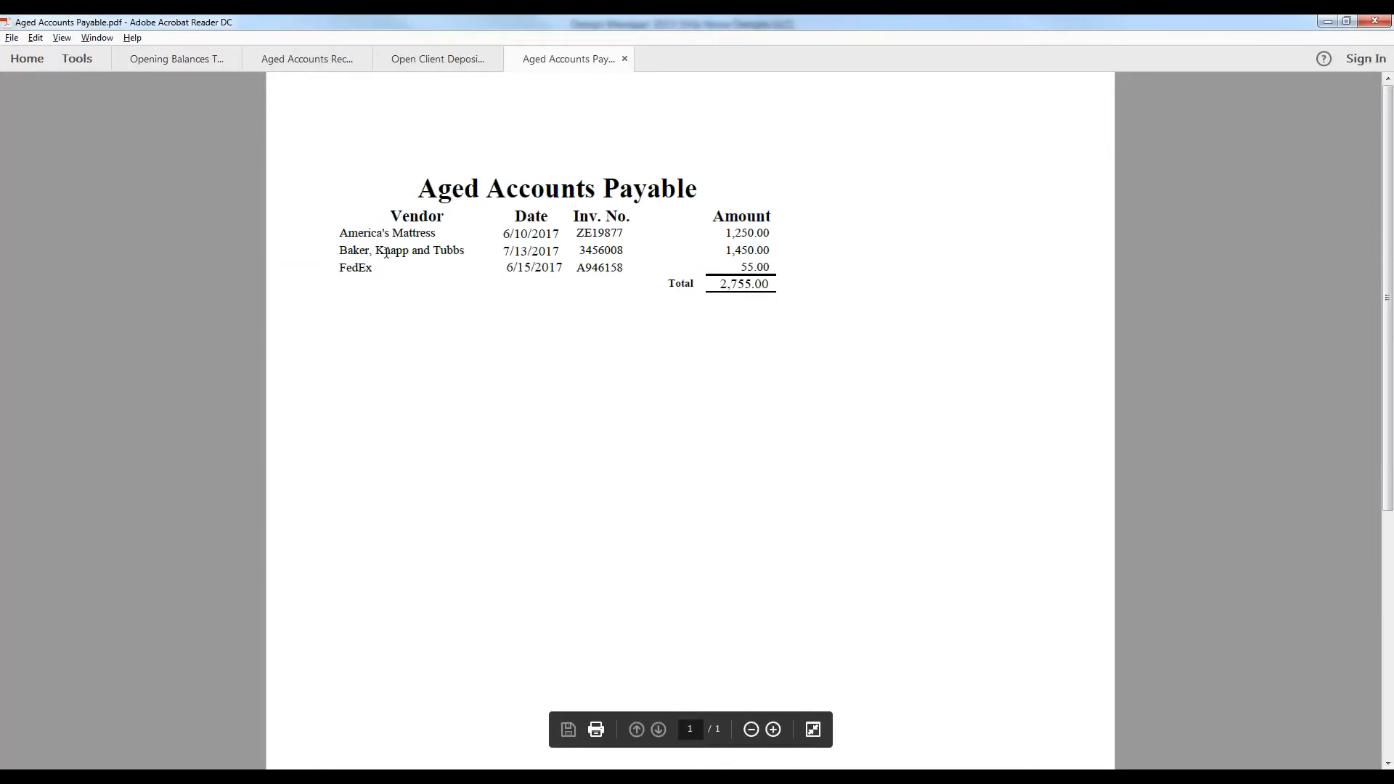
pyautogui.click(1328, 22)
pyautogui.click(141, 249)
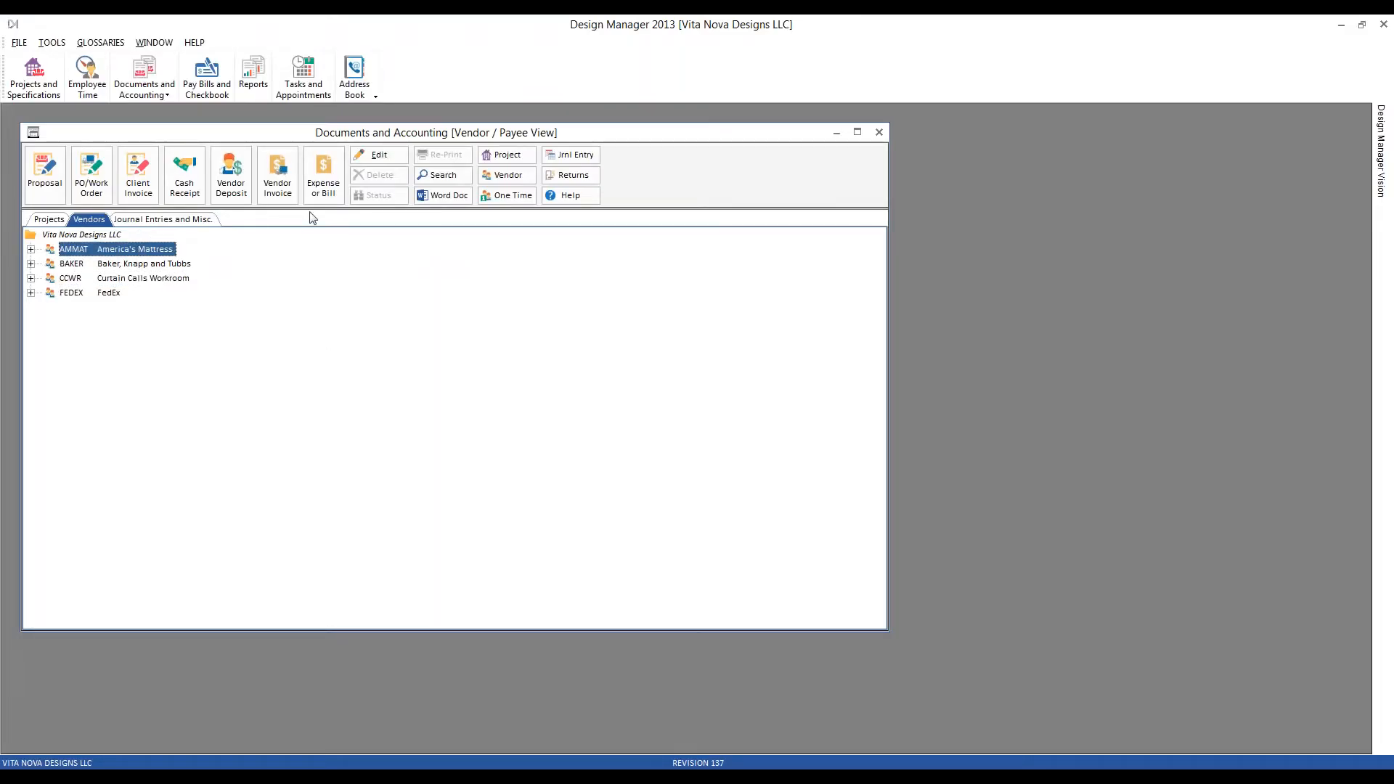
pyautogui.click(328, 188)
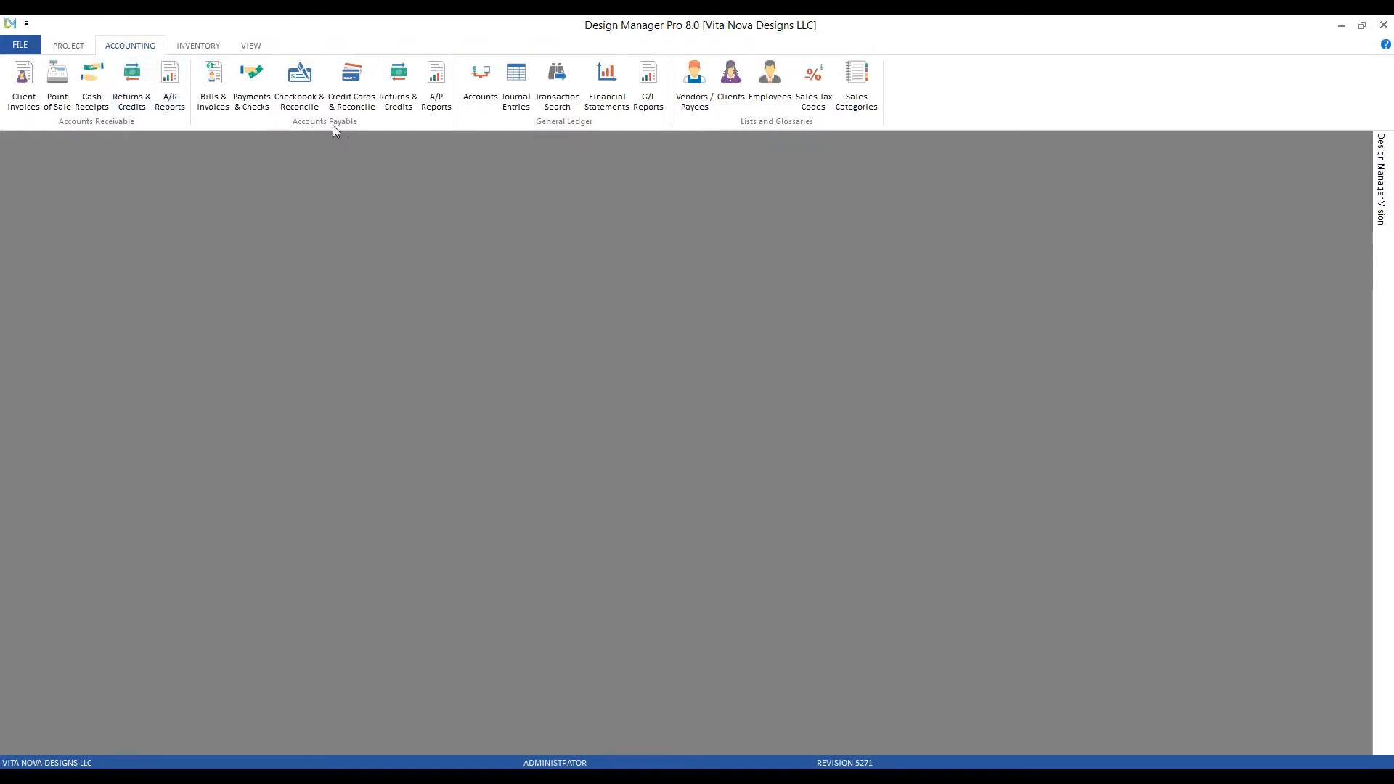
# - In Design Manager Pro 8.0, bring up a new vendor expense in Bills & Invoices, cancel it without saving, and close the window
pyautogui.click(212, 86)
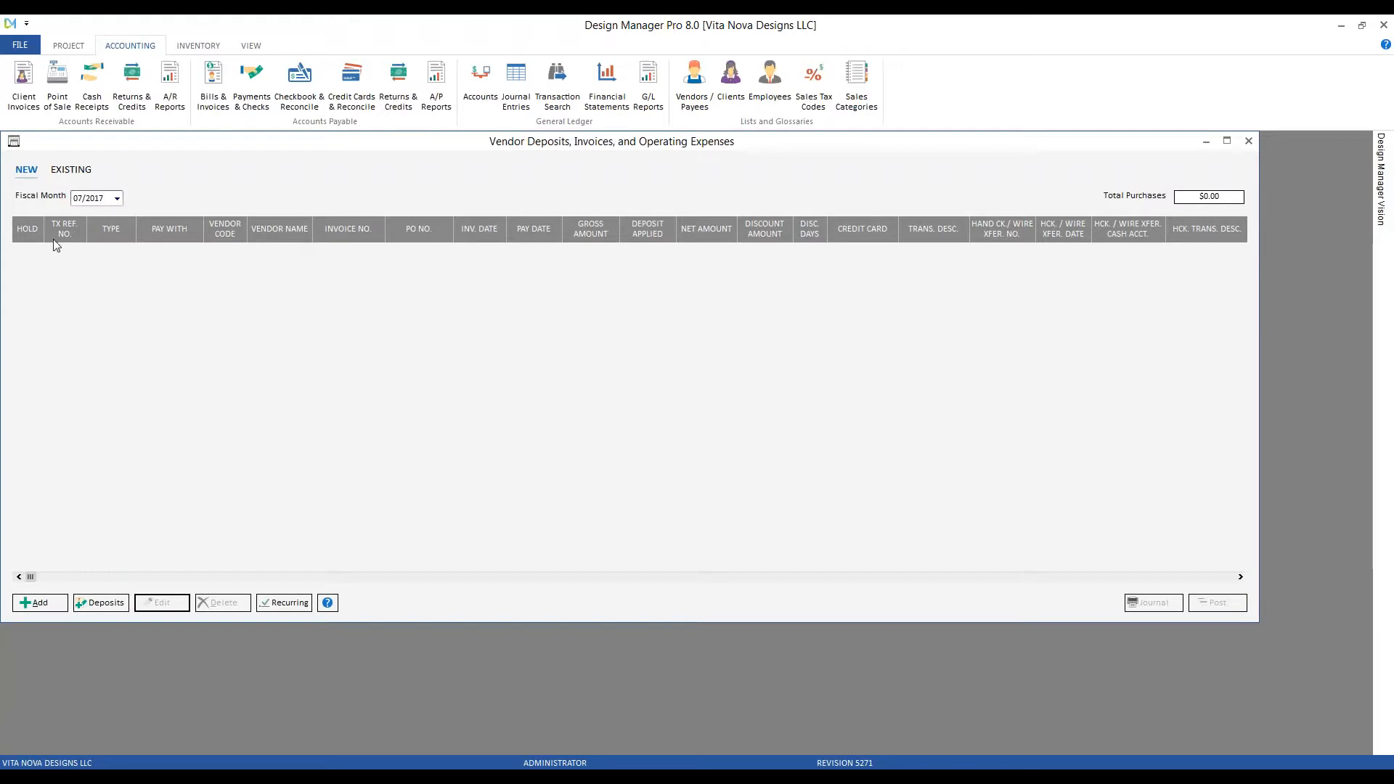
pyautogui.click(38, 603)
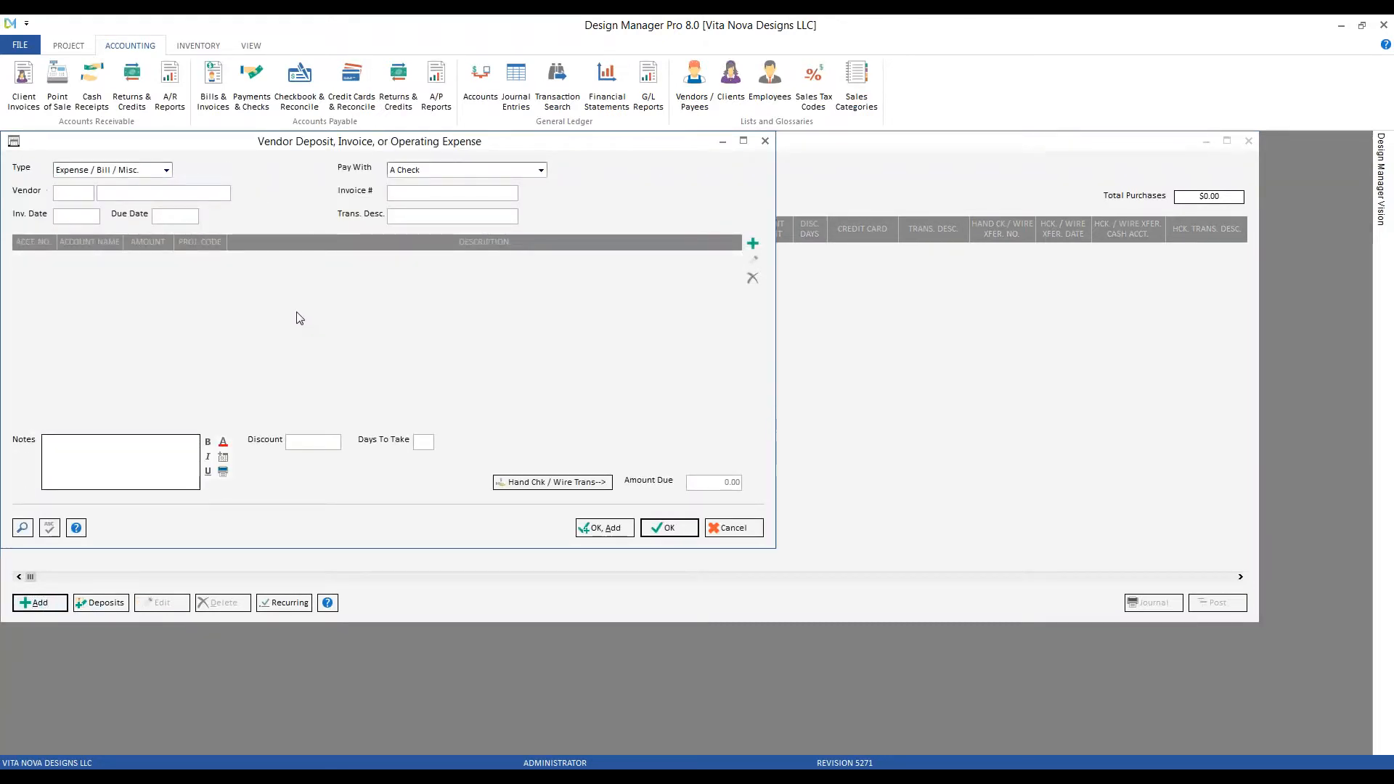
pyautogui.click(735, 529)
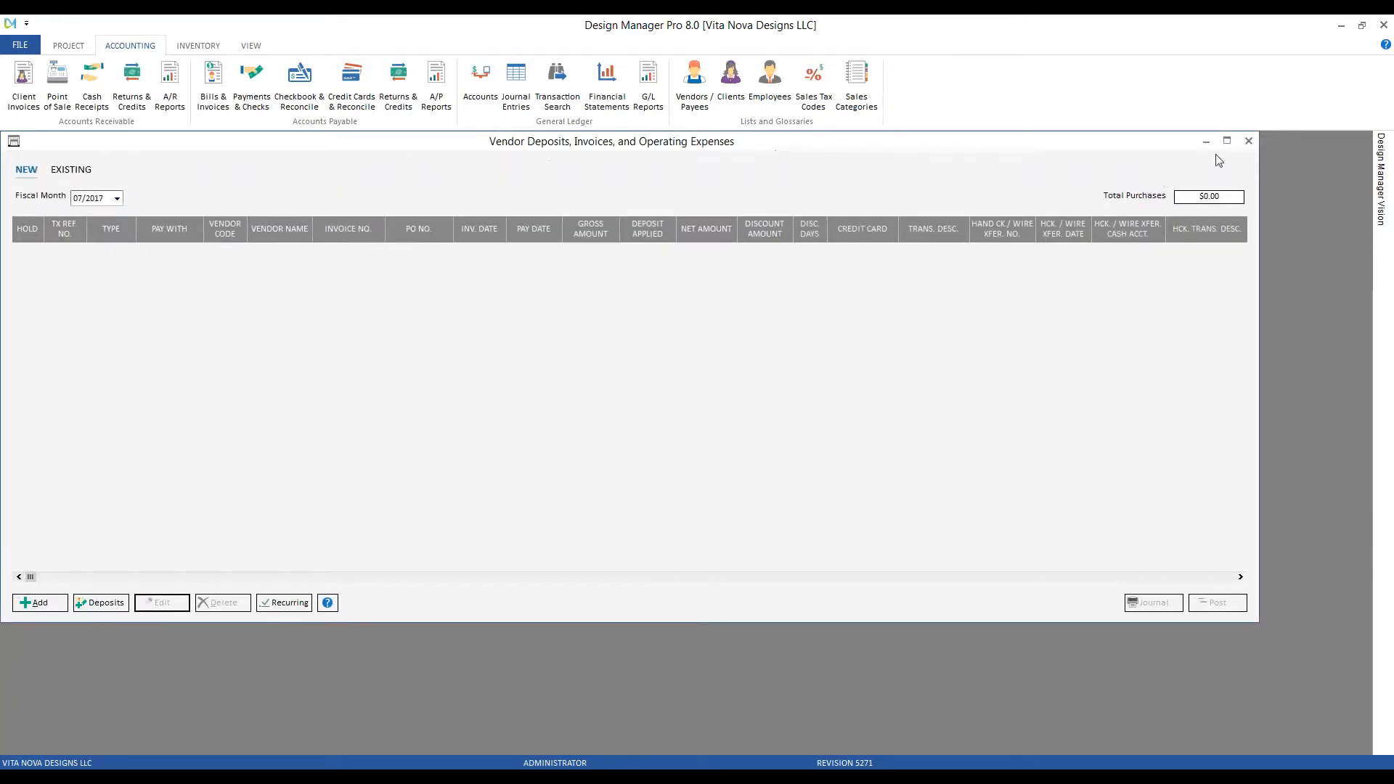
pyautogui.click(1248, 141)
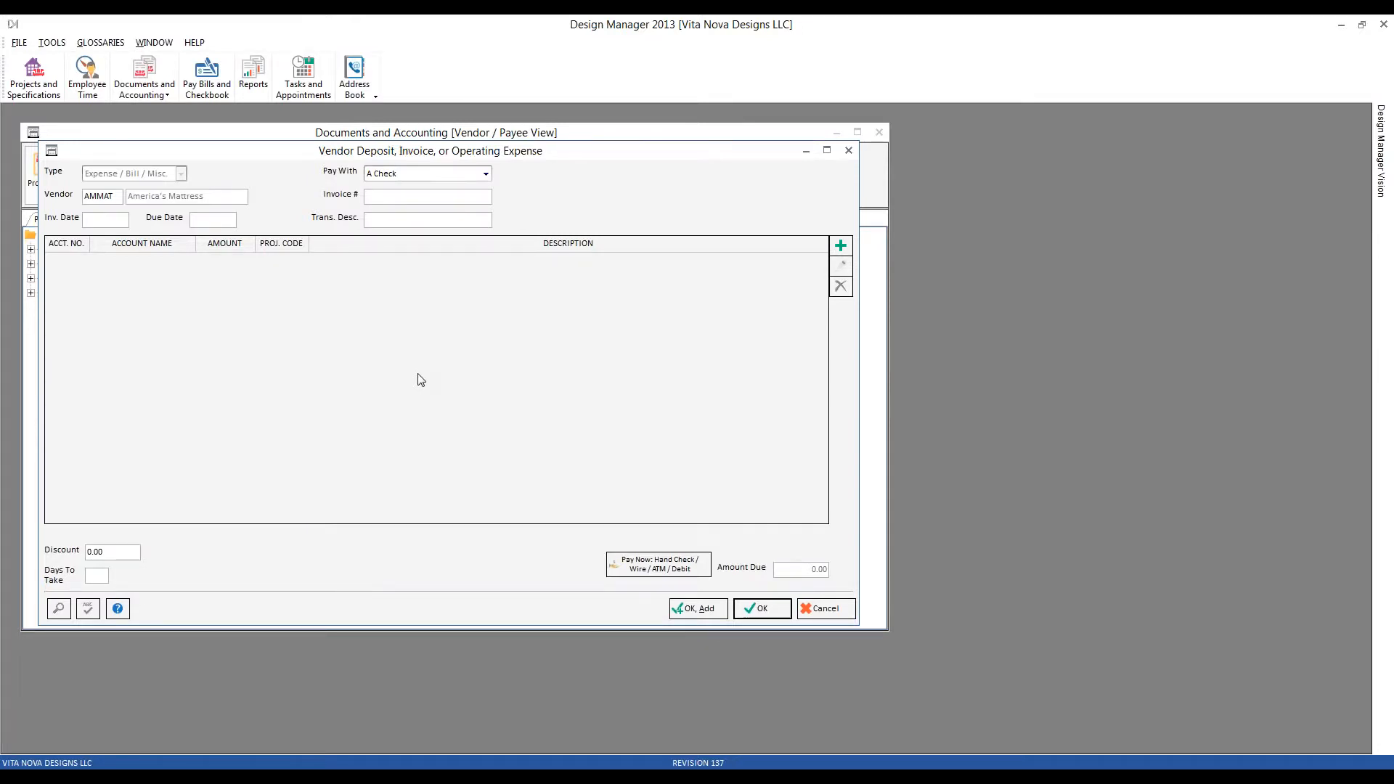
# - In the America's Mattress bill in Design Manager 2013, enter invoice number ZE19877, invoice and due dates 6/10/2017, and description "invoice for a/p"
pyautogui.write('HILL-A0017/16')
pyautogui.press('Tab')
pyautogui.click(364, 195)
pyautogui.write('ZE19877')
pyautogui.press('Tab')
pyautogui.write('6/10/20176/10/2017')
pyautogui.press('Tab')
pyautogui.write('INVOICE')
pyautogui.press('BackSpace')
pyautogui.press('BackSpace')
pyautogui.press('BackSpace')
pyautogui.press('BackSpace')
pyautogui.write('nvoice for a/p')
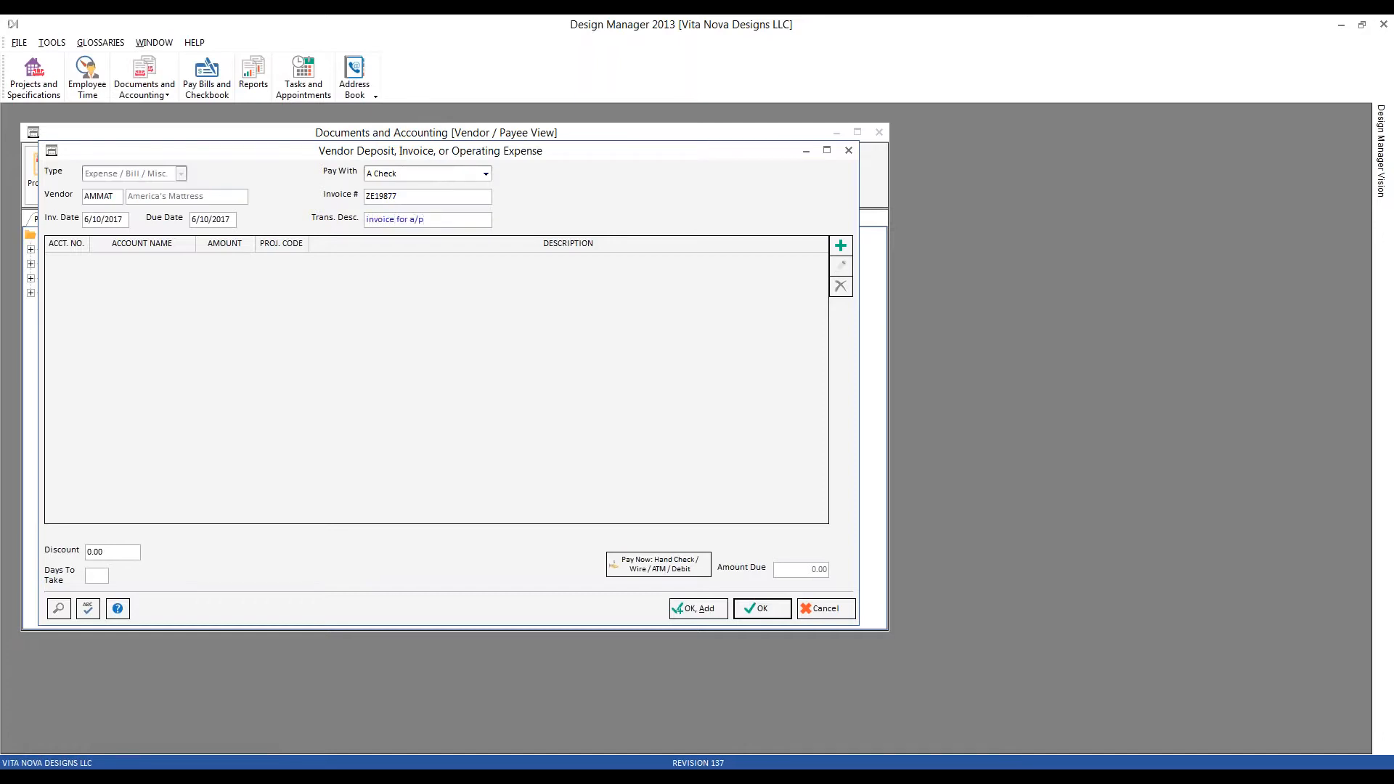
# - Distribute 1,250.00 of the America's Mattress invoice to non-project account 51900 Furniture and save the invoice
pyautogui.hotkey('shift', 'End')
pyautogui.click(844, 247)
pyautogui.click(166, 256)
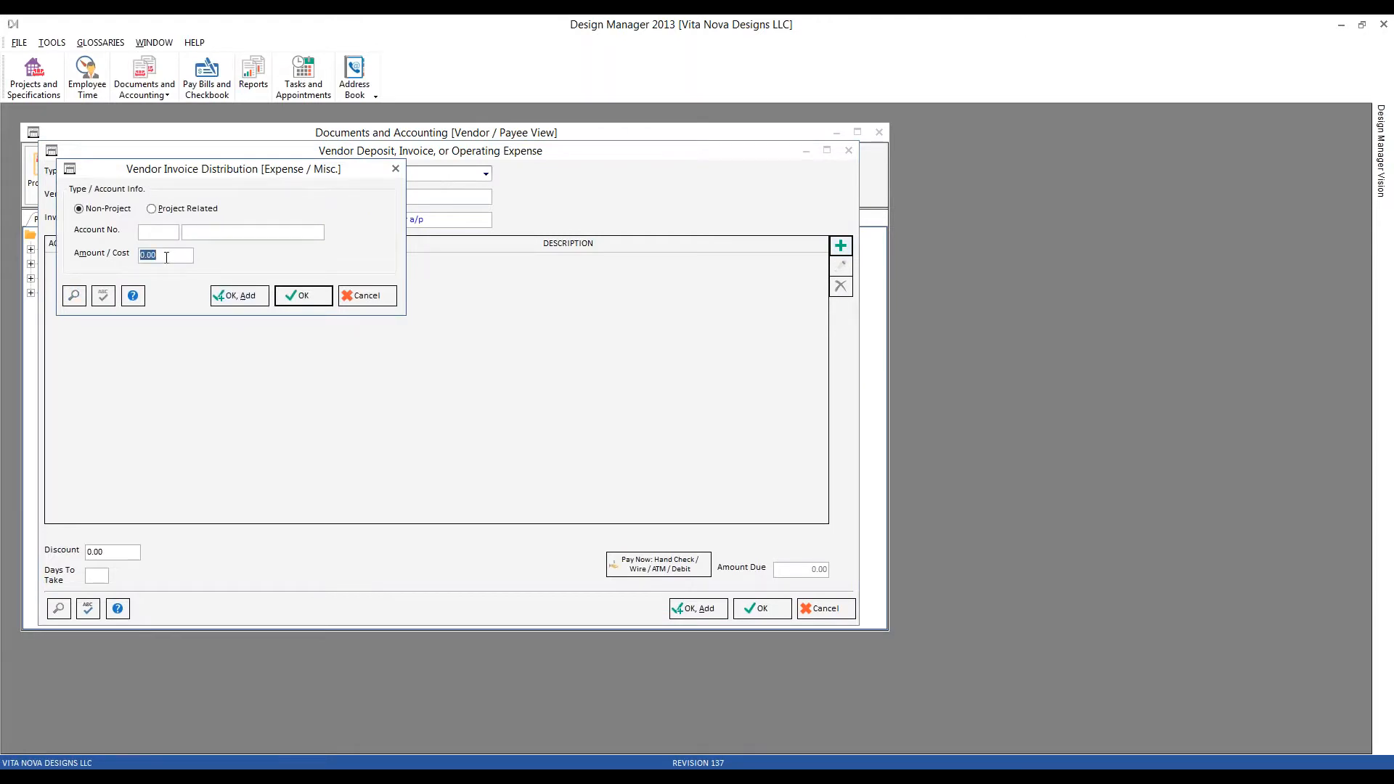
pyautogui.write('1250.00')
pyautogui.click(176, 232)
pyautogui.click(75, 295)
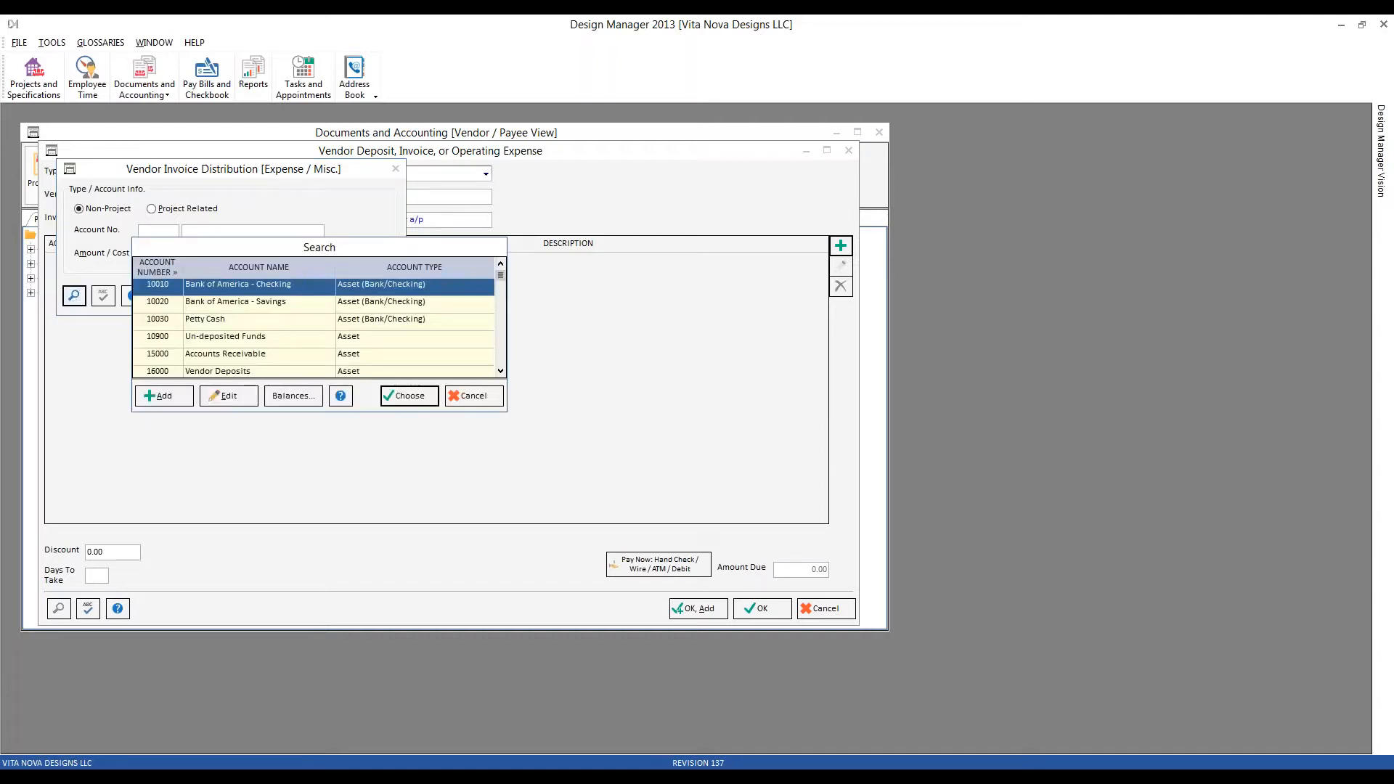
pyautogui.write('51')
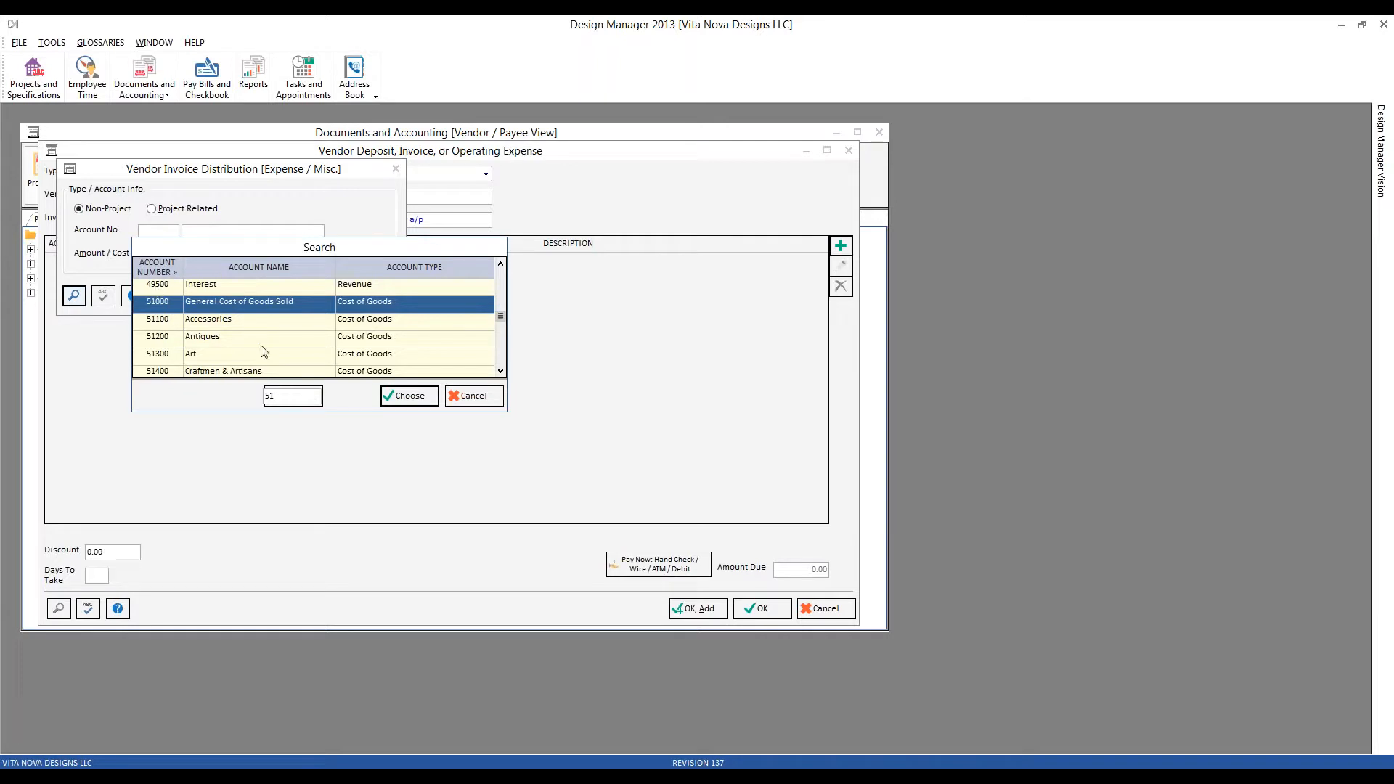
pyautogui.write('9')
pyautogui.click(392, 396)
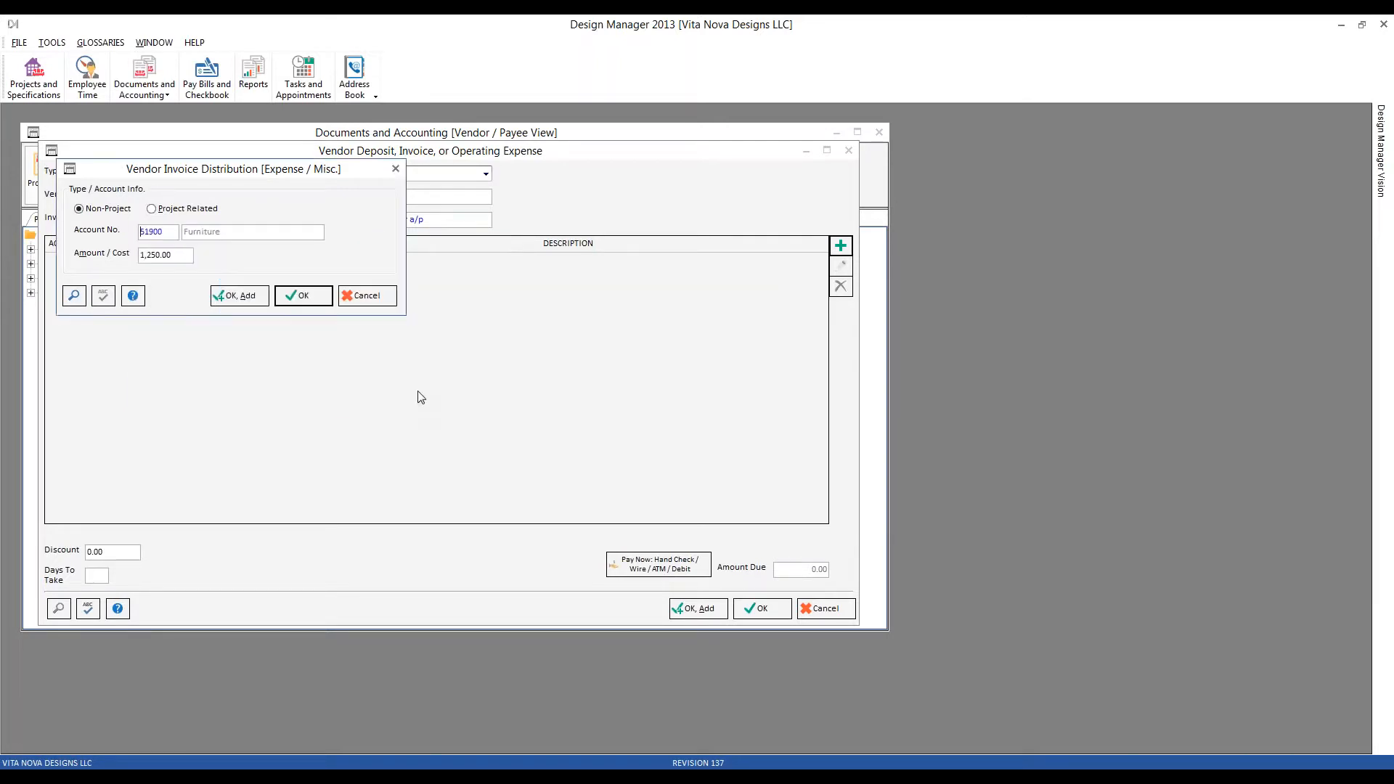
pyautogui.click(313, 297)
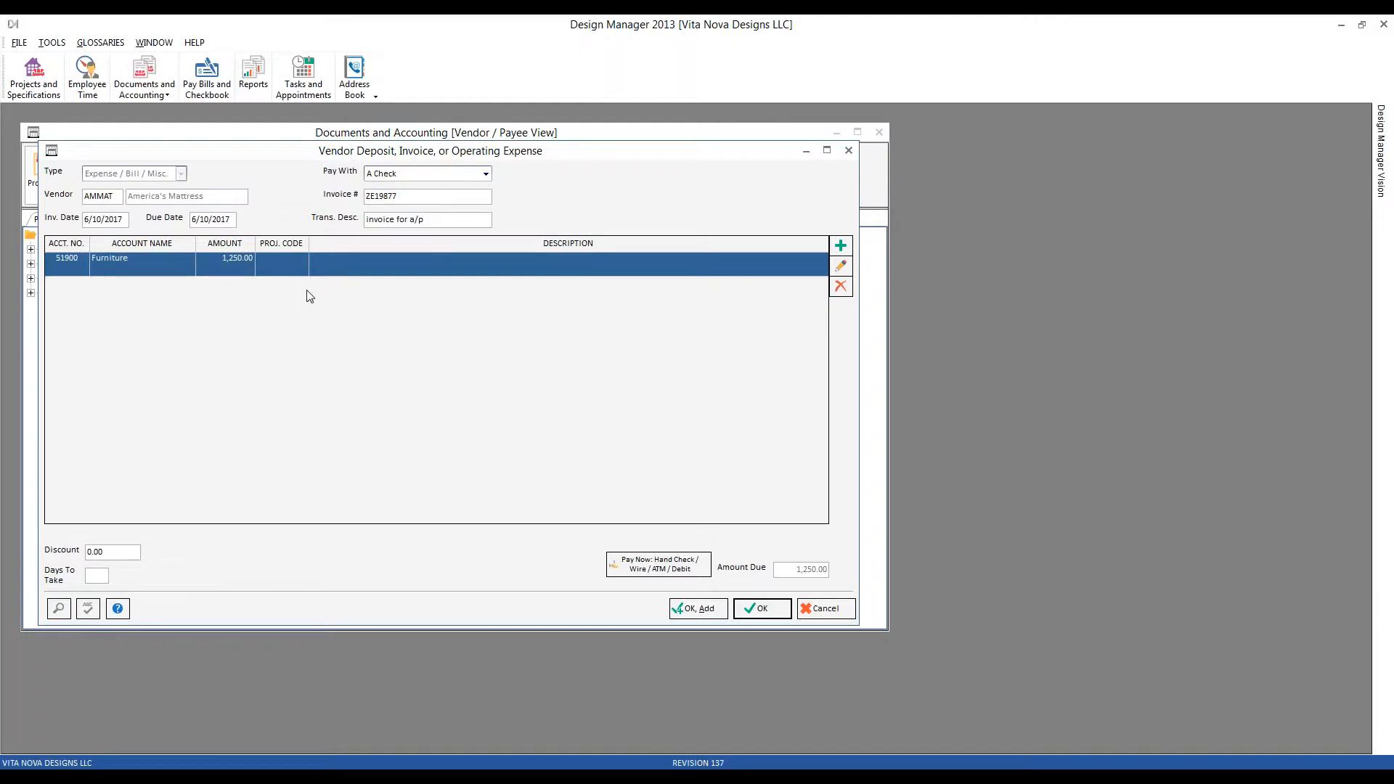
pyautogui.click(768, 609)
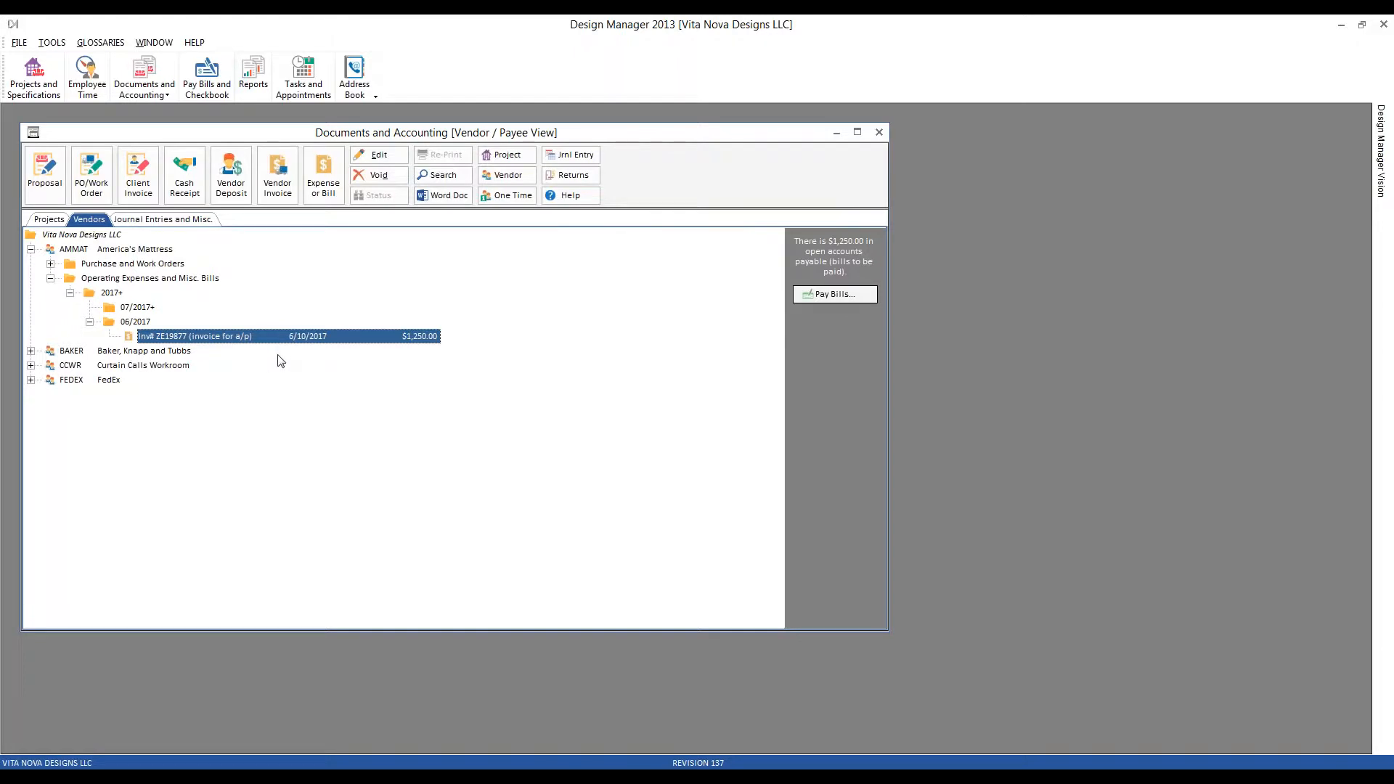
# - Start an expense bill for Baker, Knapp and Tubbs with invoice number 3456008, date 7/13/2017 and description "invoice for a/p"
pyautogui.click(171, 352)
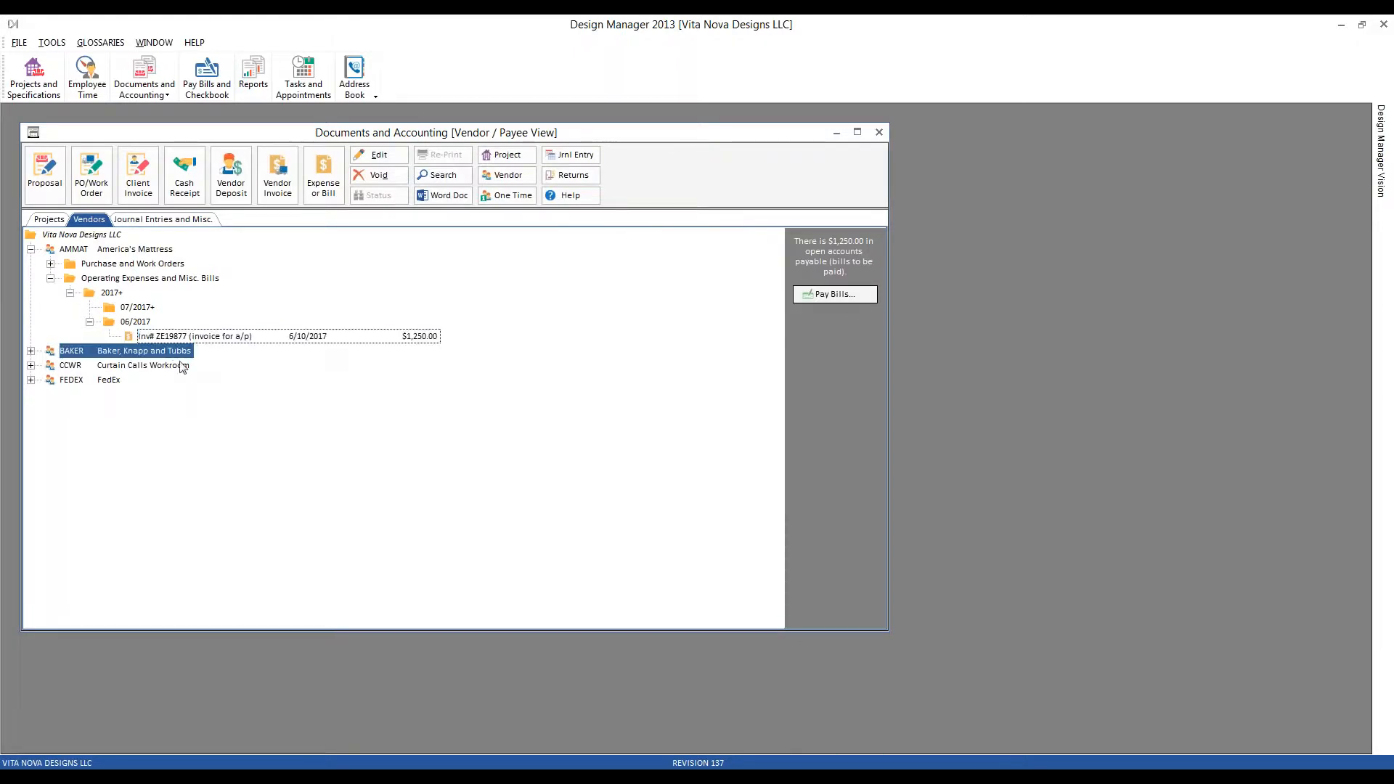
pyautogui.click(324, 188)
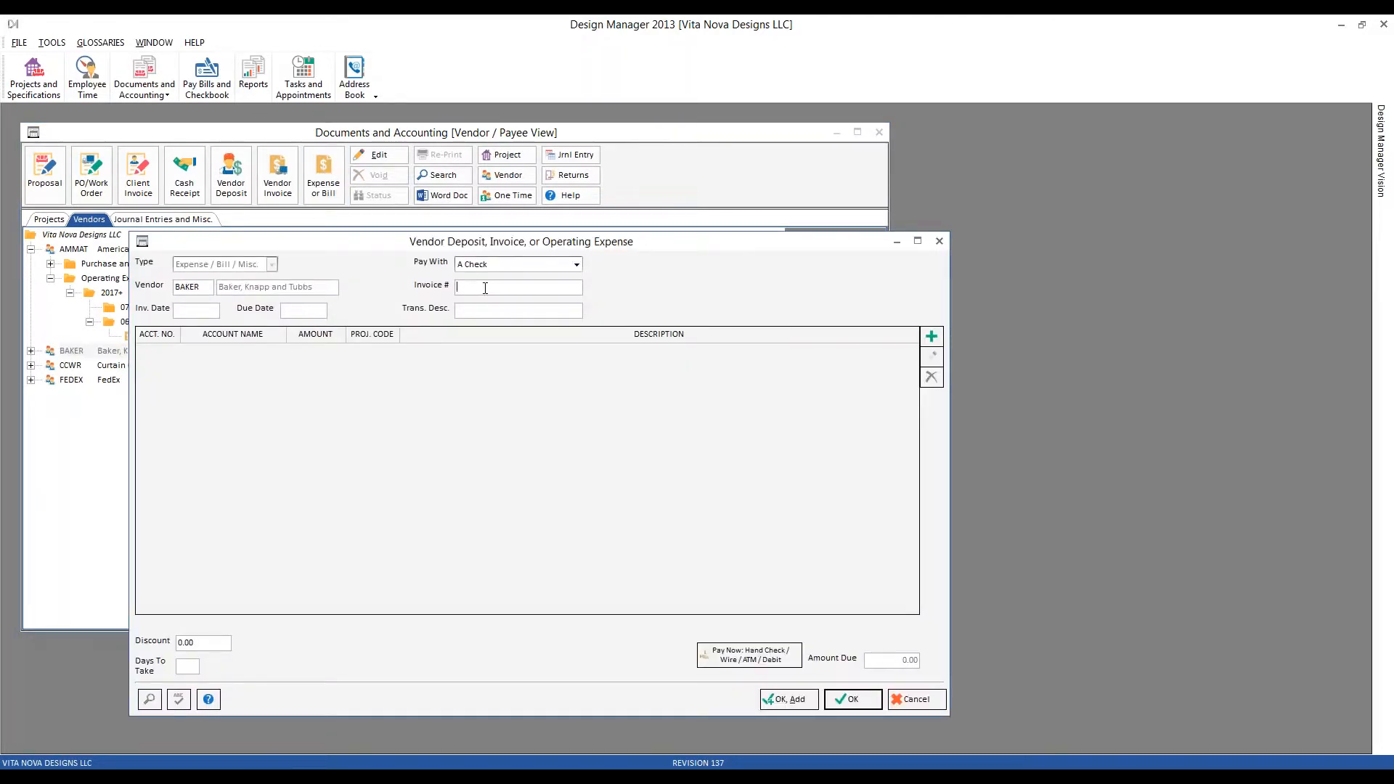
pyautogui.write('3456008')
pyautogui.press('Tab')
pyautogui.write('7-13')
pyautogui.press('Tab')
pyautogui.press('Tab')
pyautogui.write('invoice for a/p')
# - Distribute 1,450 of the Baker, Knapp and Tubbs bill to account 51900 Furniture, and save it while opening another blank bill
pyautogui.click(931, 337)
pyautogui.write('51900')
pyautogui.press('Tab')
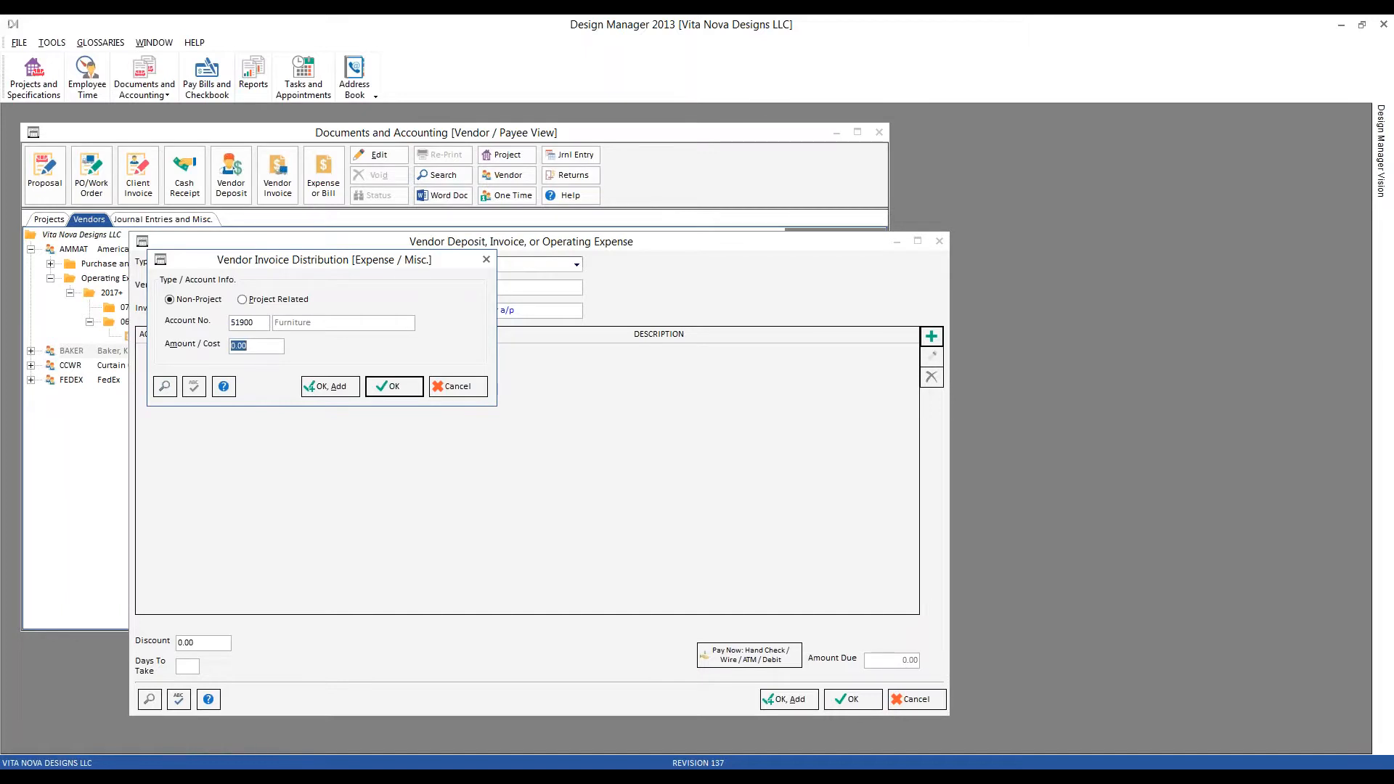
pyautogui.write('1,450')
pyautogui.press('Return')
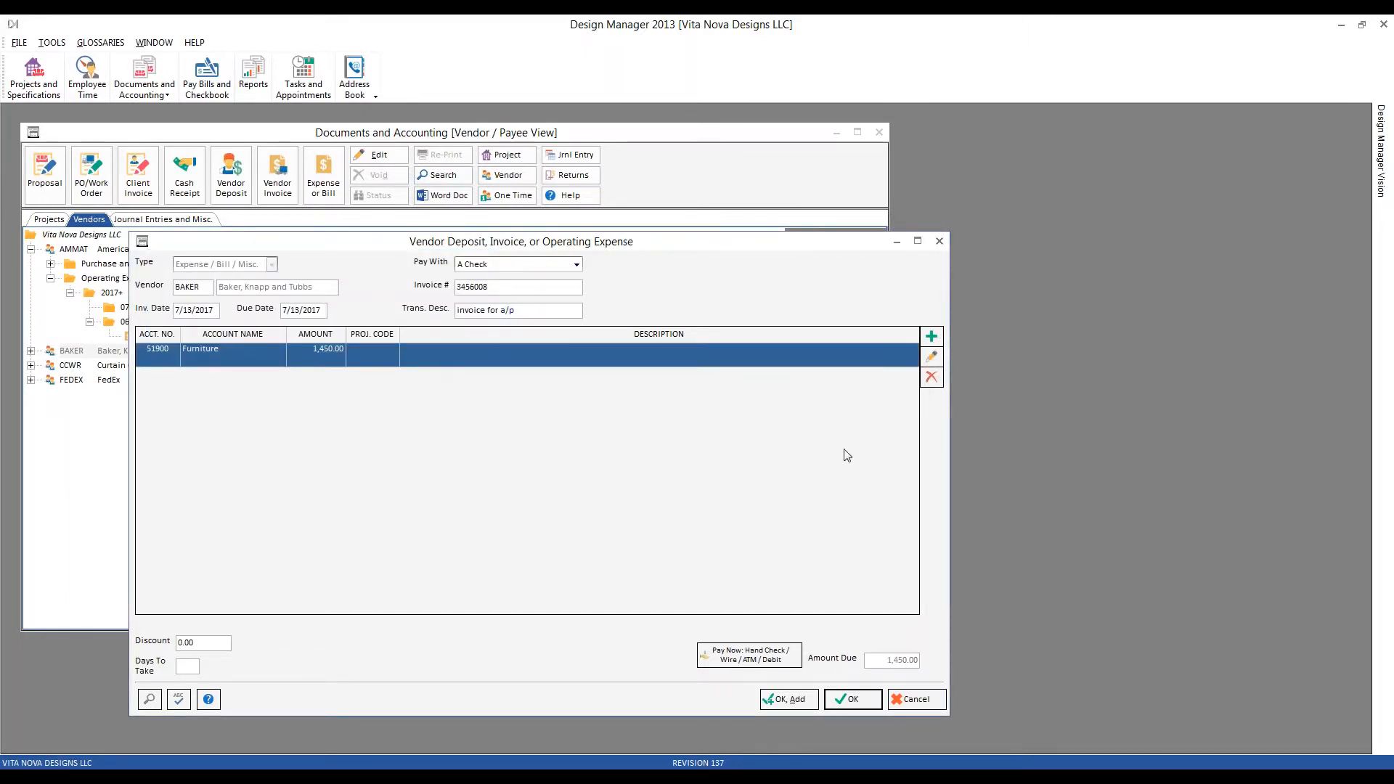
pyautogui.click(796, 701)
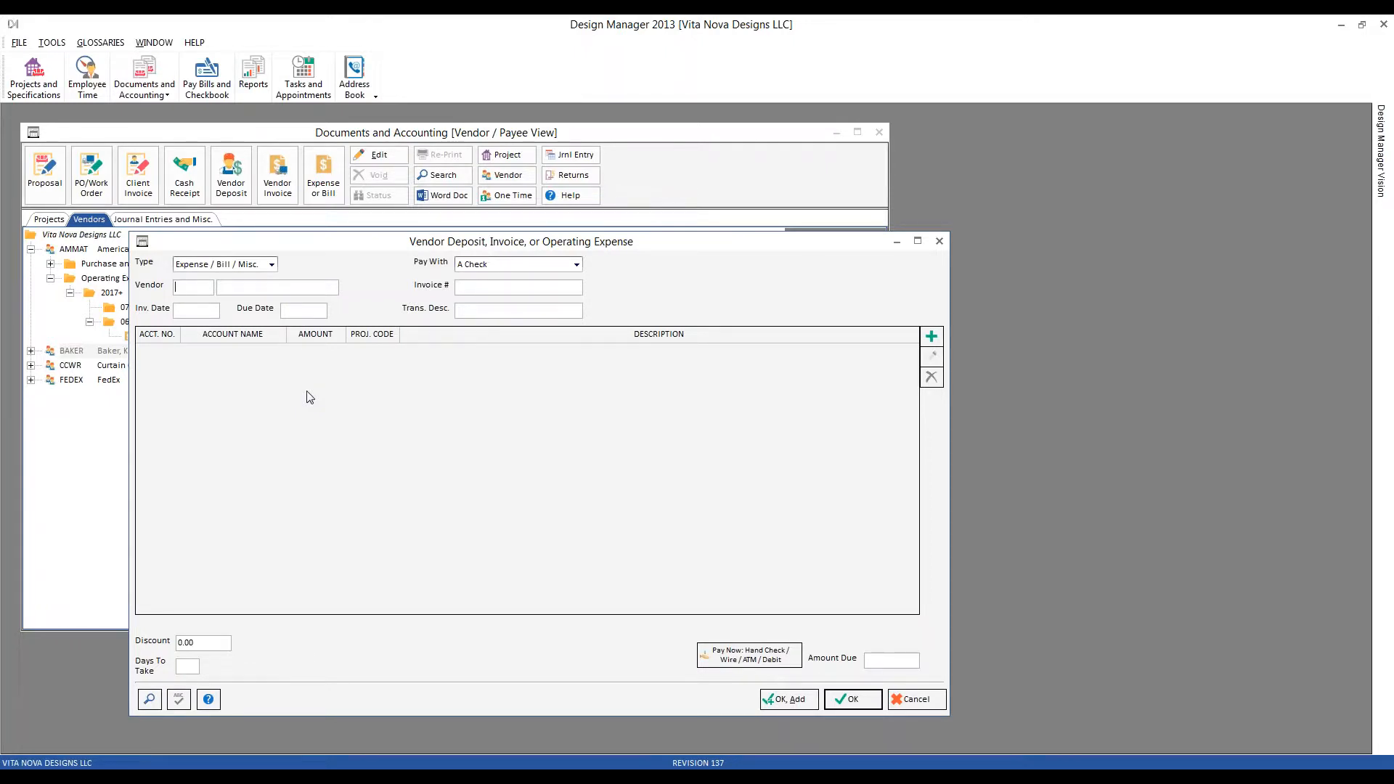
# - Fill in the blank bill for vendor FEDEX with invoice number A946158, date 6/15/2017 and description "invoice for a/p"
pyautogui.write('FEDEX')
pyautogui.press('Tab')
pyautogui.write('A')
pyautogui.write('94')
pyautogui.write('6158')
pyautogui.write('6/15')
pyautogui.press('Tab')
pyautogui.write('invoice for a/p')
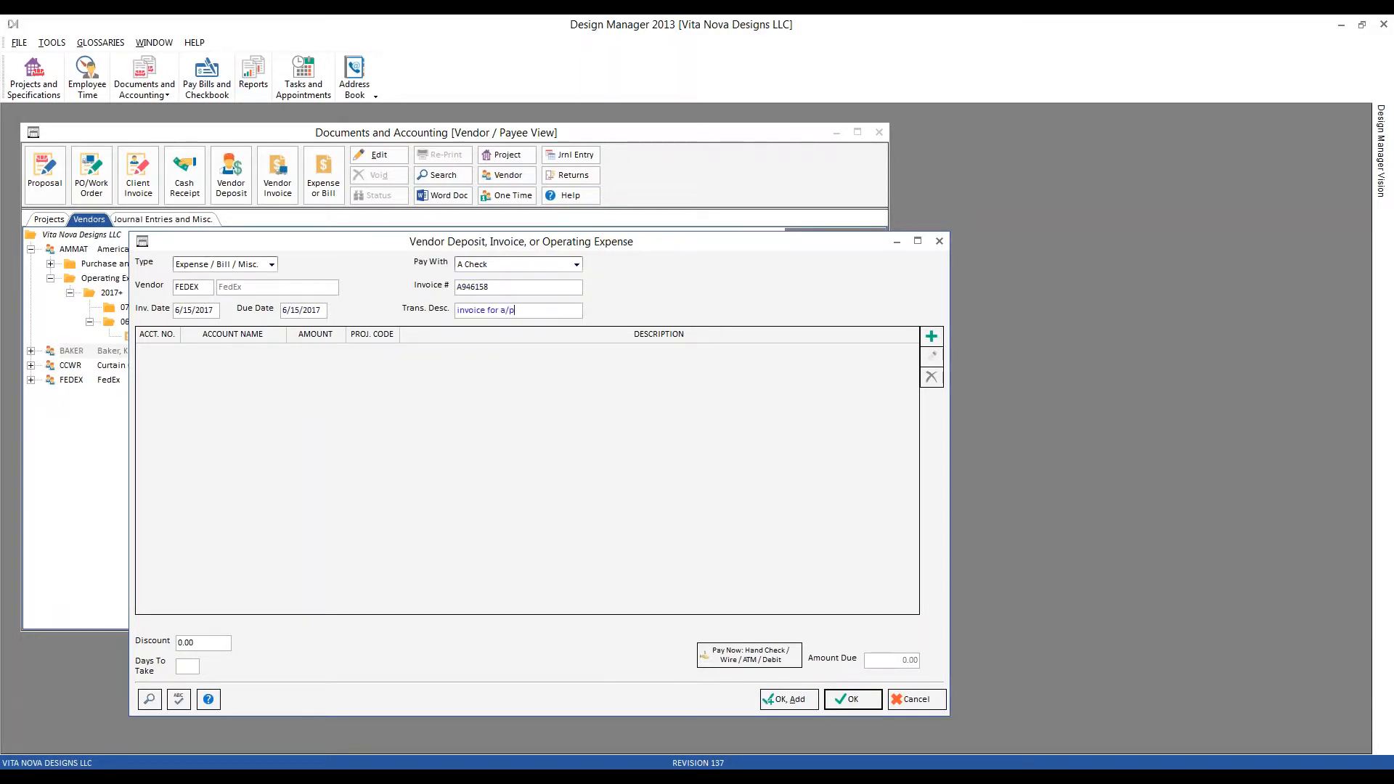
# - Distribute 55 of the FedEx bill to expense account 62500 Postage and save the bill
pyautogui.click(932, 336)
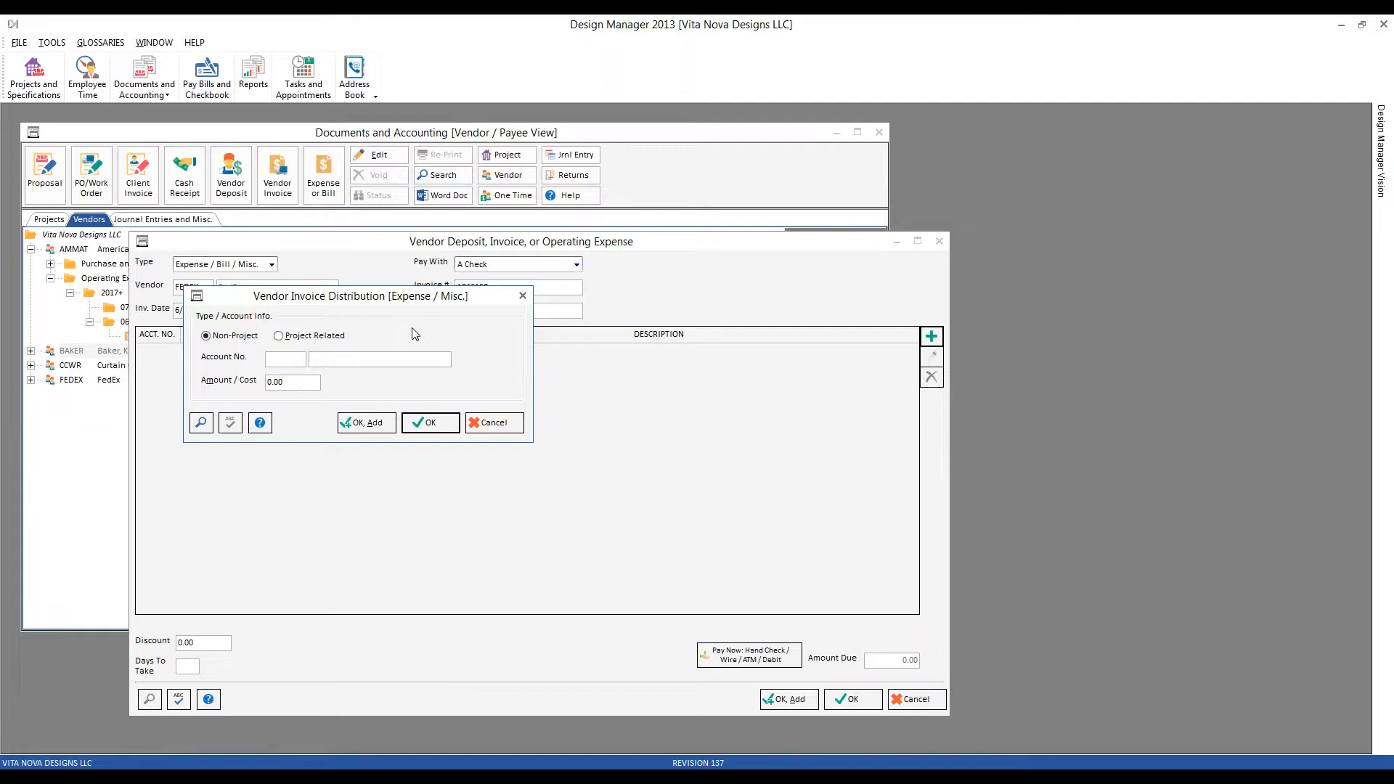
pyautogui.click(201, 423)
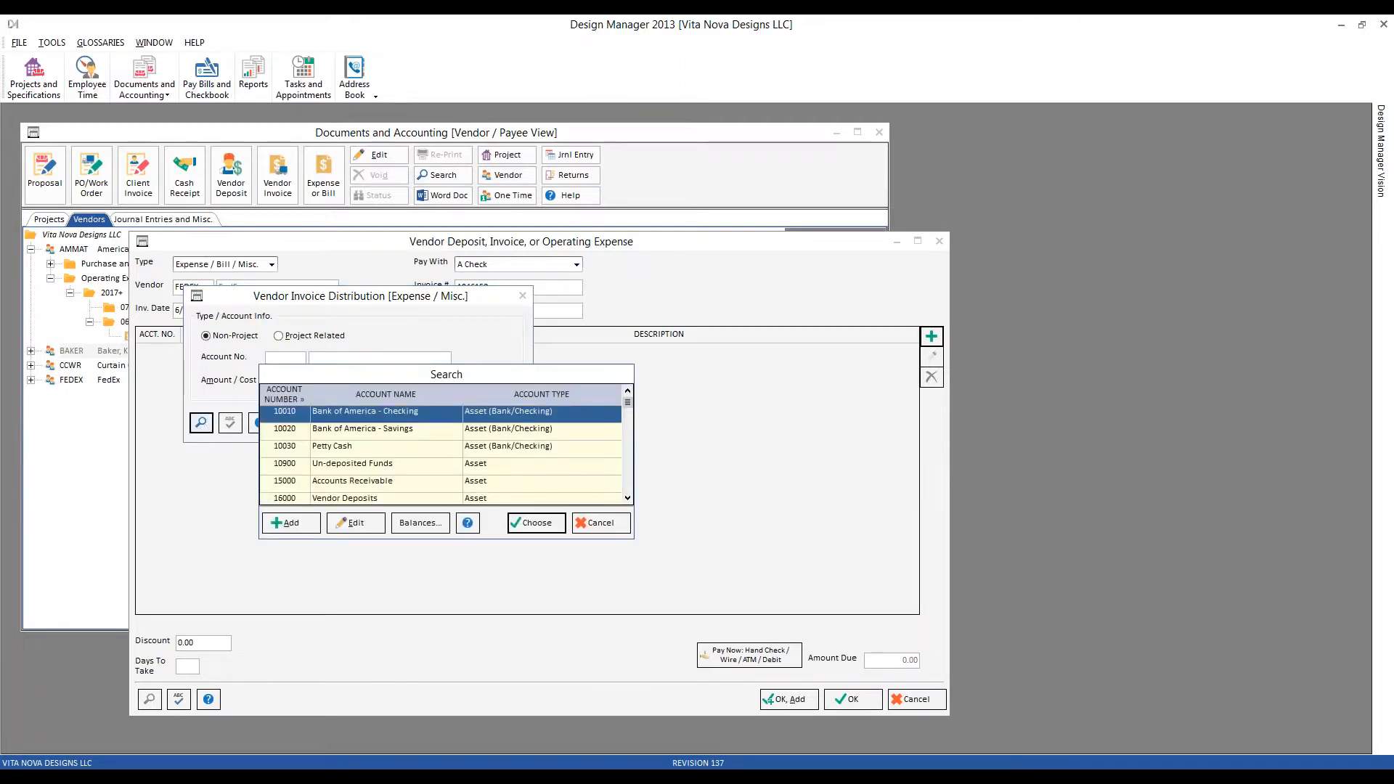
pyautogui.write('6')
pyautogui.scroll(-5, 404, 451)
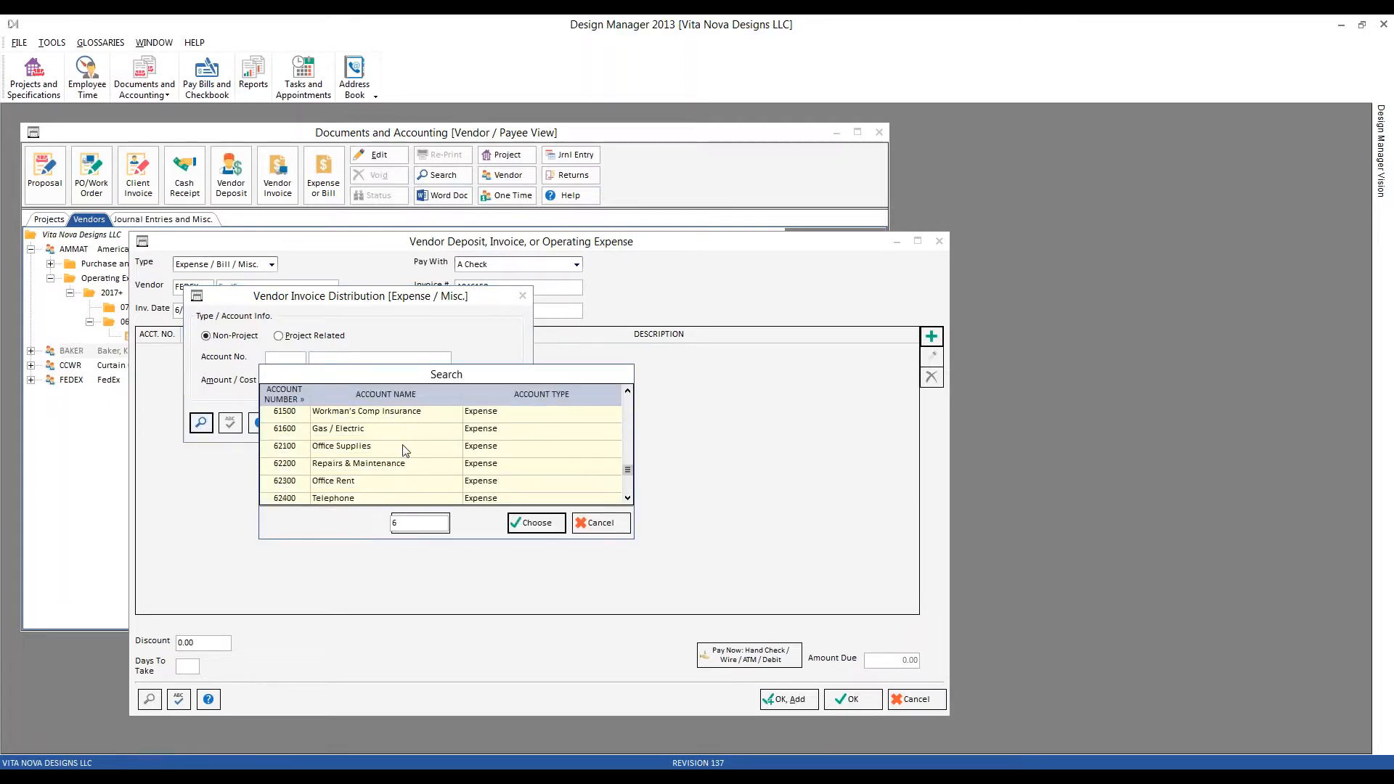
pyautogui.scroll(-1, 405, 451)
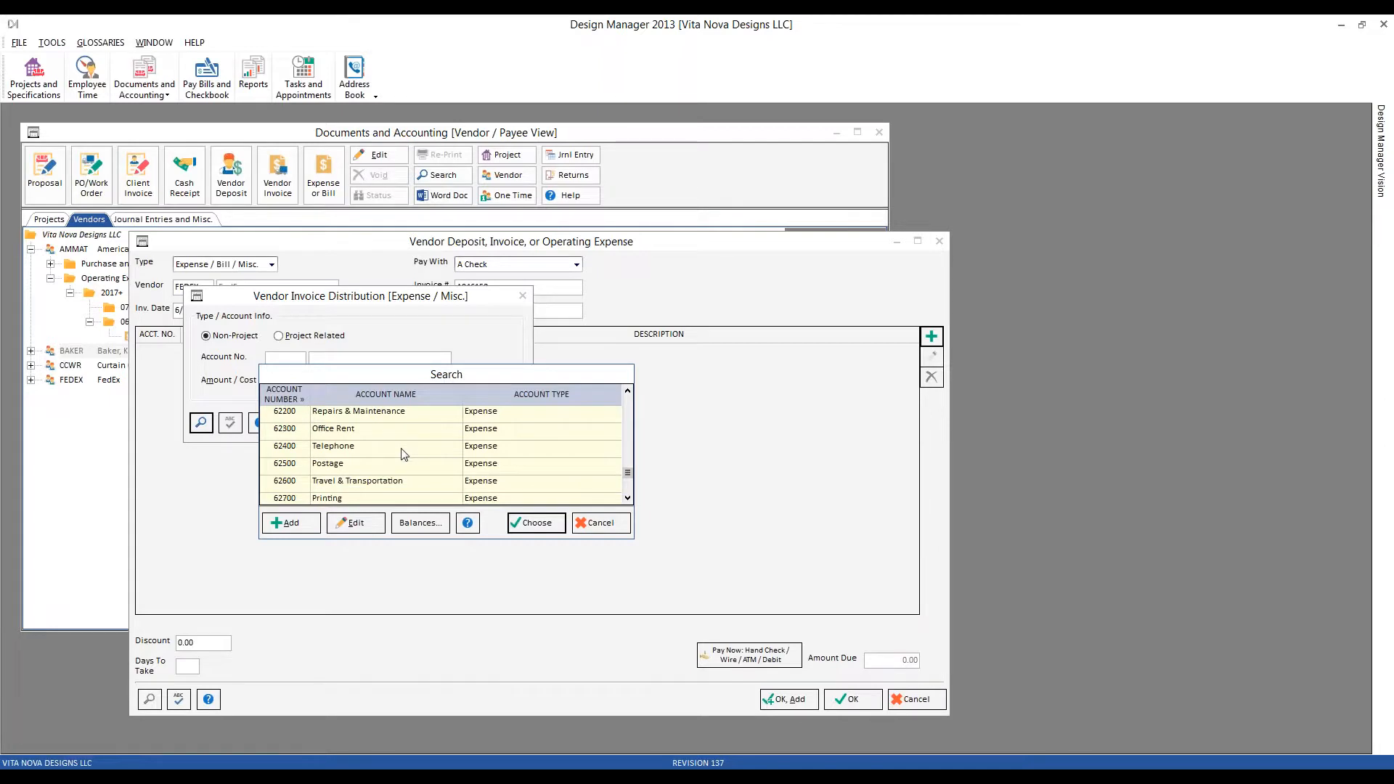
pyautogui.click(367, 467)
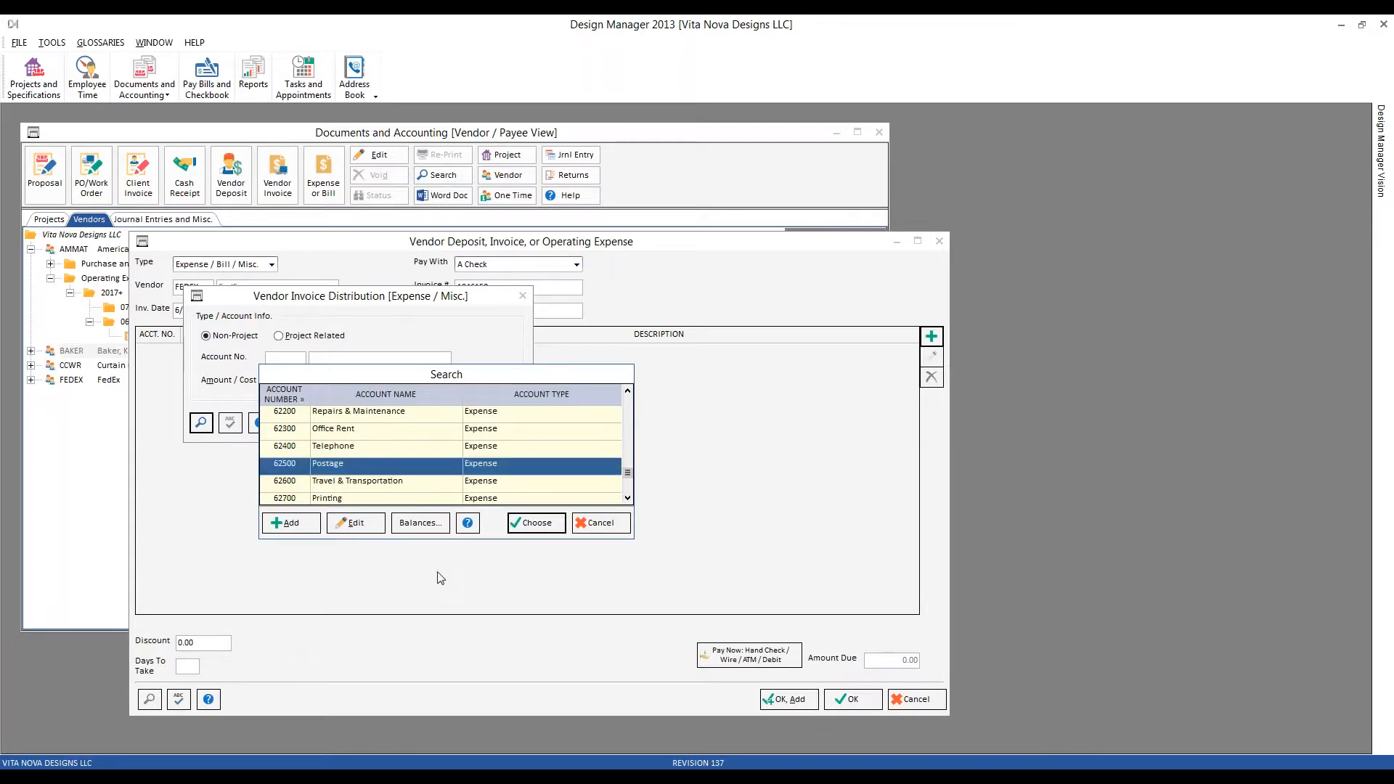
pyautogui.click(536, 523)
pyautogui.write('55')
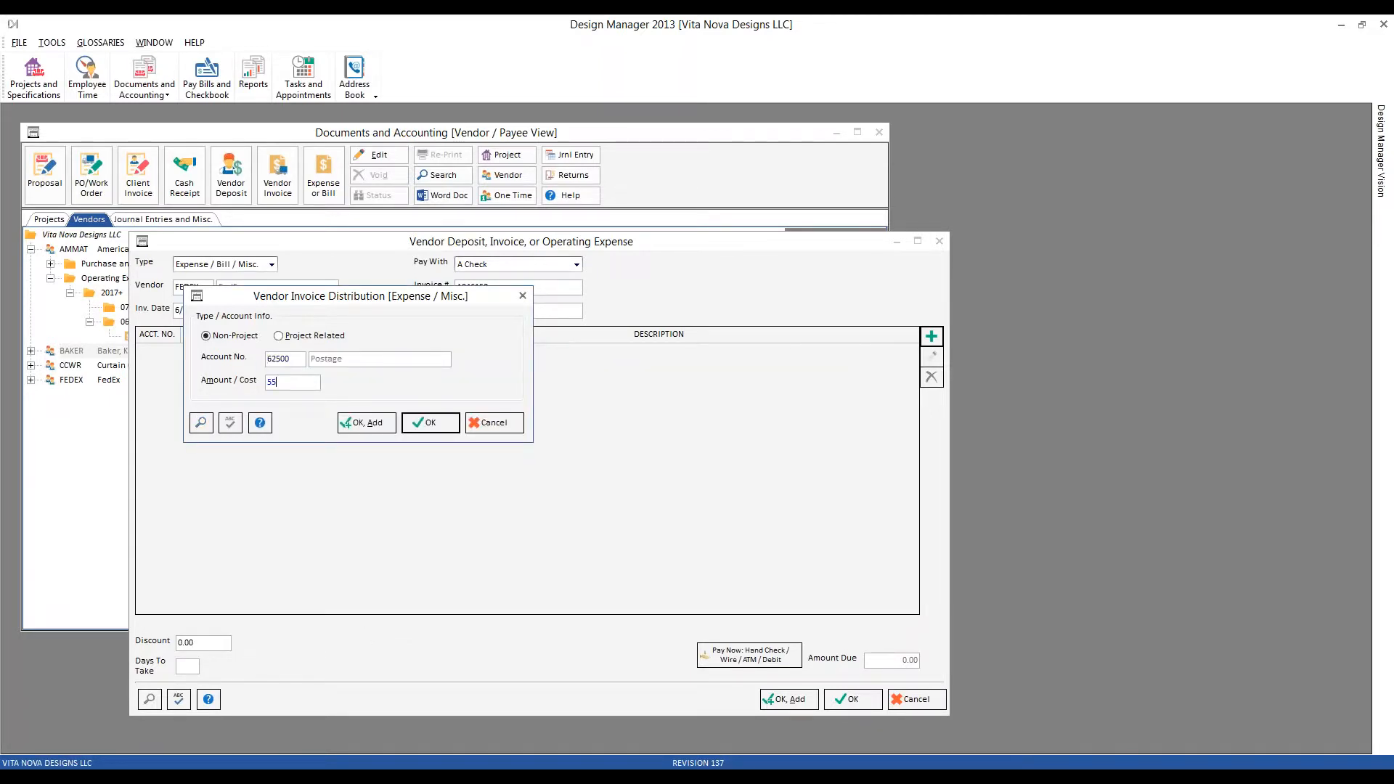
pyautogui.press('Return')
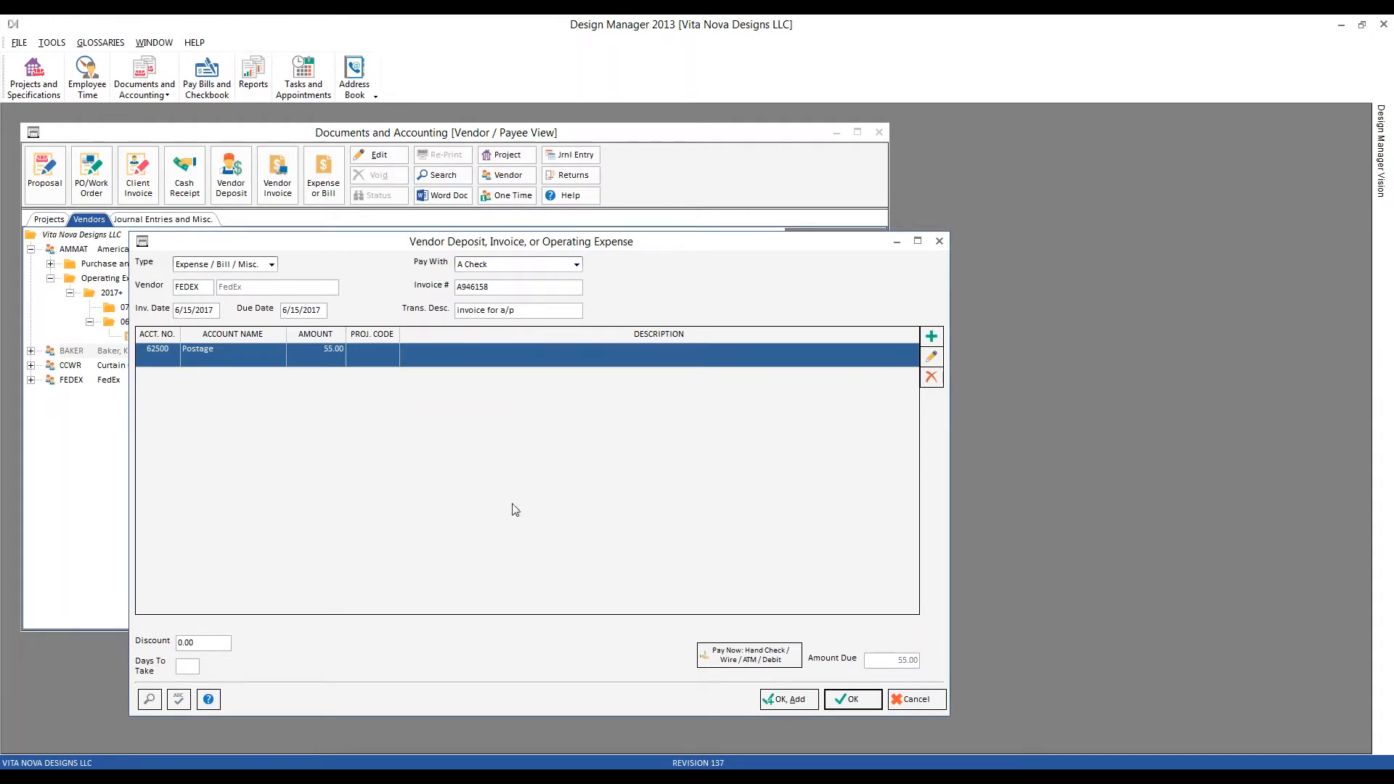
pyautogui.click(852, 700)
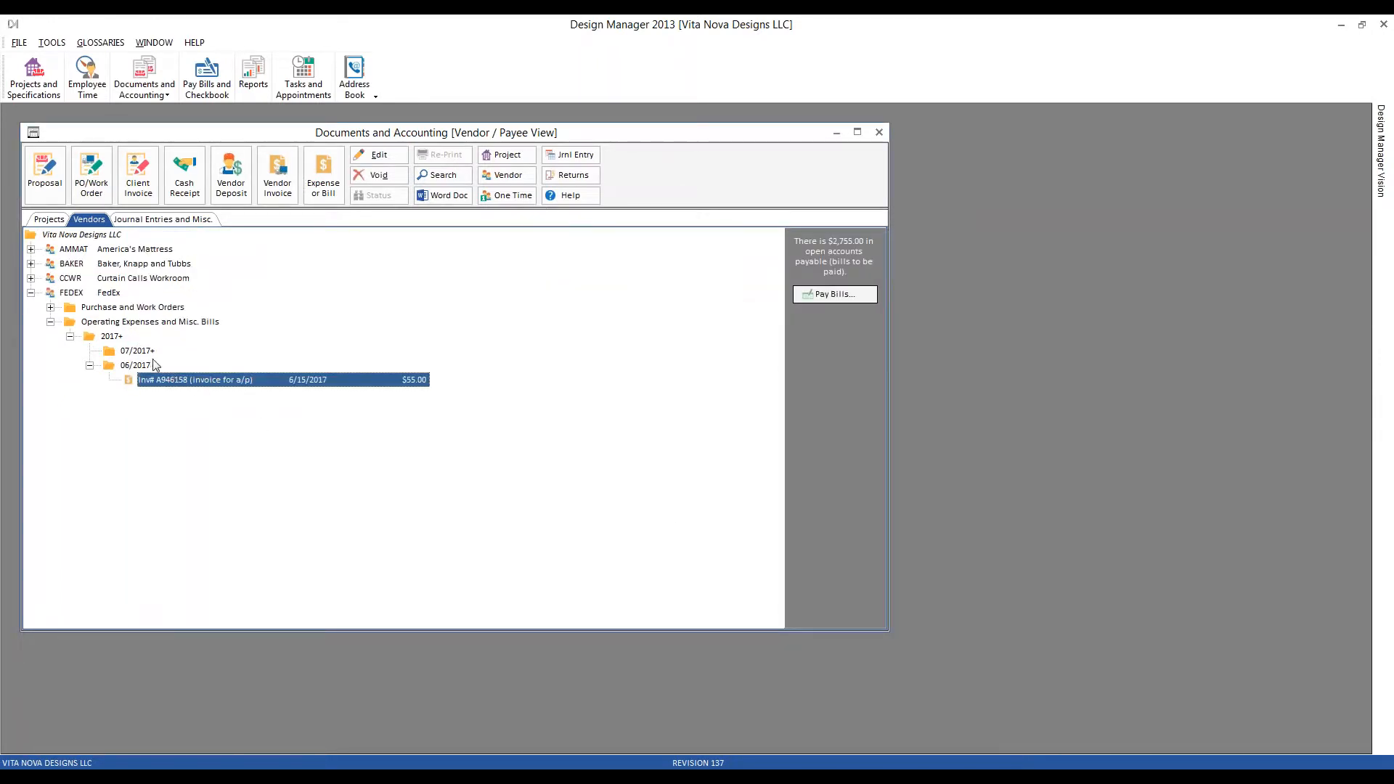
# - Check the July 2017 operating expense bill under Baker, Knapp and Tubbs and close Documents and Accounting
pyautogui.click(31, 264)
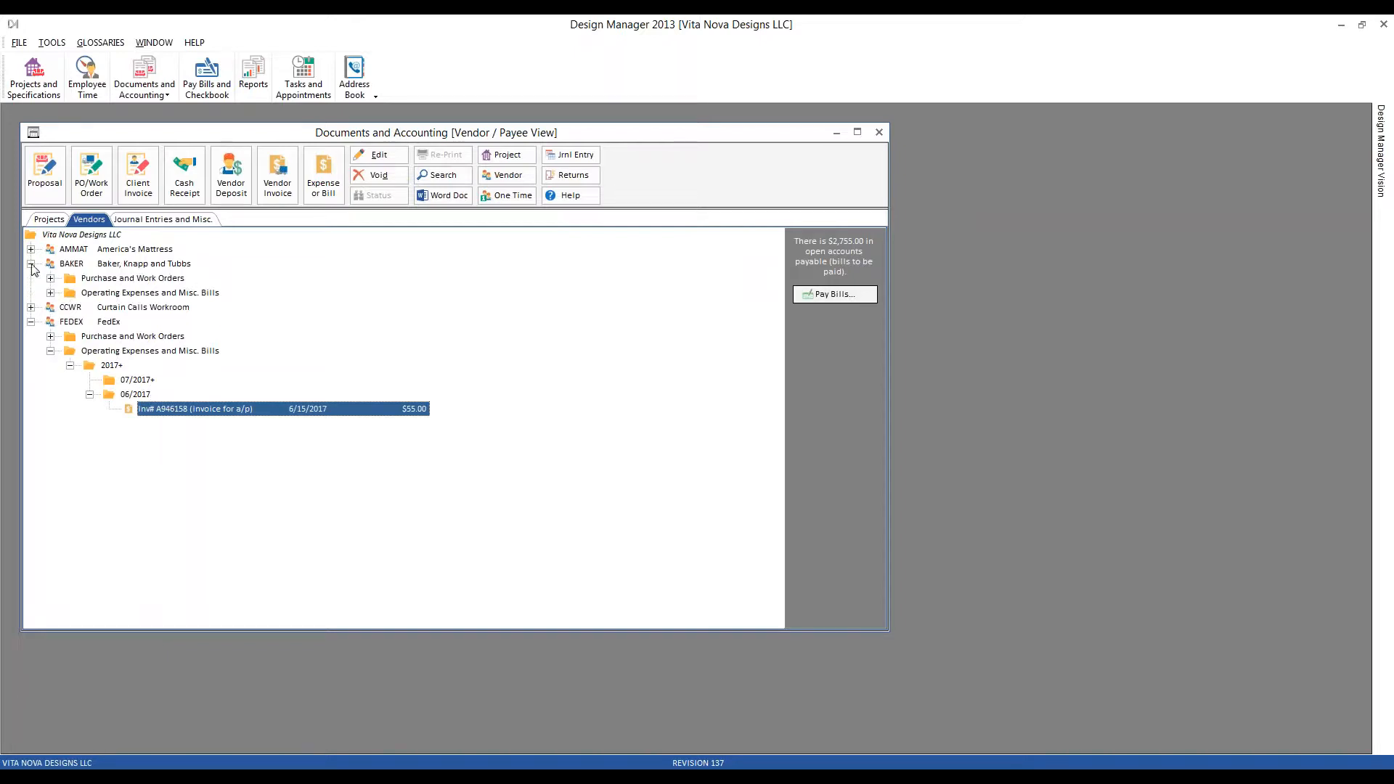
pyautogui.click(50, 292)
pyautogui.click(69, 307)
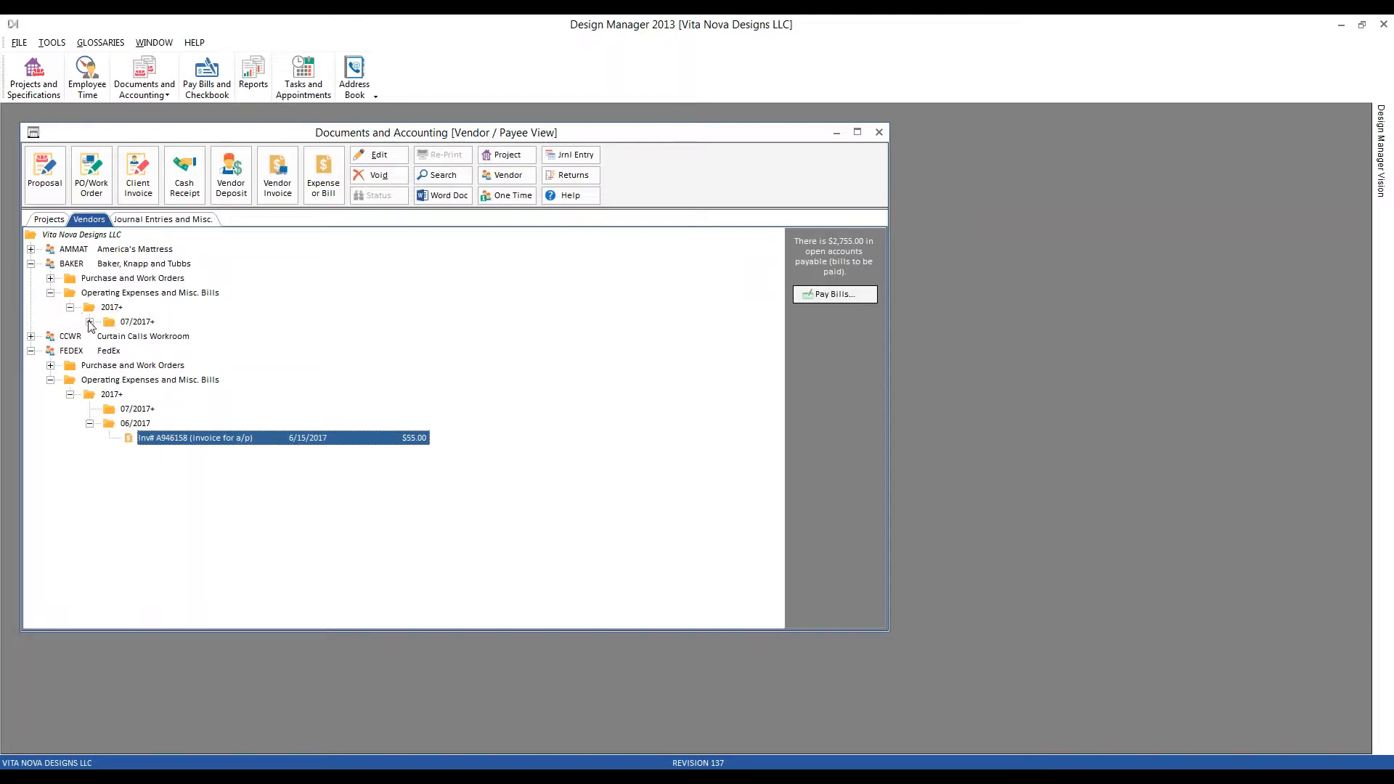
pyautogui.click(90, 321)
pyautogui.click(210, 338)
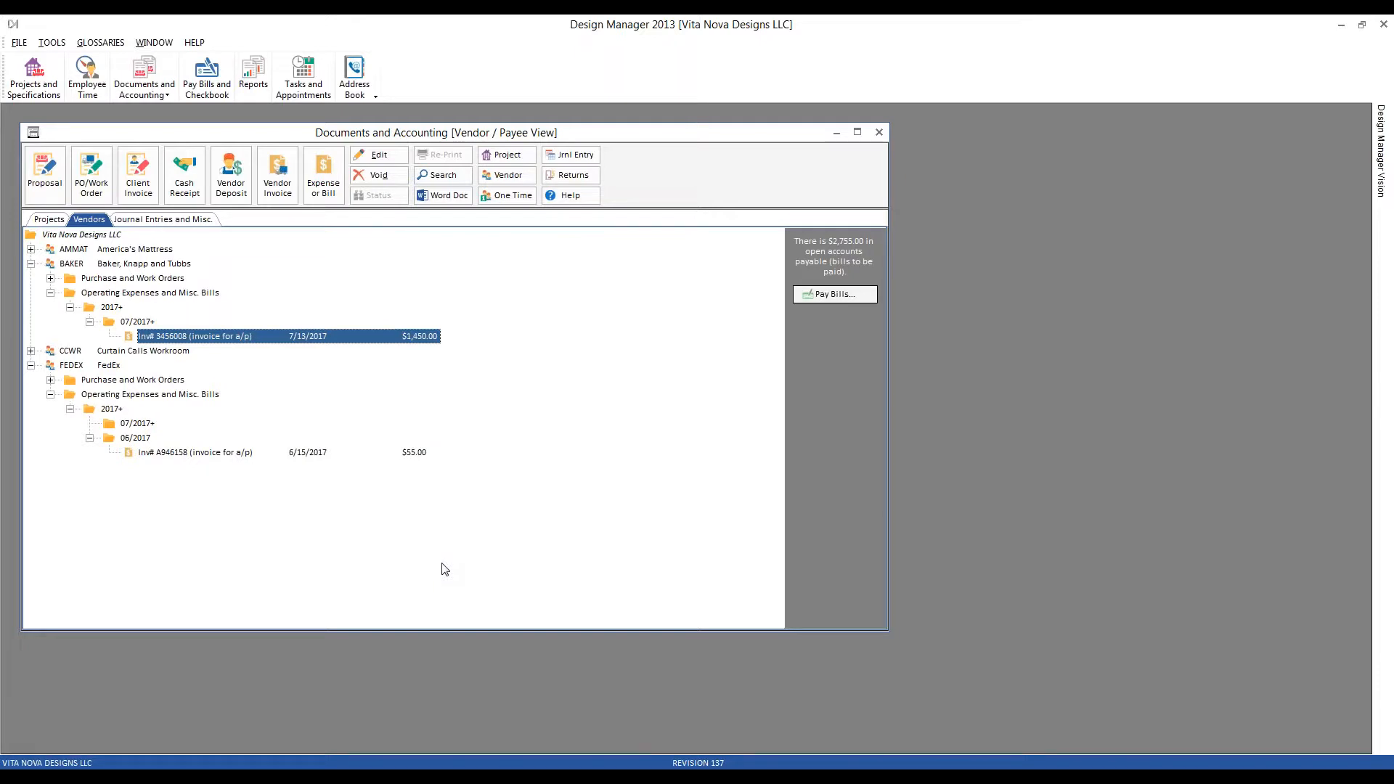
pyautogui.click(879, 132)
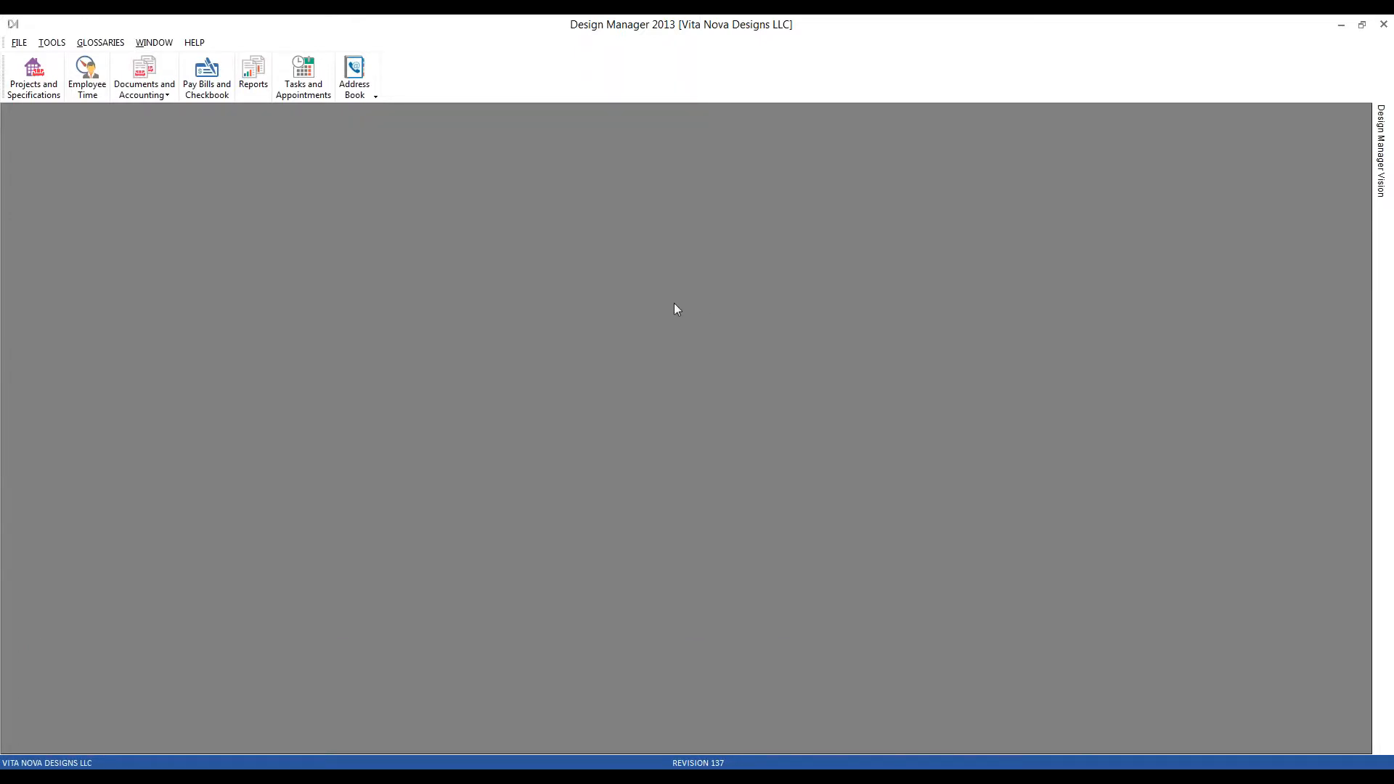
# - Review the open vendor bills awaiting payment in Pay Bills and Checkbook and close the Checking window
pyautogui.click(207, 72)
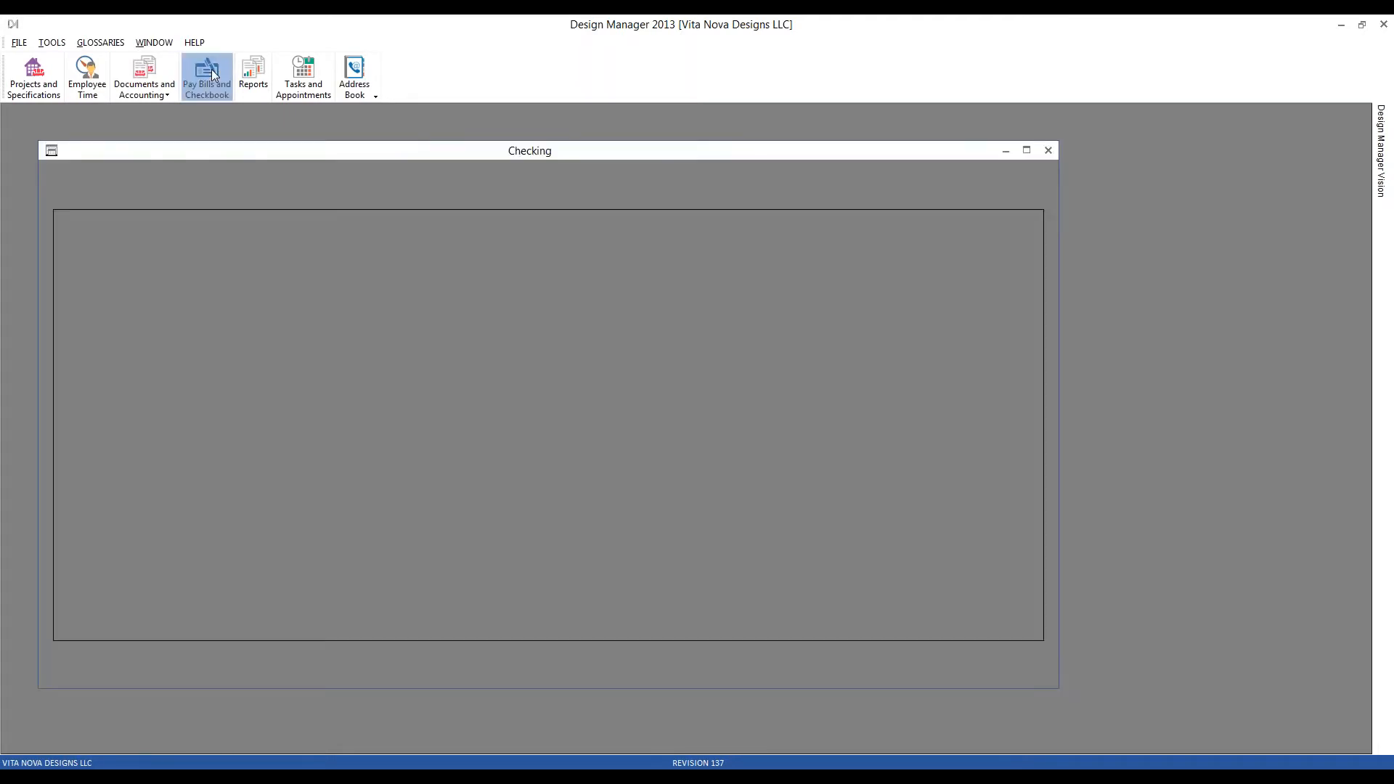
pyautogui.click(216, 265)
pyautogui.click(214, 292)
pyautogui.click(216, 273)
pyautogui.click(221, 247)
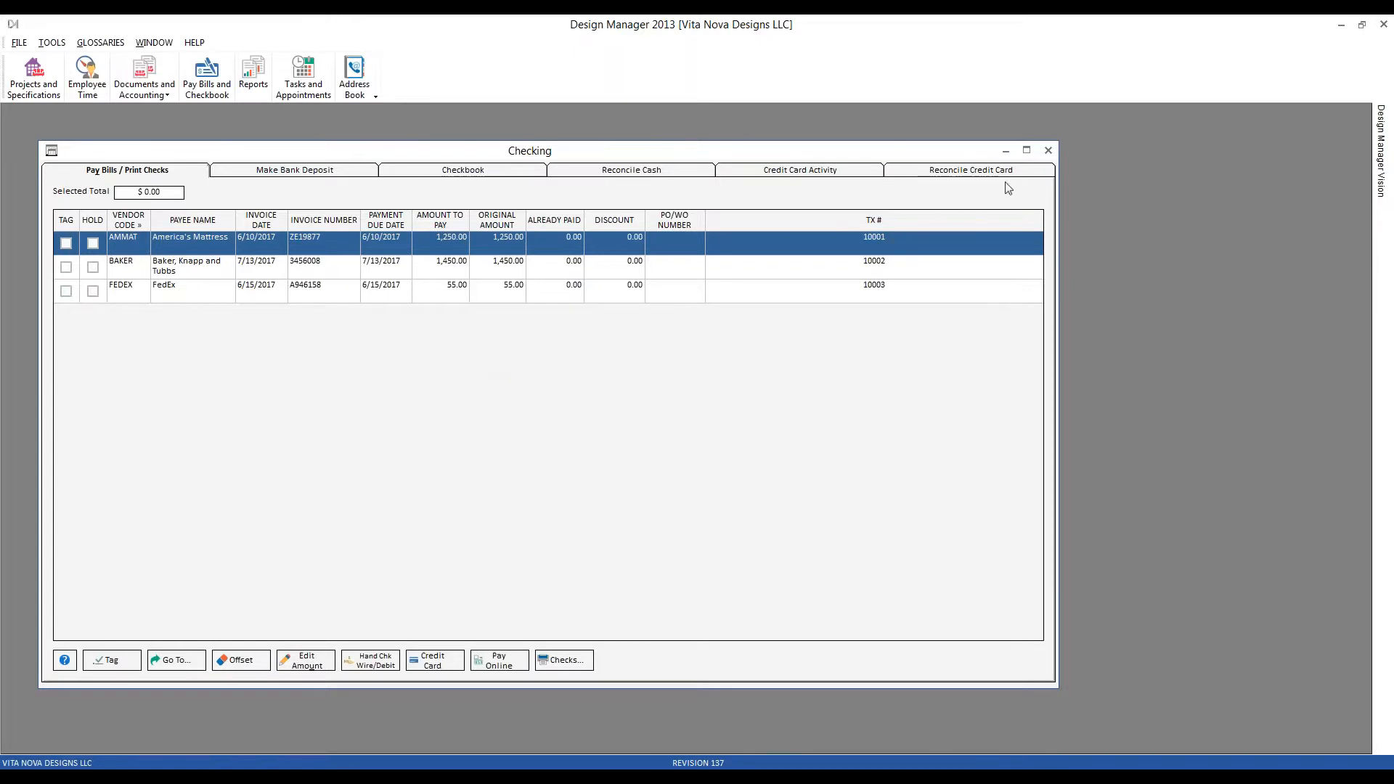
pyautogui.click(1047, 150)
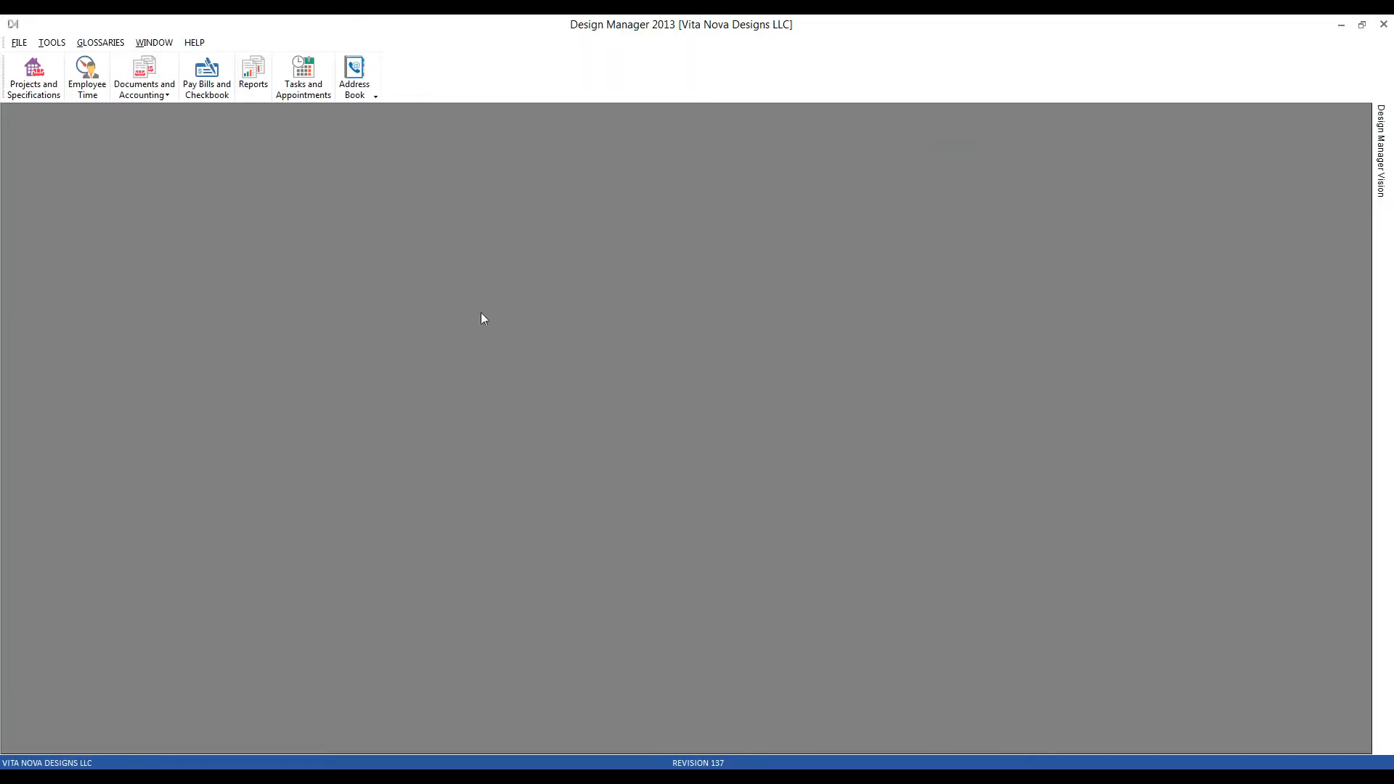
# - Run the favorite Aged Accounts Payable report in detail version as of month 07/2017 with aging date 7/20/2017
pyautogui.click(254, 73)
pyautogui.moveTo(130, 172); pyautogui.dragTo(105, 166)
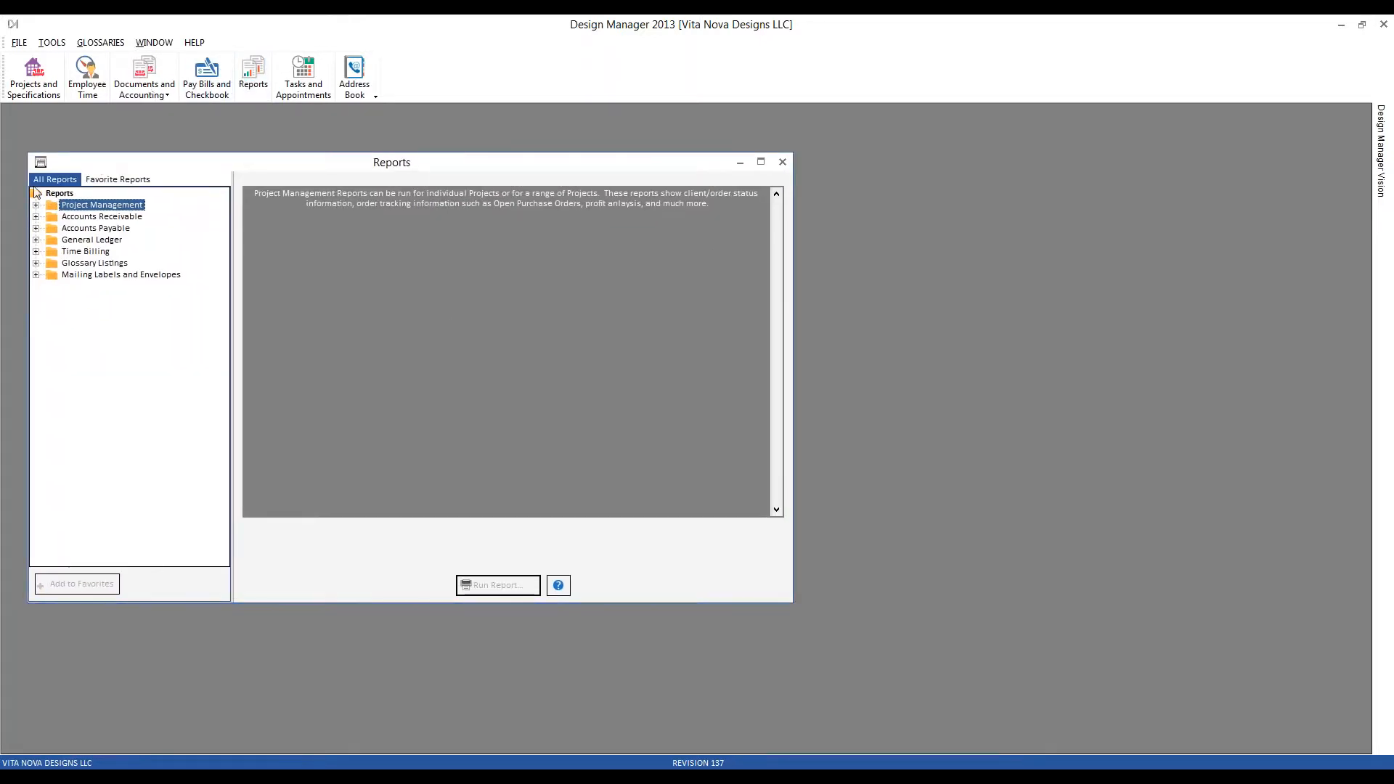
pyautogui.click(83, 229)
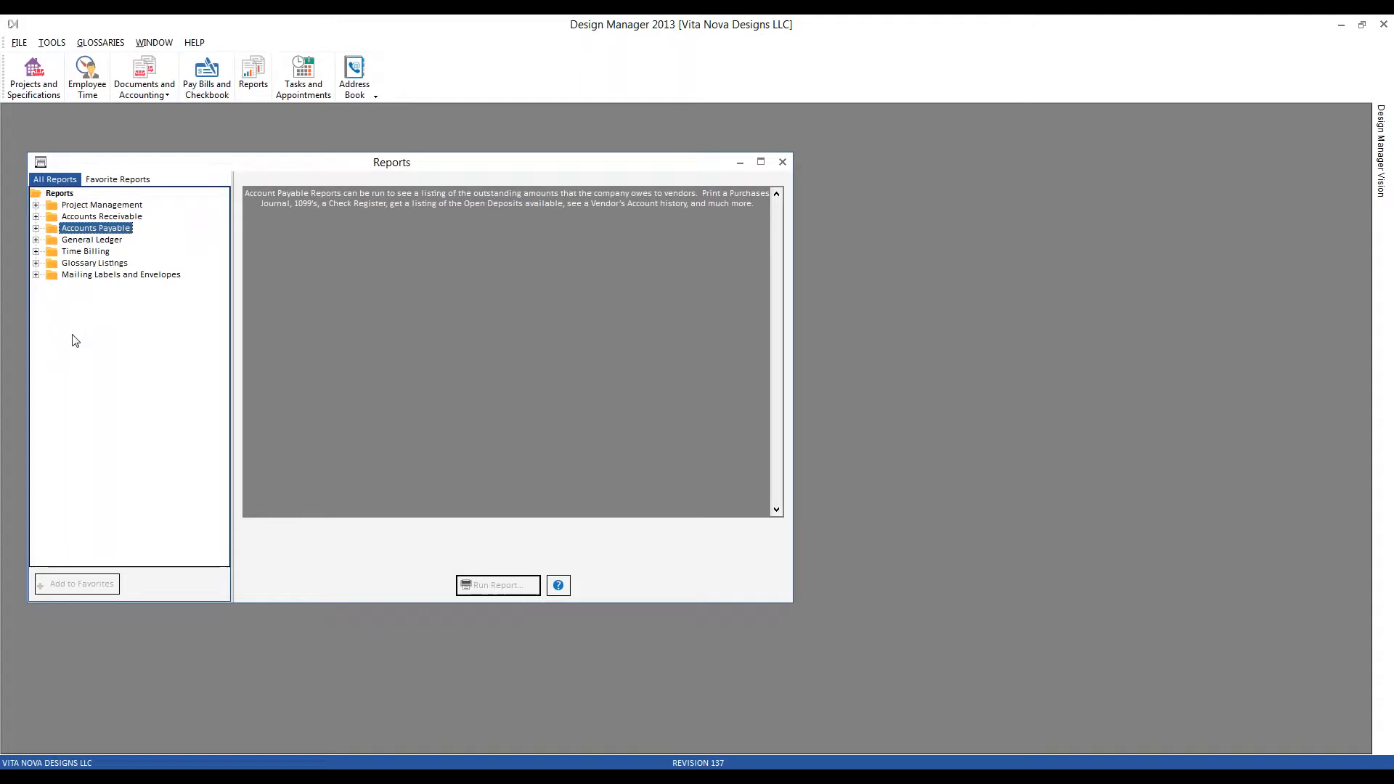
pyautogui.click(35, 228)
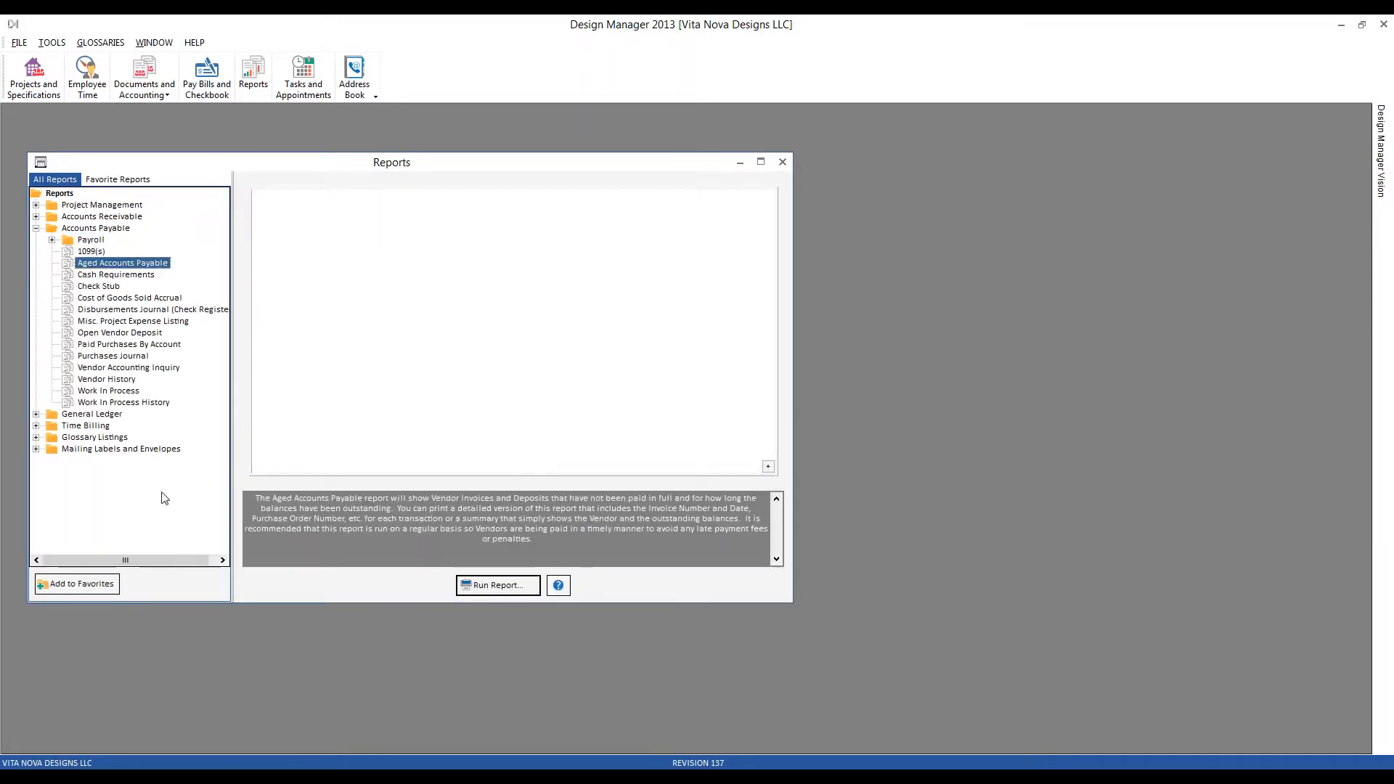
pyautogui.click(118, 180)
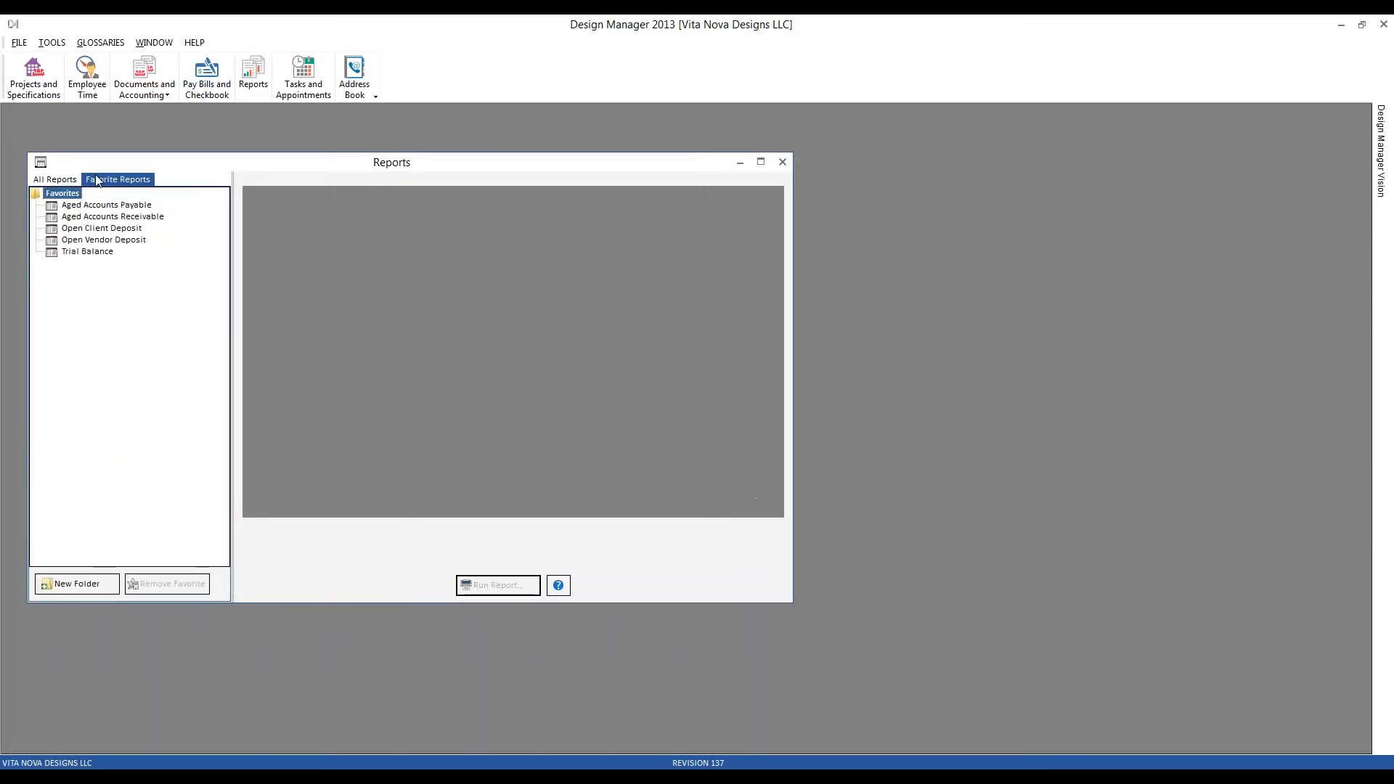
pyautogui.doubleClick(123, 205)
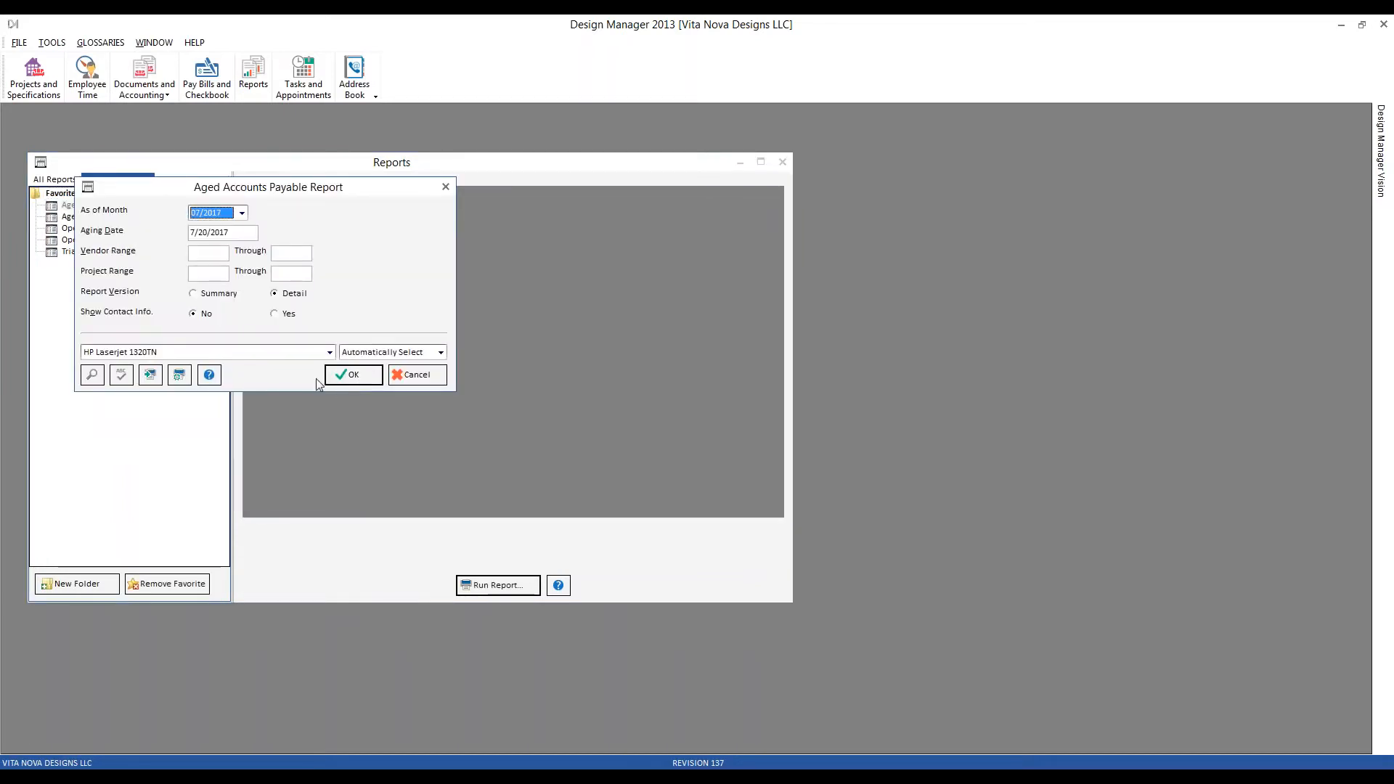
pyautogui.click(356, 376)
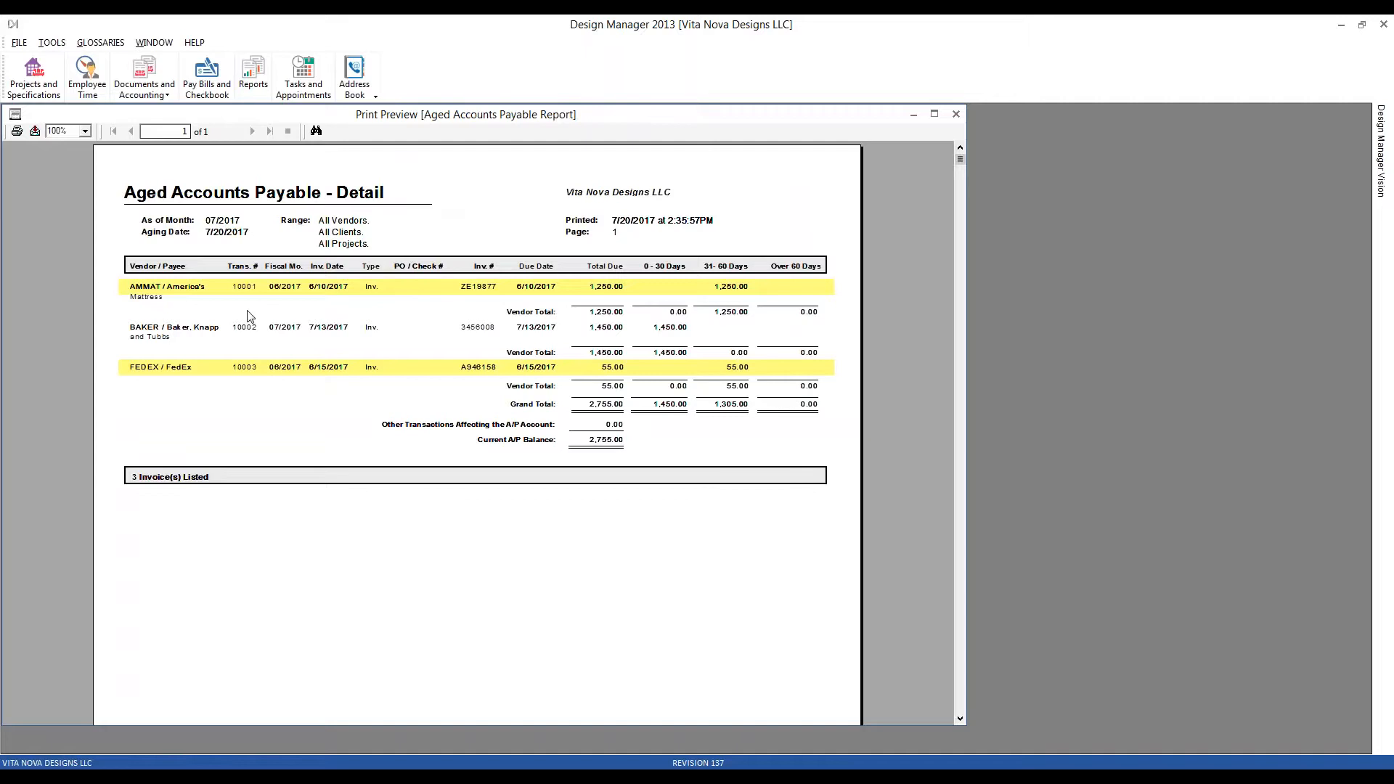
# - Examine each vendor's total due in the Aged Accounts Payable report and close the preview
pyautogui.click(604, 288)
pyautogui.click(611, 328)
pyautogui.click(608, 368)
pyautogui.click(684, 540)
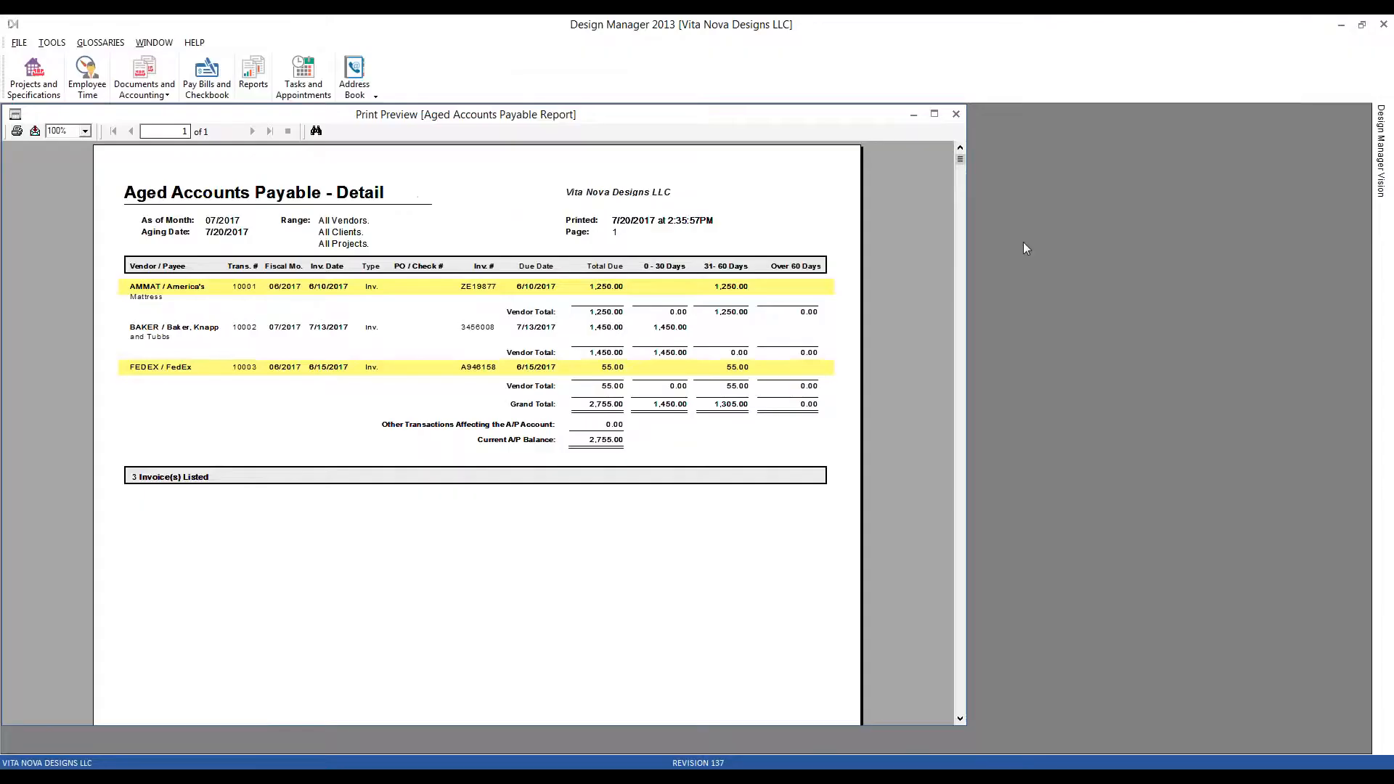
pyautogui.click(957, 114)
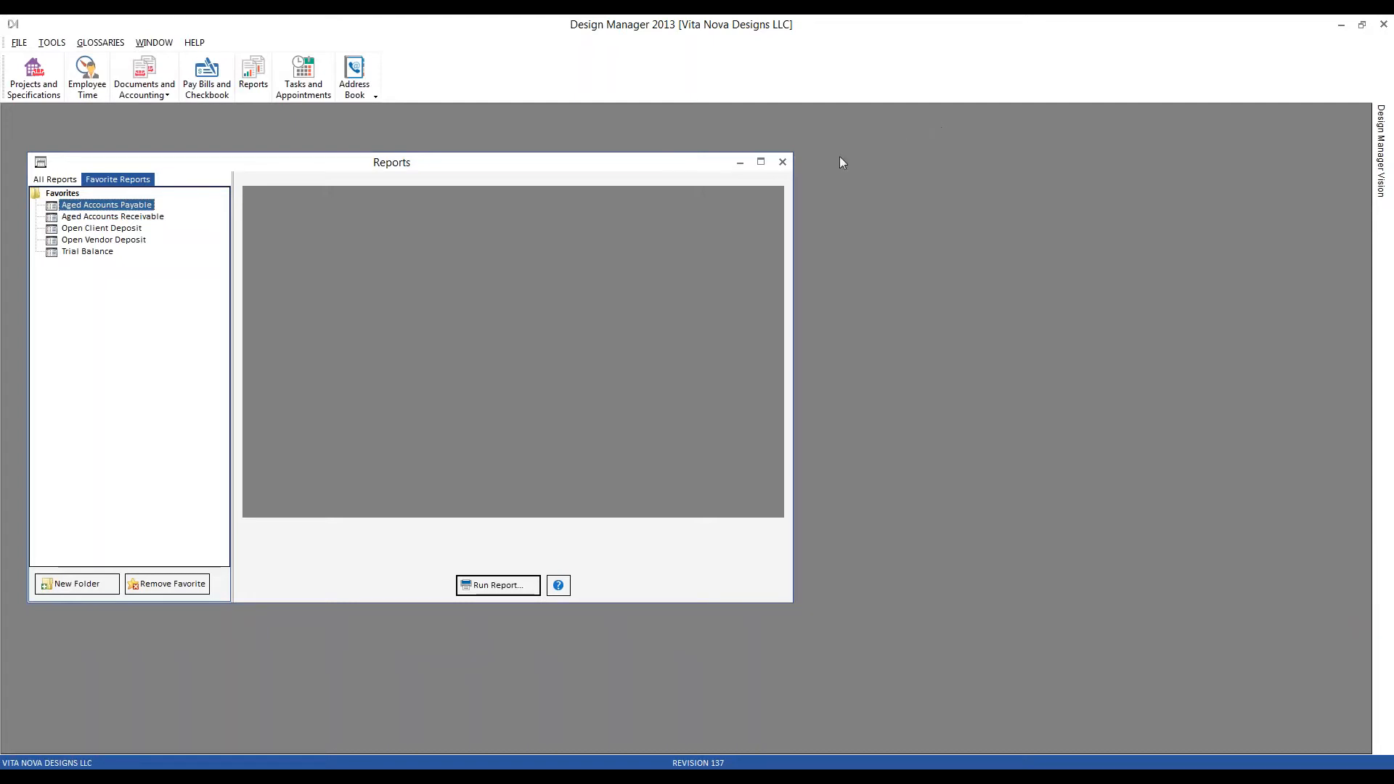
# - Close the Reports window and start a new expense bill for the vendor Curtain Calls Workroom in Documents and Accounting
pyautogui.click(783, 162)
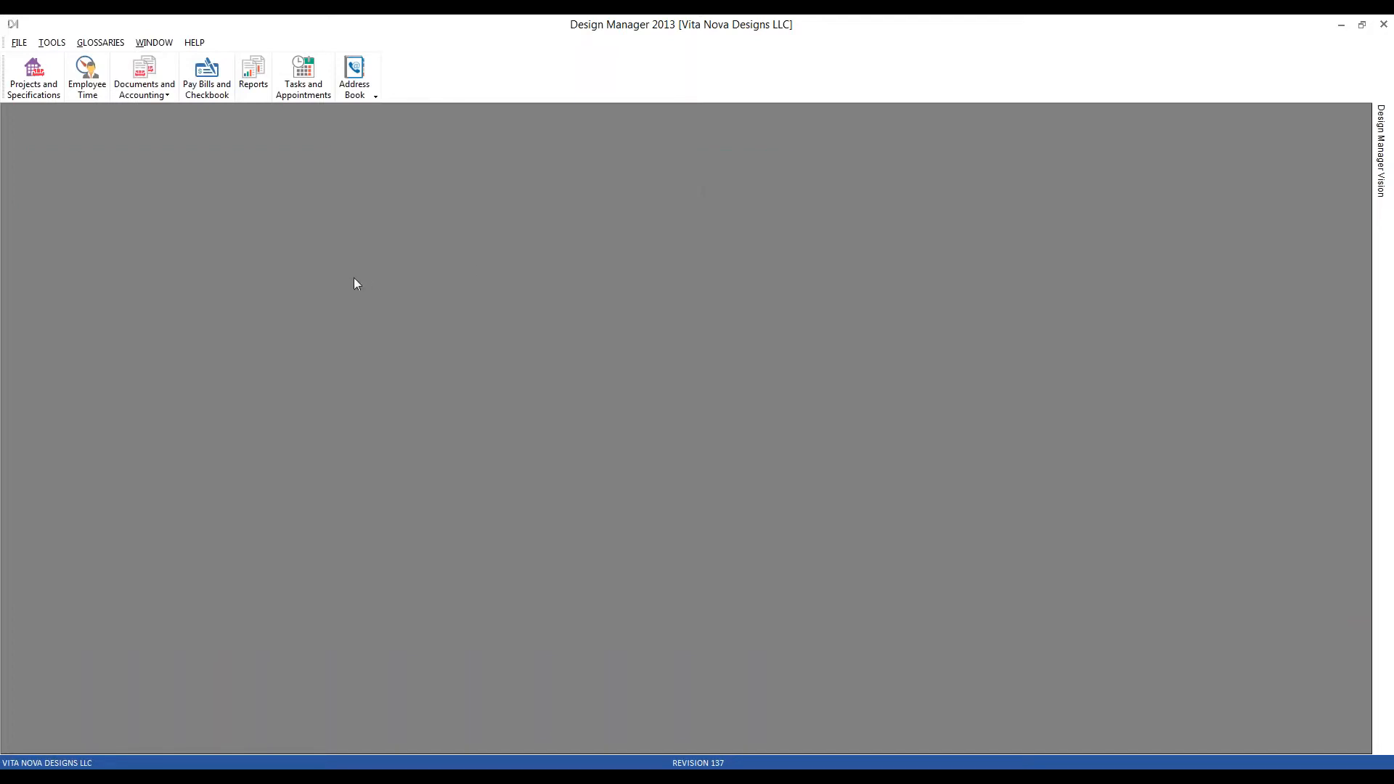
pyautogui.click(144, 72)
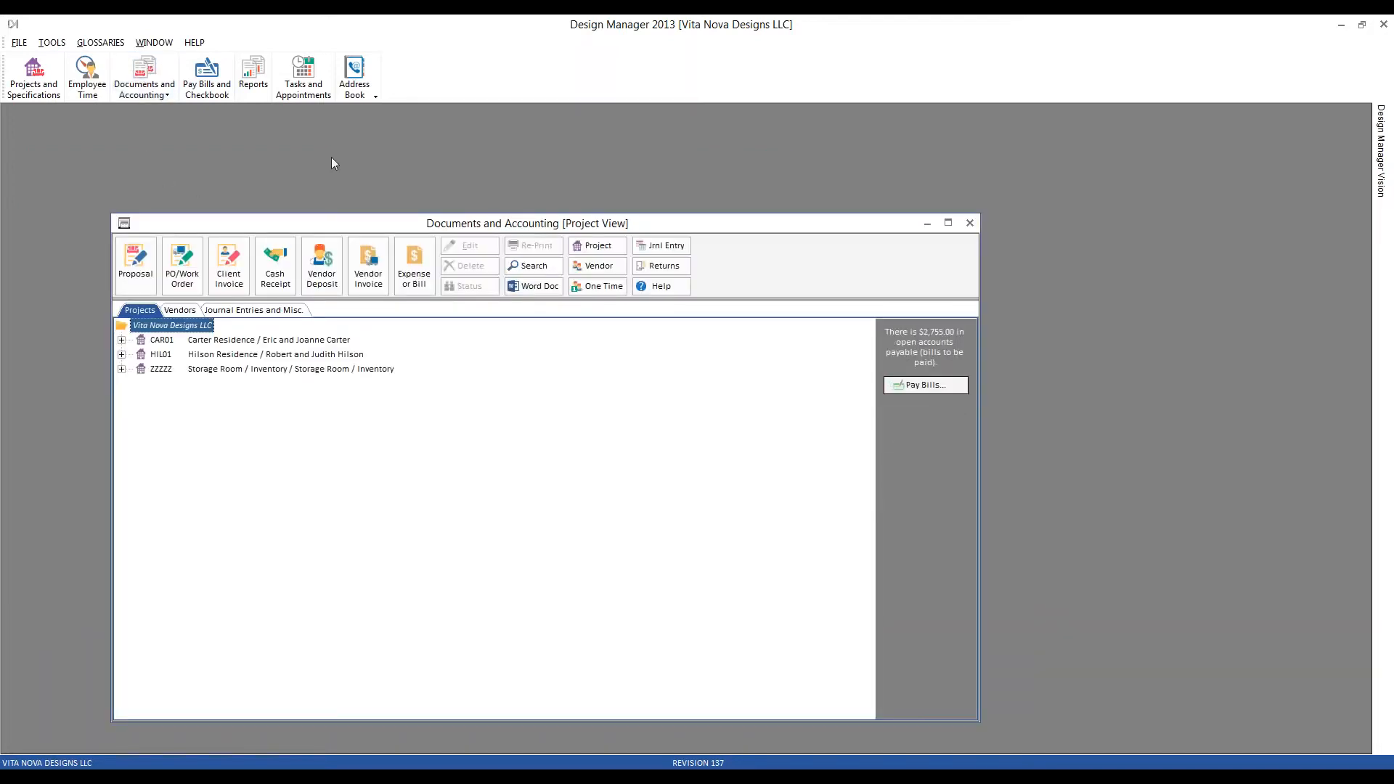
pyautogui.click(183, 311)
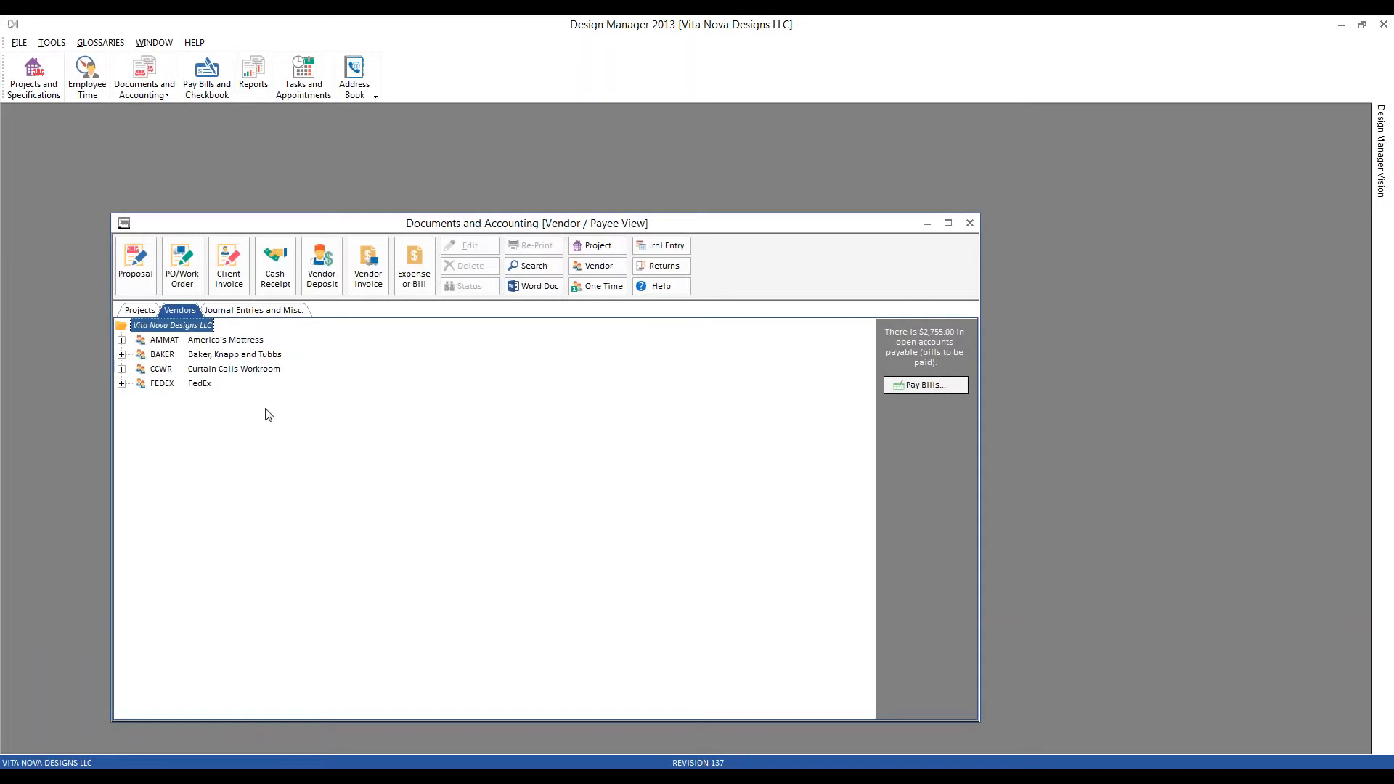
pyautogui.click(256, 372)
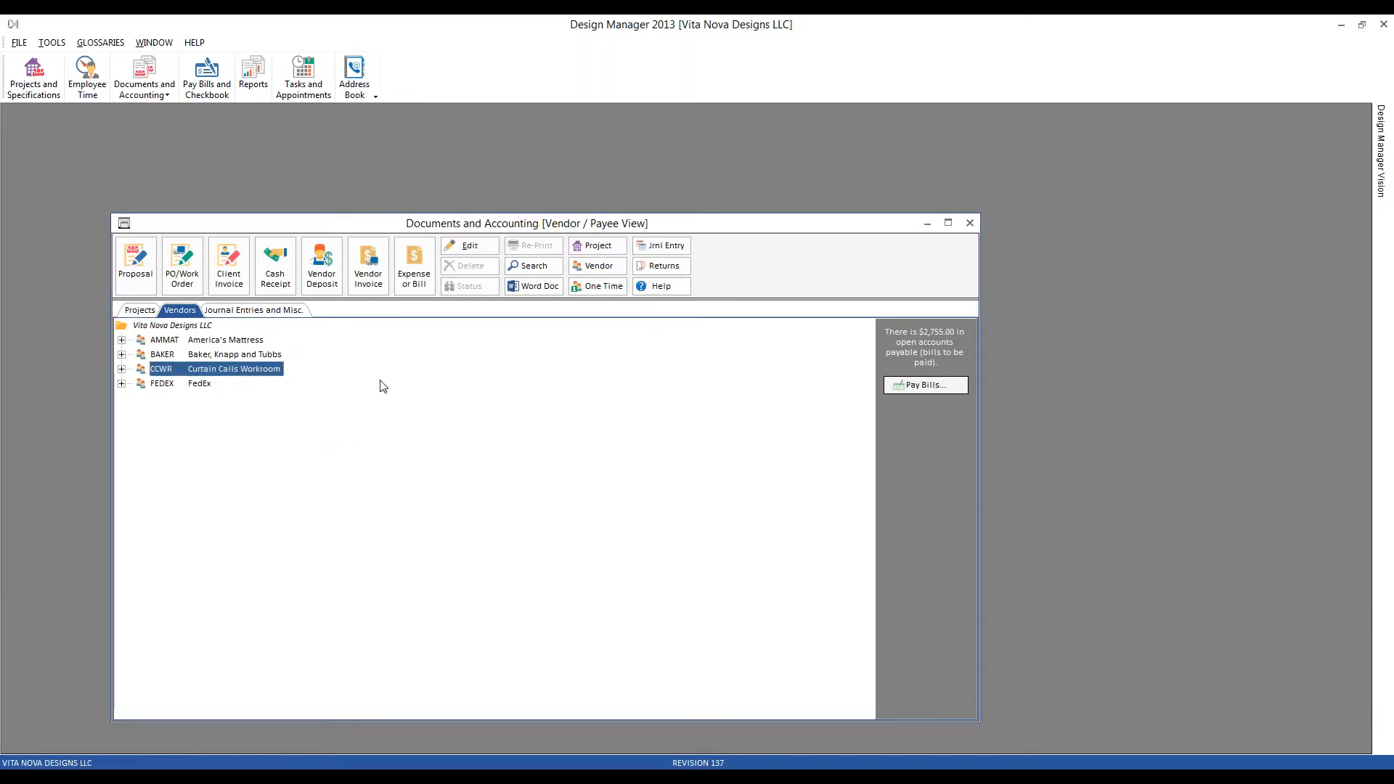
pyautogui.click(414, 265)
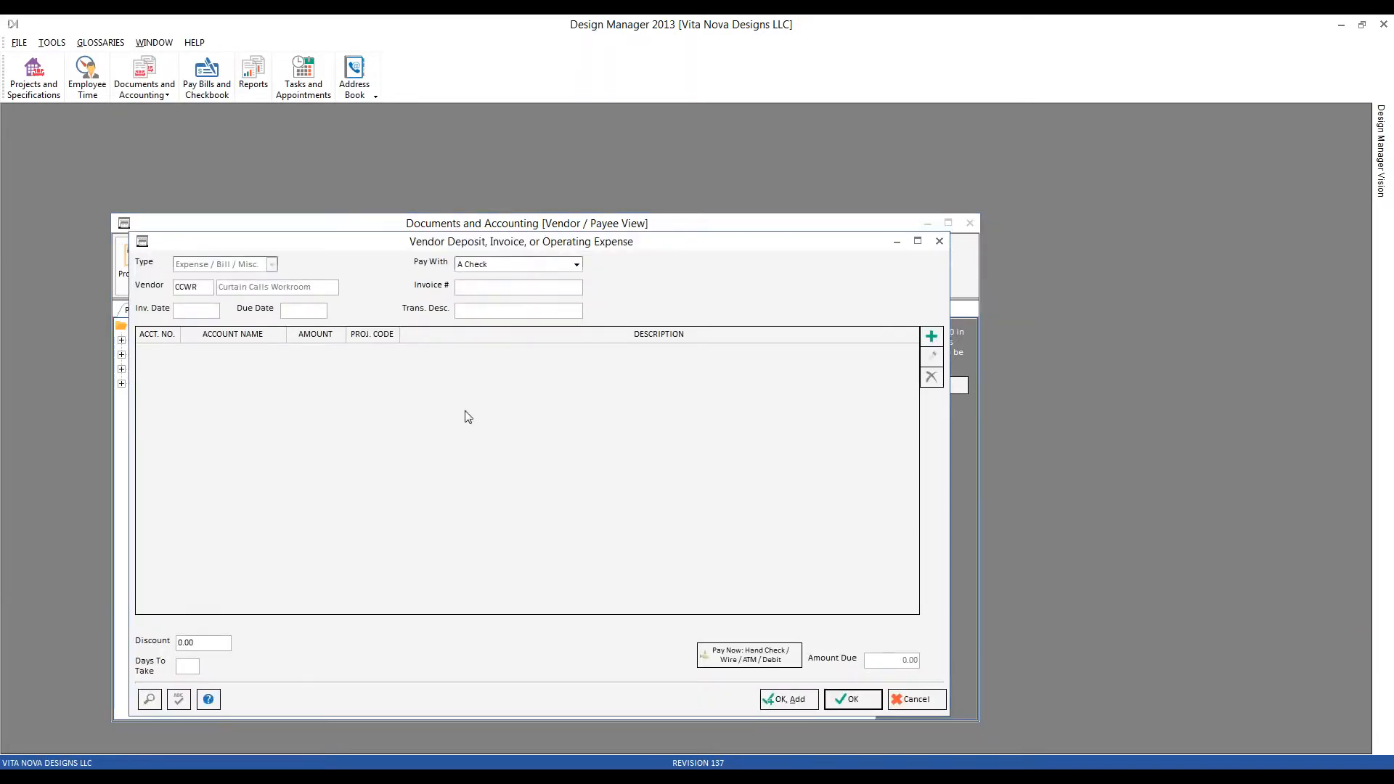
pyautogui.click(741, 658)
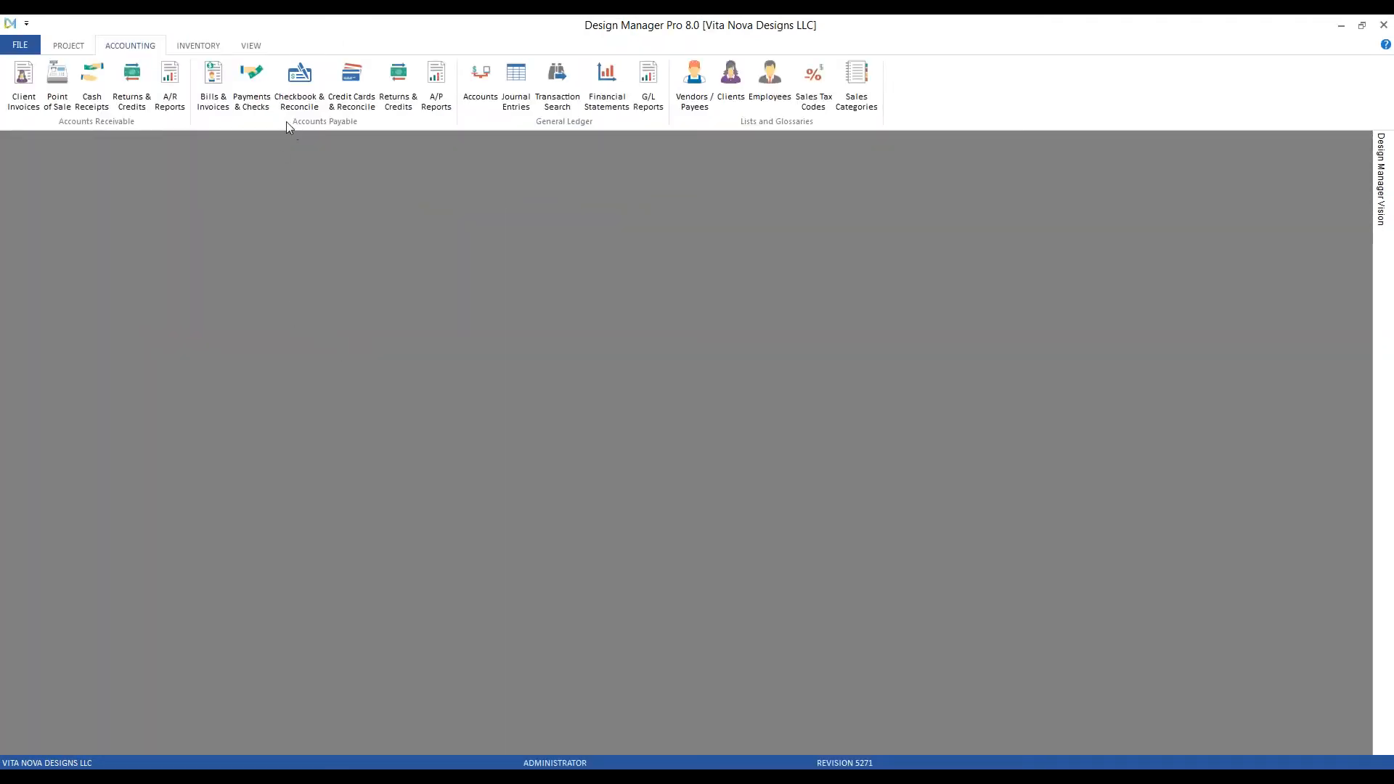
pyautogui.click(213, 83)
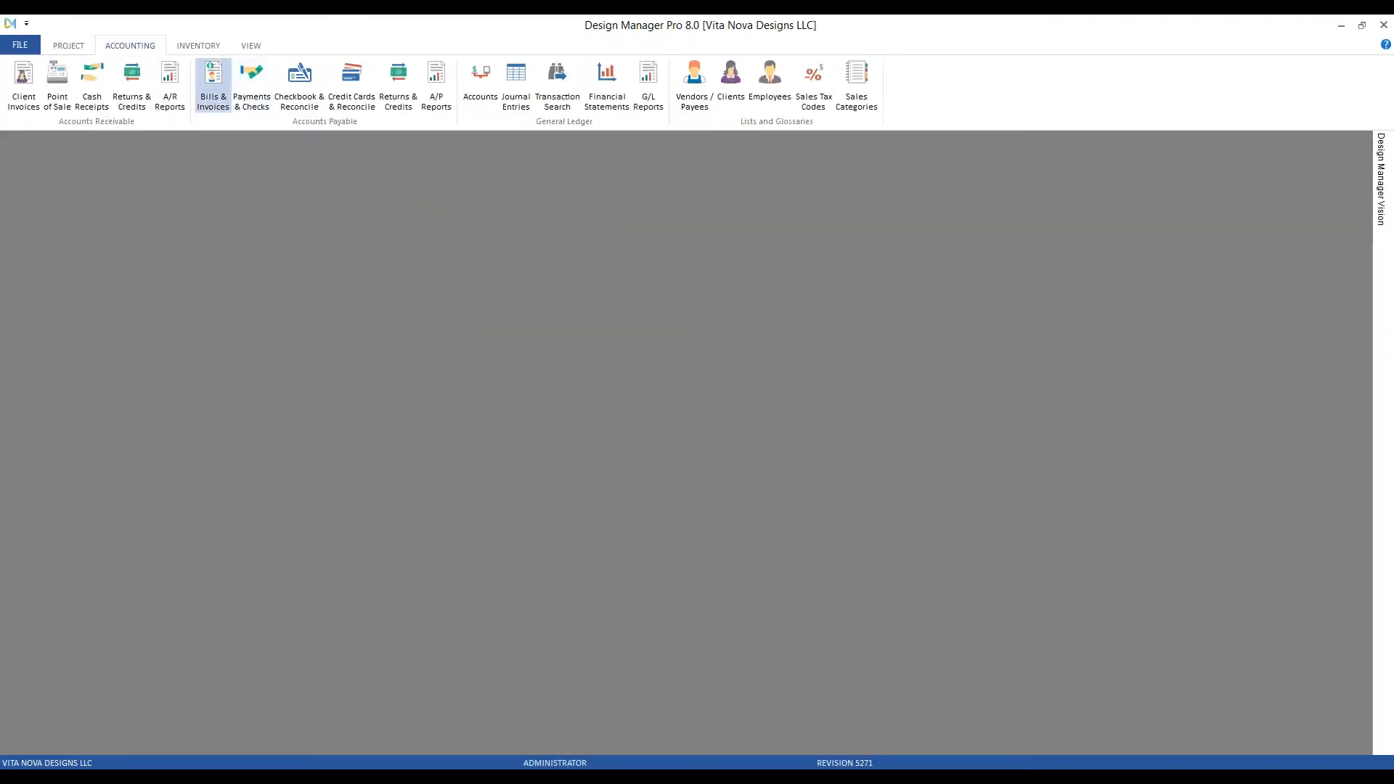
pyautogui.click(73, 639)
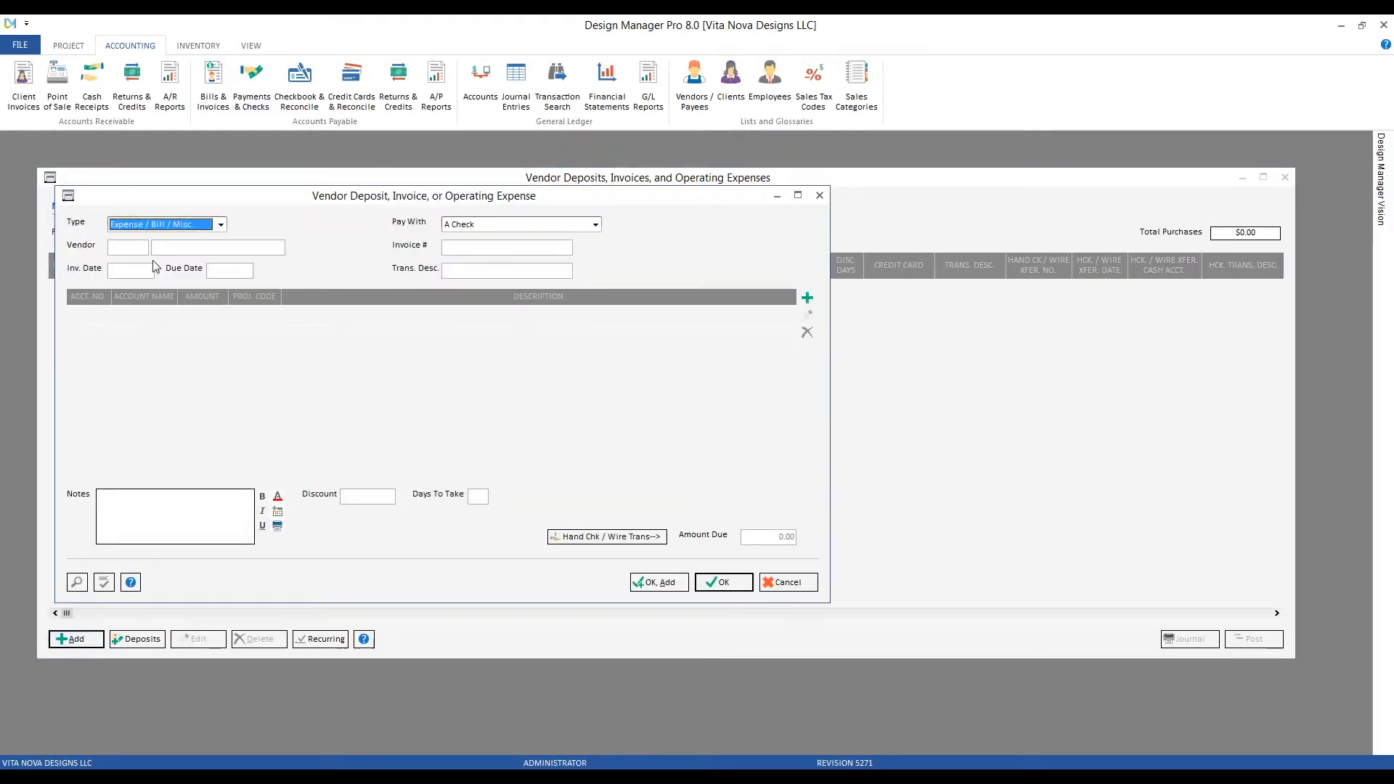
pyautogui.click(134, 246)
pyautogui.write('CC')
pyautogui.press('Tab')
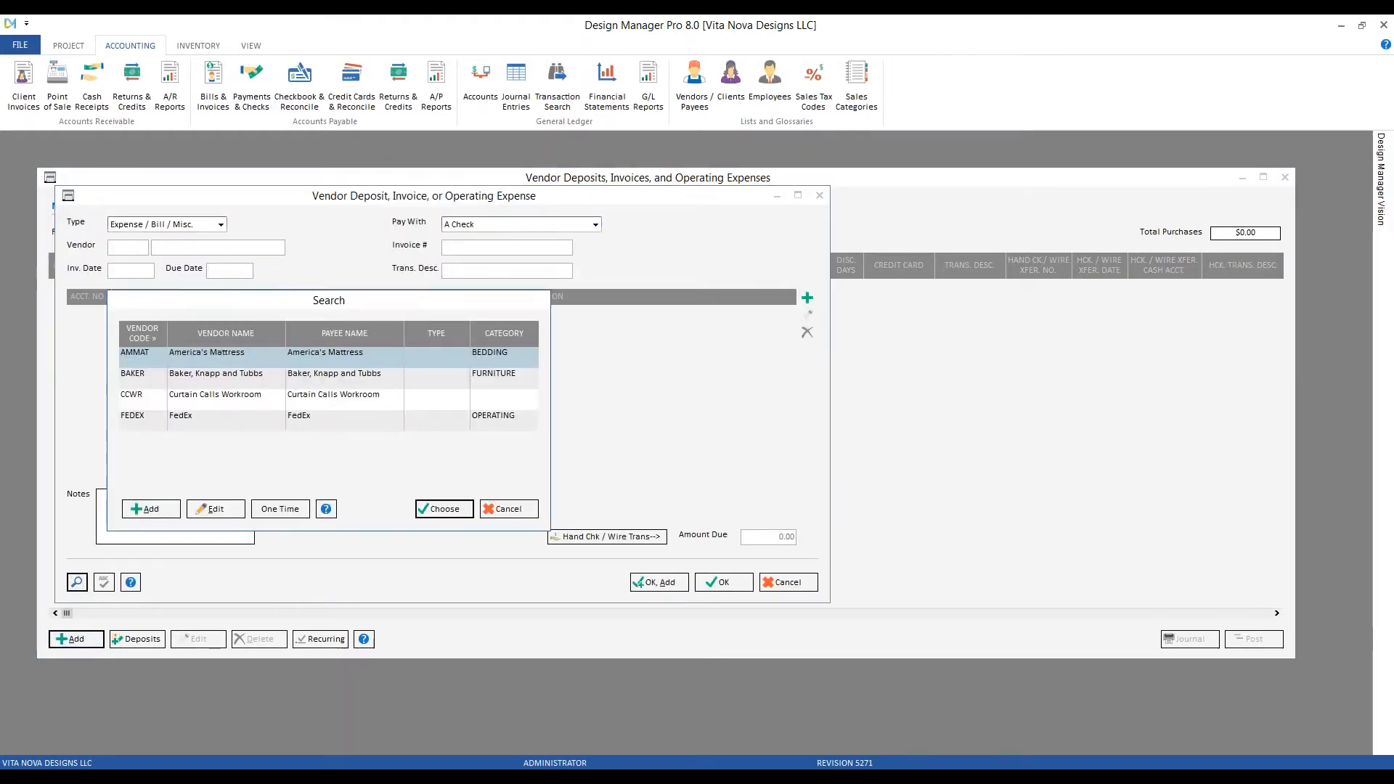
pyautogui.press('Return')
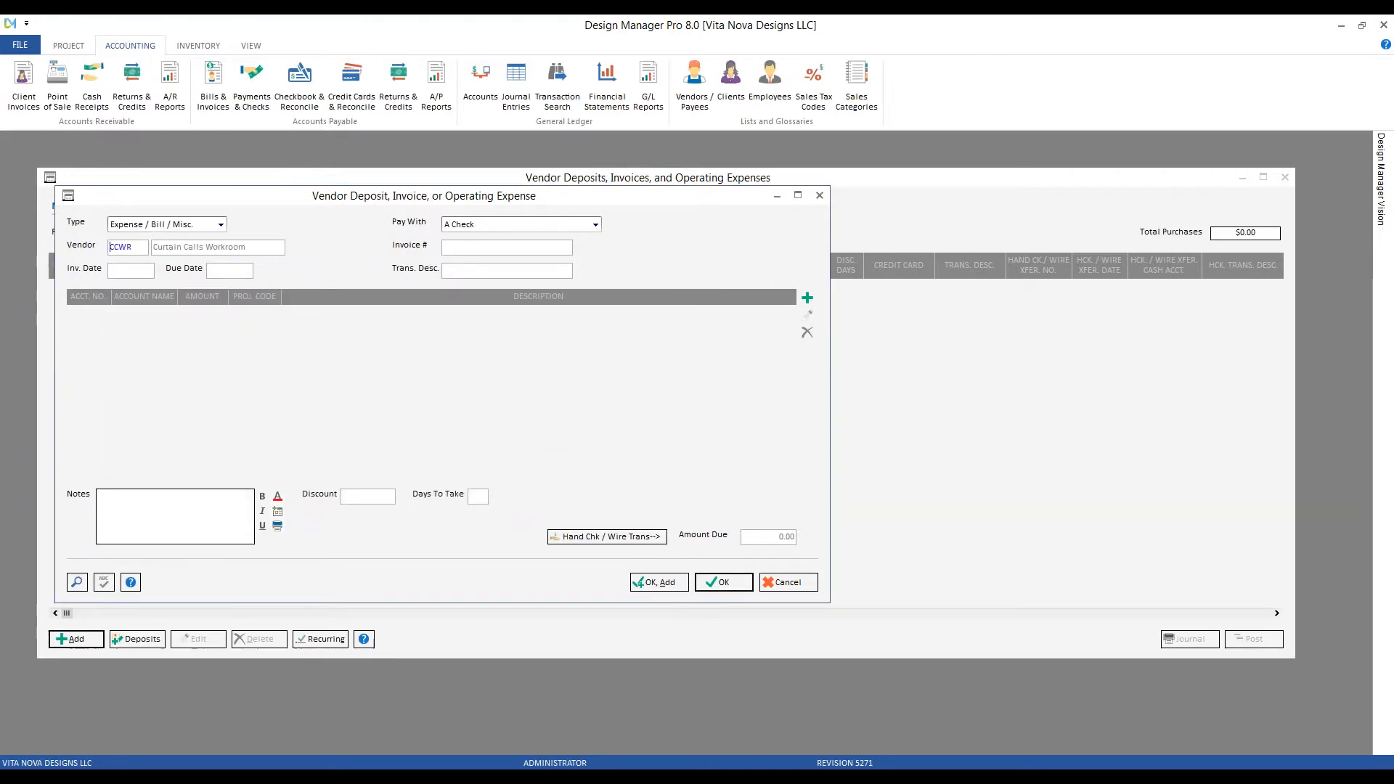
pyautogui.click(797, 581)
pyautogui.click(1284, 177)
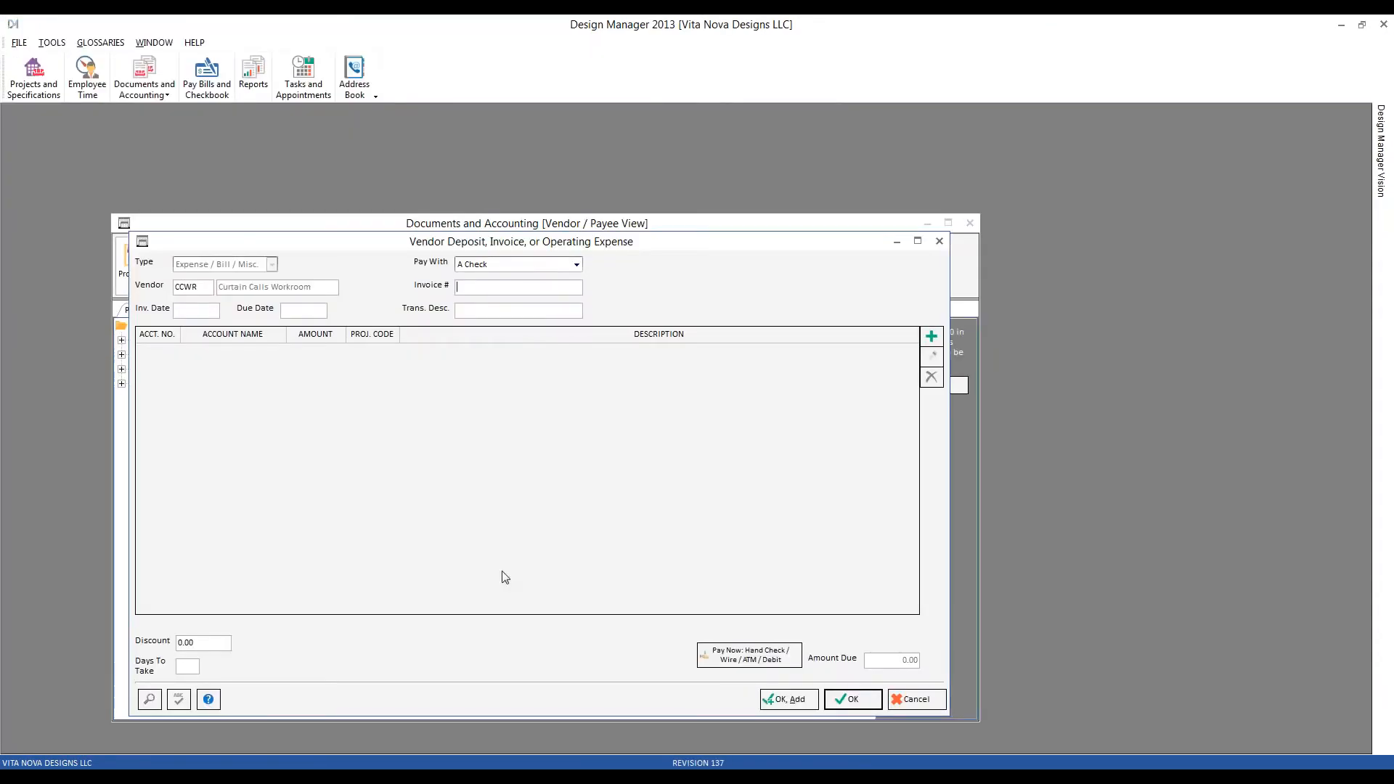
# - Give the bill invoice number HILL-A001, invoice and due dates 7/16/2017, and the transaction description "uncleared check"
pyautogui.write('HILL-A001')
pyautogui.press('Tab')
pyautogui.press('Tab')
pyautogui.press('Tab')
pyautogui.write('unclear5')
pyautogui.press('BackSpace')
pyautogui.write('ed')
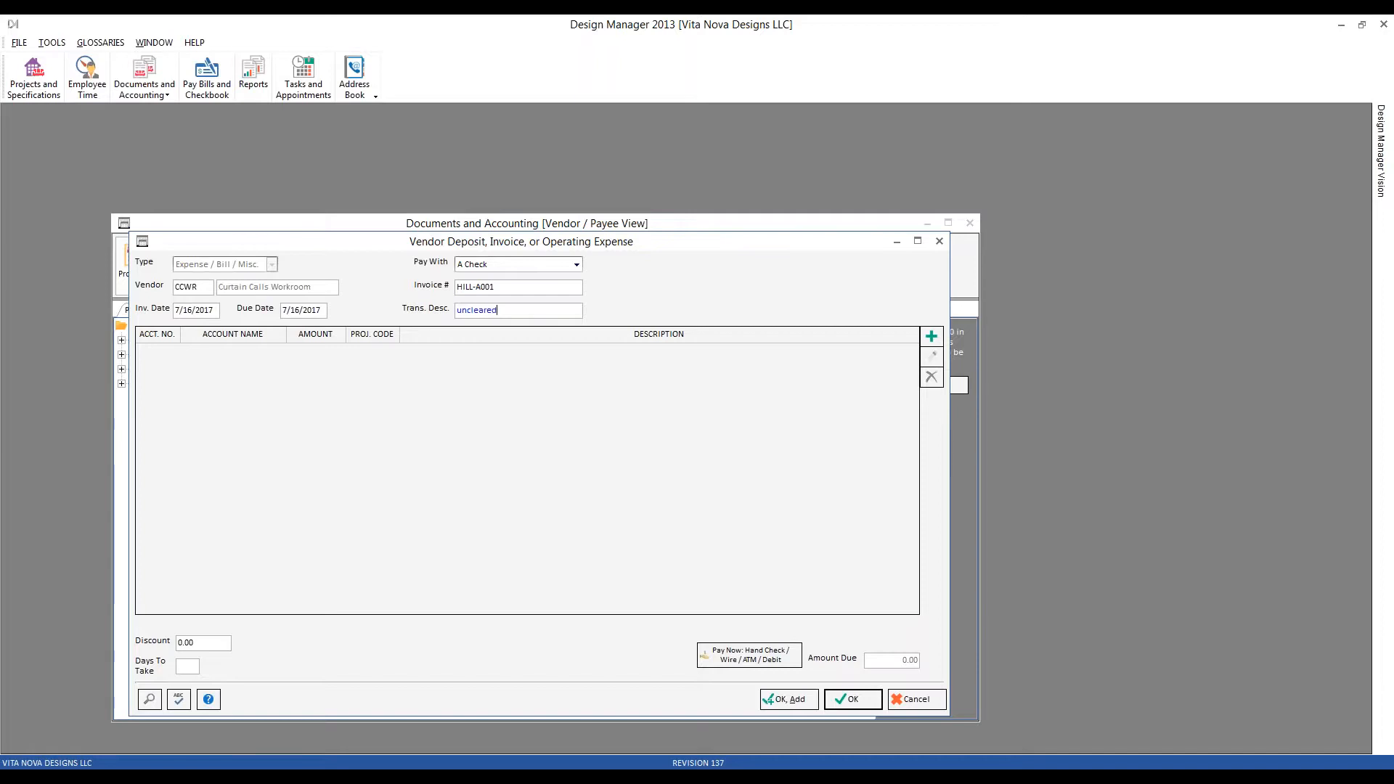
pyautogui.write(' check')
# - Add a non-project distribution line of 2734.25 to the bill against cost-of-goods account 52500 Window Treatments
pyautogui.click(932, 336)
pyautogui.moveTo(404, 260); pyautogui.dragTo(499, 337)
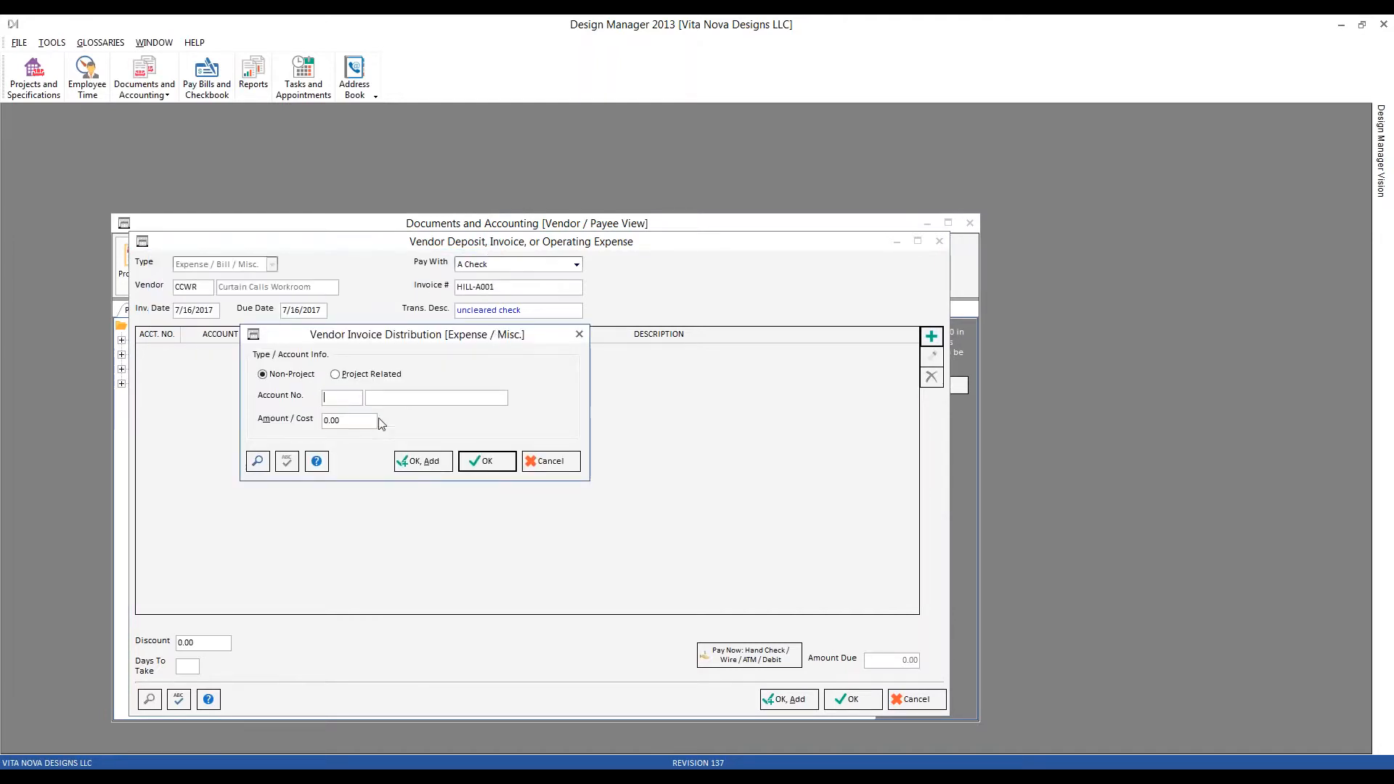
pyautogui.click(258, 461)
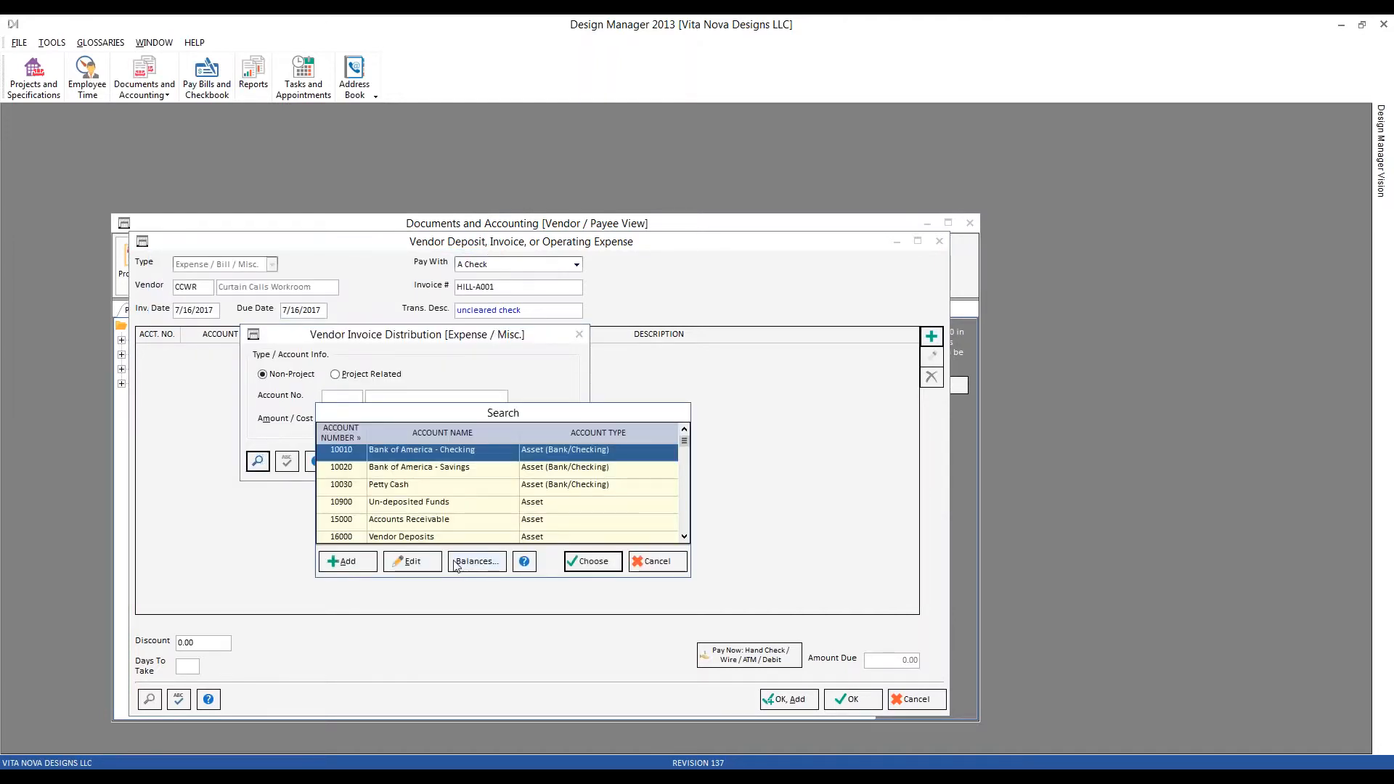
pyautogui.click(478, 433)
pyautogui.write('WIN')
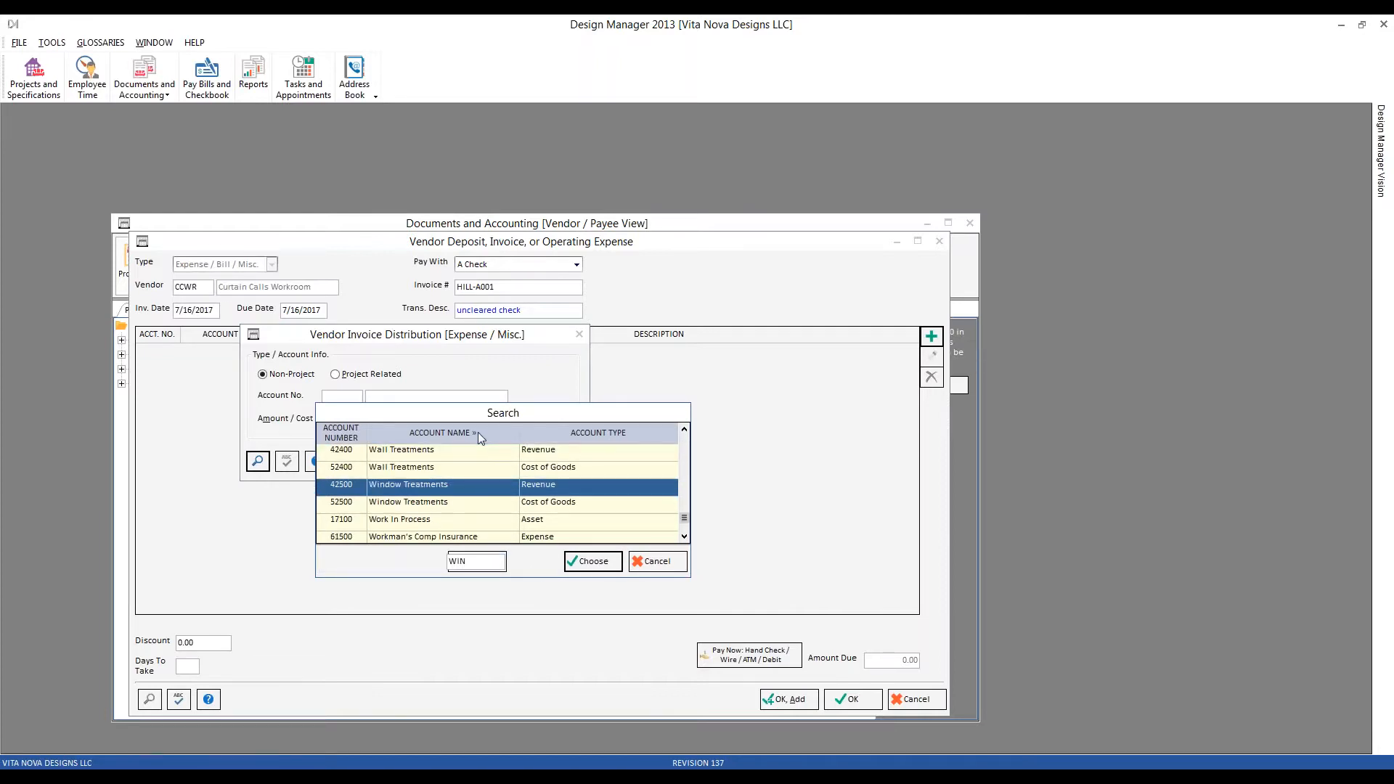
pyautogui.press('Down')
pyautogui.press('Return')
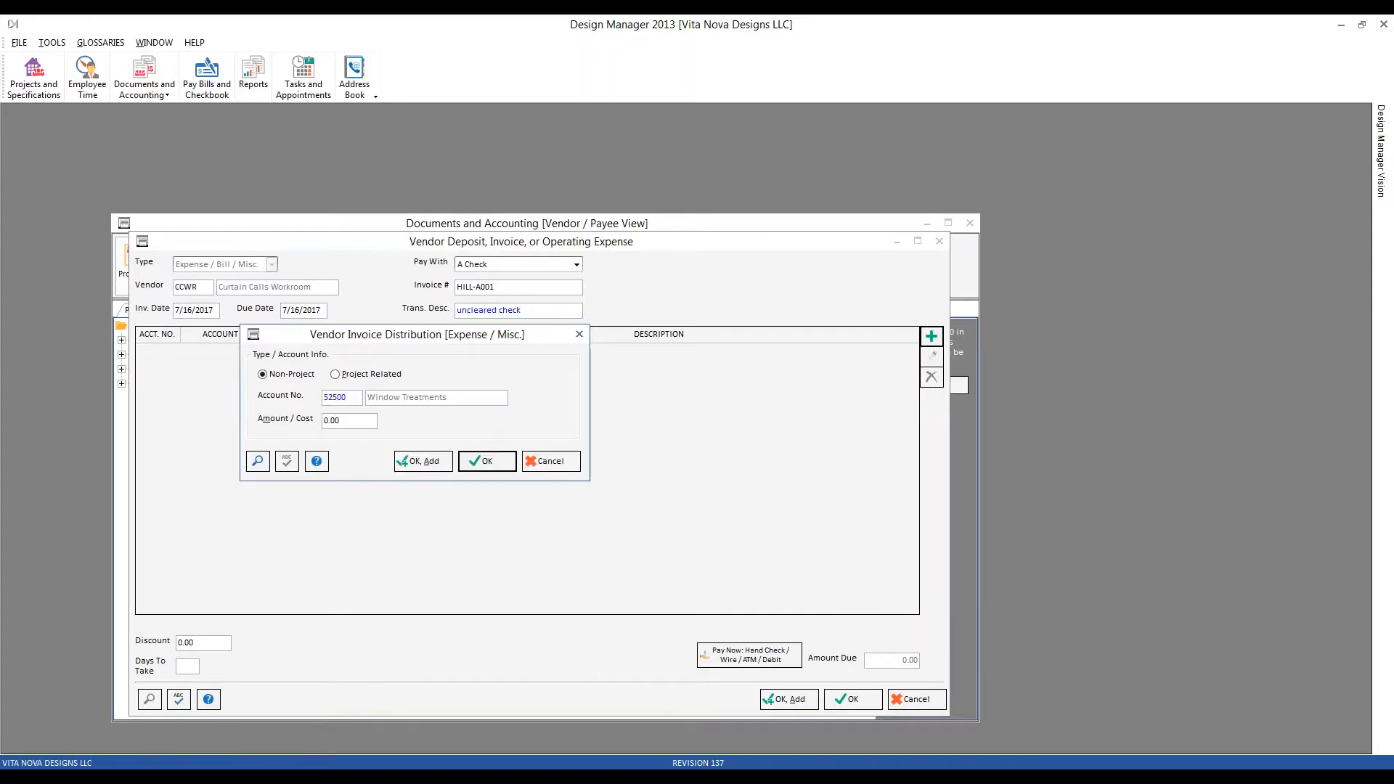
pyautogui.press('Tab')
pyautogui.write('2734.25')
pyautogui.click(501, 462)
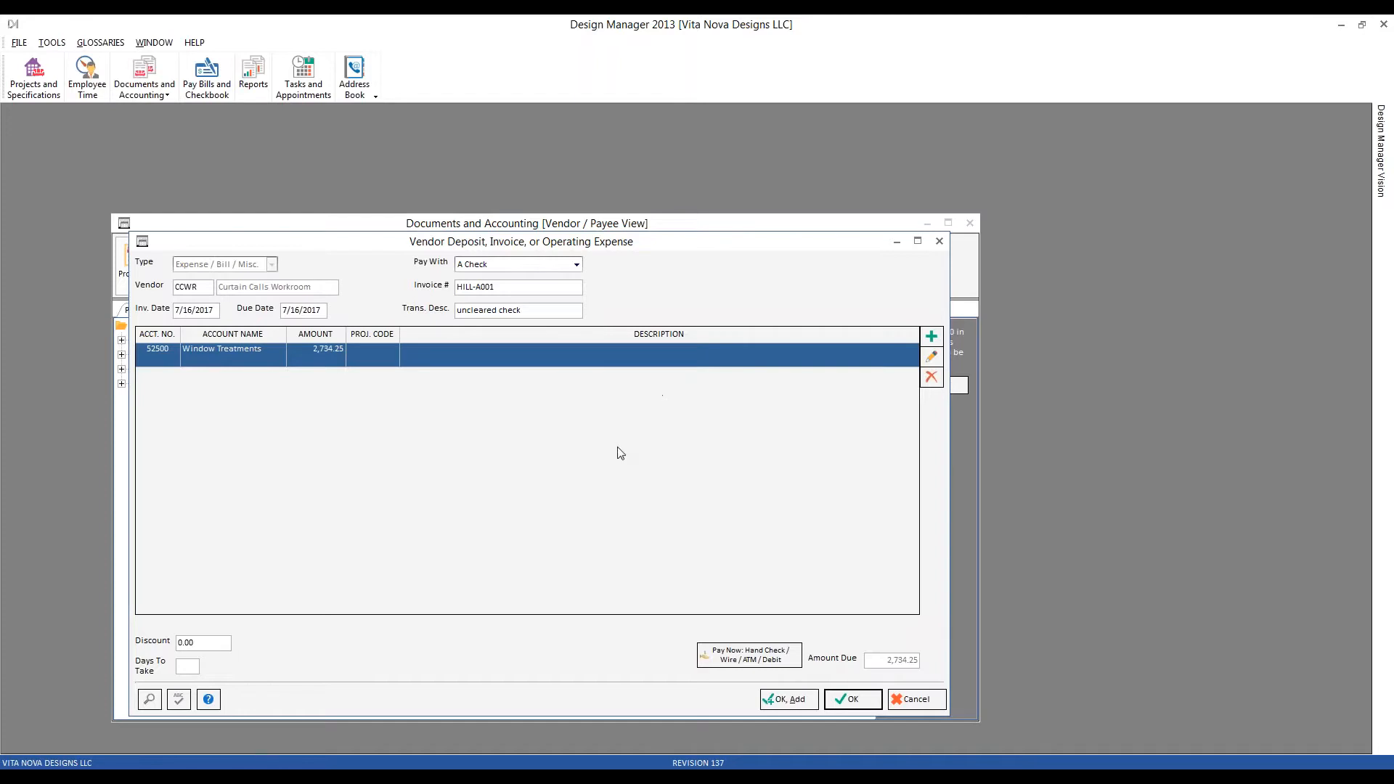
# - Pay the bill with hand-written check 1500 dated 7/16/2017 from 10010 Bank of America - Checking, described as "uncleared check", and save it
pyautogui.click(764, 658)
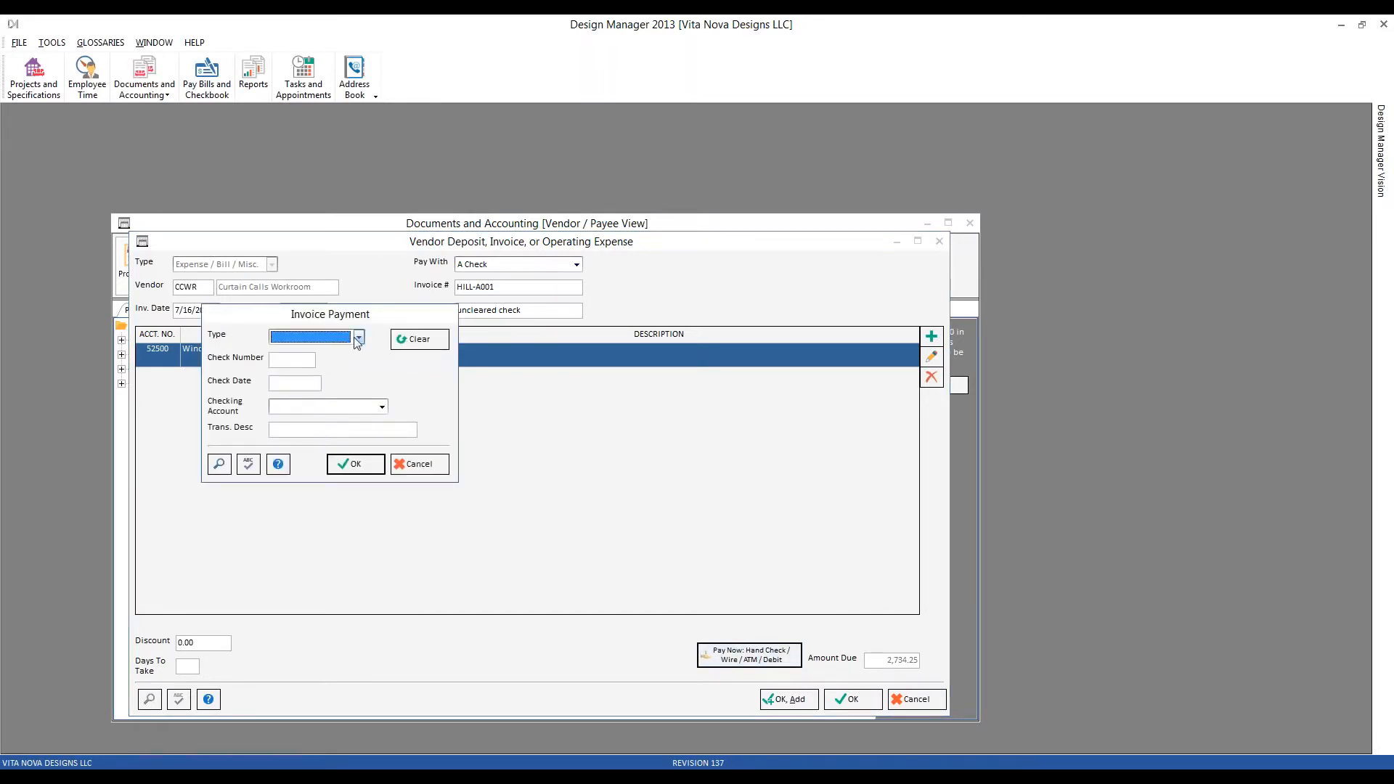
pyautogui.click(357, 337)
pyautogui.click(320, 351)
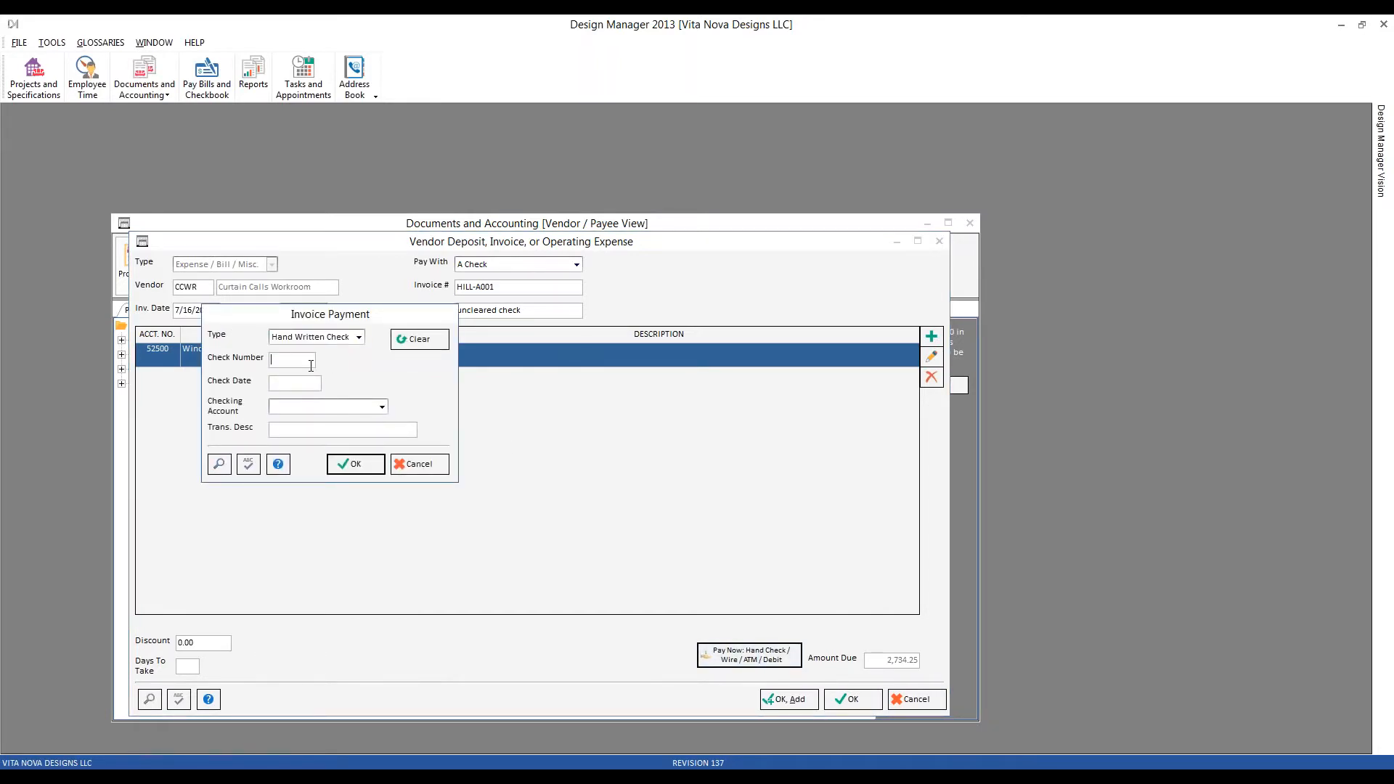
pyautogui.write('1500')
pyautogui.press('Tab')
pyautogui.write('7/16/2017')
pyautogui.press('Tab')
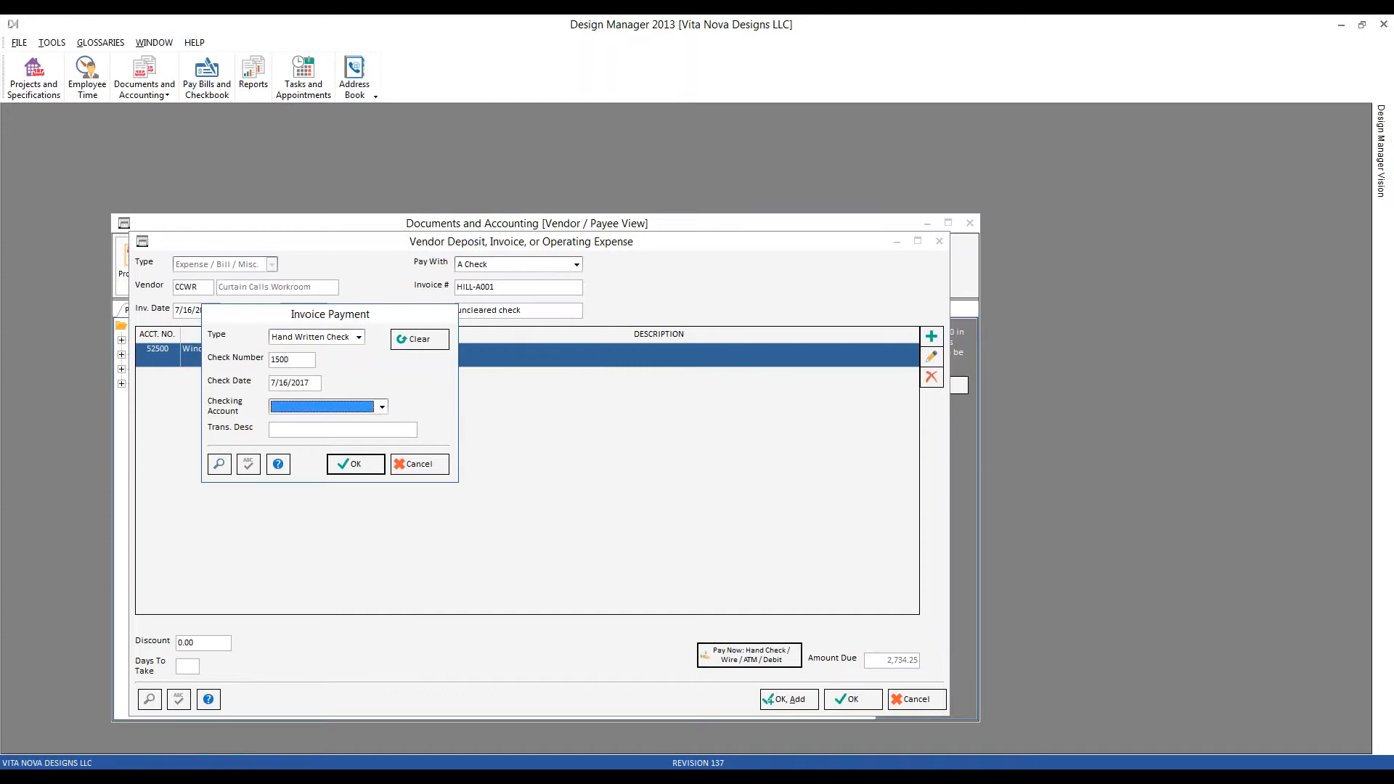
pyautogui.press('Down')
pyautogui.press('Tab')
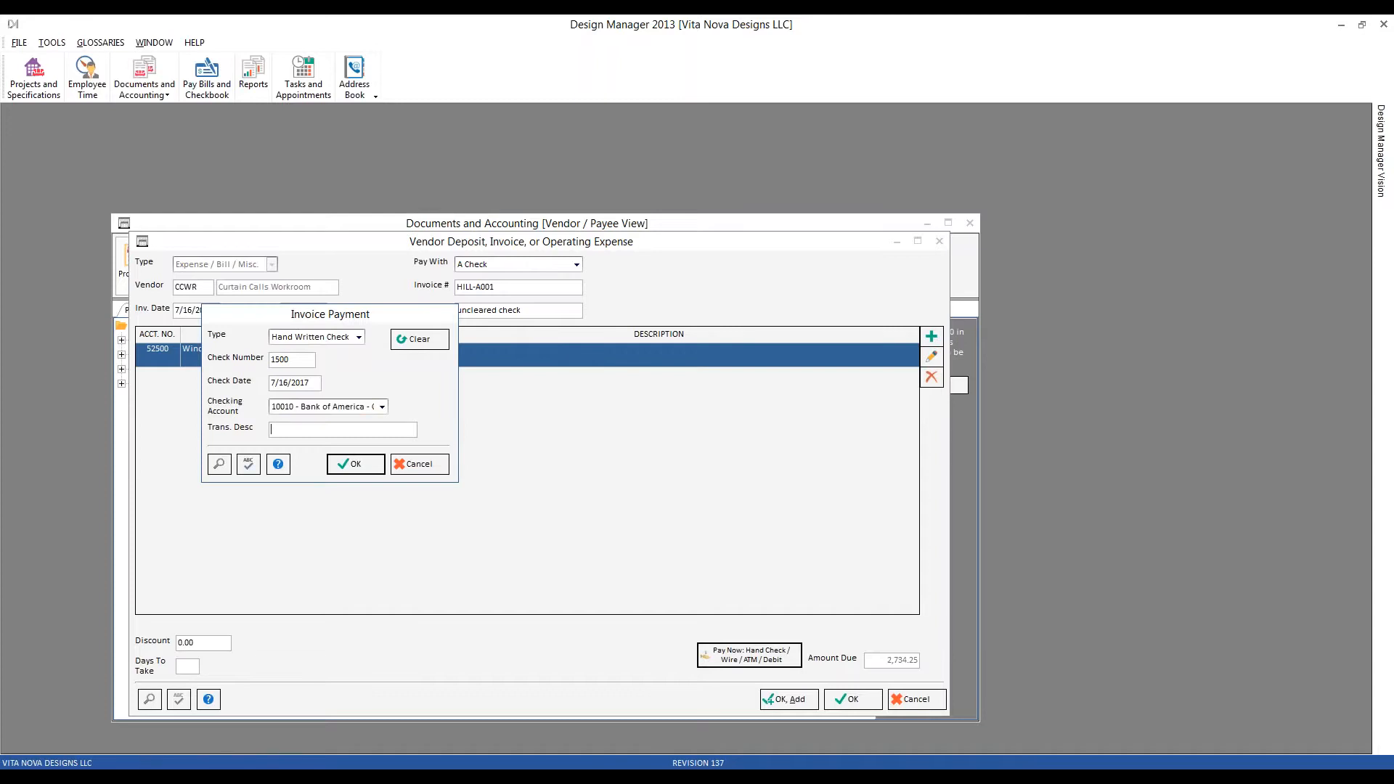
pyautogui.write('uncleared check')
pyautogui.press('Return')
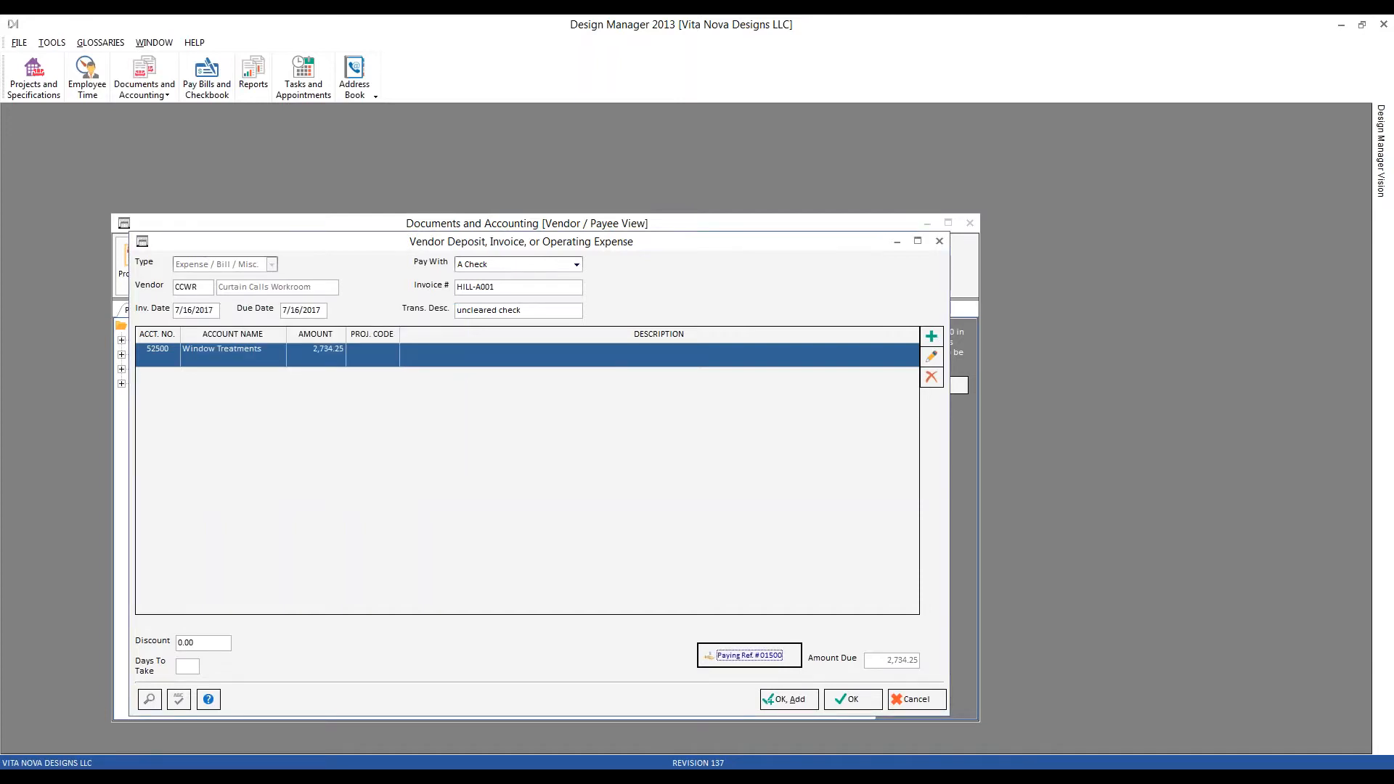
pyautogui.click(850, 703)
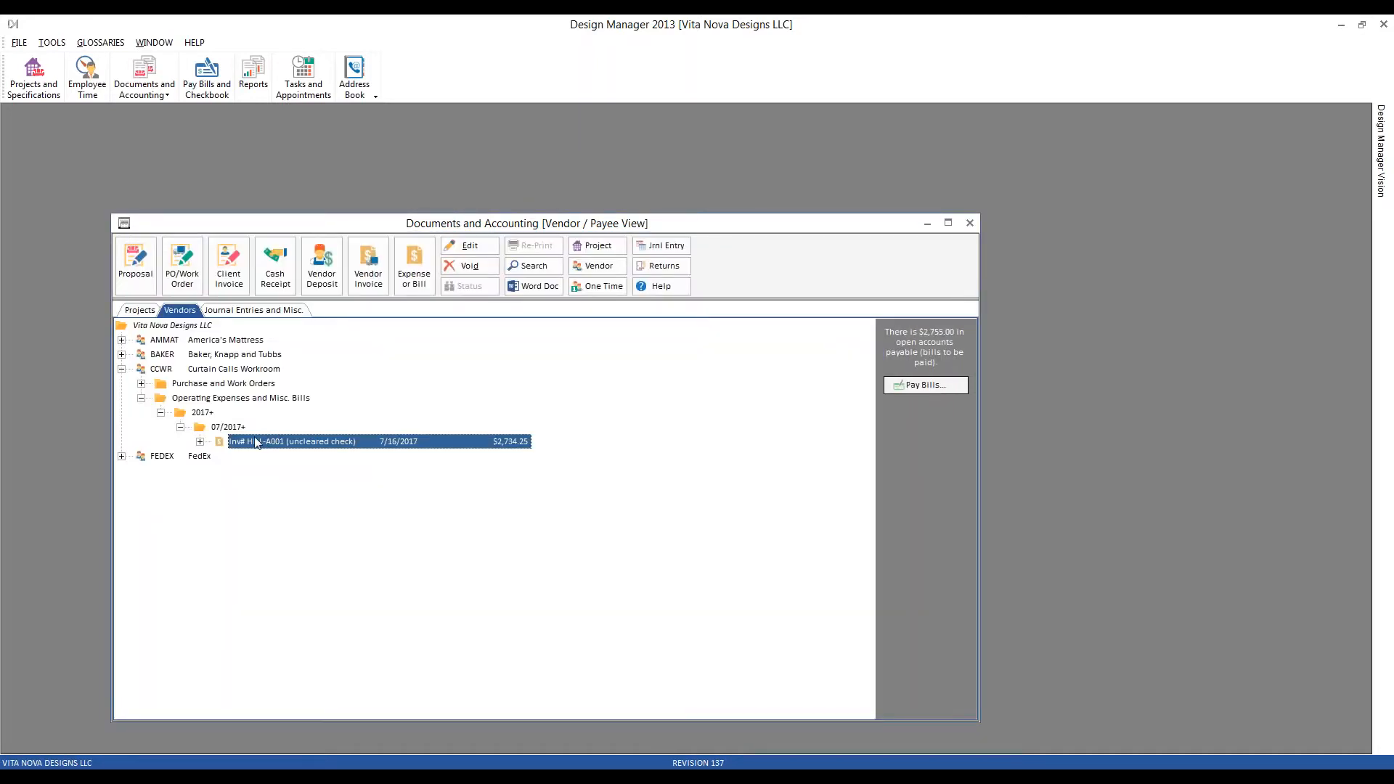
# - Check the payment under the new Curtain Calls Workroom bill and in the July 2017 checkbook, and close the Checking window
pyautogui.click(201, 442)
pyautogui.click(304, 458)
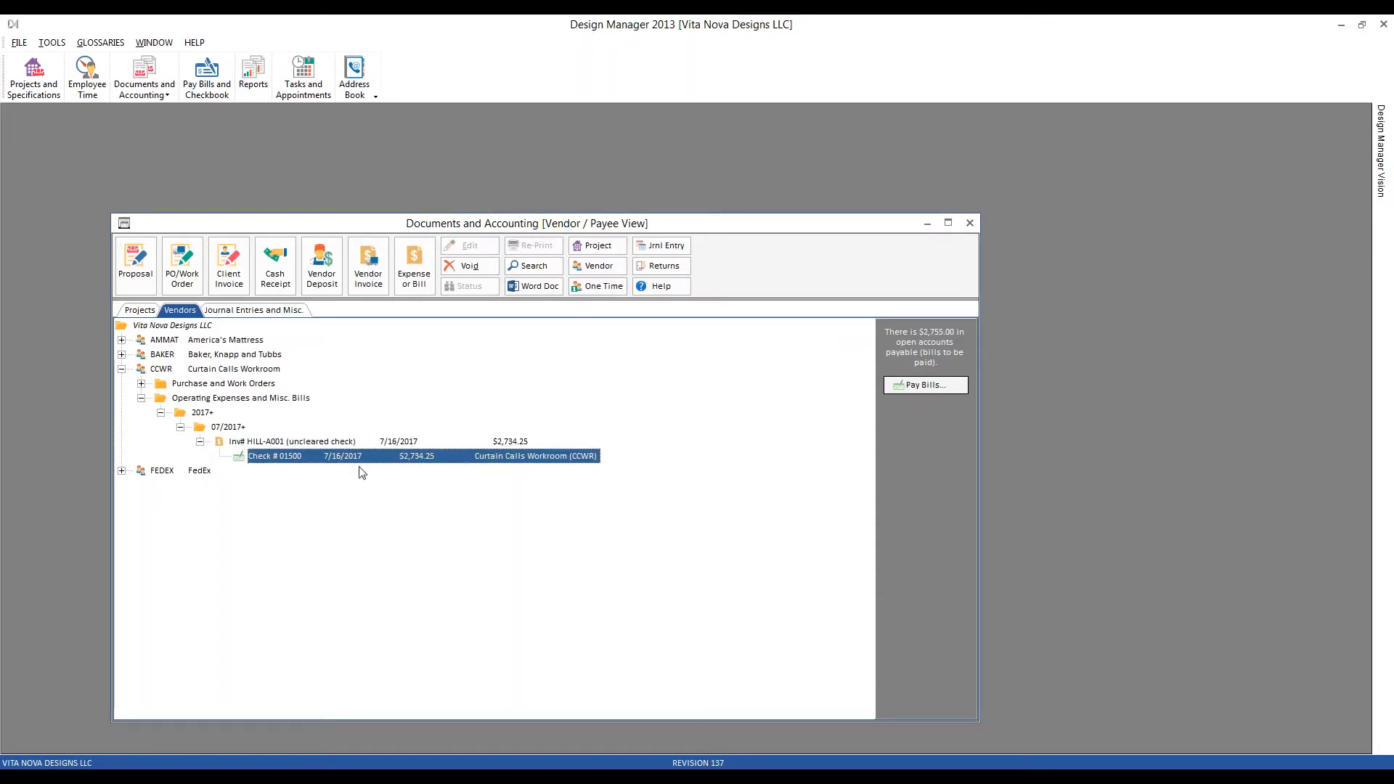
pyautogui.click(210, 77)
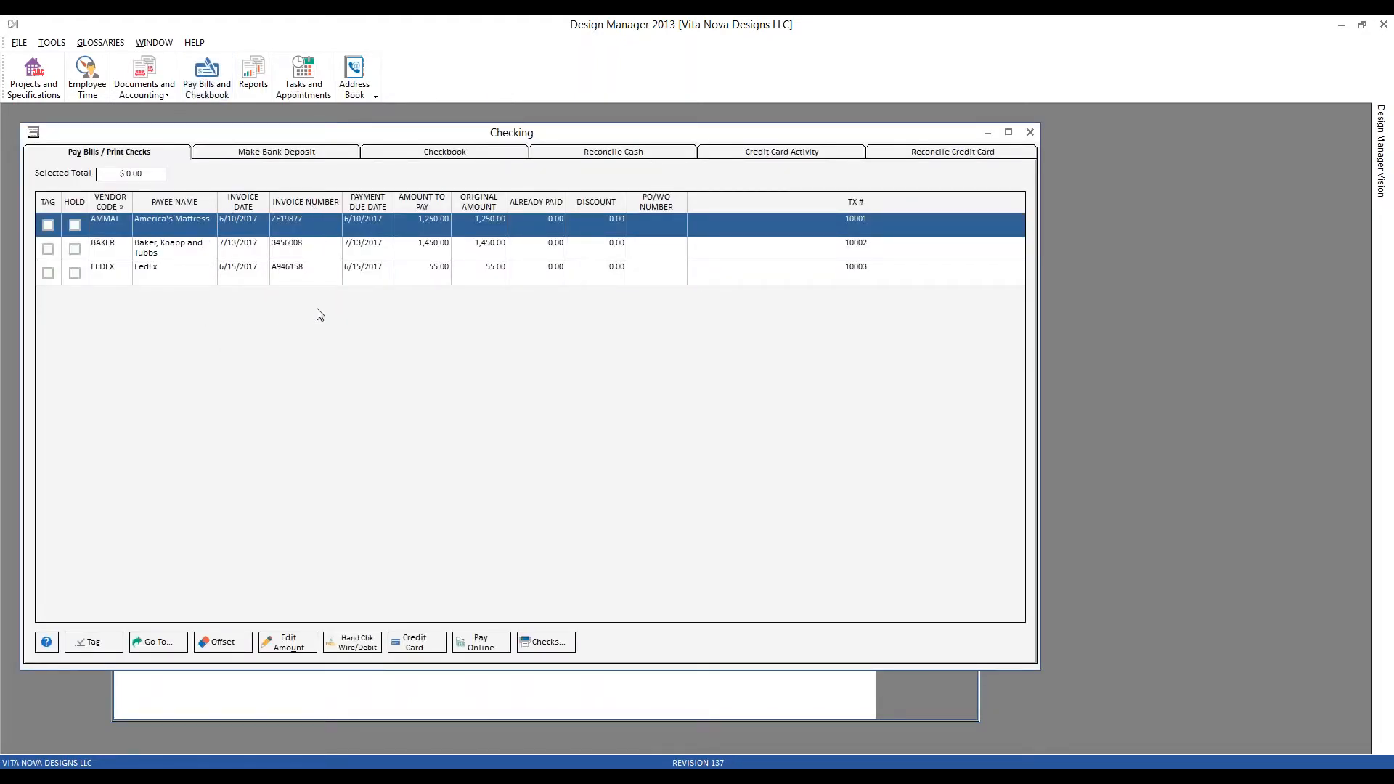
pyautogui.click(492, 153)
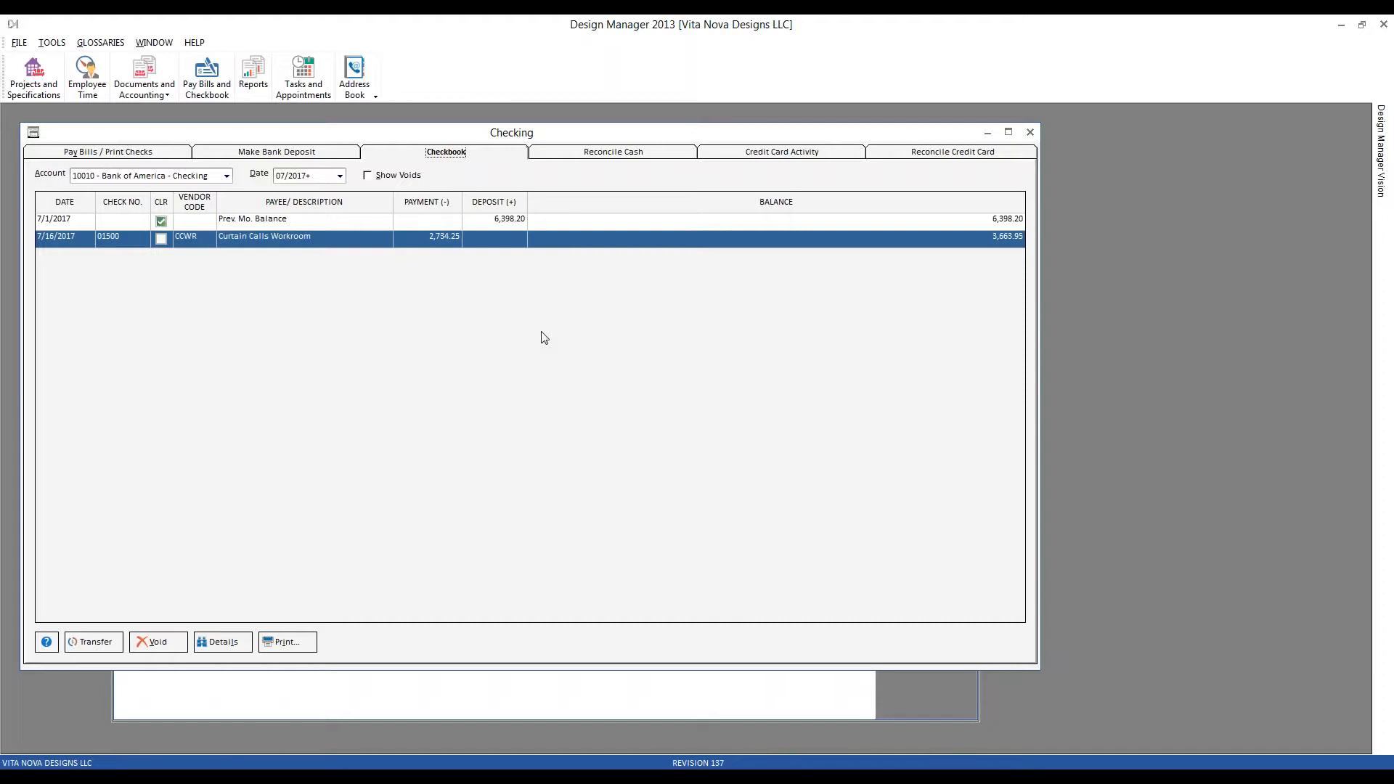
pyautogui.click(1030, 131)
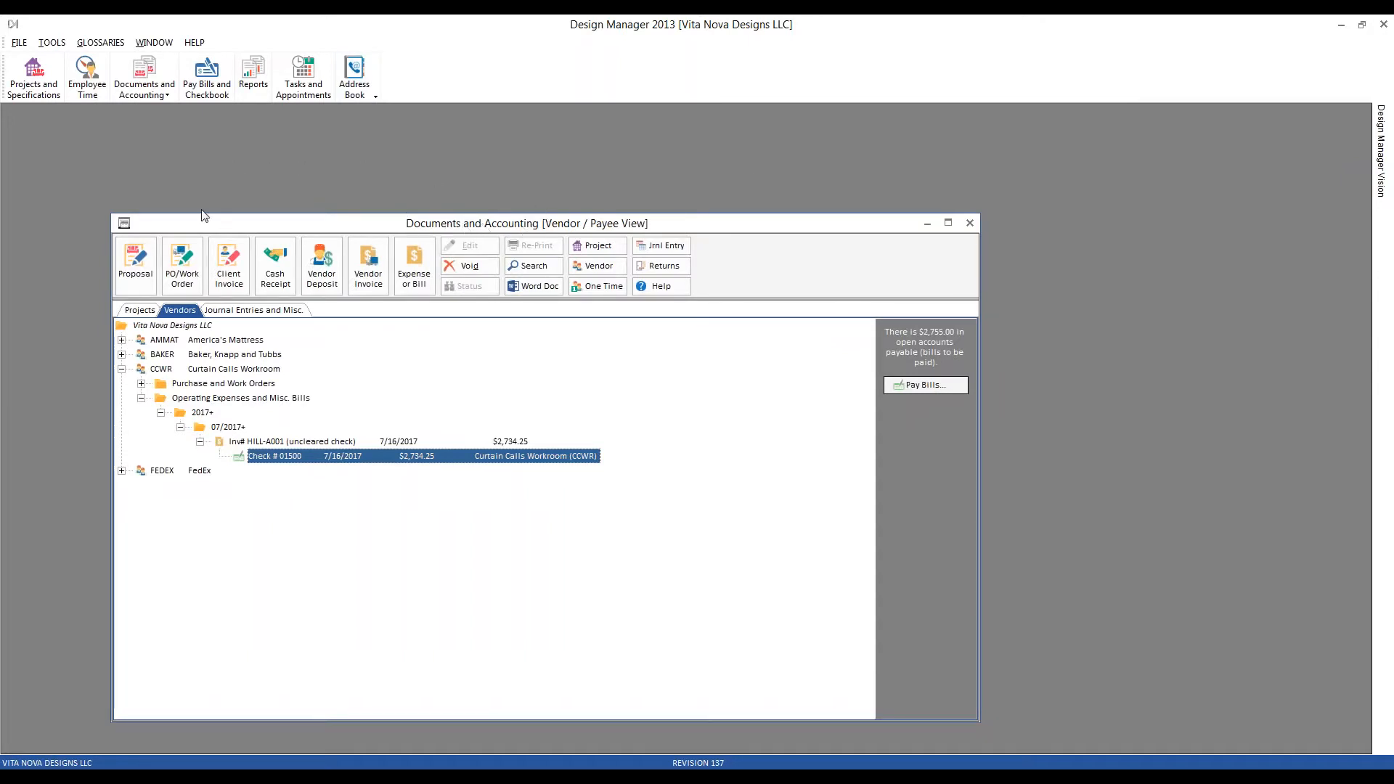
# - Start a new miscellaneous cash receipt under Miscellaneous Cash Receipts in Documents and Accounting
pyautogui.click(269, 310)
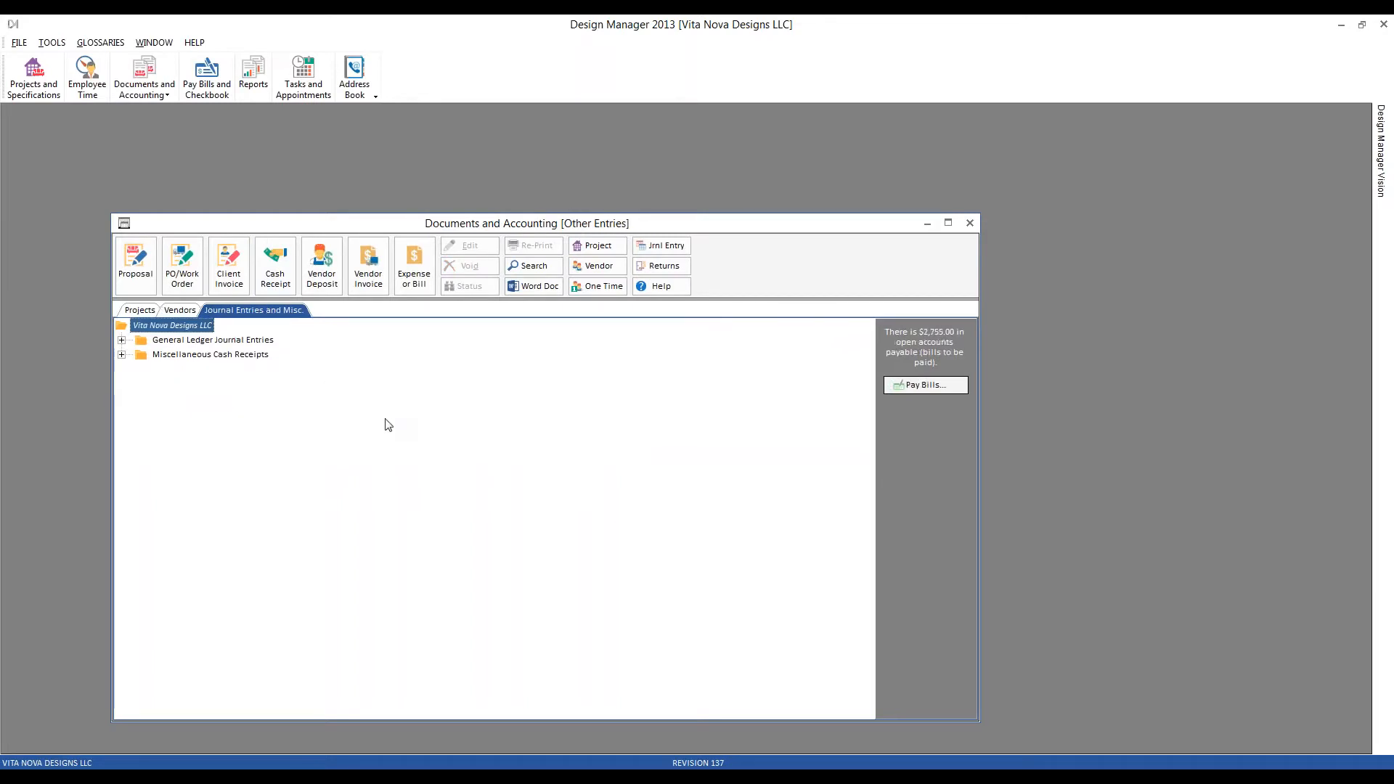
pyautogui.click(256, 355)
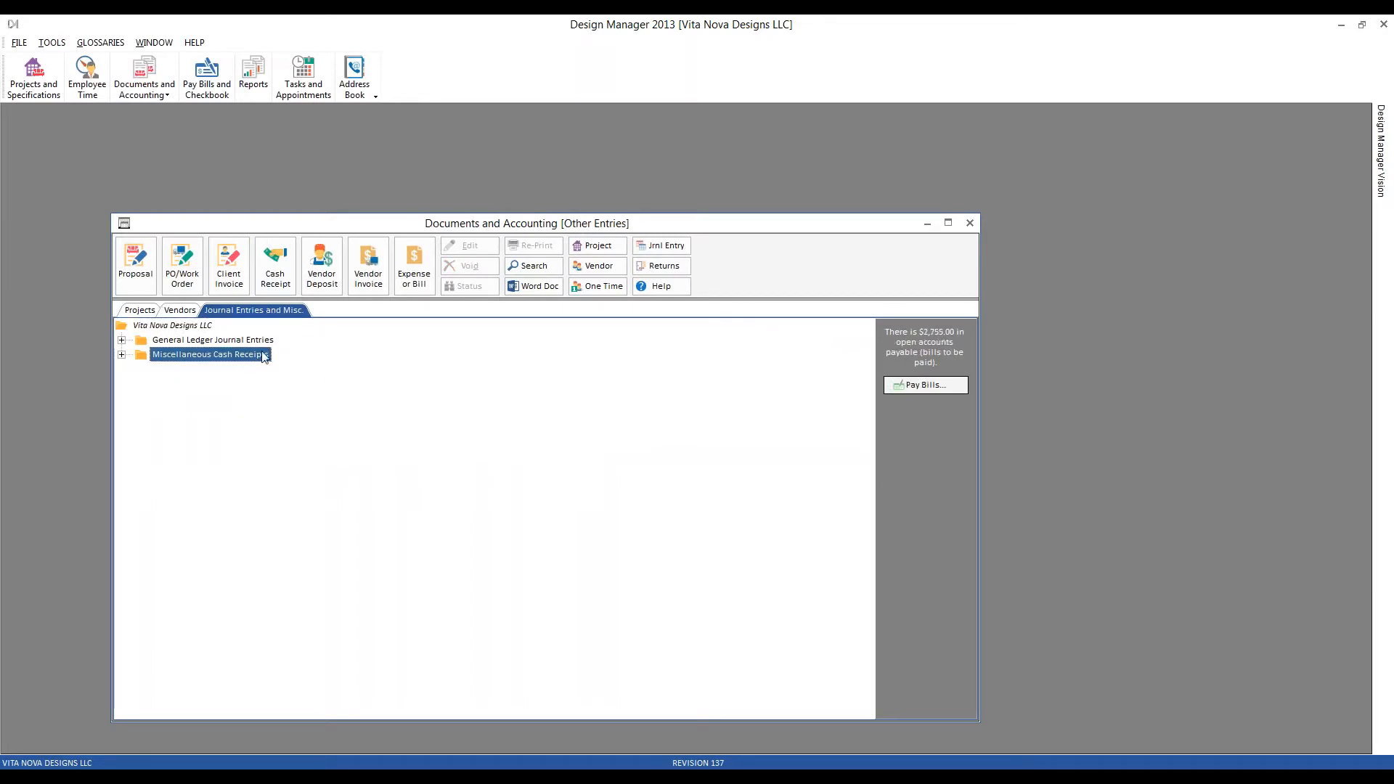
pyautogui.click(275, 265)
pyautogui.moveTo(218, 155); pyautogui.dragTo(324, 252)
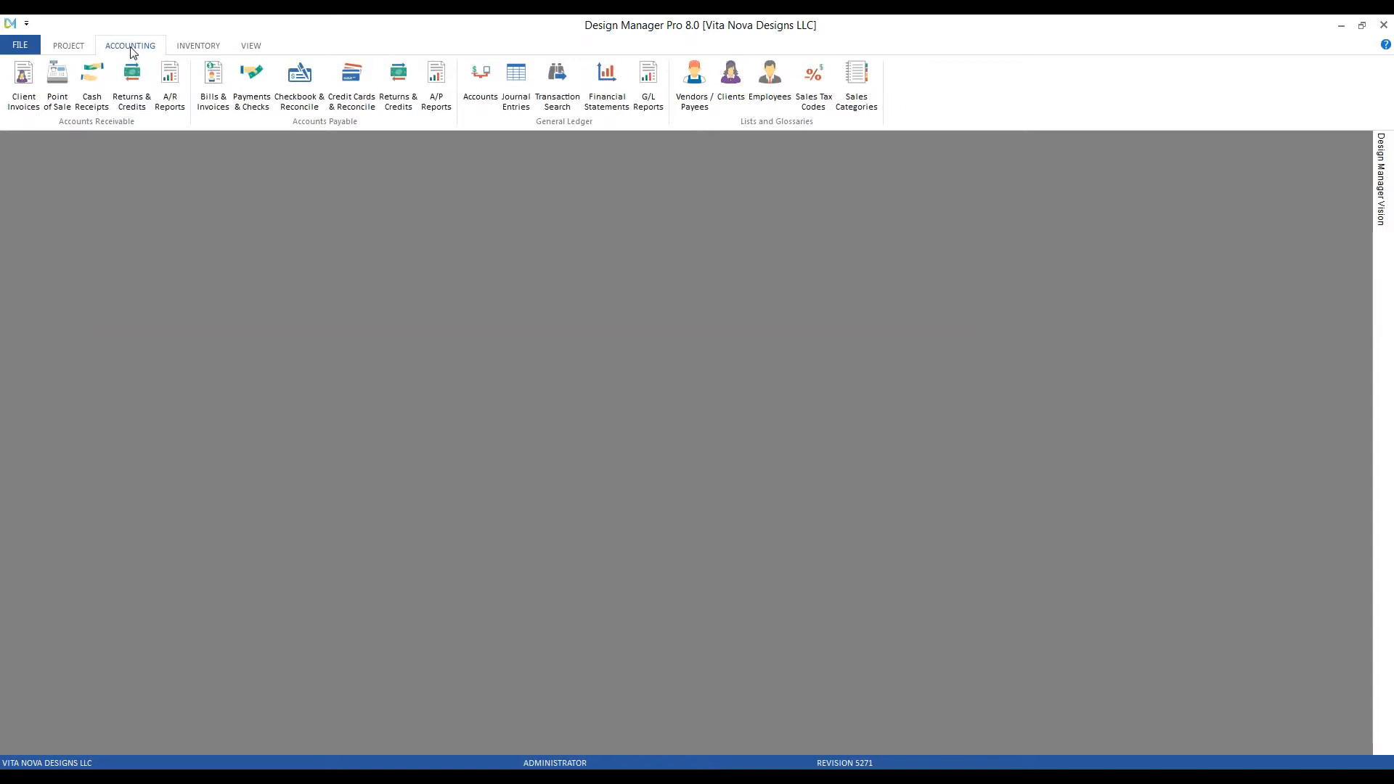
pyautogui.click(92, 80)
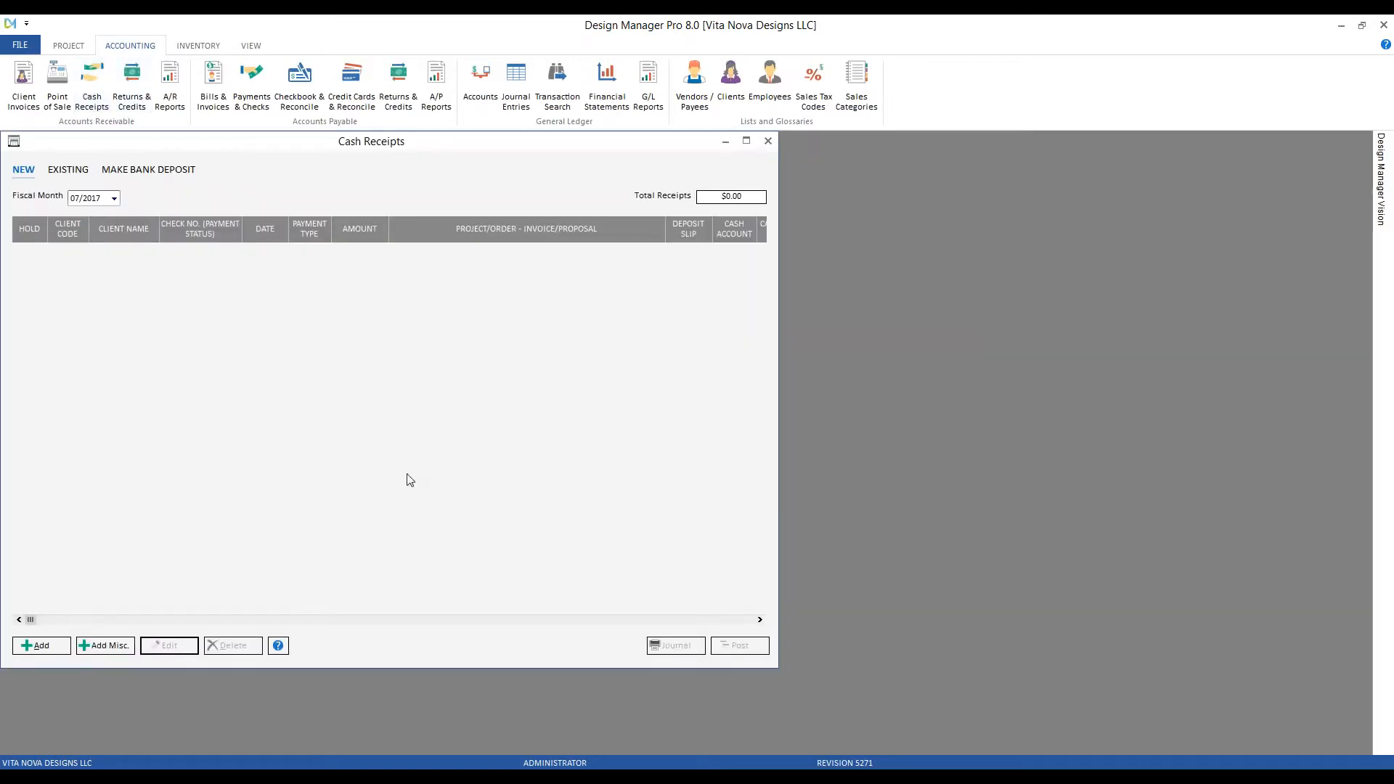
pyautogui.click(106, 645)
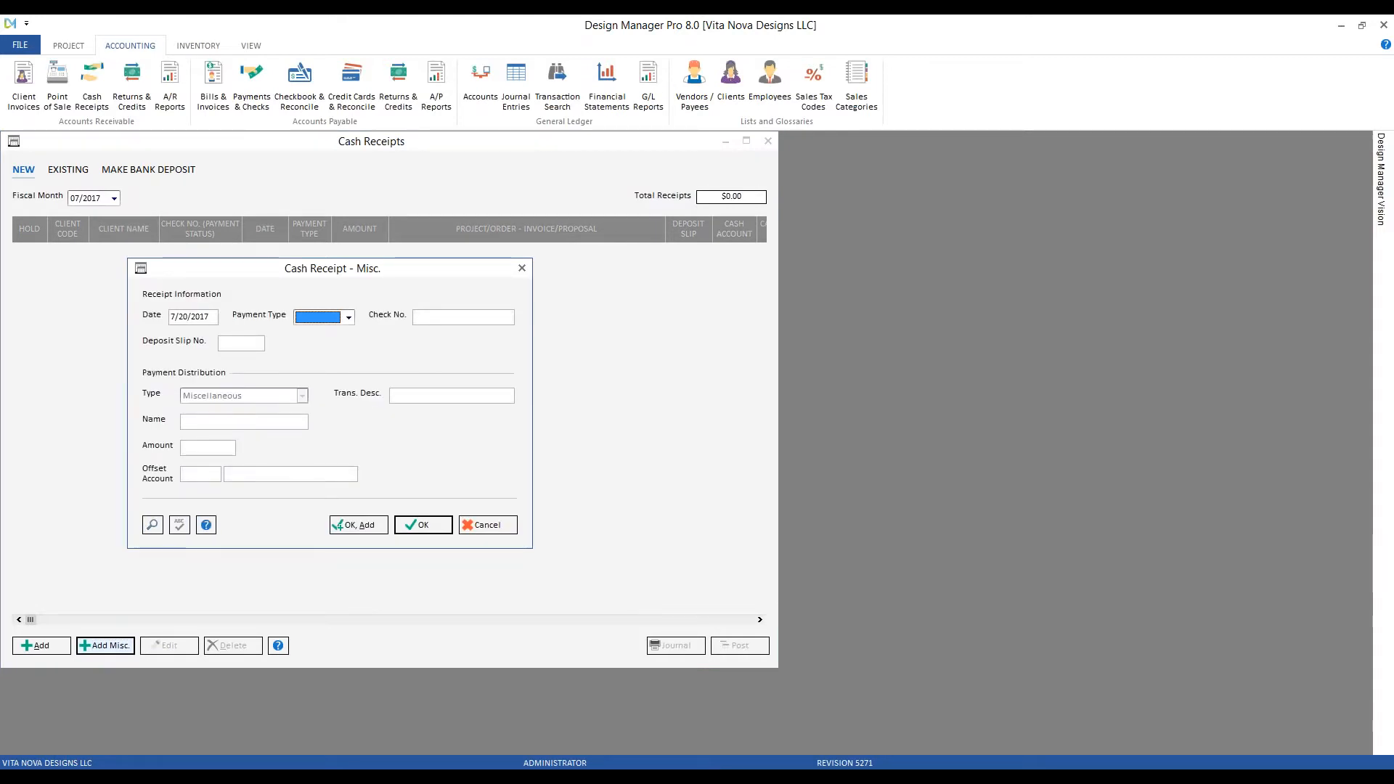
pyautogui.click(508, 527)
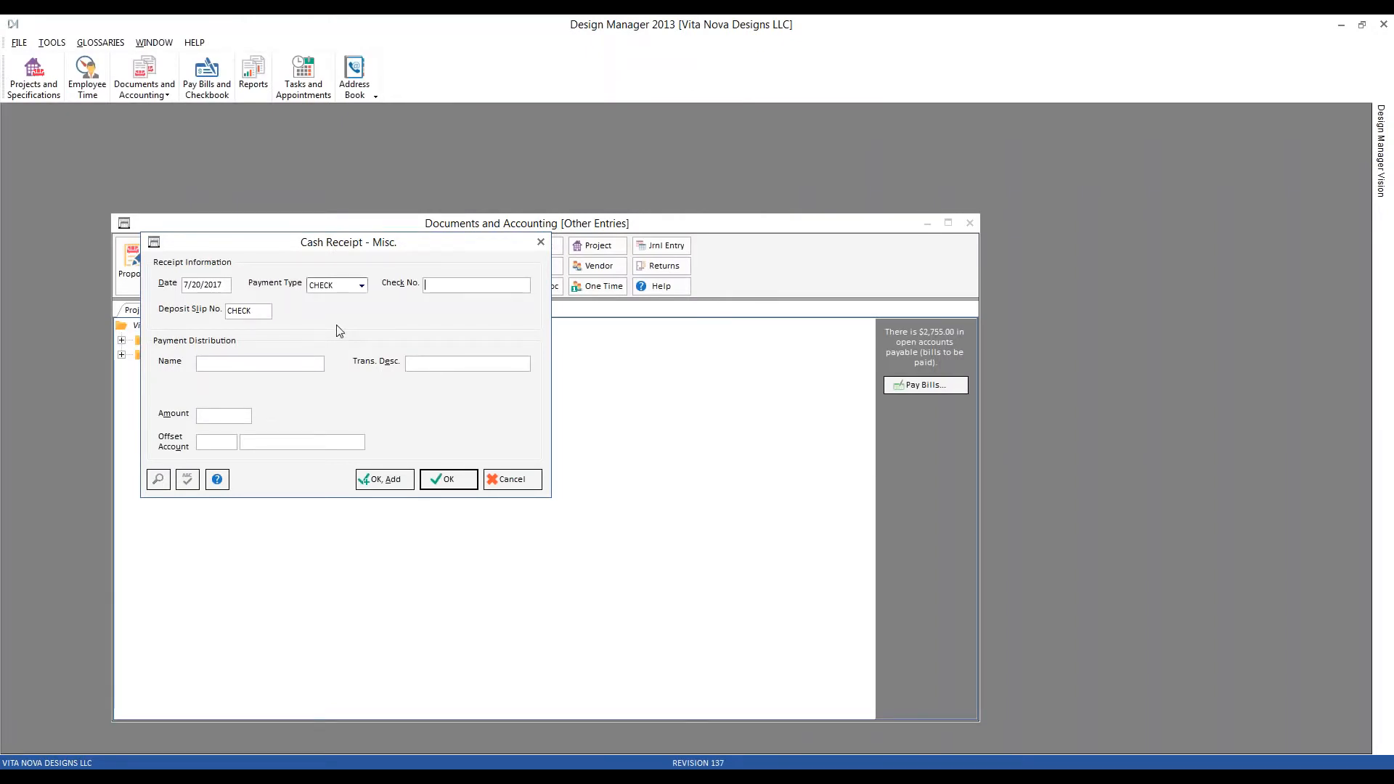
# - Date the cash receipt 7/16/2017 and enter "outstanding deposit" as its name
pyautogui.click(210, 286)
pyautogui.write('7/16')
pyautogui.press('Tab')
pyautogui.press('Tab')
pyautogui.click(200, 363)
pyautogui.write('outstanding deposit')
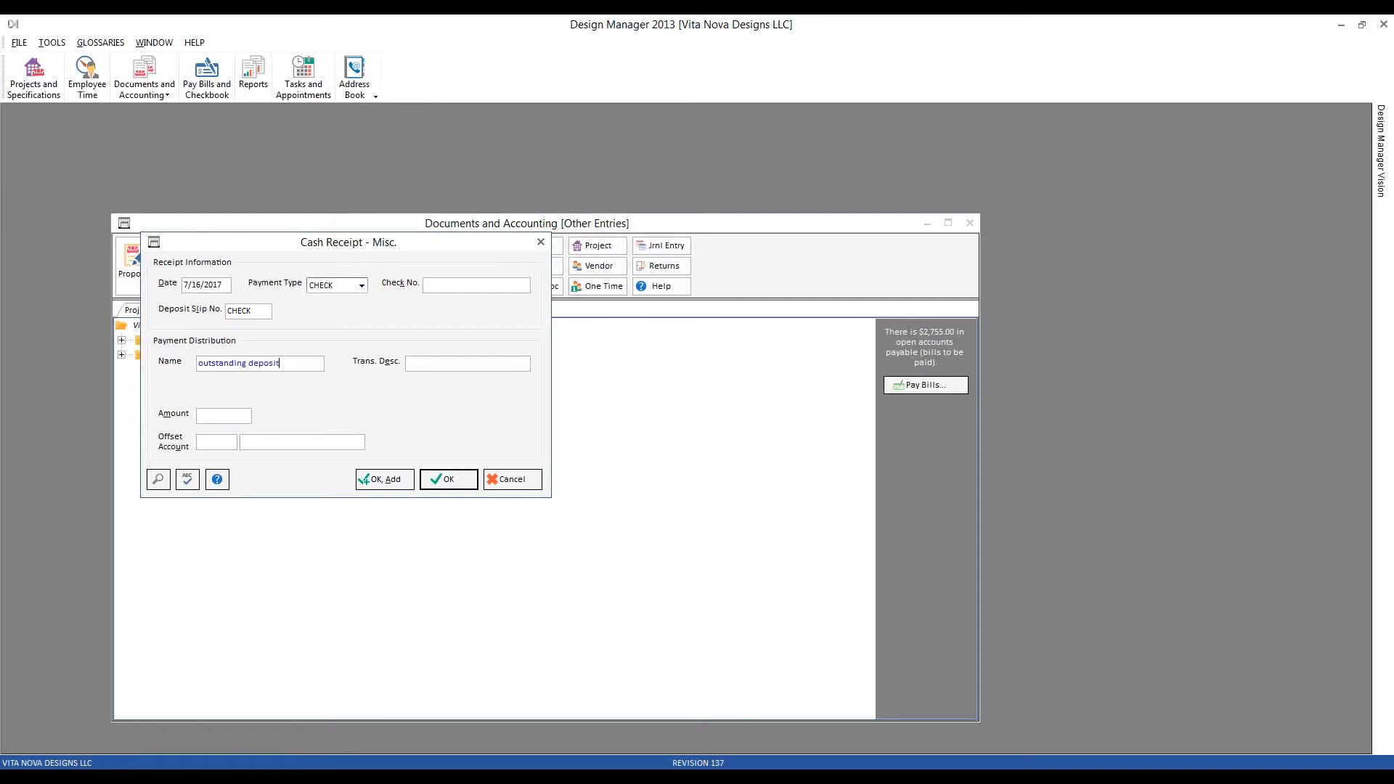
# - Describe the 7/16/2017 receipt as "outstanding deposit", set 2,500.00 with offset account 32000 Retained Earnings, and save it while starting another
pyautogui.hotkey('shift', 'Home')
pyautogui.hotkey('ctrl', 'c')
pyautogui.click(448, 362)
pyautogui.hotkey('ctrl', 'v')
pyautogui.write('2500.00')
pyautogui.click(158, 479)
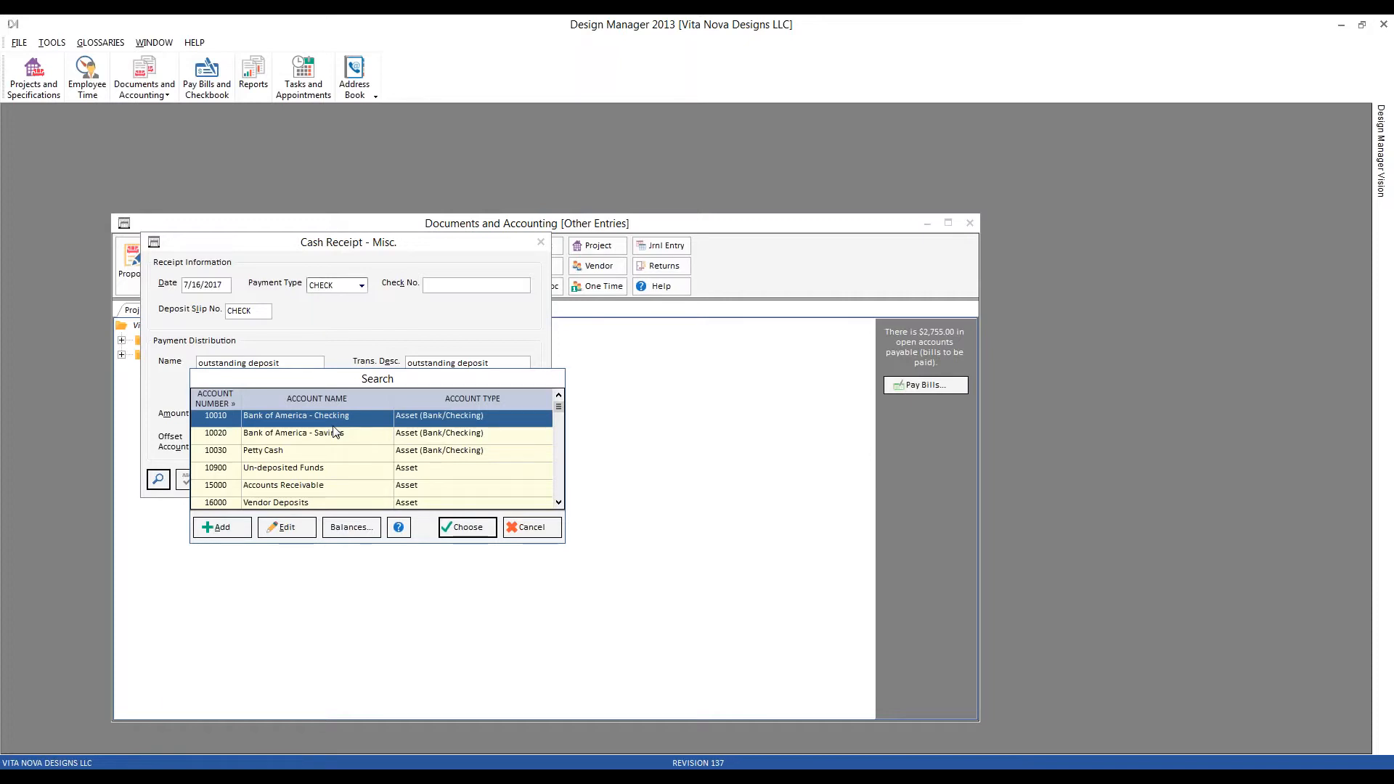
pyautogui.write('3')
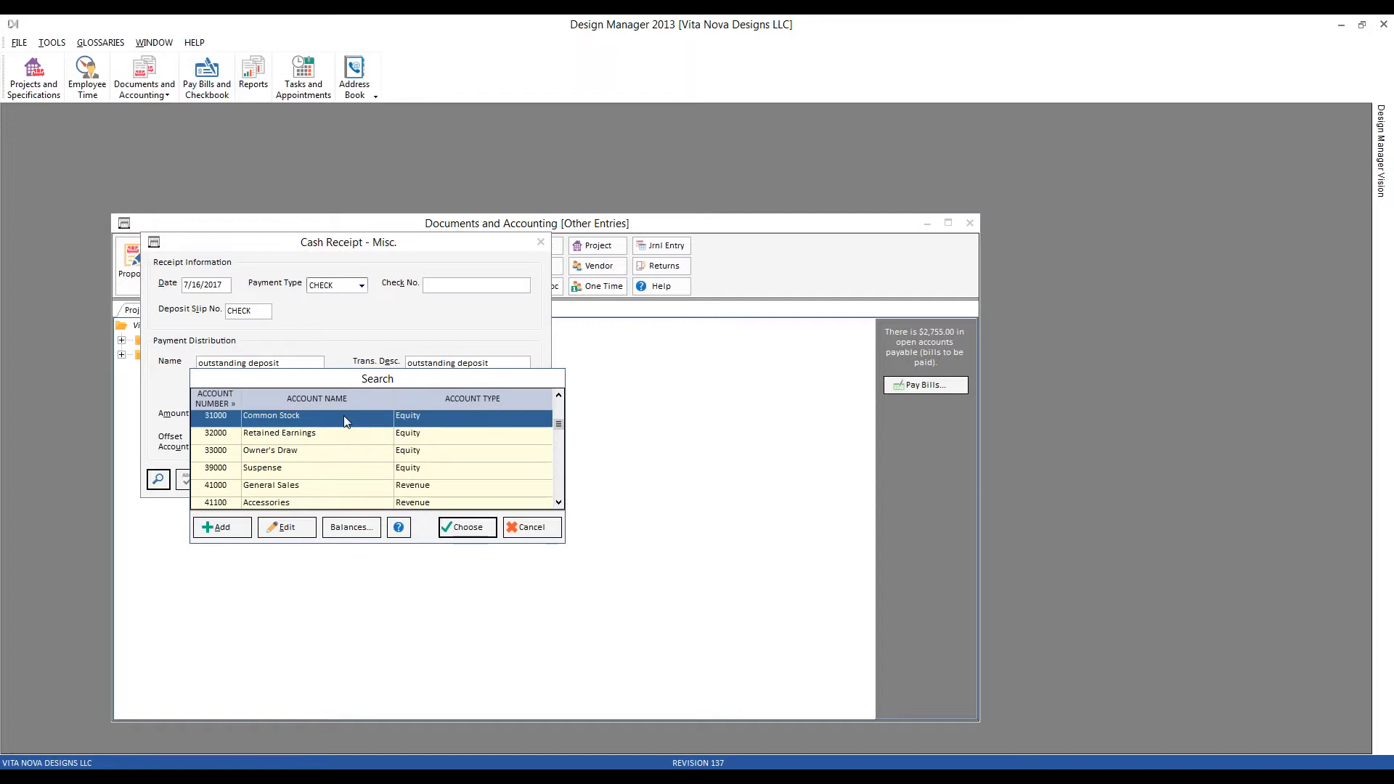
pyautogui.click(297, 439)
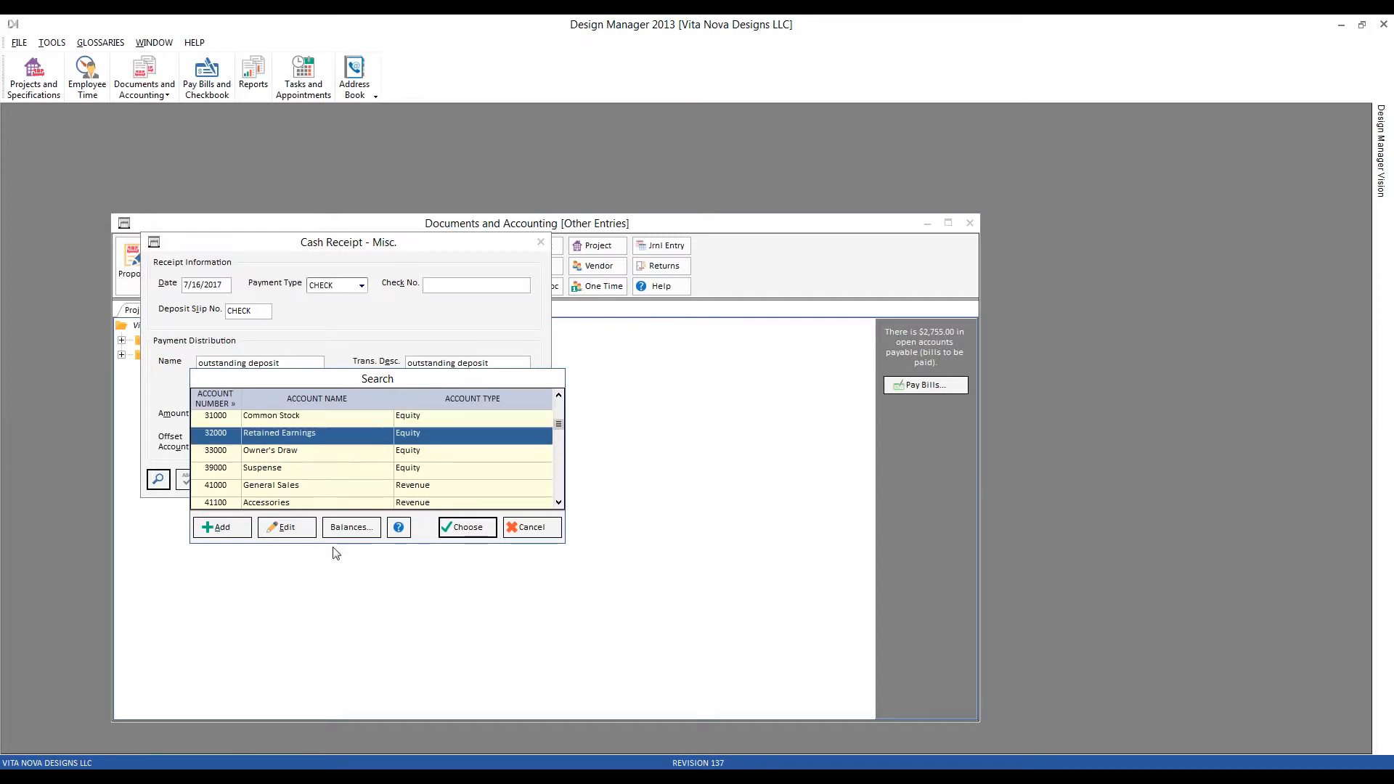
pyautogui.click(466, 528)
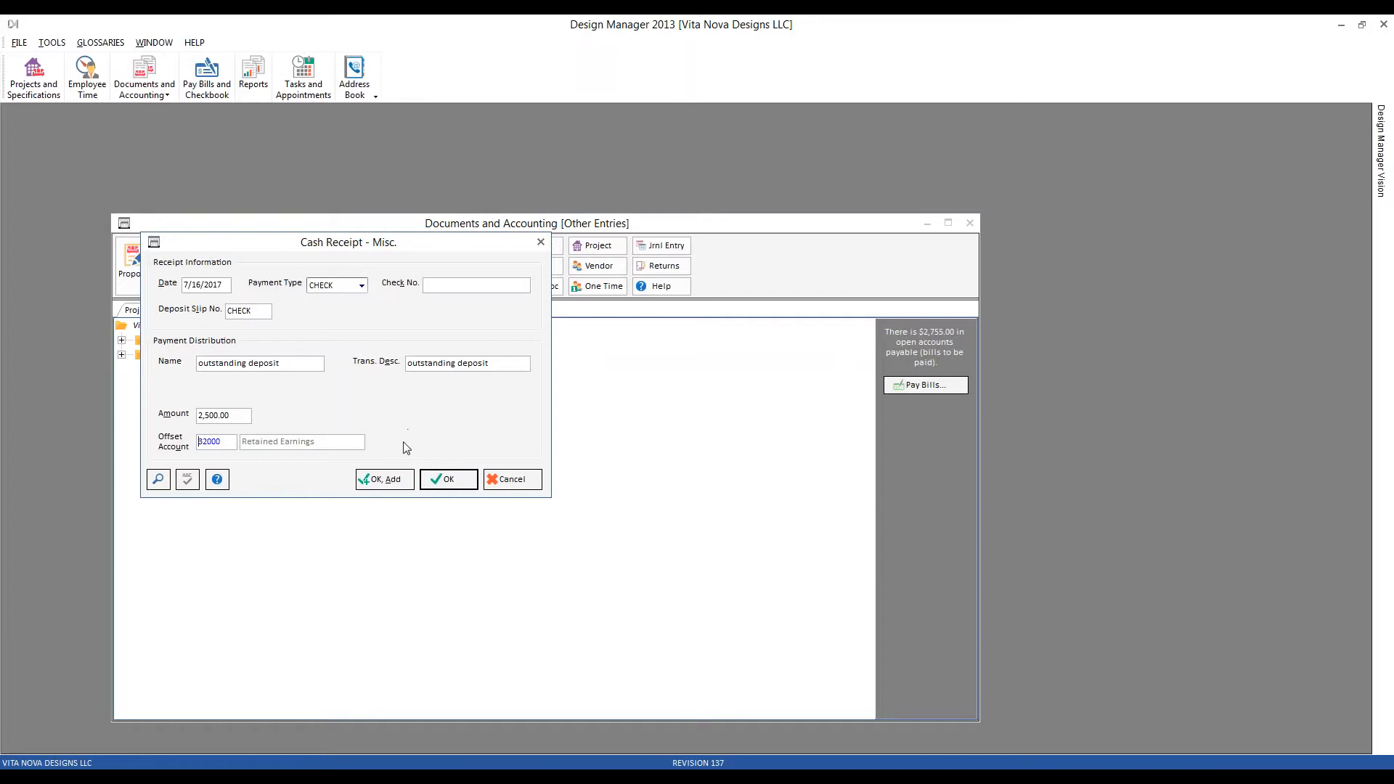
pyautogui.click(391, 485)
# - Record a second "outstanding deposit" receipt dated 7/18/2017 for 1,214.35, same description, offset to account 32000, and save it
pyautogui.write('7/18')
pyautogui.press('Tab')
pyautogui.press('Tab')
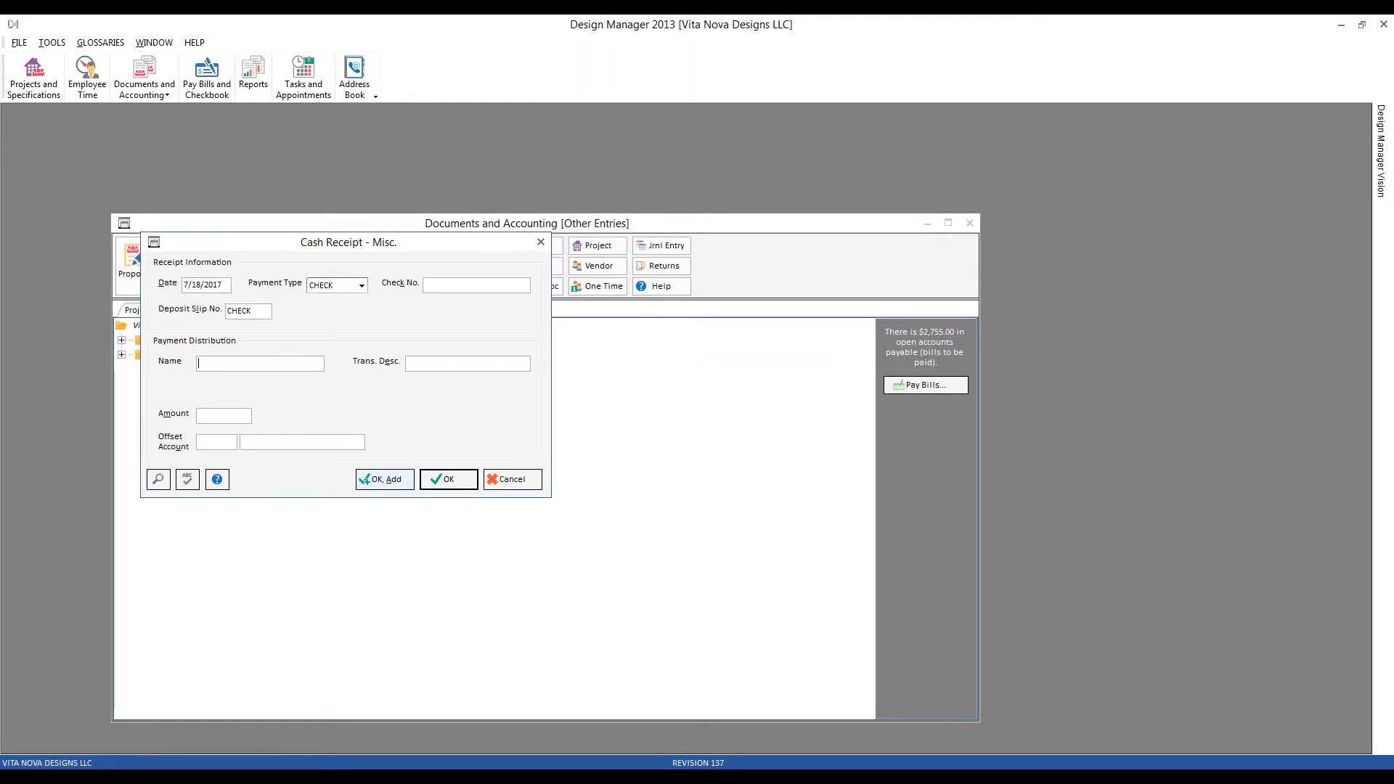
pyautogui.write('outstanding deposit')
pyautogui.press('Tab')
pyautogui.press('Tab')
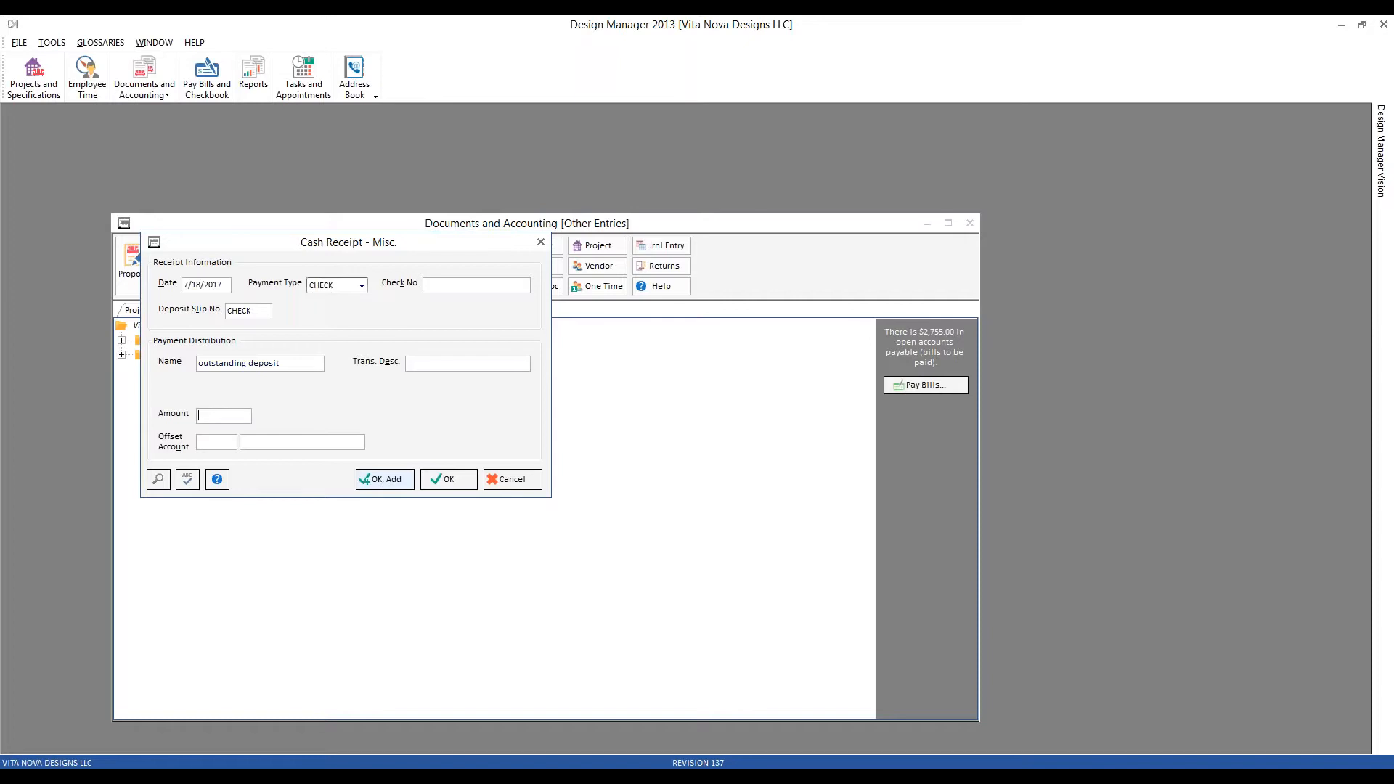
pyautogui.write('1214.35')
pyautogui.click(450, 366)
pyautogui.hotkey('ctrl', 'v')
pyautogui.click(218, 443)
pyautogui.write('32000')
pyautogui.press('Tab')
pyautogui.click(443, 478)
# - Expand Miscellaneous Cash Receipts to 07/2017 and check the two outstanding deposit entries
pyautogui.click(121, 355)
pyautogui.click(141, 368)
pyautogui.click(160, 383)
pyautogui.click(235, 412)
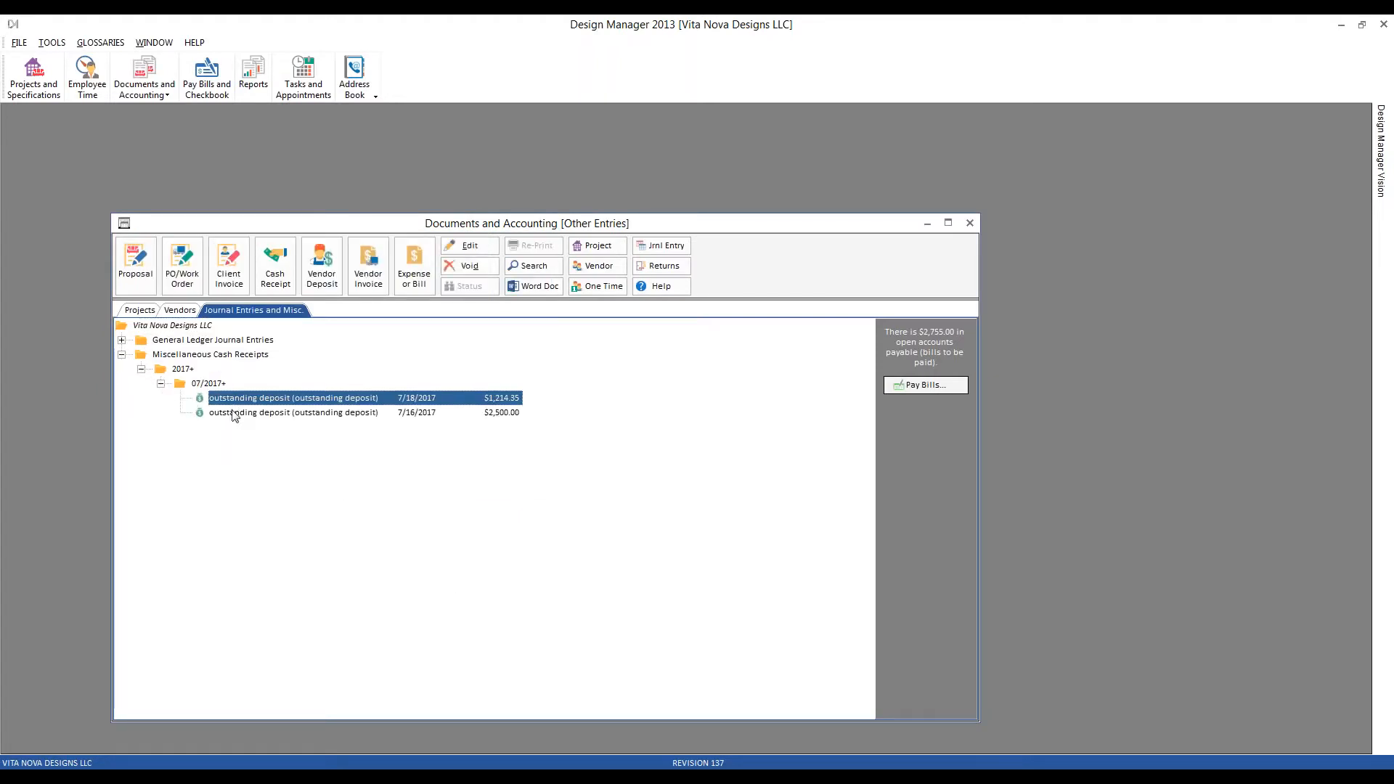
pyautogui.click(237, 401)
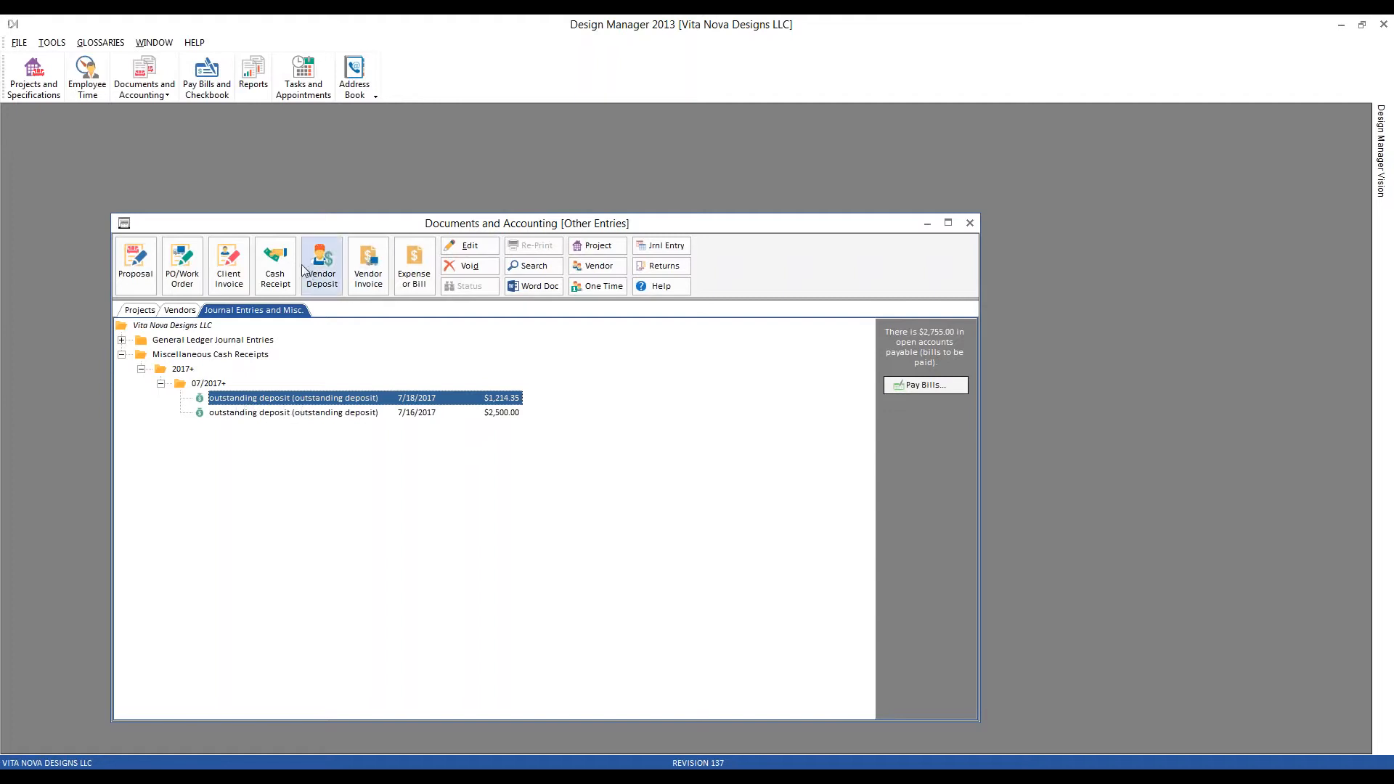
# - Start a new miscellaneous cash receipt dated 7/1/2017 and name it "statement balance"
pyautogui.click(283, 265)
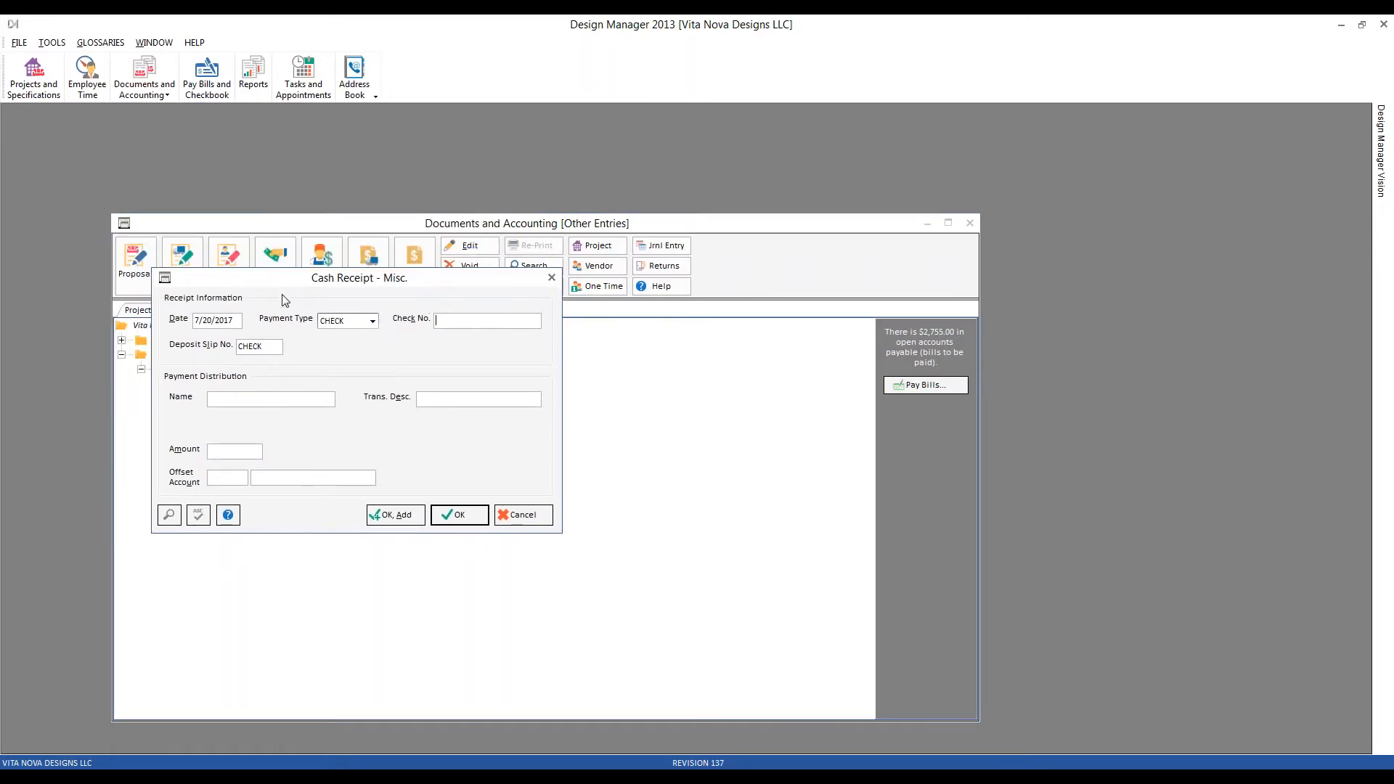
pyautogui.click(239, 317)
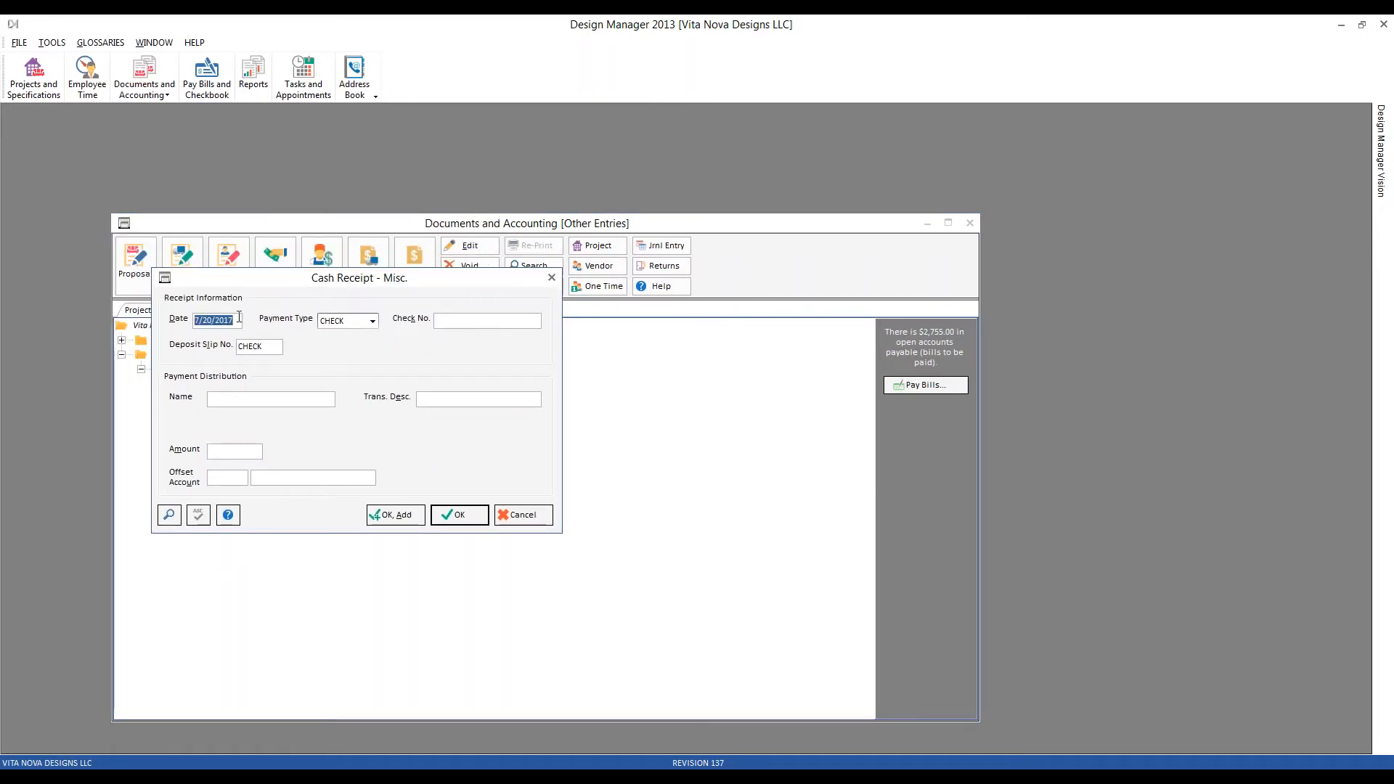
pyautogui.write('7/1')
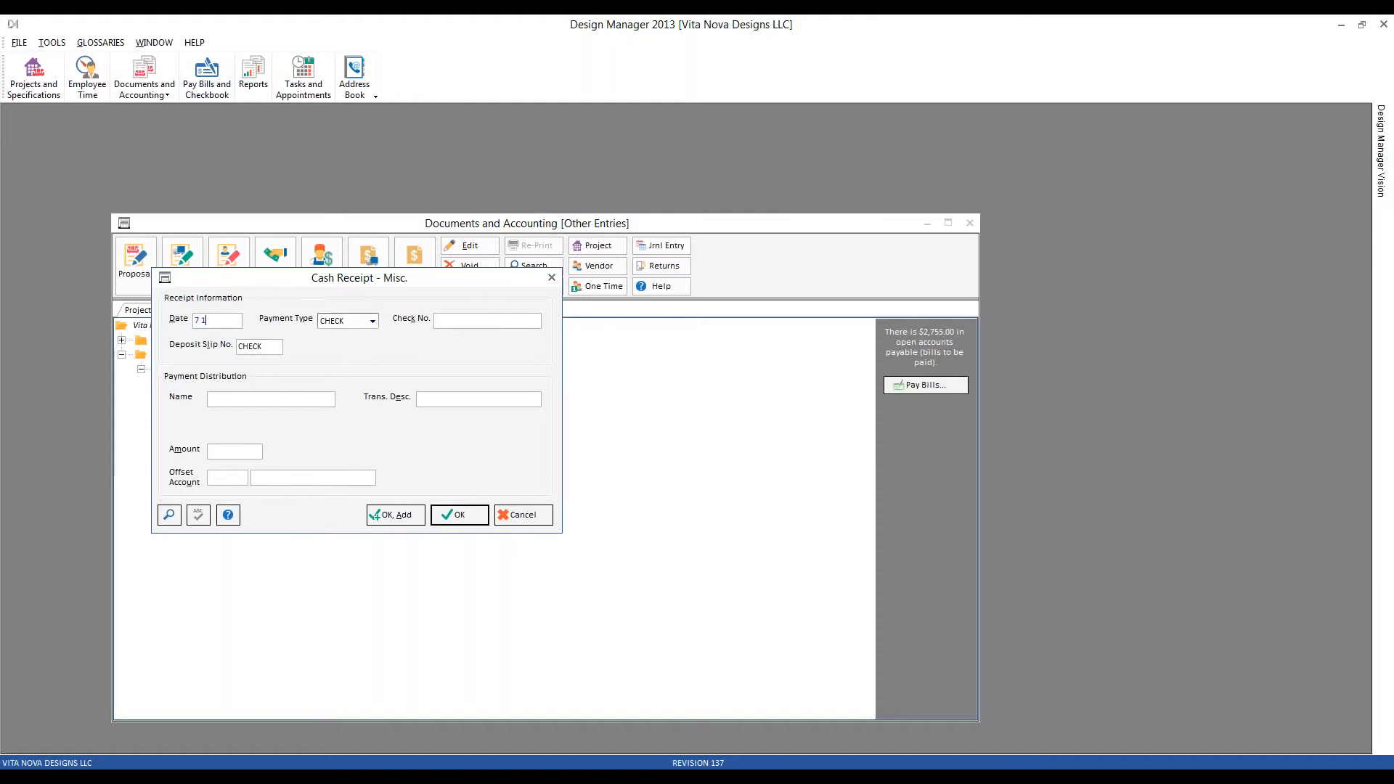
pyautogui.press('Tab')
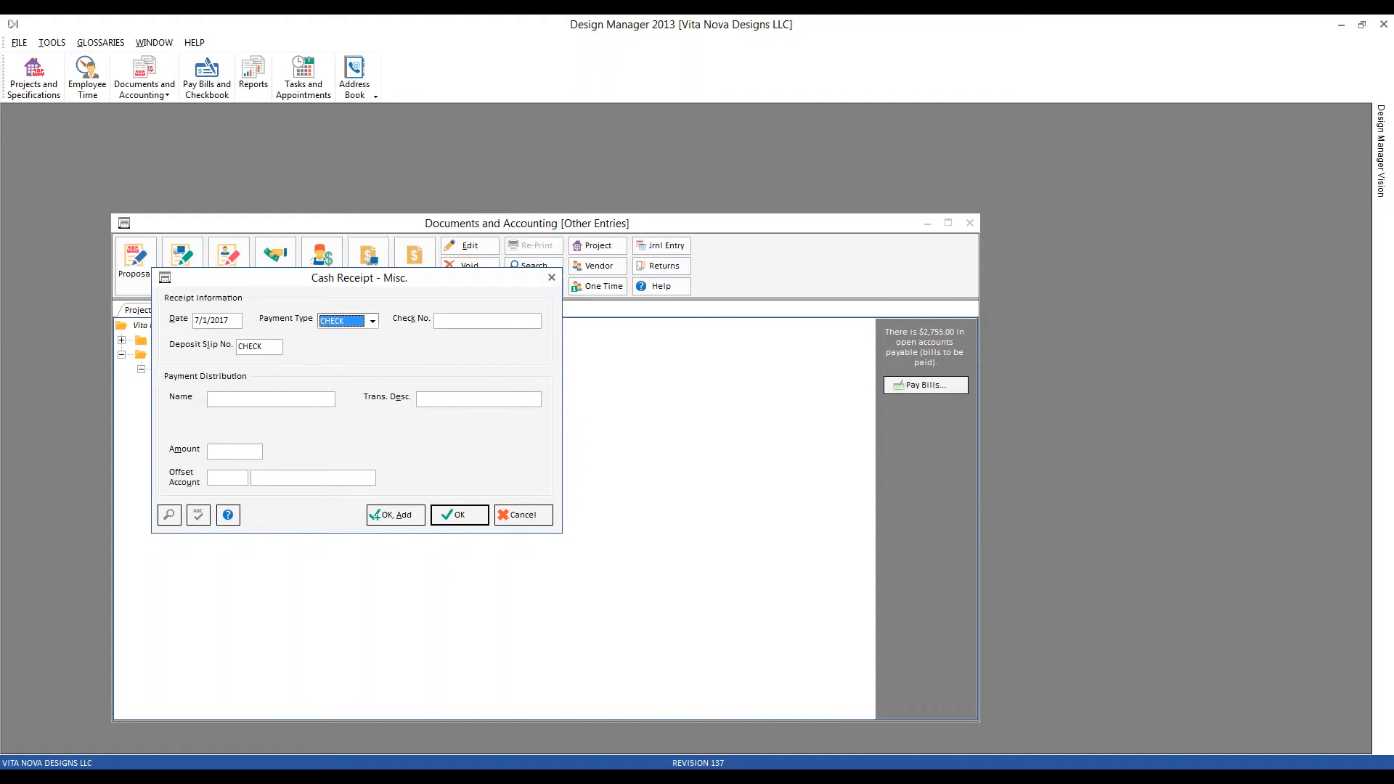
pyautogui.press('Tab')
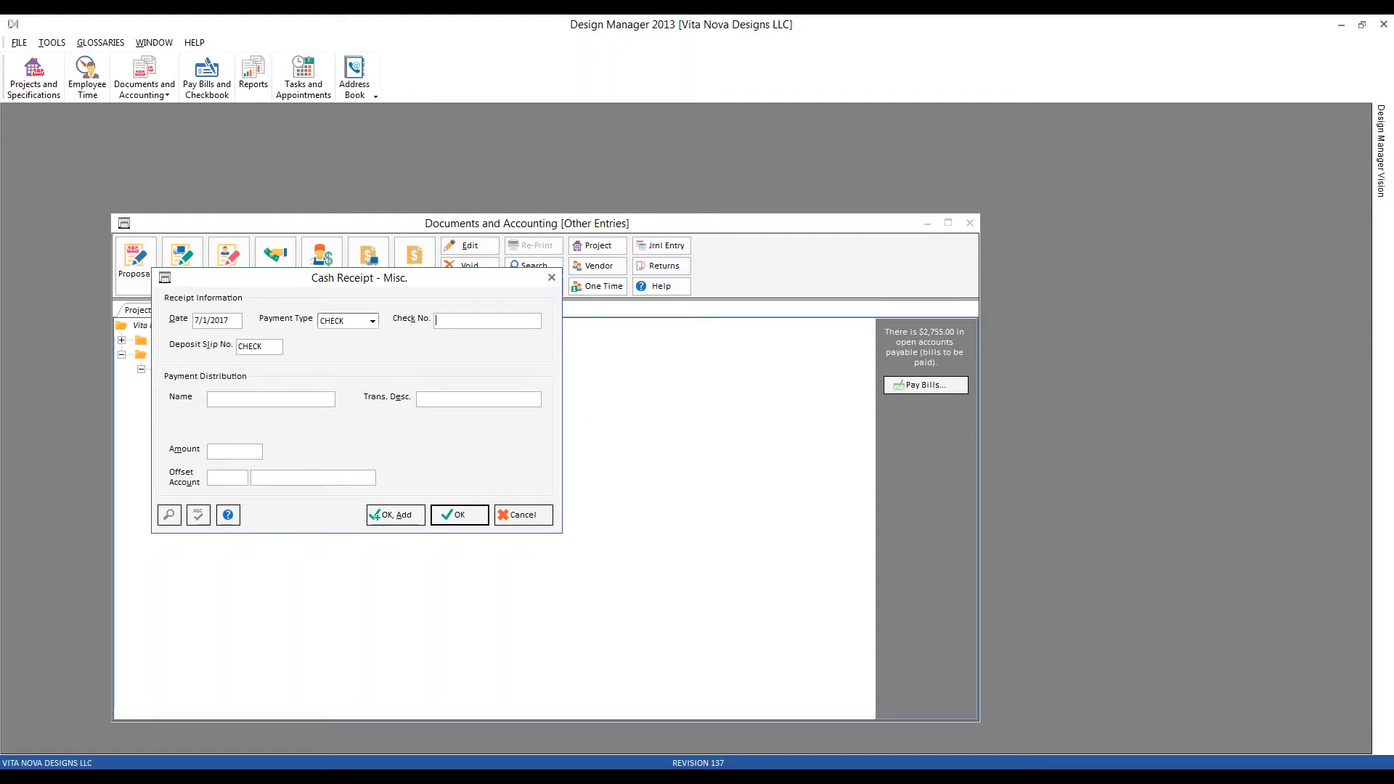
pyautogui.press('Tab')
pyautogui.press('Tab')
pyautogui.write('statement balance')
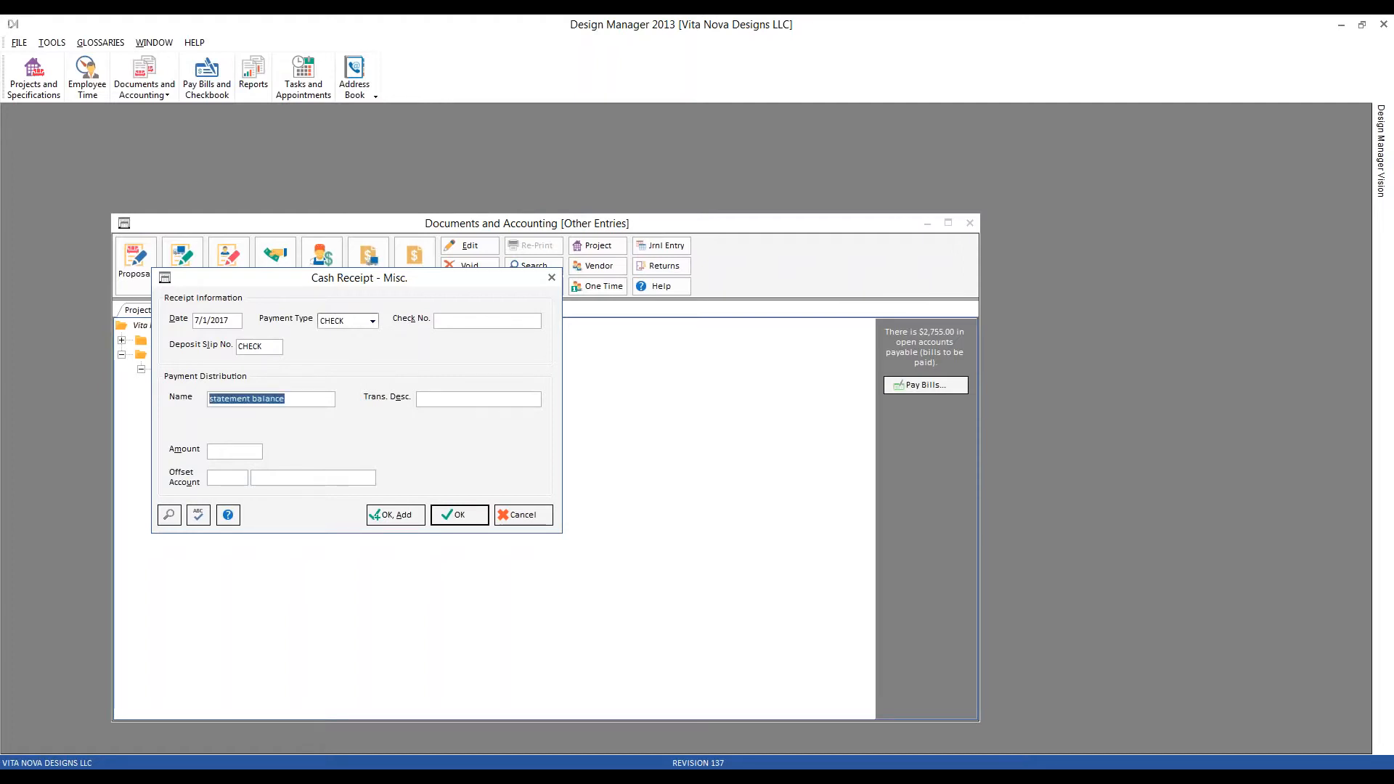
# - Describe the receipt as "statement balance", set the amount to 10,482.83 with offset account 32000, and save it
pyautogui.click(431, 398)
pyautogui.write('statement balance')
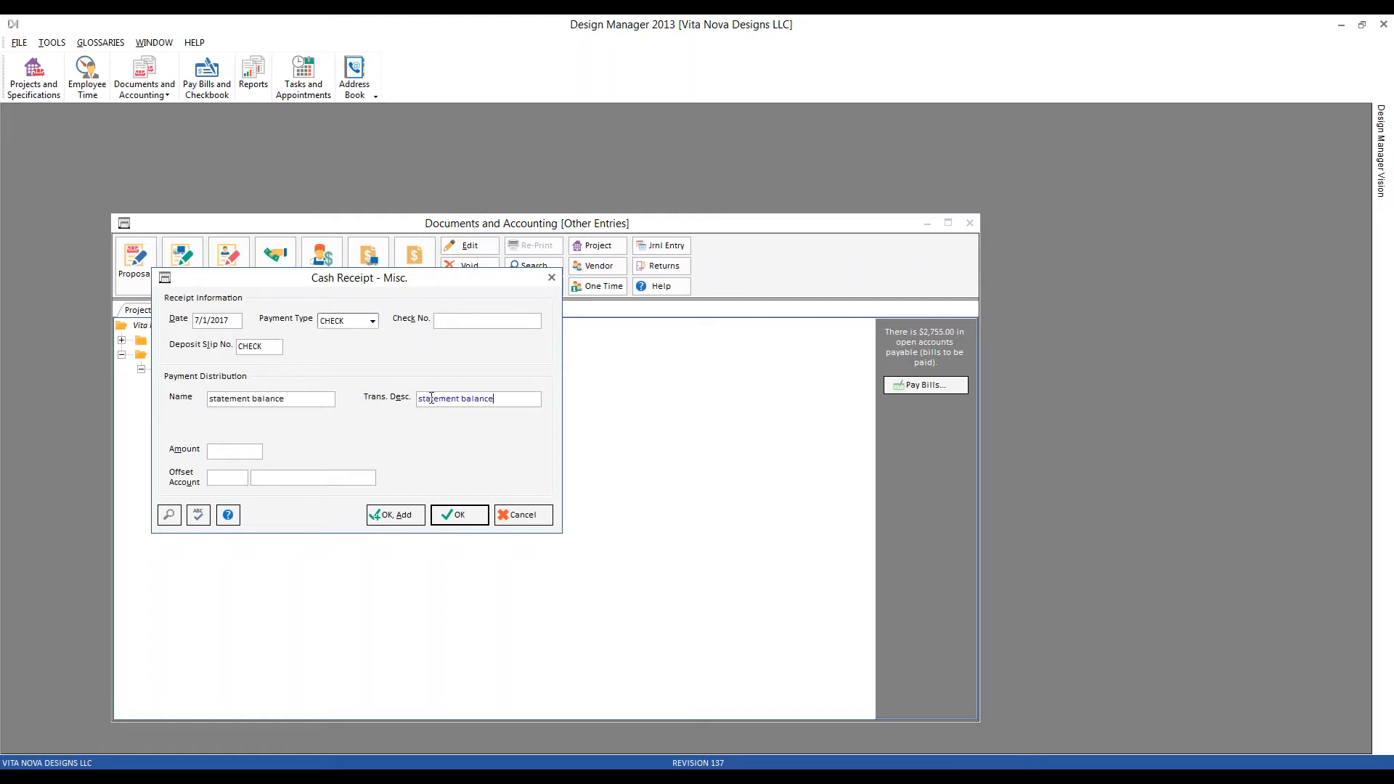
pyautogui.click(232, 450)
pyautogui.write('10,')
pyautogui.write('48')
pyautogui.write('2')
pyautogui.write('.83')
pyautogui.press('Tab')
pyautogui.write('32000')
pyautogui.press('Tab')
pyautogui.click(466, 515)
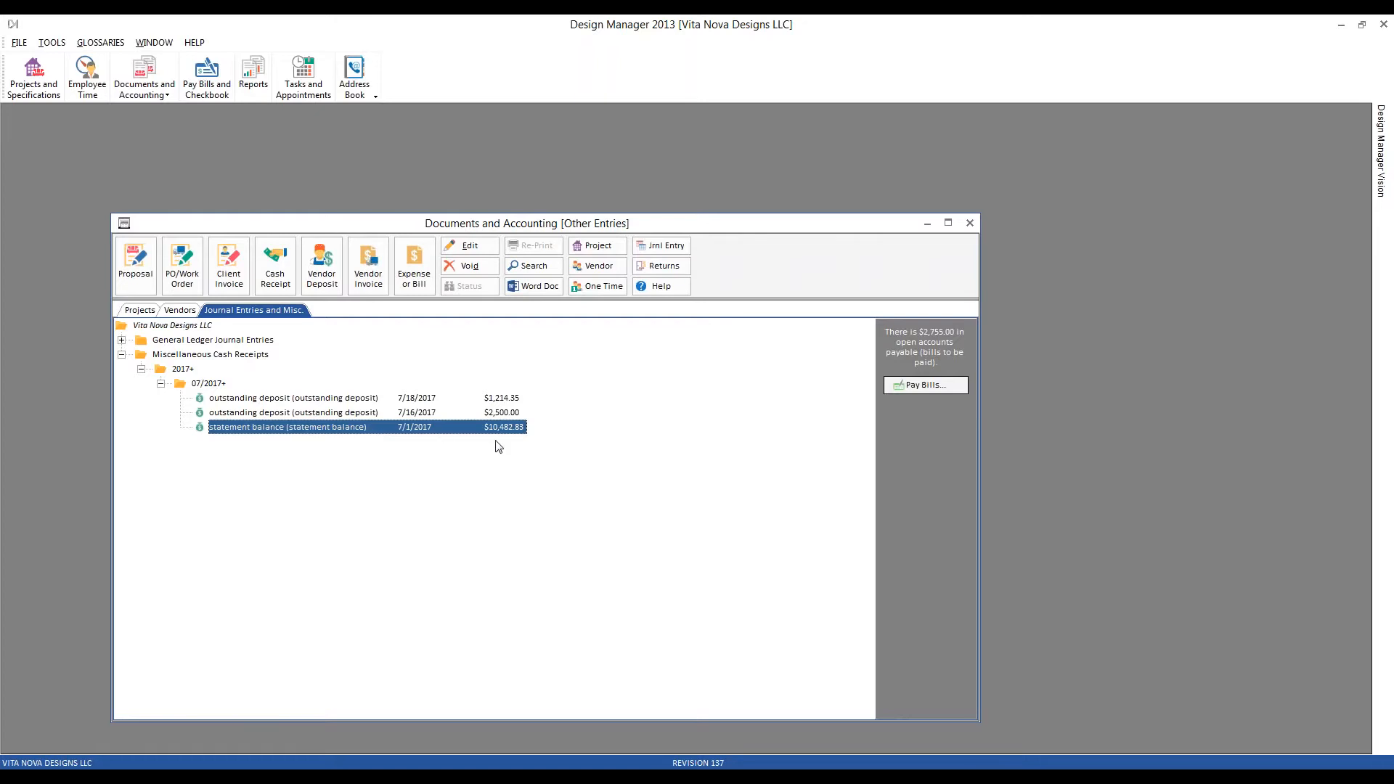
# - Compare the miscellaneous cash receipts with the July 2017 checkbook entries for 10010 Bank of America - Checking
pyautogui.click(428, 414)
pyautogui.click(427, 399)
pyautogui.click(422, 408)
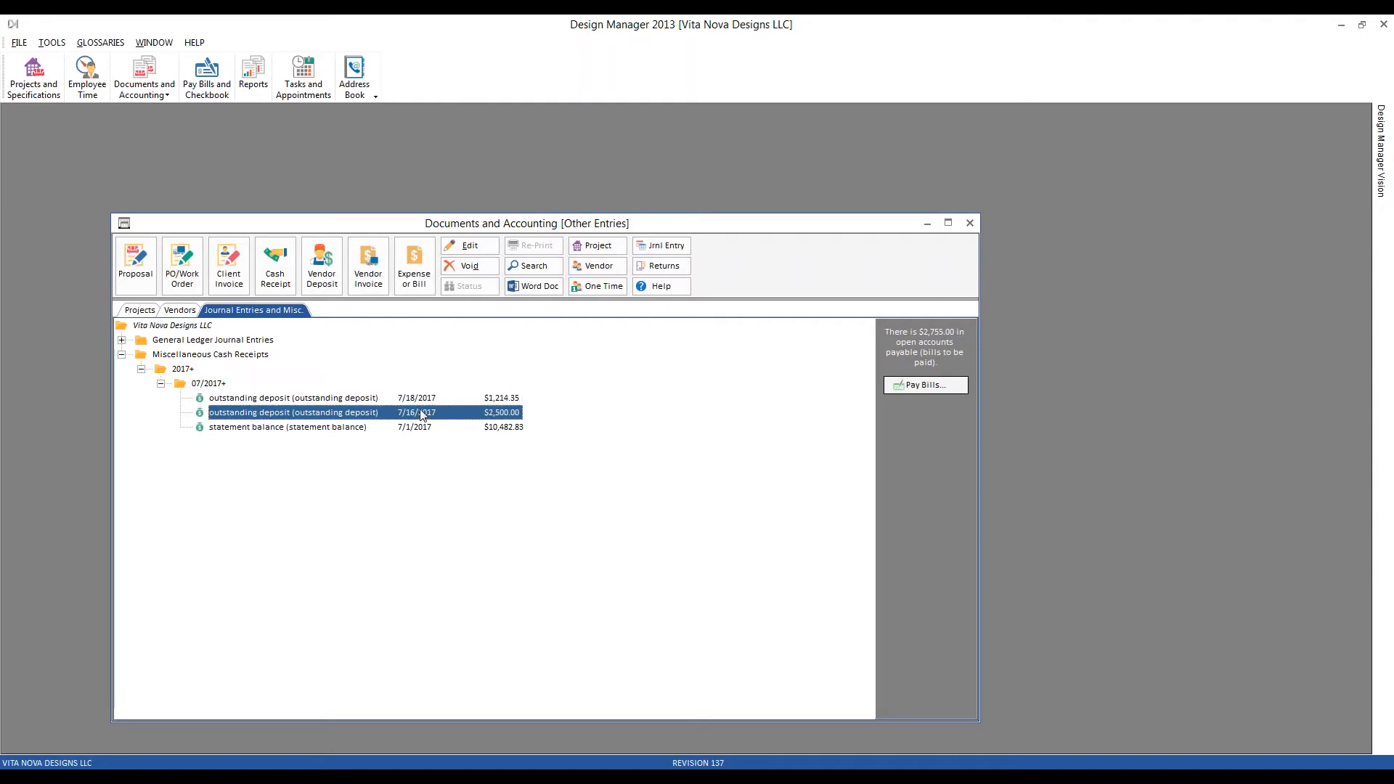
pyautogui.click(201, 76)
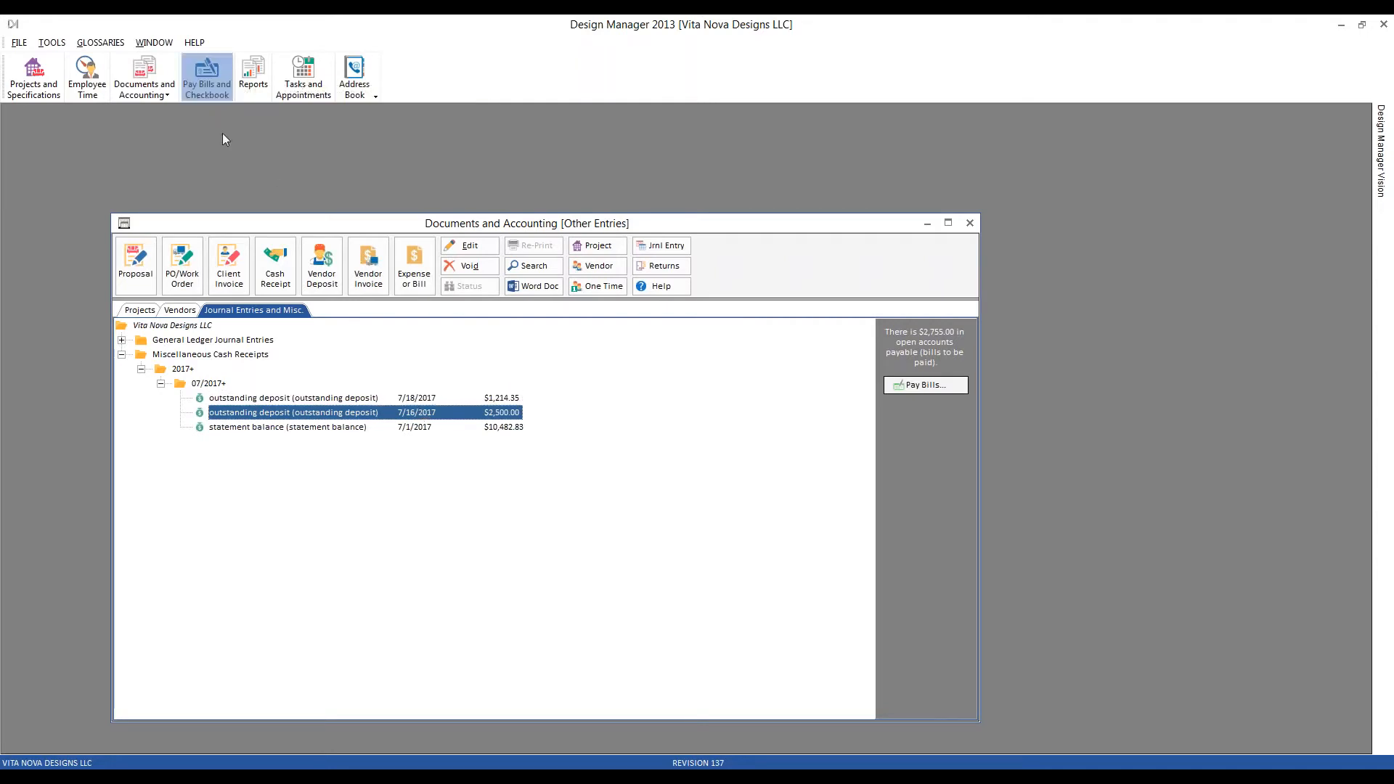
pyautogui.moveTo(340, 119); pyautogui.dragTo(379, 179)
pyautogui.click(429, 203)
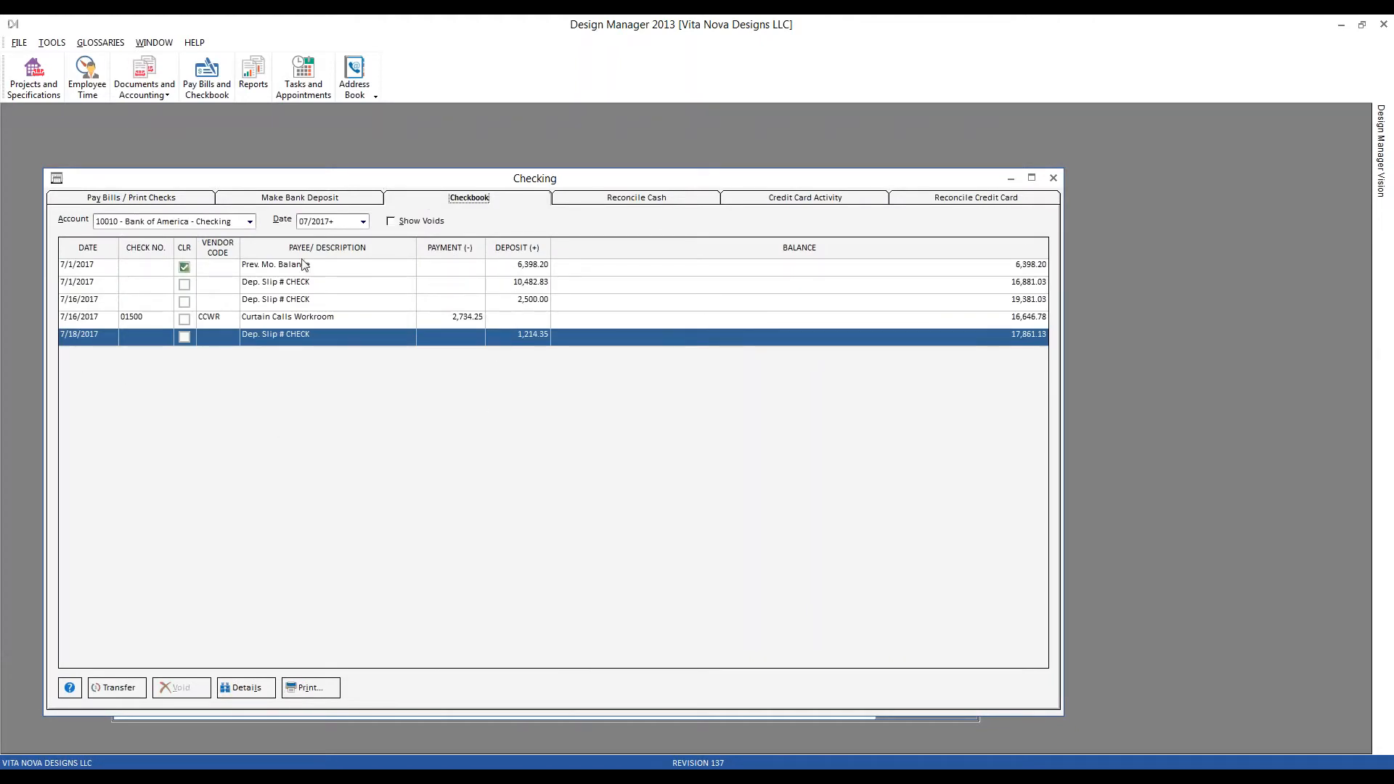
pyautogui.click(418, 285)
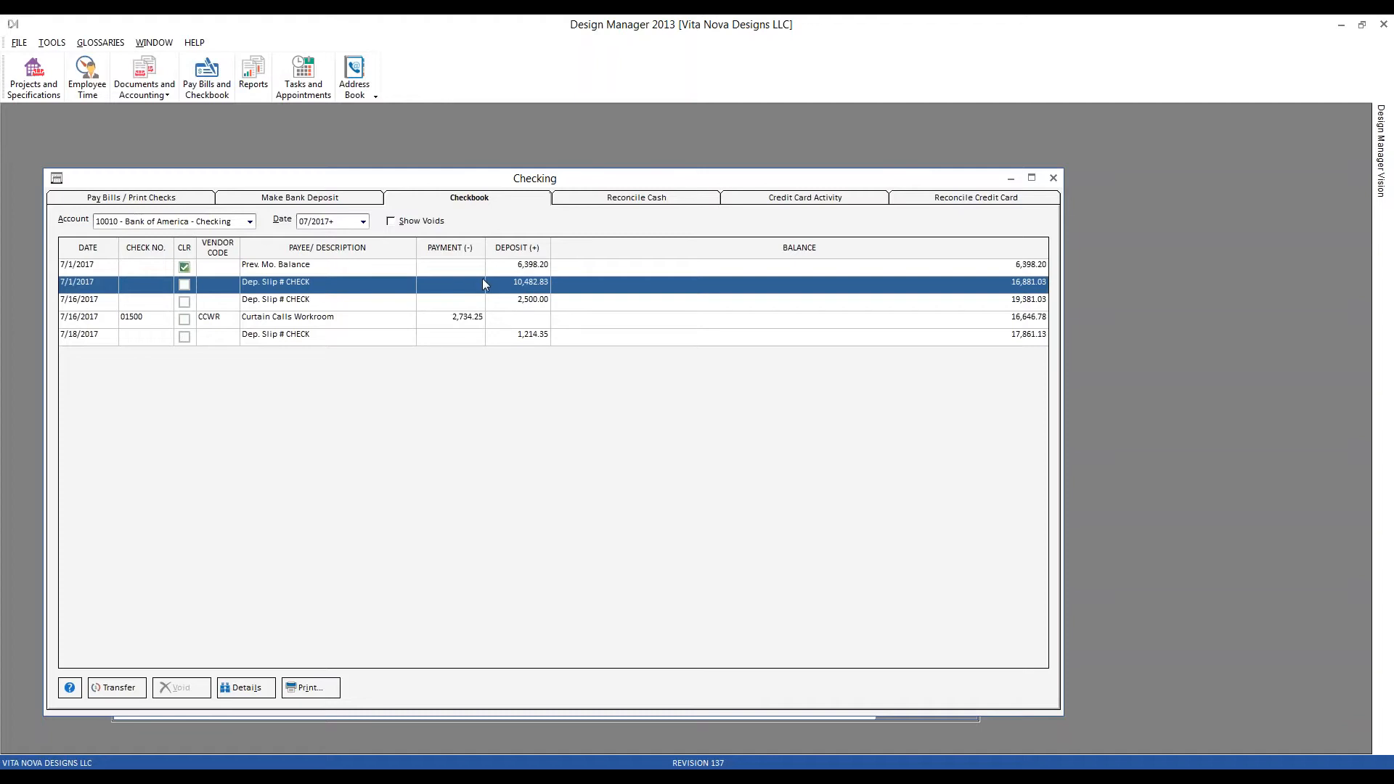
pyautogui.click(412, 304)
pyautogui.click(402, 319)
pyautogui.click(397, 334)
pyautogui.click(380, 322)
pyautogui.click(376, 302)
pyautogui.click(373, 334)
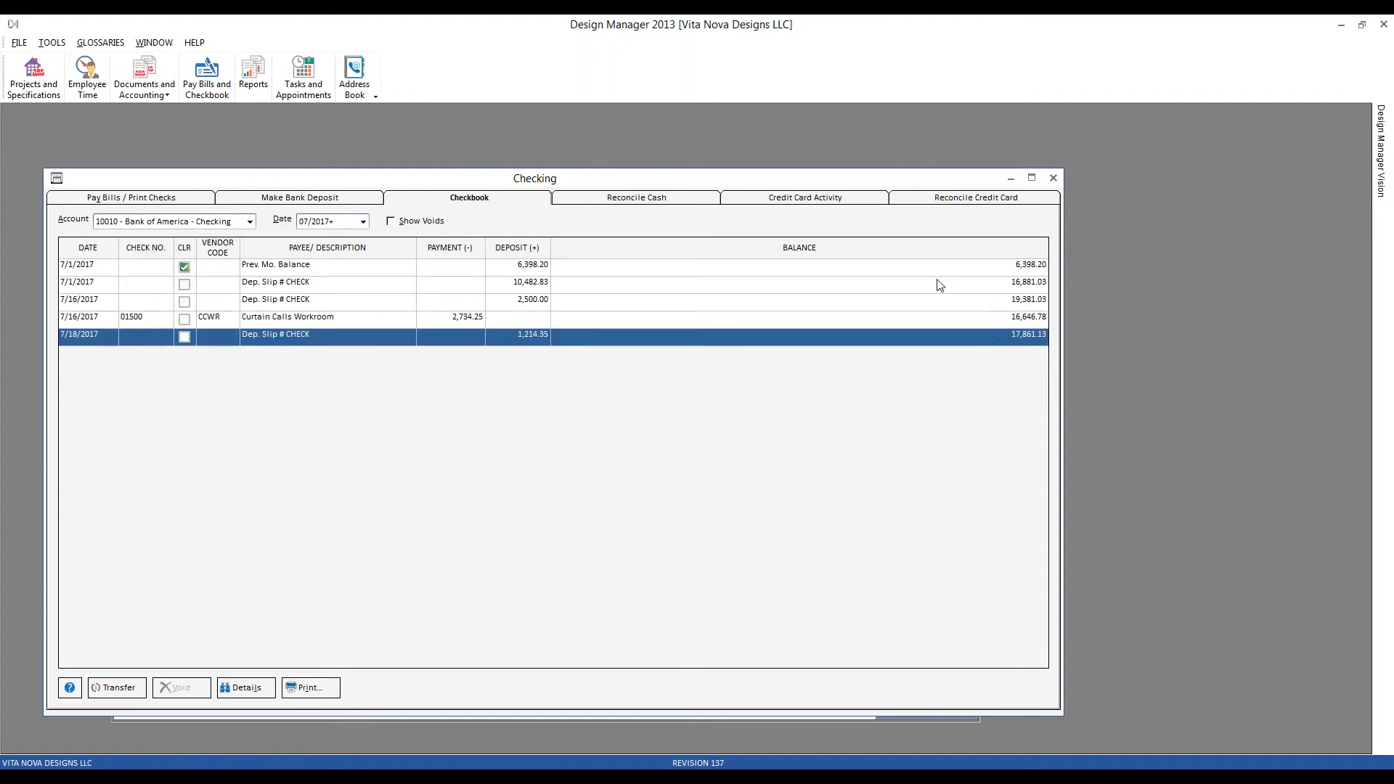
# - Check the checking account balance against the Opening Balances Trial Balance PDF, then return and close the Checking window
pyautogui.click(506, 776)
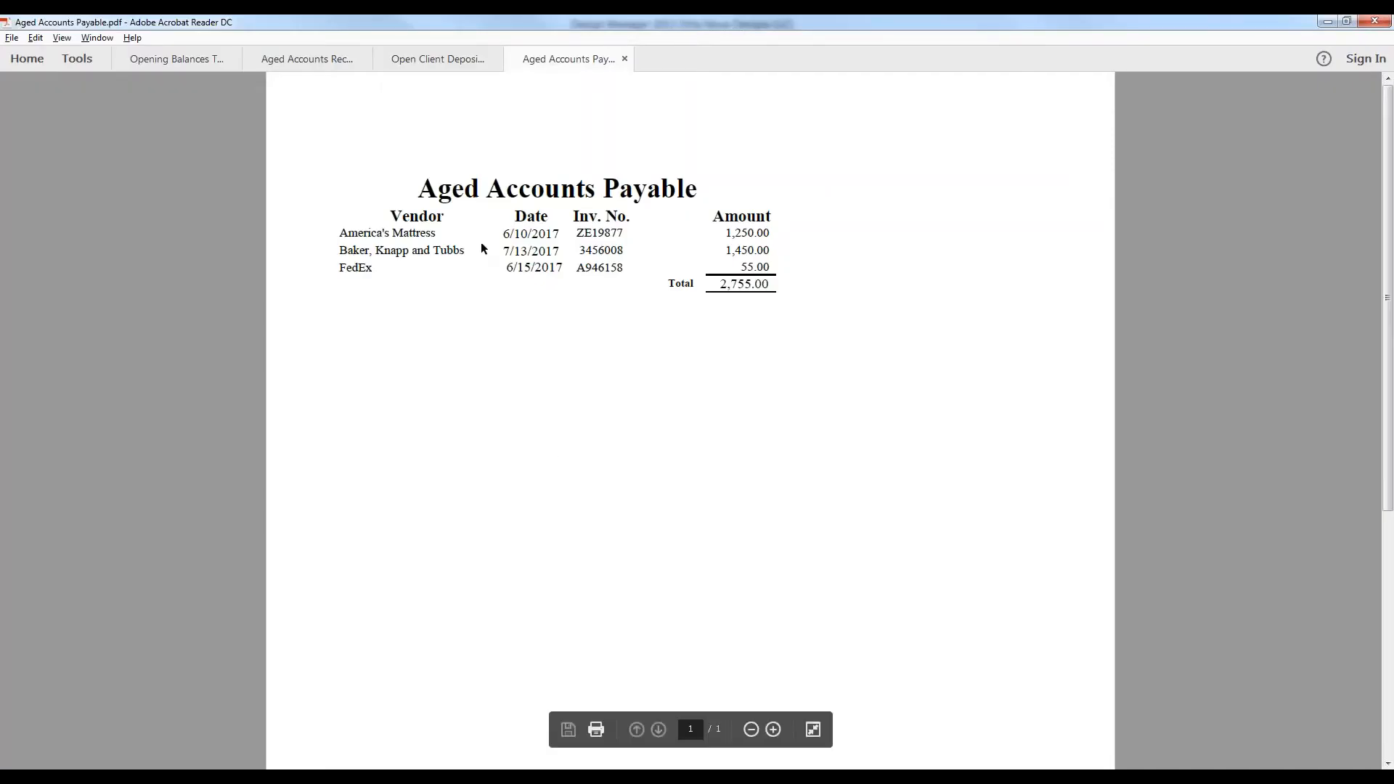
pyautogui.click(163, 64)
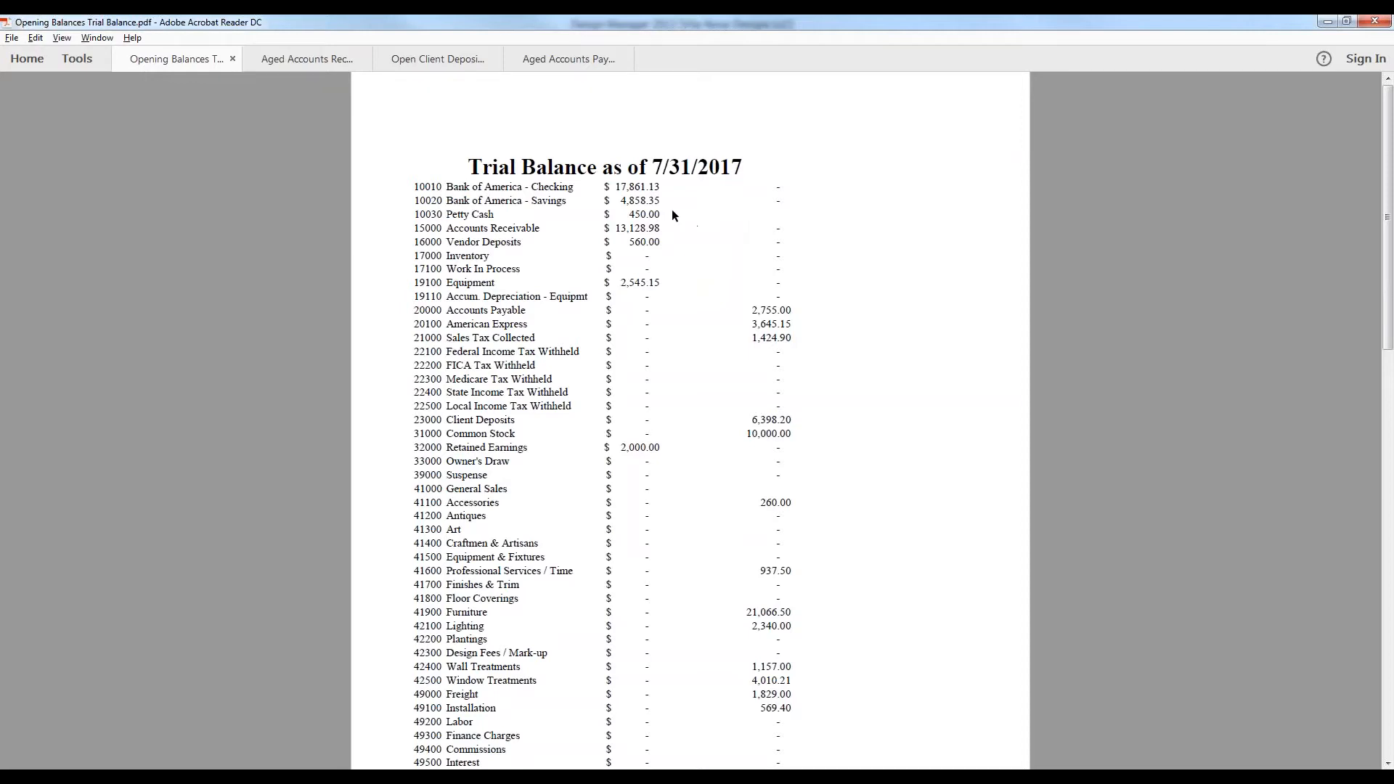
pyautogui.click(1331, 22)
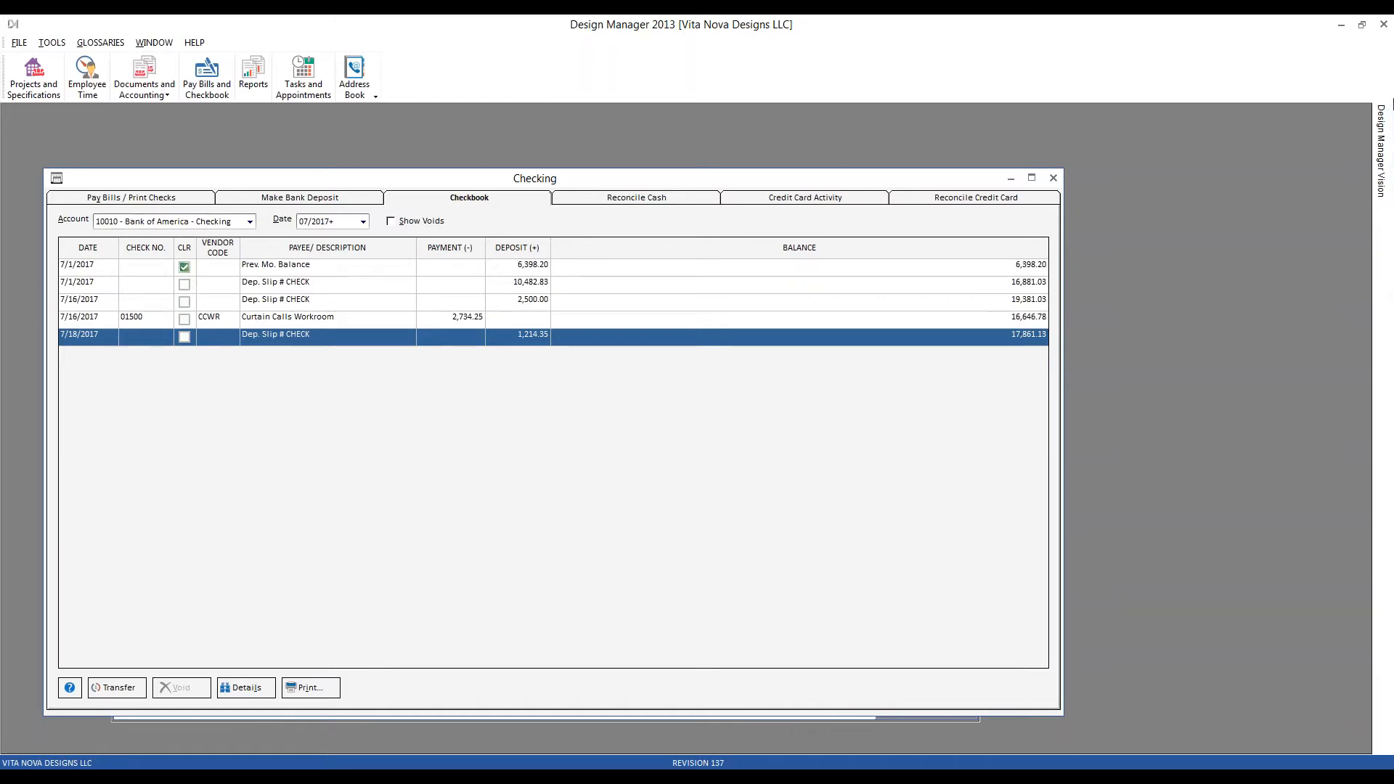
pyautogui.click(1053, 179)
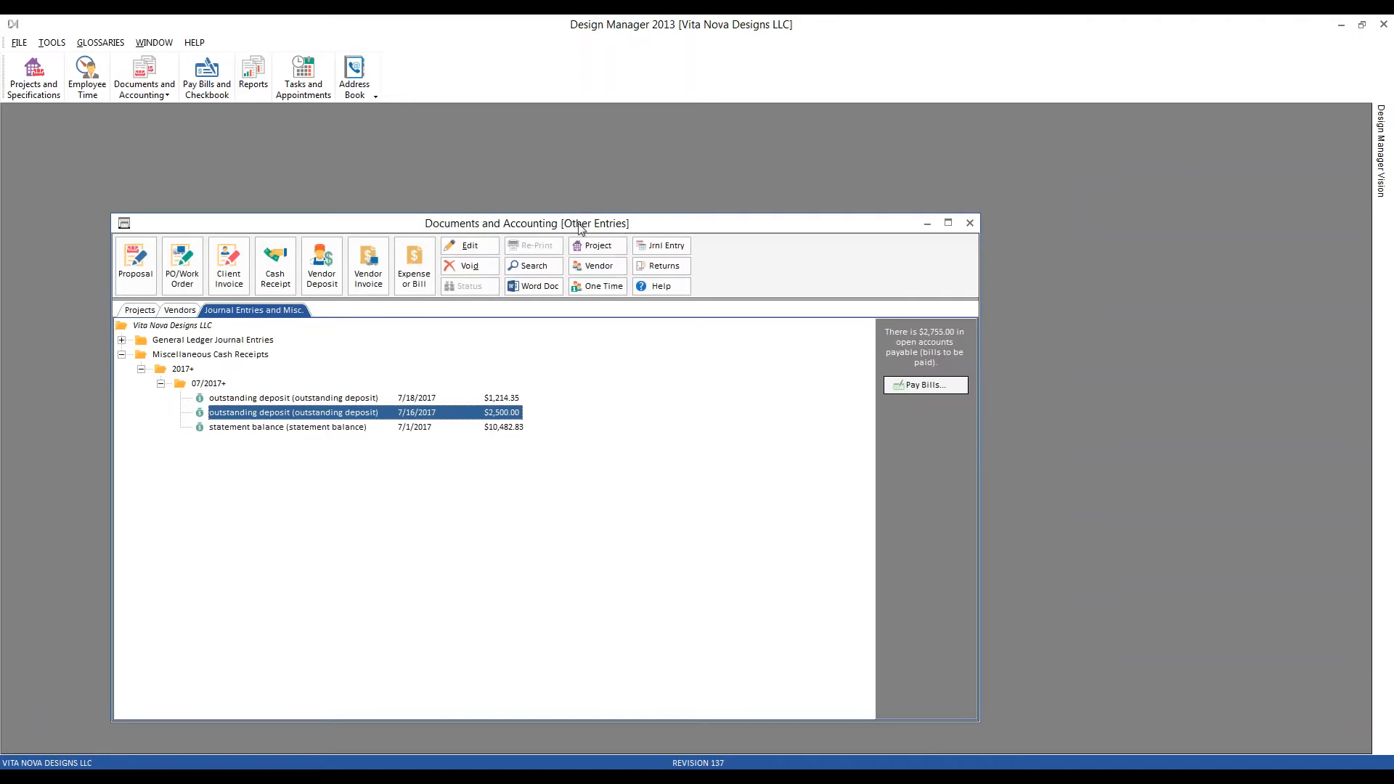
# - Collapse the 2017 cash receipts, select General Ledger Journal Entries, and start a new journal entry
pyautogui.moveTo(579, 226); pyautogui.dragTo(520, 174)
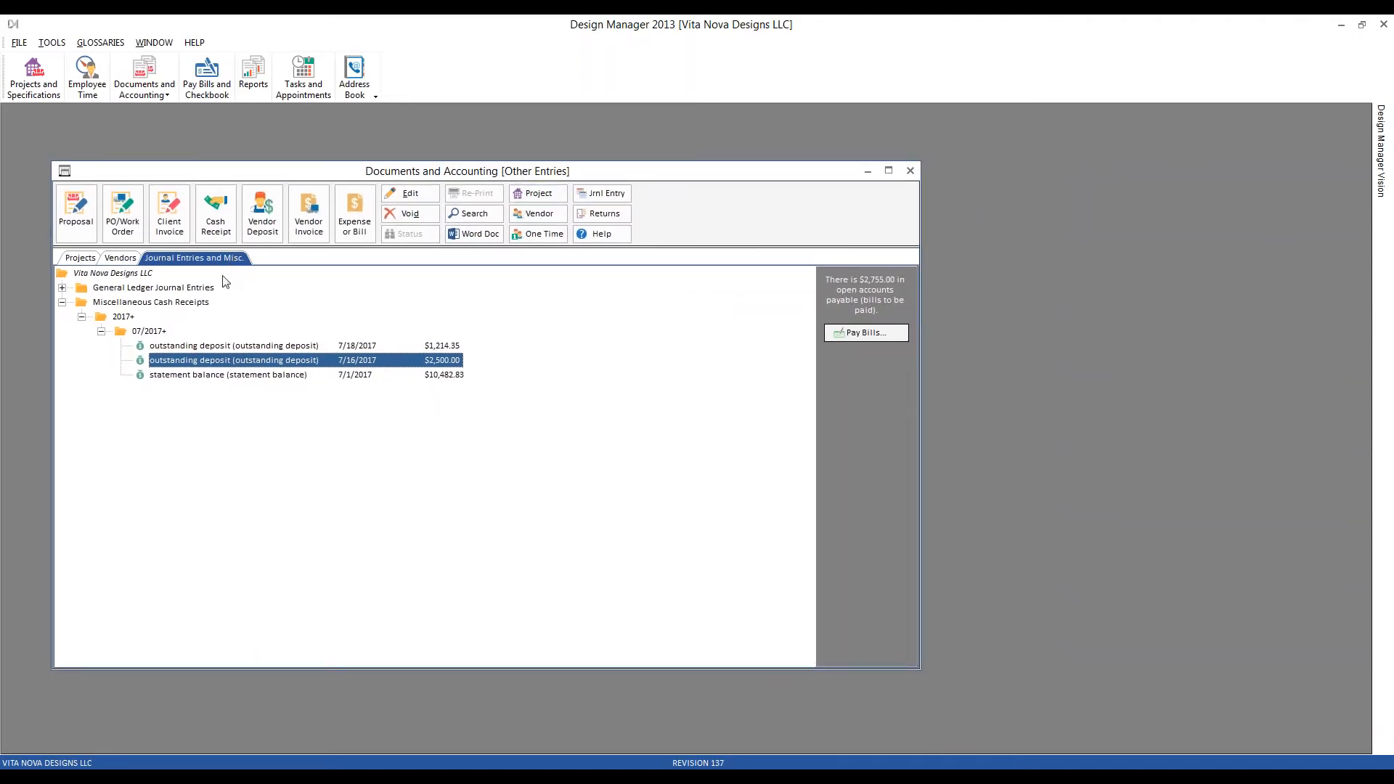
pyautogui.click(82, 316)
pyautogui.click(120, 290)
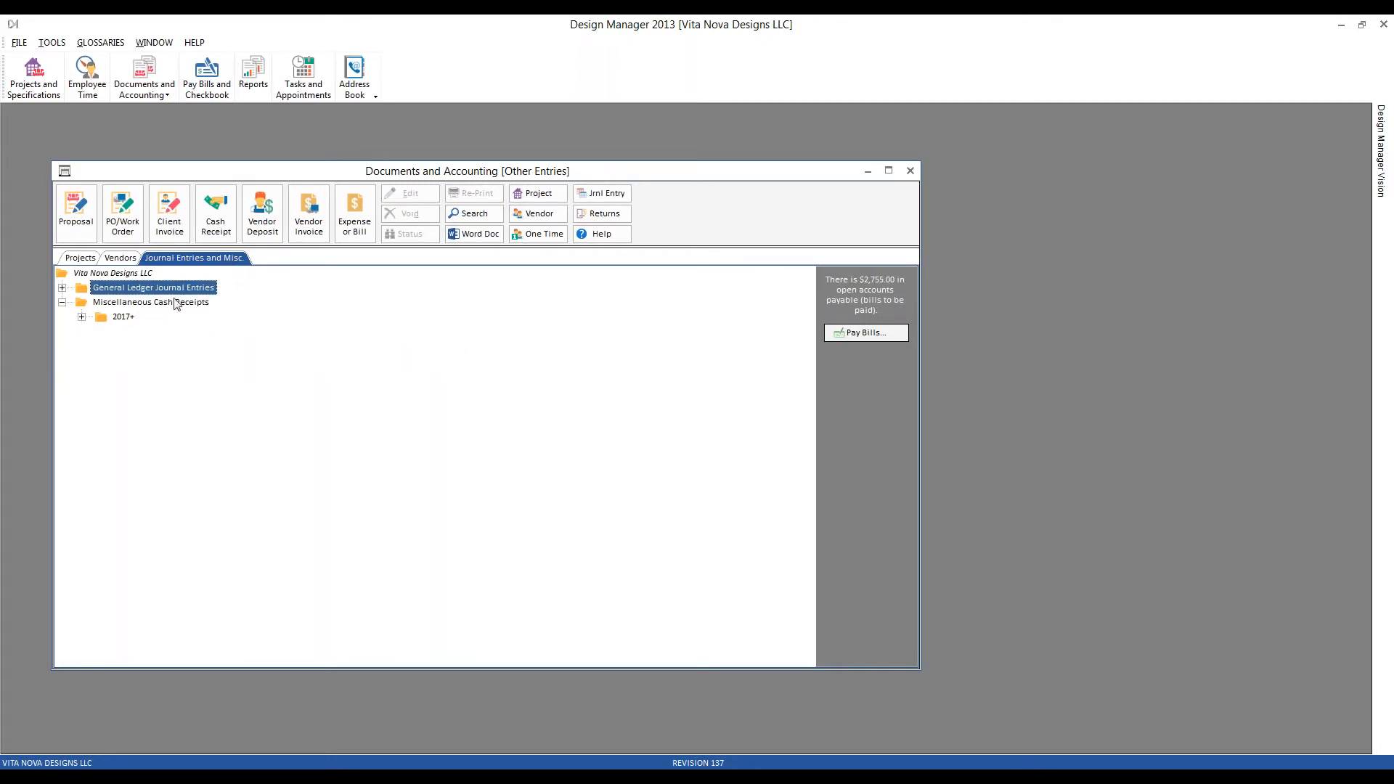
pyautogui.click(602, 195)
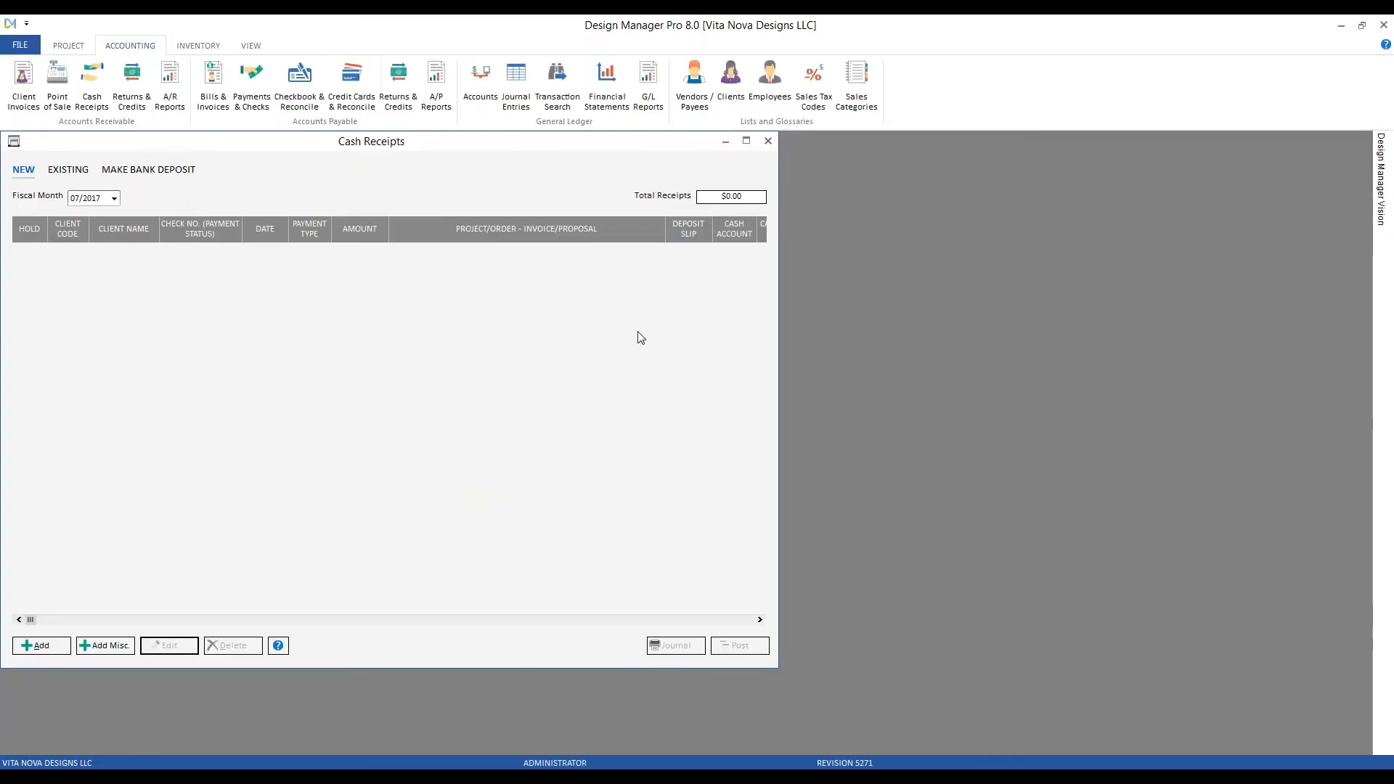
# - View a blank new journal entry under Journal Entries in Design Manager Pro 8.0, cancel it, and close the window
pyautogui.click(768, 138)
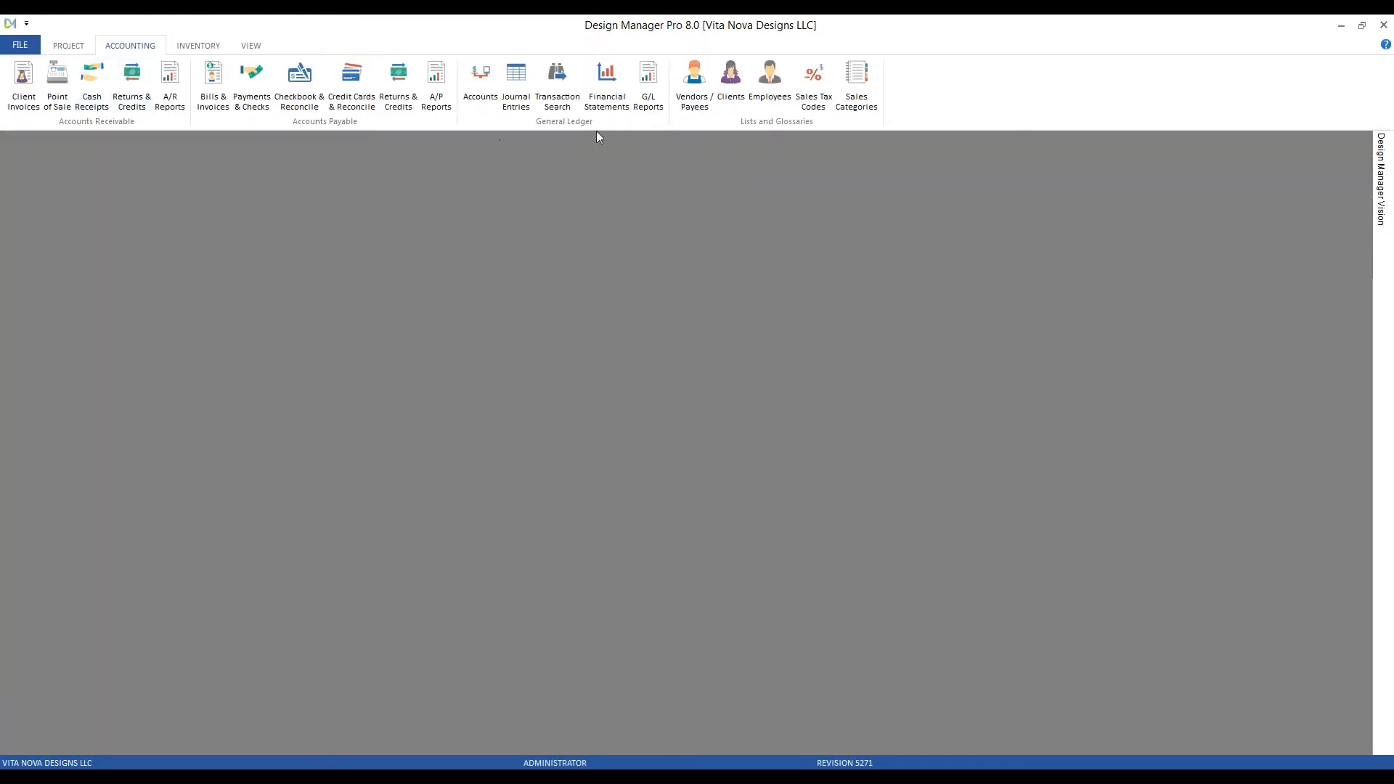
pyautogui.click(516, 84)
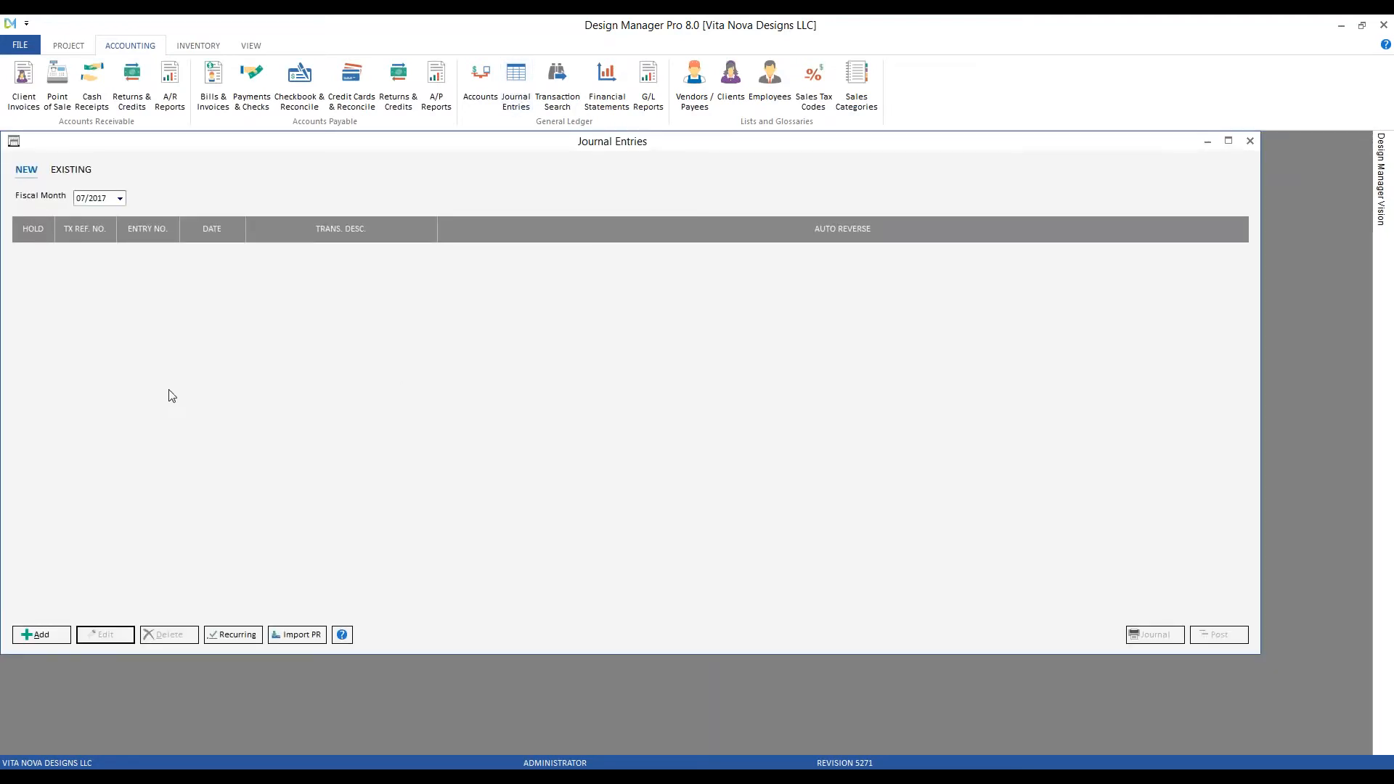
pyautogui.click(45, 636)
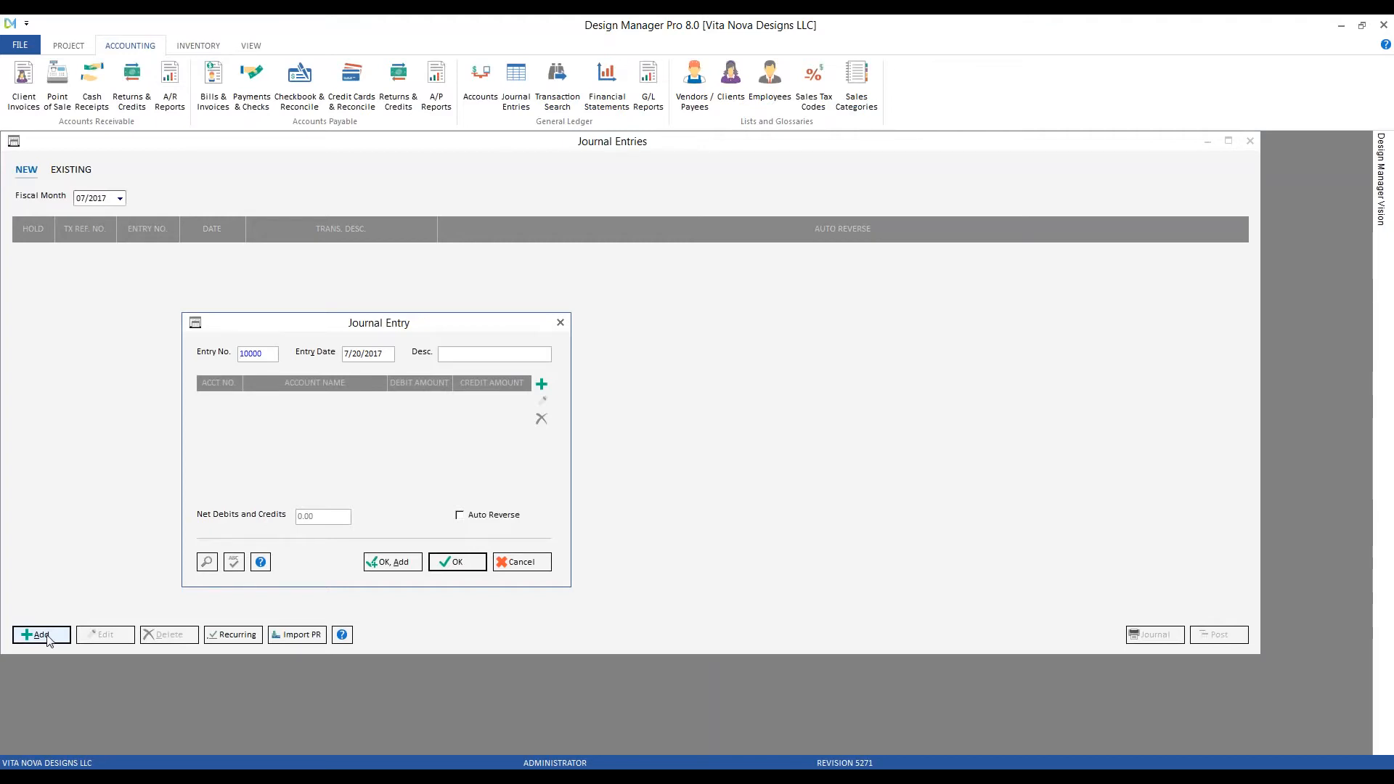
pyautogui.click(521, 563)
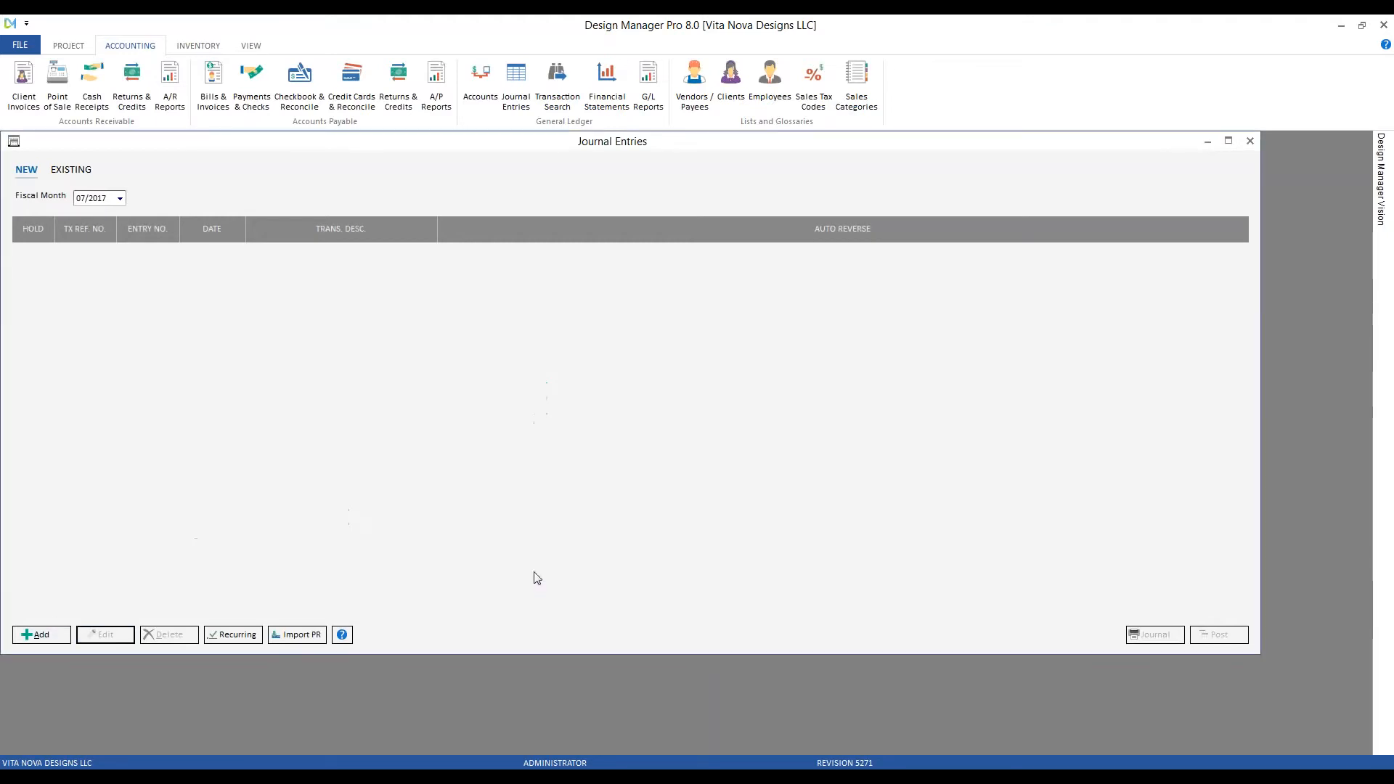
pyautogui.click(1250, 141)
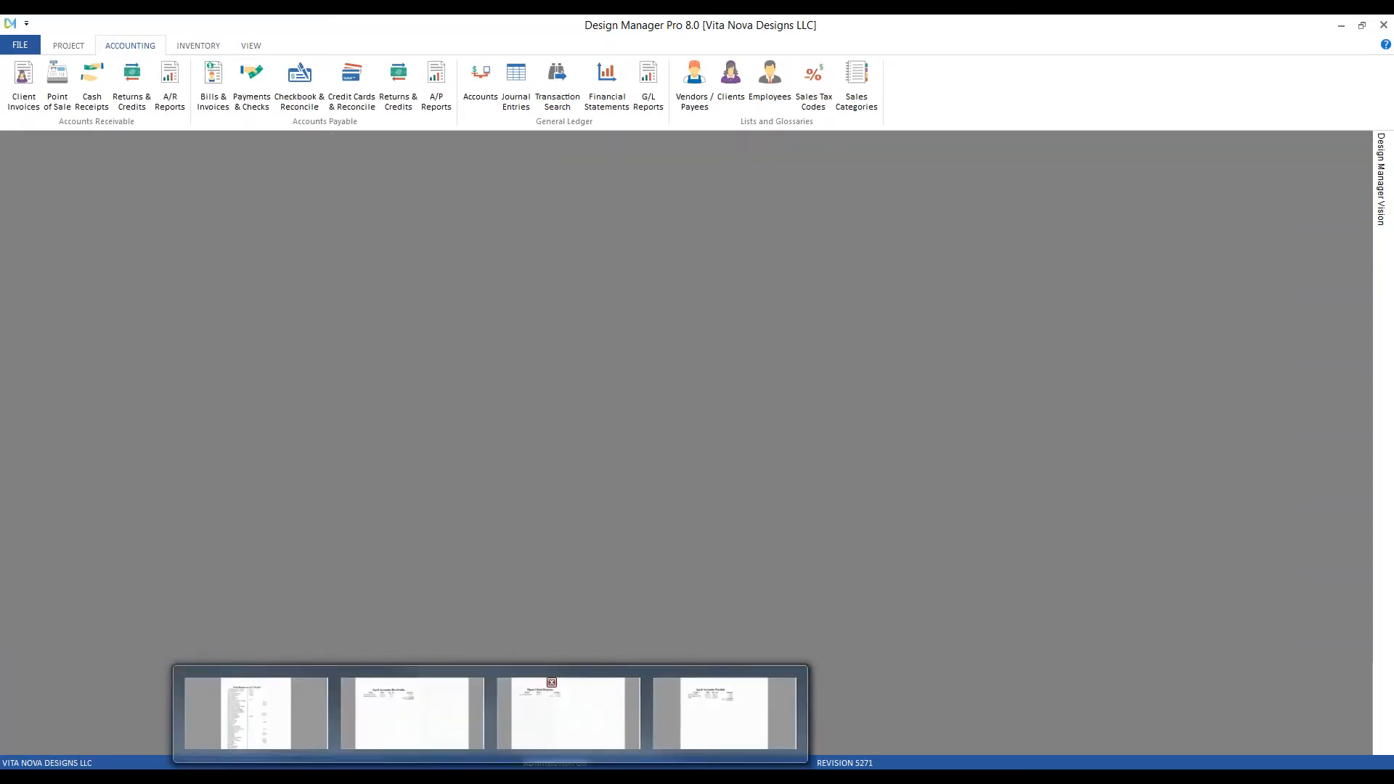
# - Switch to Design Manager 2013 and run the favorite Trial Balance report for month ending 07/2017
pyautogui.click(563, 701)
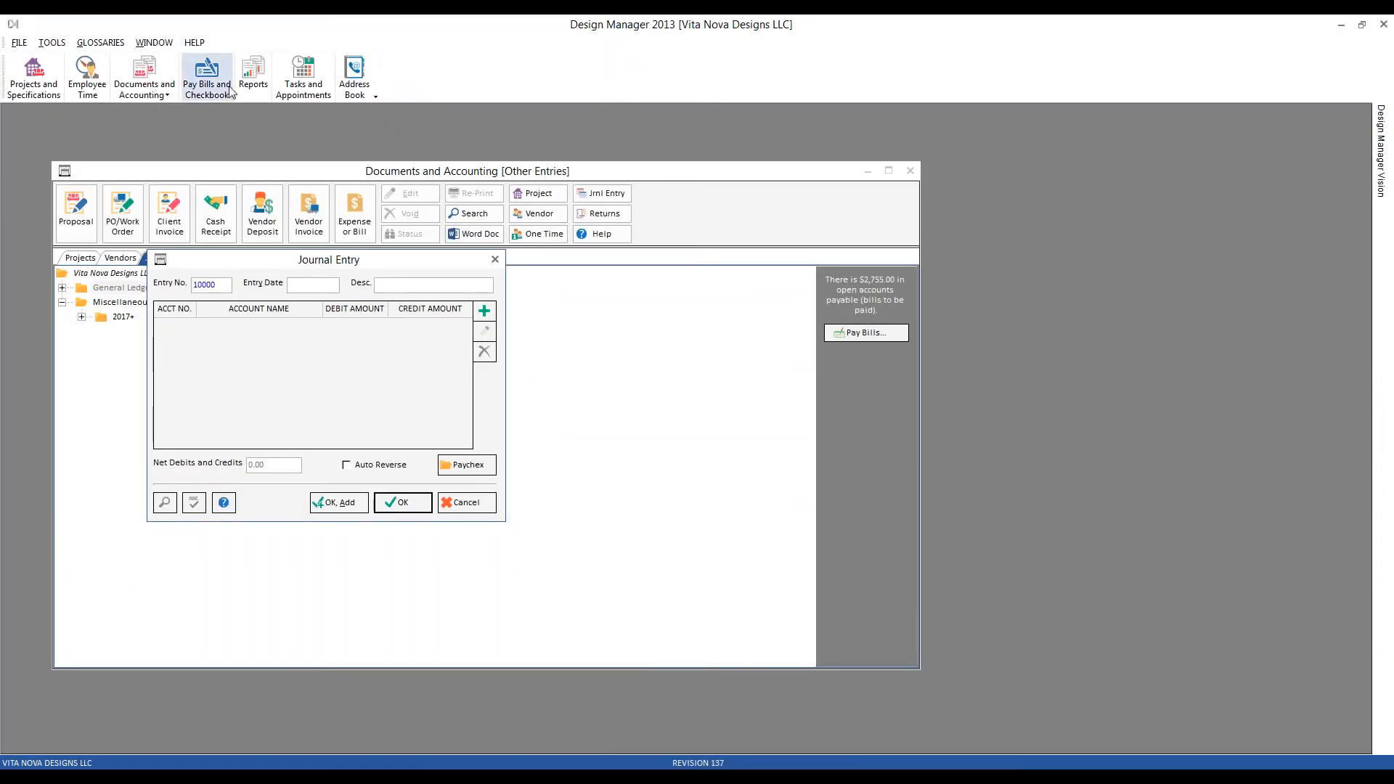
pyautogui.click(255, 75)
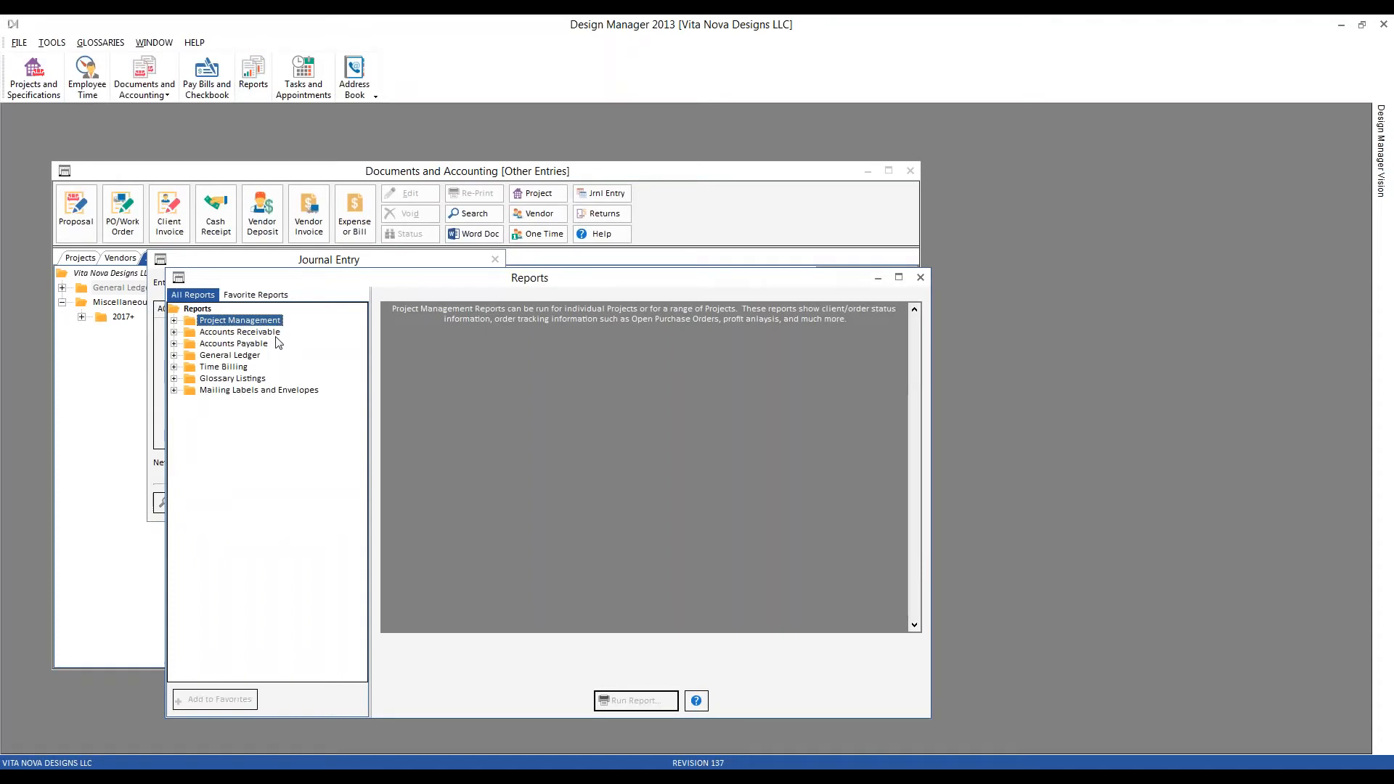
pyautogui.doubleClick(227, 366)
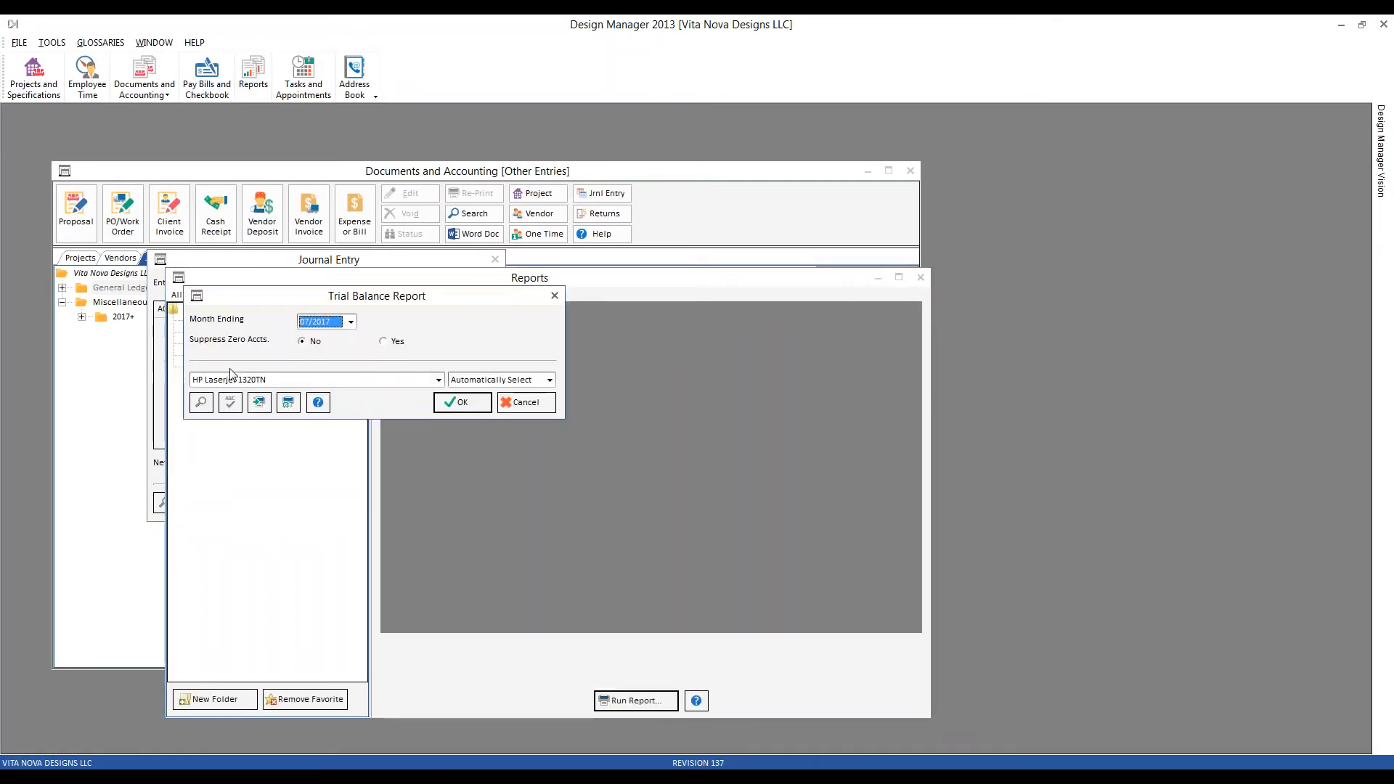
pyautogui.click(463, 403)
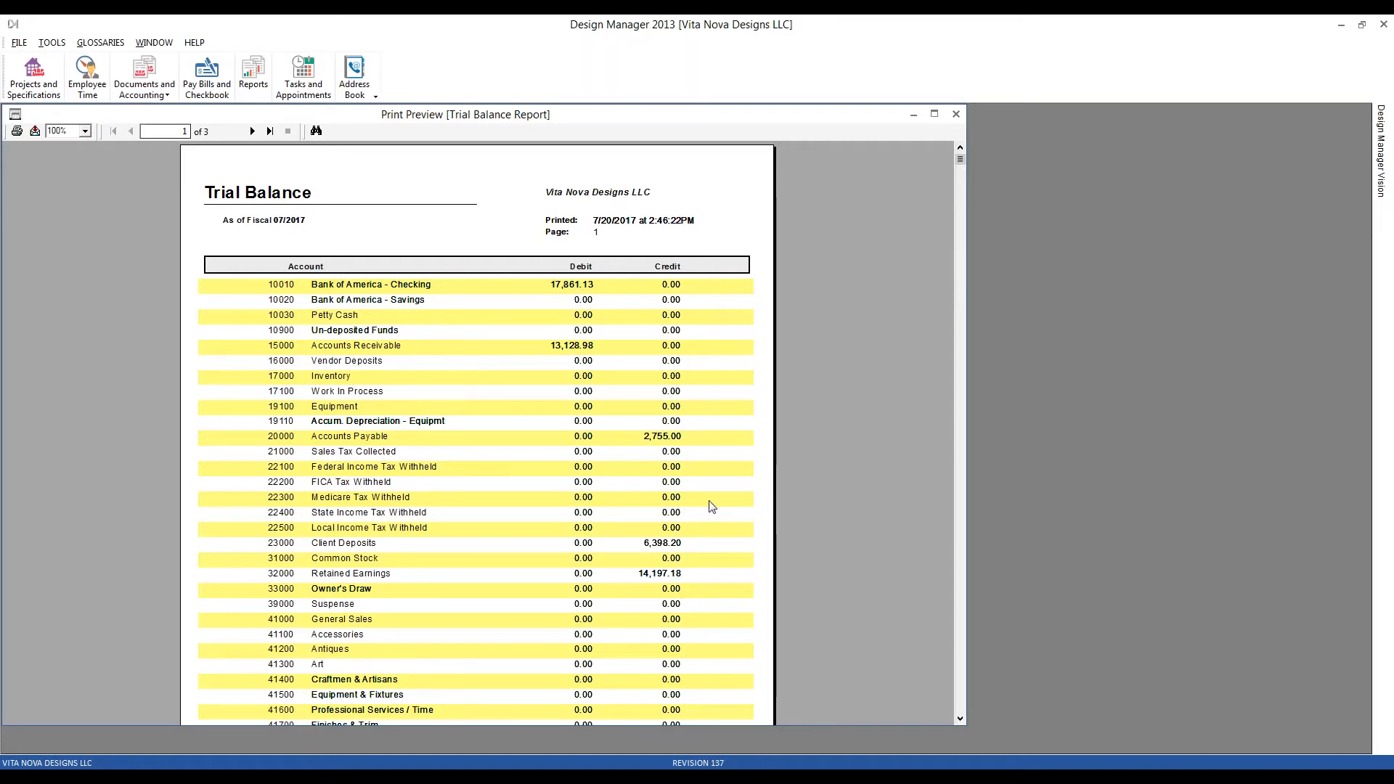
# - Check the Opening Balances Trial Balance PDF, then place the report preview beside the journal entry and close the Reports window
pyautogui.click(548, 770)
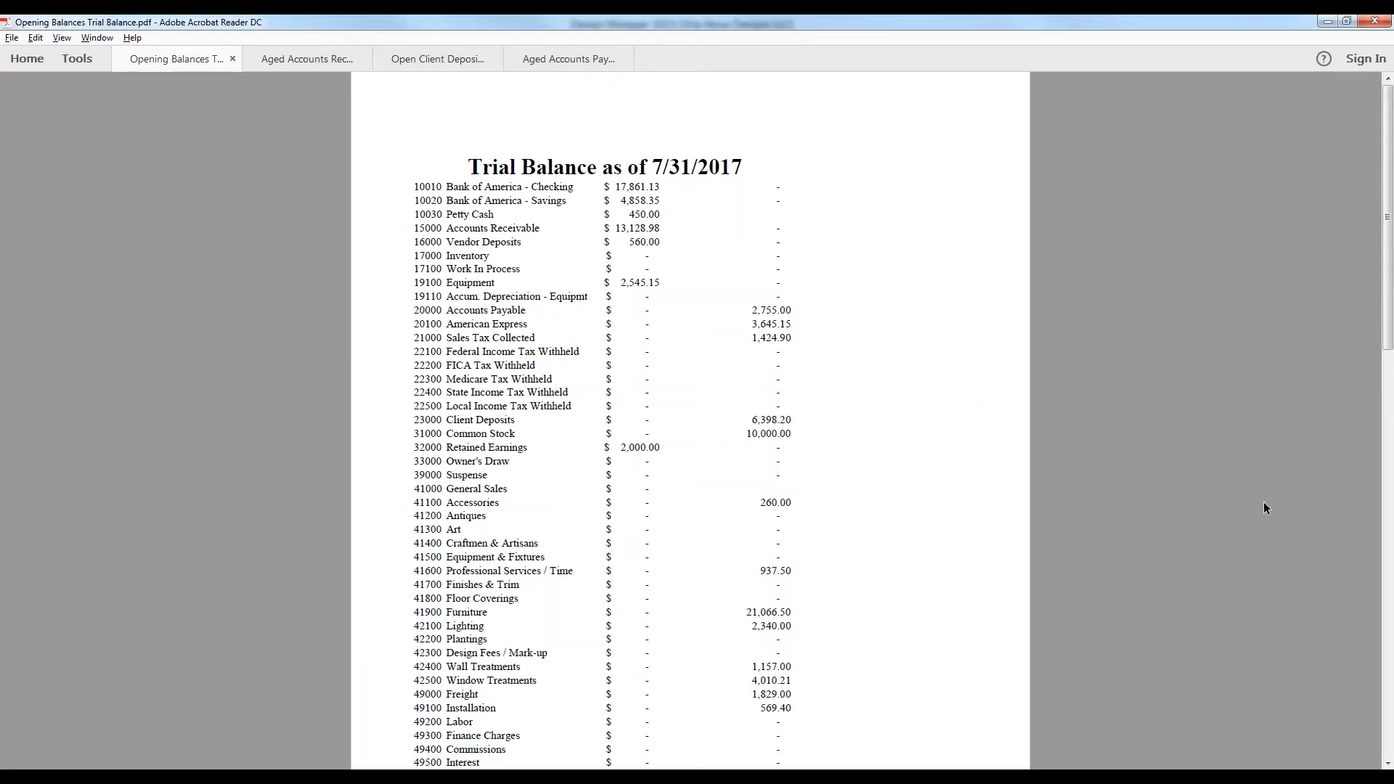
pyautogui.click(1327, 21)
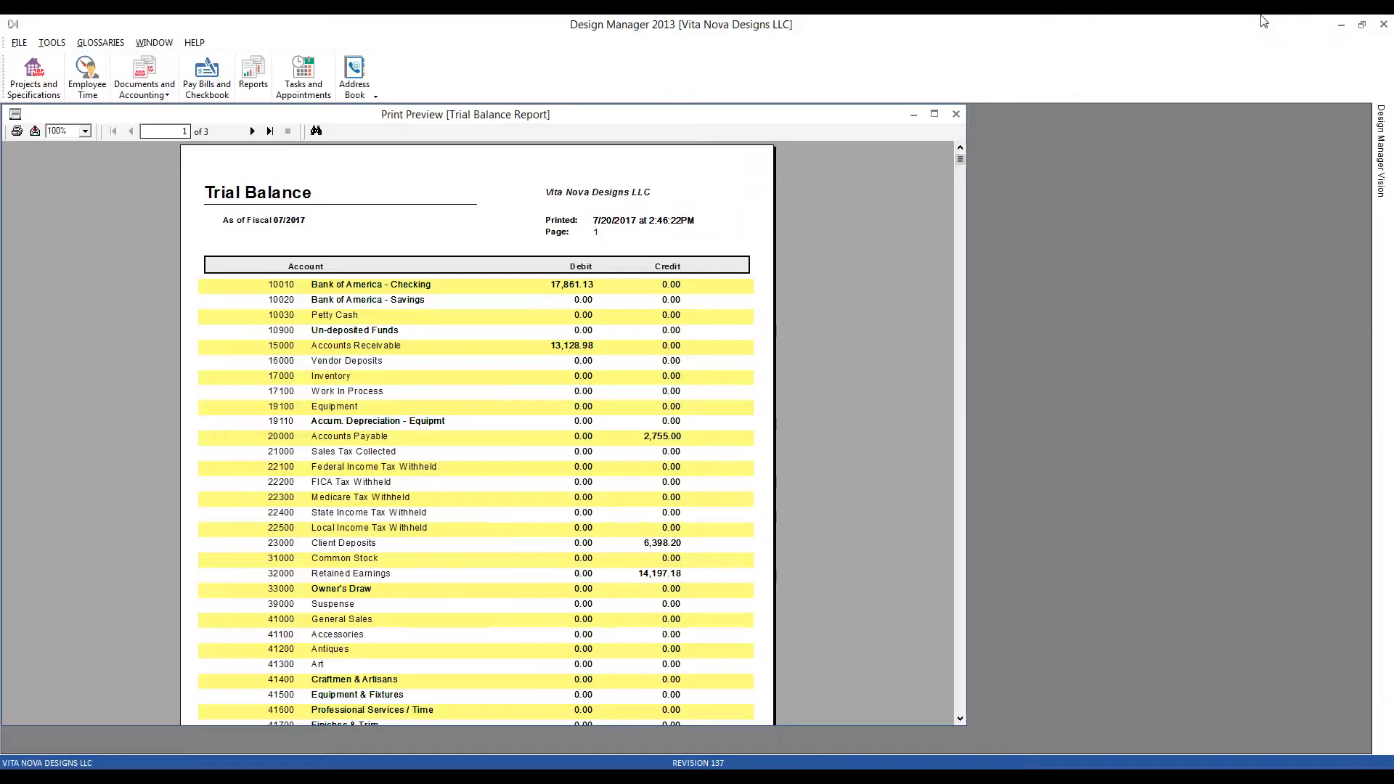
pyautogui.moveTo(857, 117); pyautogui.dragTo(1251, 142)
pyautogui.moveTo(398, 131); pyautogui.dragTo(666, 132)
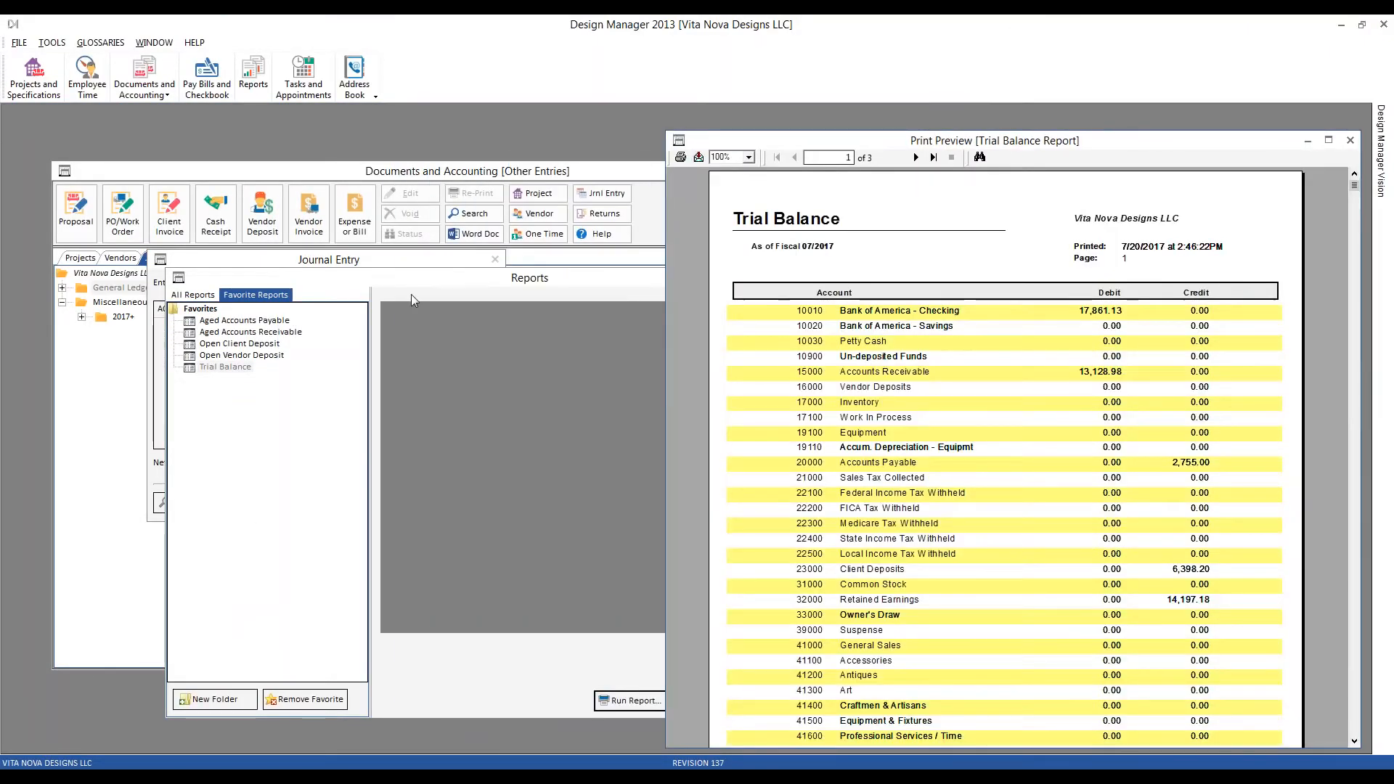
pyautogui.click(404, 284)
pyautogui.click(921, 277)
pyautogui.moveTo(374, 263); pyautogui.dragTo(376, 271)
# - Fill in the journal entry with entry number OPNBL, date 7/31/2017 and description "opening balances"
pyautogui.doubleClick(223, 294)
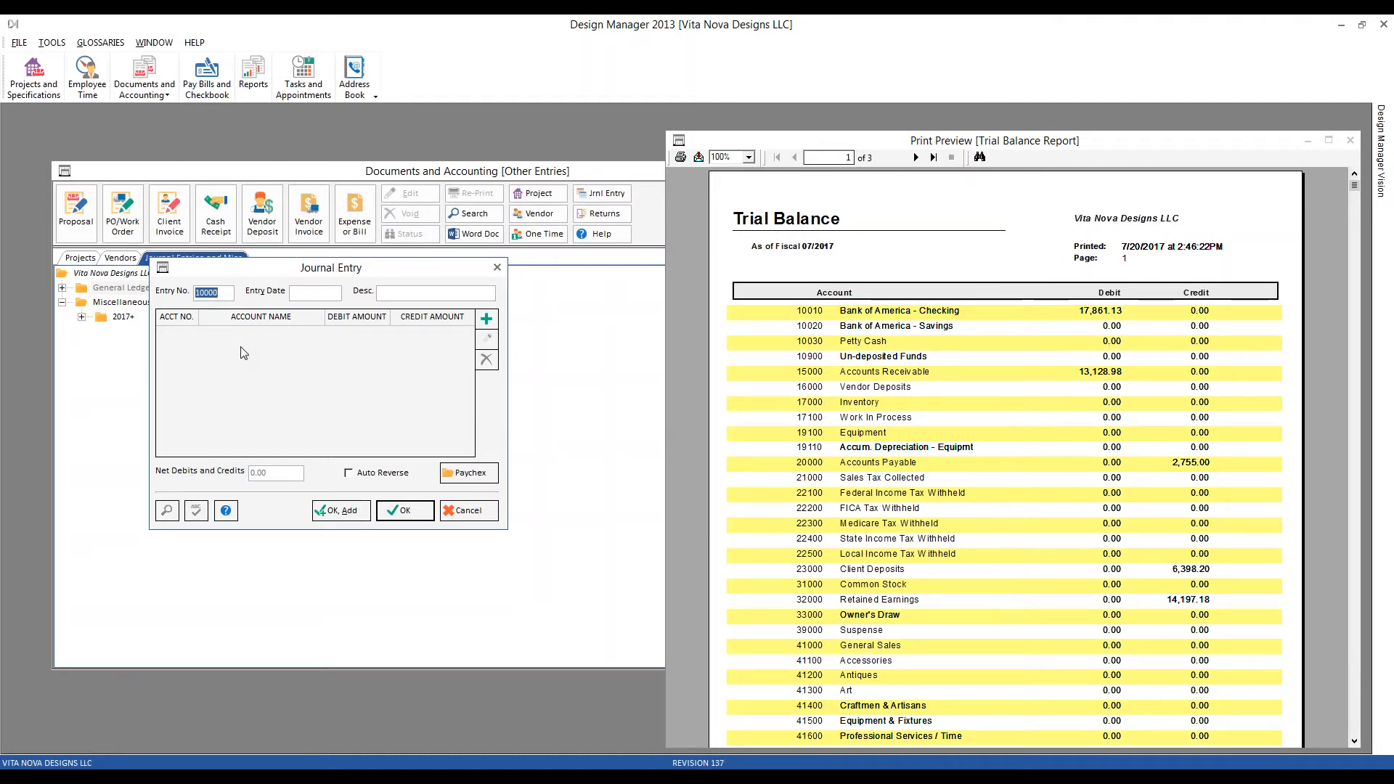
pyautogui.write('OPNBL')
pyautogui.press('Tab')
pyautogui.write('7 31')
pyautogui.press('Tab')
pyautogui.write('opening')
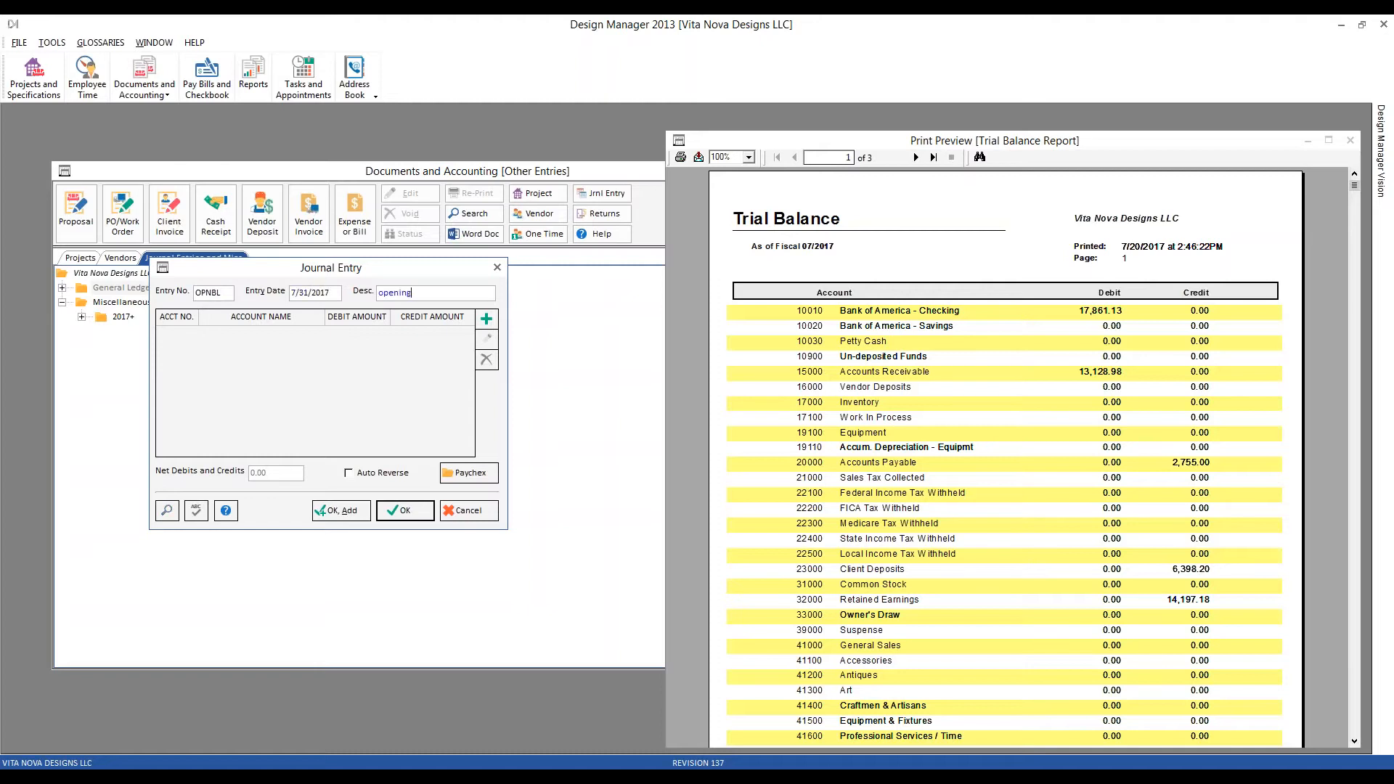
pyautogui.write(' balances')
# - Add a distribution line debiting 4858.35 to account 10020 Bank of America - Savings, using the PDF trial balance as reference
pyautogui.click(487, 319)
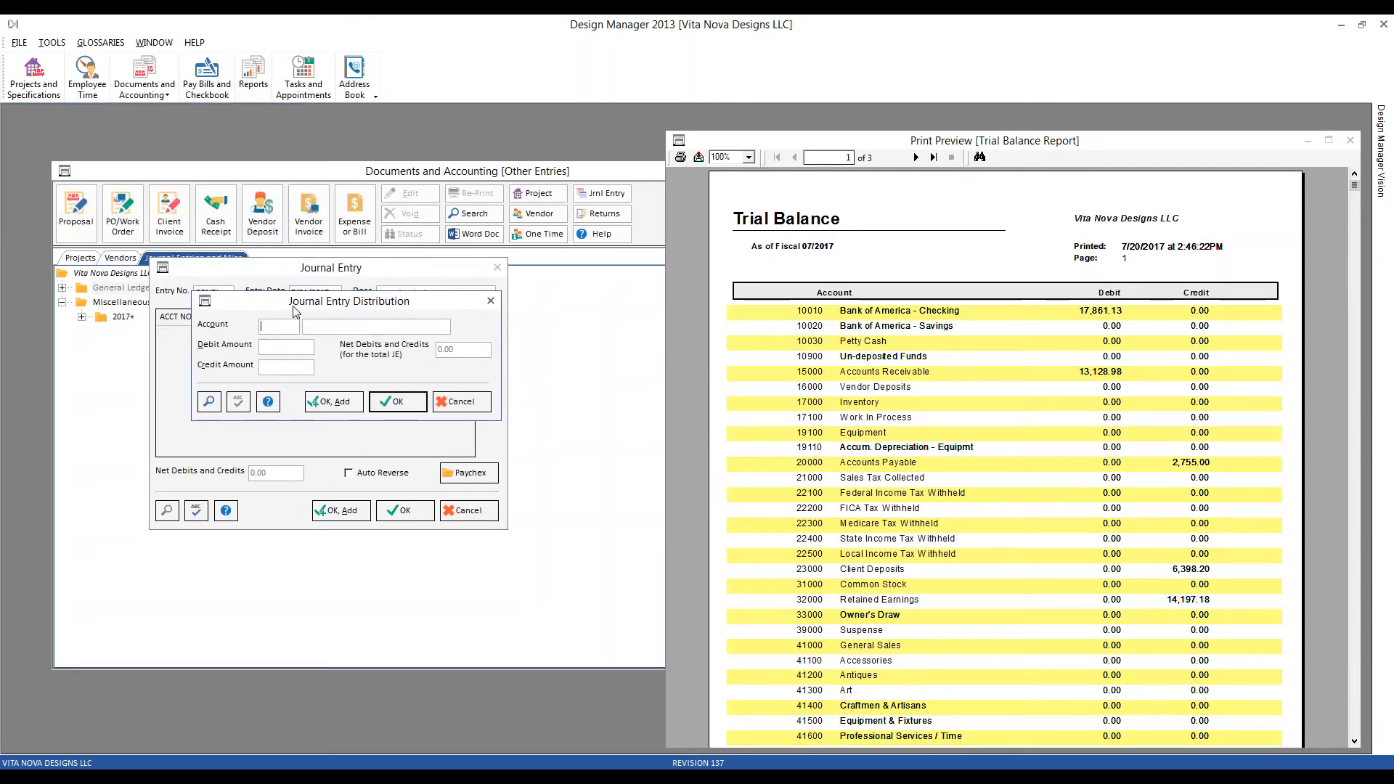
pyautogui.write('10020')
pyautogui.press('Tab')
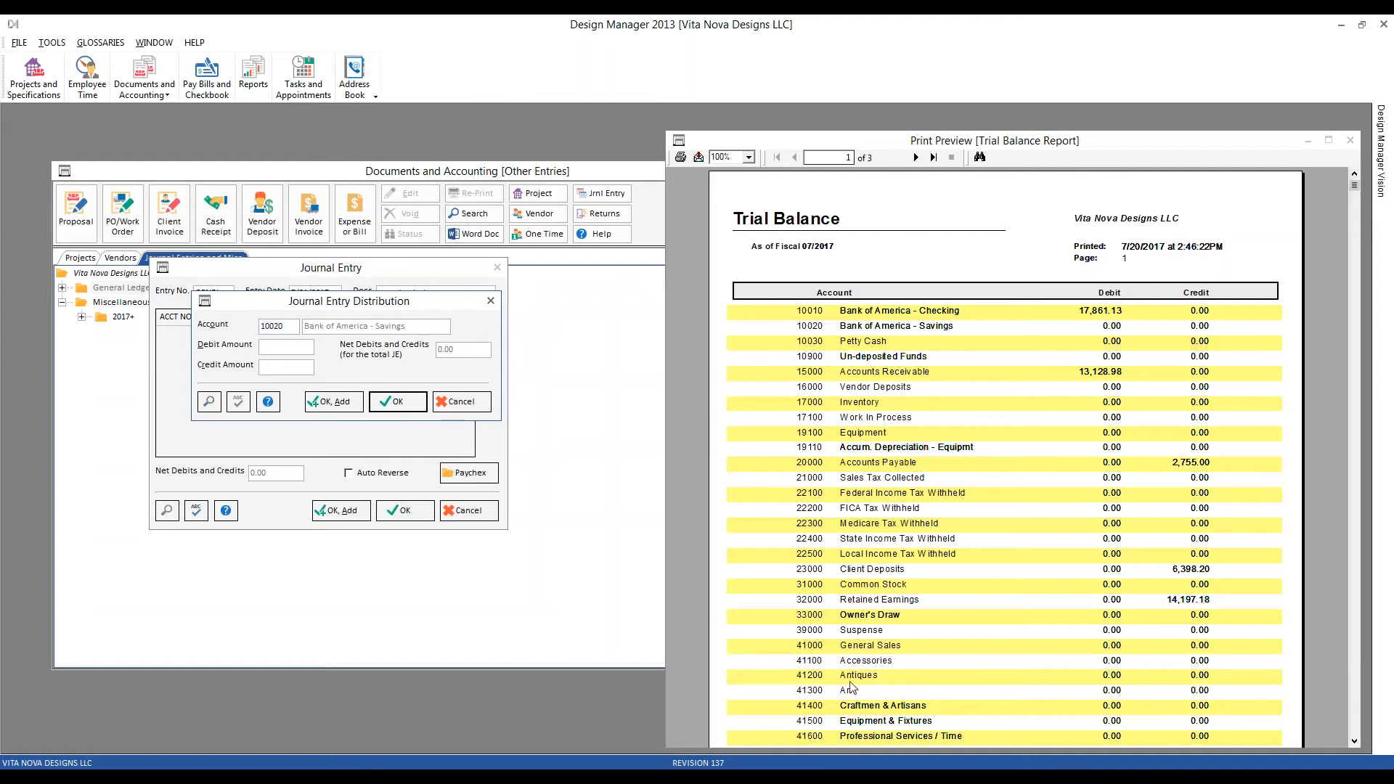
pyautogui.hotkey('alt', 'Tab')
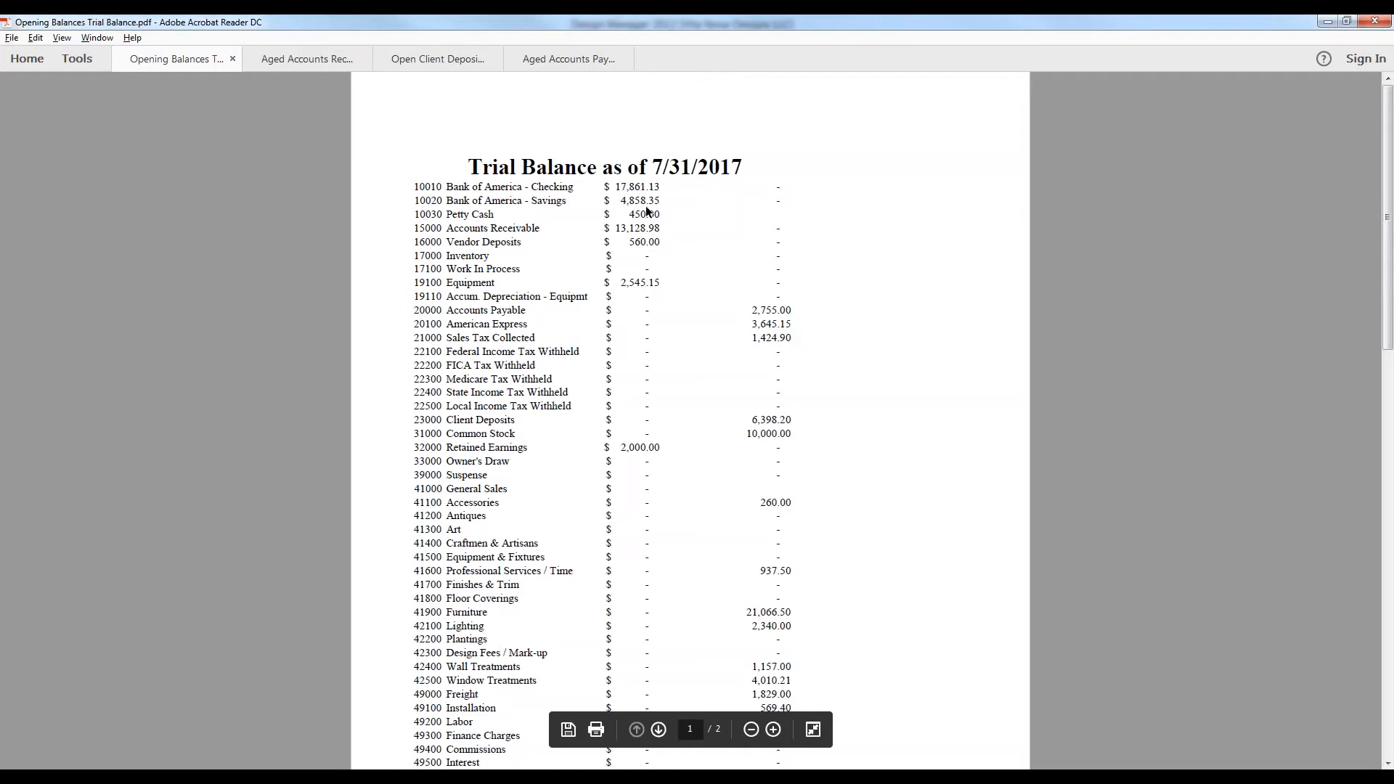
pyautogui.click(1328, 22)
pyautogui.write('58.35')
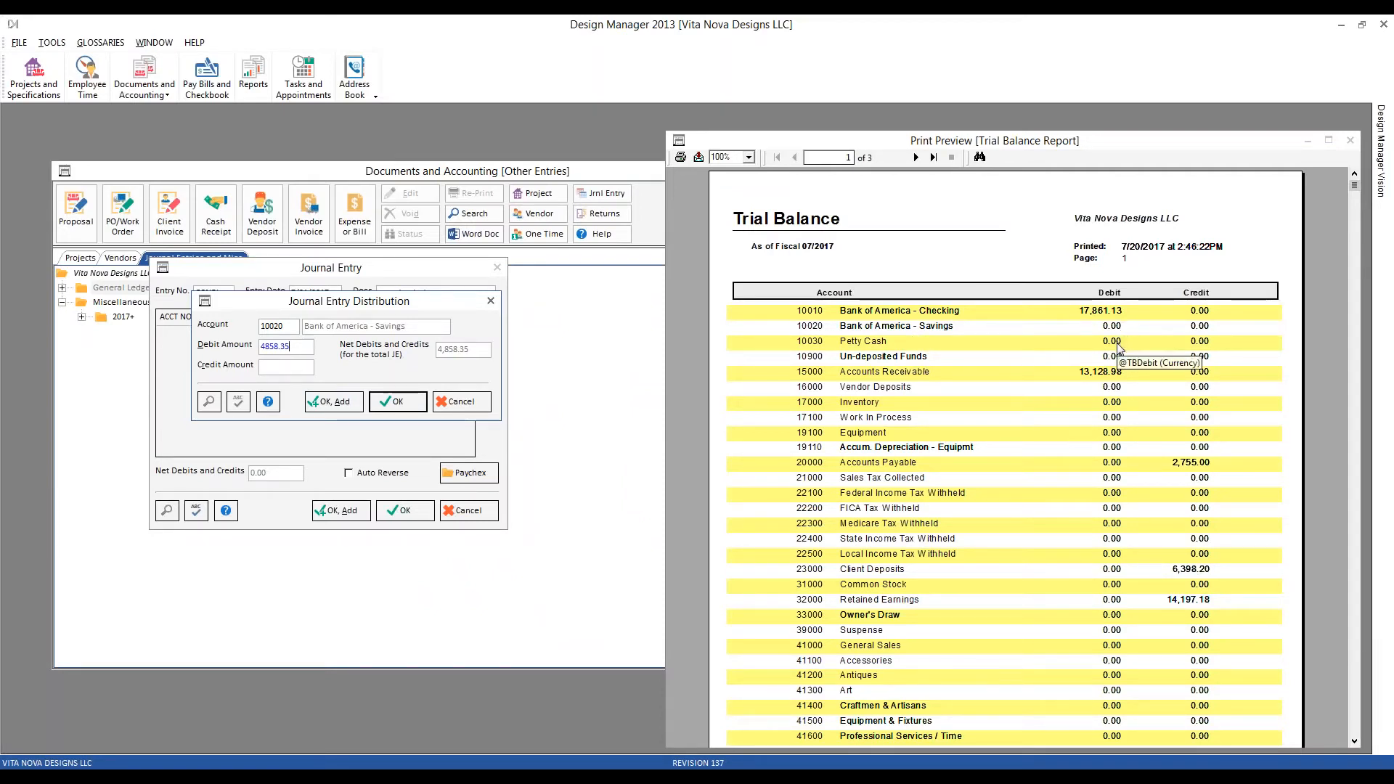
pyautogui.click(338, 404)
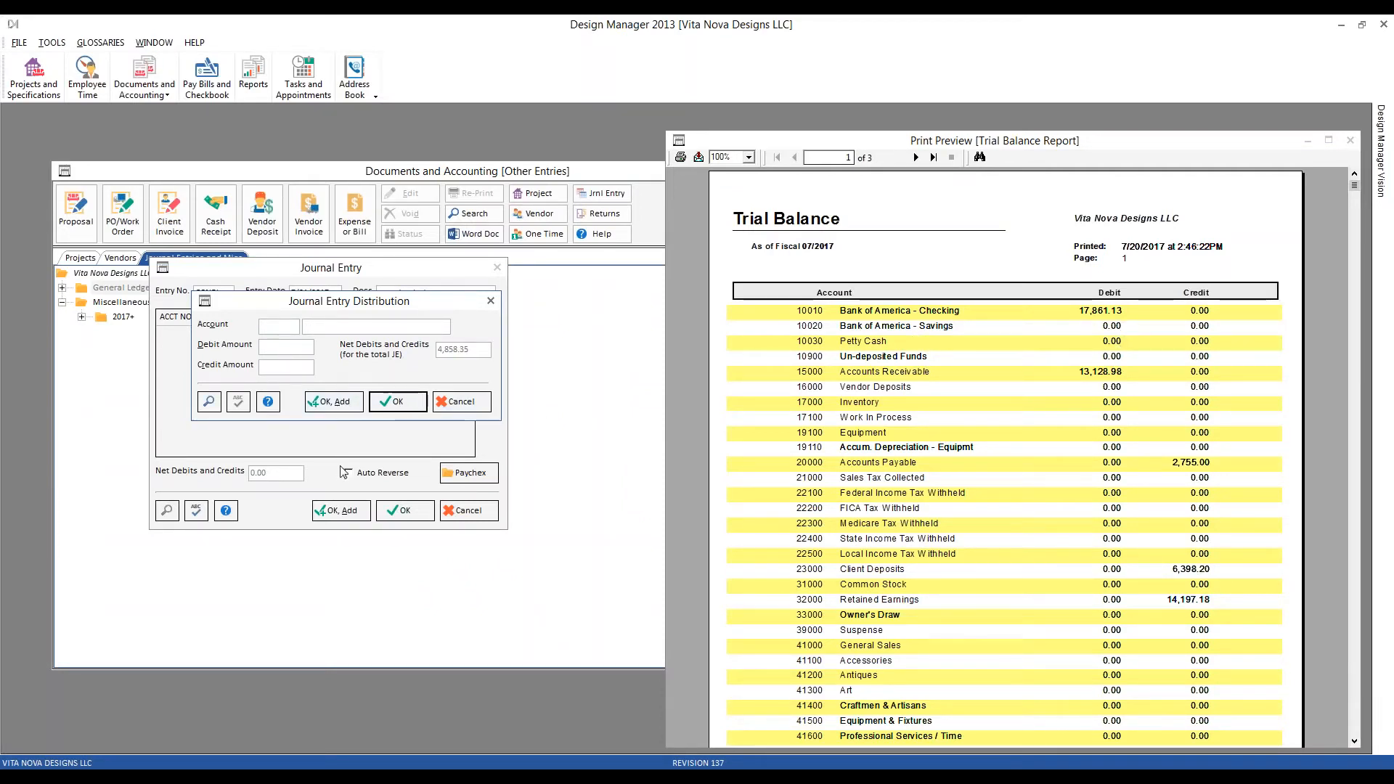
# - Add a distribution line debiting 450 to account 10030 Petty Cash and look up the next balance in the PDF
pyautogui.write('10030')
pyautogui.press('Tab')
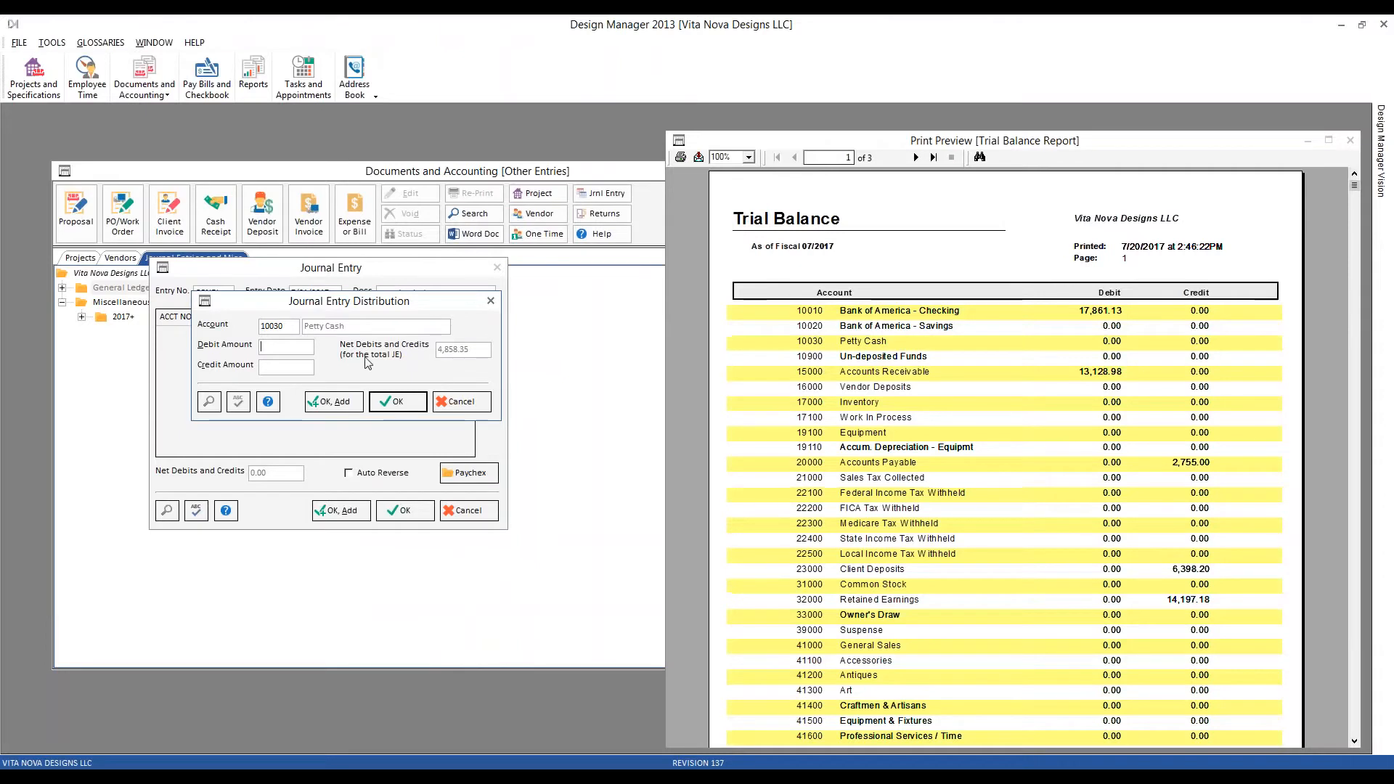
pyautogui.write('450')
pyautogui.press('Tab')
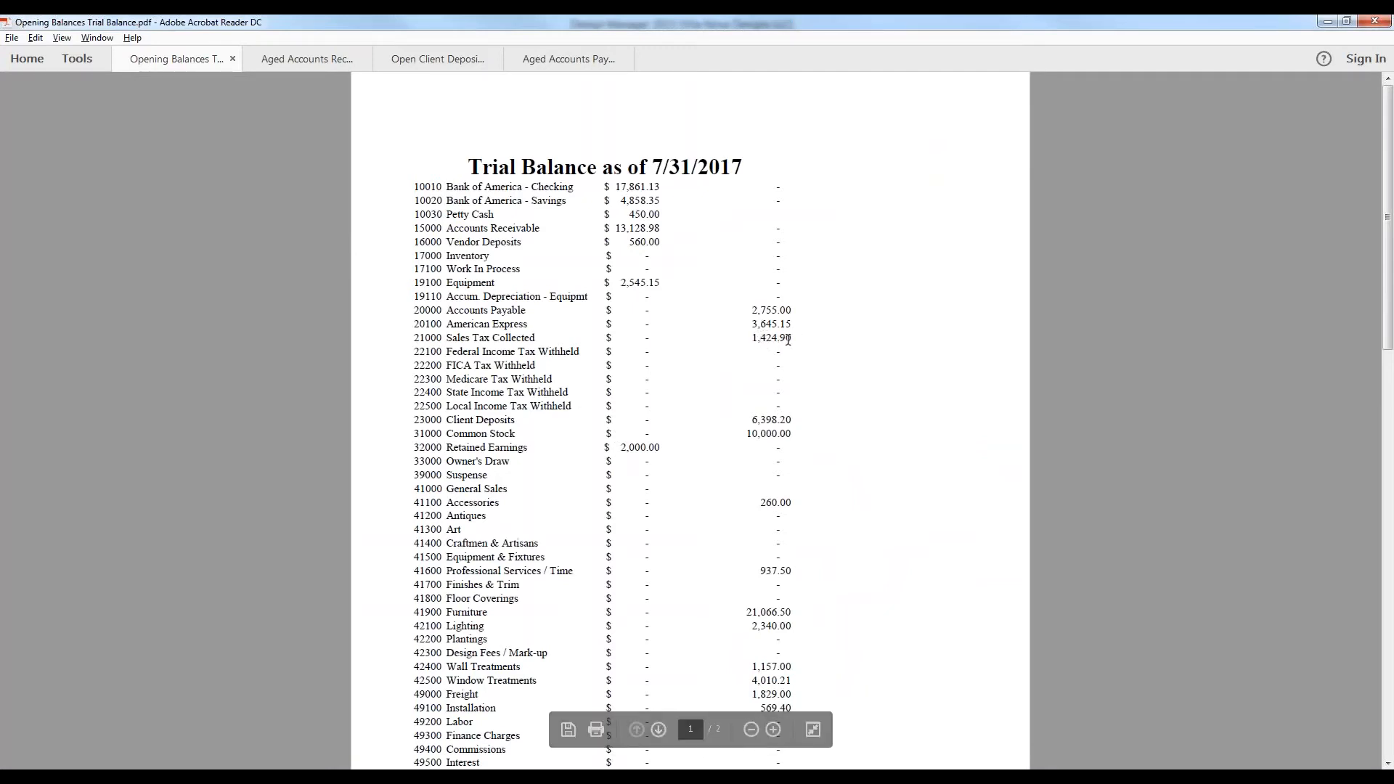
pyautogui.click(1326, 21)
pyautogui.click(334, 401)
# - Add a distribution line crediting 1424.90 to account 21000 Sales Tax Collected and return to the journal entry
pyautogui.write('21000')
pyautogui.press('Tab')
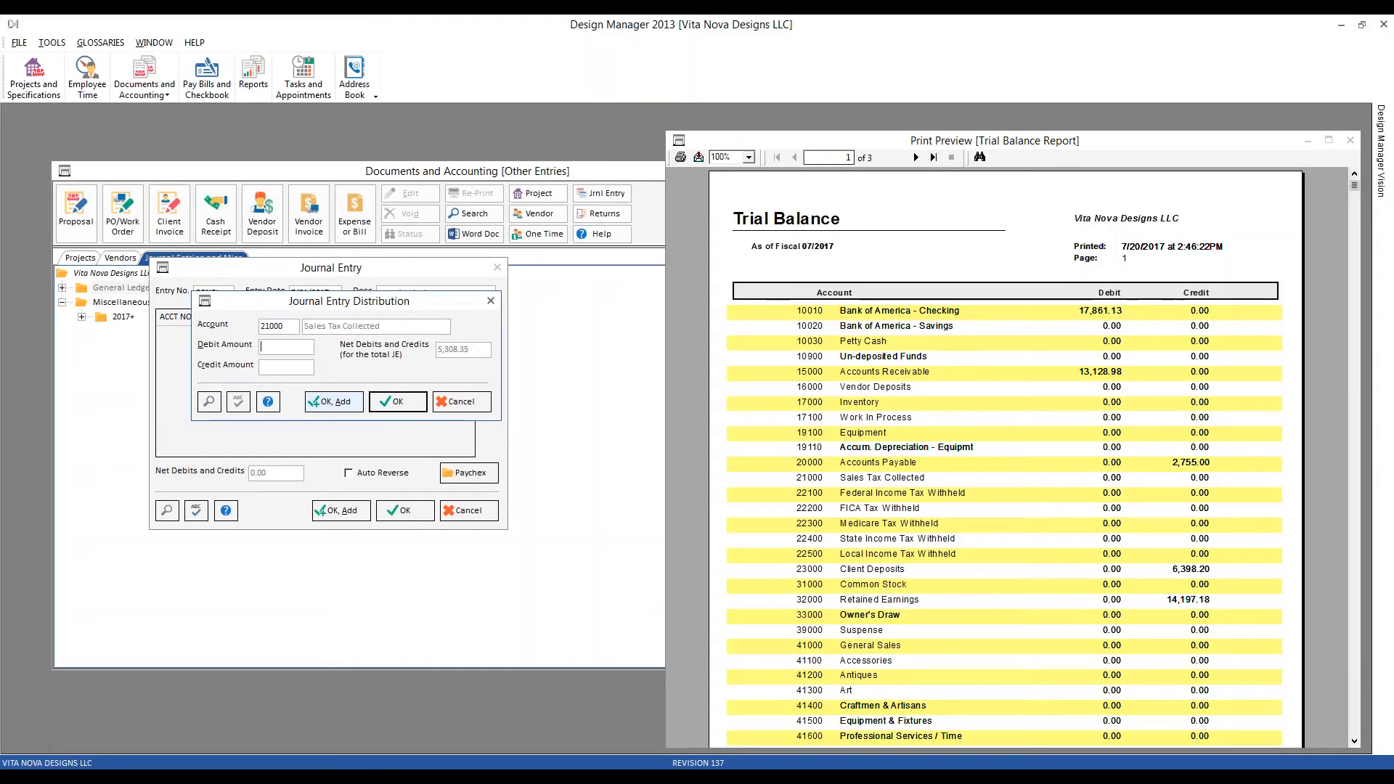
pyautogui.press('Tab')
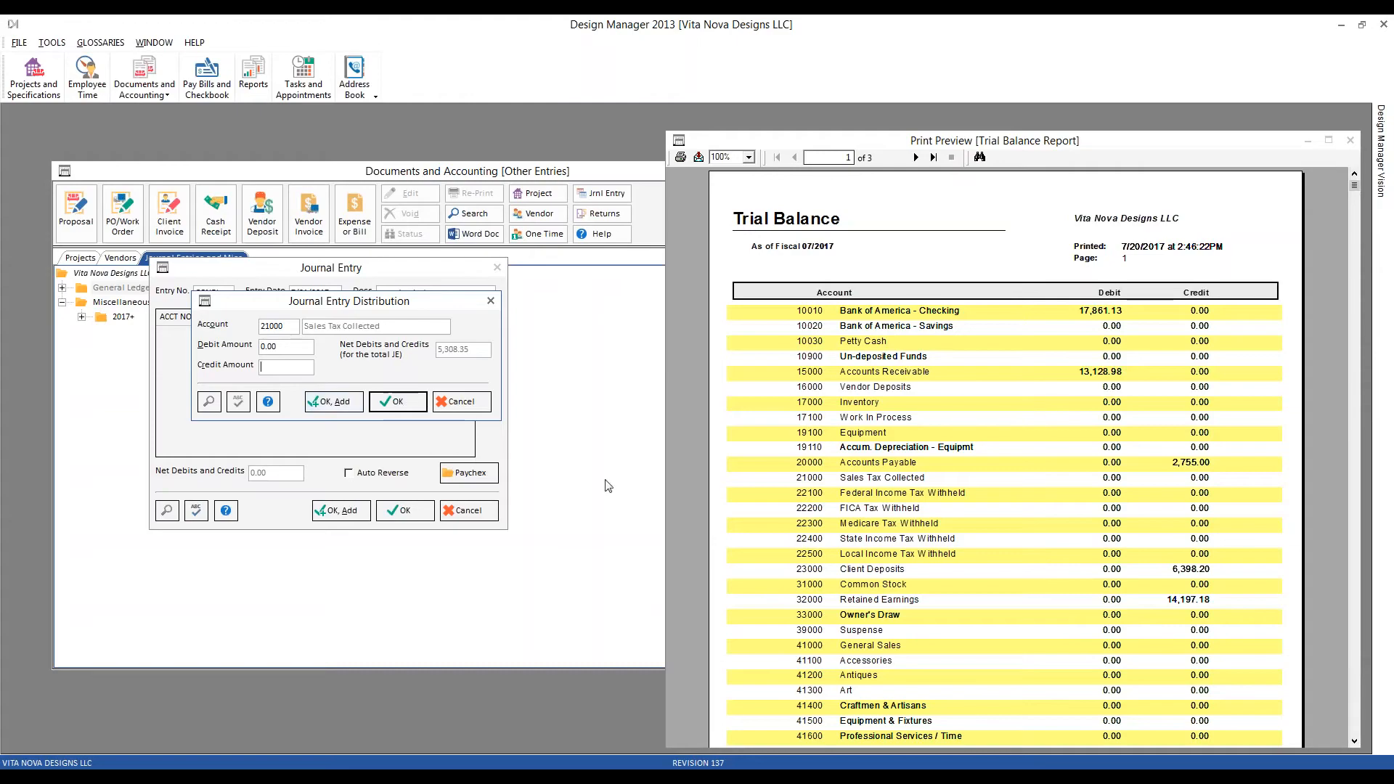
pyautogui.click(637, 777)
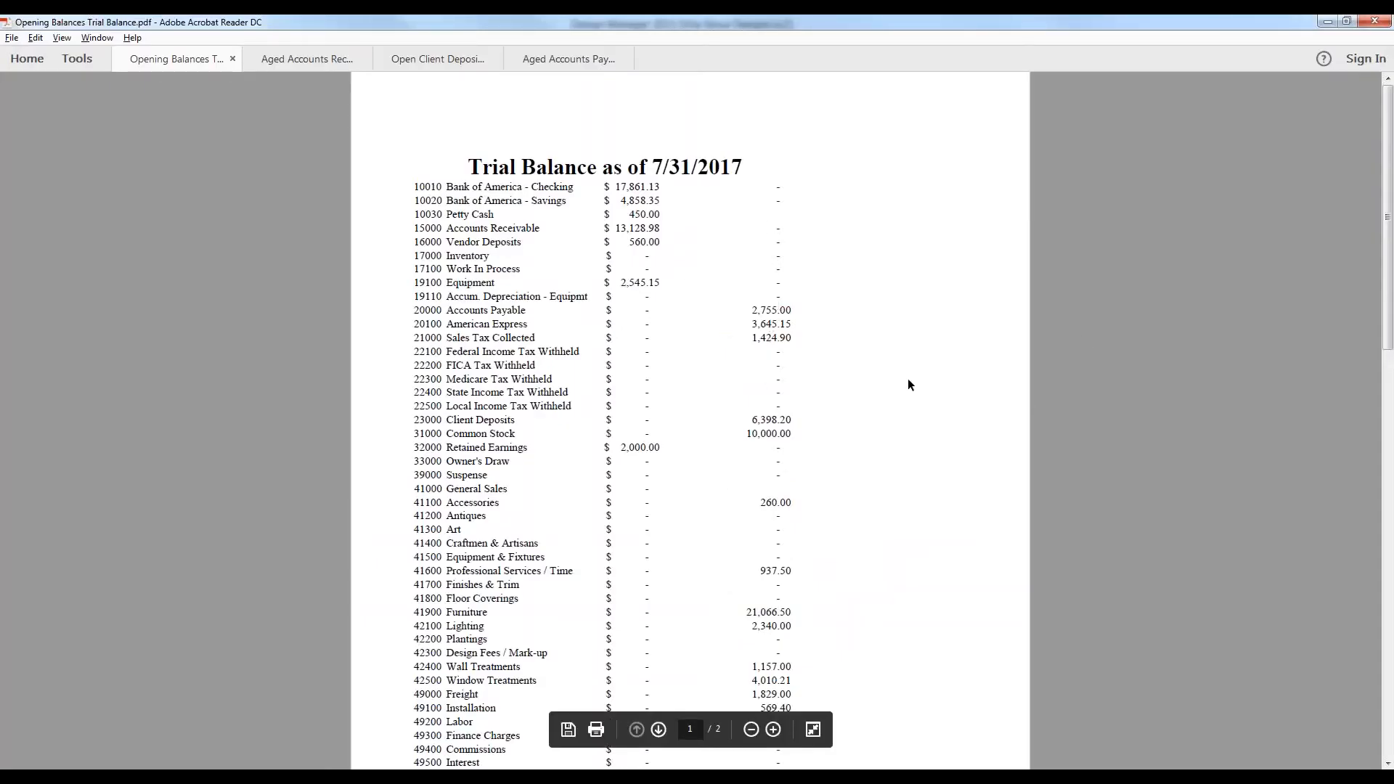
pyautogui.click(1328, 21)
pyautogui.write('1424.90')
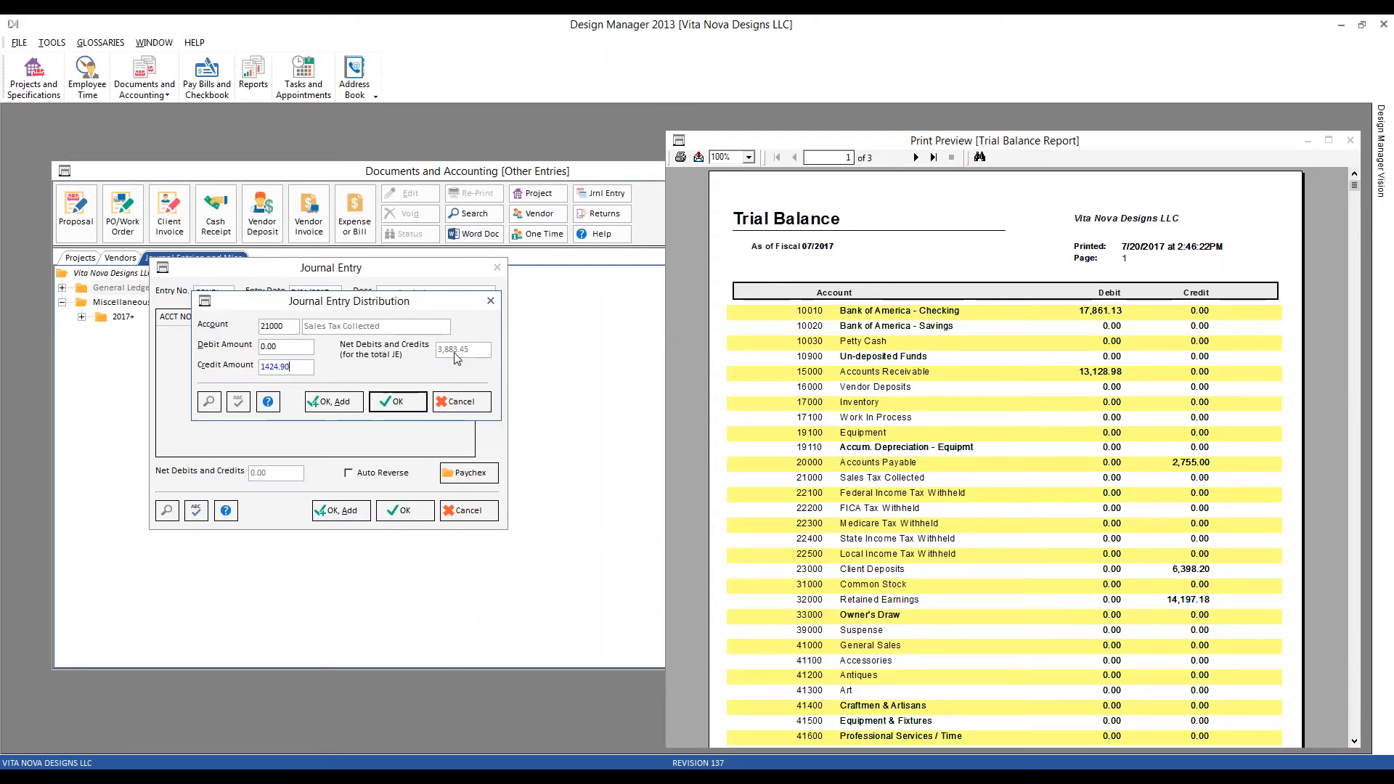
pyautogui.click(398, 403)
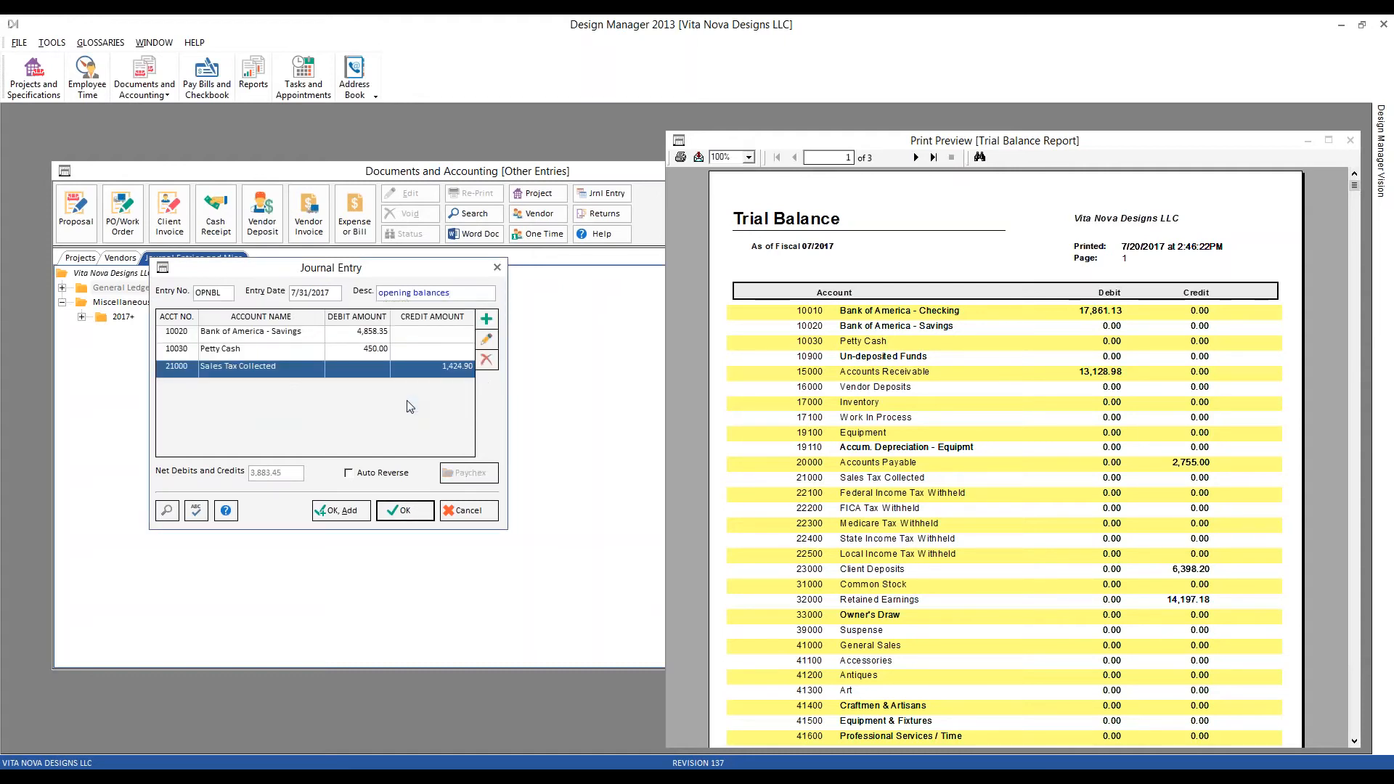
# - Start another distribution line and enter a 16197.18 debit to account 32000 Retained Earnings after consulting the PDF
pyautogui.click(487, 318)
pyautogui.moveTo(254, 142); pyautogui.dragTo(424, 275)
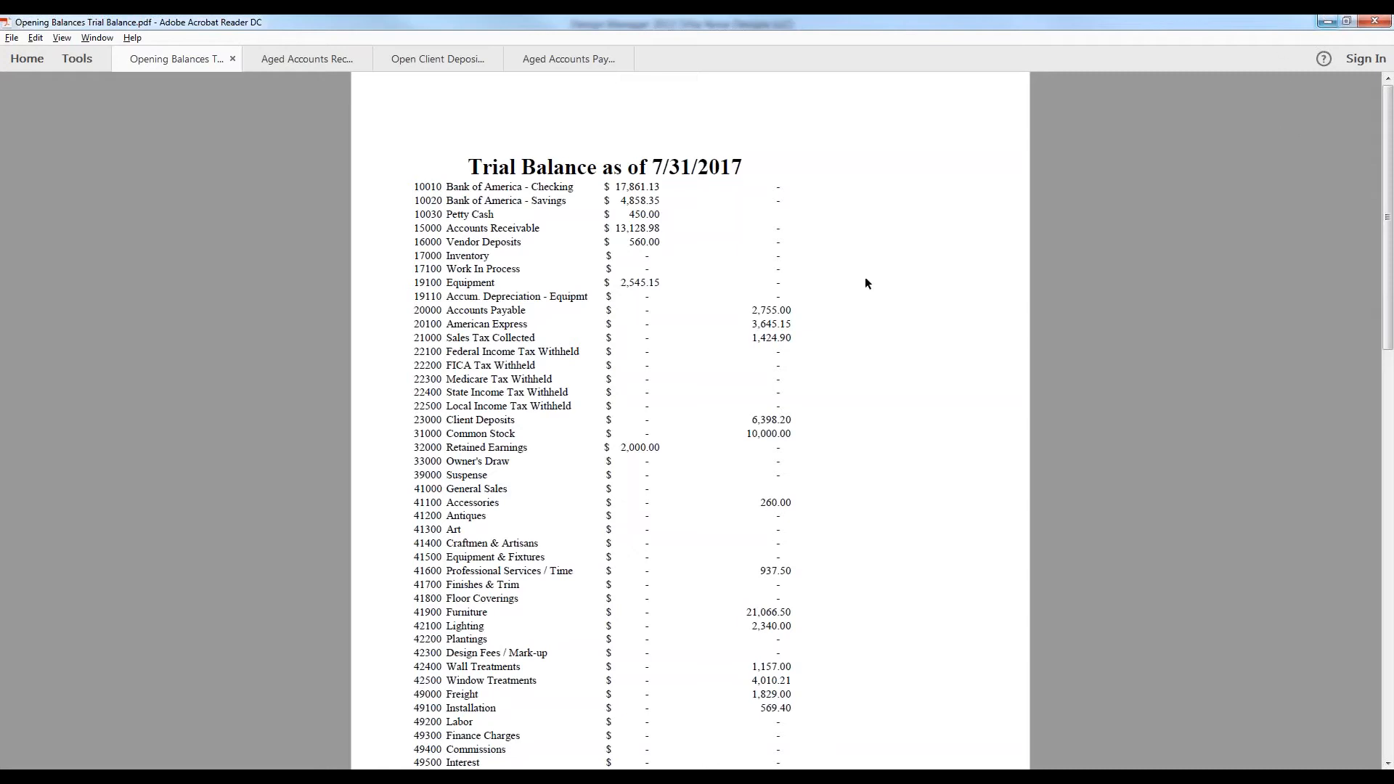
pyautogui.click(1328, 22)
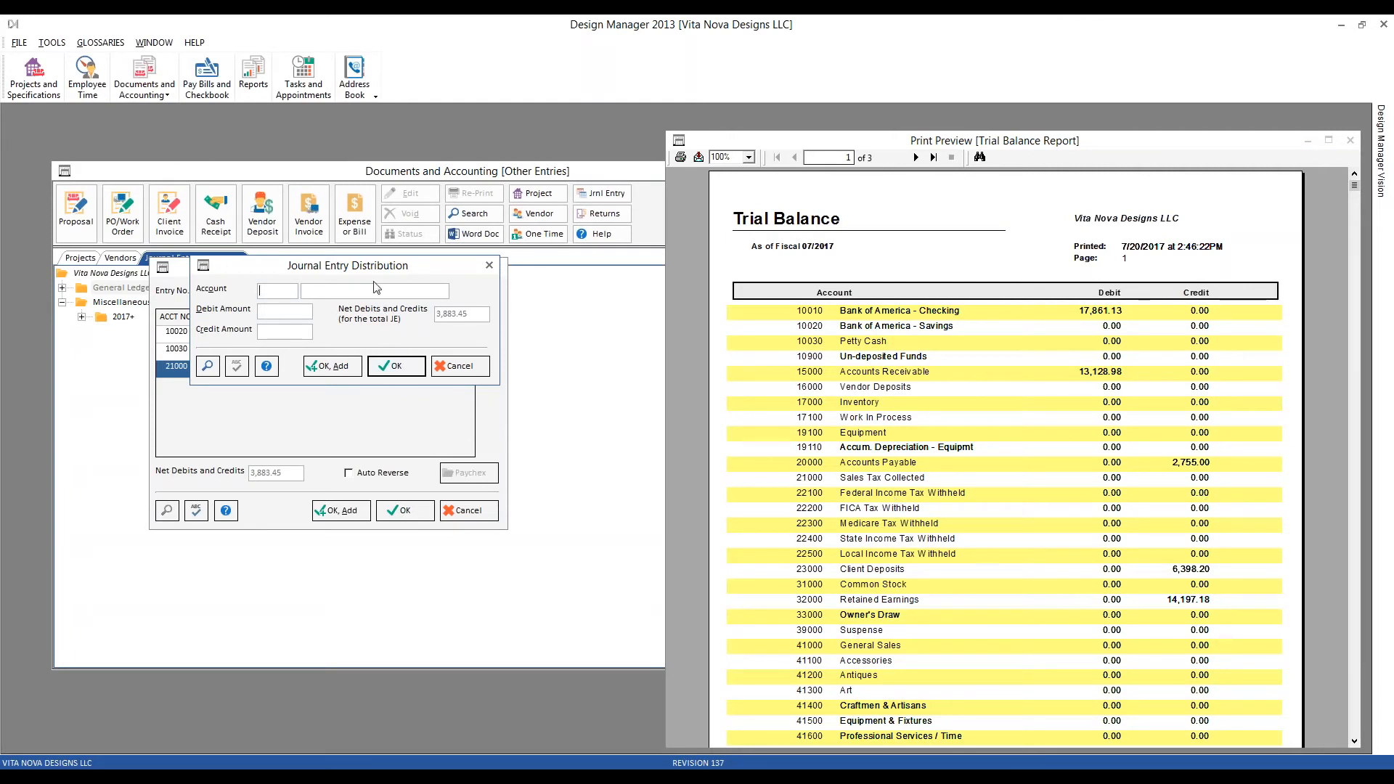
pyautogui.write('32000')
pyautogui.press('Tab')
pyautogui.write('16197.18')
# - Compare the sales account balances, especially 41900 Furniture, in the Trial Balance report with those in the opening balances PDF
pyautogui.click(1045, 445)
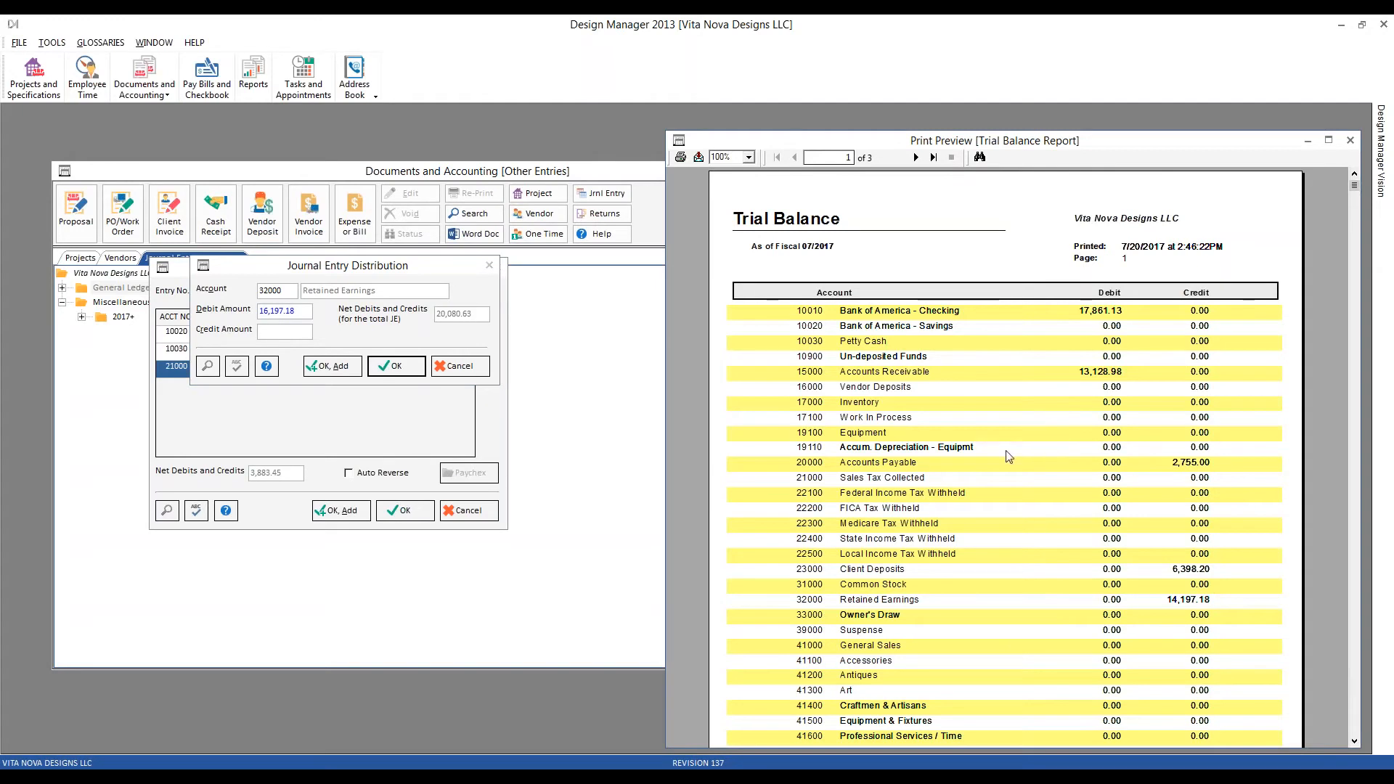
pyautogui.scroll(-3, 1009, 456)
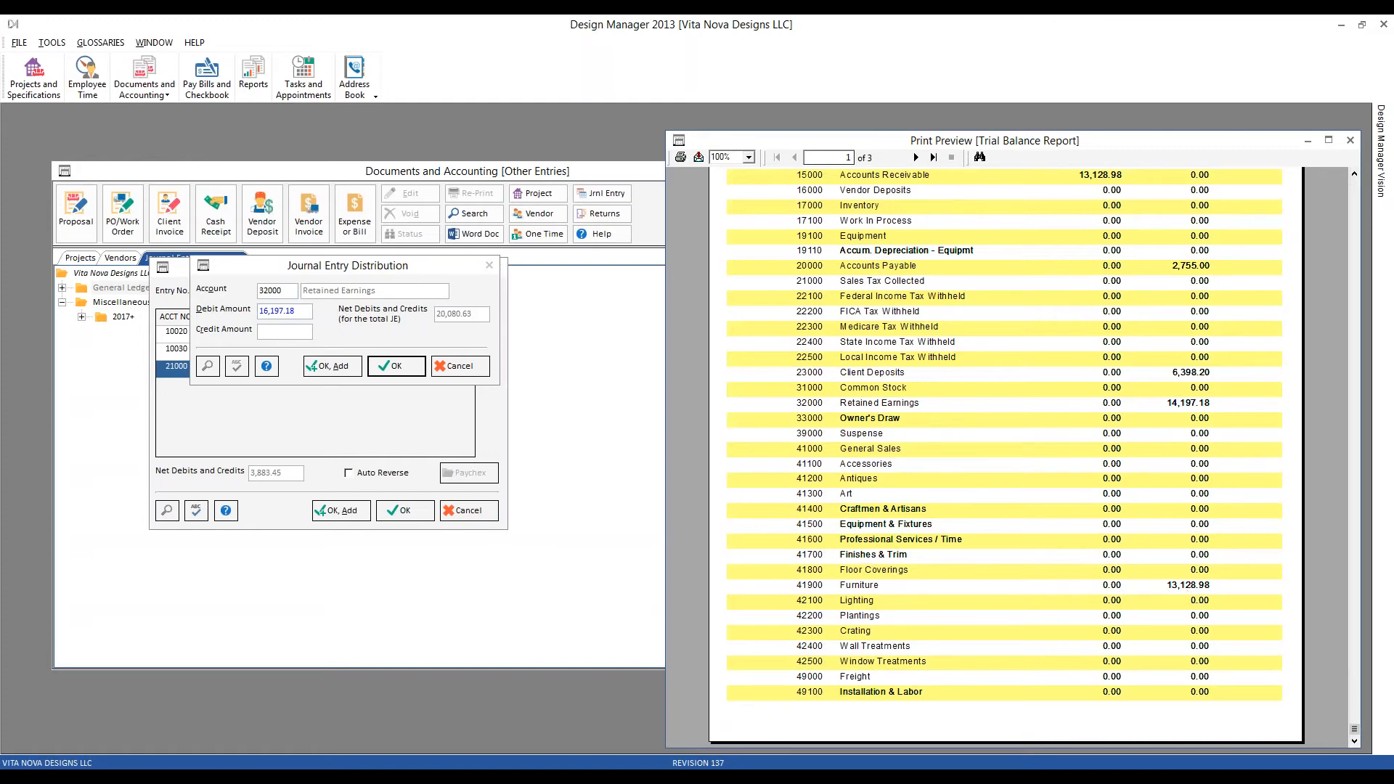
pyautogui.hotkey('alt', 'Tab')
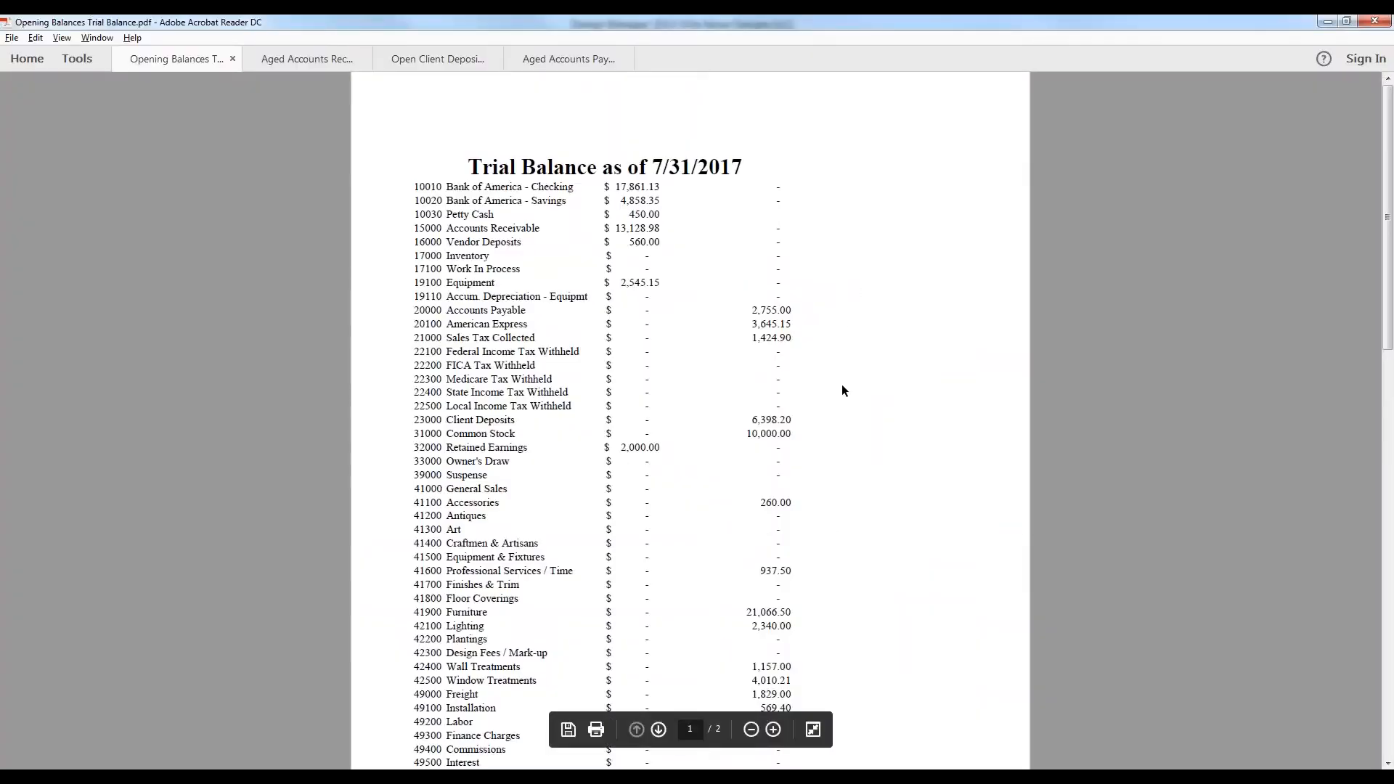
pyautogui.scroll(-1, 842, 385)
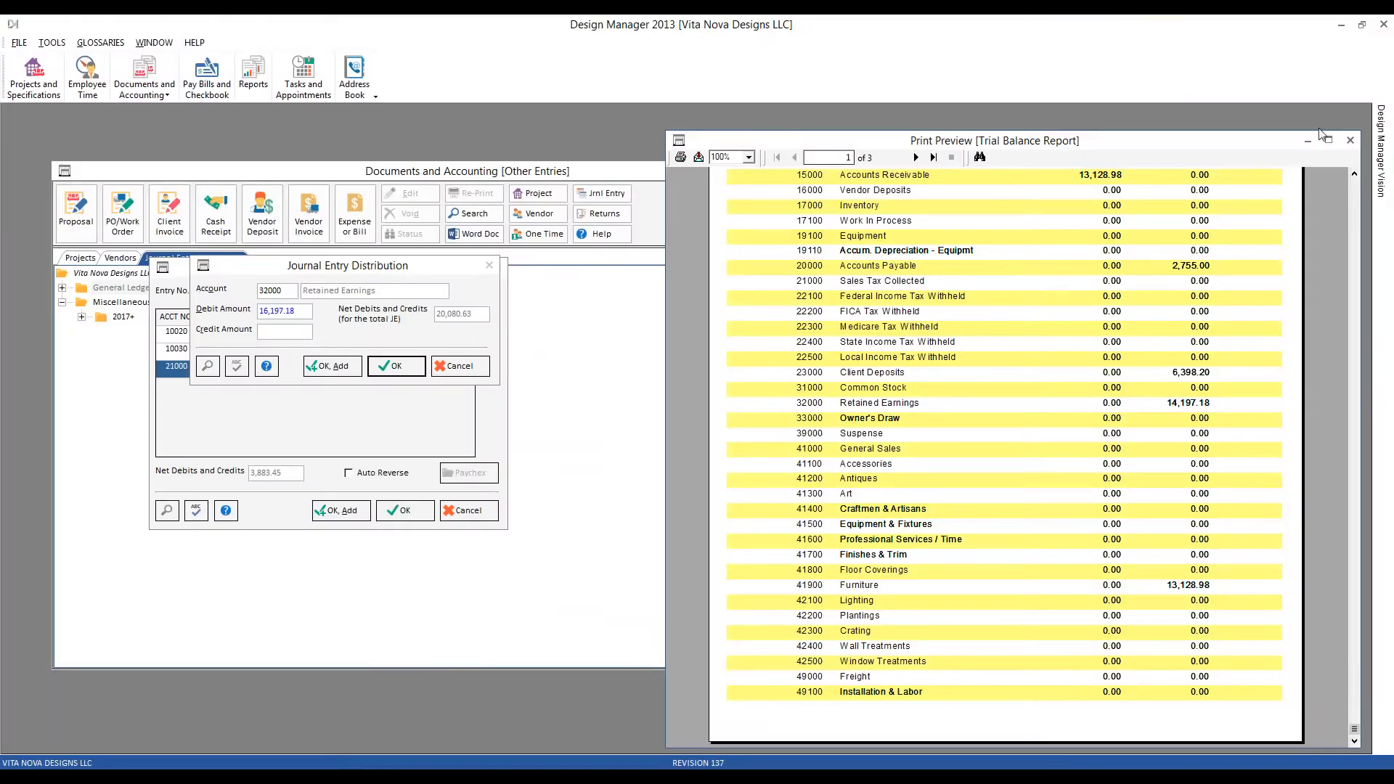
pyautogui.click(1327, 21)
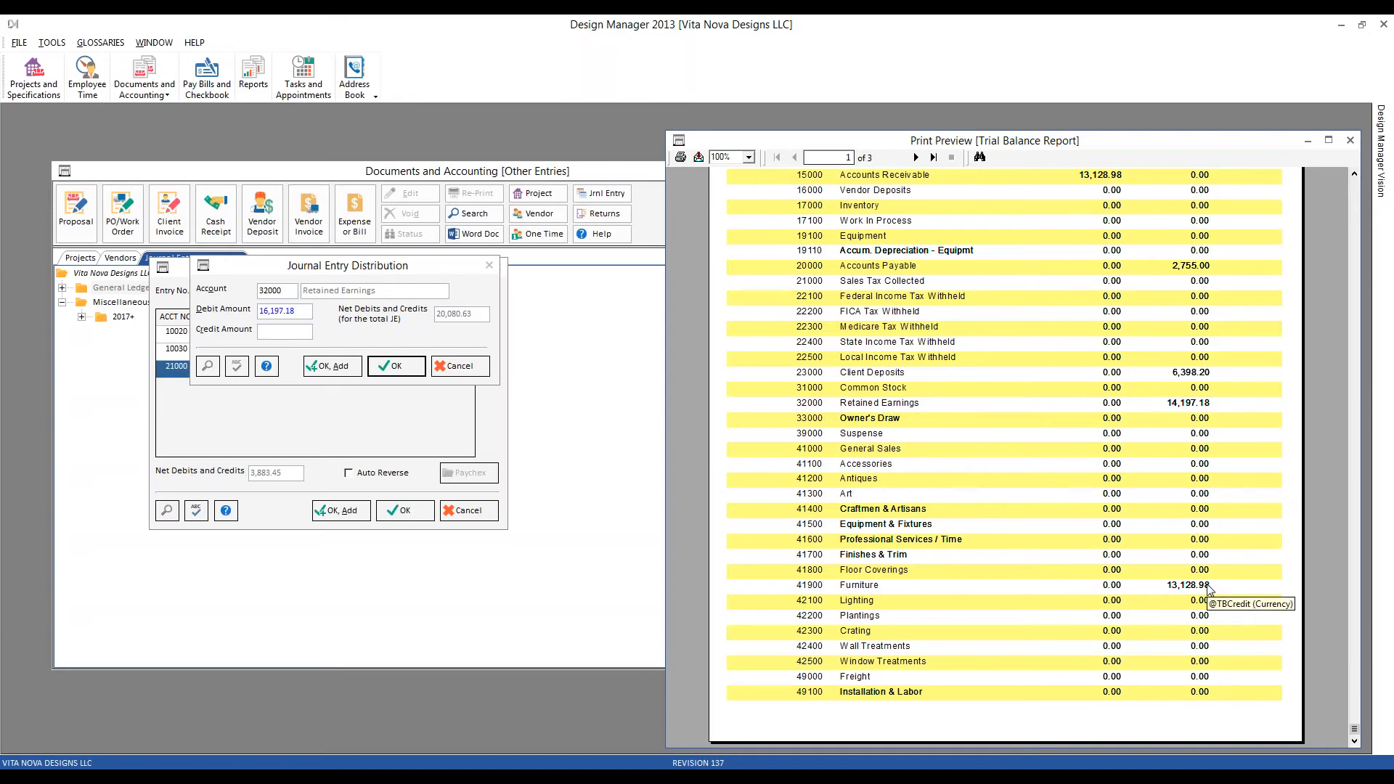
pyautogui.click(558, 778)
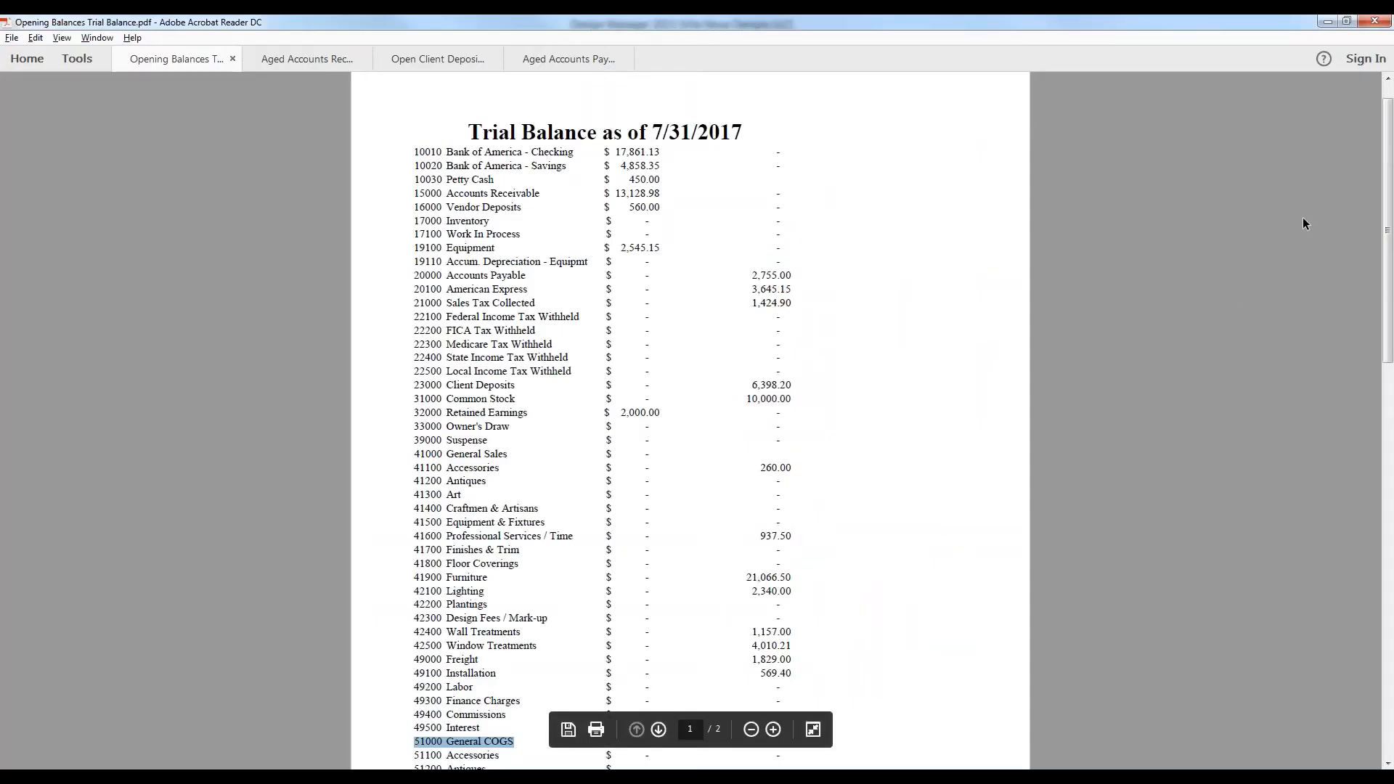
pyautogui.click(1328, 21)
# - Save the Retained Earnings line and add a distribution line crediting 7937.52 to account 41900 Furniture
pyautogui.click(333, 363)
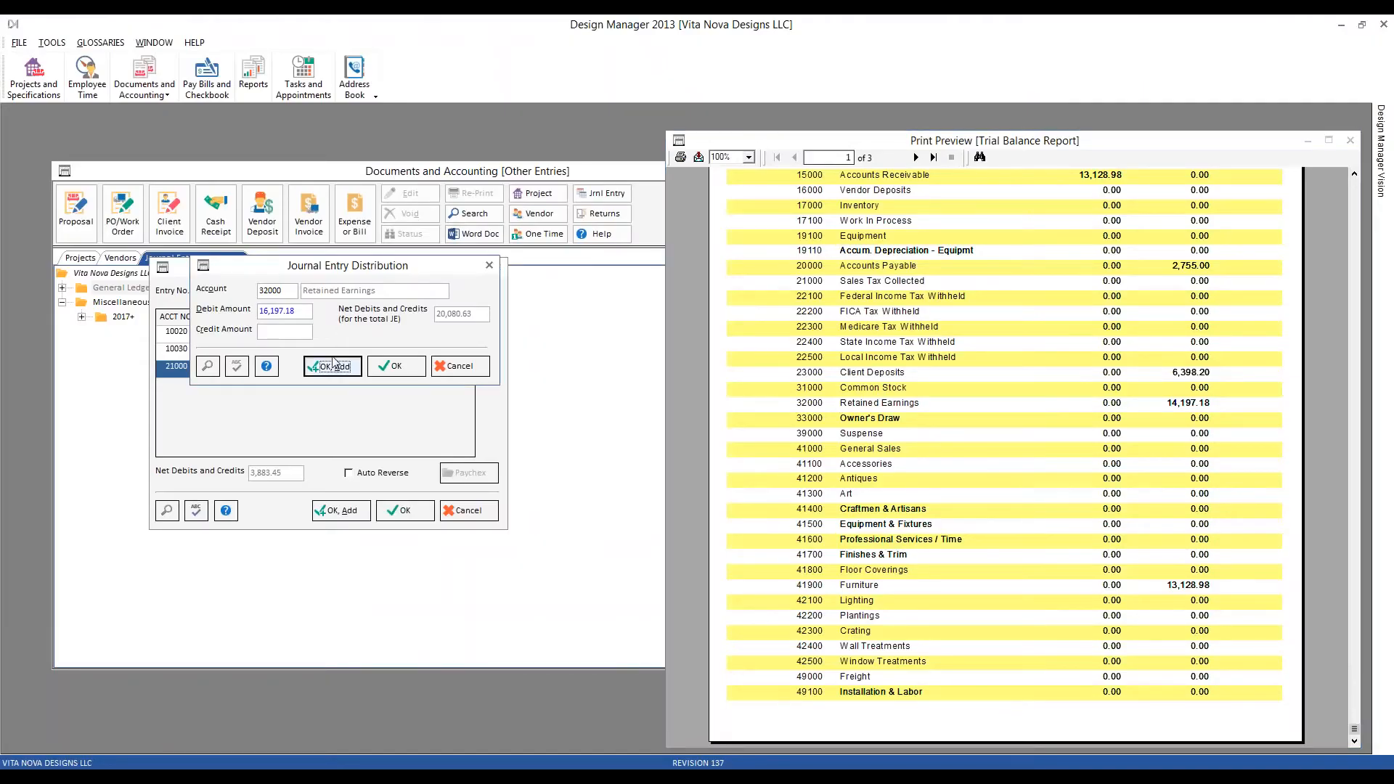
pyautogui.write('4')
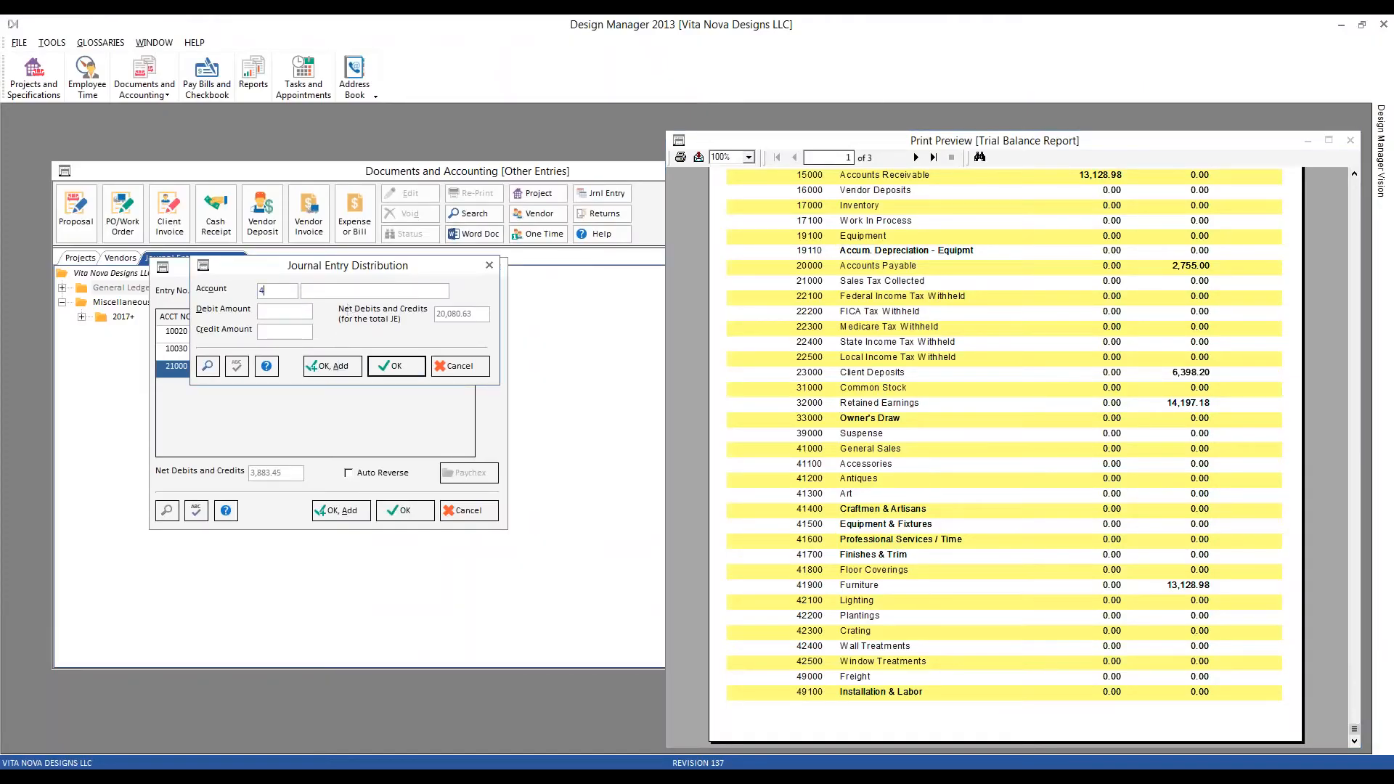
pyautogui.write('1900')
pyautogui.press('Tab')
pyautogui.press('Tab')
pyautogui.write('7937.52')
pyautogui.press('Tab')
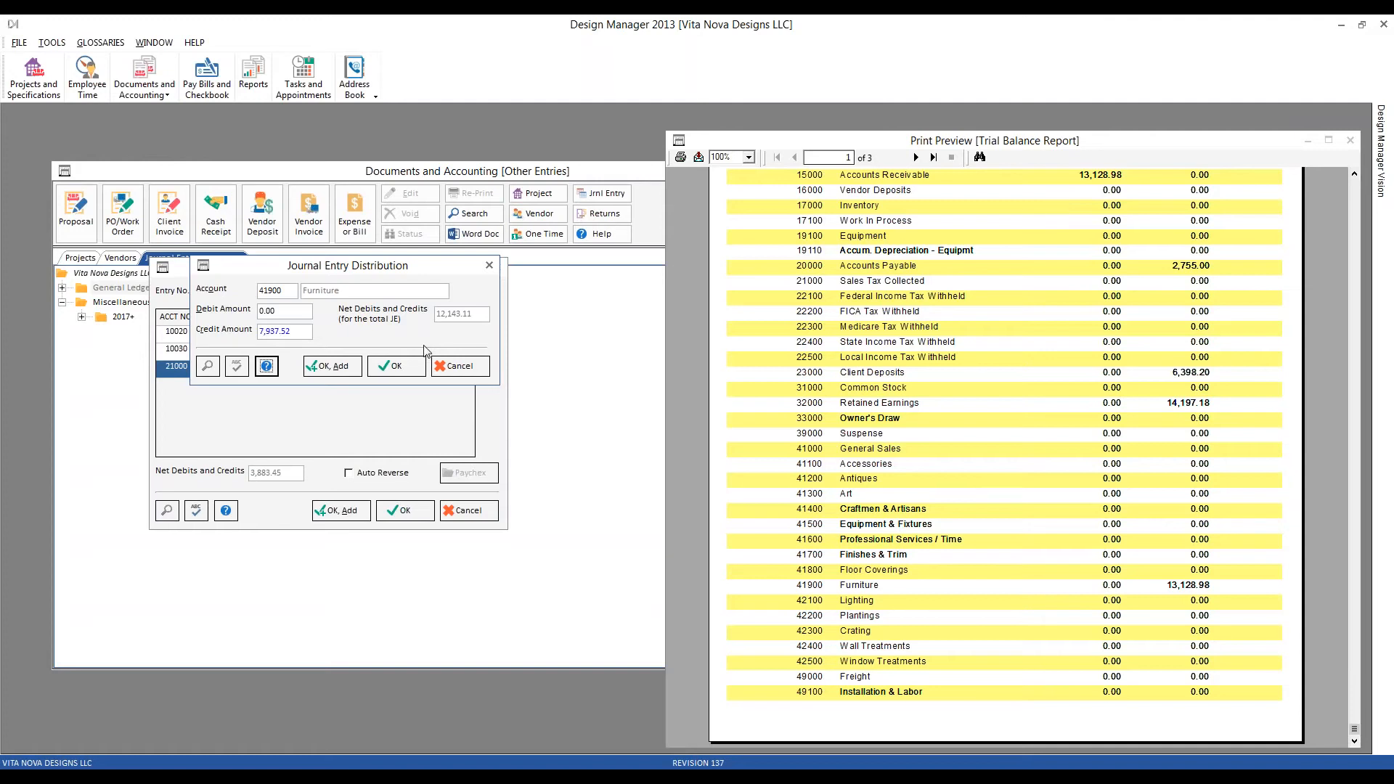
pyautogui.click(391, 365)
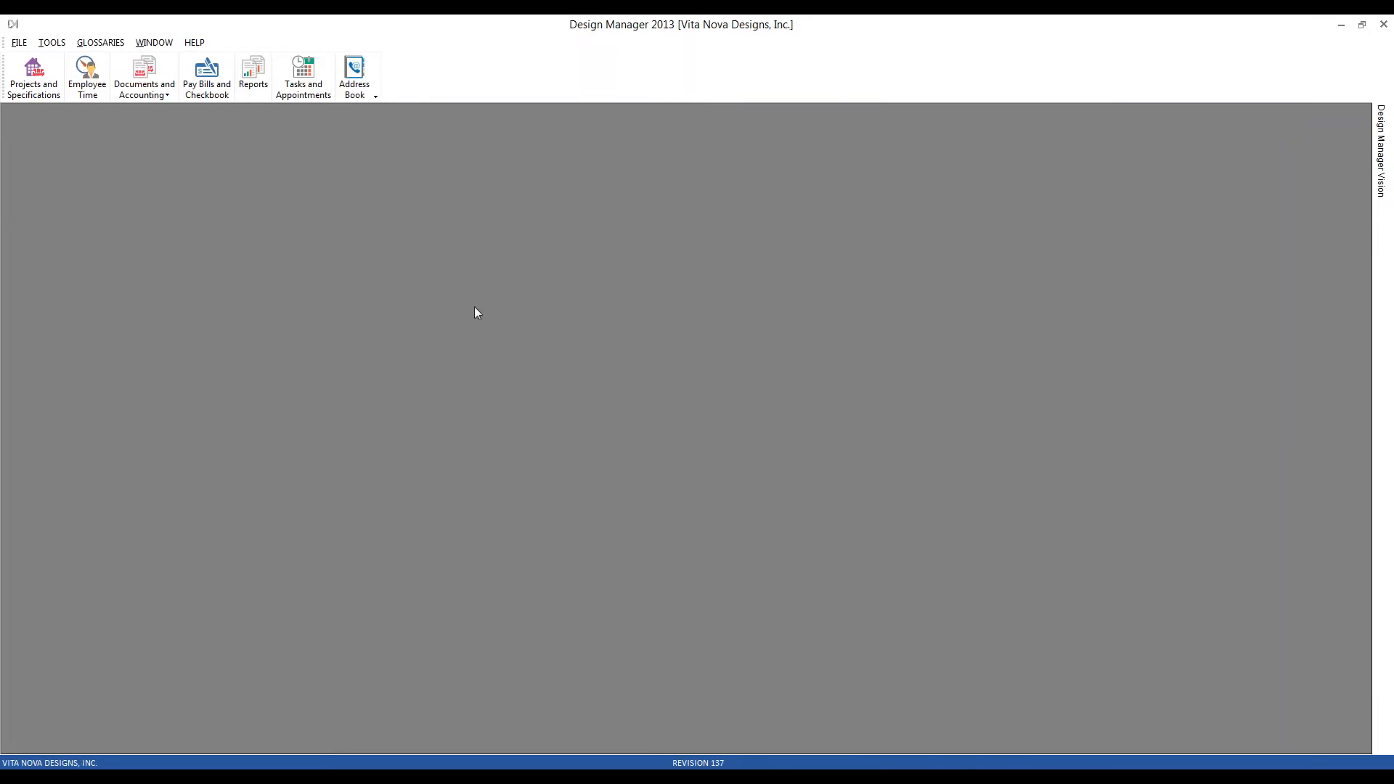
# - Open the OPNBL Initial Account Balances journal entry from the 07/2017 general ledger journal entries in Documents and Accounting
pyautogui.click(154, 95)
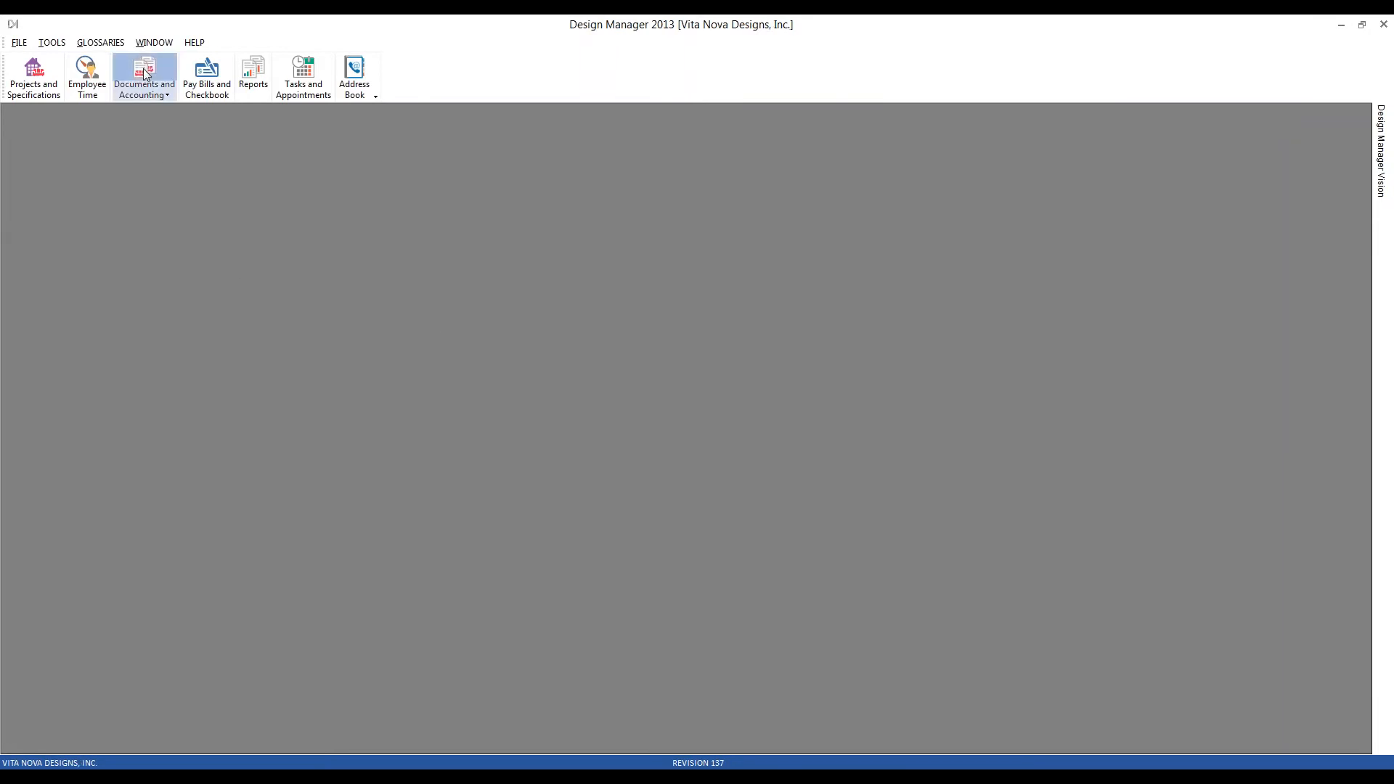
pyautogui.moveTo(167, 122); pyautogui.dragTo(204, 164)
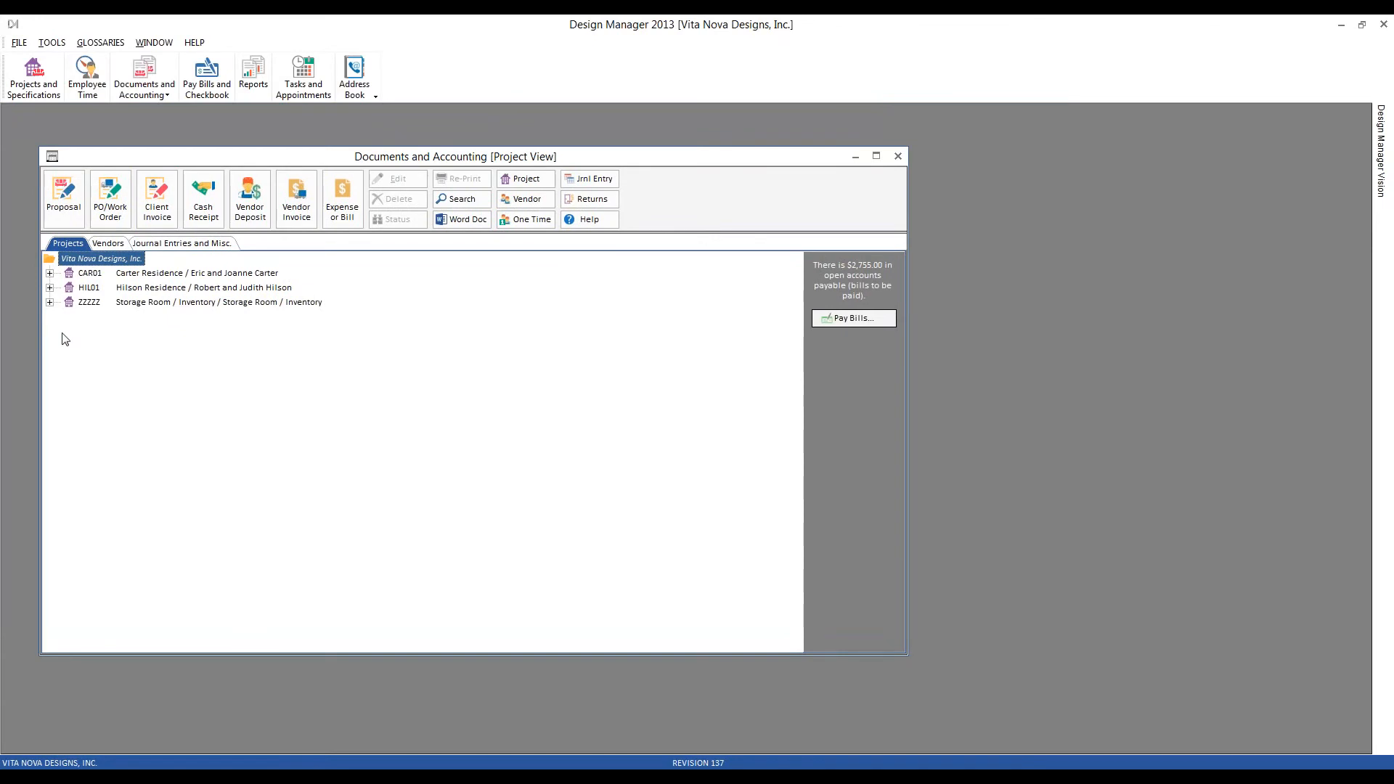
pyautogui.click(192, 244)
pyautogui.click(49, 273)
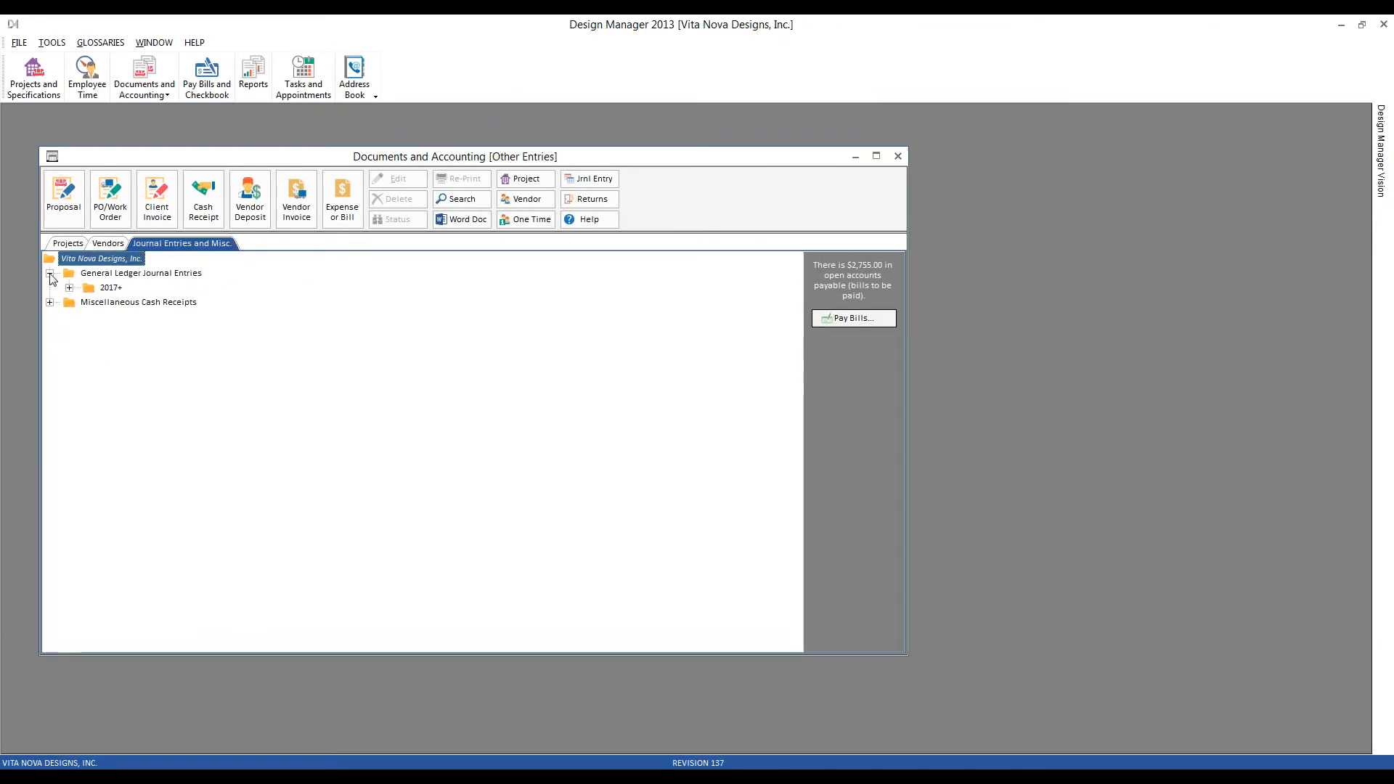
pyautogui.click(70, 287)
pyautogui.click(89, 302)
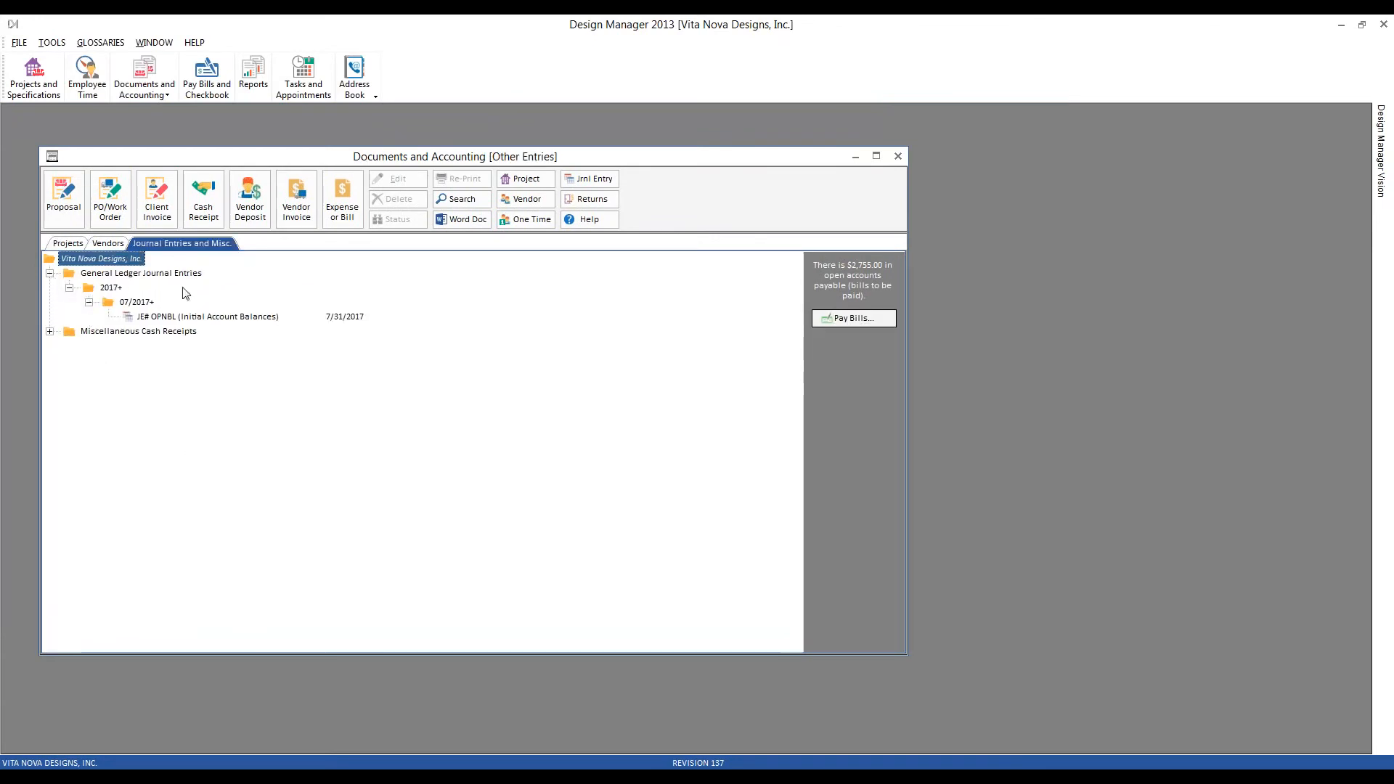
pyautogui.click(185, 317)
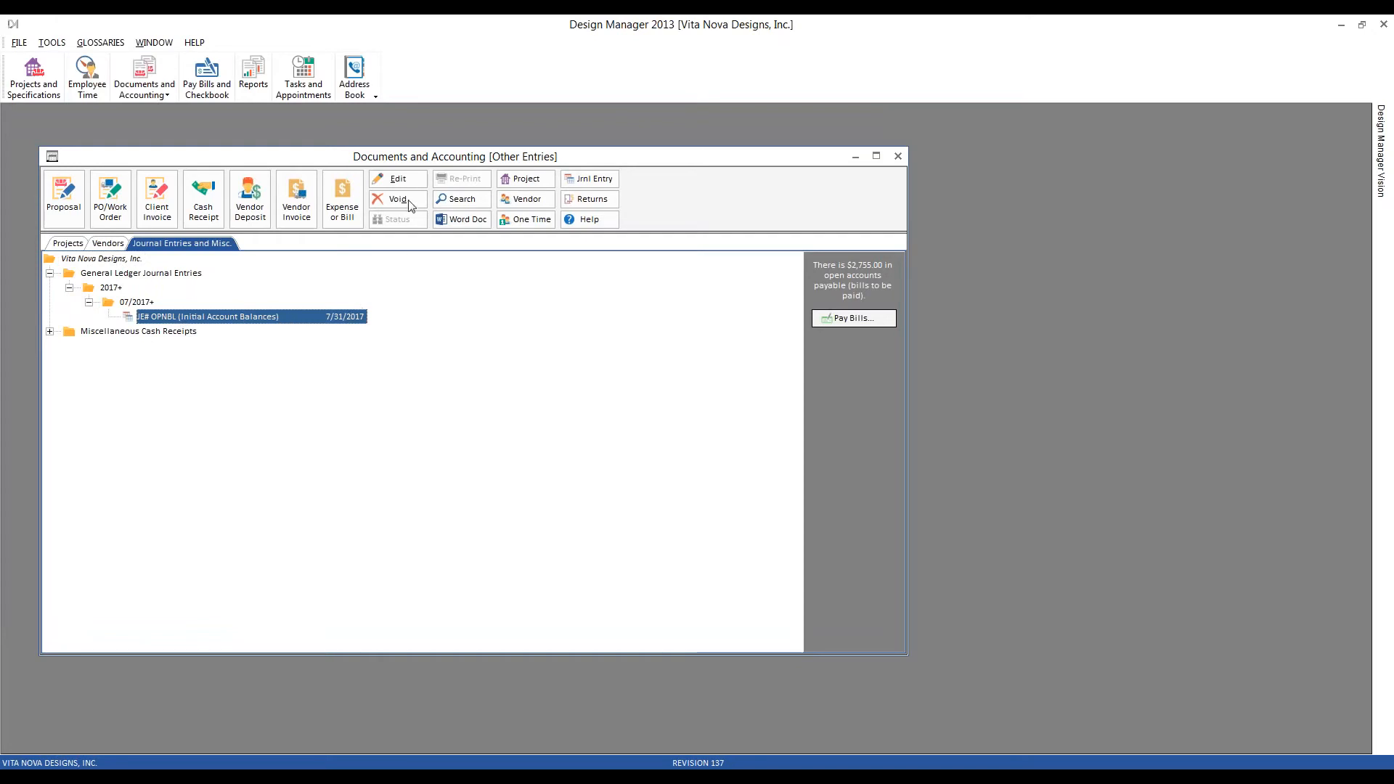
pyautogui.click(396, 180)
# - Review the OPNBL entry's distribution lines and its net debits and credits, and close it without changes
pyautogui.click(504, 479)
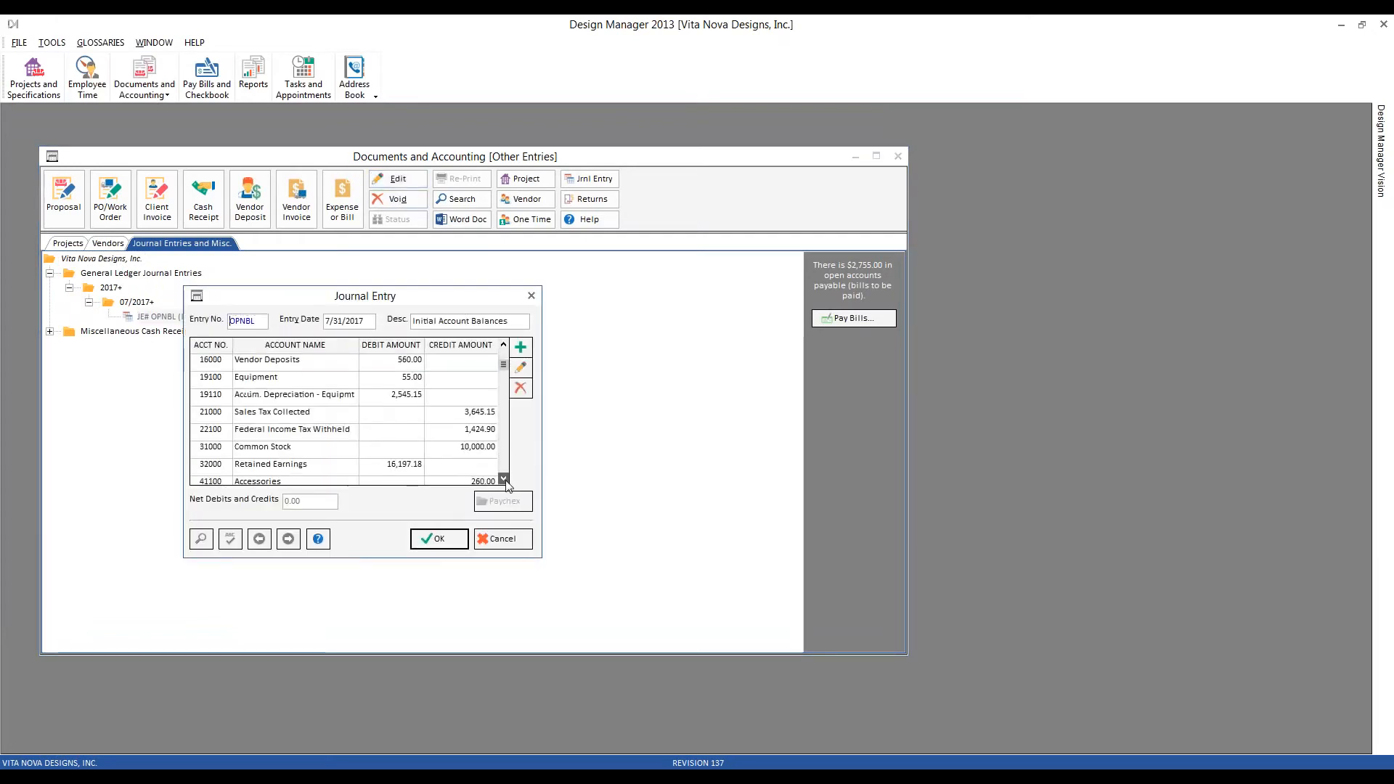
pyautogui.click(504, 479)
pyautogui.click(503, 479)
pyautogui.click(503, 479)
pyautogui.click(504, 479)
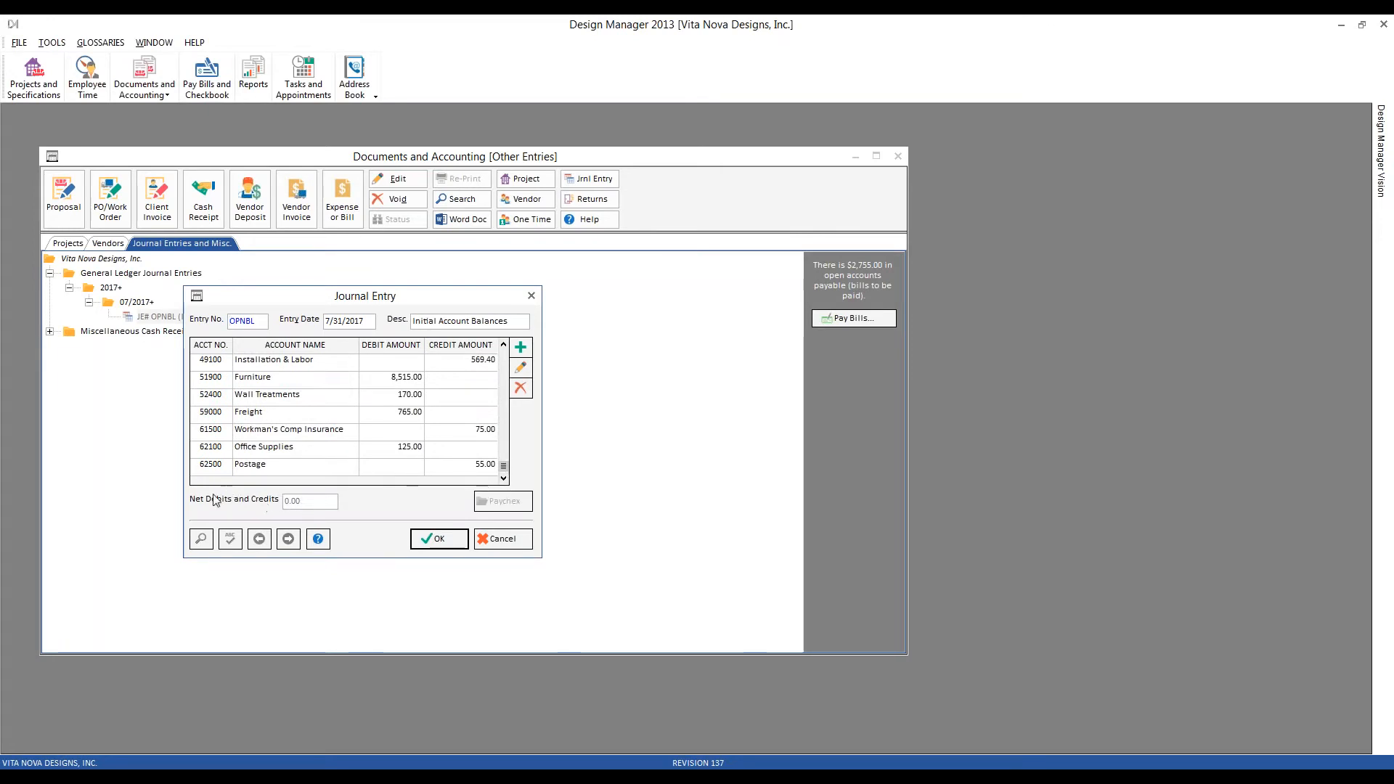
pyautogui.click(502, 545)
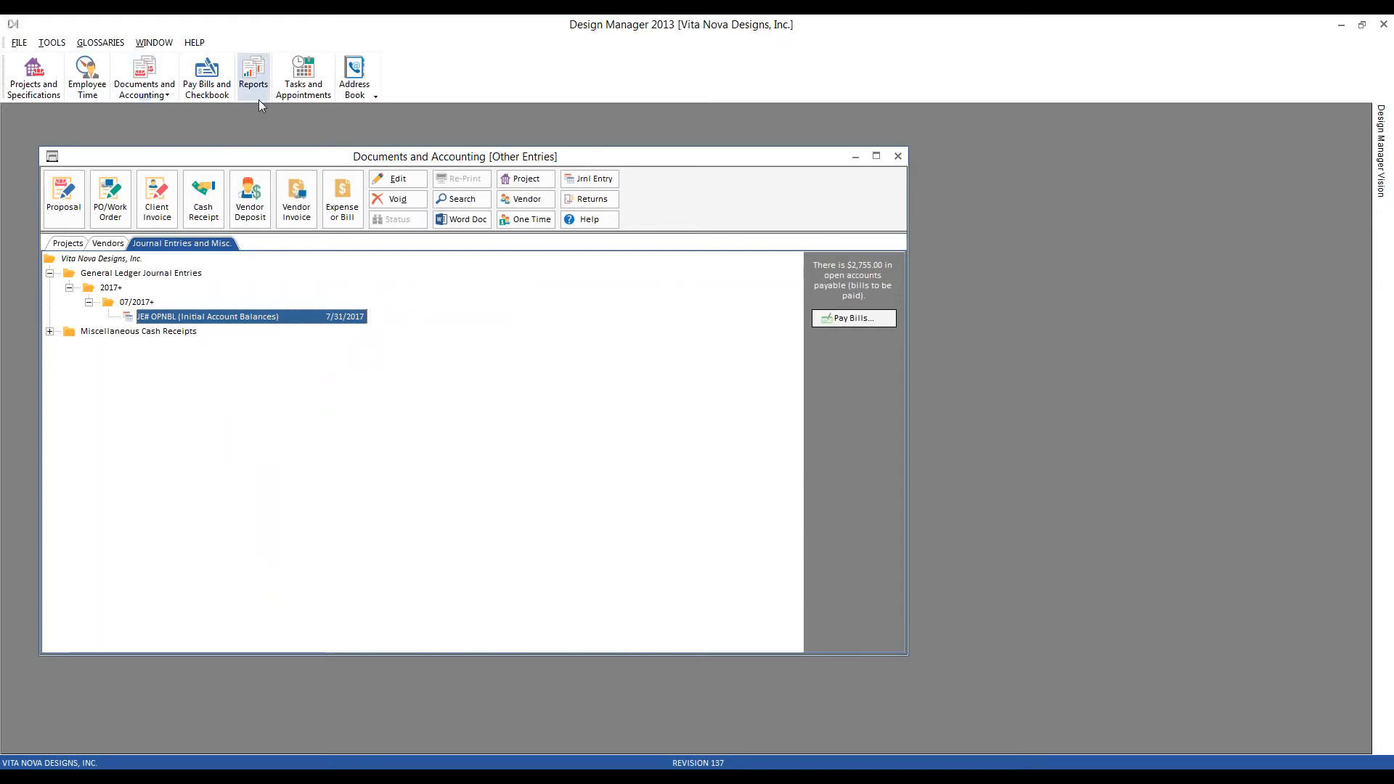
# - Run the Trial Balance favorite report for month ending 07/2017 without suppressing zero accounts
pyautogui.click(259, 74)
pyautogui.click(92, 132)
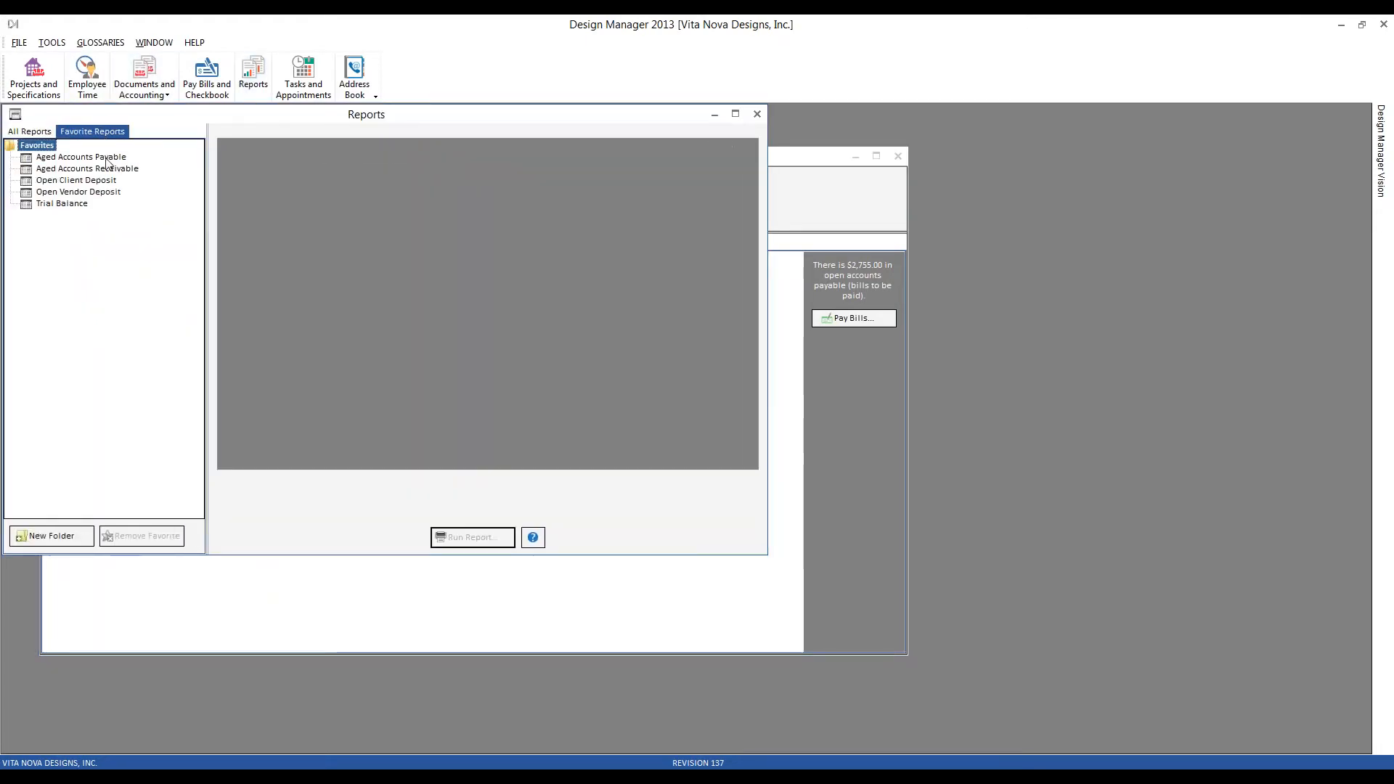
pyautogui.click(75, 207)
pyautogui.doubleClick(76, 206)
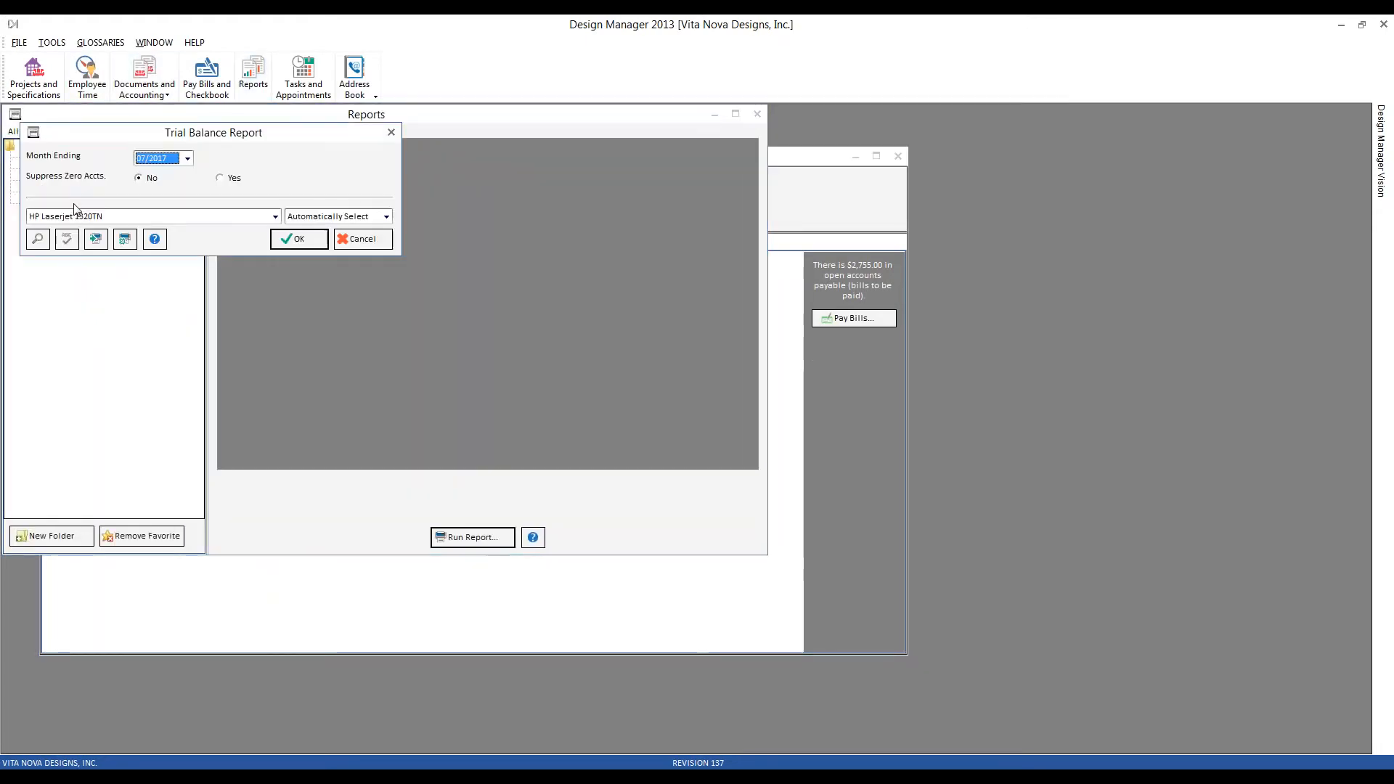
pyautogui.click(299, 240)
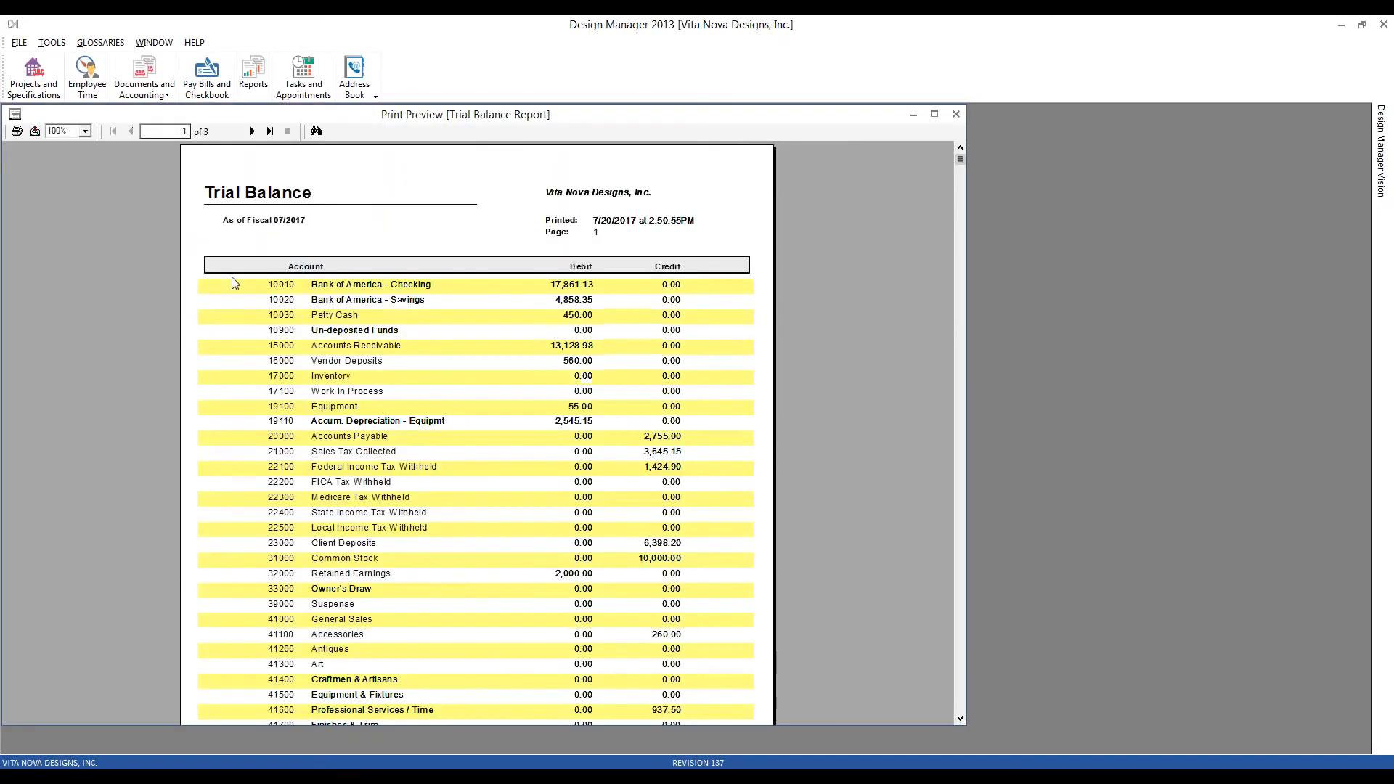
# - Compare the Trial Balance report's debit and credit totals with those in the Opening Balances Trial Balance PDF
pyautogui.scroll(-3, 236, 285)
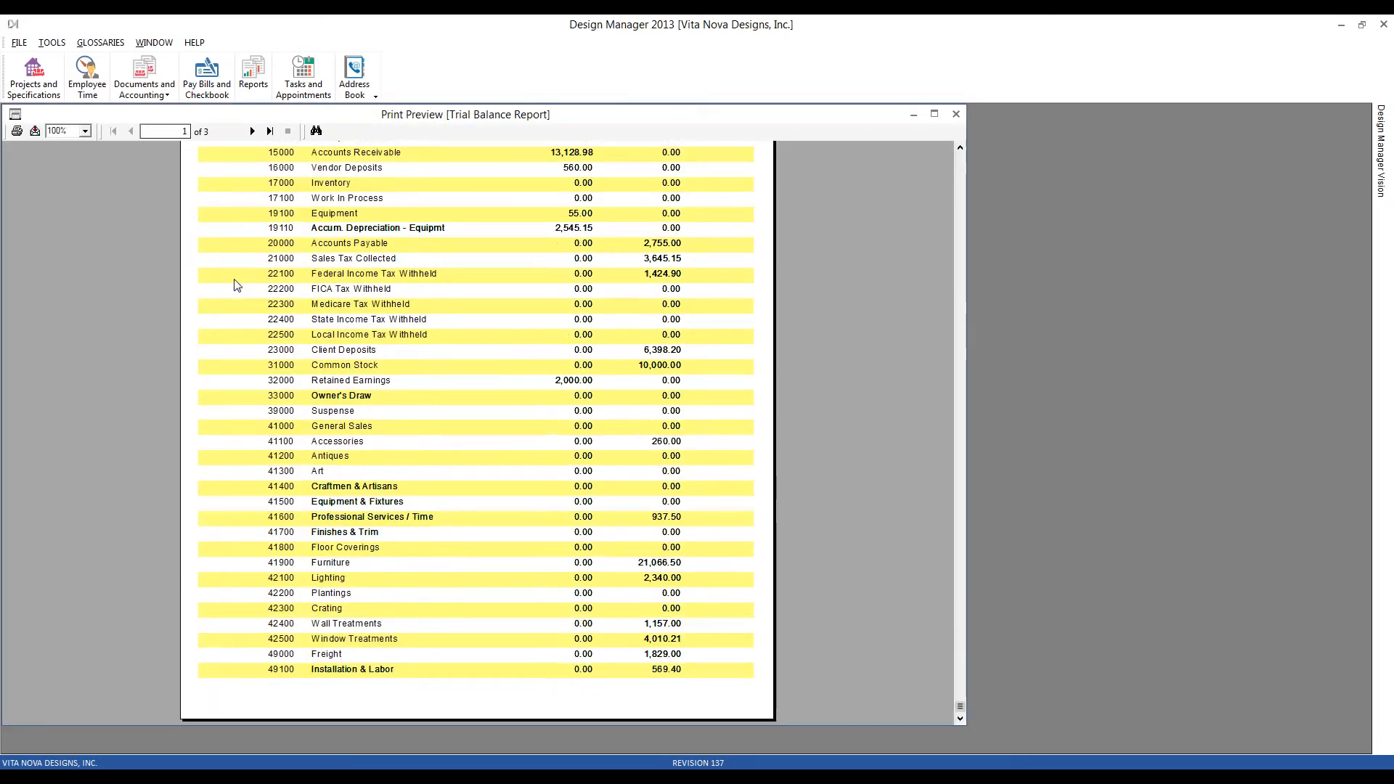
pyautogui.click(252, 132)
pyautogui.click(252, 131)
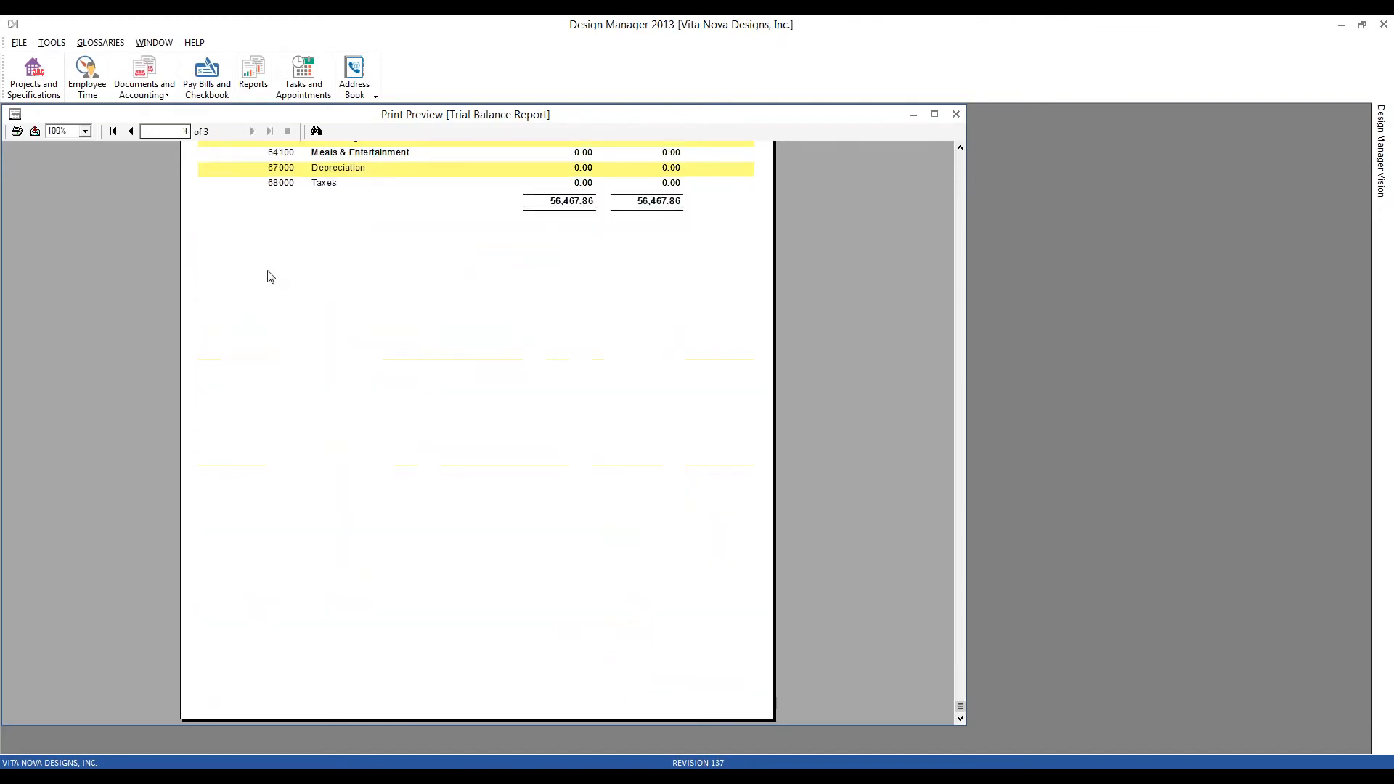
pyautogui.scroll(3, 268, 276)
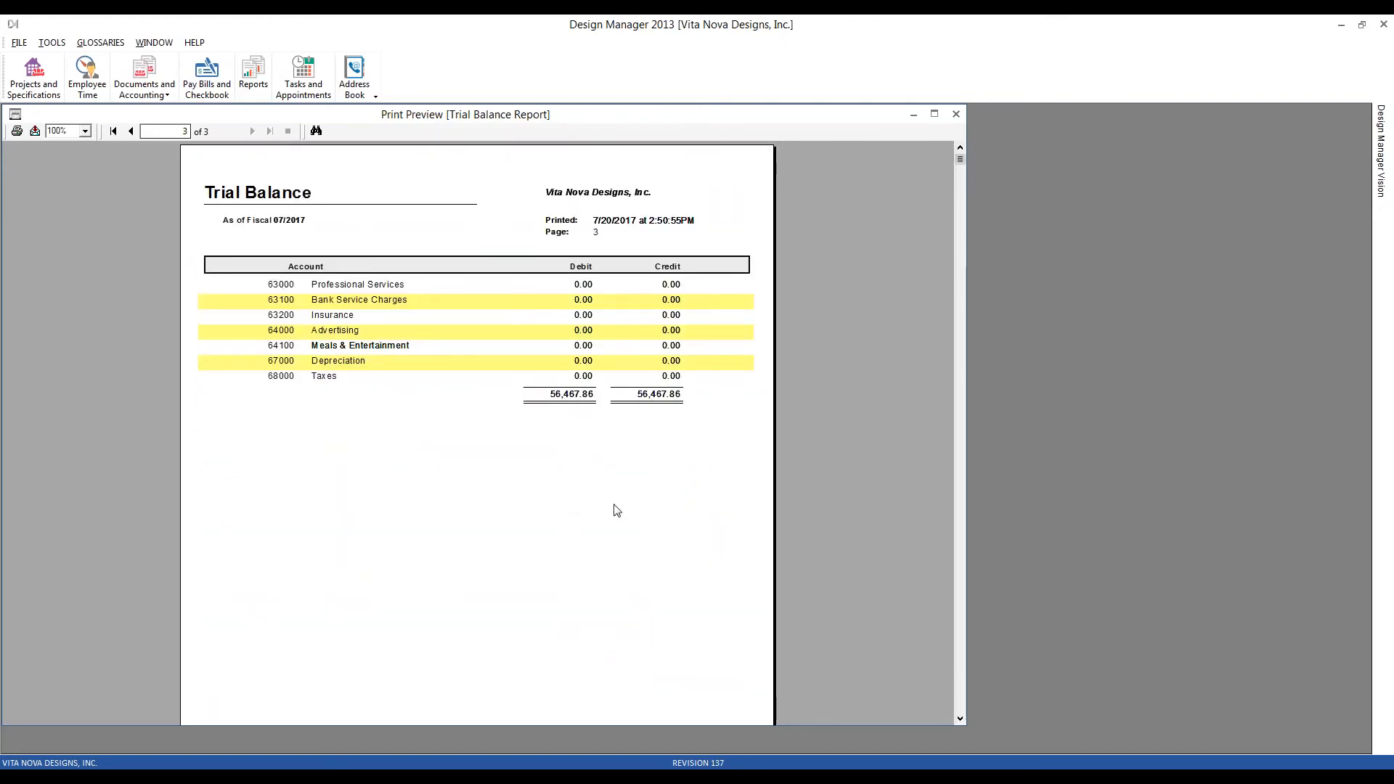
pyautogui.click(535, 765)
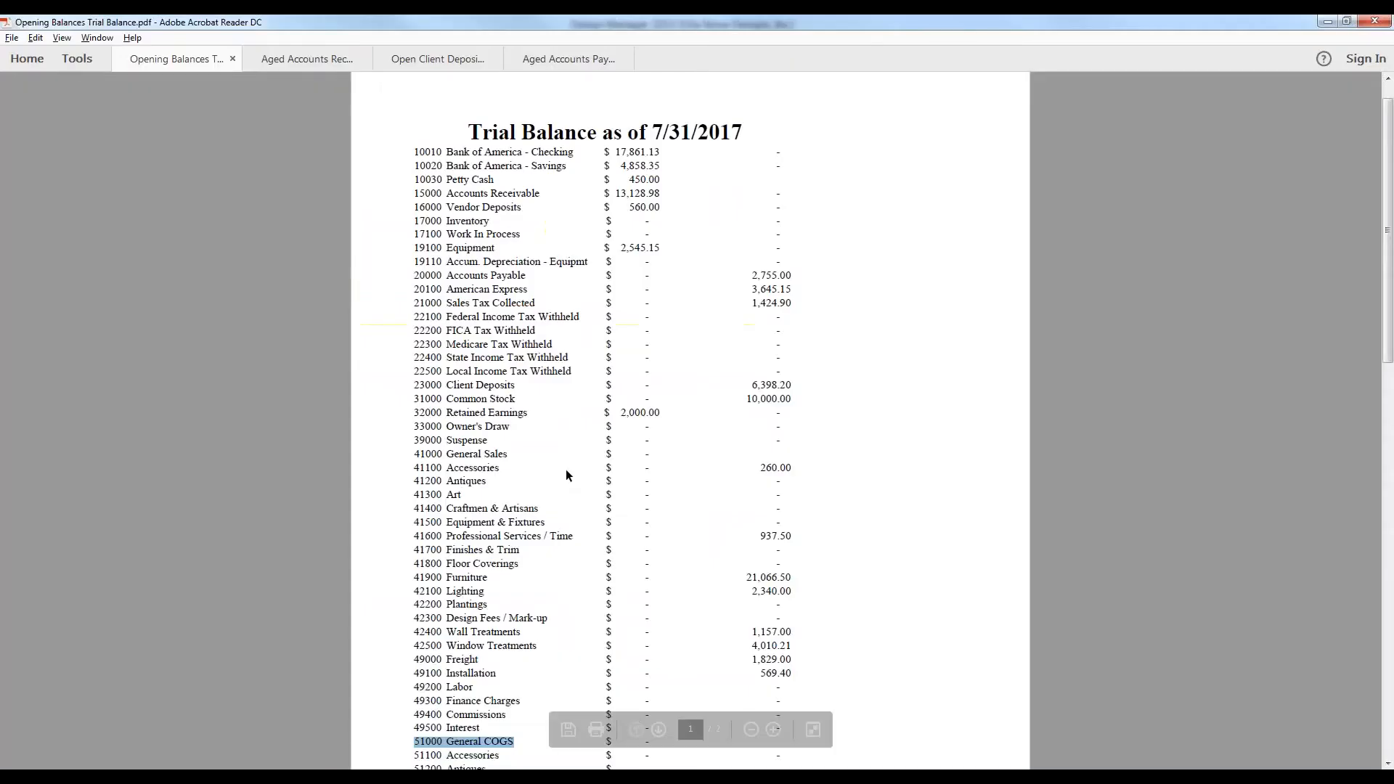
pyautogui.scroll(-2, 381, 369)
pyautogui.scroll(-15, 377, 374)
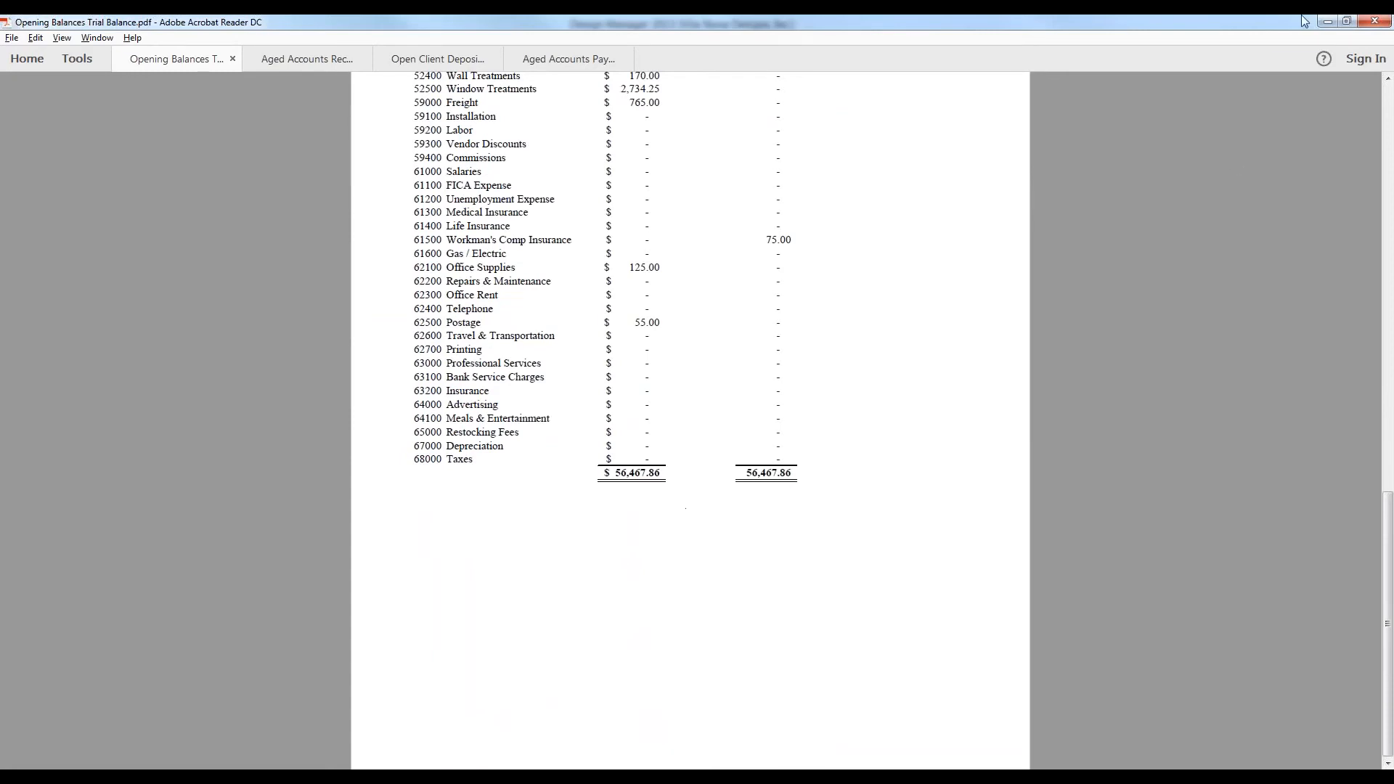
pyautogui.click(1327, 21)
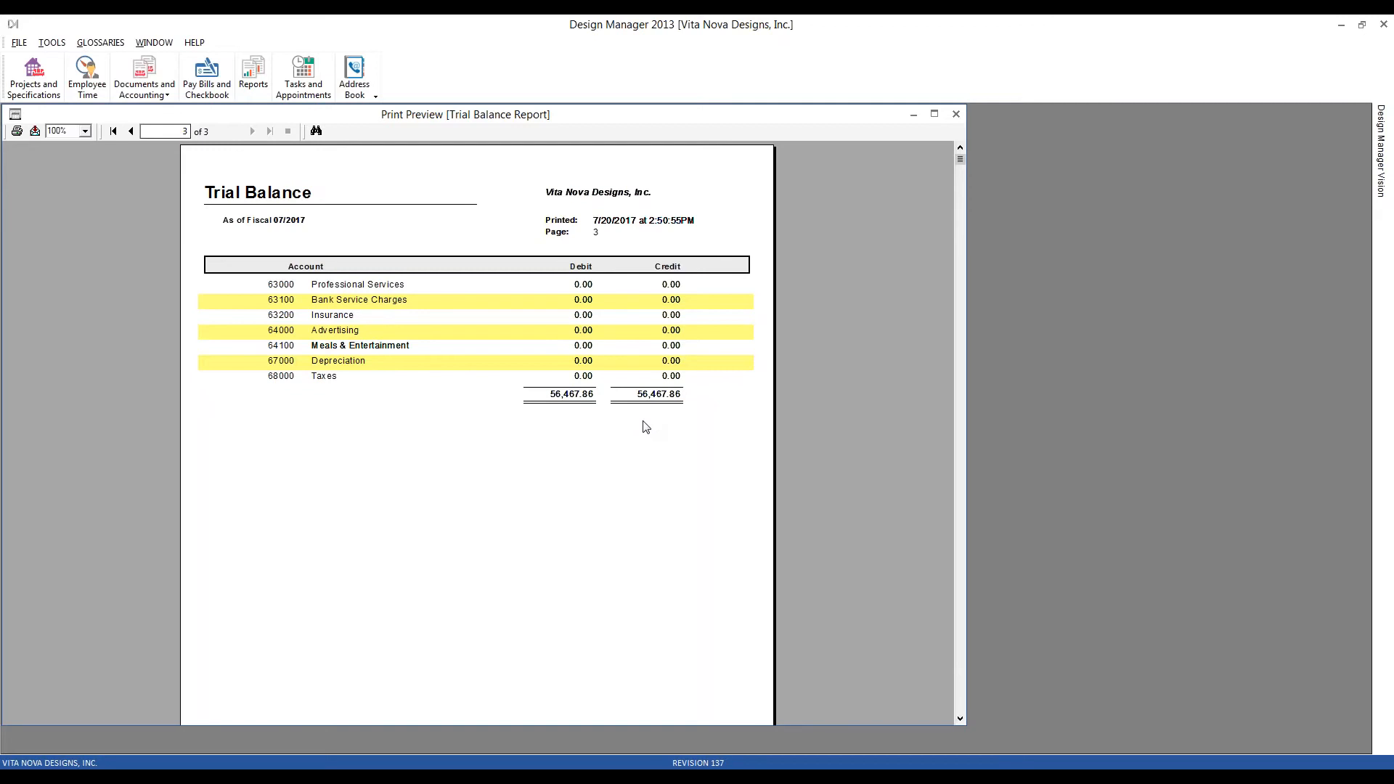
# - Check the 51900 Furniture and 16000 Vendor Deposits balances in the report, minimize the preview and close Reports
pyautogui.click(131, 131)
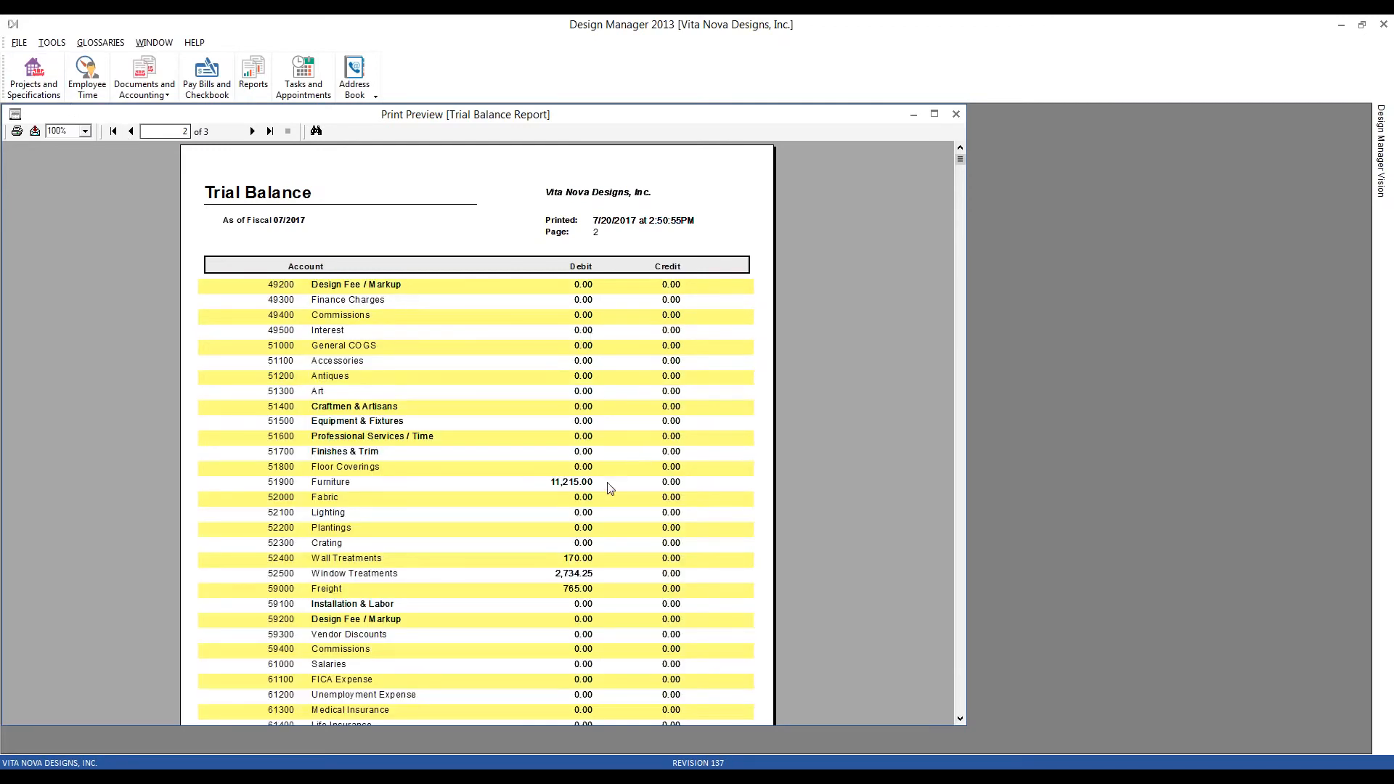
pyautogui.click(115, 131)
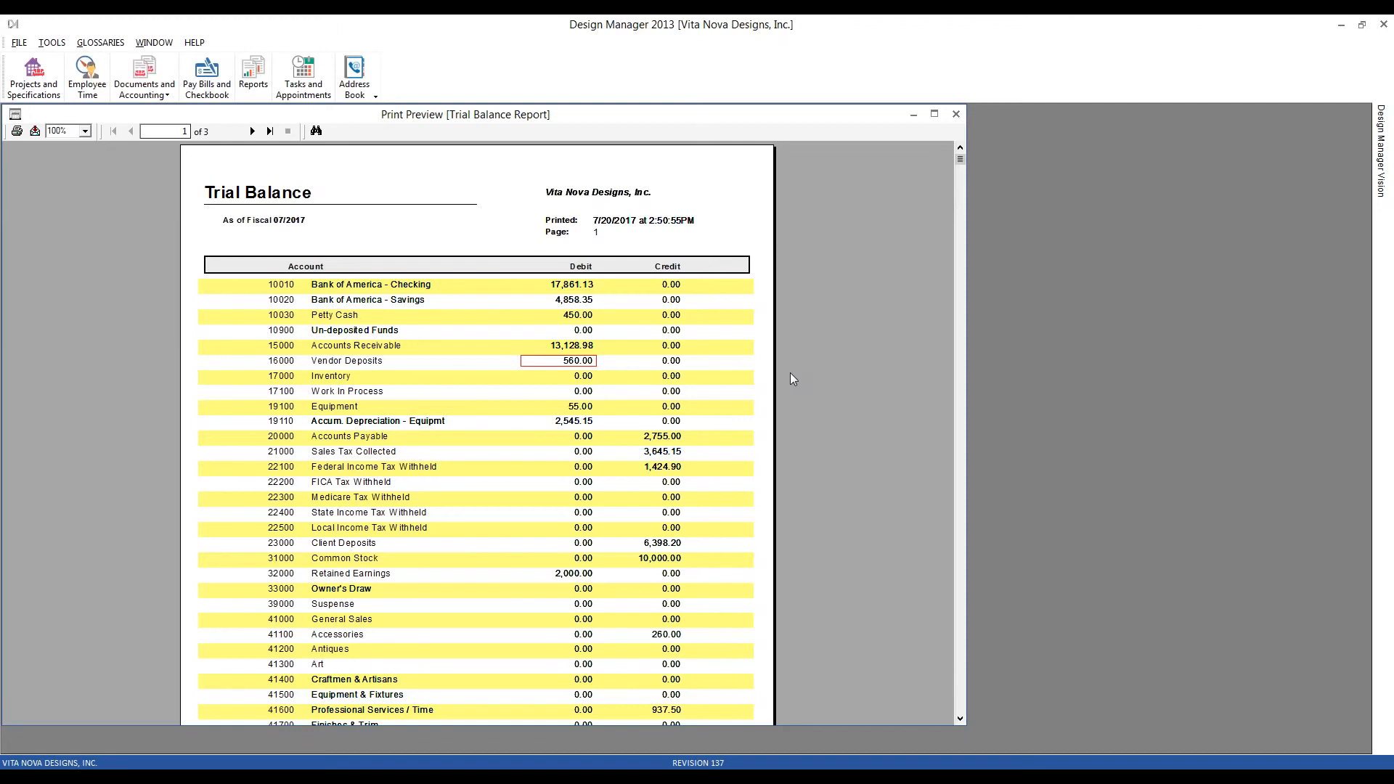
pyautogui.click(914, 114)
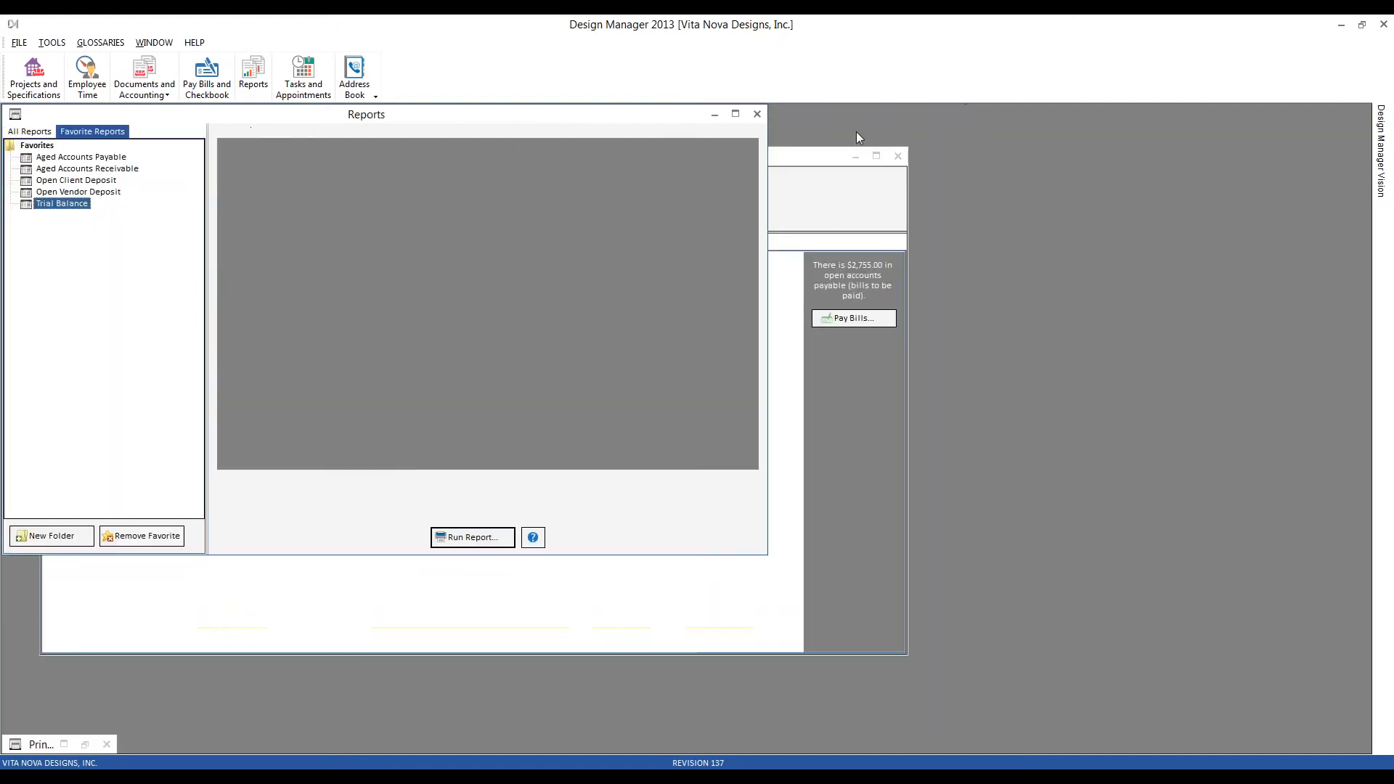
pyautogui.click(758, 116)
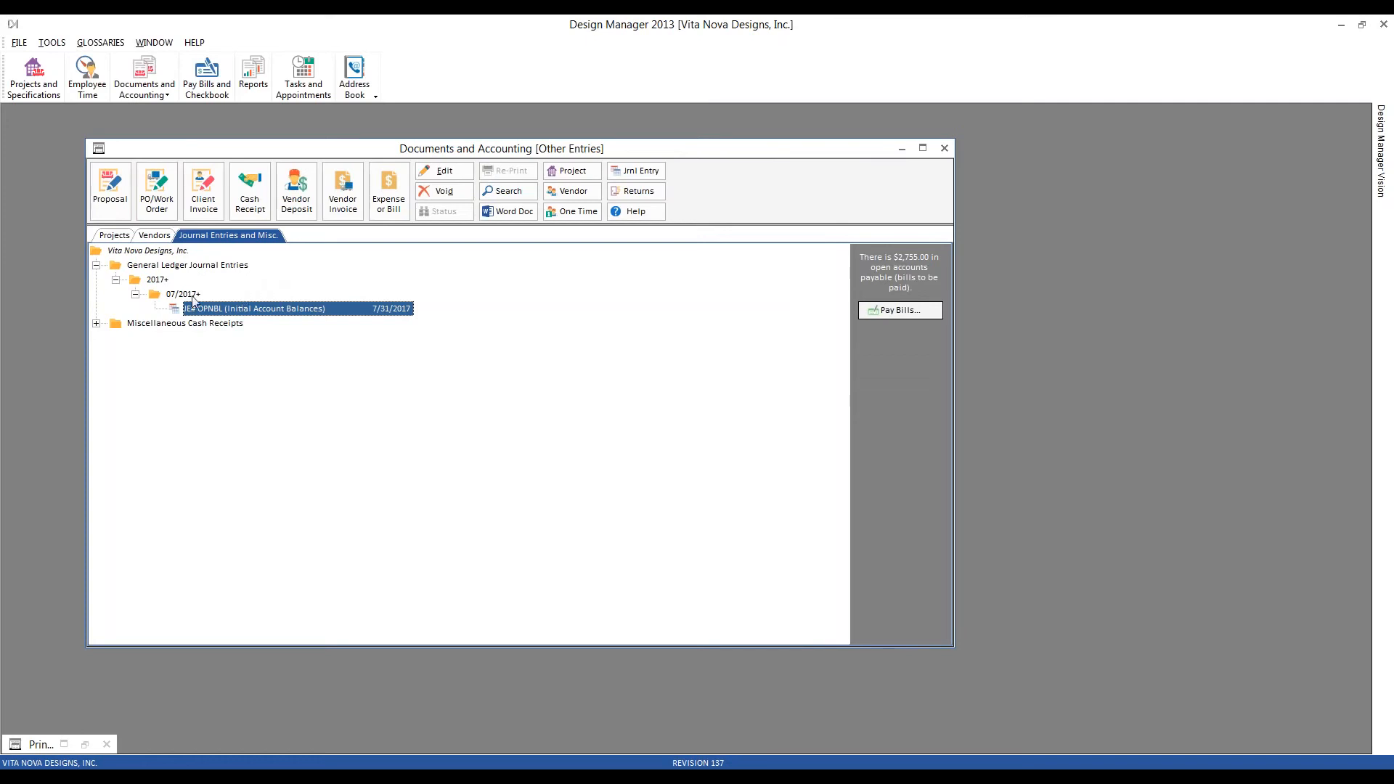
# - Start an expense bill for vendor BAKER with invoice number 7895896, date 7/19/2017 and description "final bill with deposit"
pyautogui.click(155, 236)
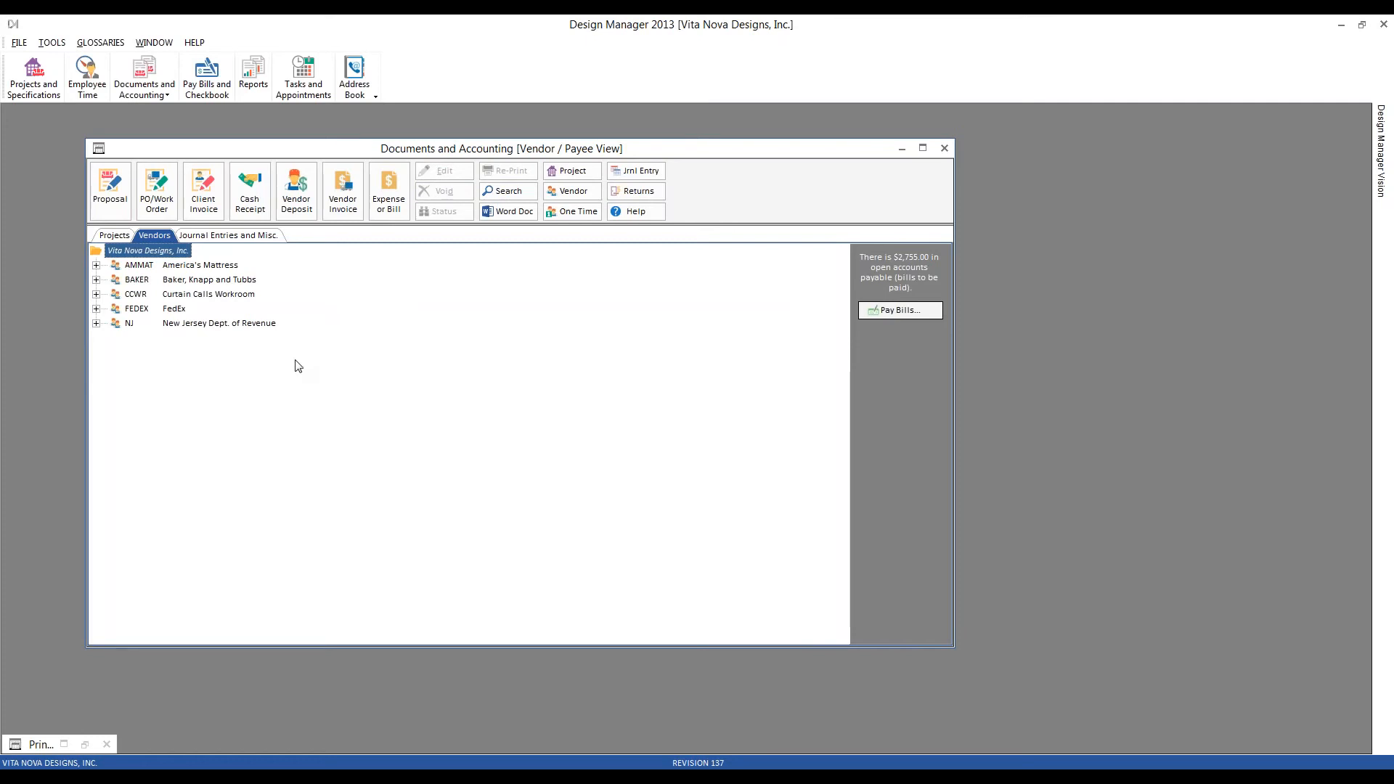
pyautogui.click(207, 280)
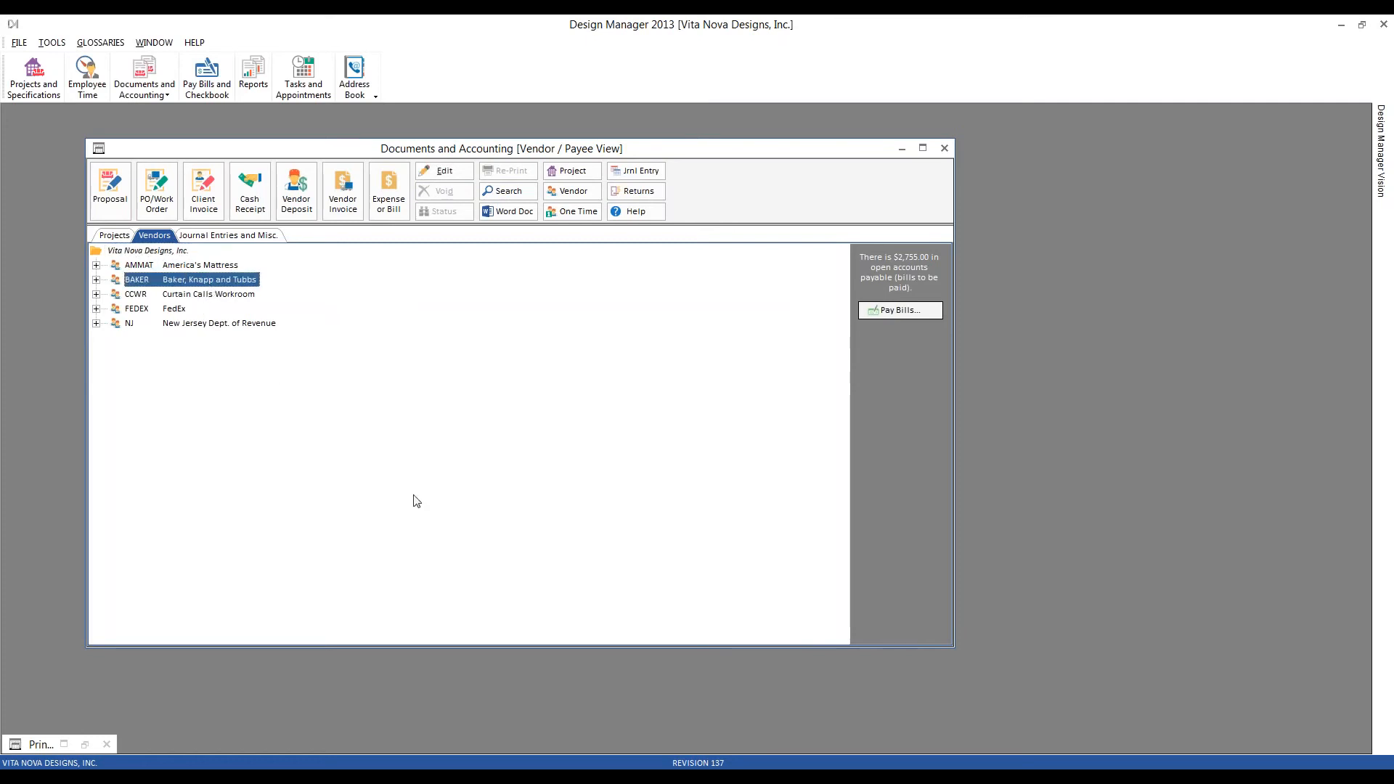
pyautogui.click(388, 190)
pyautogui.moveTo(295, 175); pyautogui.dragTo(479, 305)
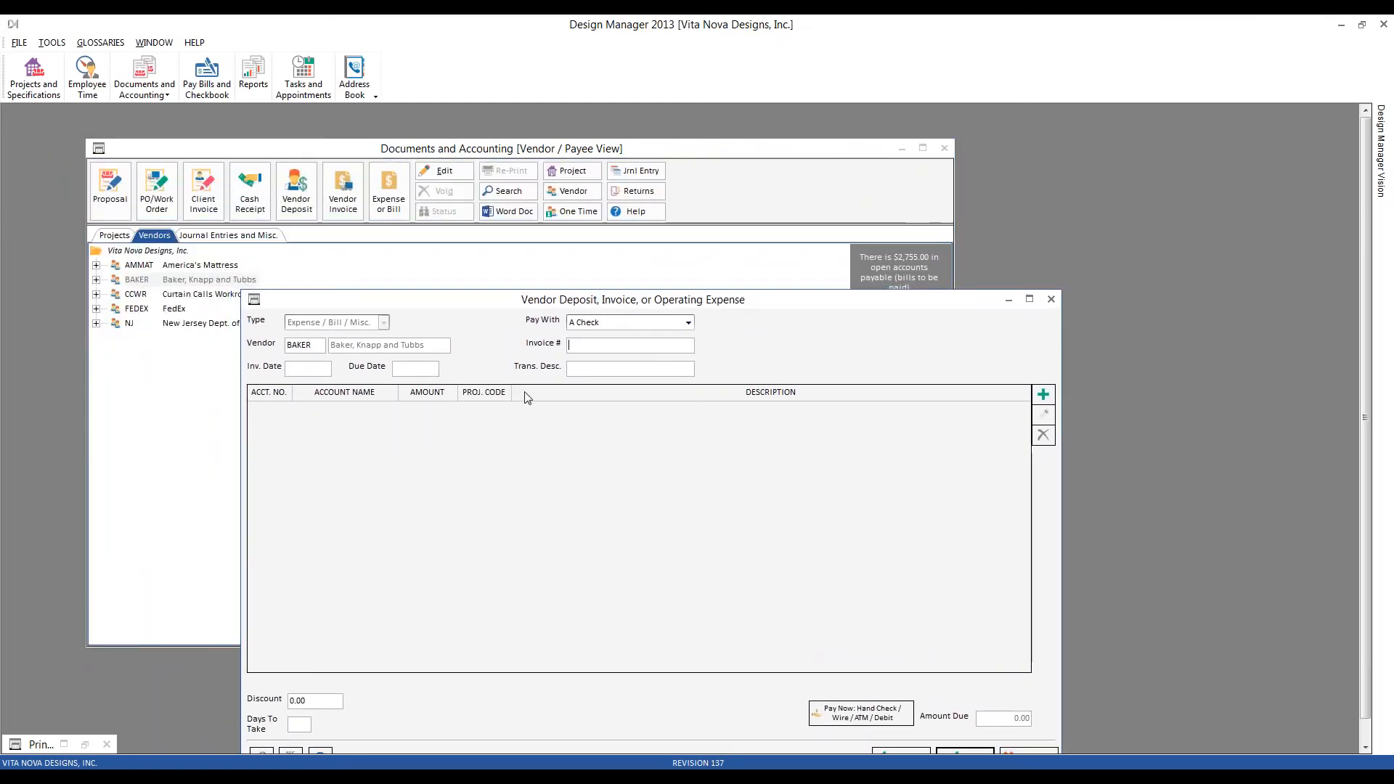
pyautogui.write('7895896')
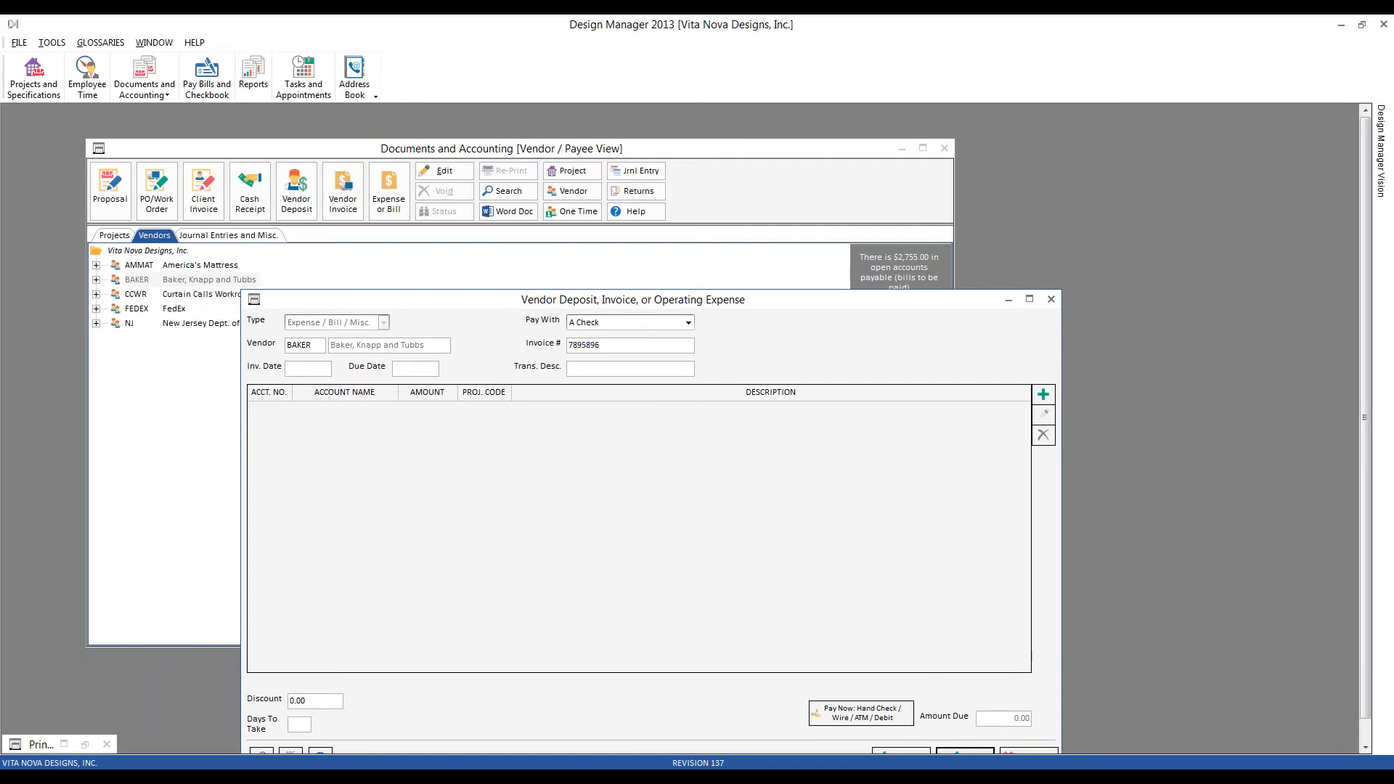
pyautogui.write('7/19/2017')
pyautogui.press('Tab')
pyautogui.write('final bill with deposit')
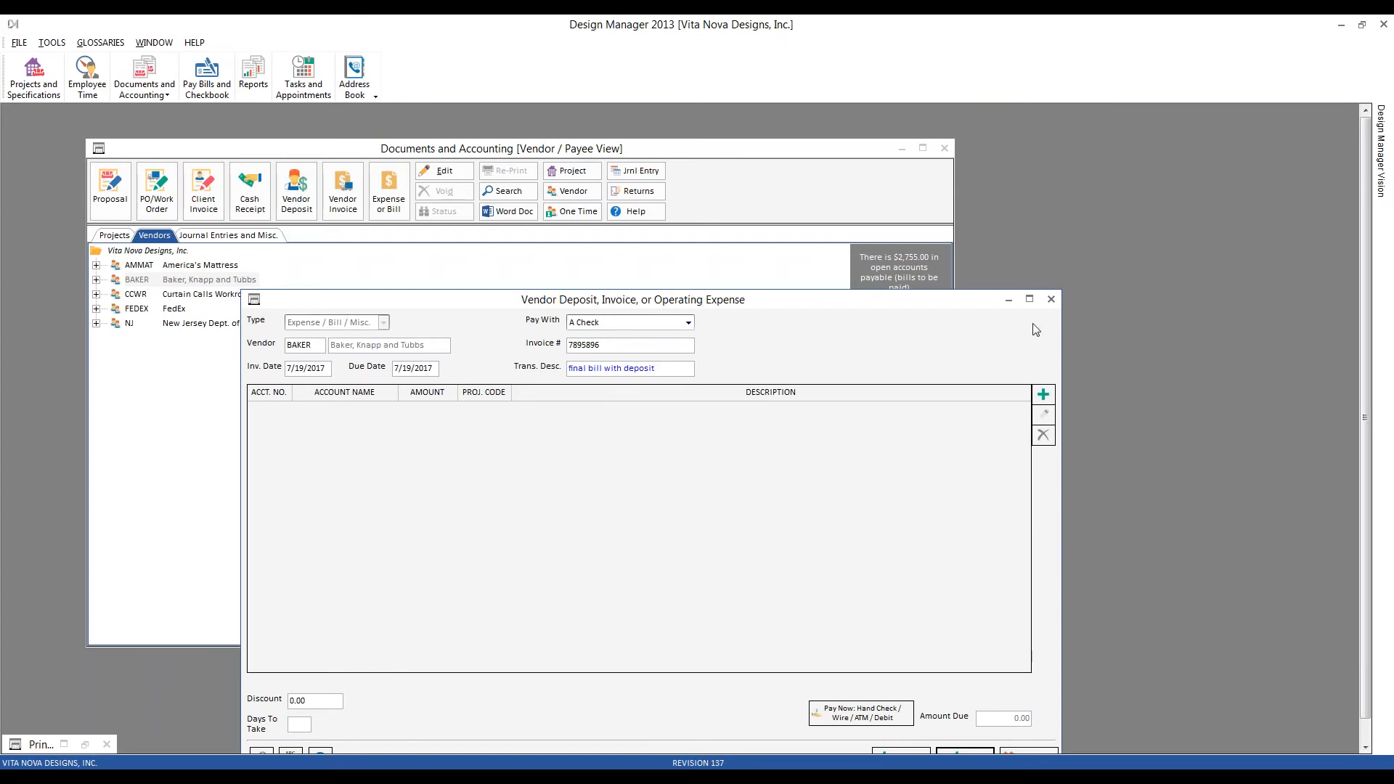
# - Add a non-project distribution line of 1120 to account 51900 Furniture on the BAKER bill
pyautogui.click(1043, 395)
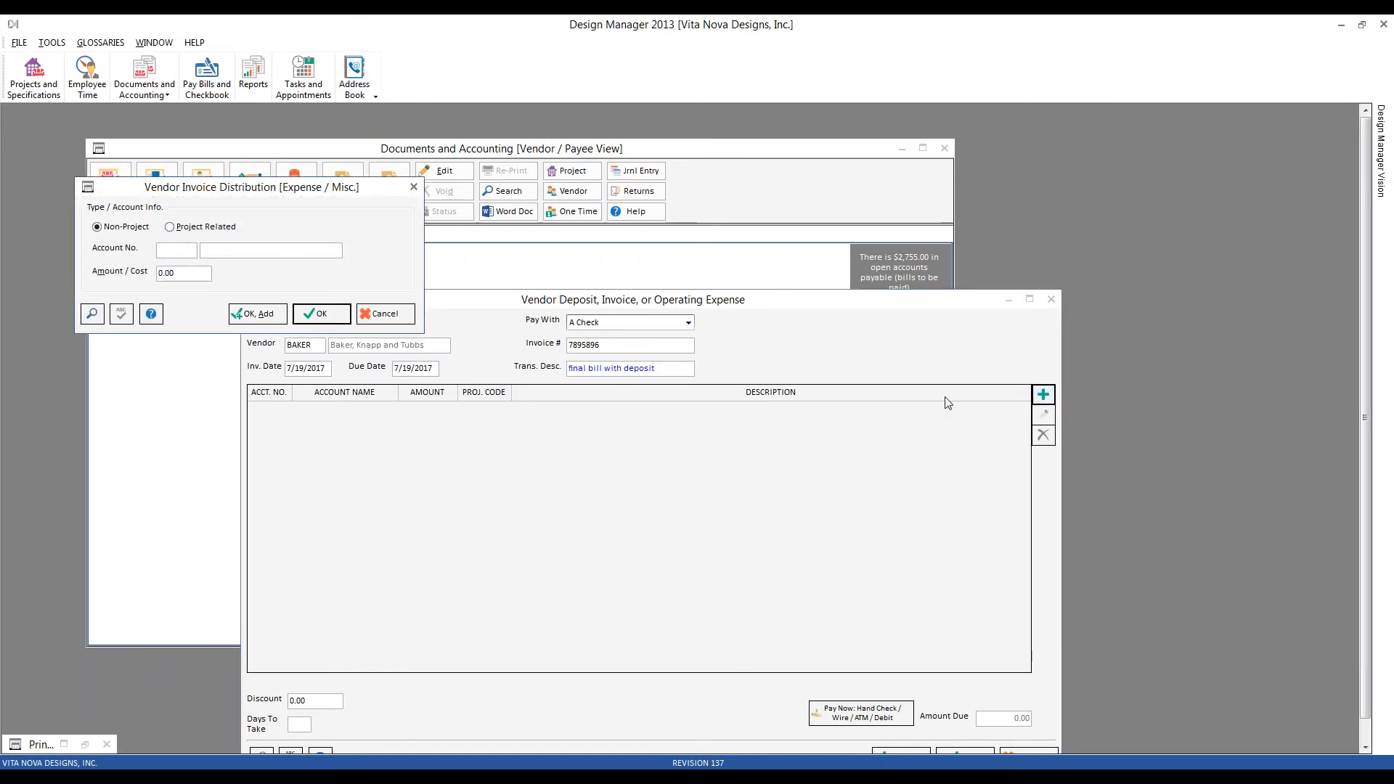
pyautogui.write('51900')
pyautogui.press('Tab')
pyautogui.write('1120')
pyautogui.press('Return')
pyautogui.moveTo(857, 307); pyautogui.dragTo(797, 247)
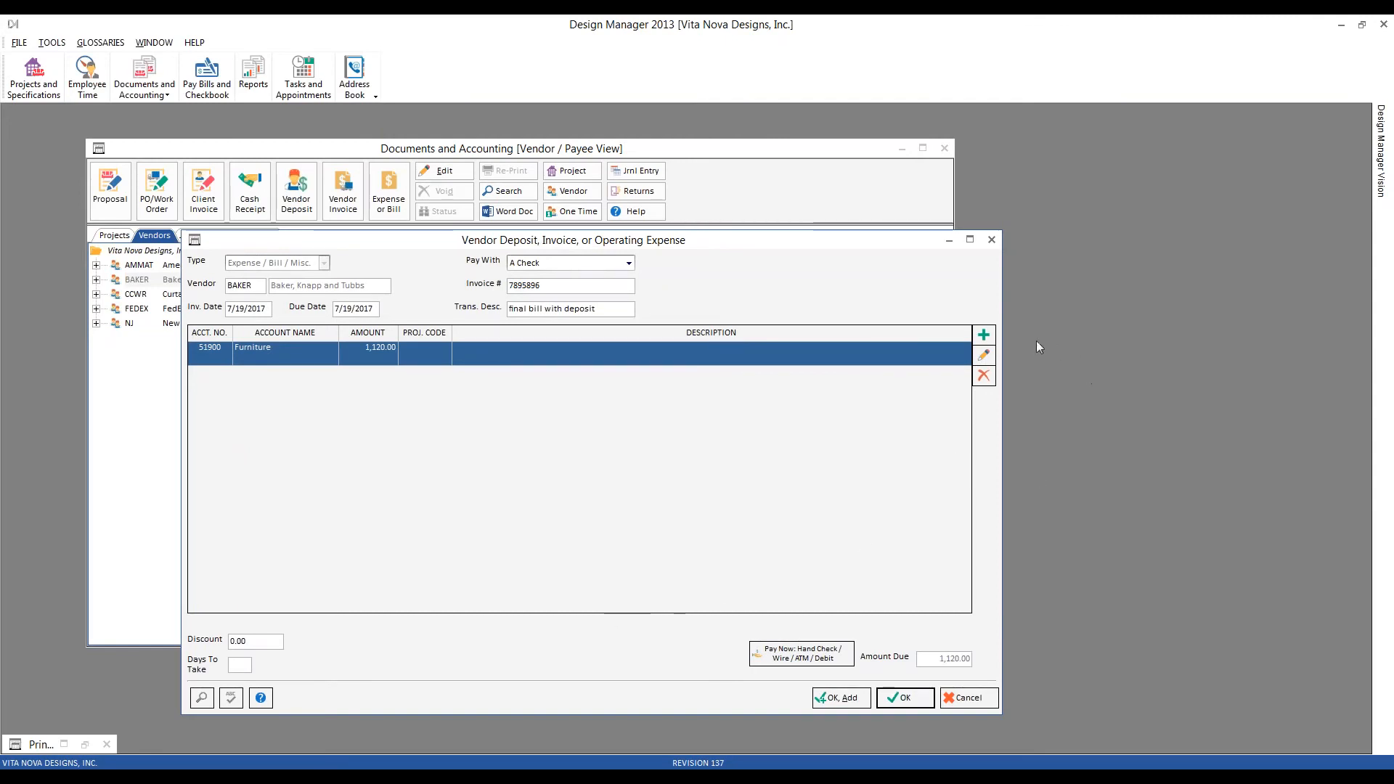
# - Add a distribution line of -560.00 to account 16000 Vendor Deposits and save the BAKER bill
pyautogui.click(984, 336)
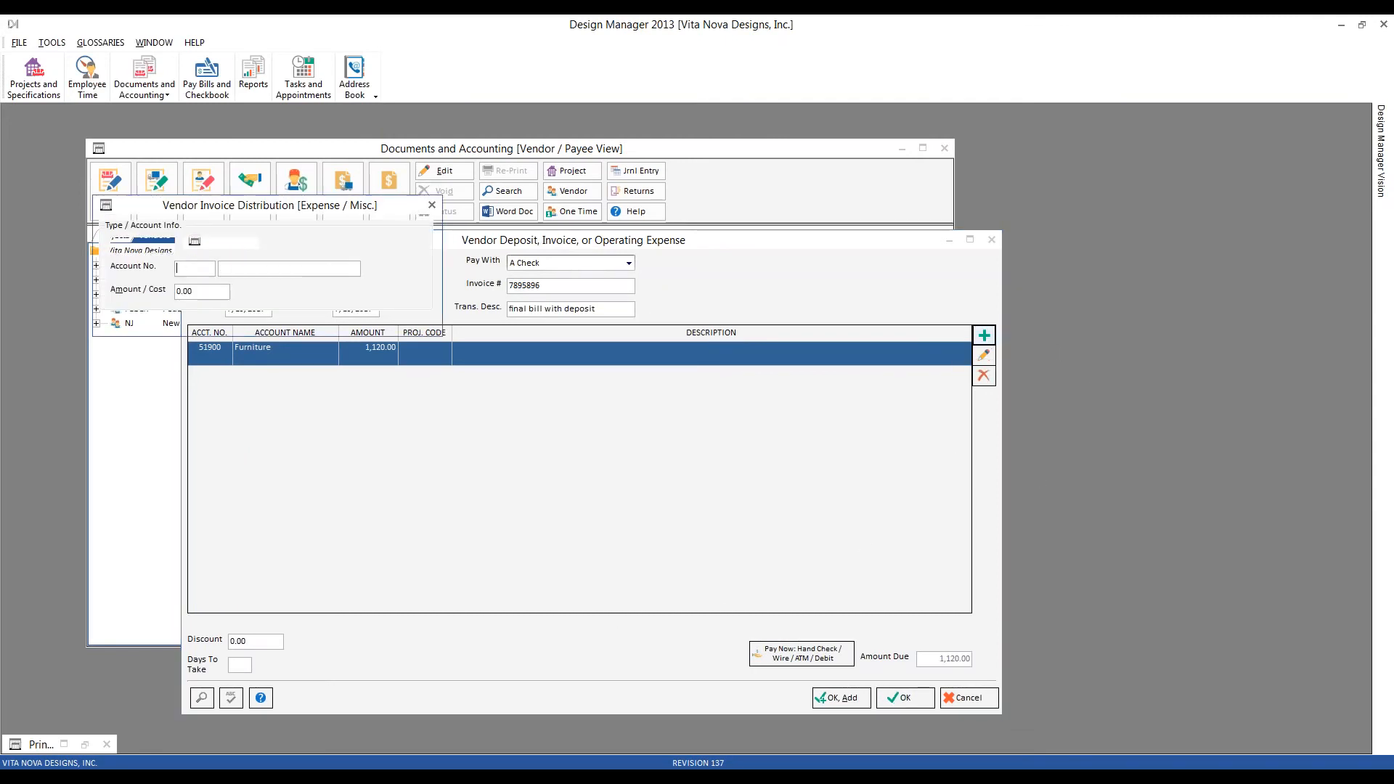
pyautogui.moveTo(162, 211); pyautogui.dragTo(367, 336)
pyautogui.click(314, 457)
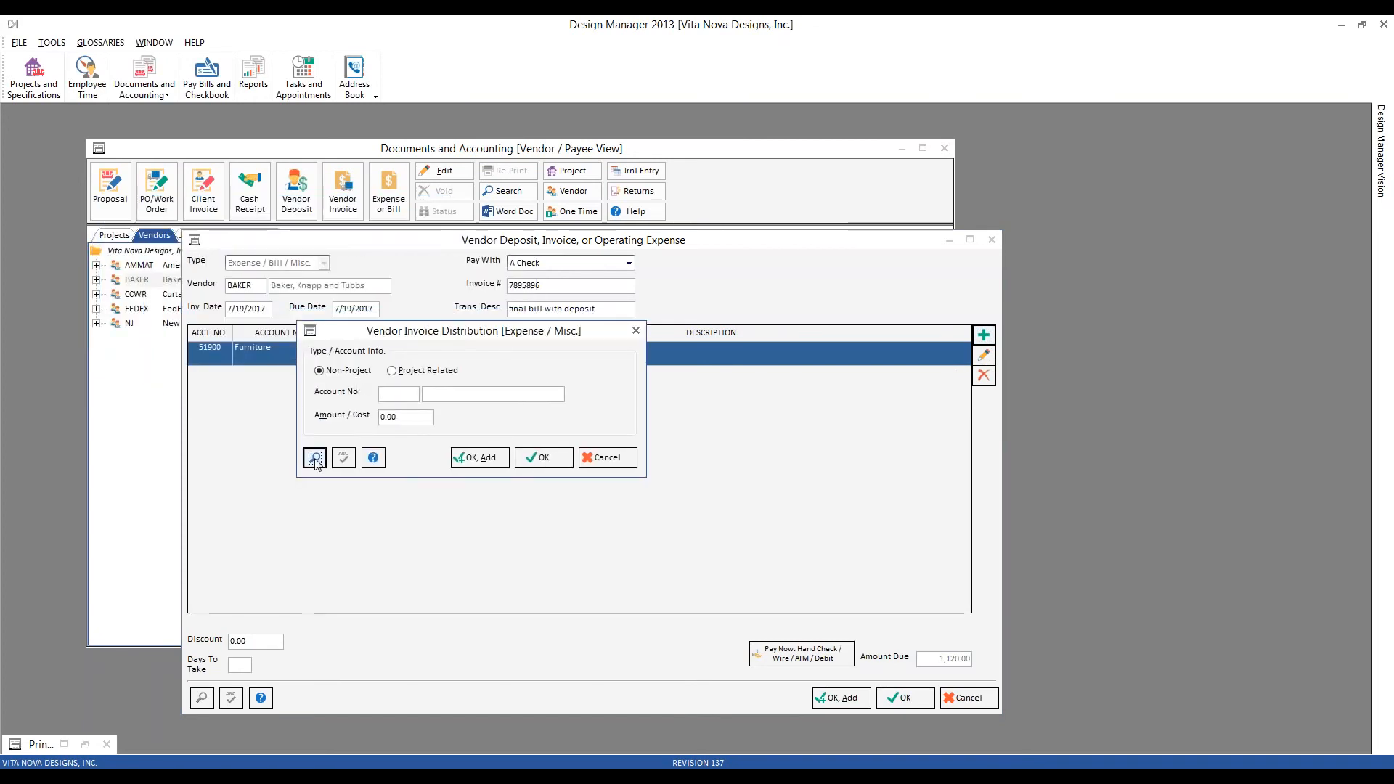
pyautogui.scroll(-1, 458, 459)
pyautogui.click(475, 520)
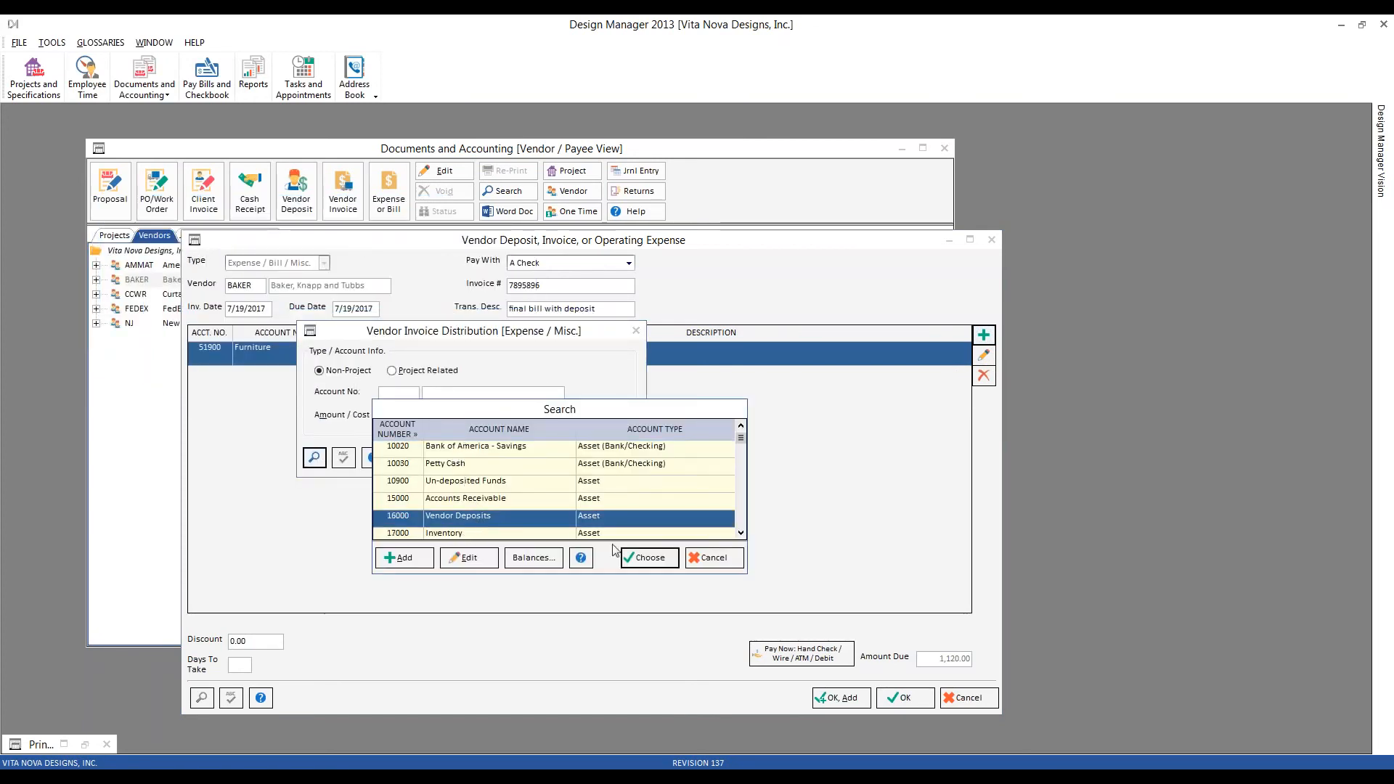
pyautogui.click(642, 559)
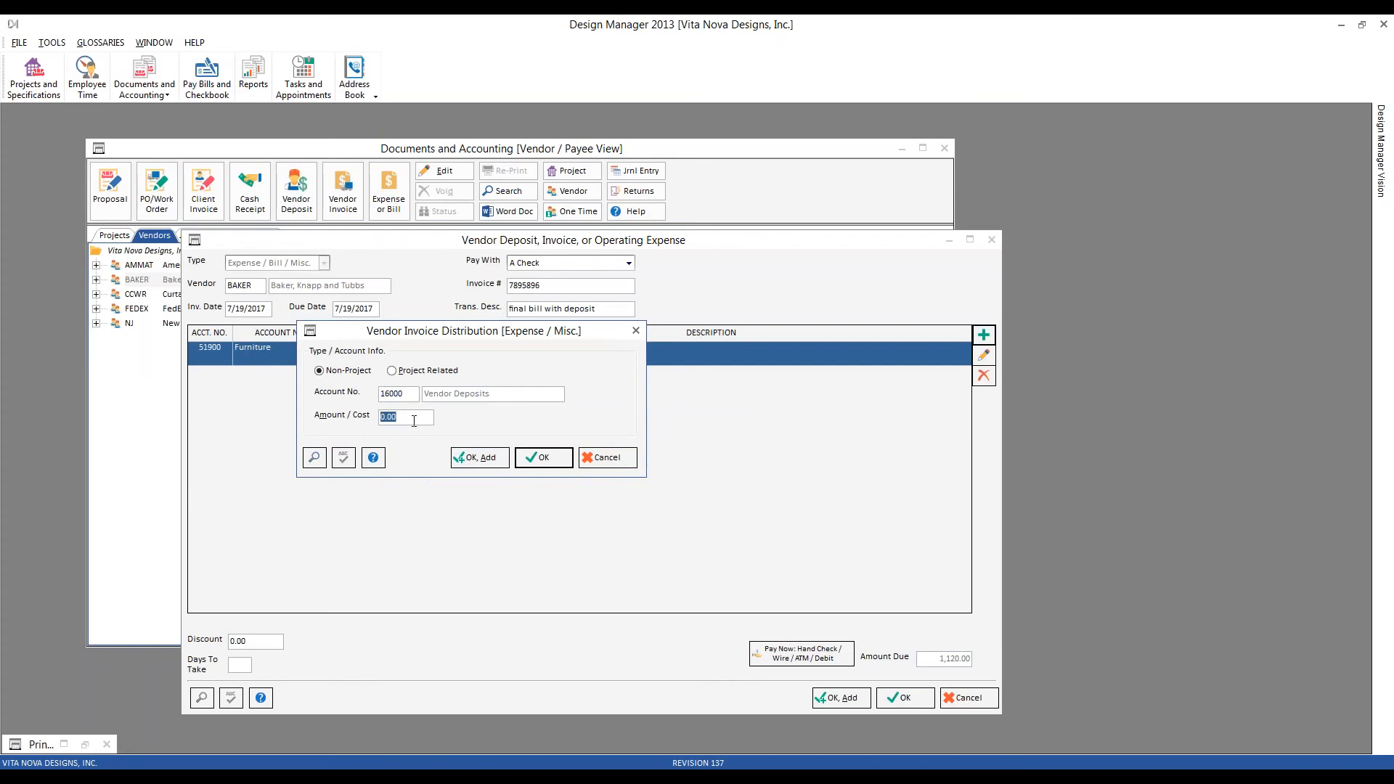
pyautogui.write('-560.00')
pyautogui.press('Return')
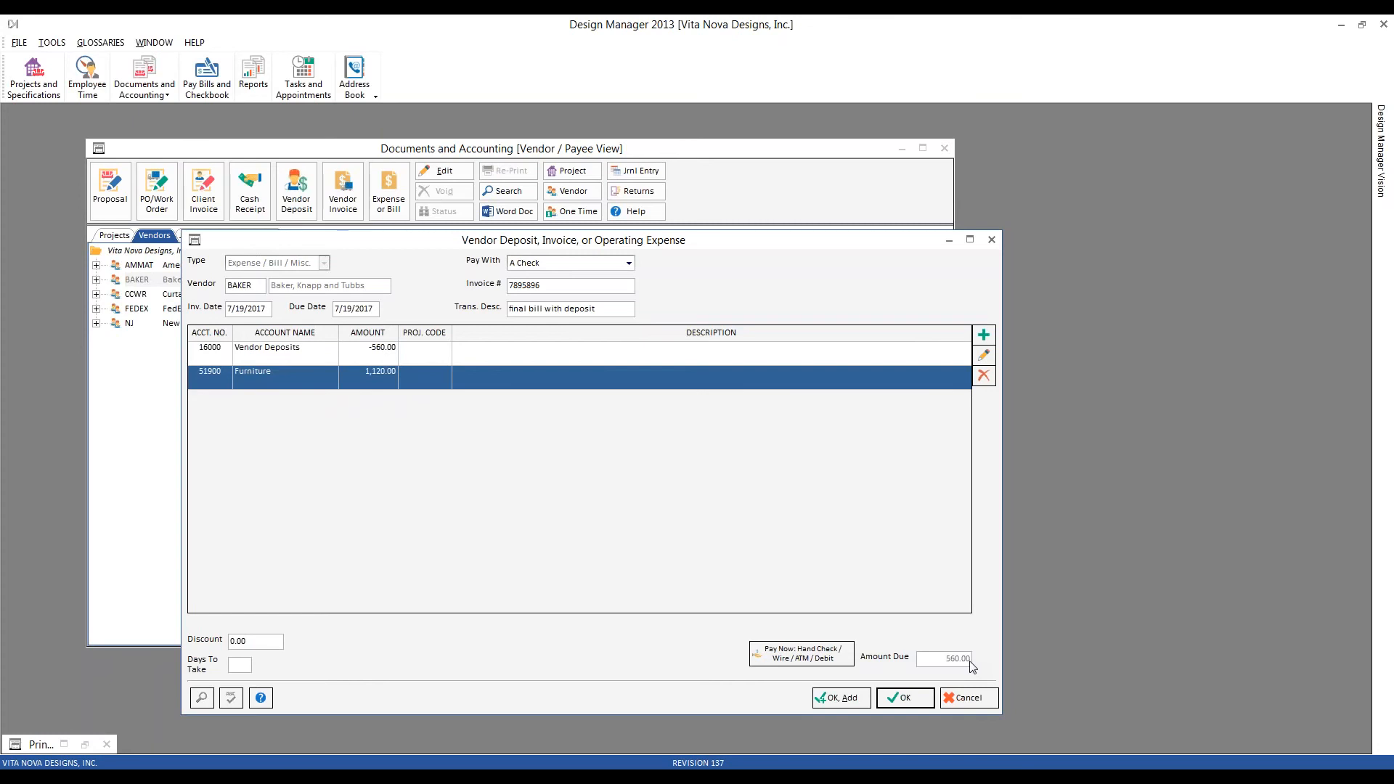
pyautogui.click(904, 698)
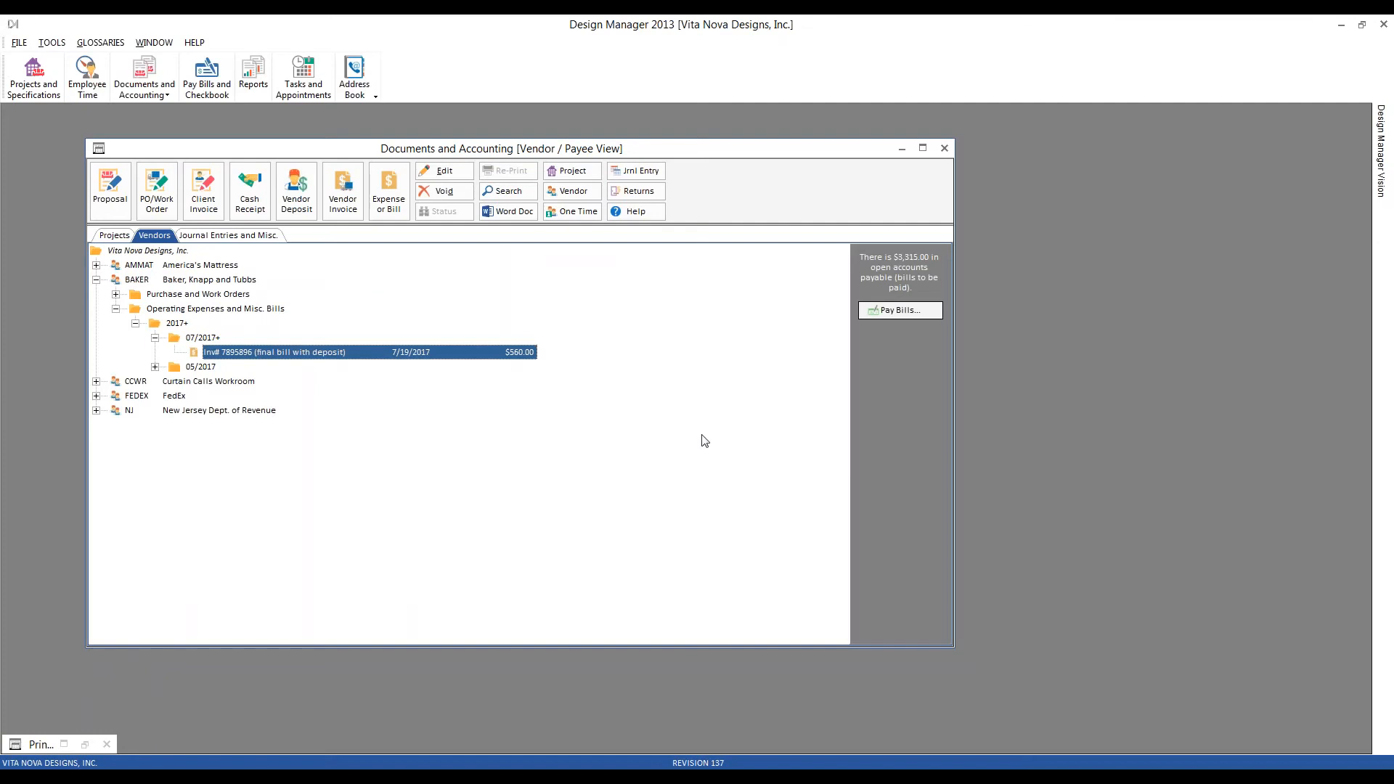
# - Run the Trial Balance favorite report for month ending 07/2017
pyautogui.click(268, 116)
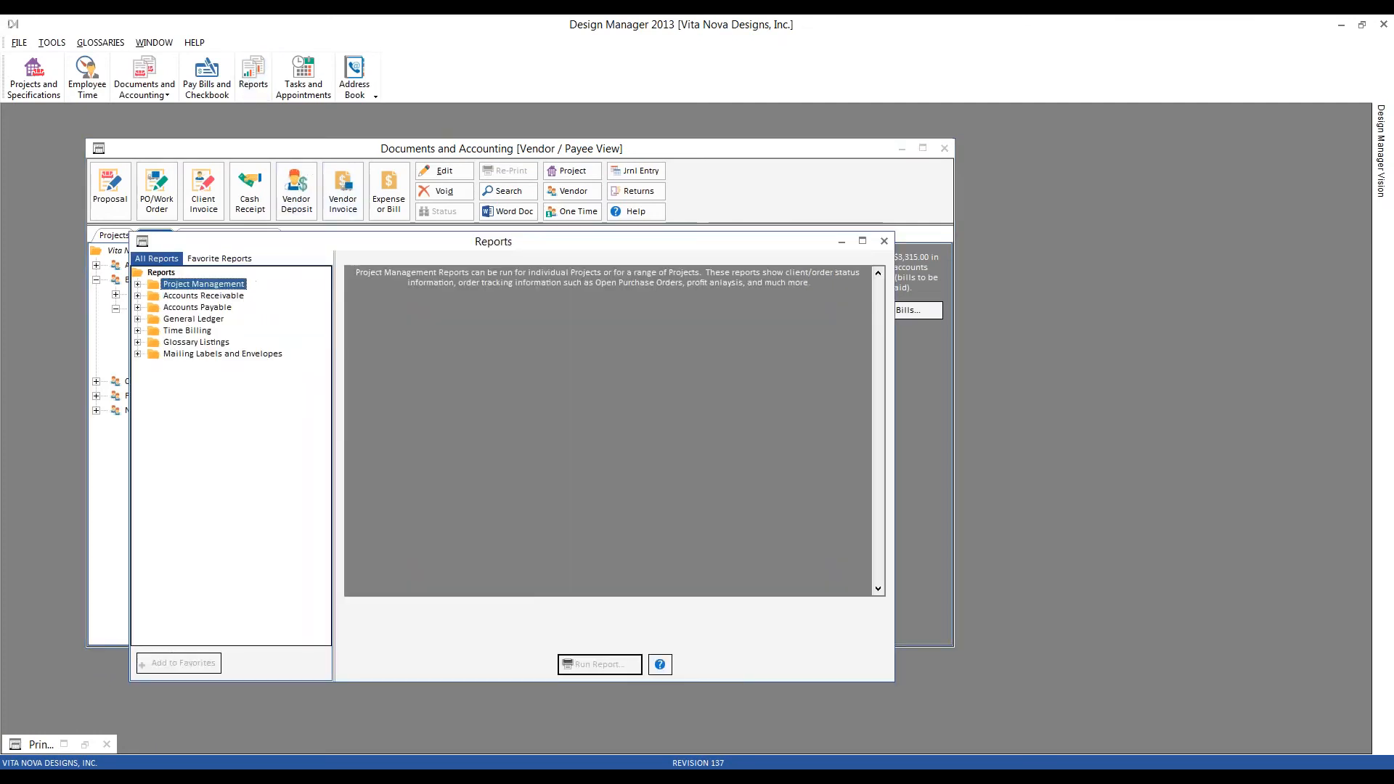
pyautogui.click(226, 260)
pyautogui.doubleClick(197, 332)
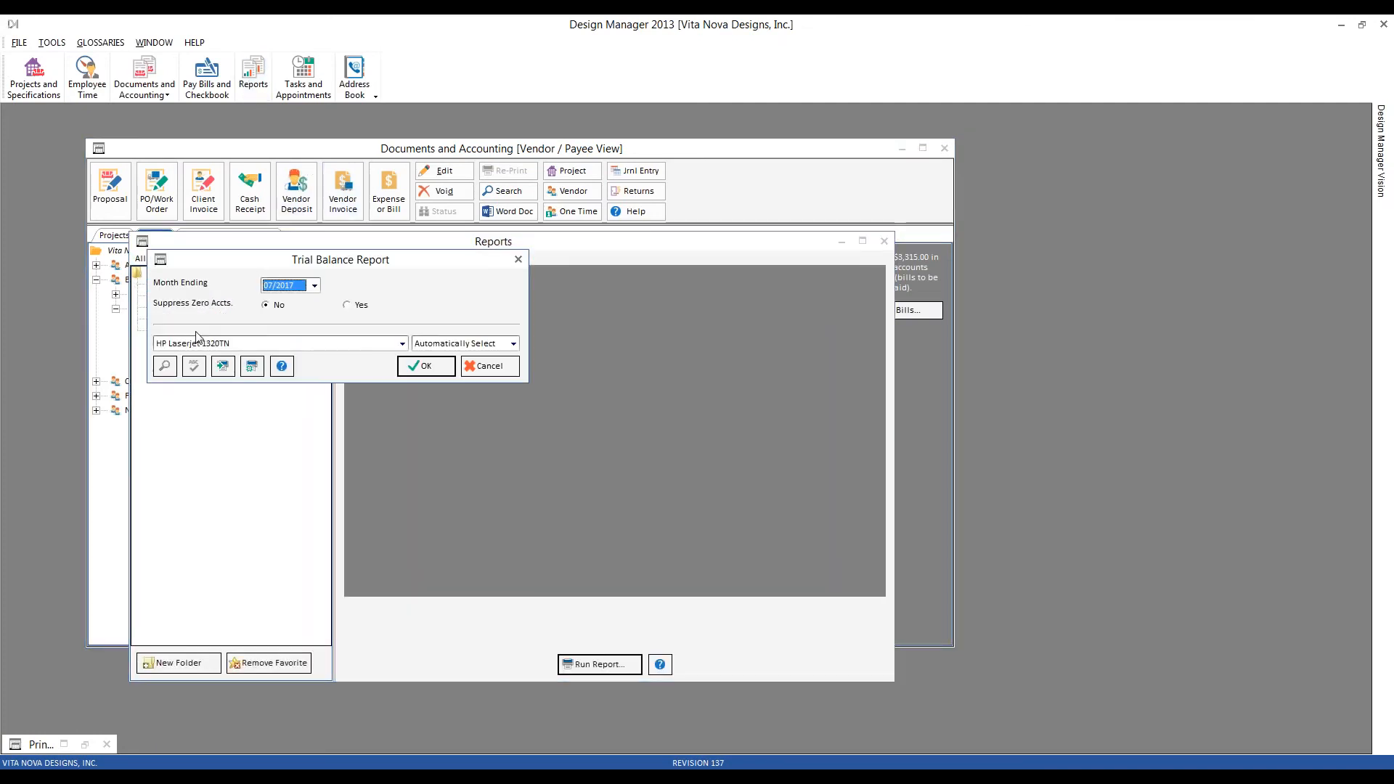
pyautogui.click(426, 366)
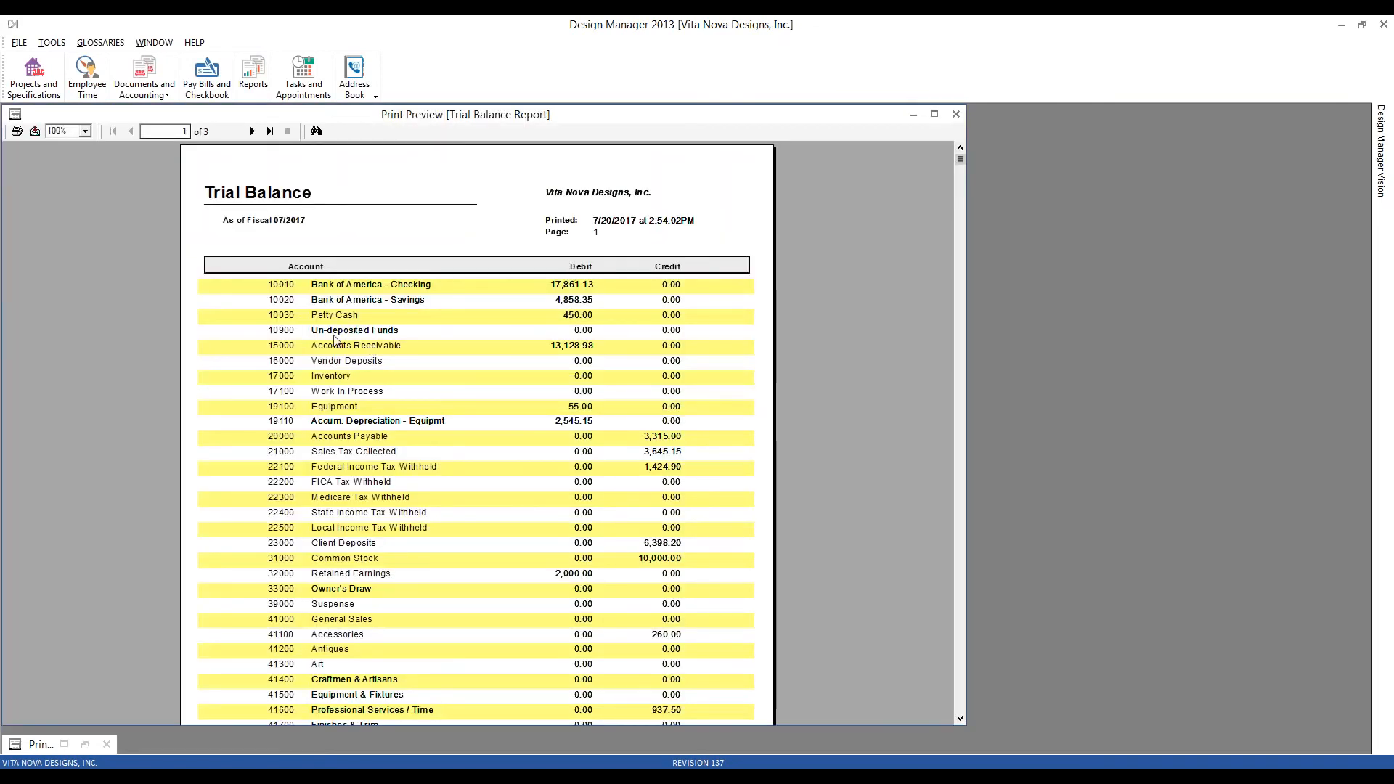
# - Check the 16000 Vendor Deposits and 21000 Sales Tax Collected lines, minimize the preview and close Reports
pyautogui.click(343, 362)
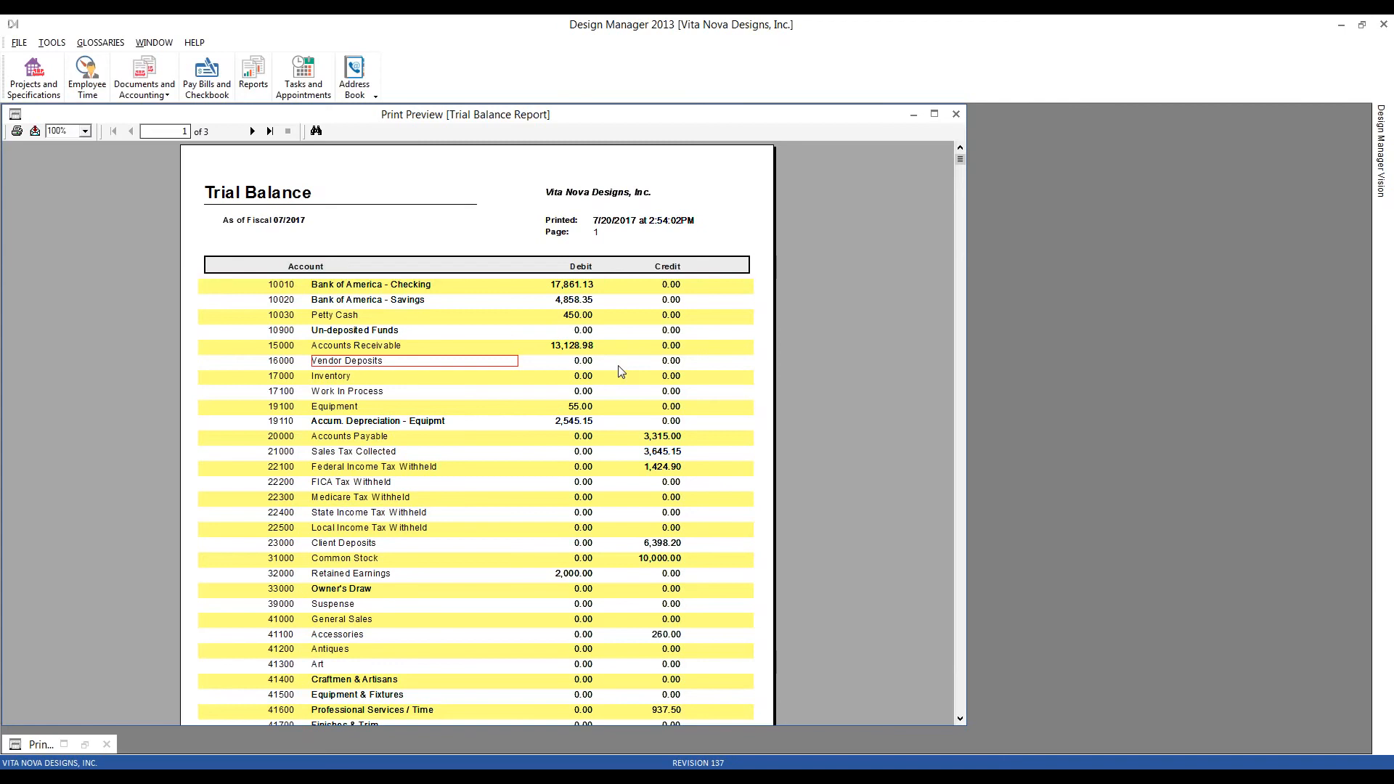
pyautogui.click(656, 454)
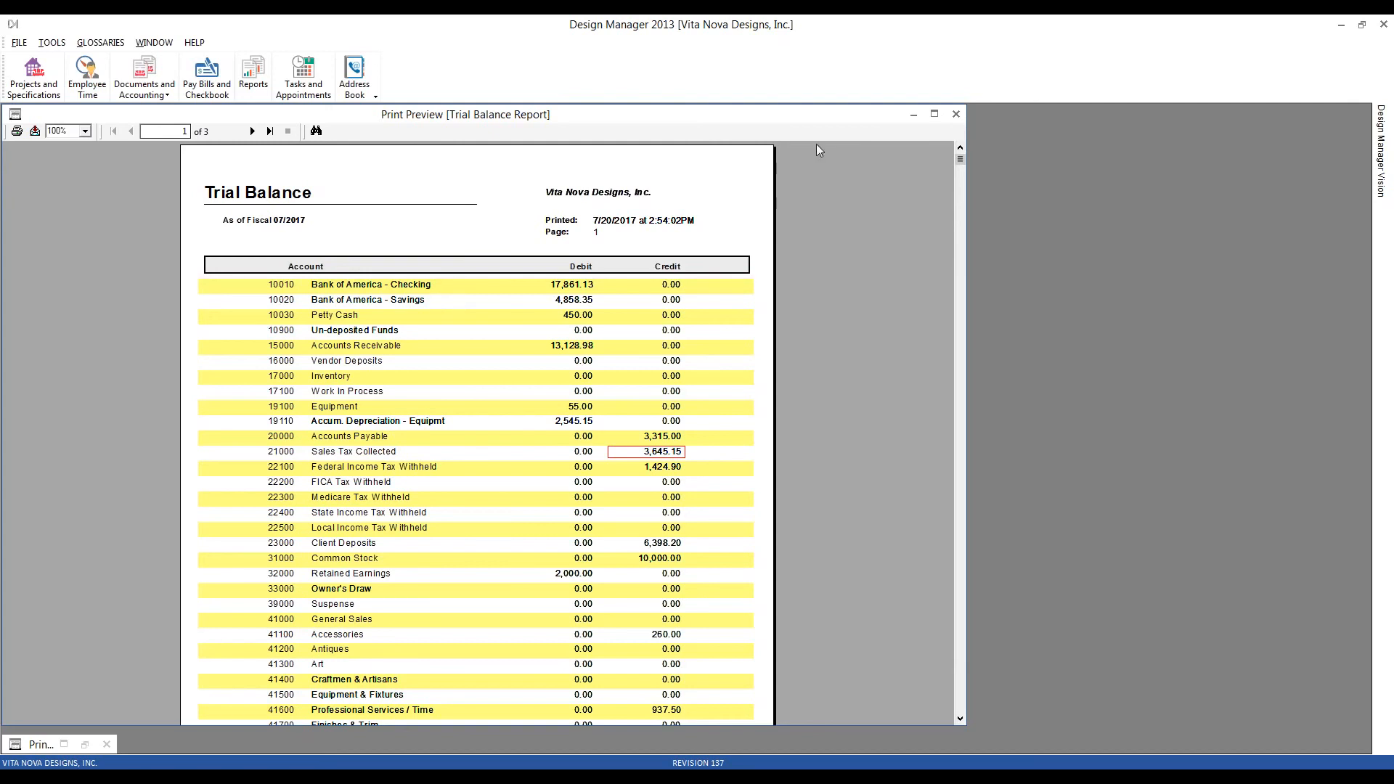
pyautogui.click(914, 114)
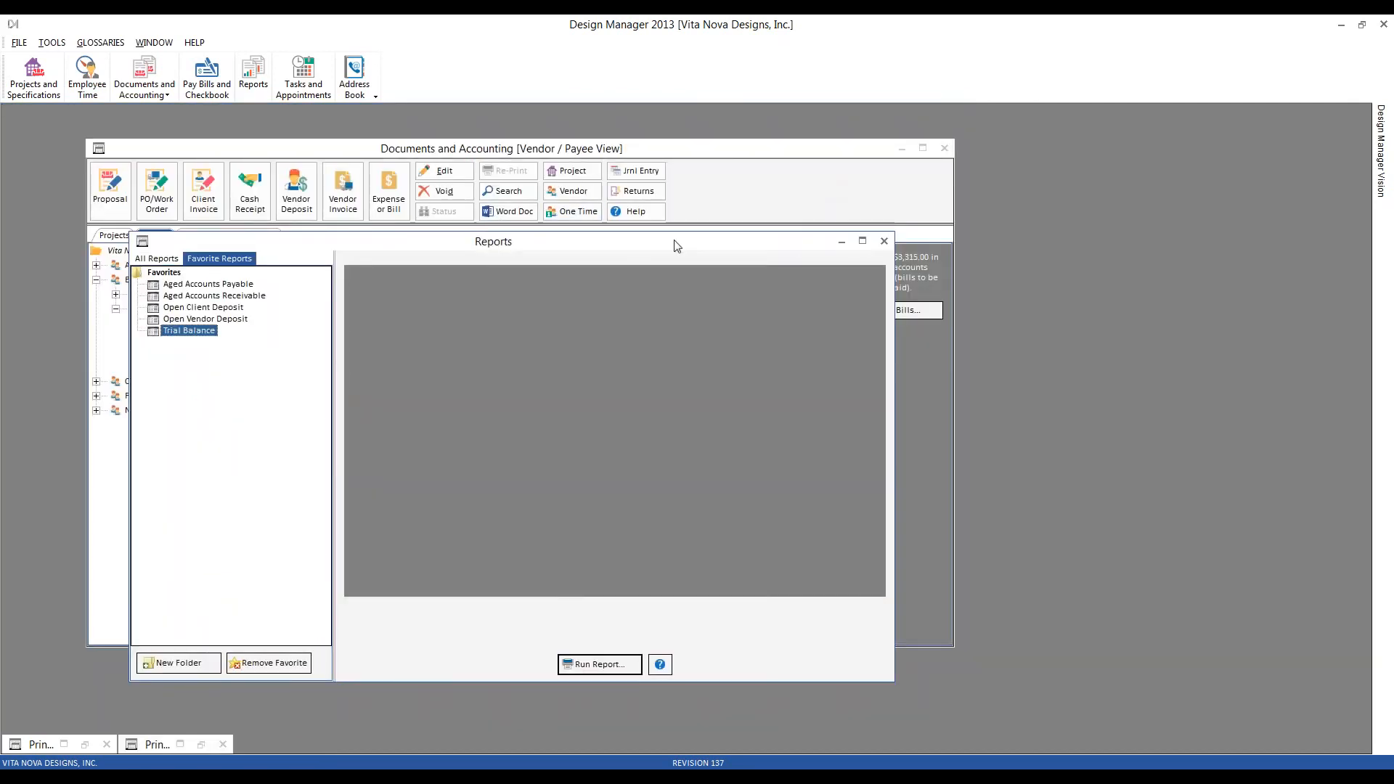
pyautogui.click(885, 241)
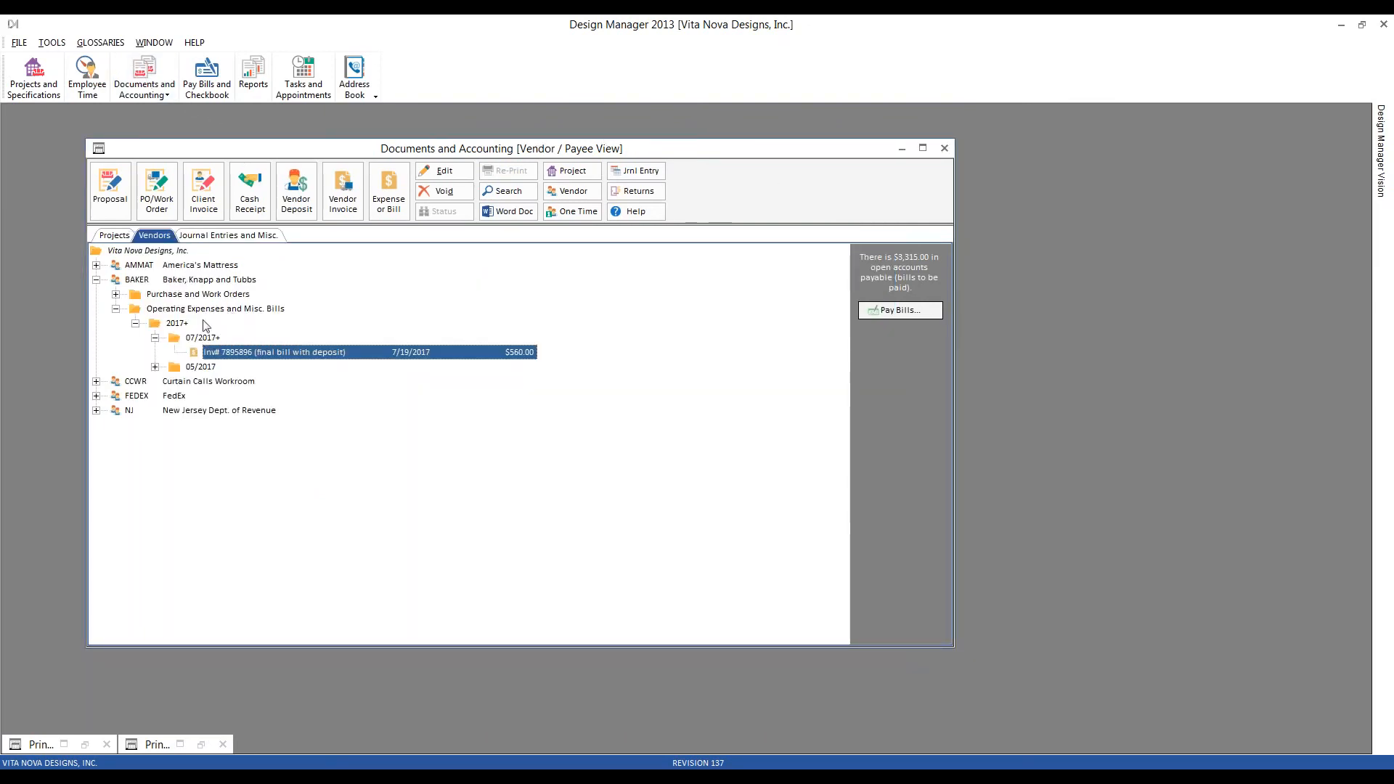
# - Start an expense bill for vendor NJ with invoice number and description "2017 2nd quarter", dated 7/20/2017
pyautogui.click(243, 410)
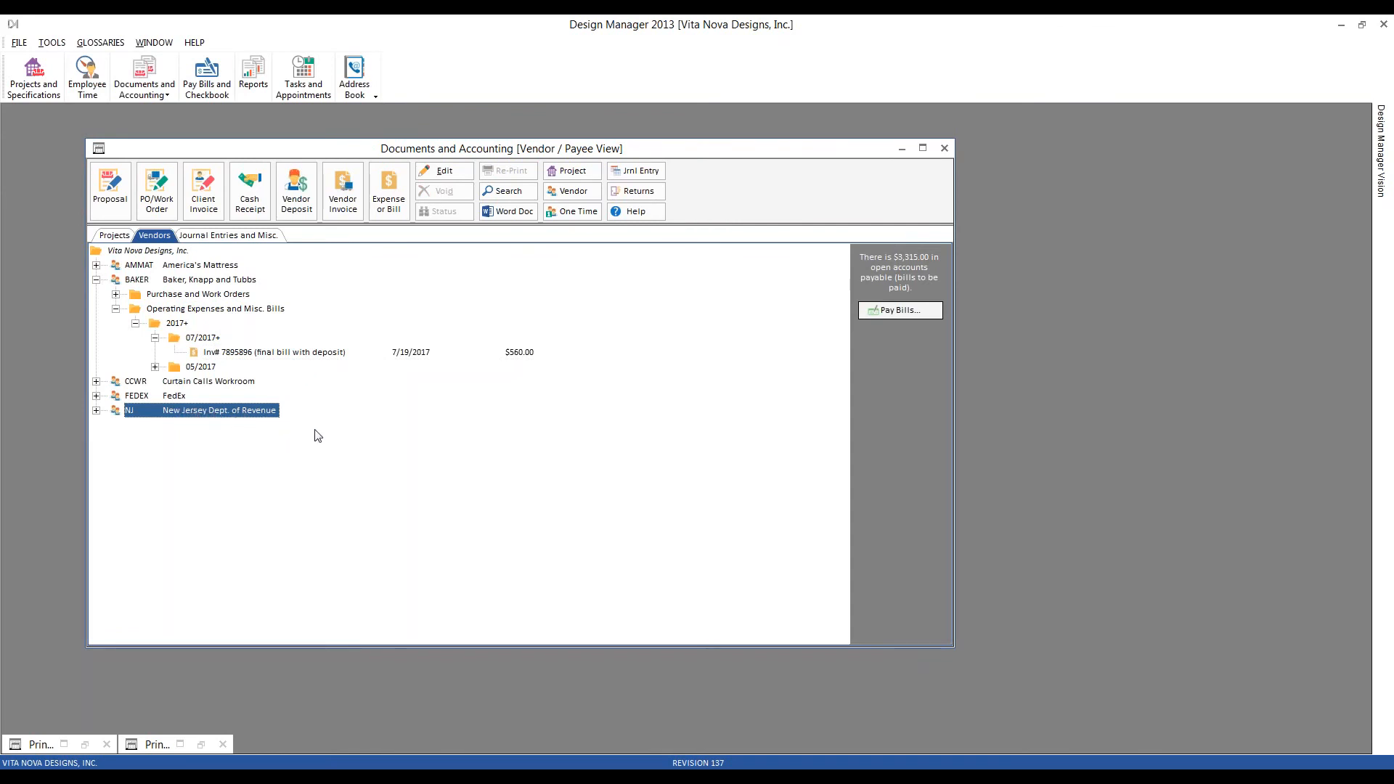
pyautogui.click(390, 204)
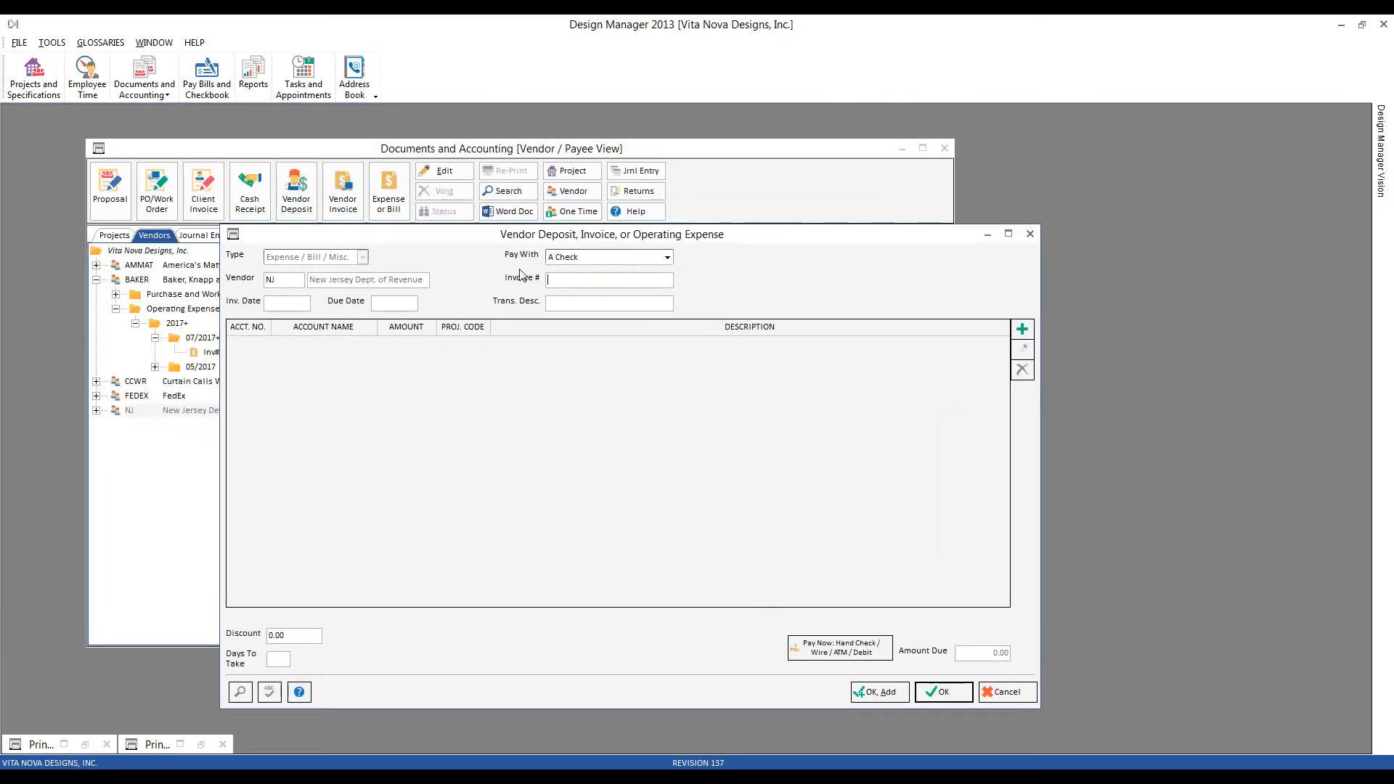
pyautogui.write('2017 2nd quarter')
pyautogui.press('Tab')
pyautogui.write('7/20')
pyautogui.press('Tab')
pyautogui.press('Tab')
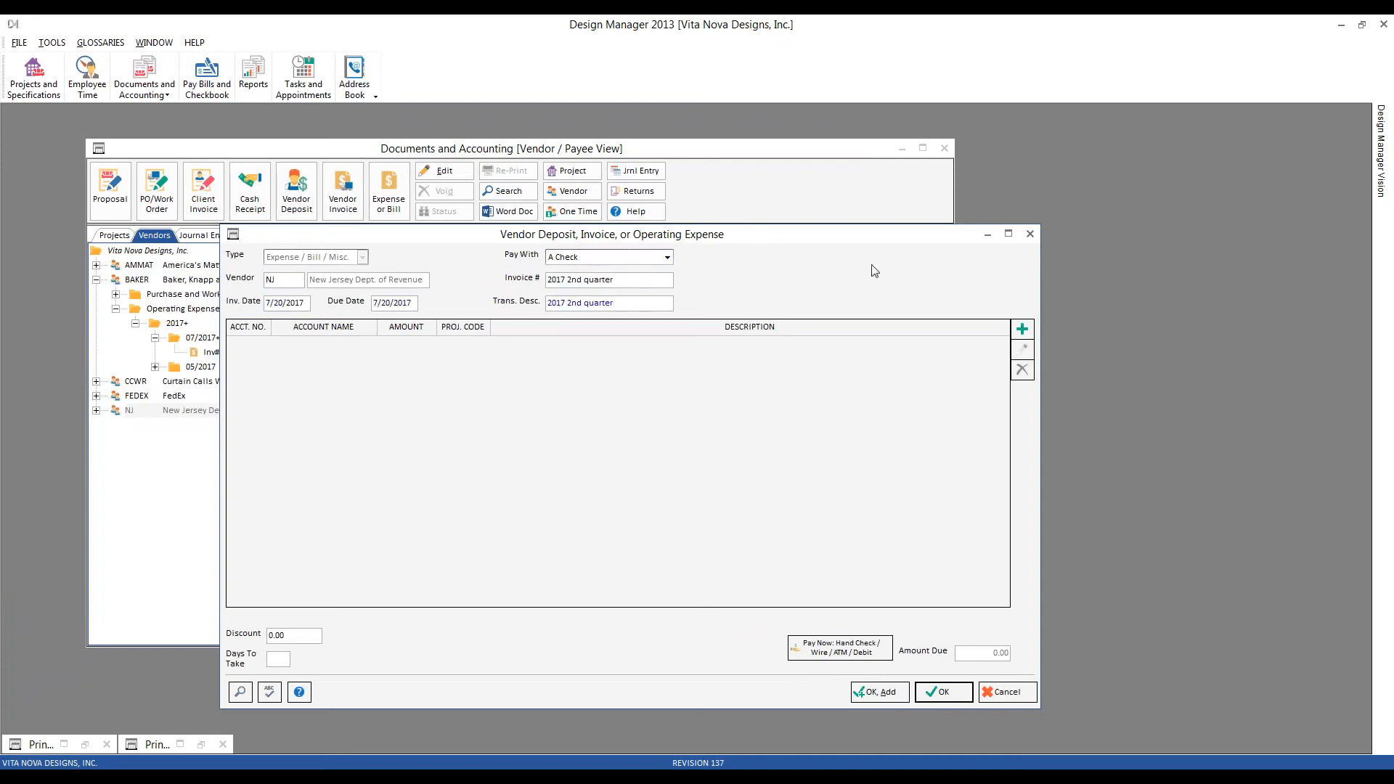
# - Check the default expense account in the New Jersey Dept. of Revenue vendor record and return to the bill
pyautogui.click(1022, 330)
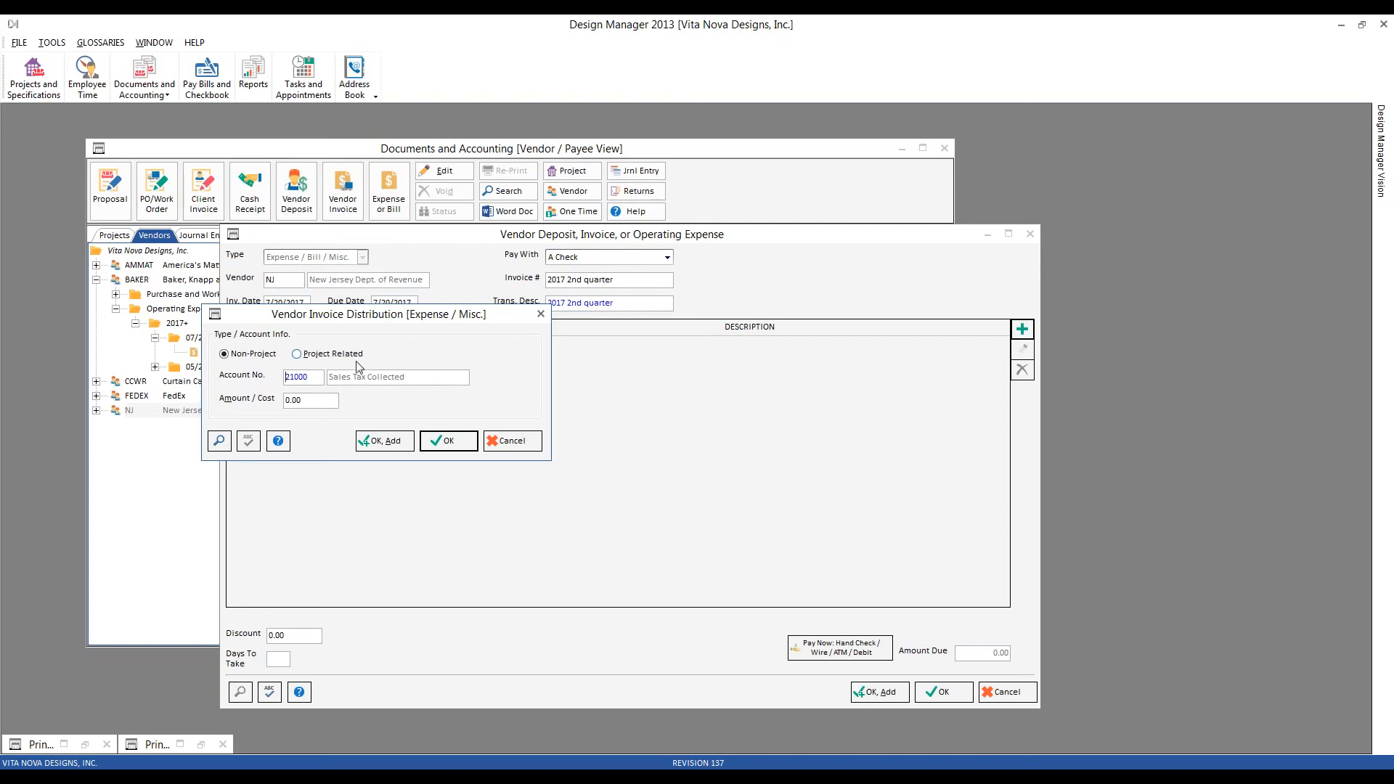
pyautogui.click(510, 442)
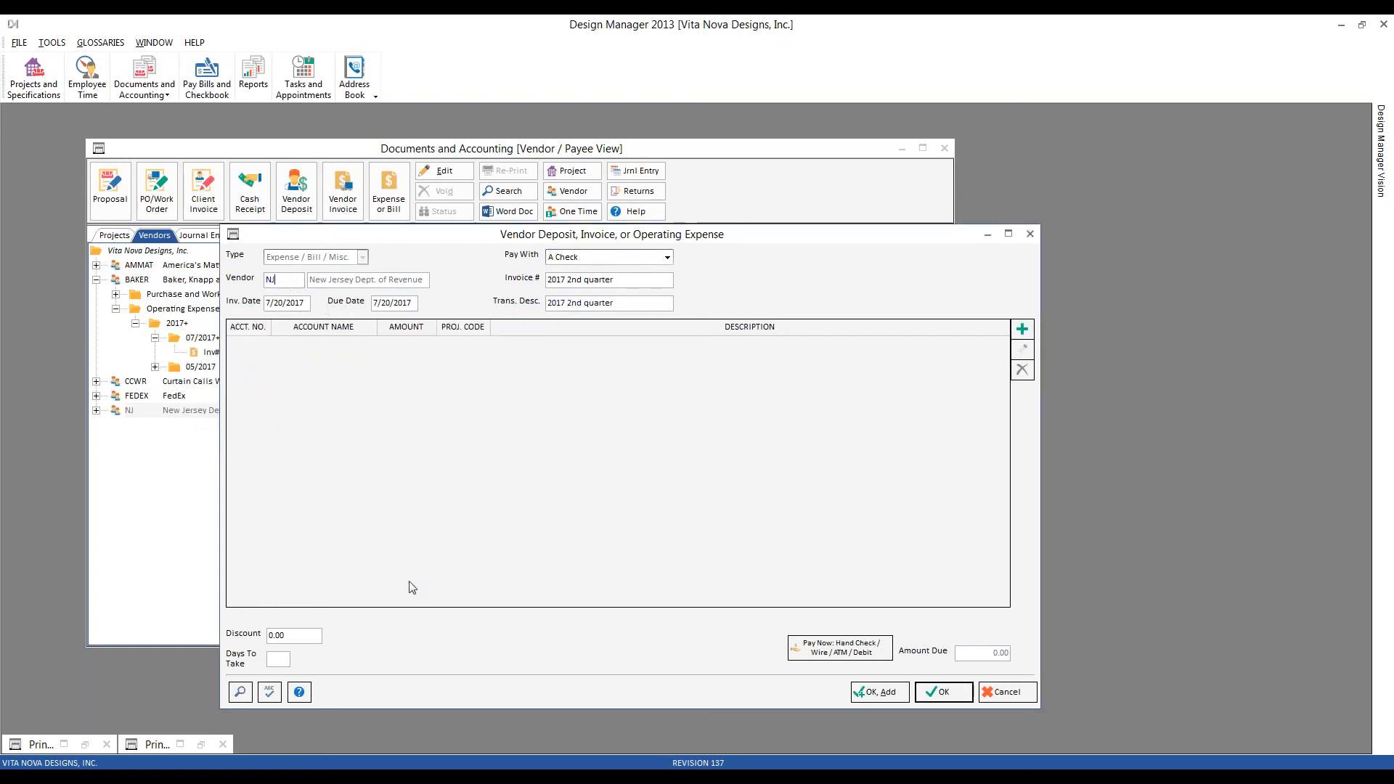
pyautogui.click(241, 693)
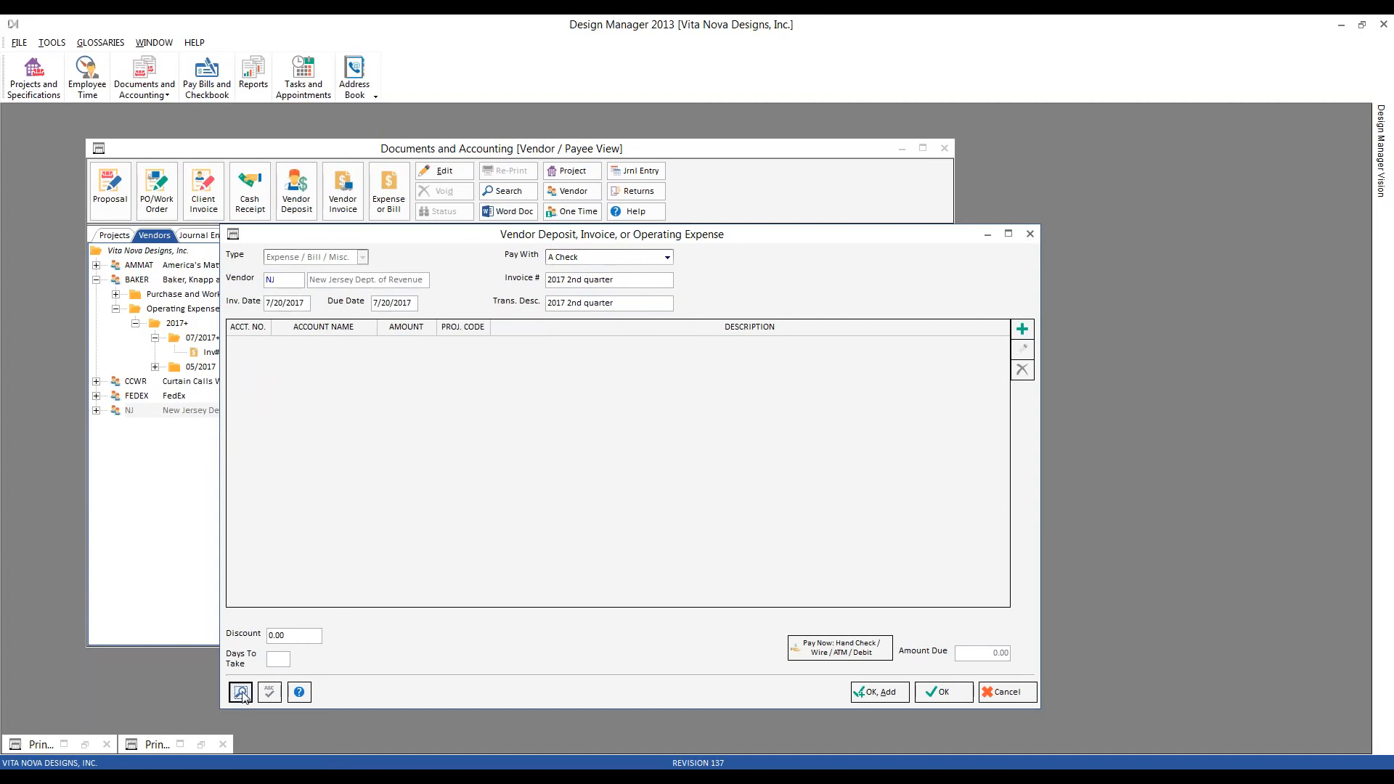
pyautogui.click(360, 448)
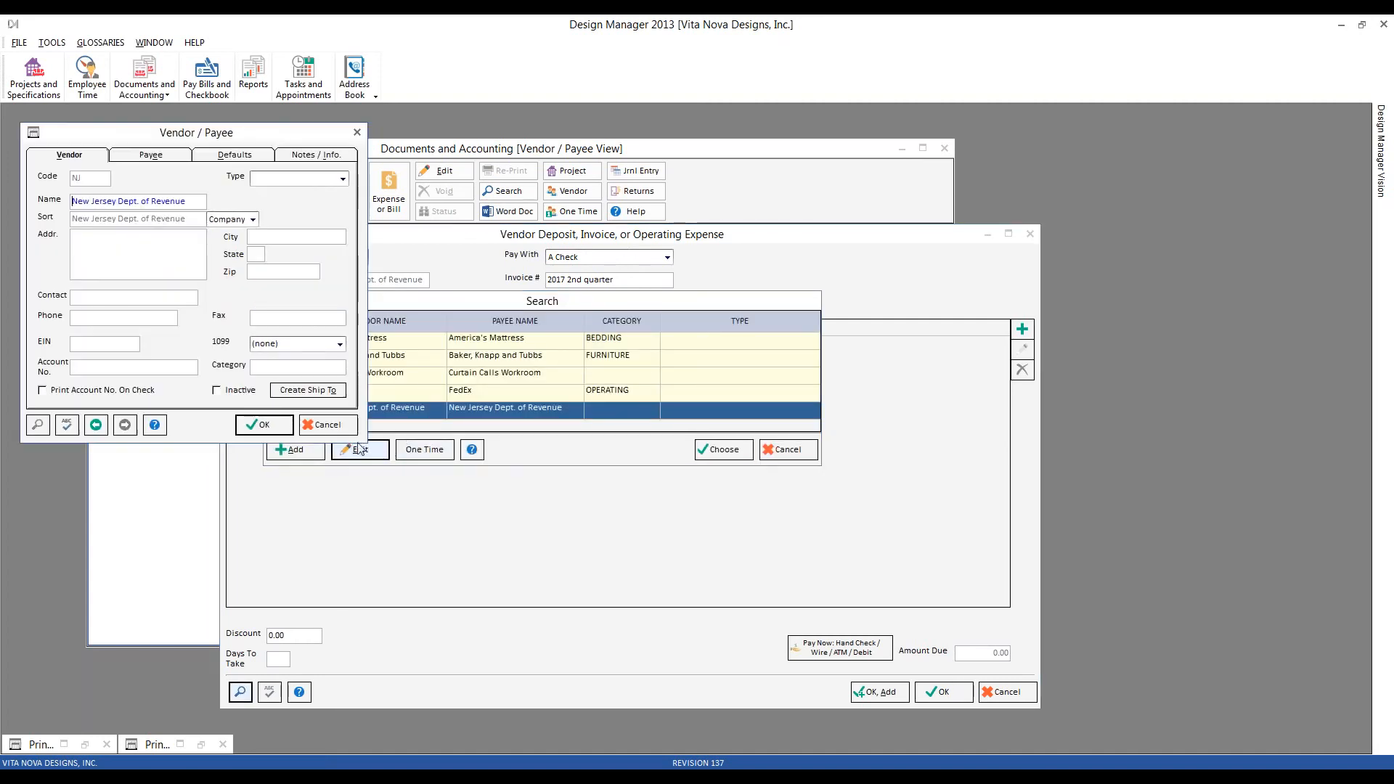
pyautogui.click(234, 156)
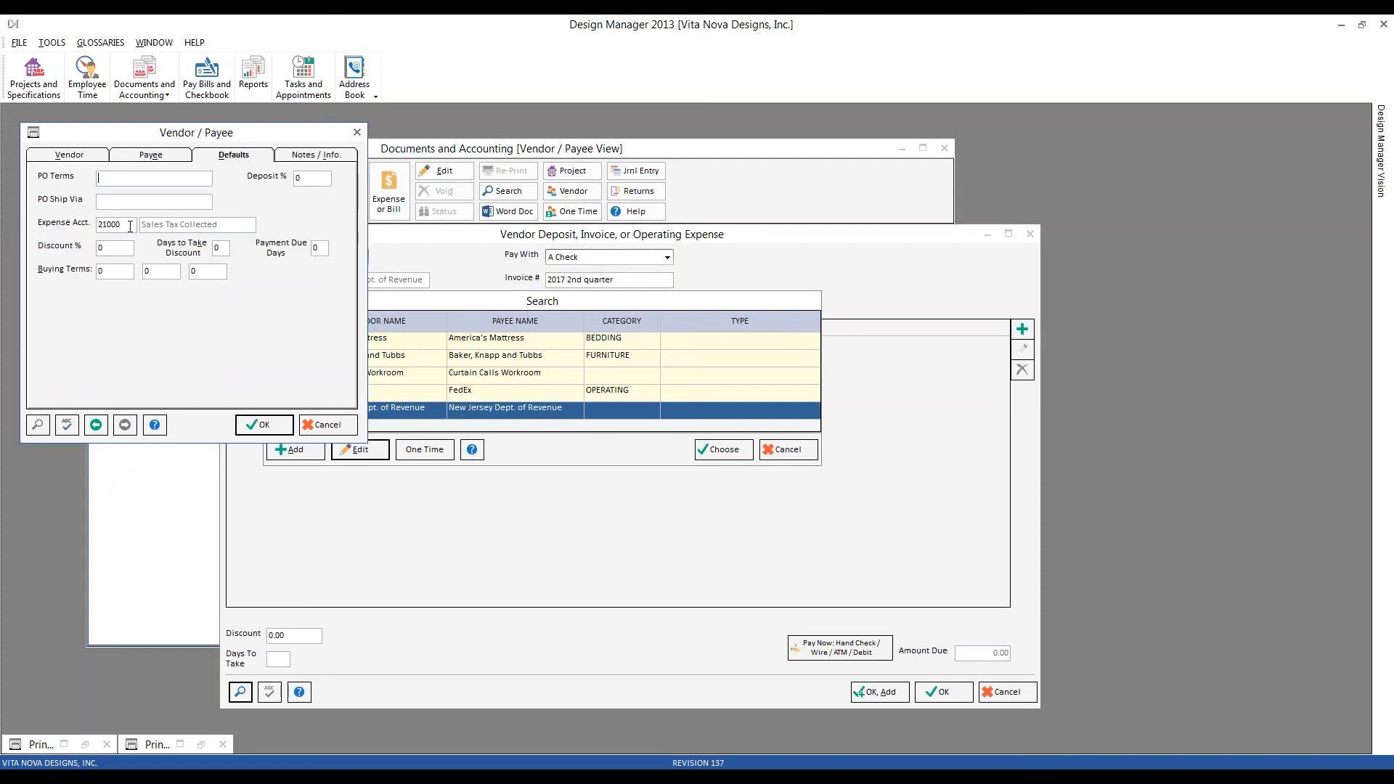
pyautogui.click(331, 426)
pyautogui.click(788, 449)
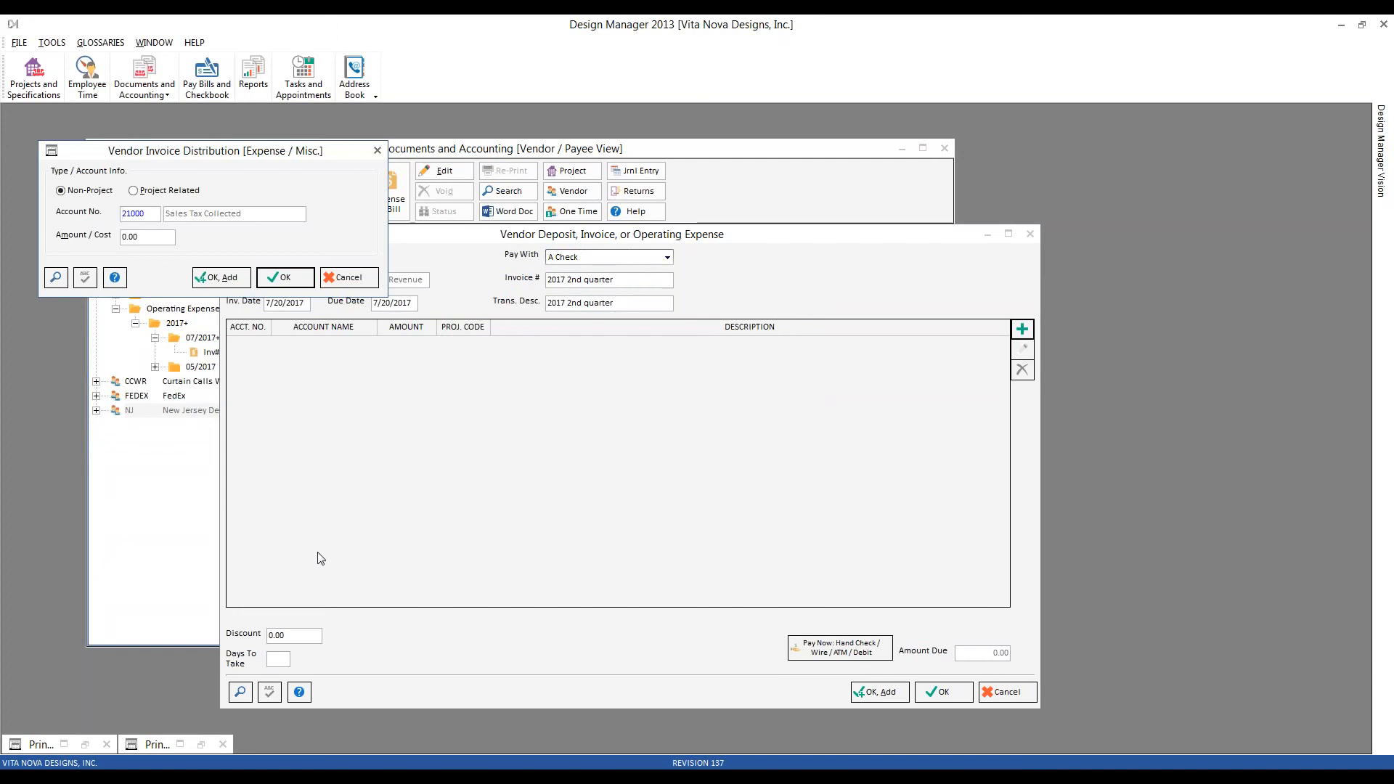
# - Add a non-project distribution line of 824.90 to account 21000 Sales Tax Collected on the NJ bill
pyautogui.press('Tab')
pyautogui.write('824.9')
pyautogui.press('Return')
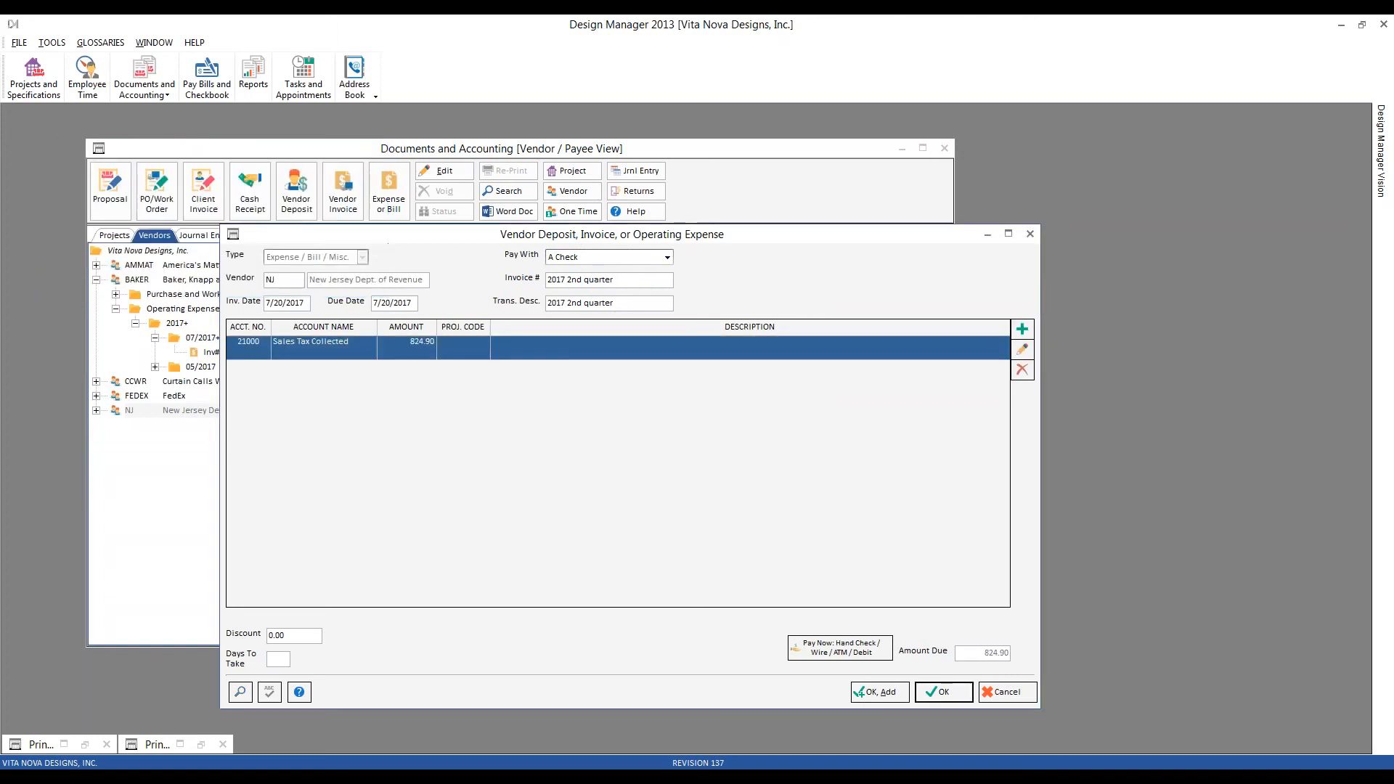
# - Pay the NJ bill immediately by wire transfer dated 7/20/2017 from checking account 10010 - Bank of America
pyautogui.click(841, 648)
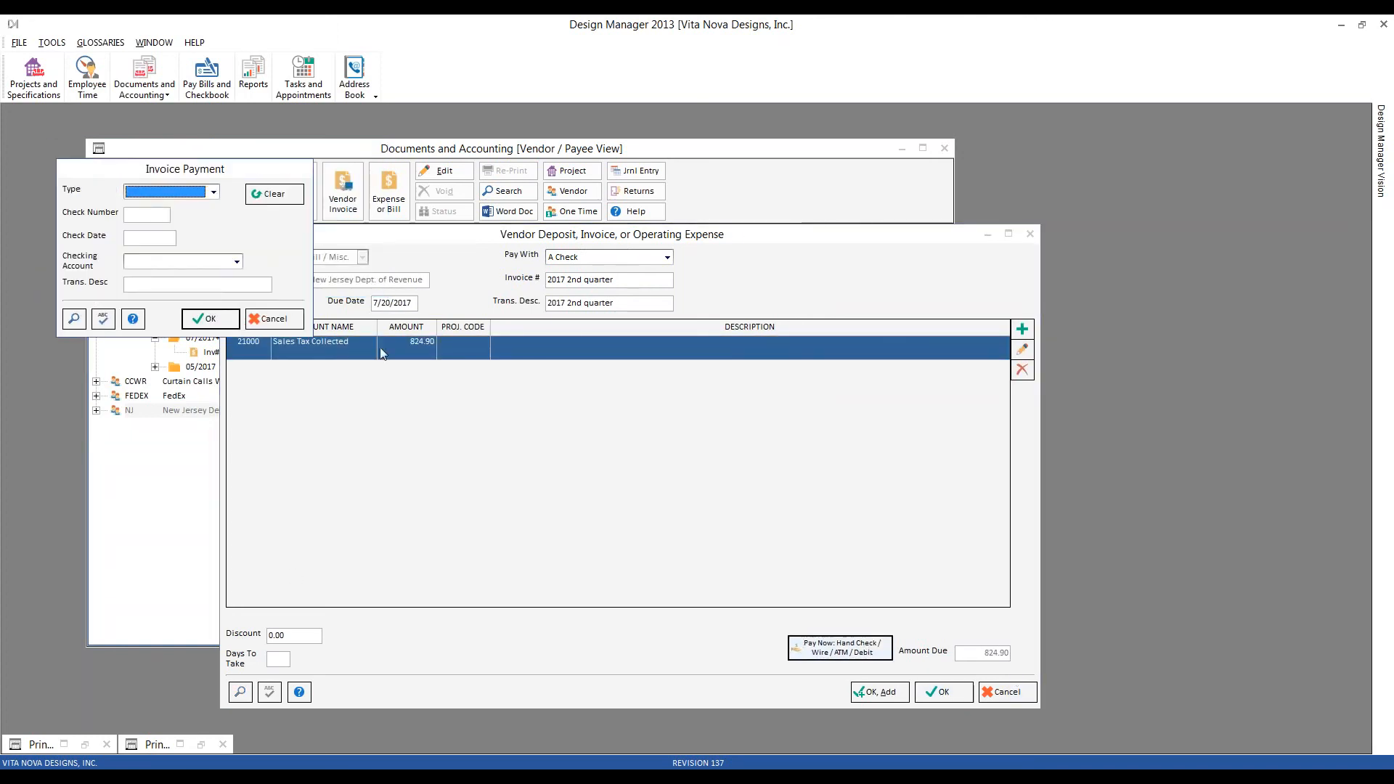
pyautogui.click(212, 191)
pyautogui.click(174, 215)
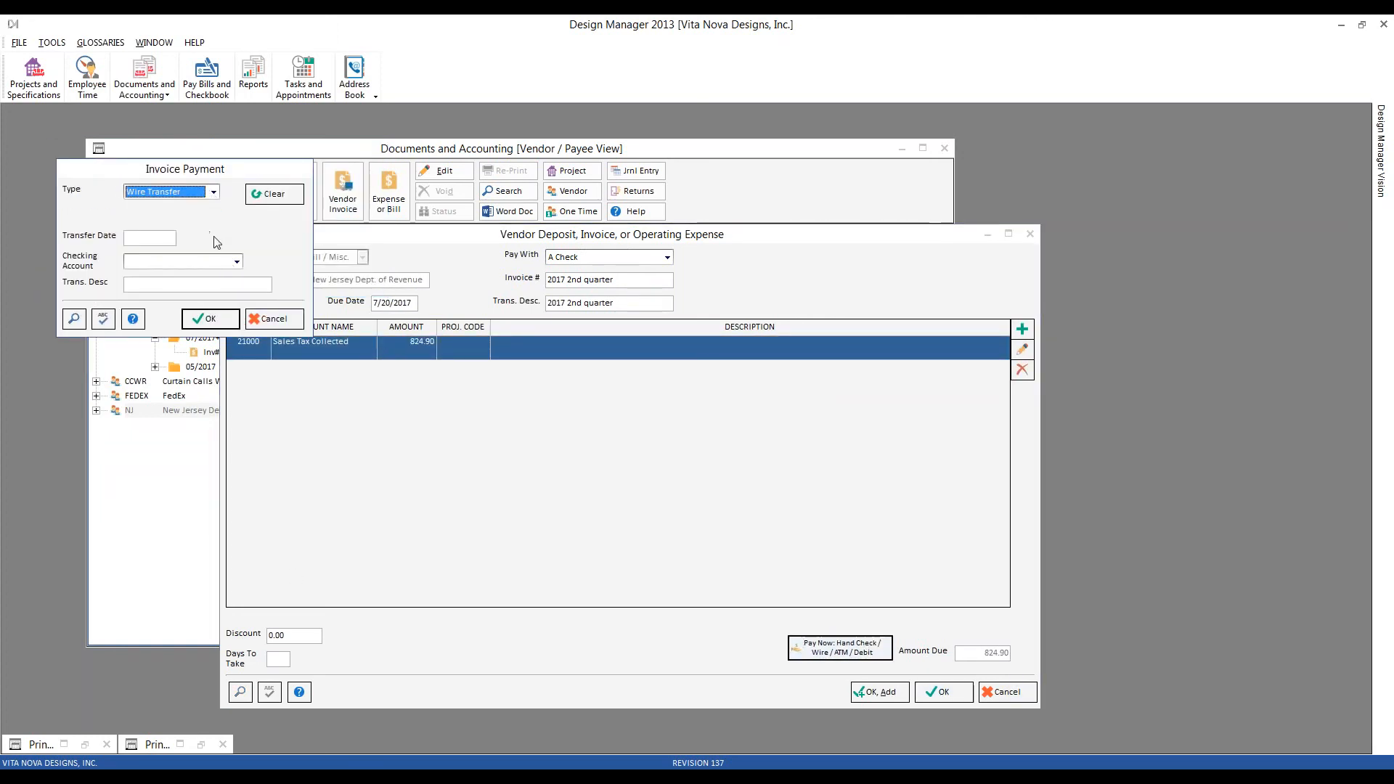
pyautogui.click(156, 240)
pyautogui.write('7')
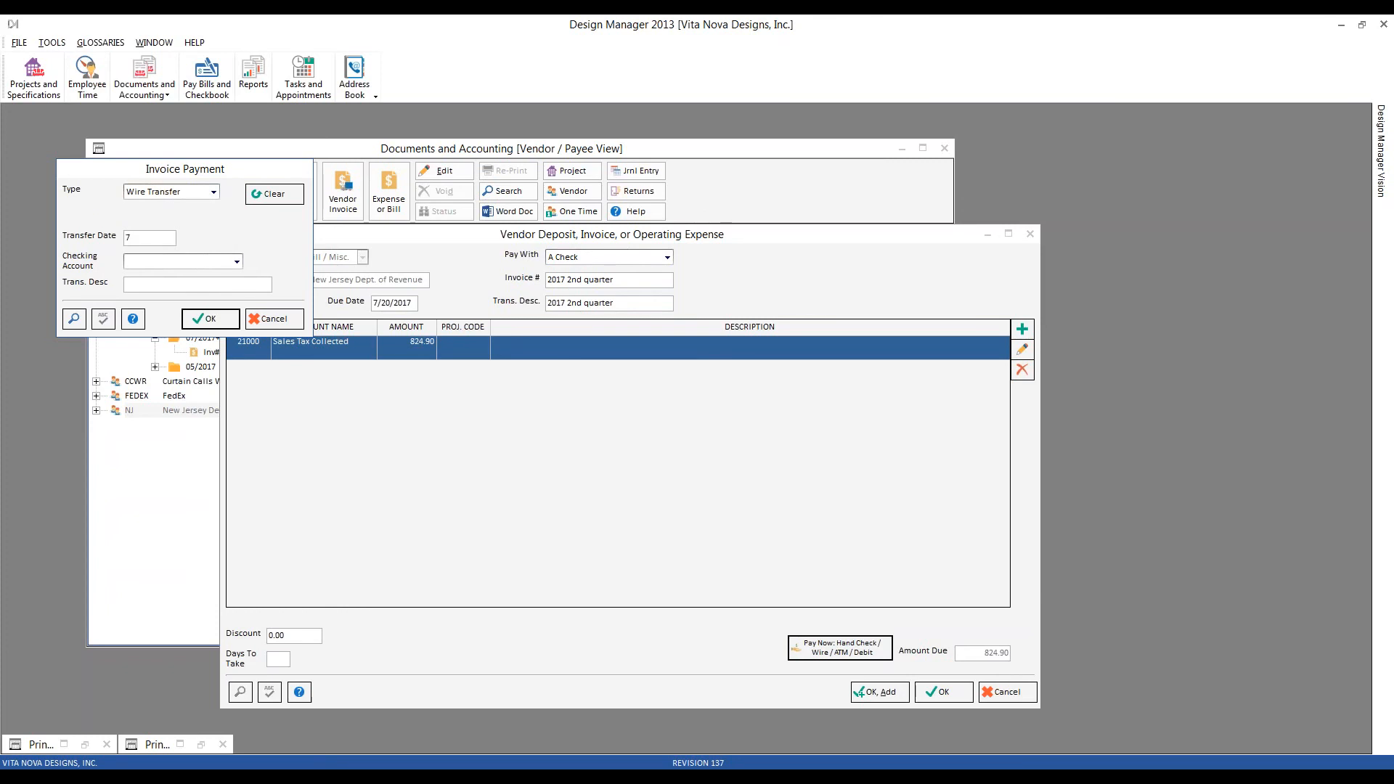
pyautogui.write('/20')
pyautogui.press('Tab')
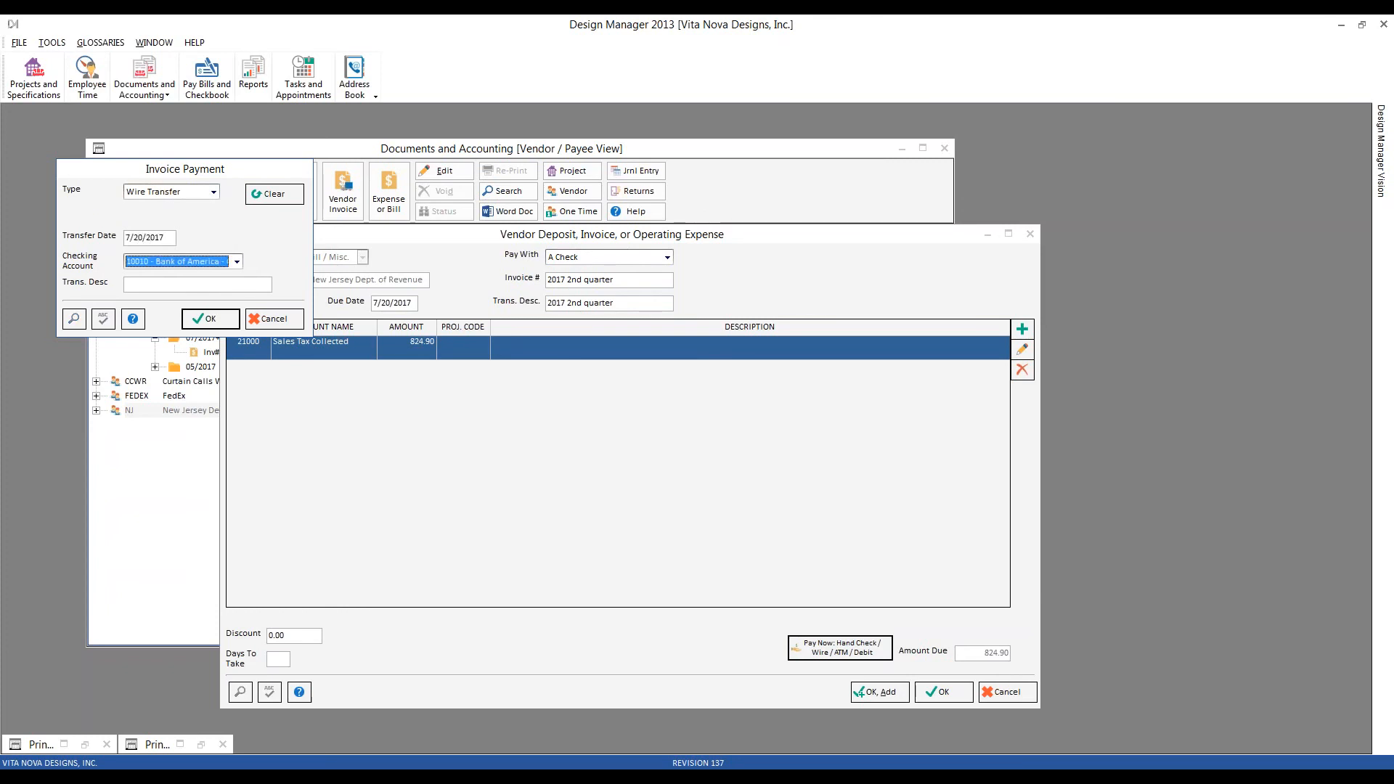
pyautogui.click(216, 324)
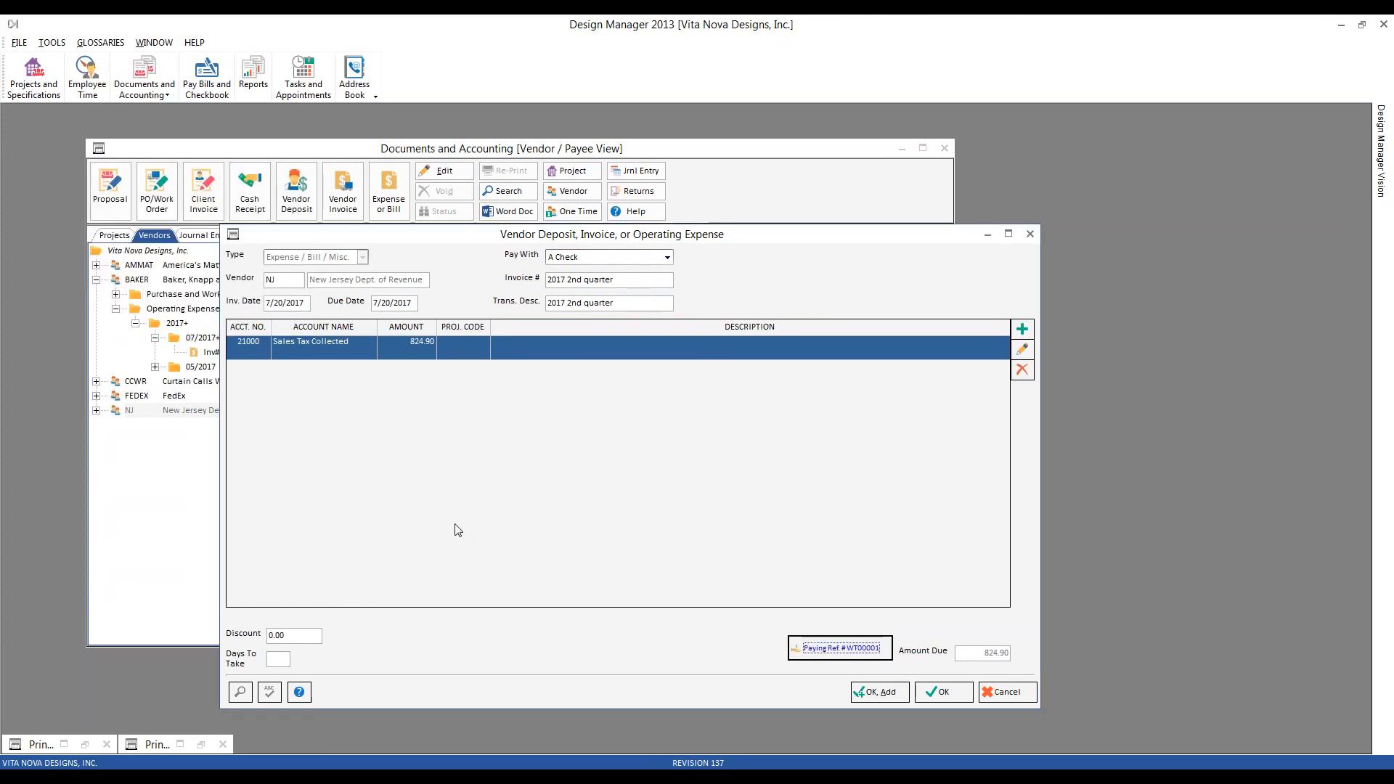
# - Save the NJ bill and expand its 2017 2nd quarter entry to select the linked payment
pyautogui.click(943, 692)
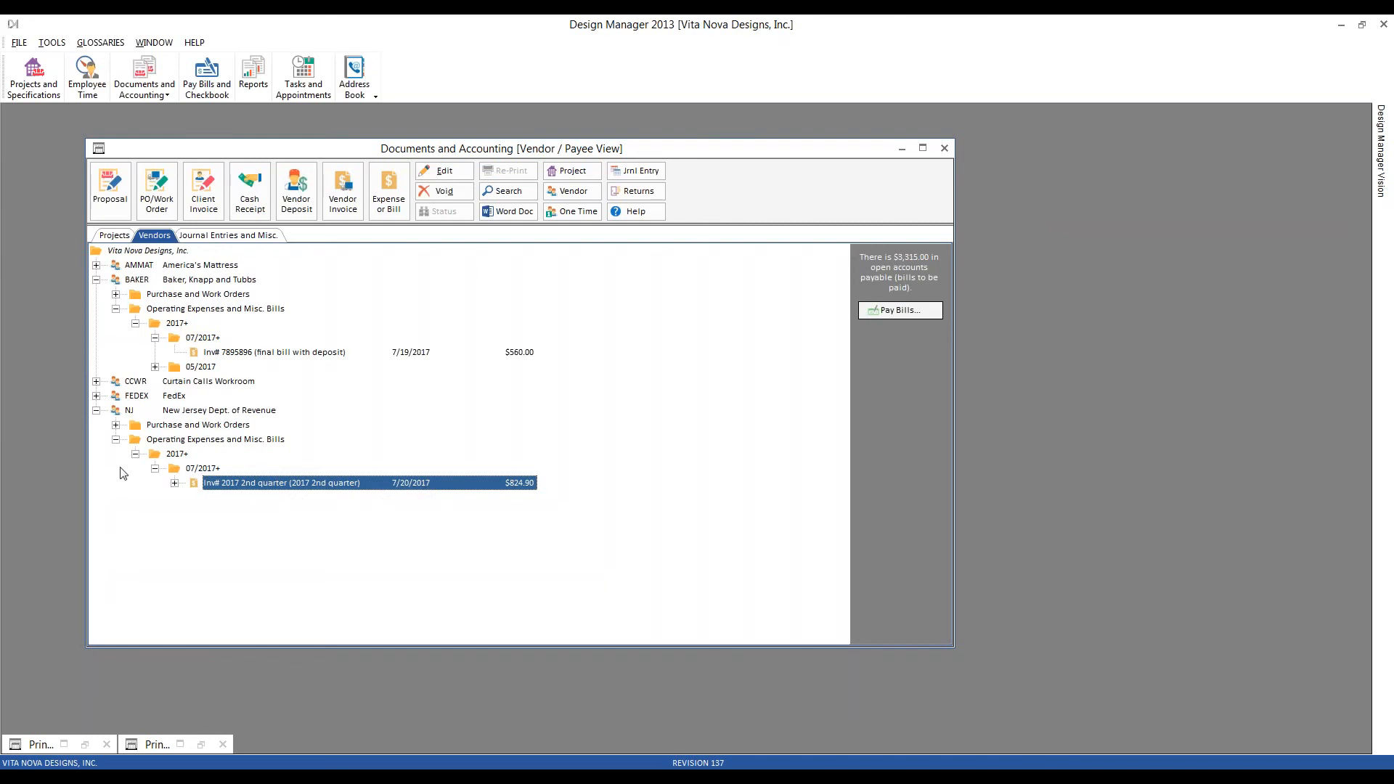
pyautogui.click(175, 483)
pyautogui.click(272, 498)
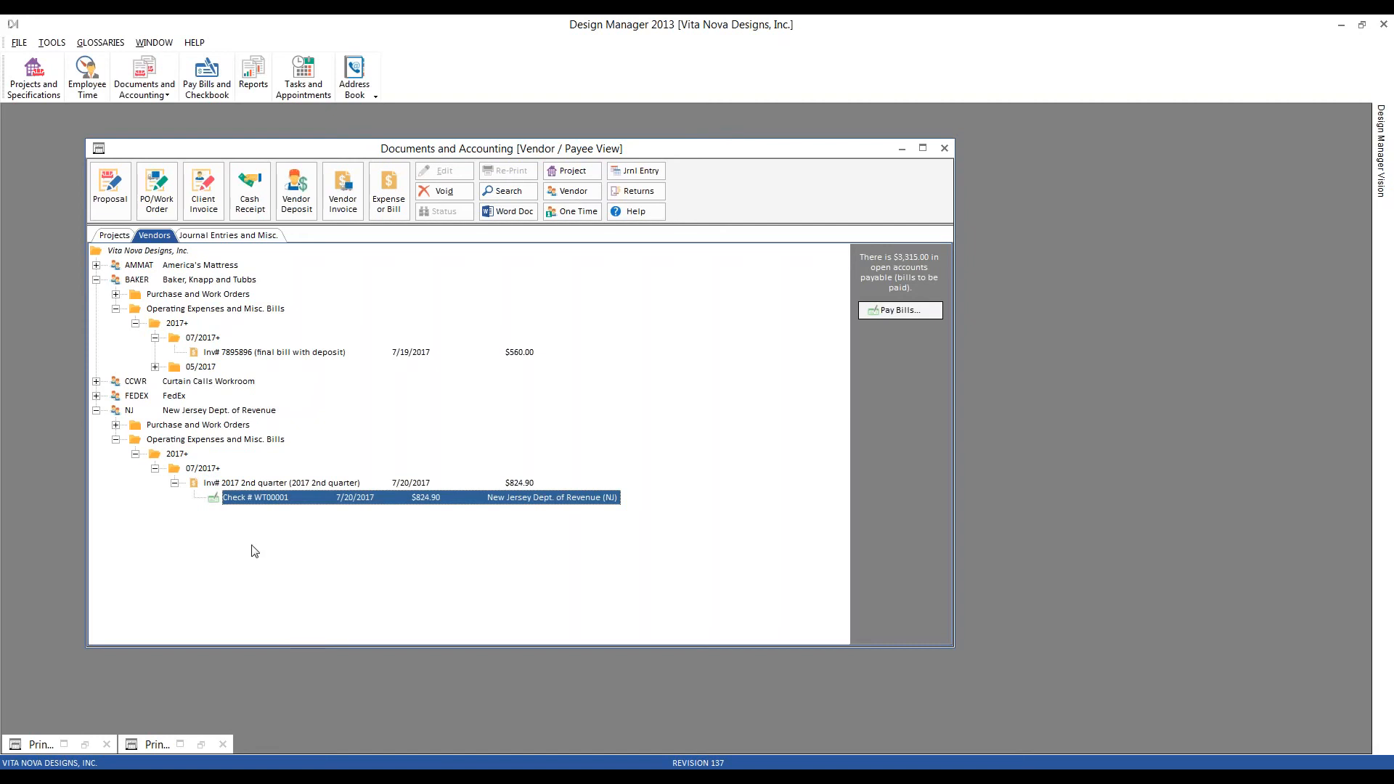
# - Rerun the 07/2017 Trial Balance to check the 21000 Sales Tax Collected balance, and close the preview and Reports
pyautogui.click(258, 79)
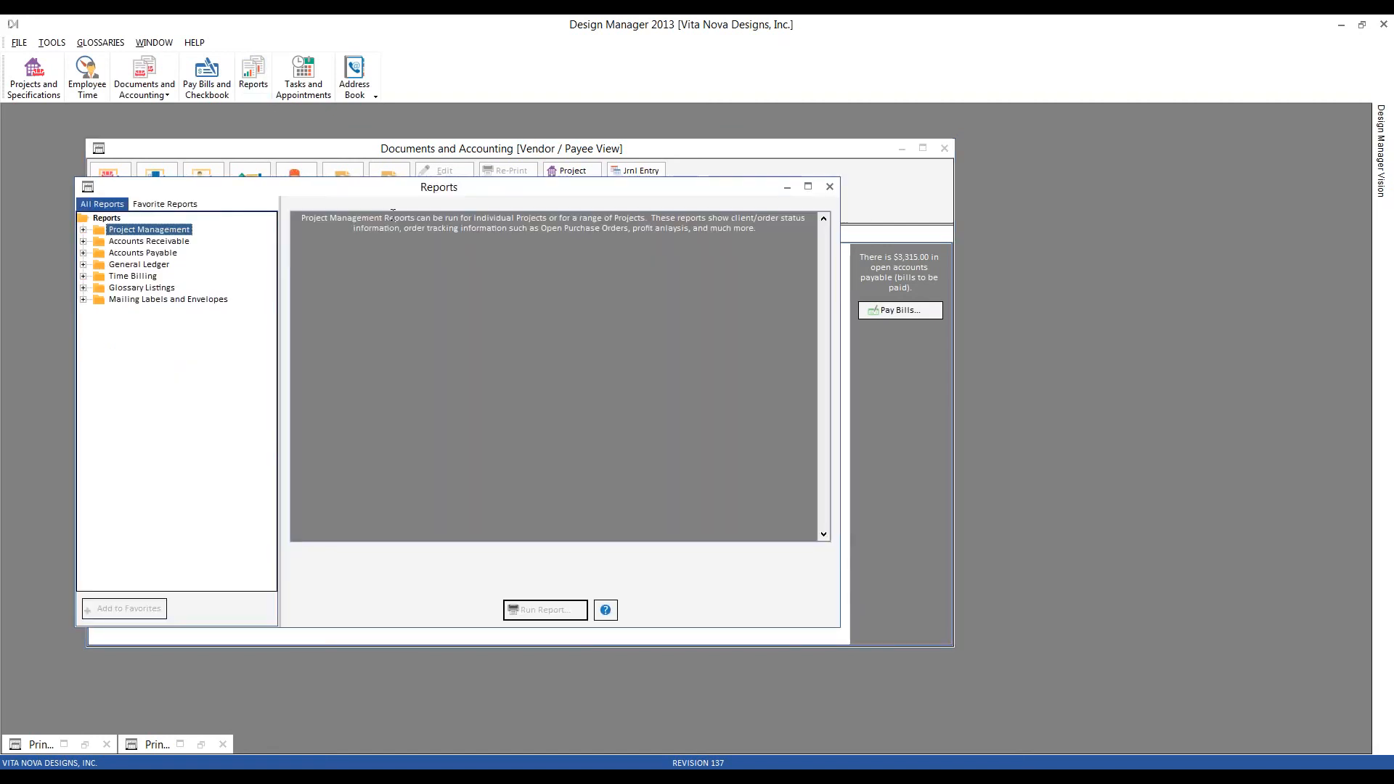
pyautogui.click(168, 204)
pyautogui.doubleClick(135, 276)
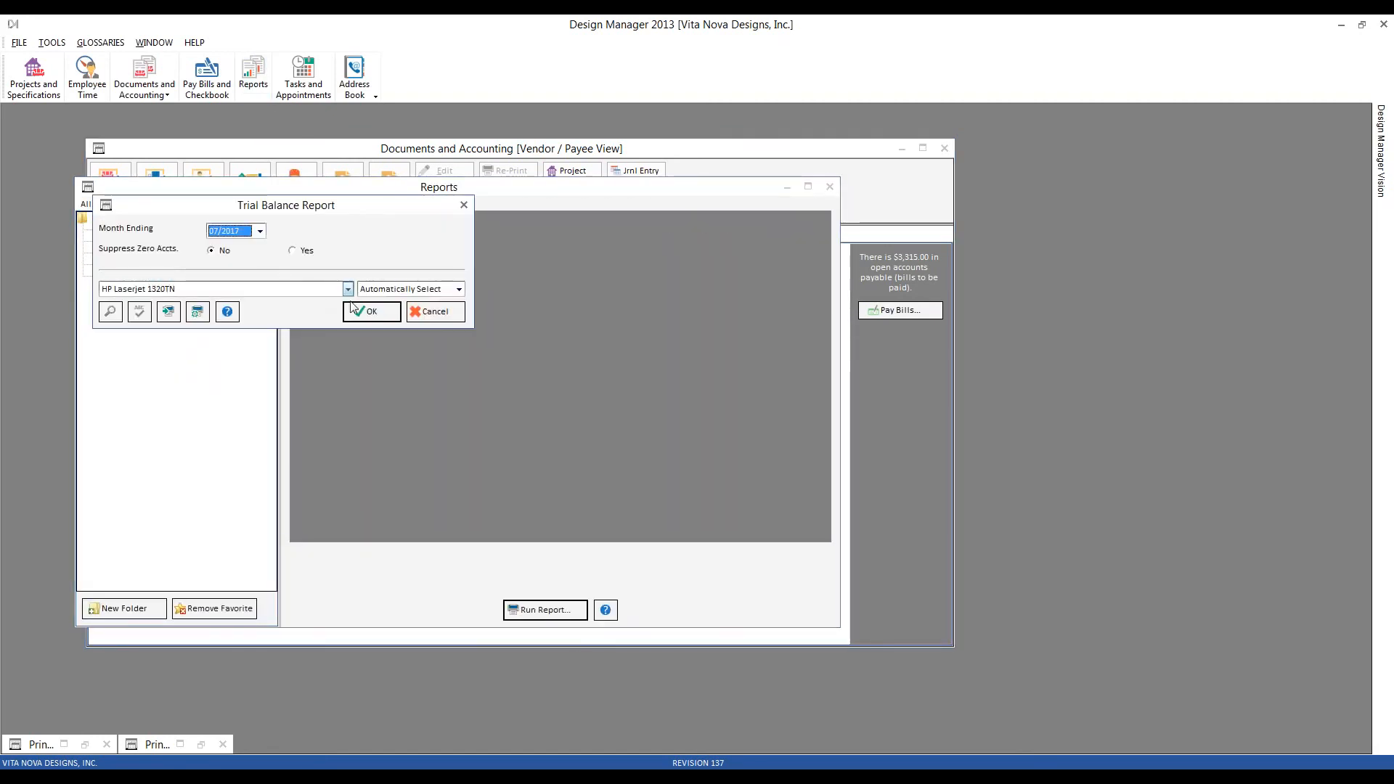
pyautogui.click(371, 312)
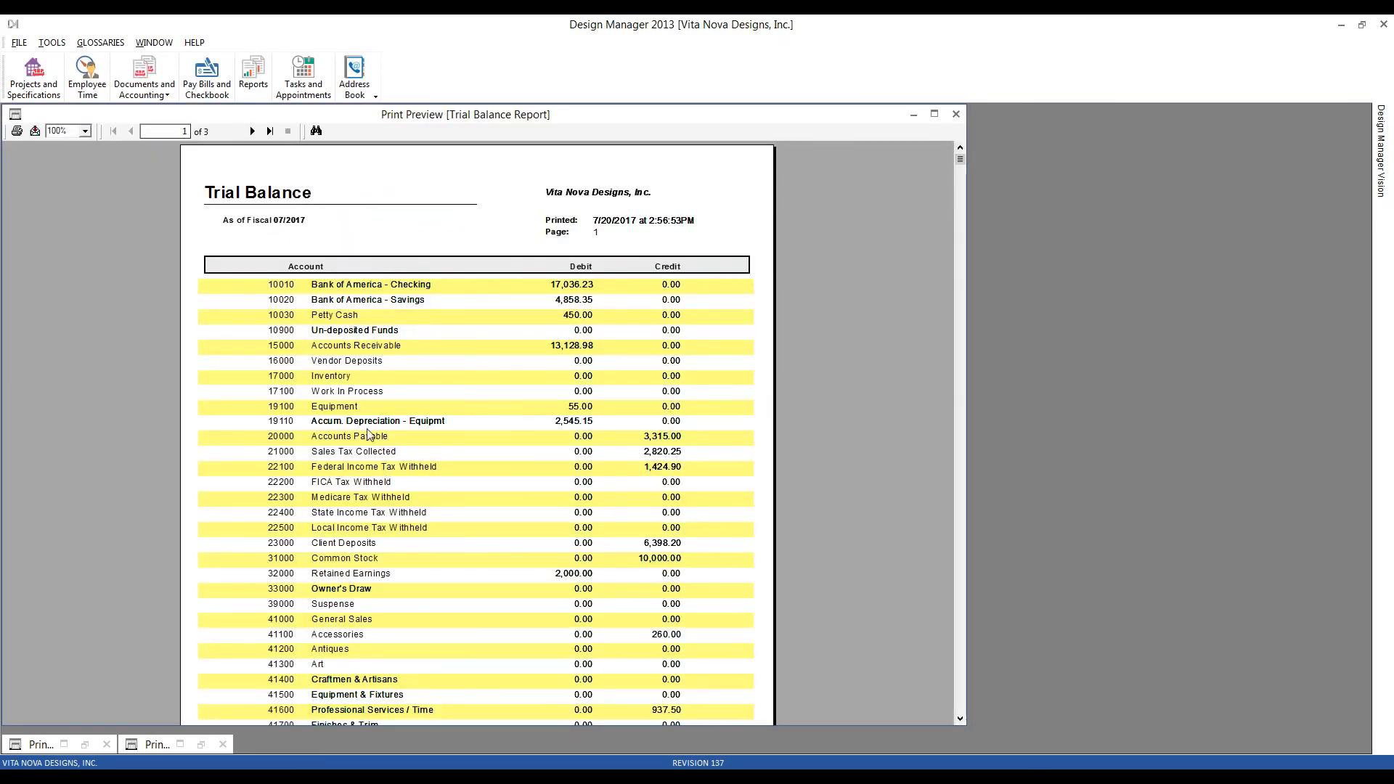
pyautogui.click(670, 451)
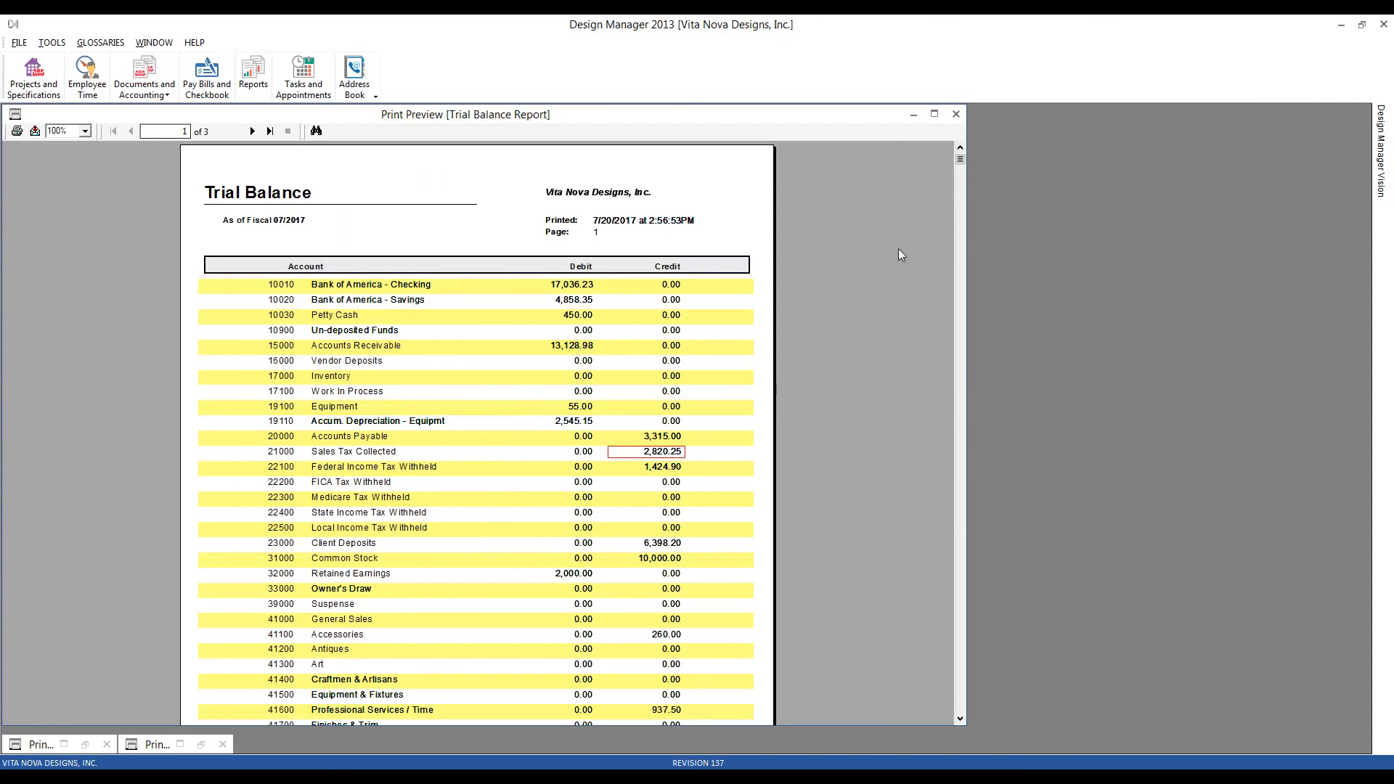
pyautogui.click(957, 113)
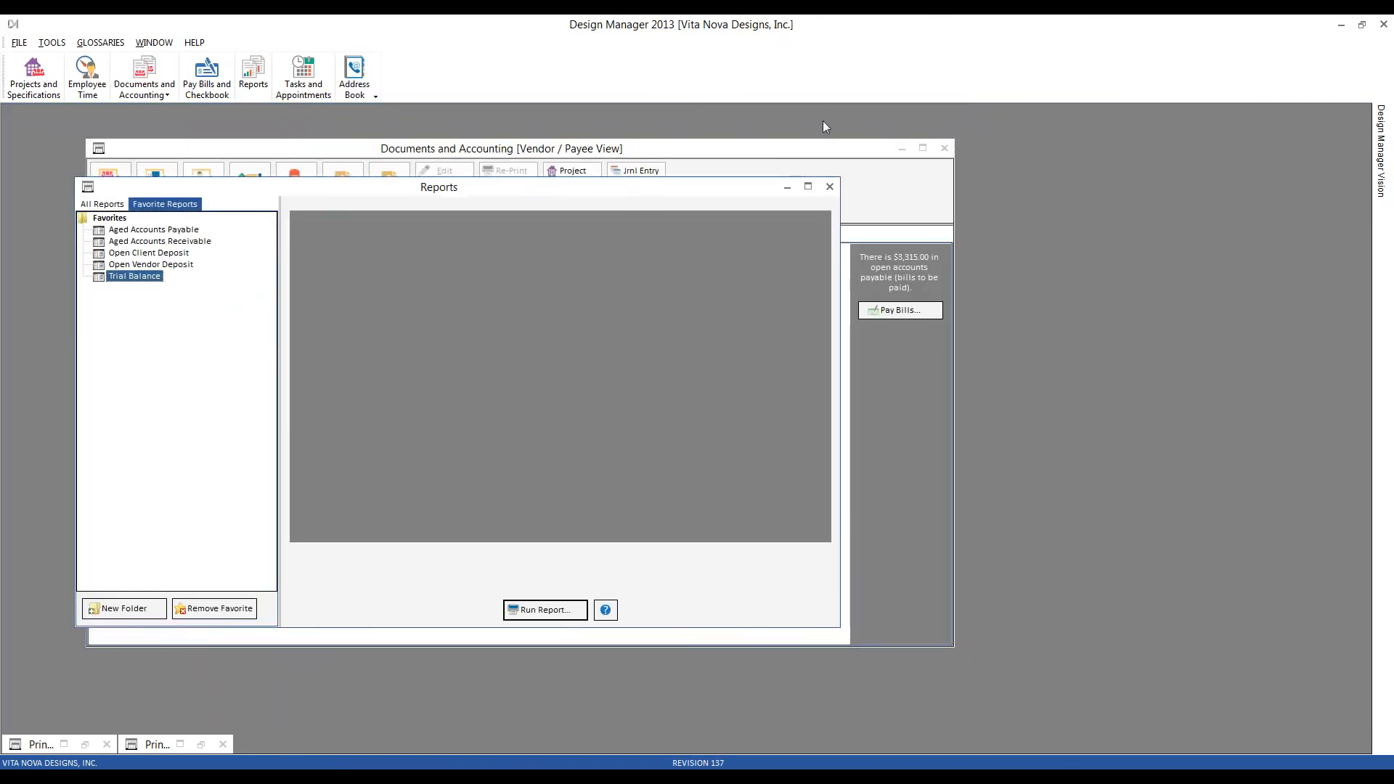
pyautogui.click(829, 187)
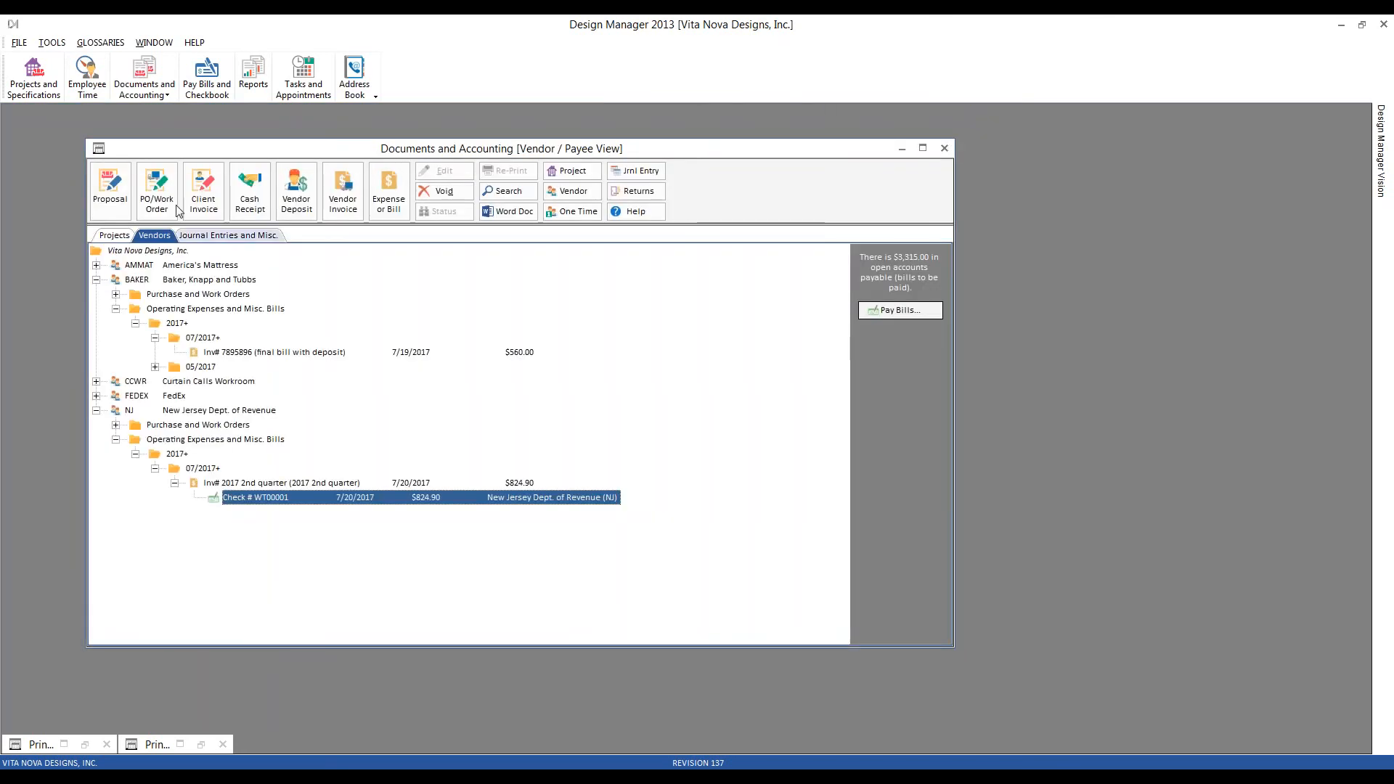
# - Open the checkbook for account 10010 and select the New Jersey Dept. of Revenue wire transfer
pyautogui.click(207, 76)
pyautogui.click(391, 134)
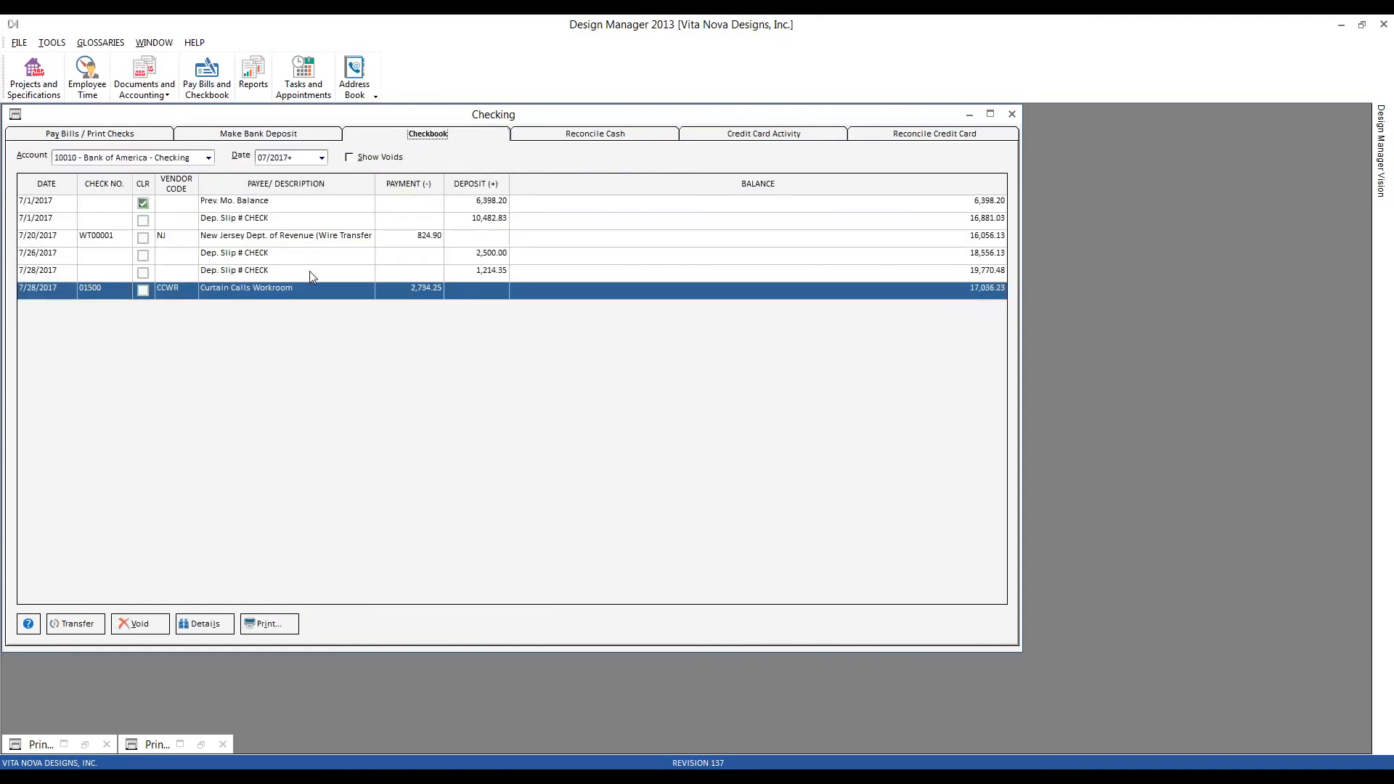
pyautogui.click(367, 238)
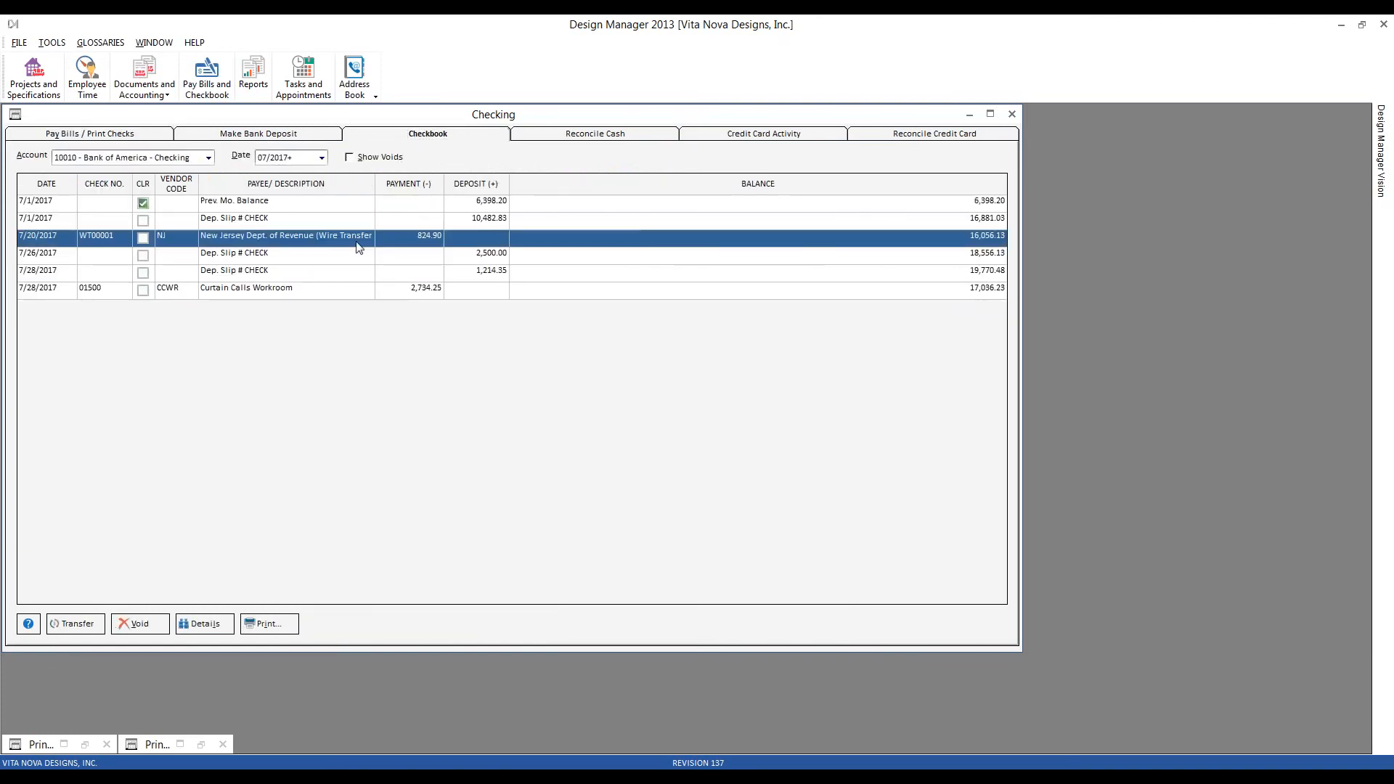